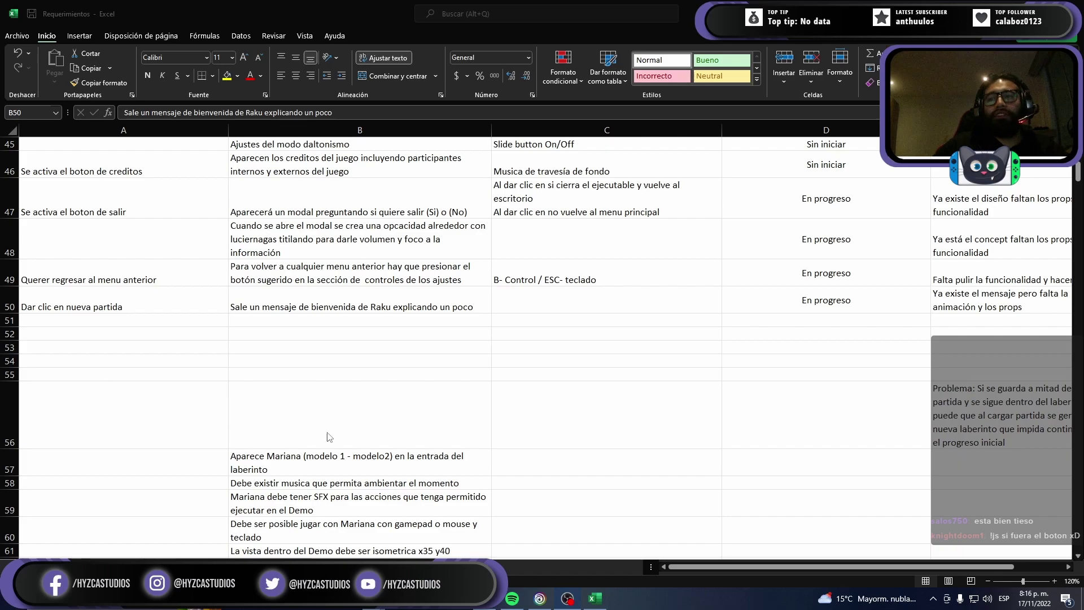
# Step: Add the labyrinth scene entry in B51 and the 'Travesía - Mundo verde' music entry in B52
pyautogui.click(255, 313)
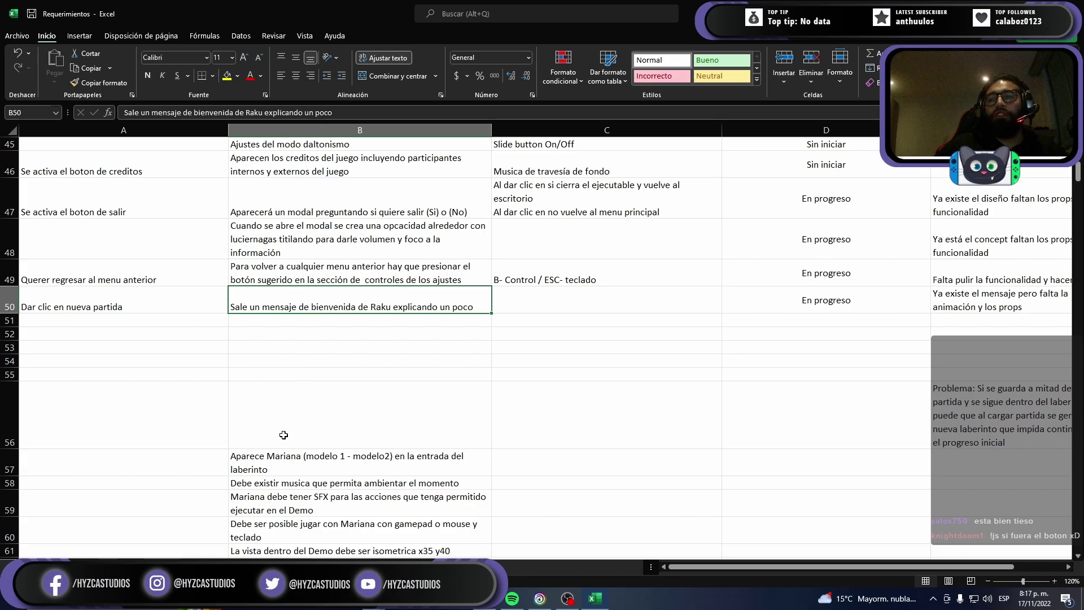
pyautogui.click(284, 461)
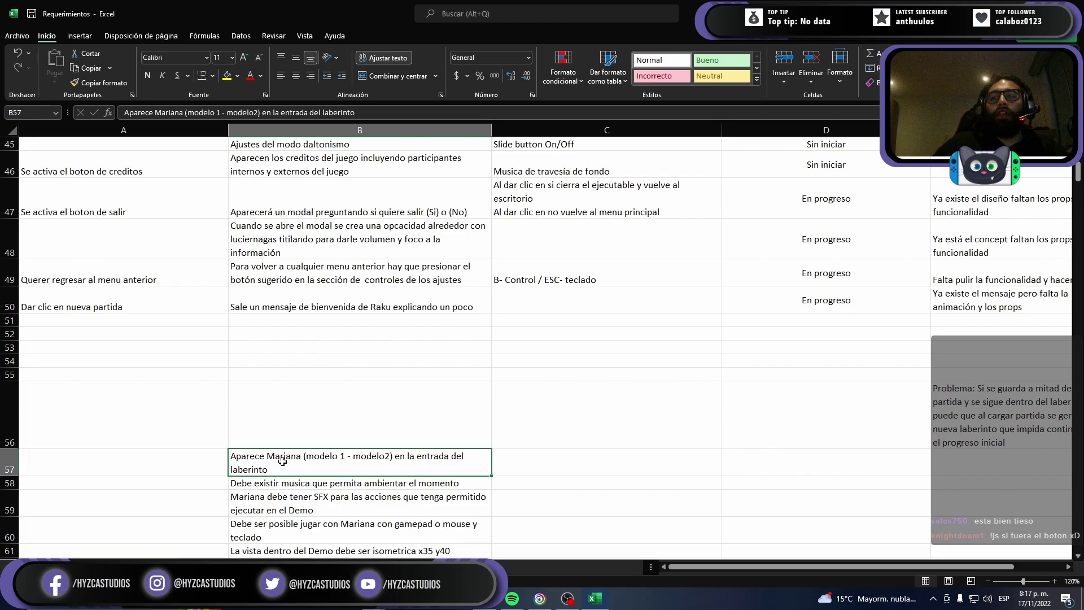
pyautogui.click(267, 318)
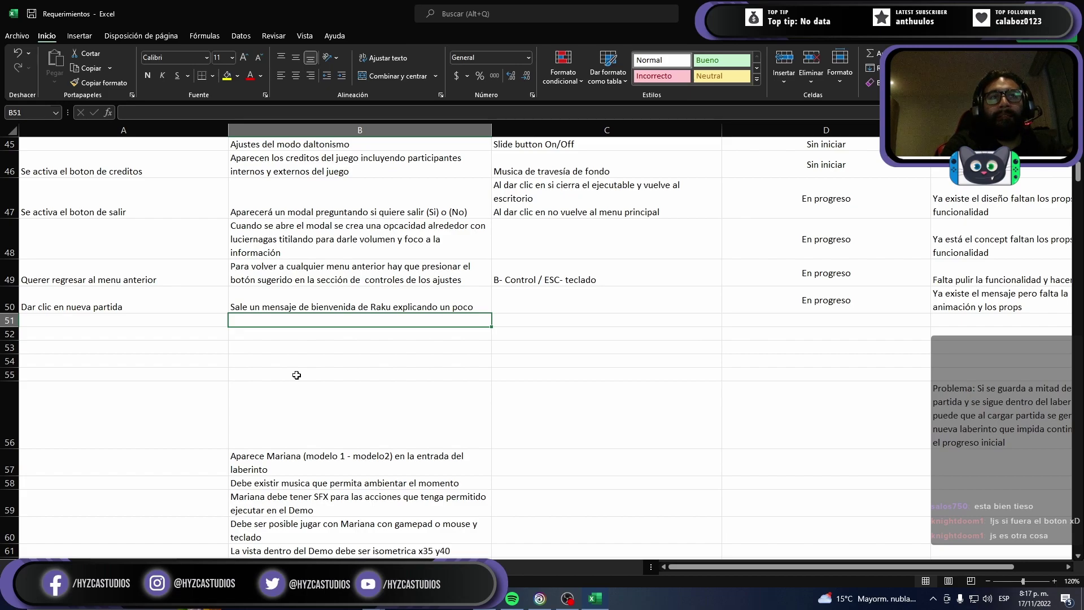
pyautogui.write('S')
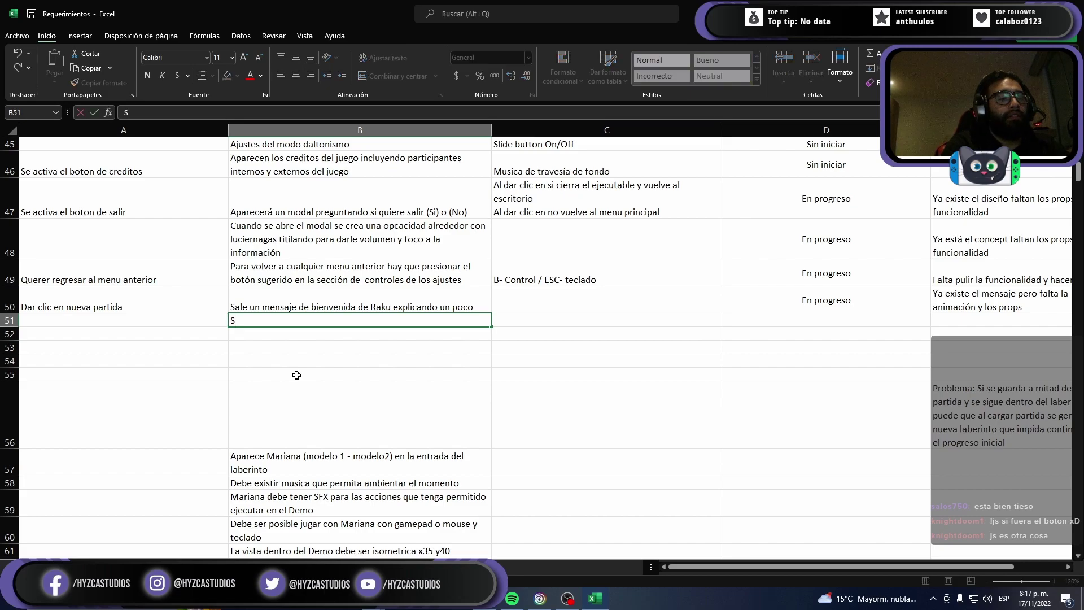
pyautogui.write('e hace z')
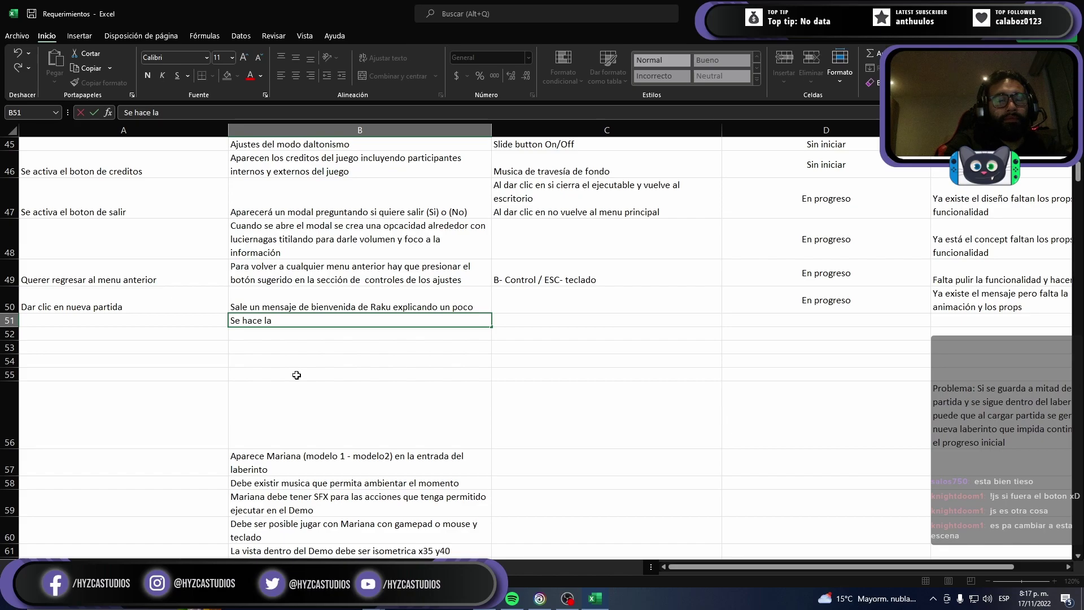
pyautogui.write('aparici')
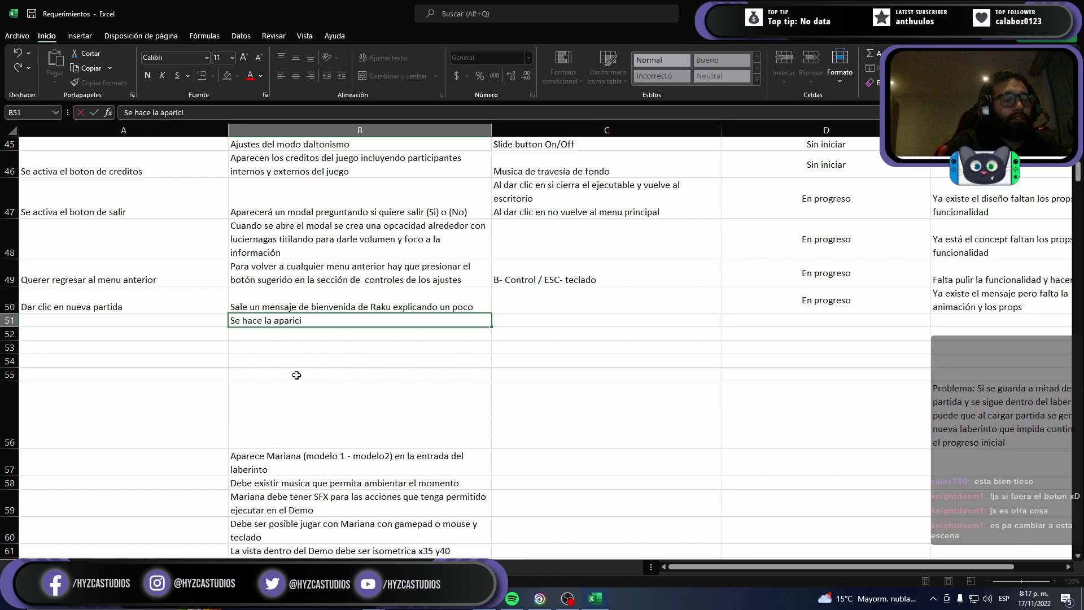
pyautogui.write('ón de la escer')
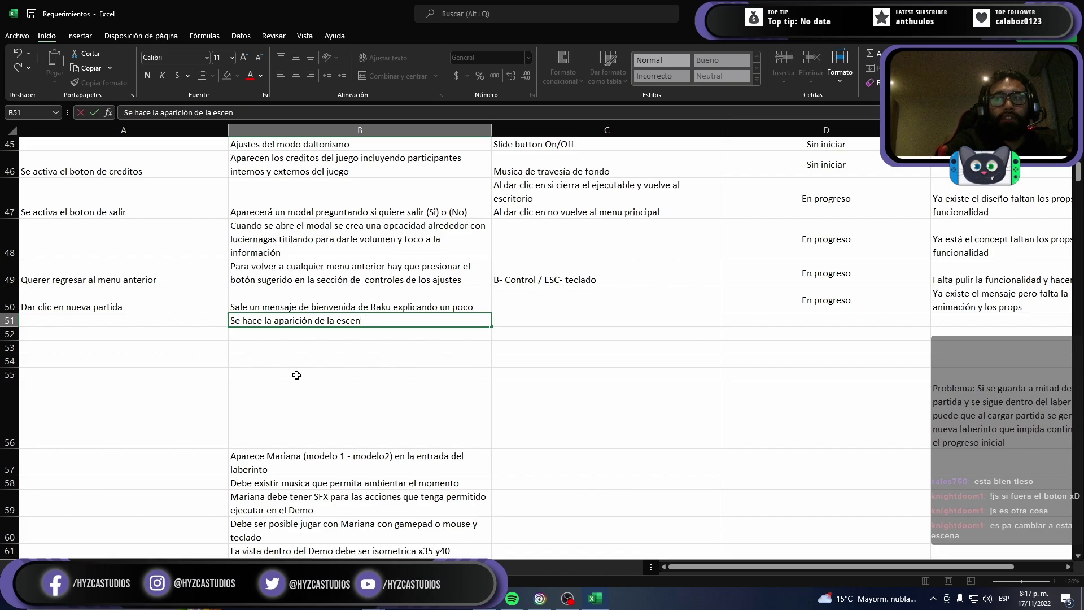
pyautogui.write('laberinto')
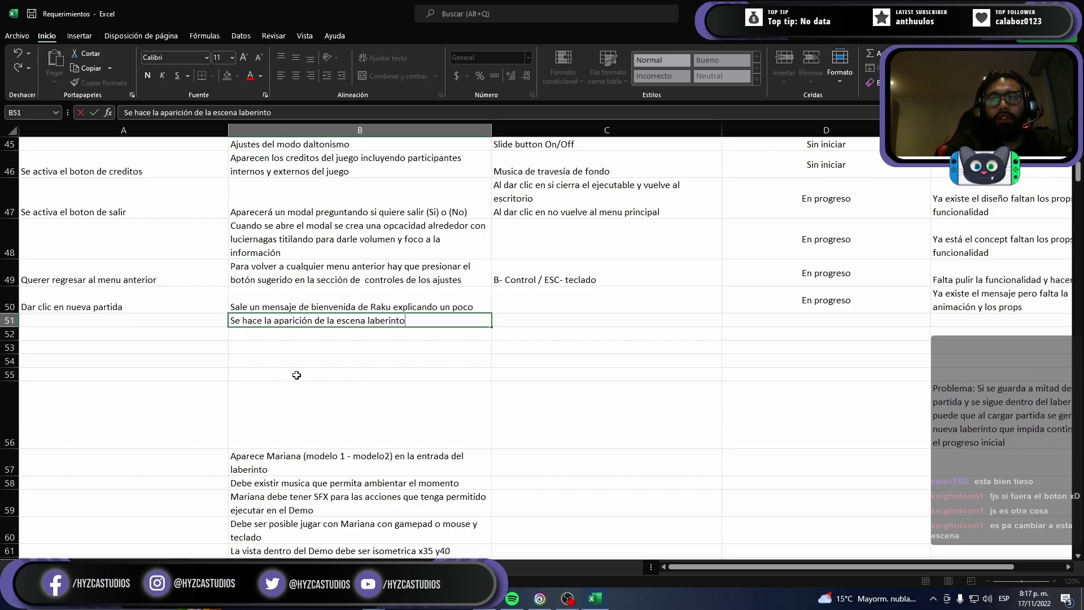
pyautogui.press('Return')
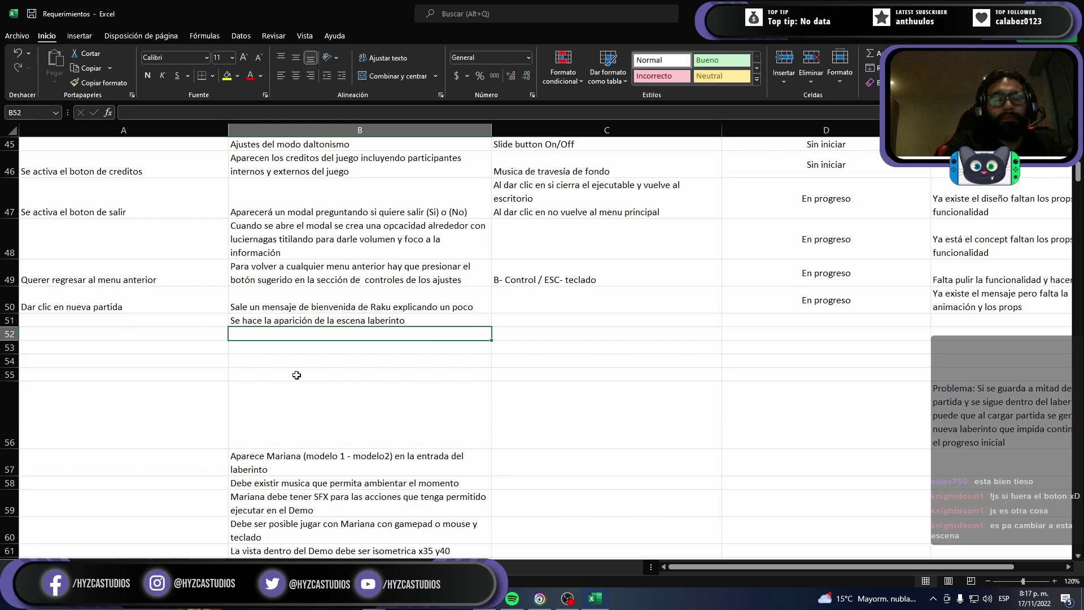
pyautogui.write('Se comien')
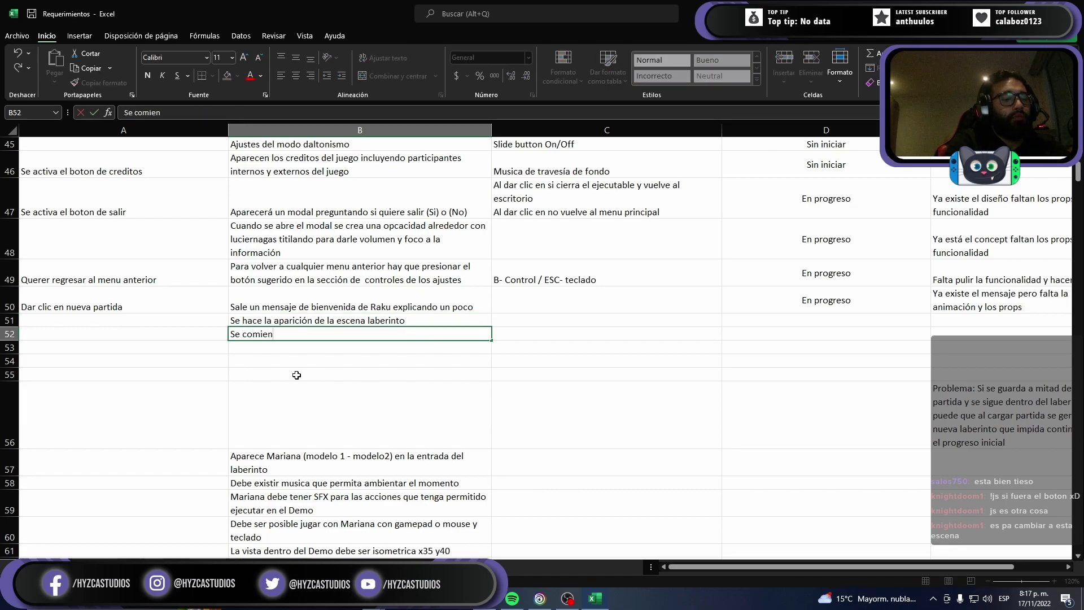
pyautogui.write('za a escuchar la ')
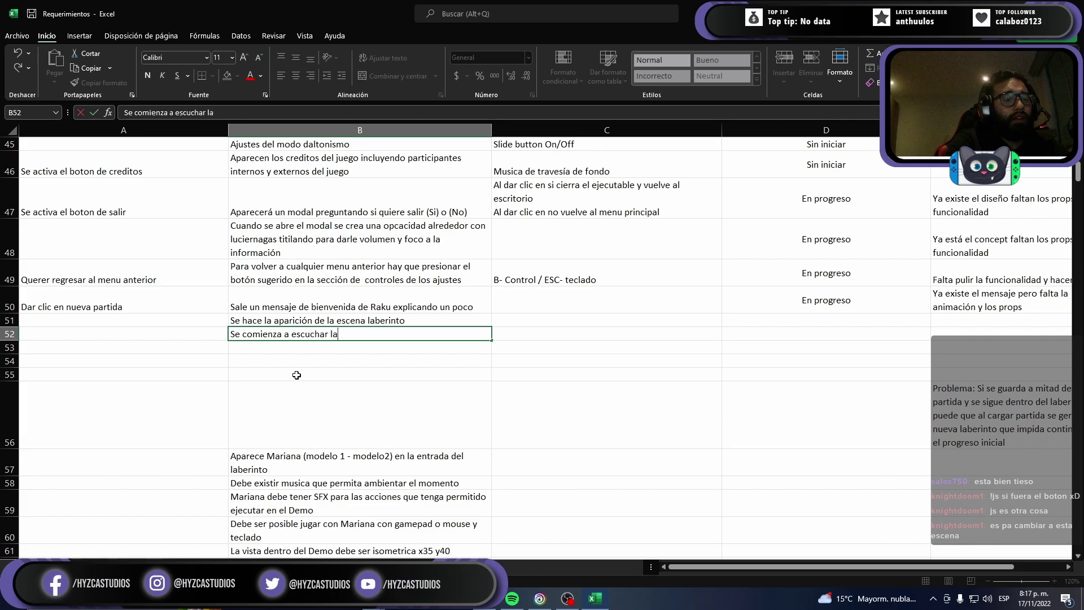
pyautogui.write('musica de Trav')
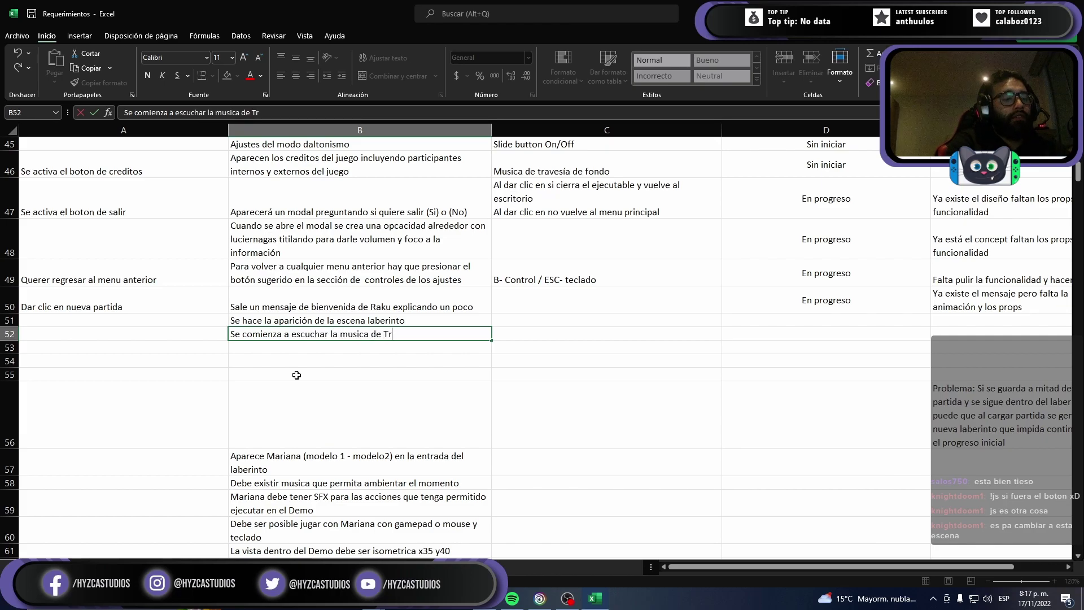
pyautogui.write('esía -')
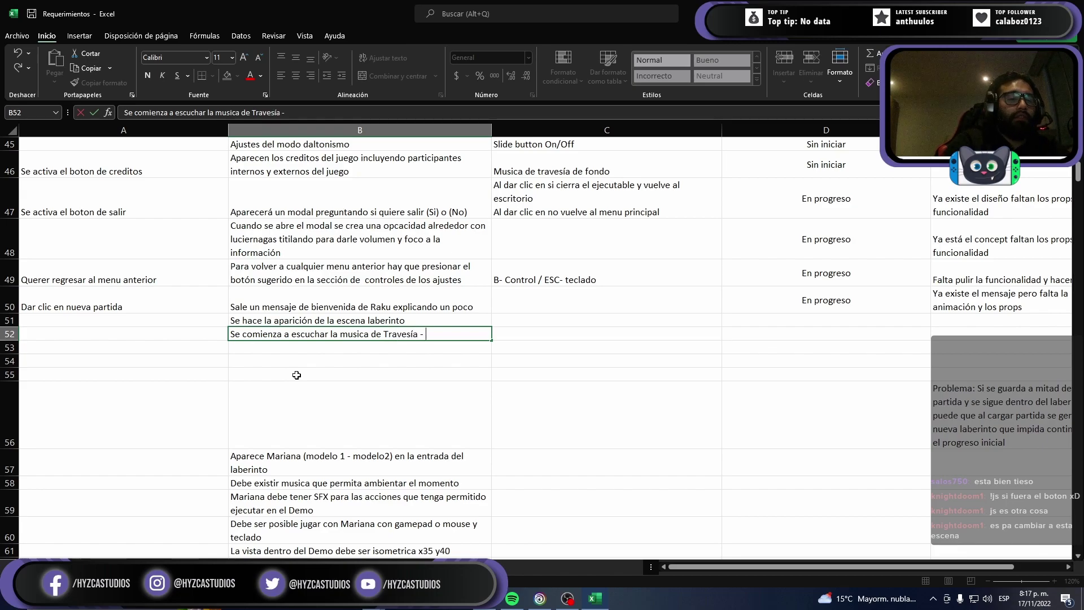
pyautogui.write(' Mund')
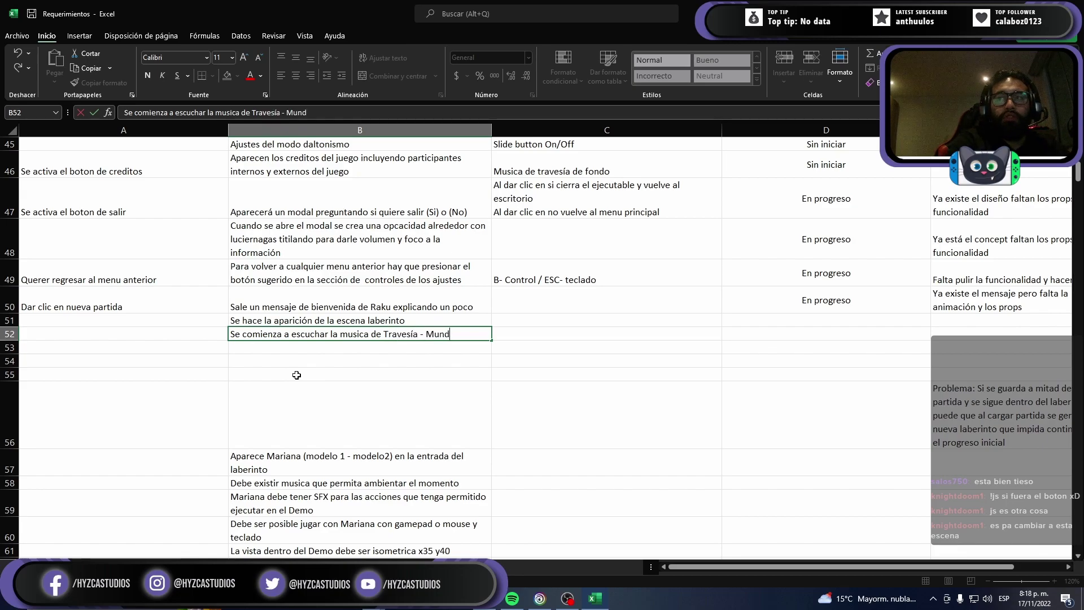
pyautogui.write('o verde')
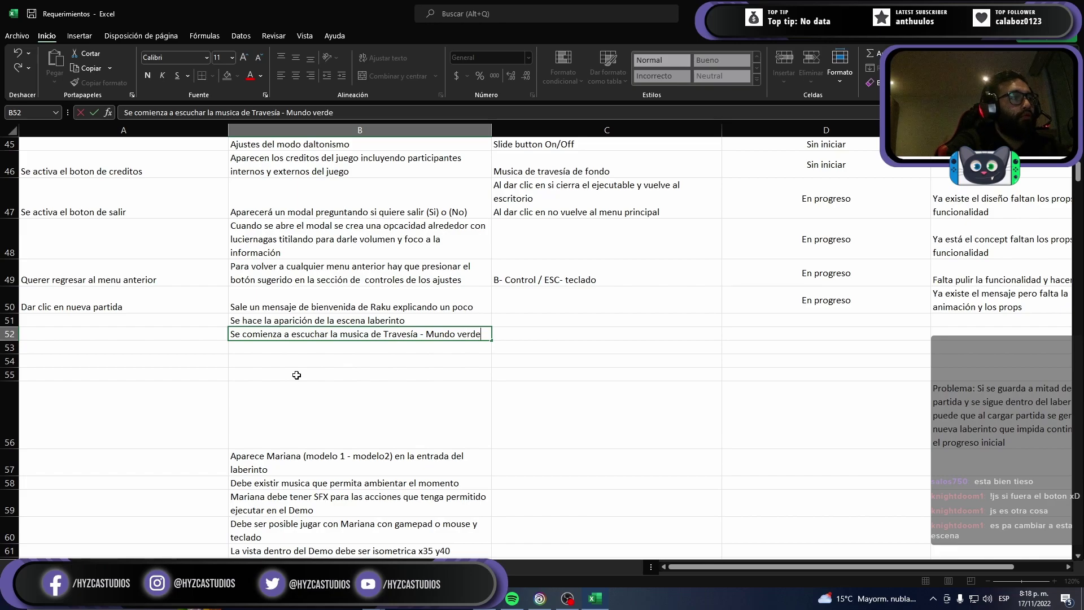
pyautogui.press('Return')
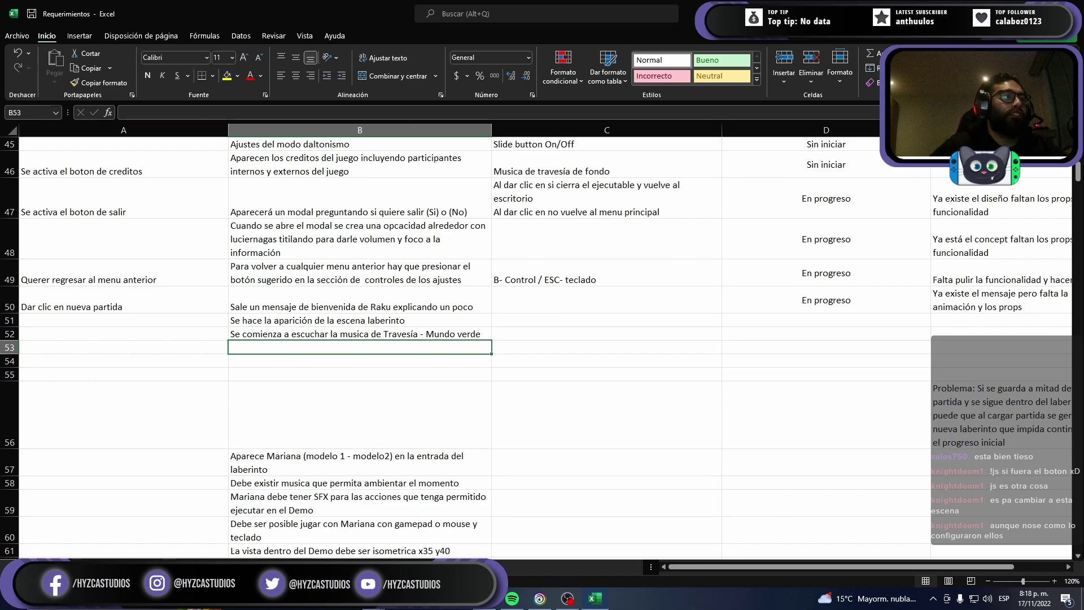
# Step: Copy the Mariana appearance entry from B57 into B53, then undo that paste
pyautogui.click(356, 375)
pyautogui.click(317, 335)
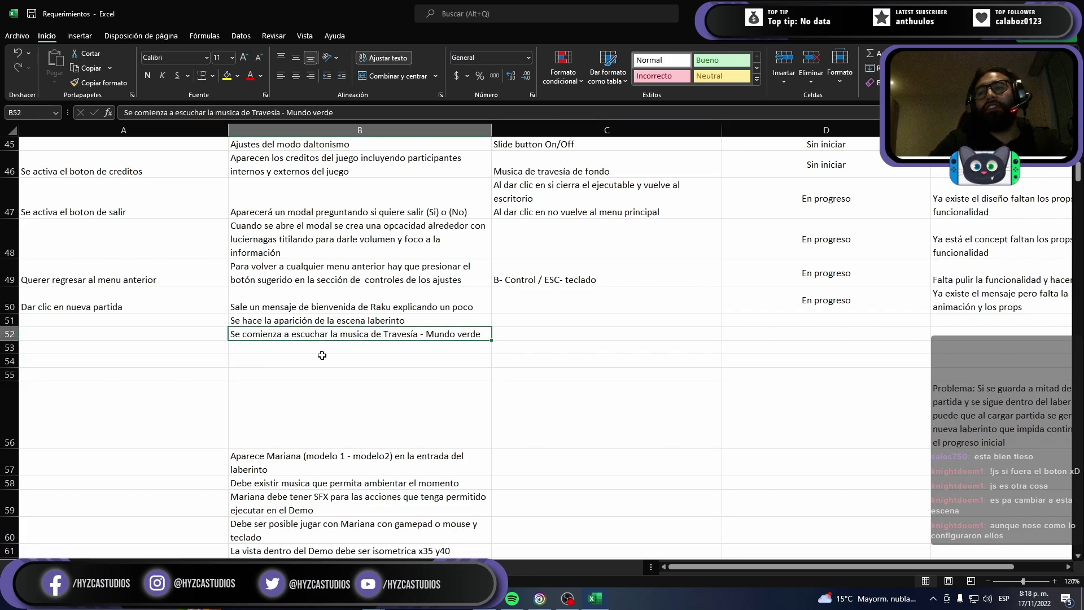
pyautogui.press('Down')
pyautogui.press('Down')
pyautogui.press('Down')
pyautogui.press('Down')
pyautogui.press('Down')
pyautogui.press('Down')
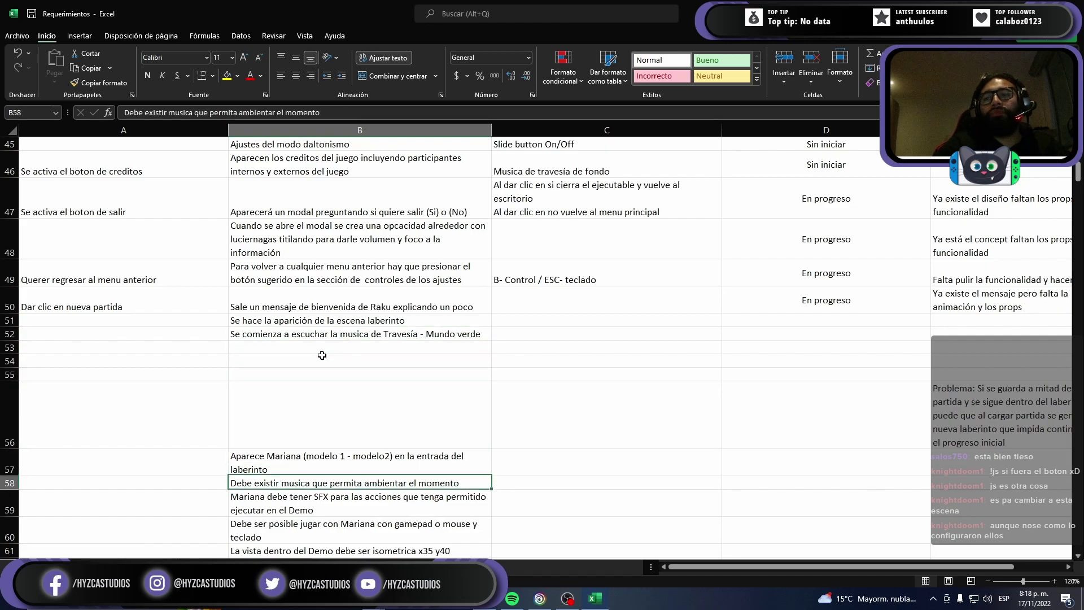
pyautogui.press('Up')
pyautogui.hotkey('ctrl', 'c')
pyautogui.press('Up')
pyautogui.press('Up')
pyautogui.press('Up')
pyautogui.press('Up')
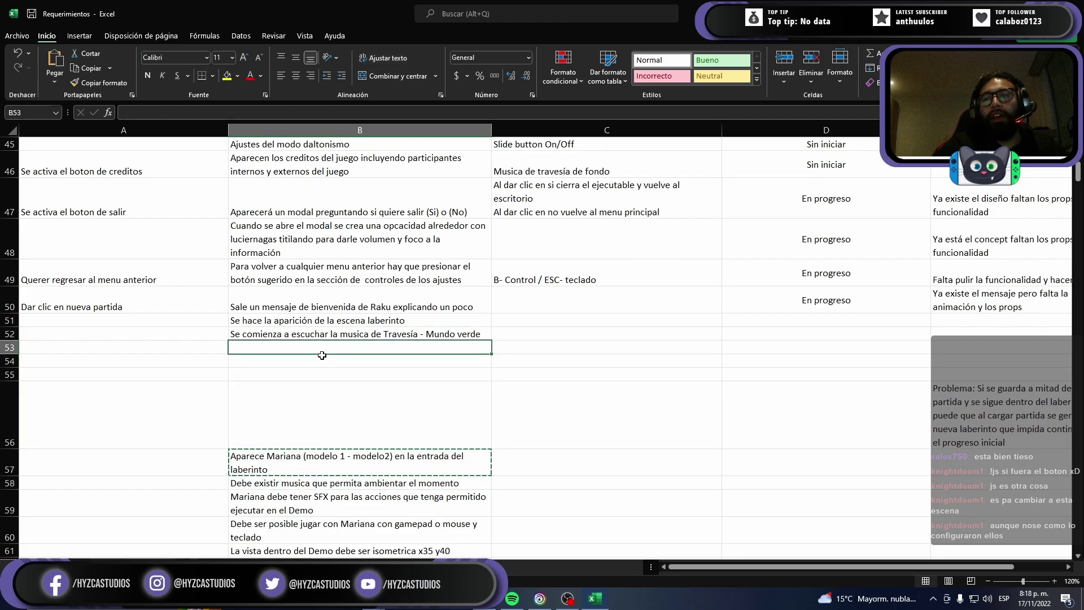
pyautogui.hotkey('ctrl', 'v')
pyautogui.hotkey('ctrl', 'z')
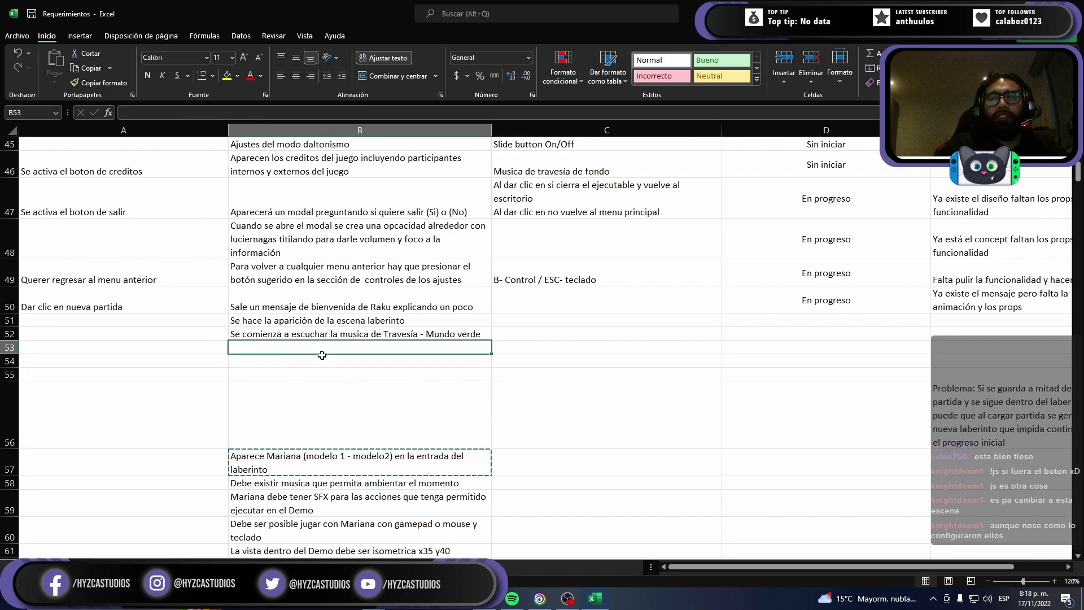
# Step: Cut the Mariana appearance entry from B57 and paste it into B53
pyautogui.press('Down')
pyautogui.press('Down')
pyautogui.press('Down')
pyautogui.press('Down')
pyautogui.press('Down')
pyautogui.press('Up')
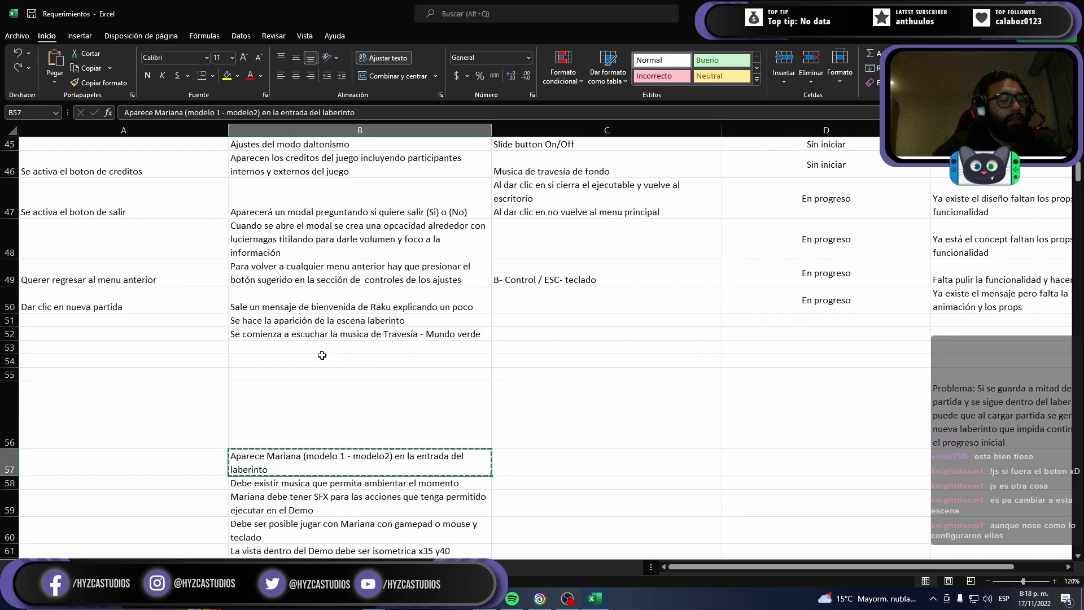
pyautogui.hotkey('ctrl', 'x')
pyautogui.press('Up')
pyautogui.press('Up')
pyautogui.press('Up')
pyautogui.press('Up')
pyautogui.hotkey('ctrl', 'v')
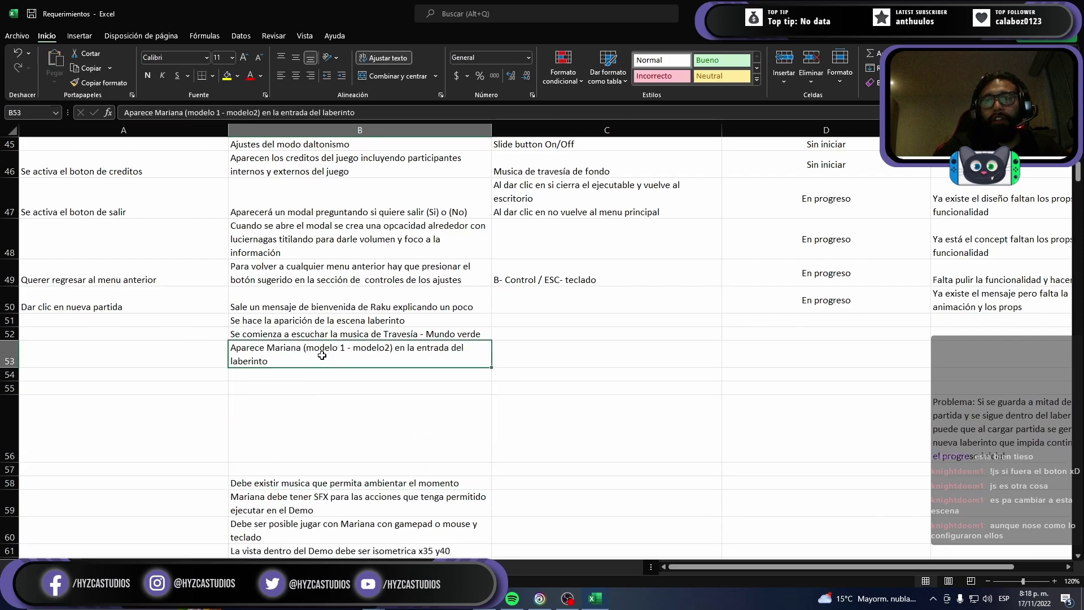
pyautogui.press('Down')
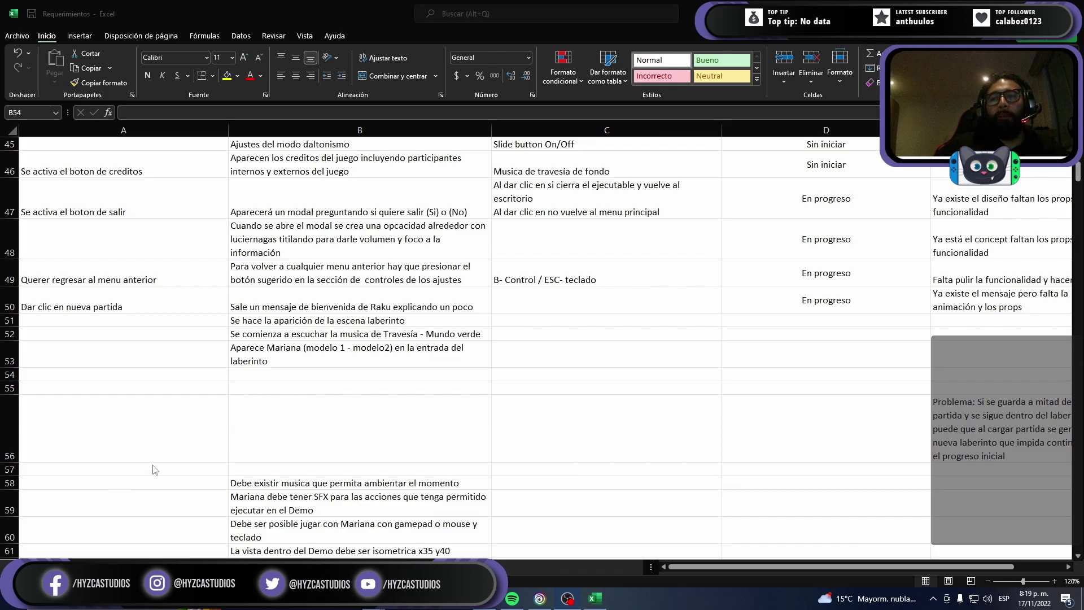
pyautogui.click(263, 378)
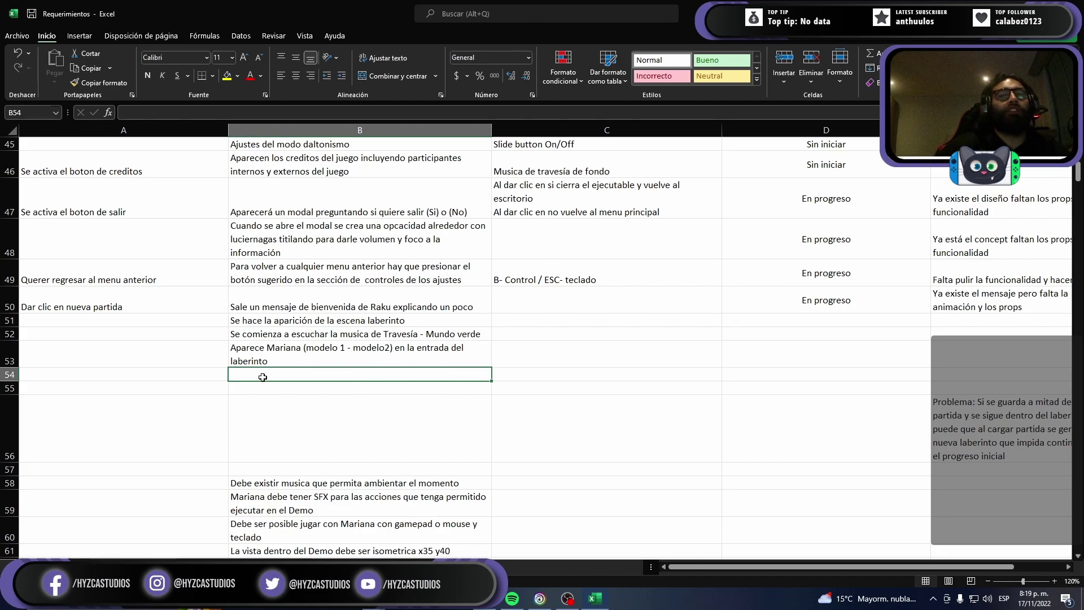
pyautogui.click(333, 350)
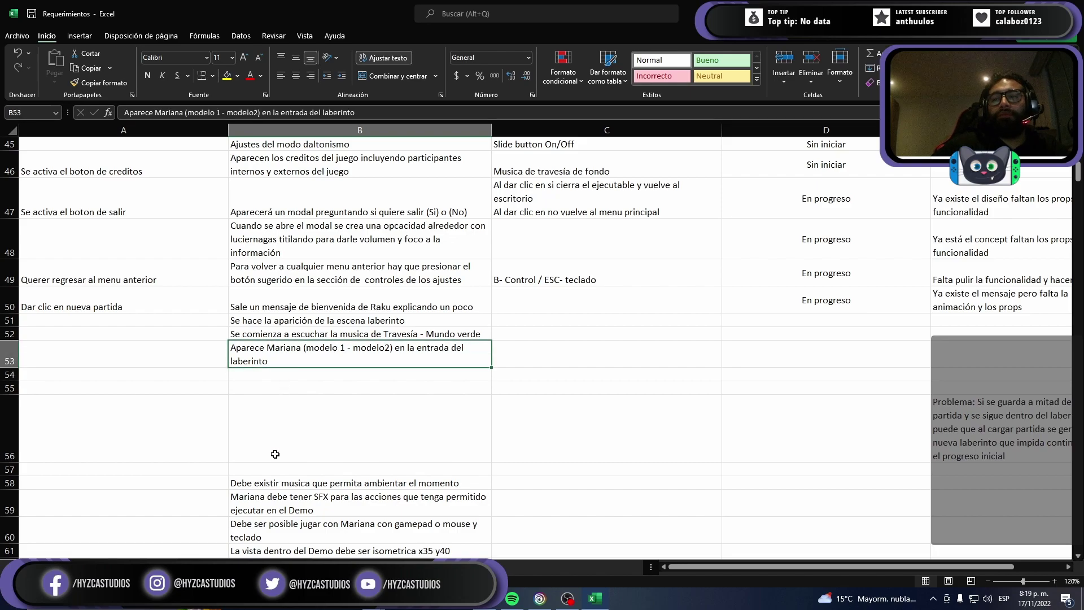
pyautogui.scroll(-1, 277, 452)
# Step: Clear the redundant music requirement in B58 and paste the isometric view requirement (x35 y40) into B54
pyautogui.click(254, 403)
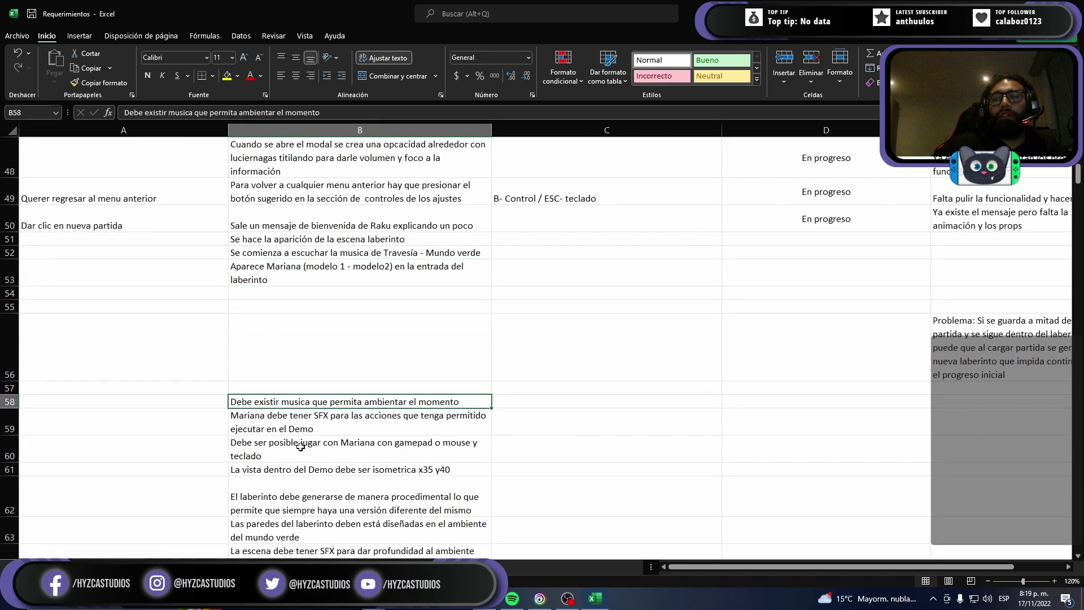
pyautogui.press('Delete')
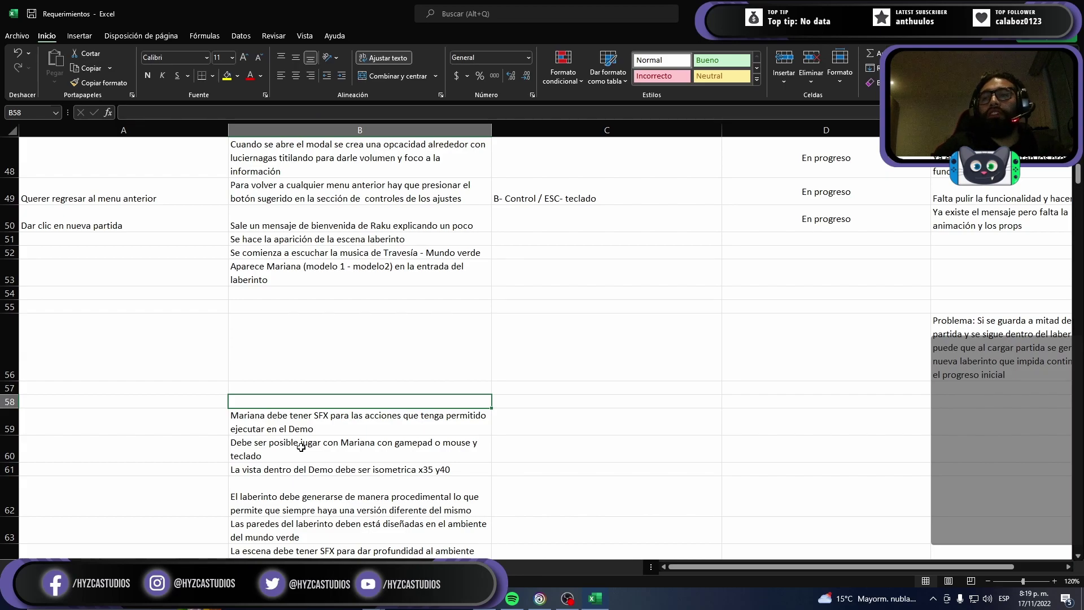
pyautogui.press('Down')
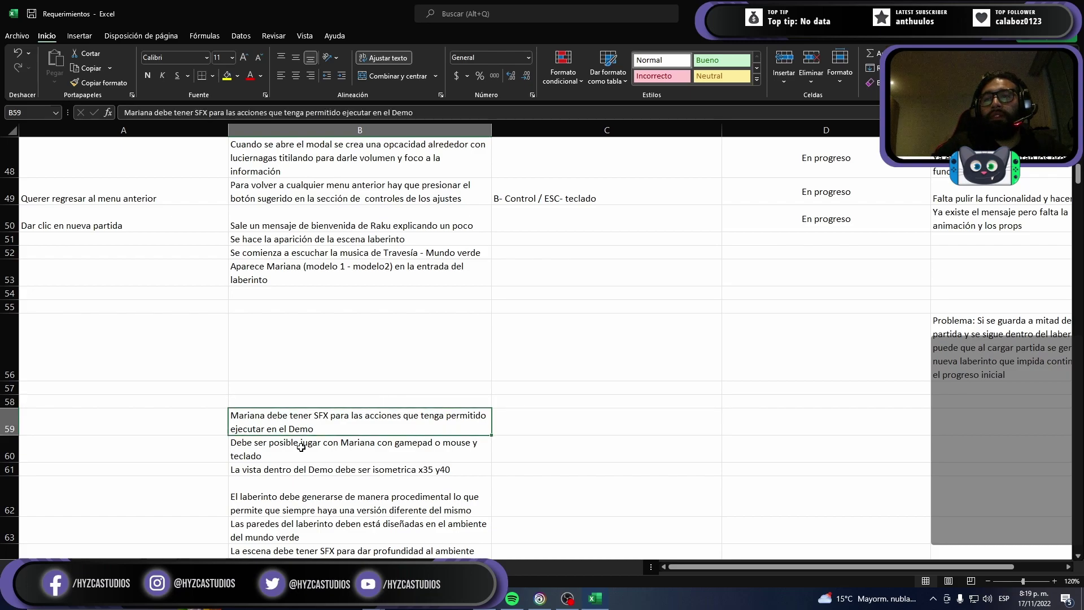
pyautogui.press('Down')
pyautogui.press('Down')
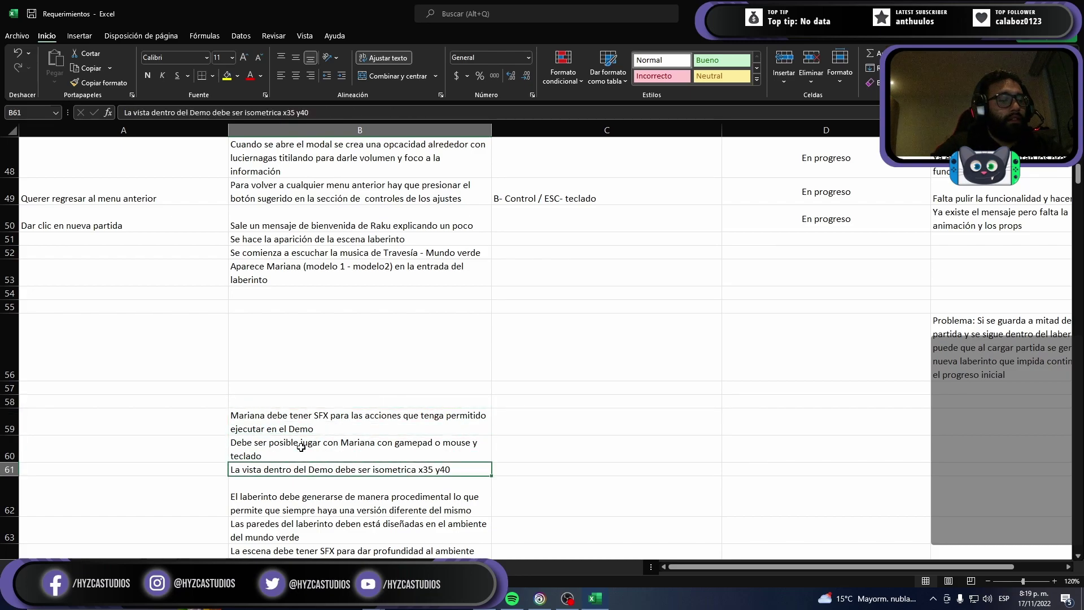
pyautogui.hotkey('ctrl', 'c')
pyautogui.press('Up')
pyautogui.press('Up')
pyautogui.press('Up')
pyautogui.press('Up')
pyautogui.press('Up')
pyautogui.press('Up')
pyautogui.press('Up')
pyautogui.press('Up')
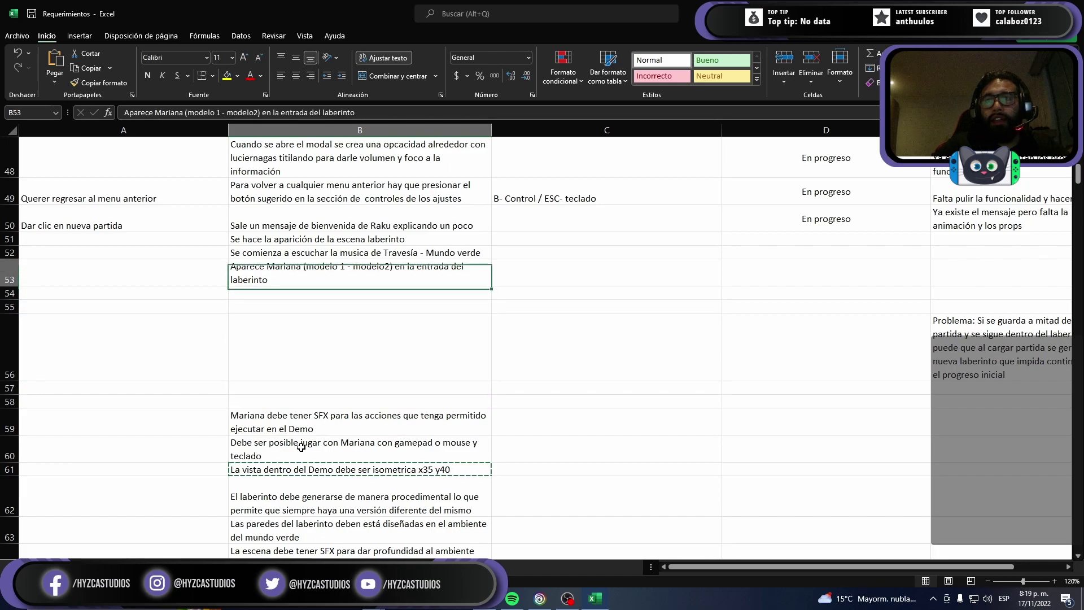
pyautogui.press('Down')
pyautogui.hotkey('ctrl', 'v')
# Step: Try dragging the scene SFX requirement from B64 into B55, then undo it and clear the marquee
pyautogui.press('Down')
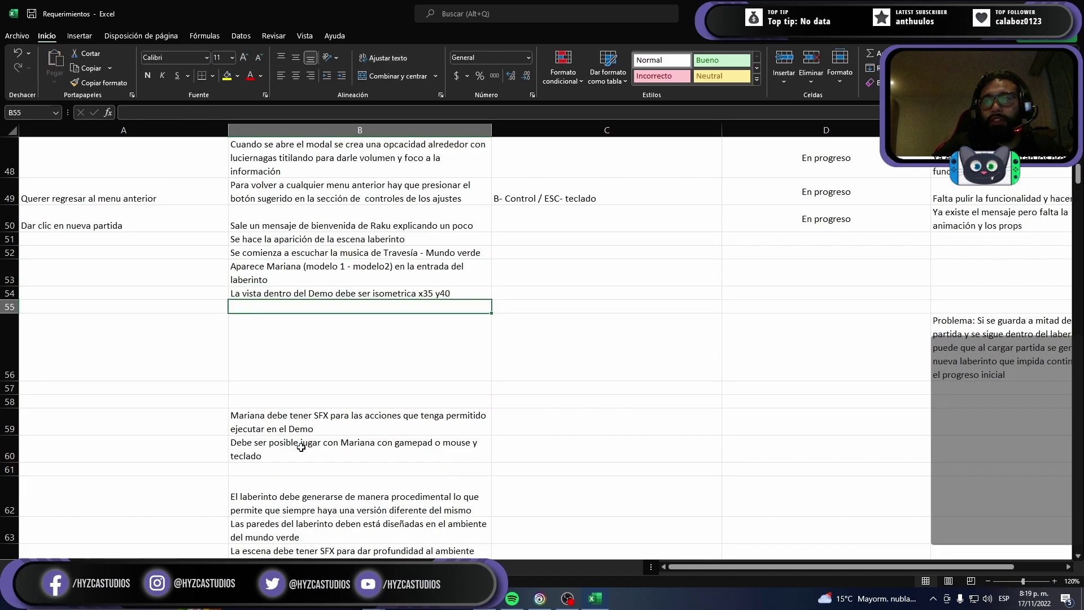
pyautogui.press('Down')
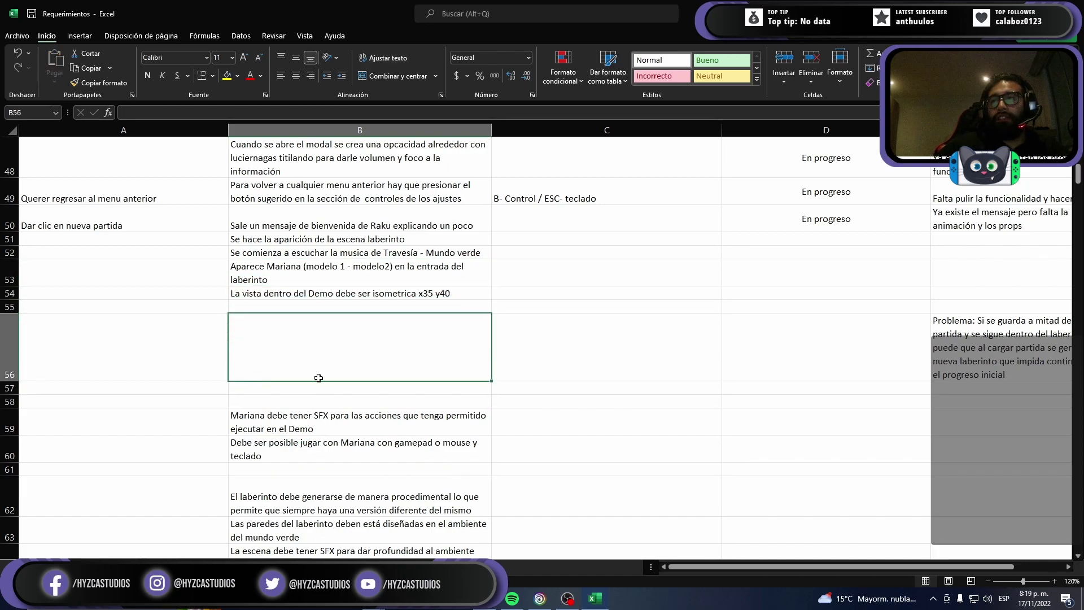
pyautogui.scroll(-1, 318, 384)
pyautogui.press('Down')
pyautogui.press('Down')
pyautogui.press('Down')
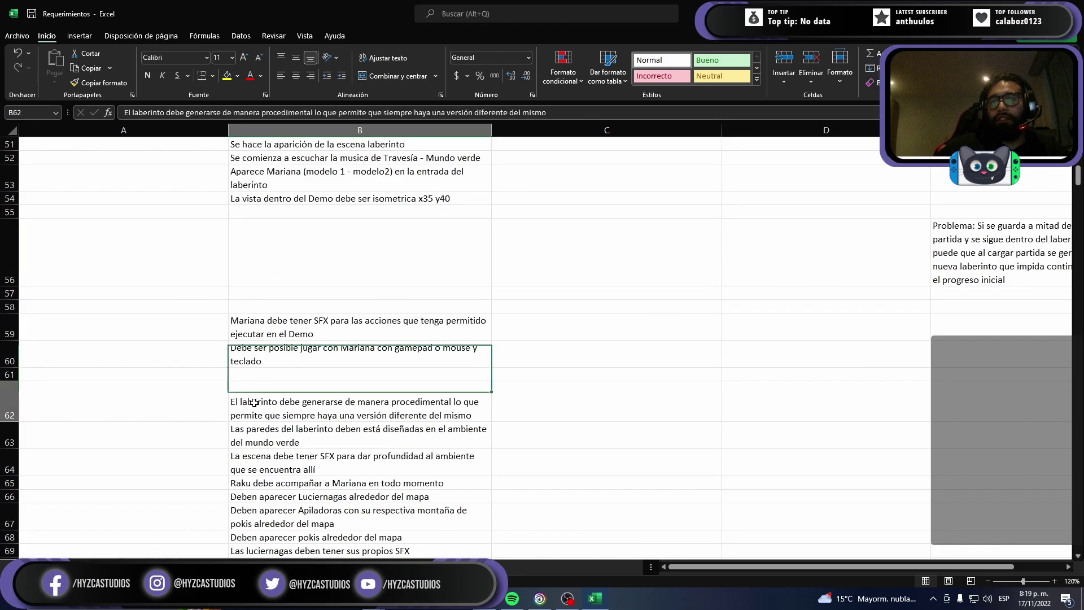
pyautogui.press('Down')
pyautogui.press('Down')
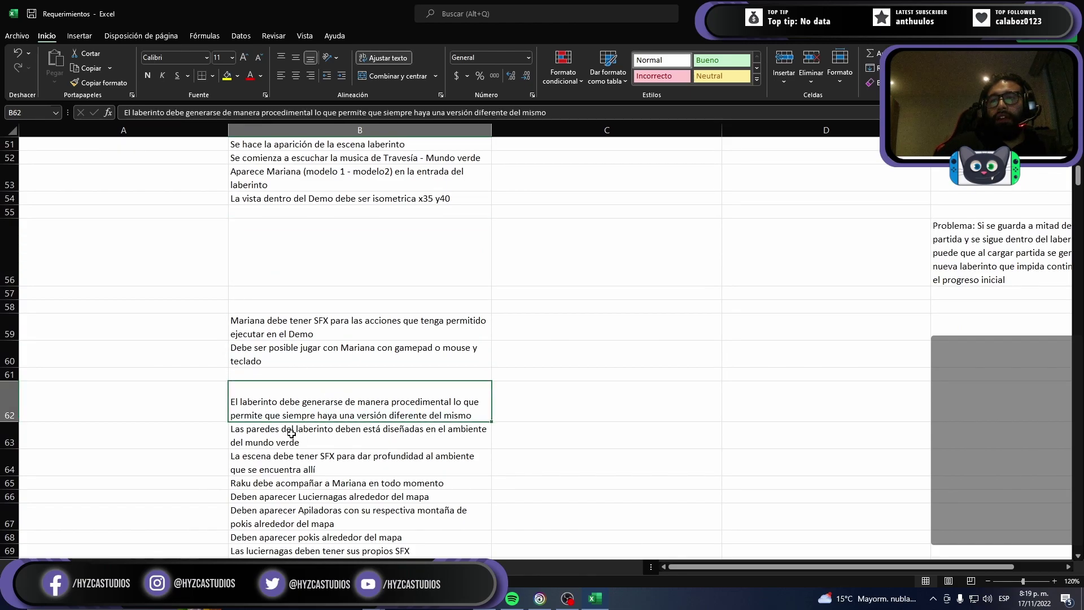
pyautogui.click(280, 442)
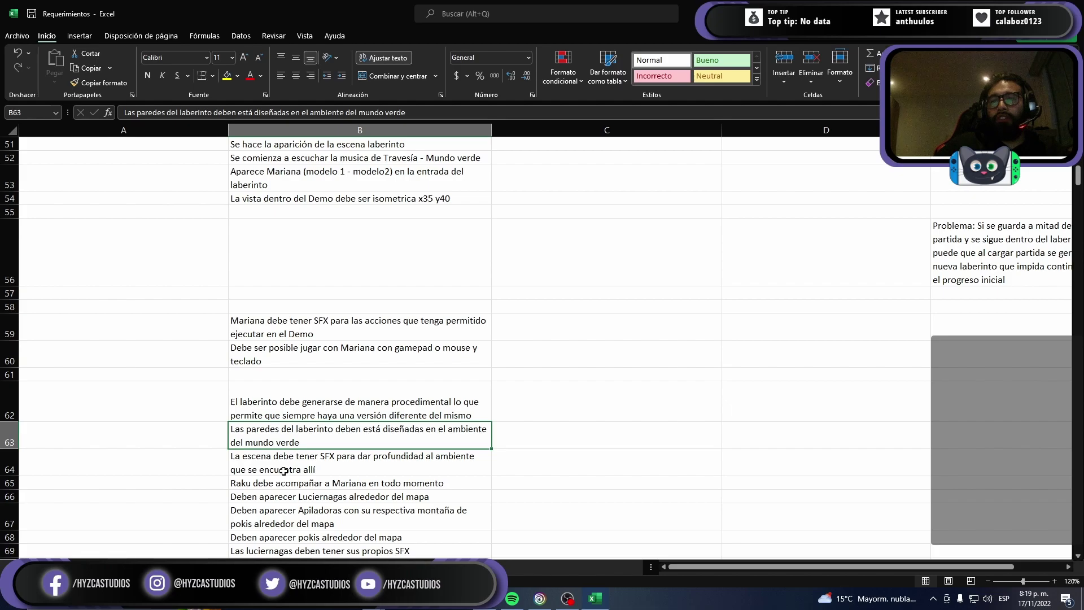
pyautogui.click(283, 470)
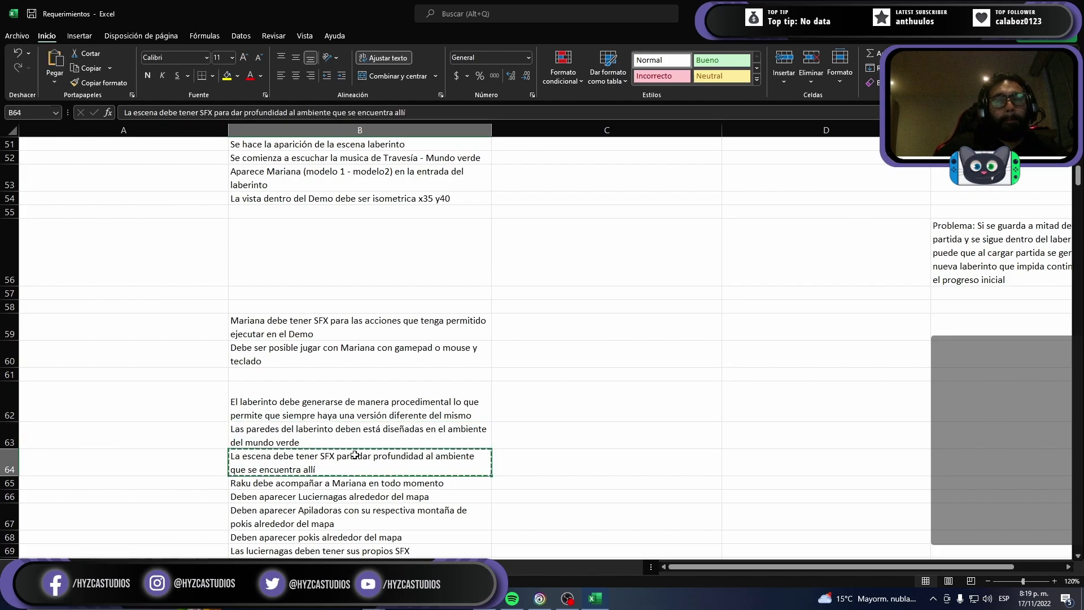
pyautogui.moveTo(357, 471); pyautogui.dragTo(281, 389)
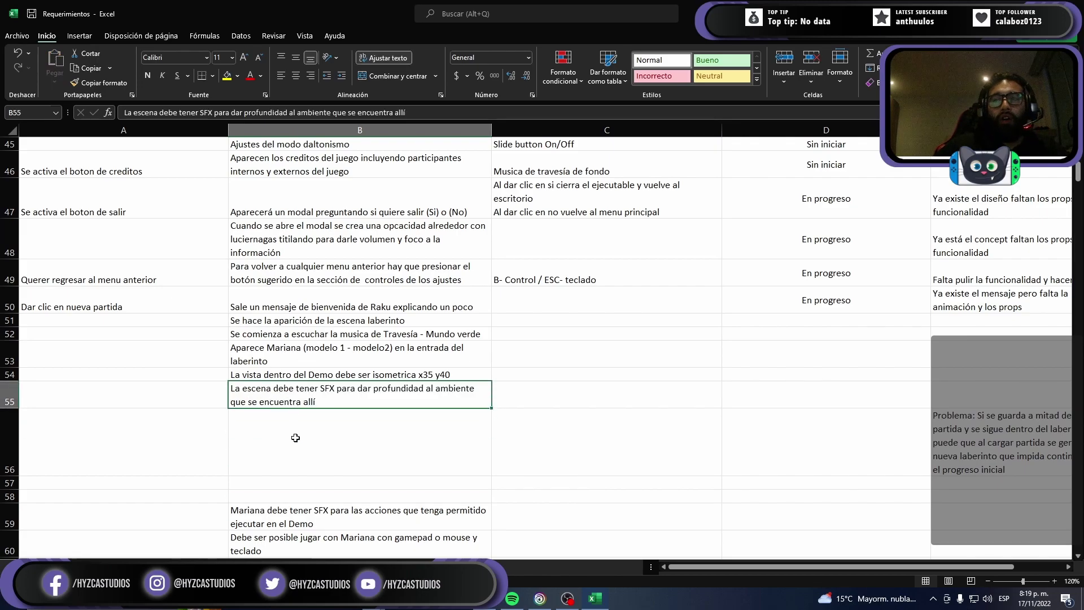
pyautogui.hotkey('ctrl', 'z')
pyautogui.scroll(-2, 277, 407)
pyautogui.press('Escape')
pyautogui.scroll(5, 273, 371)
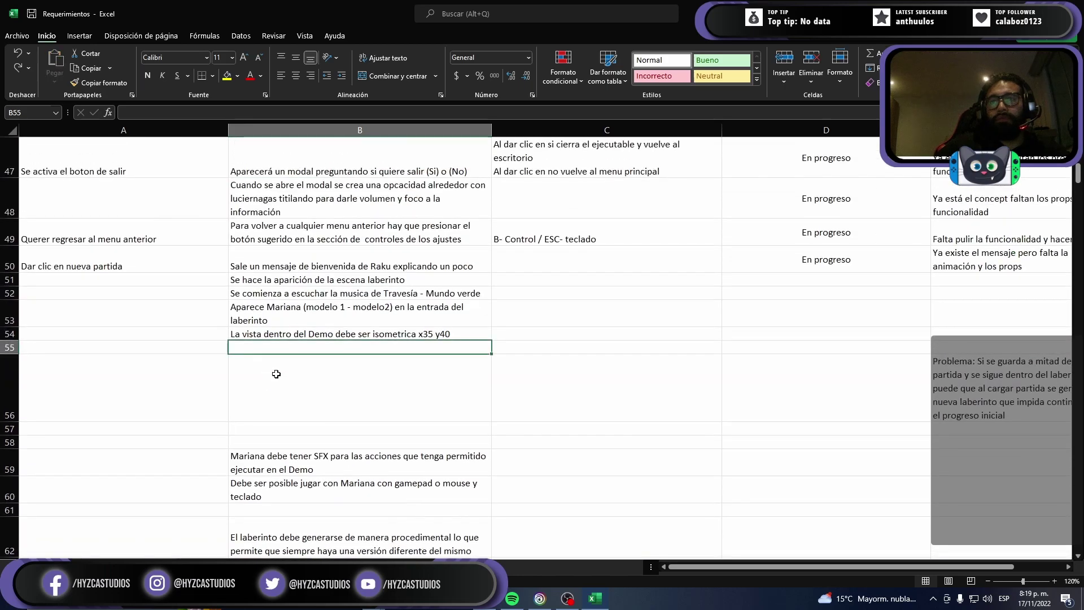
pyautogui.scroll(-4, 266, 396)
# Step: Review the Raku, fireflies and pokis requirements in B65 to B68
pyautogui.click(260, 399)
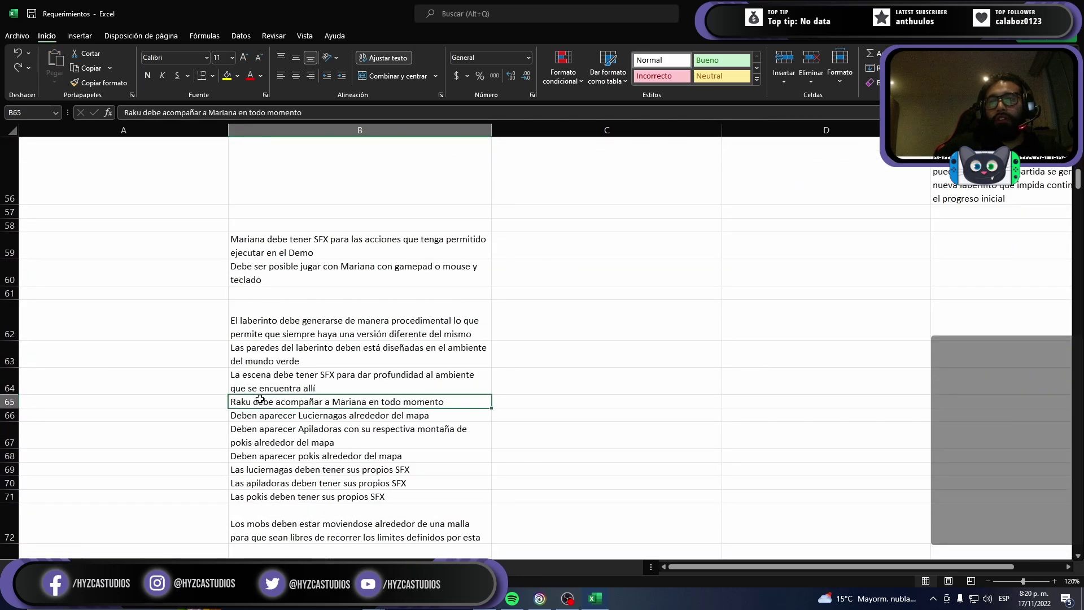
pyautogui.click(256, 414)
pyautogui.click(257, 431)
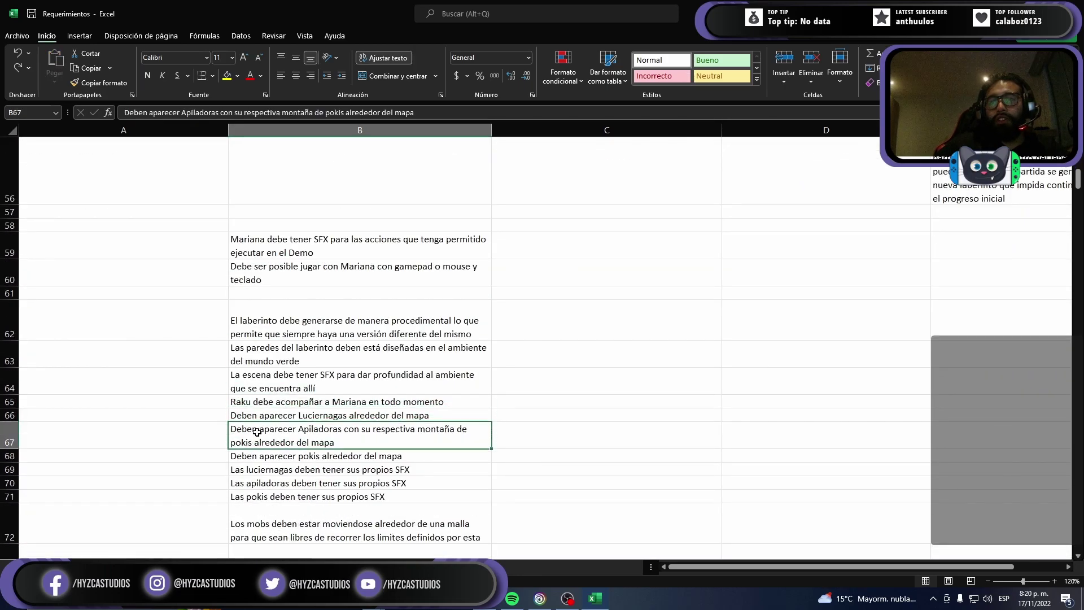
pyautogui.click(272, 459)
# Step: Review the fireflies SFX requirement in B69, then select the labyrinth requirements B50:B54
pyautogui.click(274, 471)
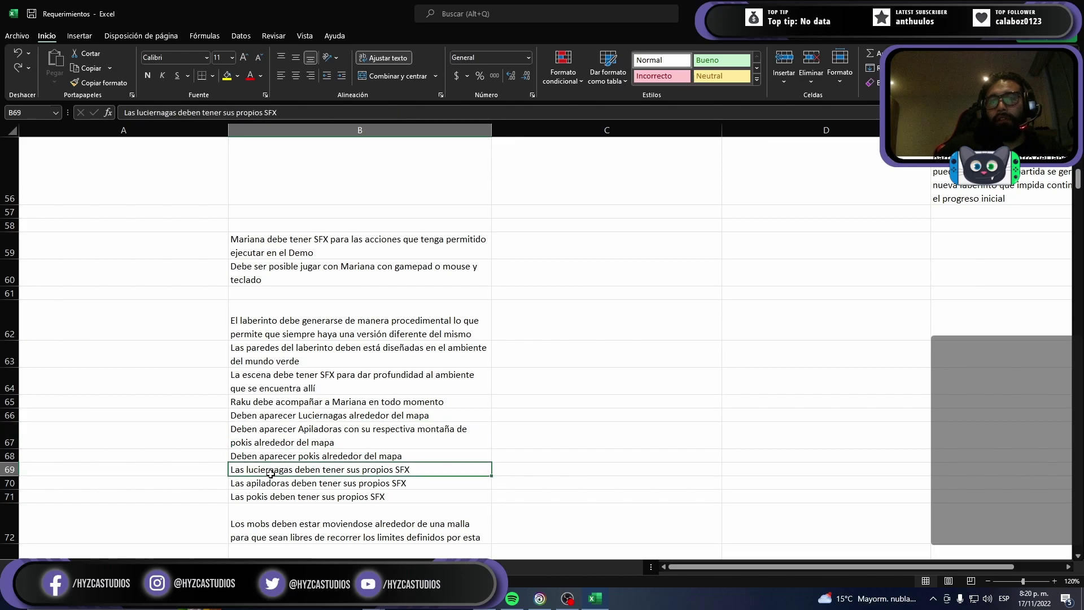
pyautogui.scroll(2, 271, 464)
pyautogui.scroll(2, 258, 428)
pyautogui.moveTo(244, 321); pyautogui.dragTo(255, 388)
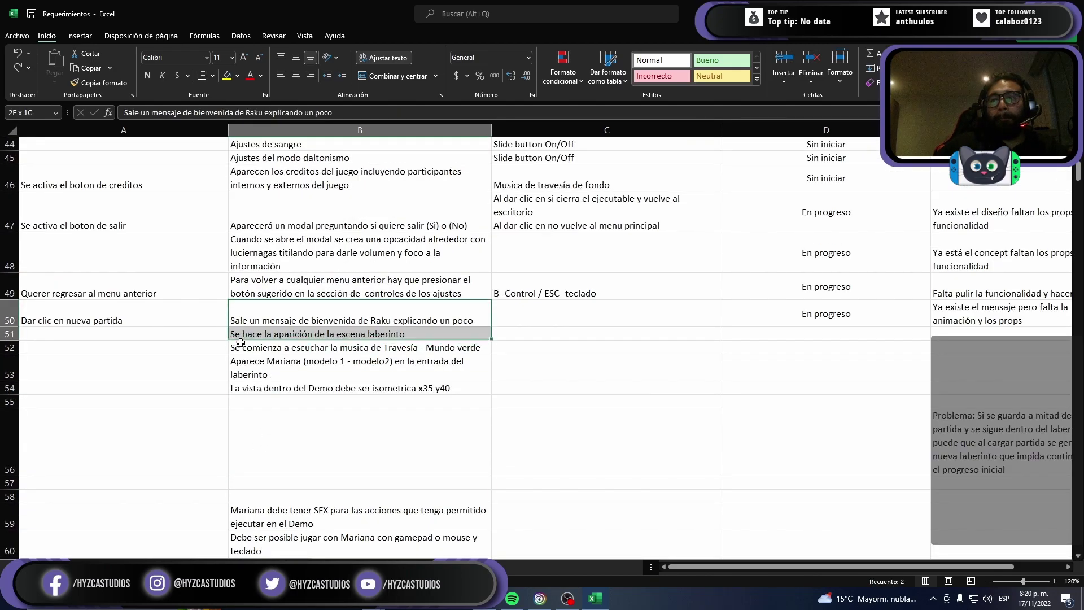
# Step: Begin typing 'La iluminacion debe estar acorde a la ambientación en la escena' in B55
pyautogui.click(251, 401)
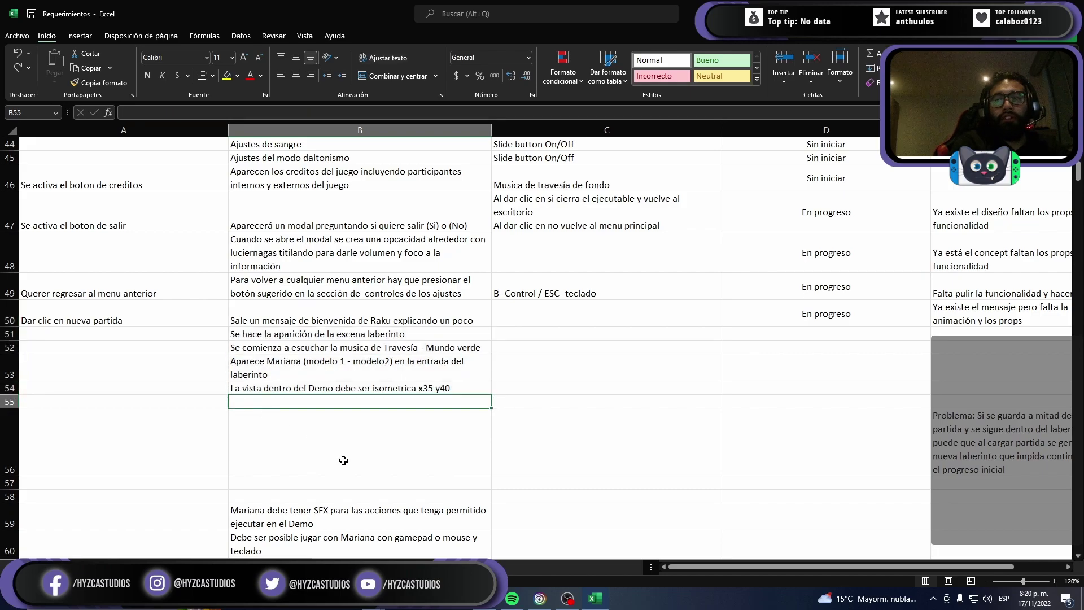
pyautogui.write('La ilu')
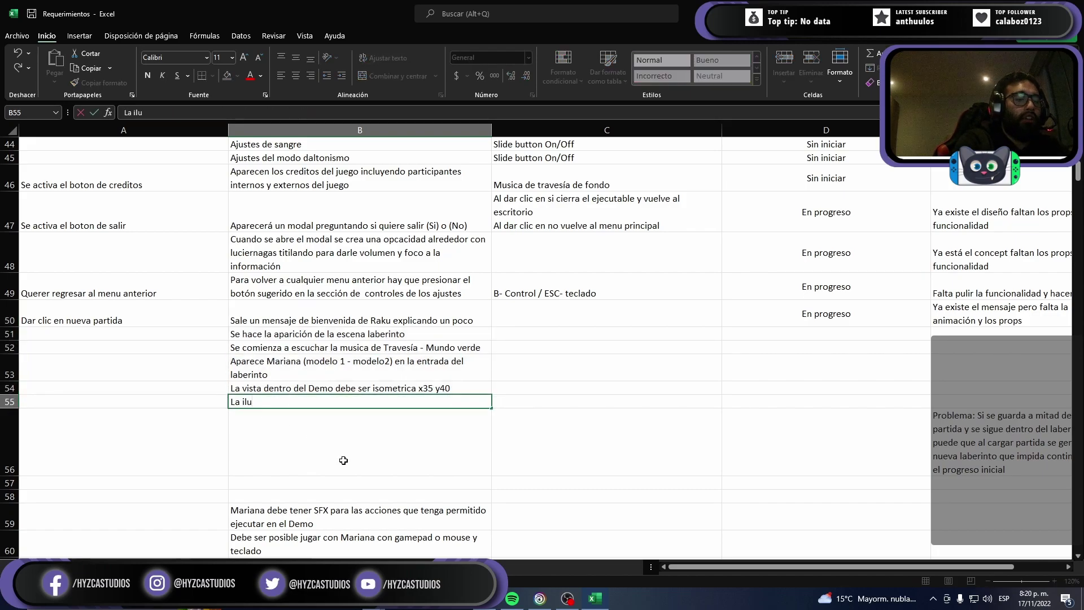
pyautogui.write('min')
pyautogui.press('BackSpace')
pyautogui.press('BackSpace')
pyautogui.press('BackSpace')
pyautogui.write('n')
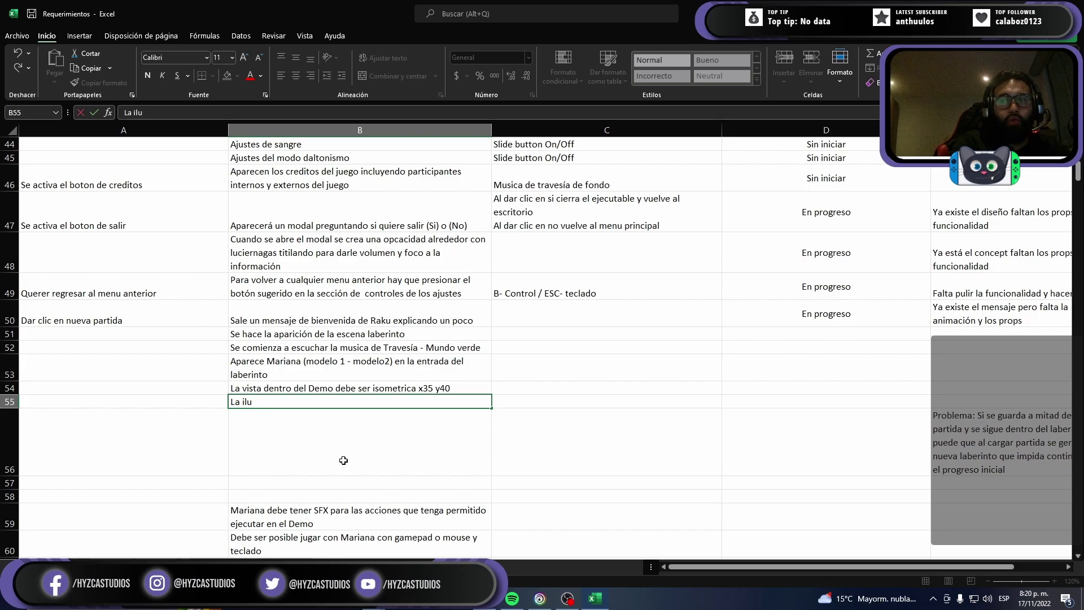
pyautogui.write('minacion')
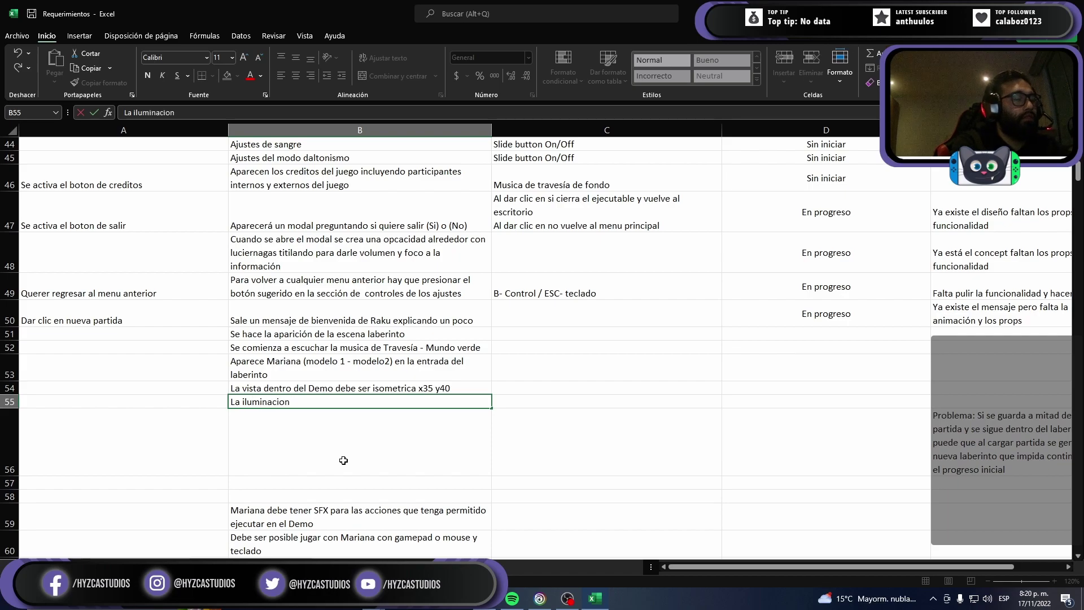
pyautogui.write(' deb')
pyautogui.write('e esta')
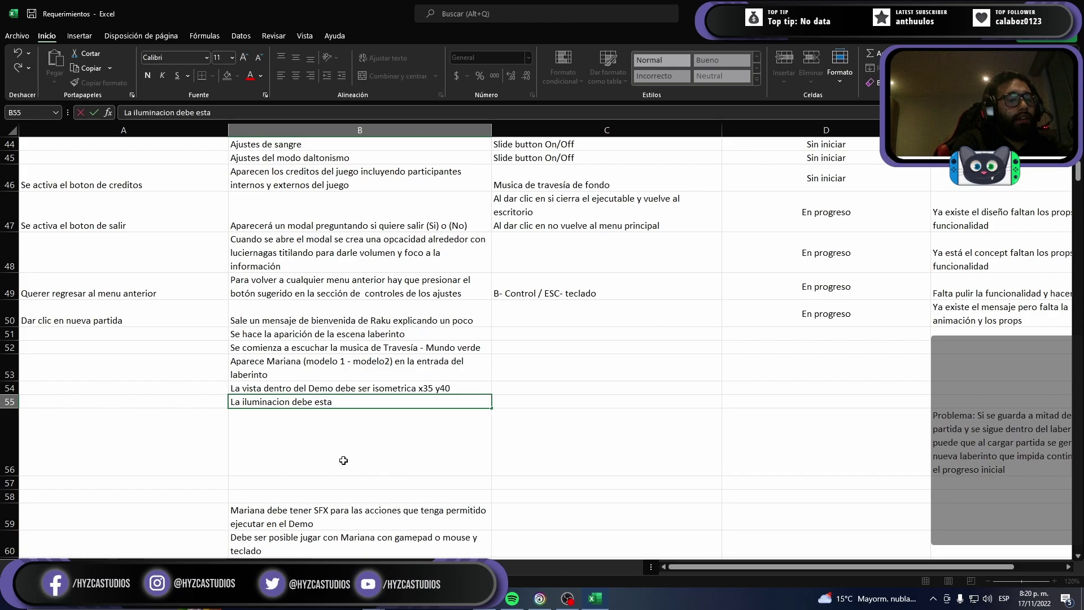
pyautogui.write('r acord')
pyautogui.write('e al')
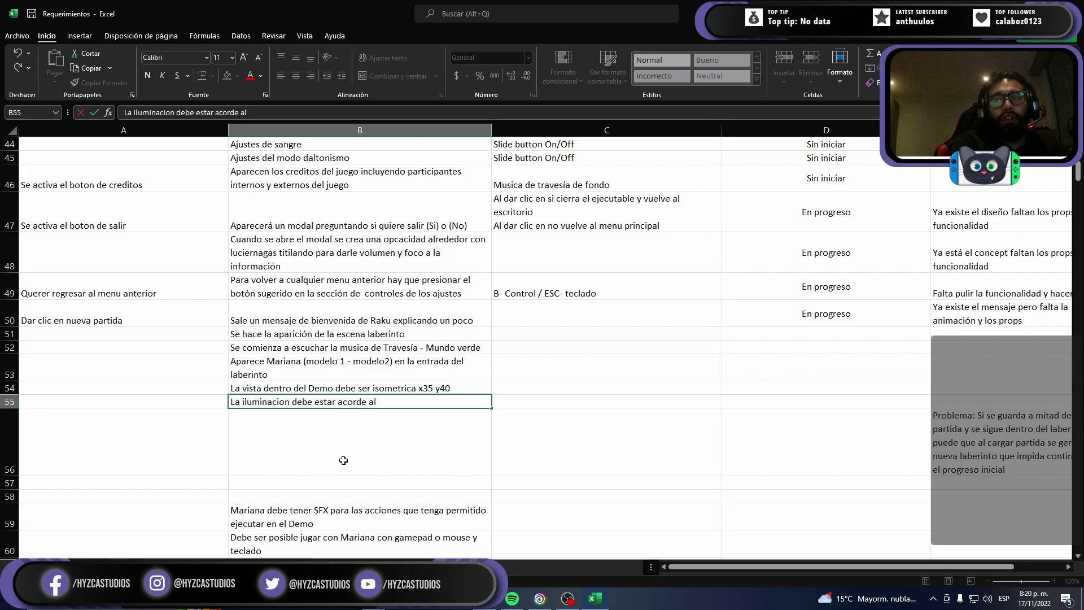
pyautogui.press('BackSpace')
pyautogui.write(' la amcv')
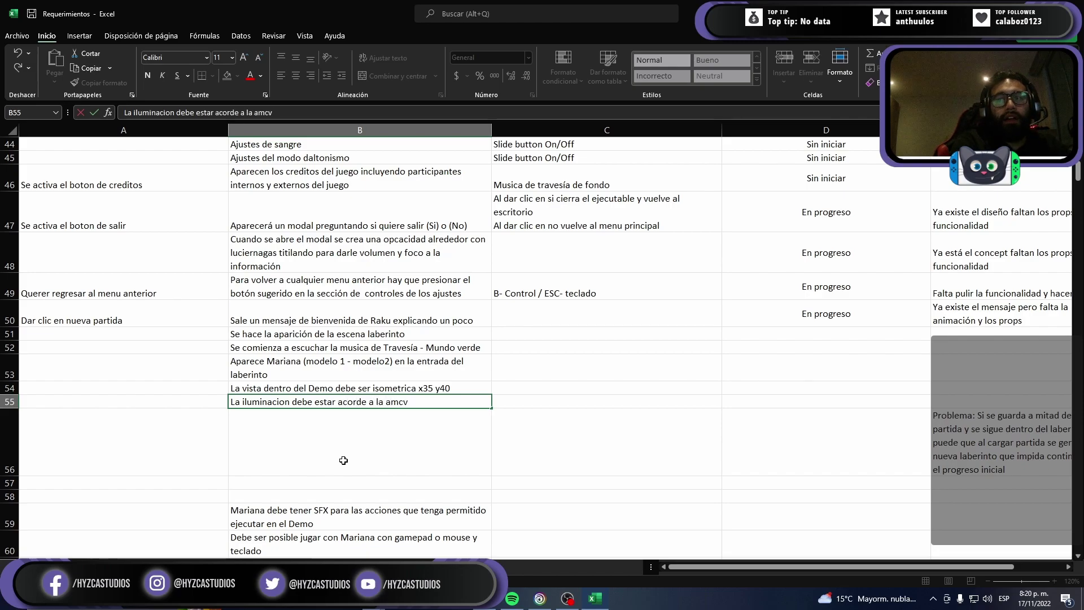
pyautogui.press('BackSpace')
pyautogui.press('BackSpace')
pyautogui.press('BackSpace')
pyautogui.write('bie')
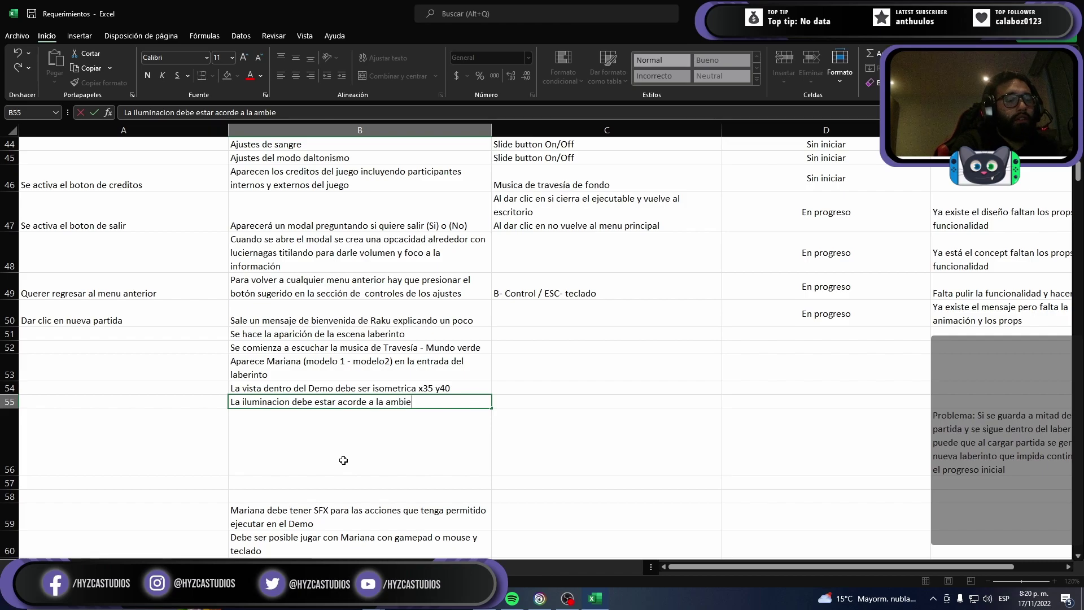
pyautogui.write('ntación en l')
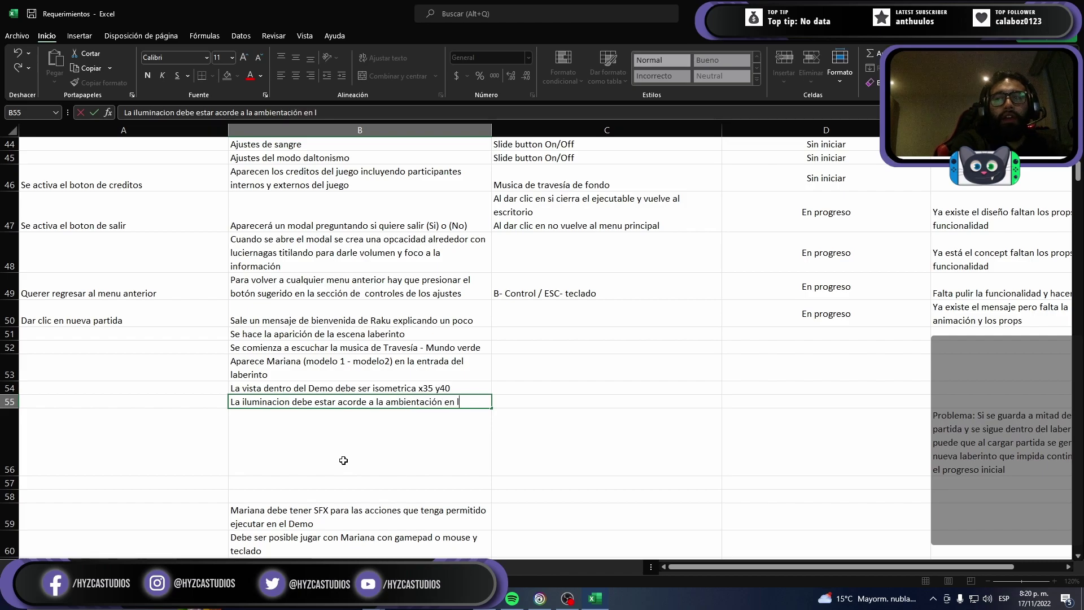
pyautogui.write('a escena')
# Step: Finish entering the lighting requirement in B55
pyautogui.press('Escape')
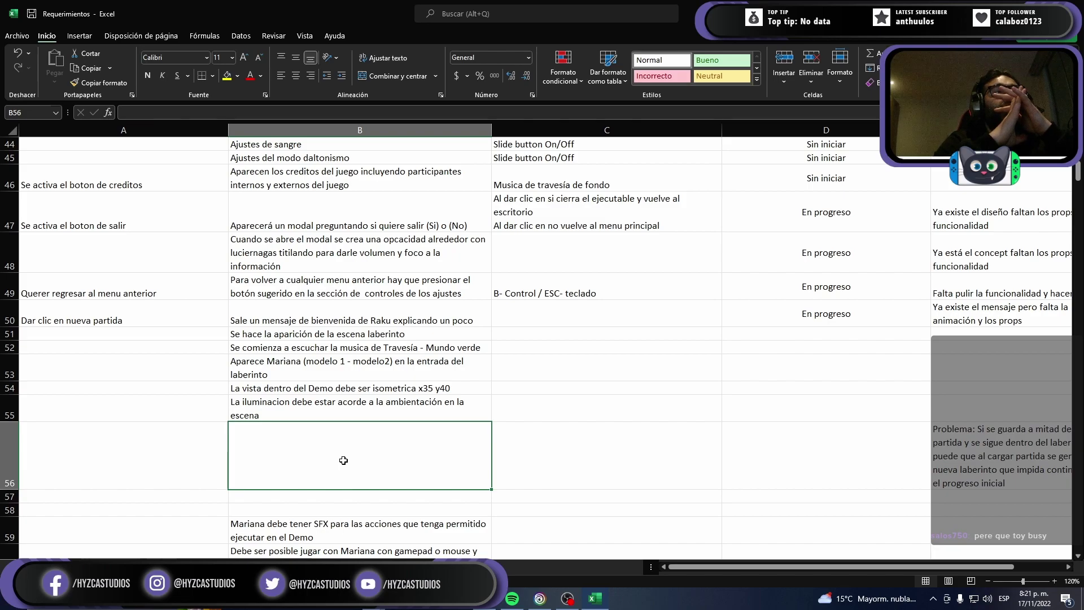
# Step: Label cell A56 as 'Mariana'
pyautogui.press('Left')
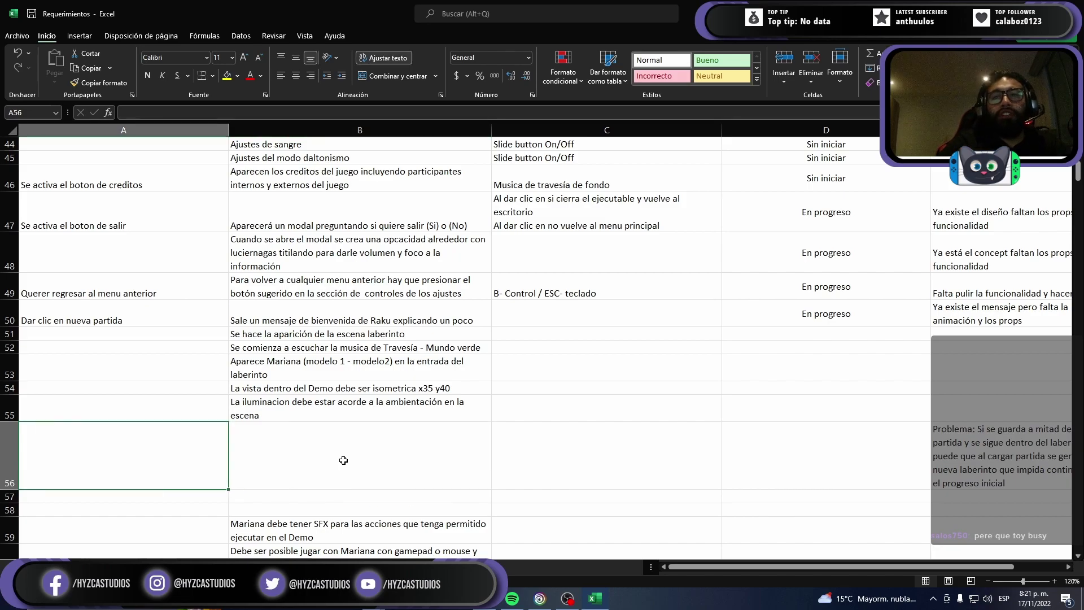
pyautogui.write('Marian')
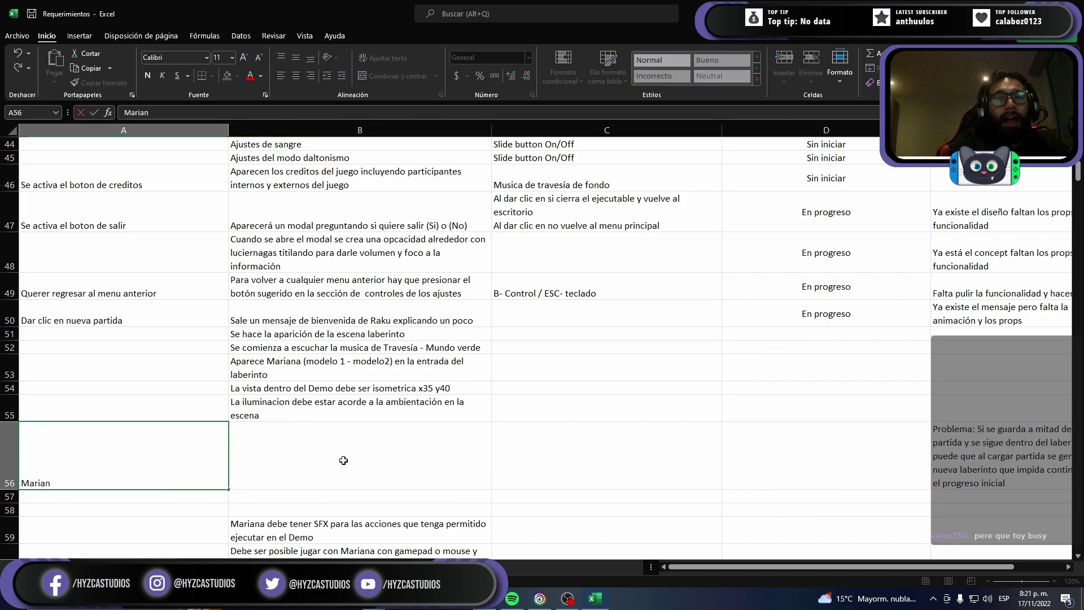
pyautogui.write('a')
pyautogui.press('Return')
pyautogui.click(343, 460)
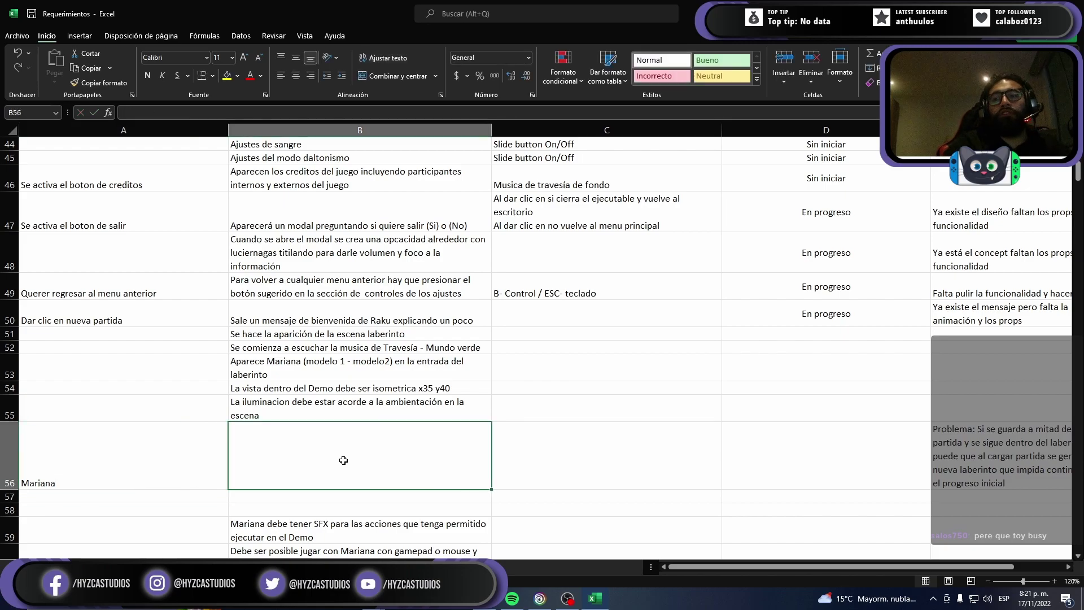
# Step: Move the requirements in B59:B77 down to start at B75, leaving empty rows above
pyautogui.scroll(-4, 344, 460)
pyautogui.moveTo(238, 248)
pyautogui.mouseDown()
pyautogui.moveTo(289, 418)
pyautogui.moveTo(293, 361)
pyautogui.mouseUp()
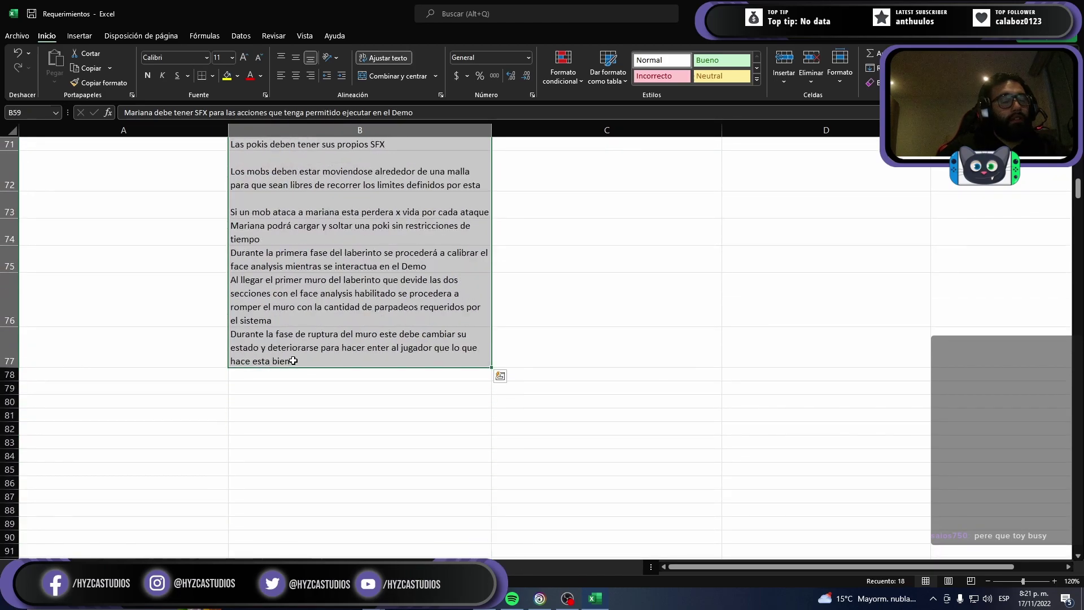
pyautogui.hotkey('ctrl', 'c')
pyautogui.scroll(5, 293, 360)
pyautogui.scroll(-3, 312, 437)
pyautogui.click(284, 400)
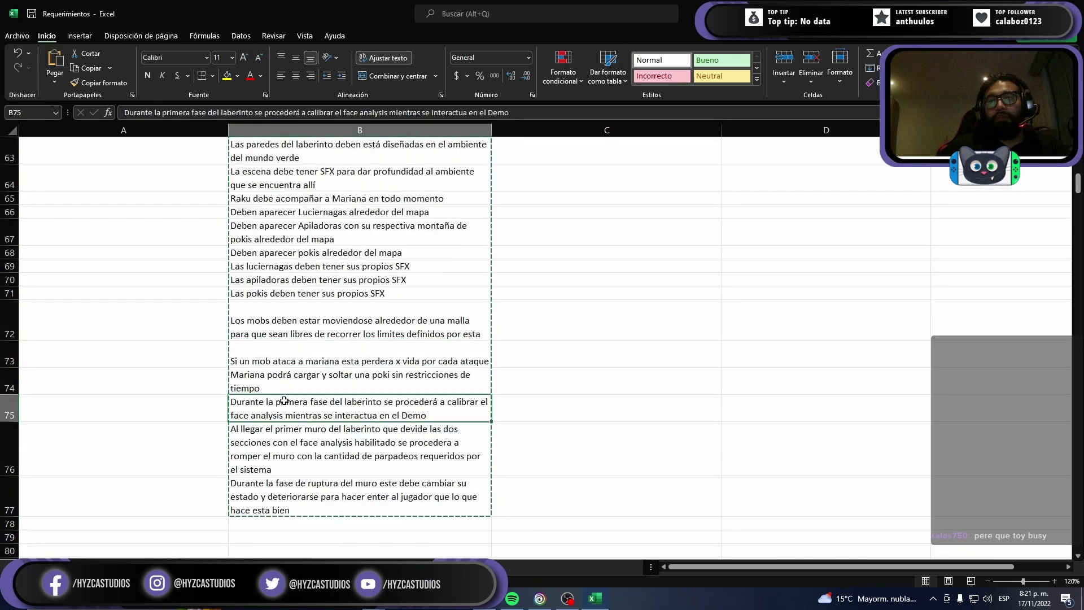
pyautogui.hotkey('ctrl', 'v')
pyautogui.click(274, 285)
pyautogui.scroll(6, 273, 294)
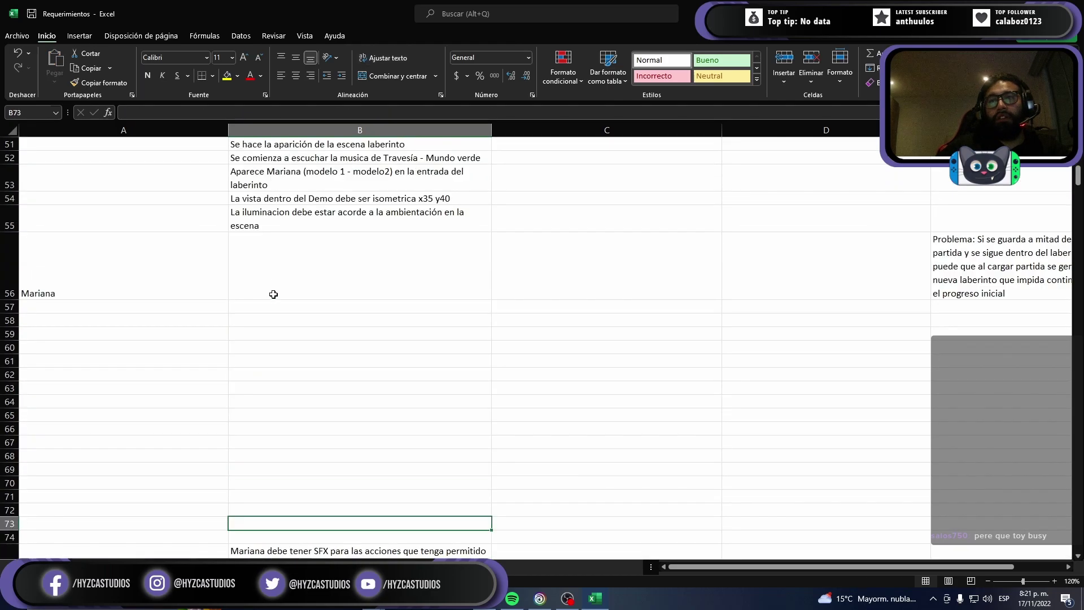
pyautogui.click(259, 278)
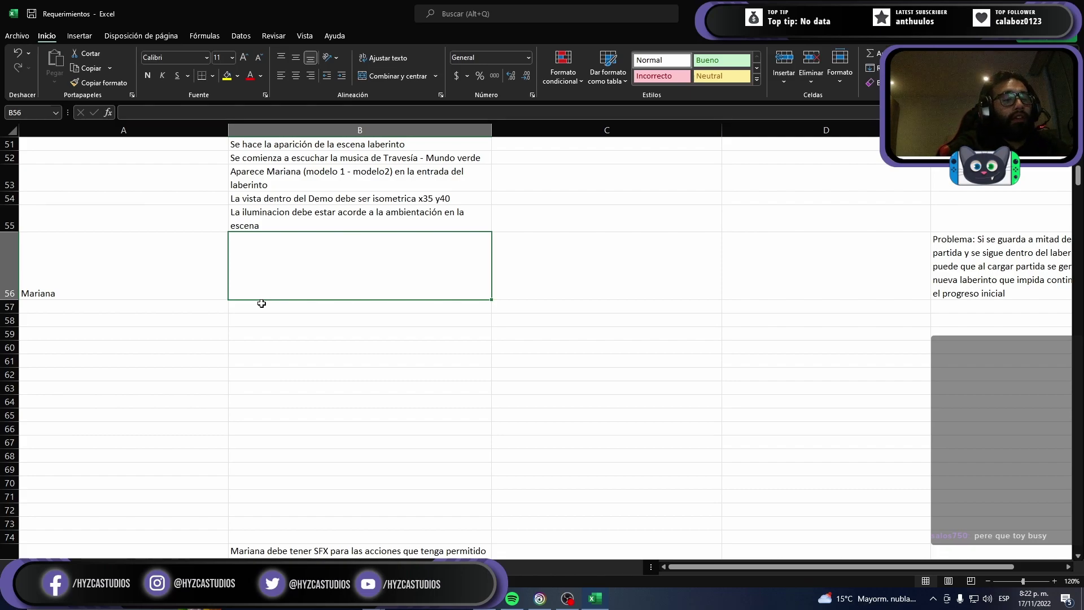
# Step: Type 'Aparece el modelo 3D de mariana (grande o pequeña)' in B56
pyautogui.write('Aparece el ')
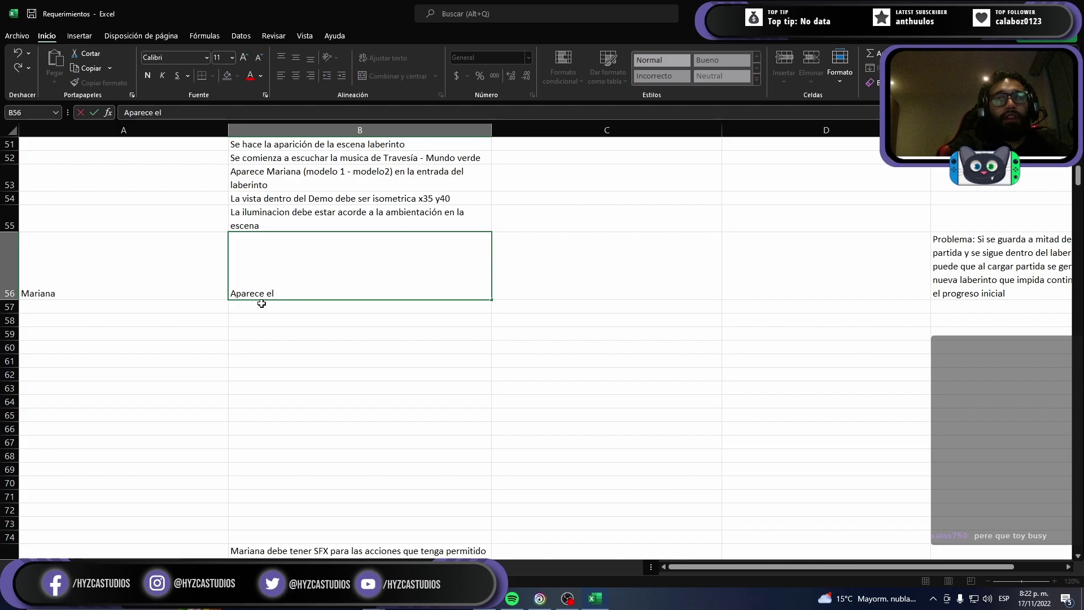
pyautogui.write('modelo ')
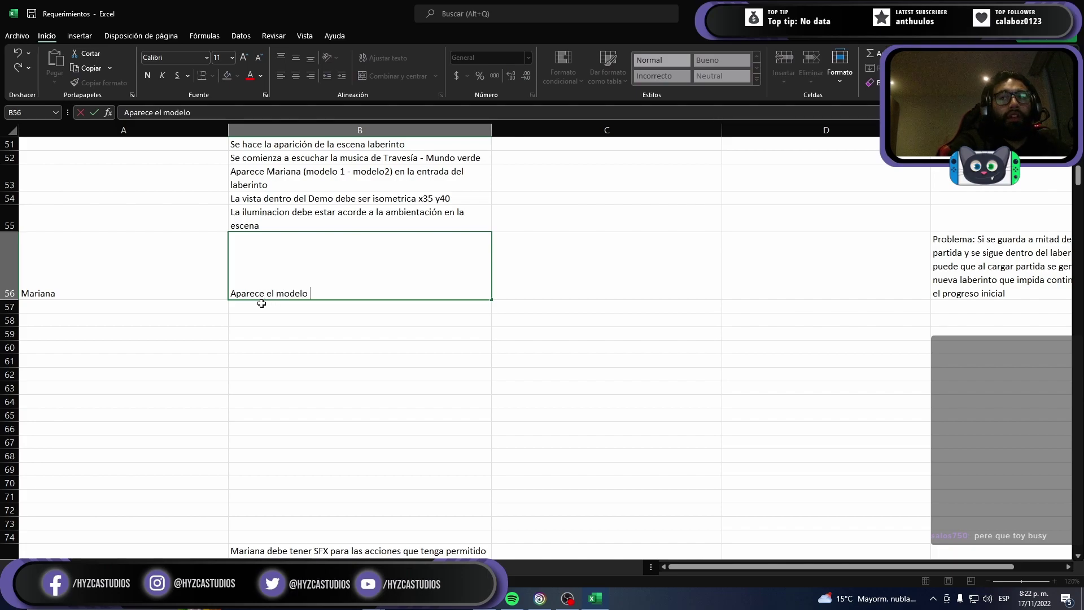
pyautogui.write('3D')
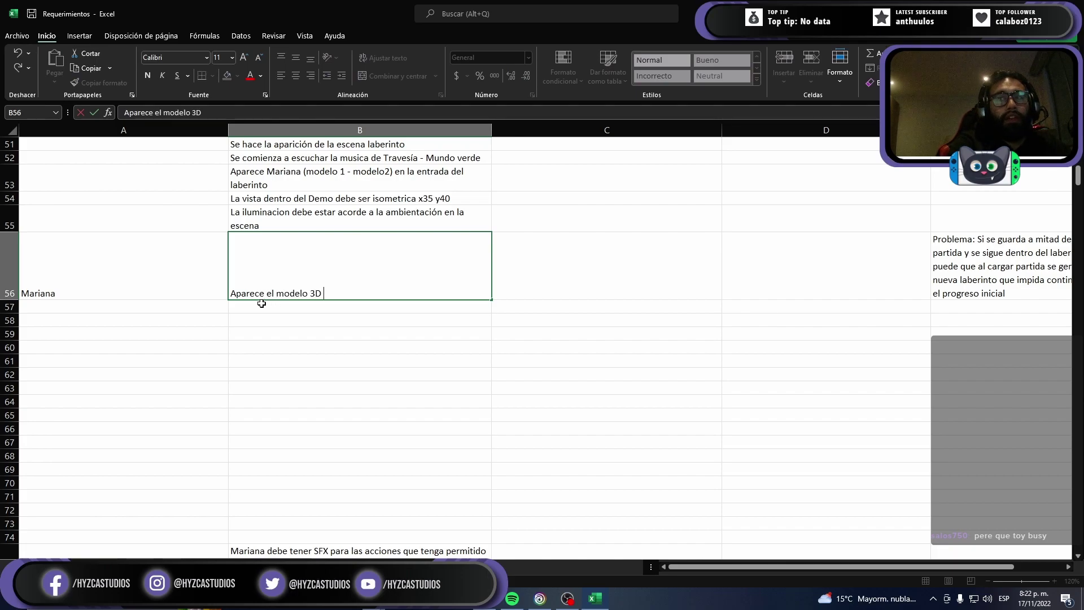
pyautogui.write(' de matian')
pyautogui.press('BackSpace')
pyautogui.press('BackSpace')
pyautogui.press('BackSpace')
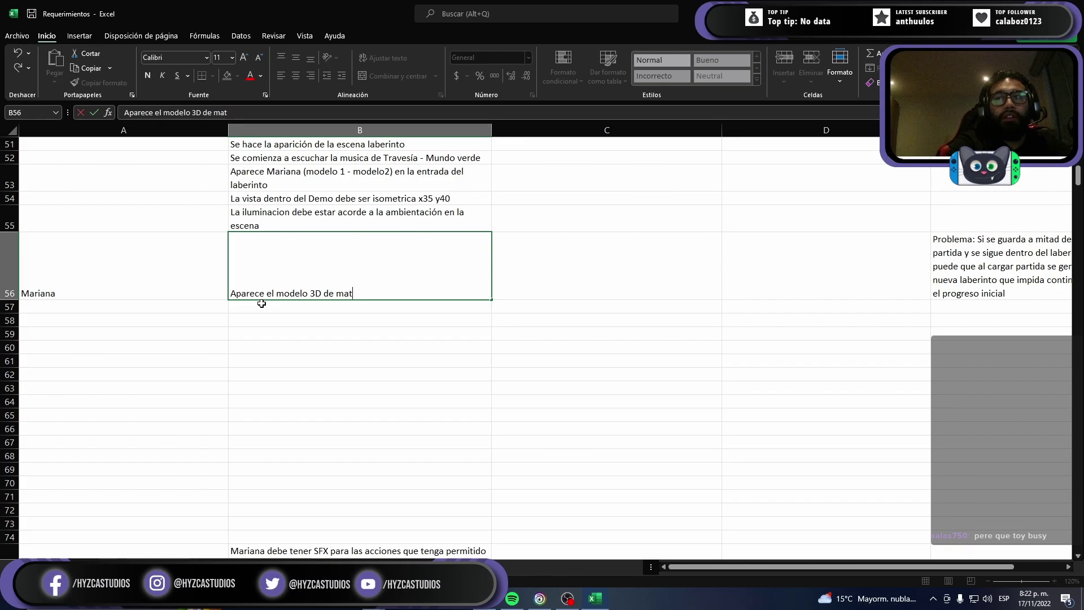
pyautogui.press('BackSpace')
pyautogui.write('riana')
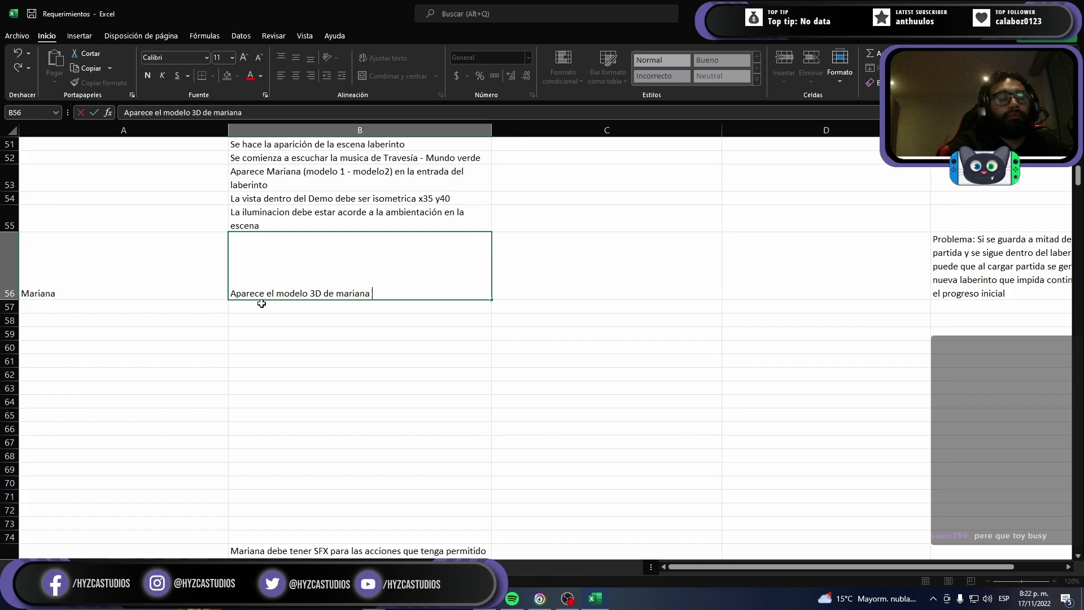
pyautogui.write(' ()')
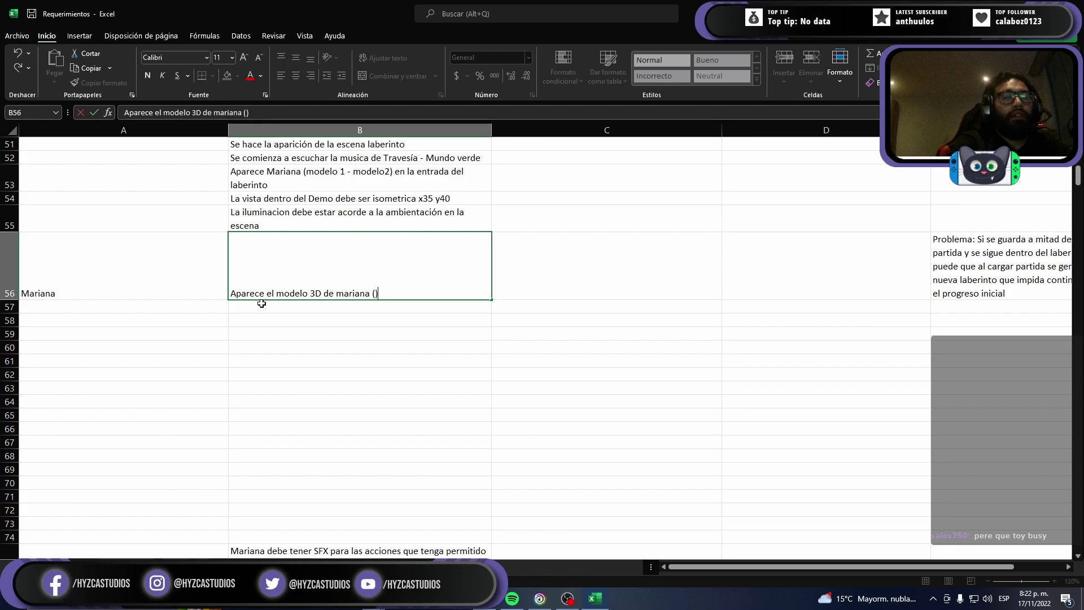
pyautogui.hotkey('ctrl', 'Return')
pyautogui.press('F2')
pyautogui.press('Left')
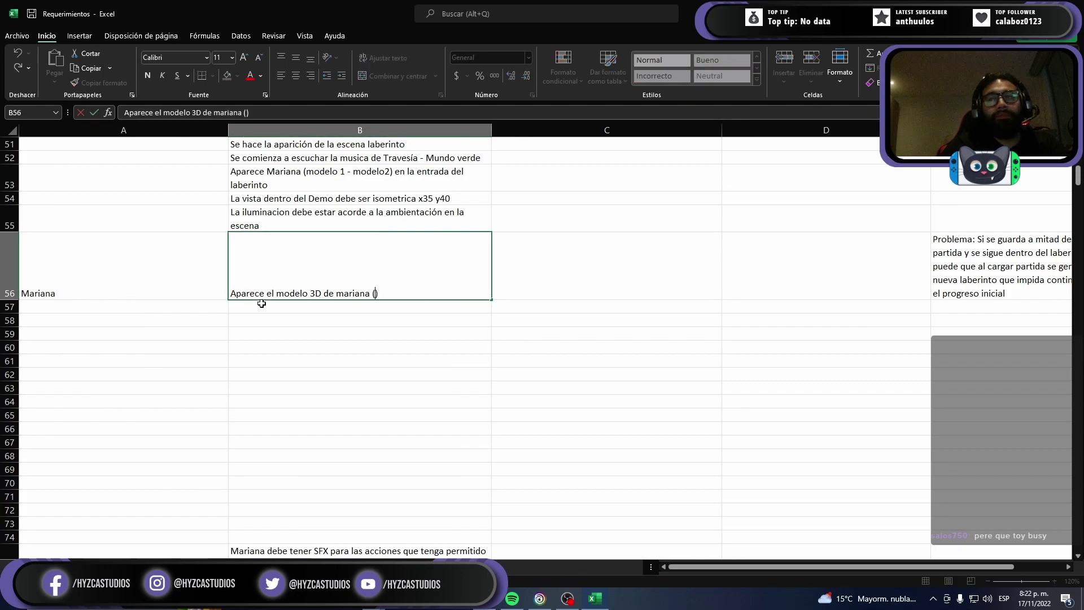
pyautogui.write('grande o')
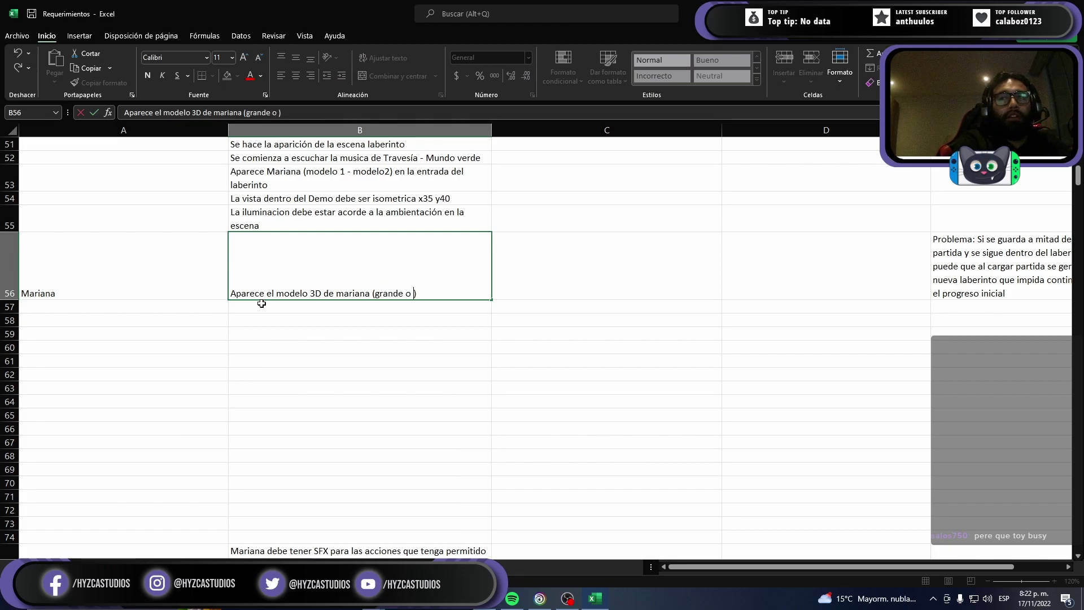
pyautogui.write(' peq')
pyautogui.press('BackSpace')
pyautogui.press('BackSpace')
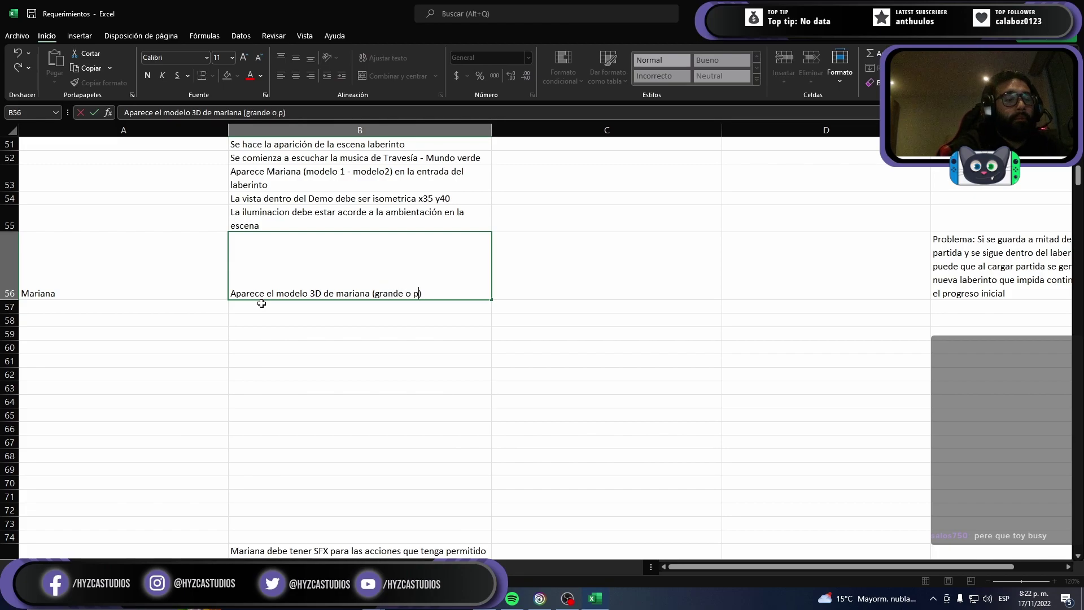
pyautogui.write('equeña')
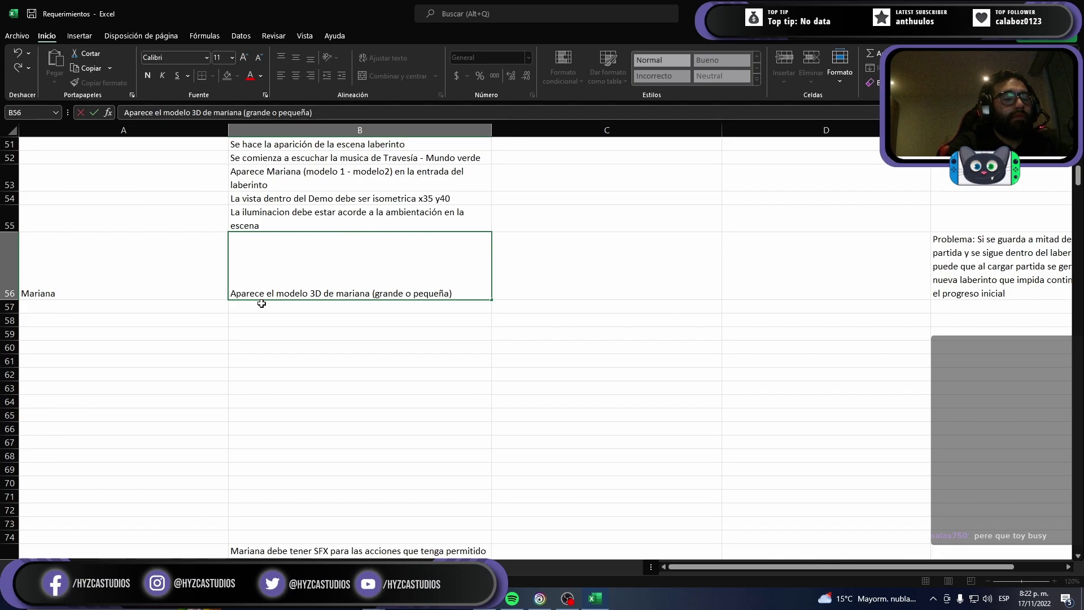
# Step: Append 'y debe ser controlada mediante los inputs del juego' to B56 and commit it
pyautogui.write('y debe ')
pyautogui.write('pod')
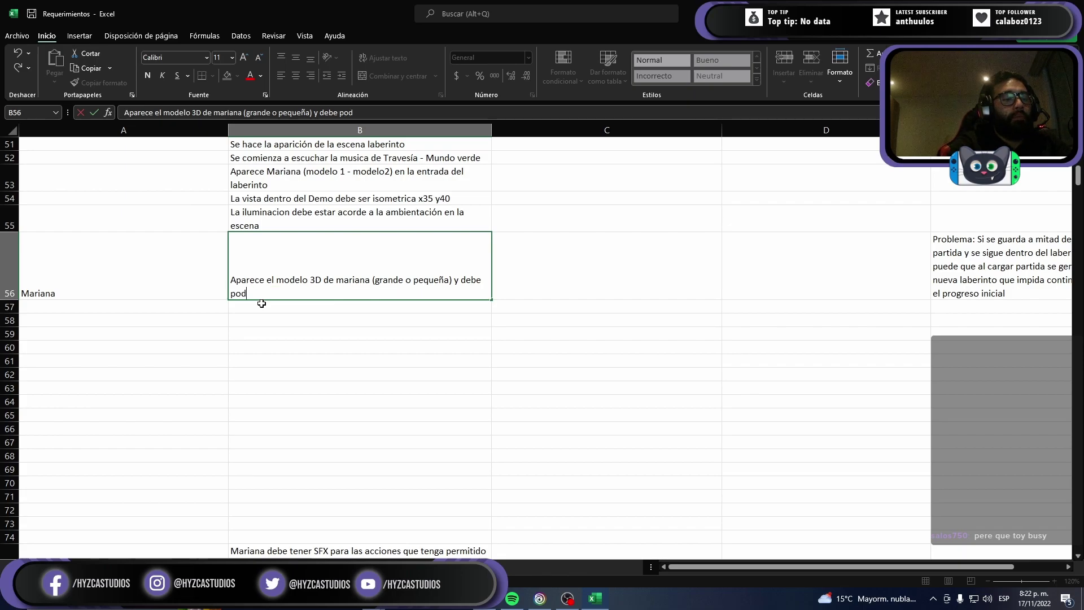
pyautogui.write('er moverse')
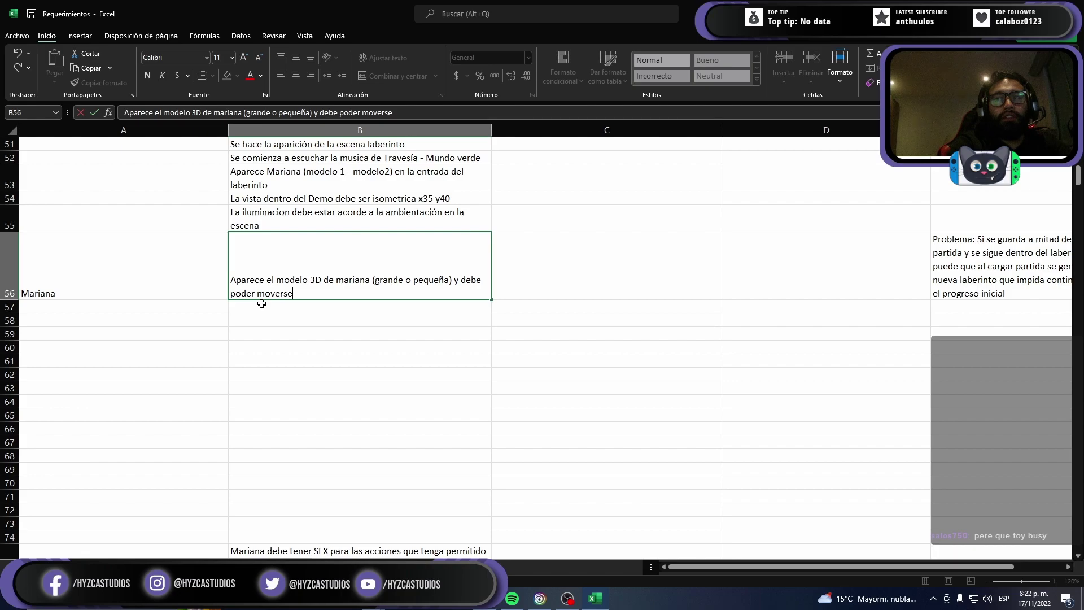
pyautogui.press('BackSpace')
pyautogui.press('BackSpace')
pyautogui.press('BackSpace')
pyautogui.press('BackSpace')
pyautogui.press('BackSpace')
pyautogui.press('BackSpace')
pyautogui.press('BackSpace')
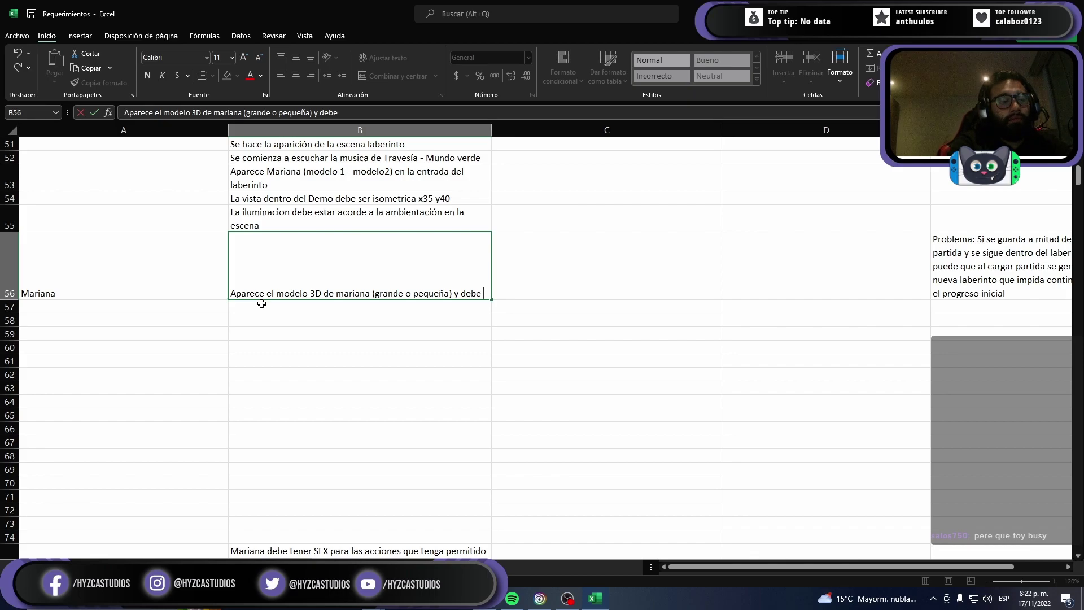
pyautogui.write('ser controlad')
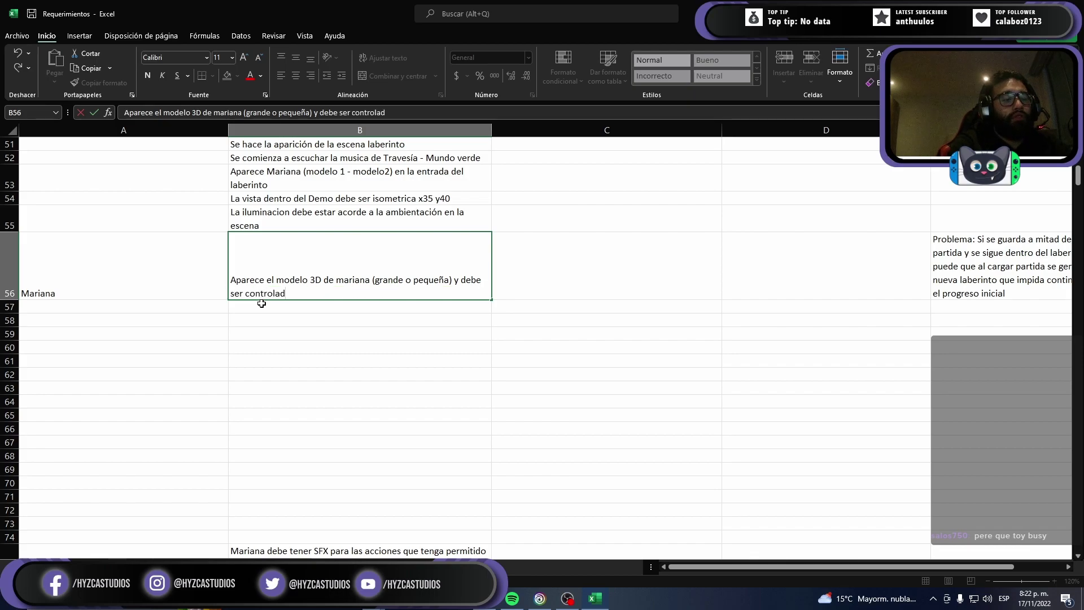
pyautogui.write('a m')
pyautogui.write('ediante los in')
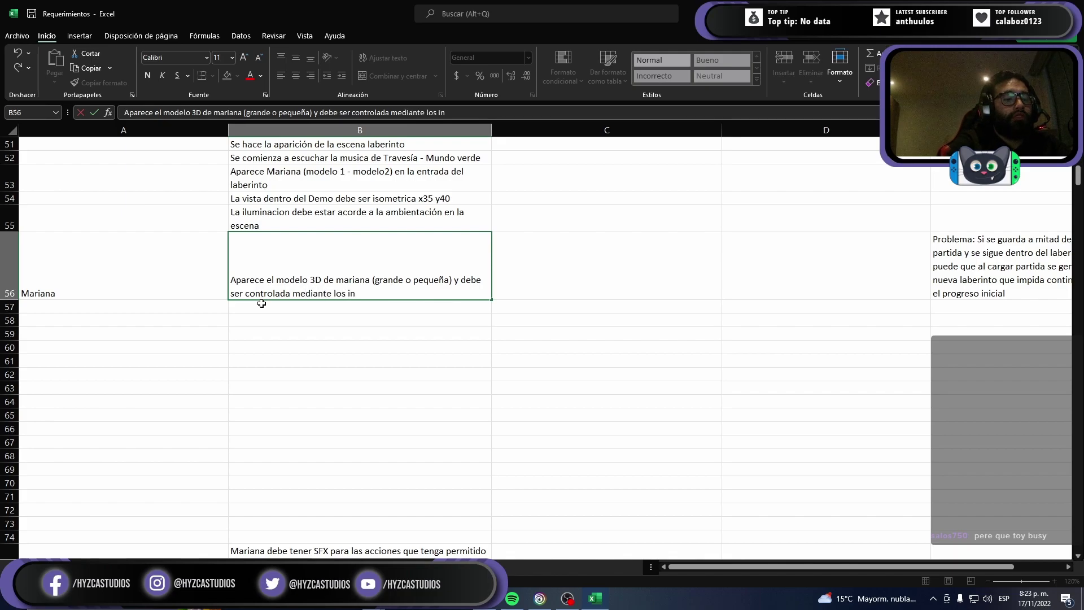
pyautogui.write('puts del ')
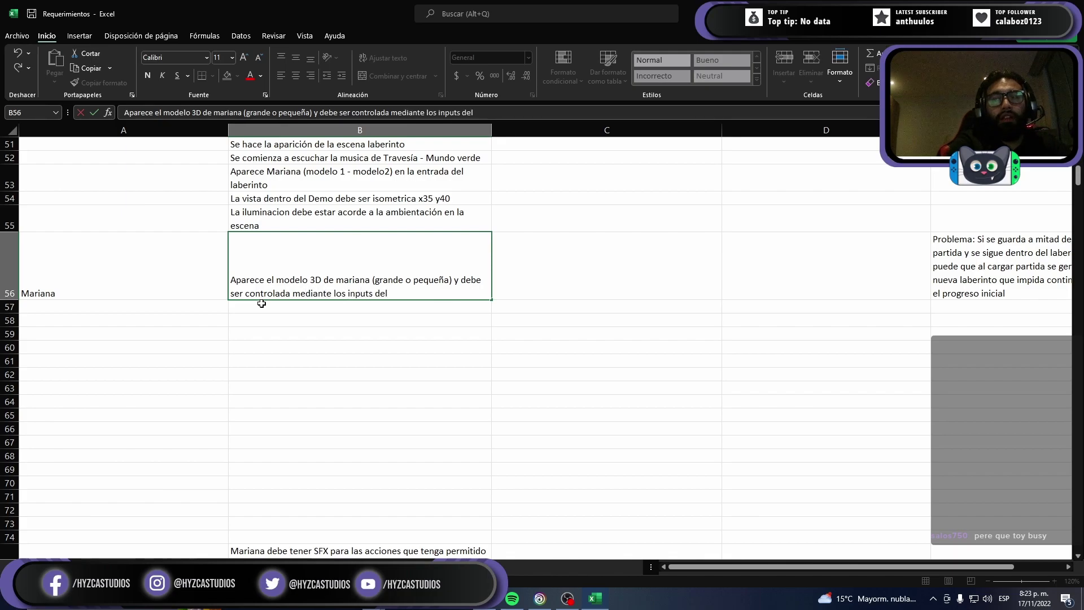
pyautogui.write('juego')
pyautogui.press('Return')
pyautogui.press('Up')
pyautogui.press('Right')
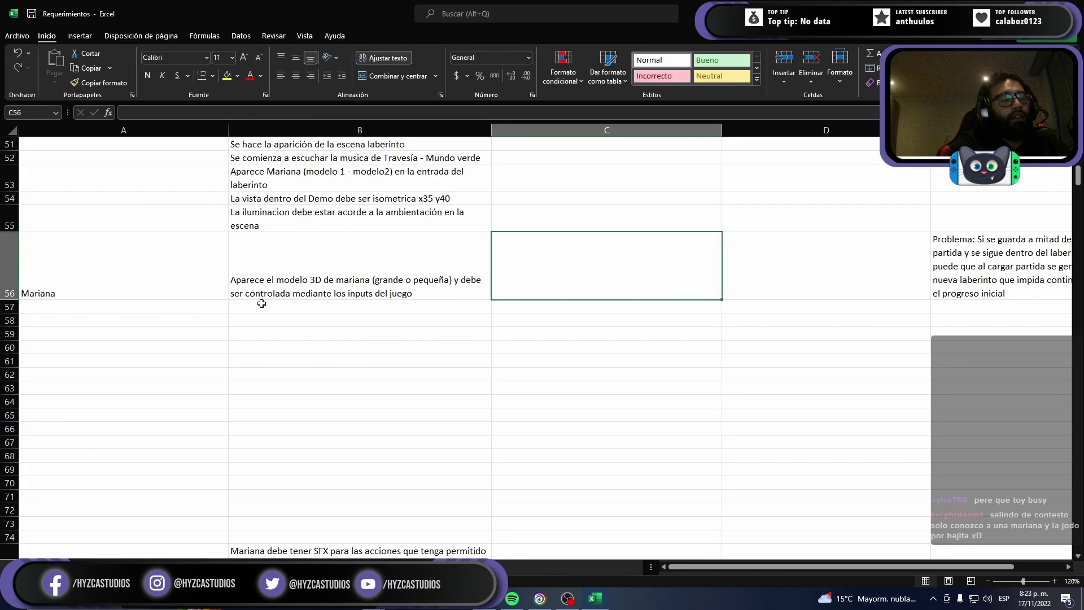
# Step: Type 'Animaciones:' into C56 next to Mariana's description
pyautogui.write('Animacione')
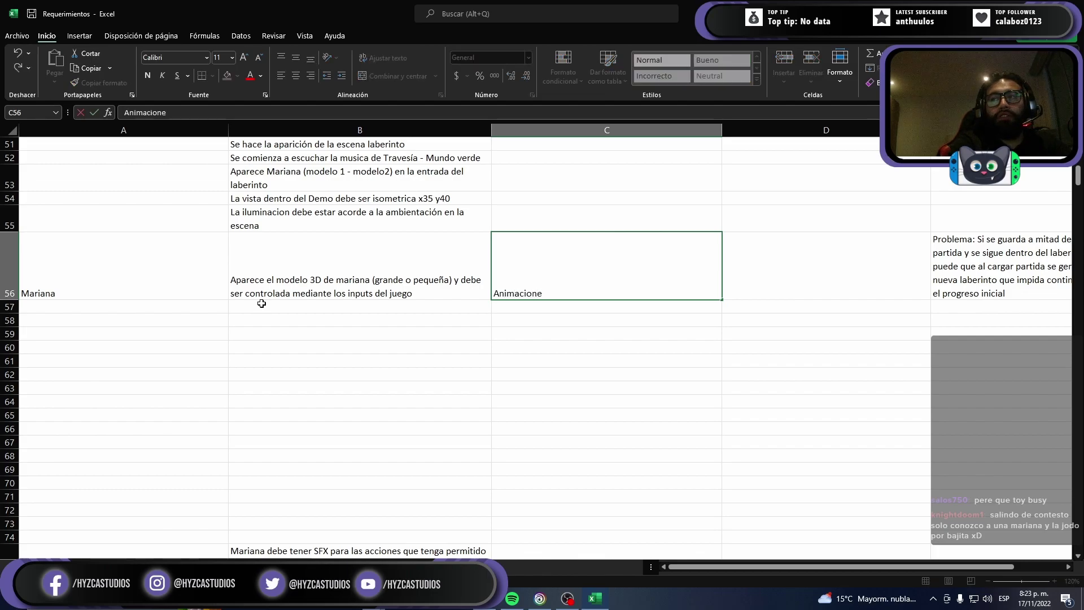
pyautogui.write('s:')
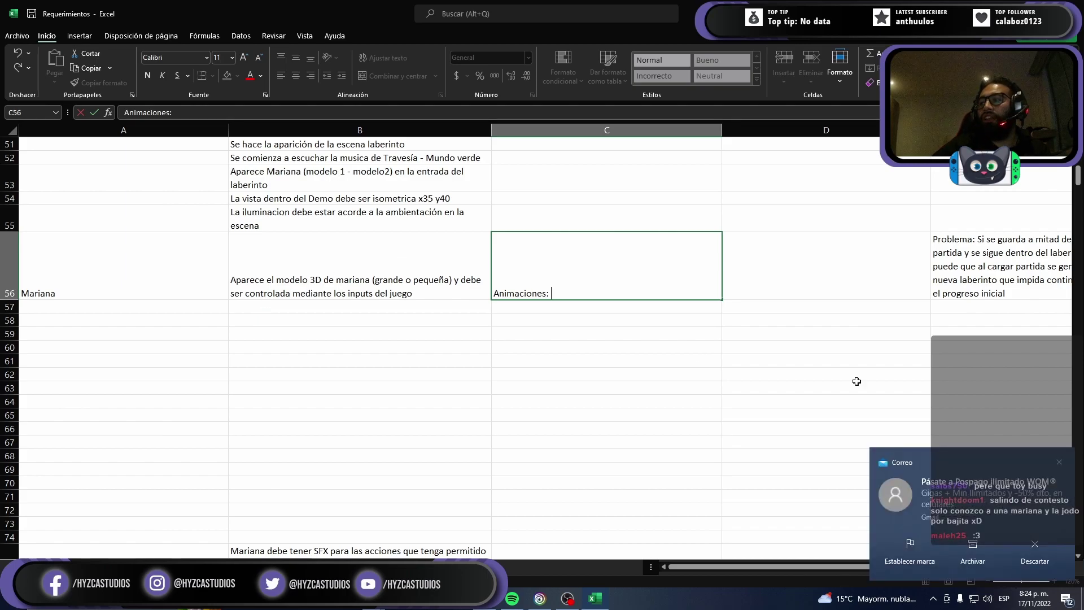
# Step: Dismiss the new Mail notification
pyautogui.click(1061, 462)
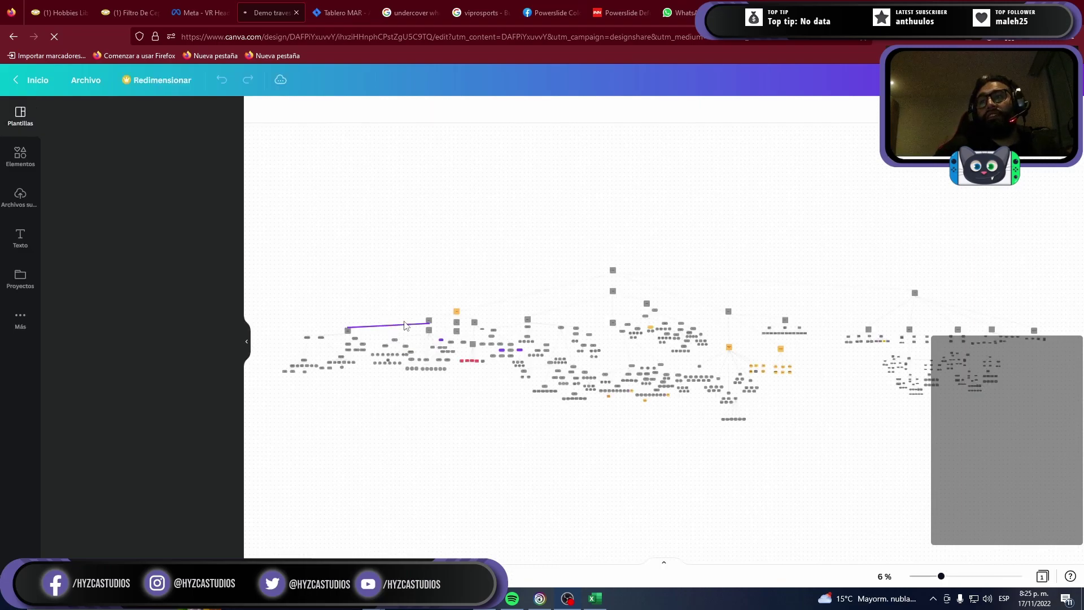
# Step: Zoom the Canva mind map to 65% and pan to the animaciones and Movimiento action nodes
pyautogui.keyDown('ctrl'); pyautogui.scroll(4, 531, 360); pyautogui.keyUp('ctrl')
pyautogui.keyDown('ctrl'); pyautogui.scroll(2, 531, 359); pyautogui.keyUp('ctrl')
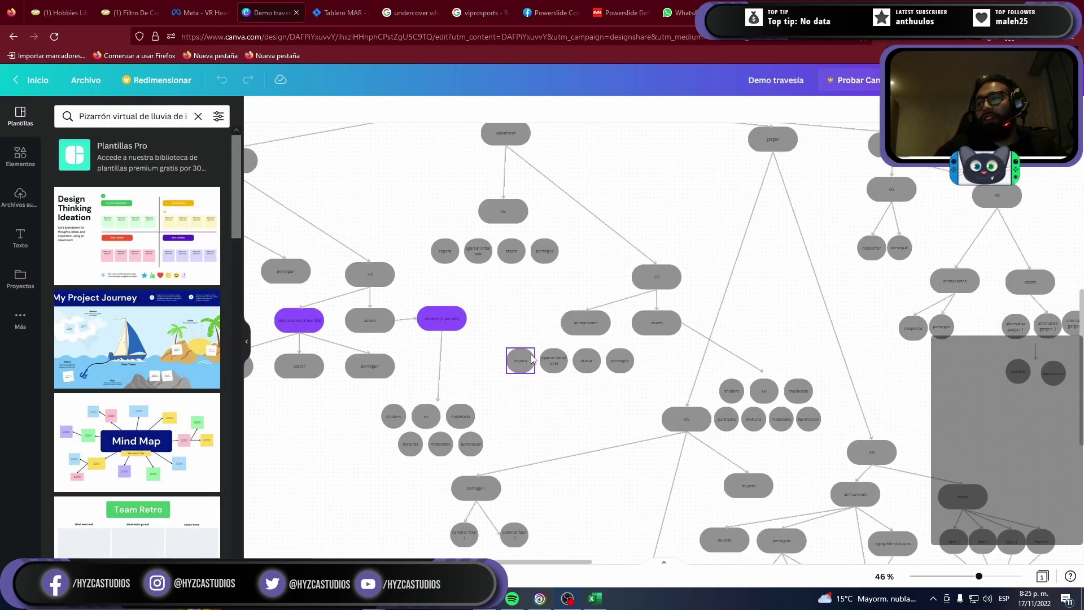
pyautogui.keyDown('ctrl'); pyautogui.scroll(2, 528, 367); pyautogui.keyUp('ctrl')
pyautogui.keyDown('ctrl'); pyautogui.scroll(1, 525, 380); pyautogui.keyUp('ctrl')
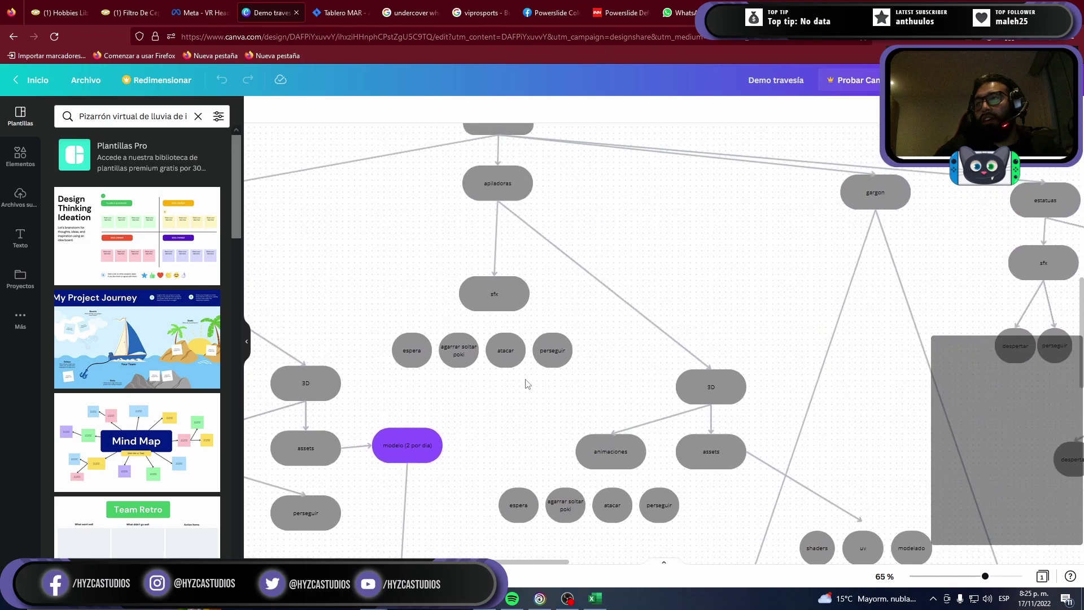
pyautogui.moveTo(525, 380)
pyautogui.mouseDown()
pyautogui.moveTo(787, 354)
pyautogui.moveTo(387, 442)
pyautogui.mouseUp()
pyautogui.moveTo(657, 383); pyautogui.dragTo(349, 363)
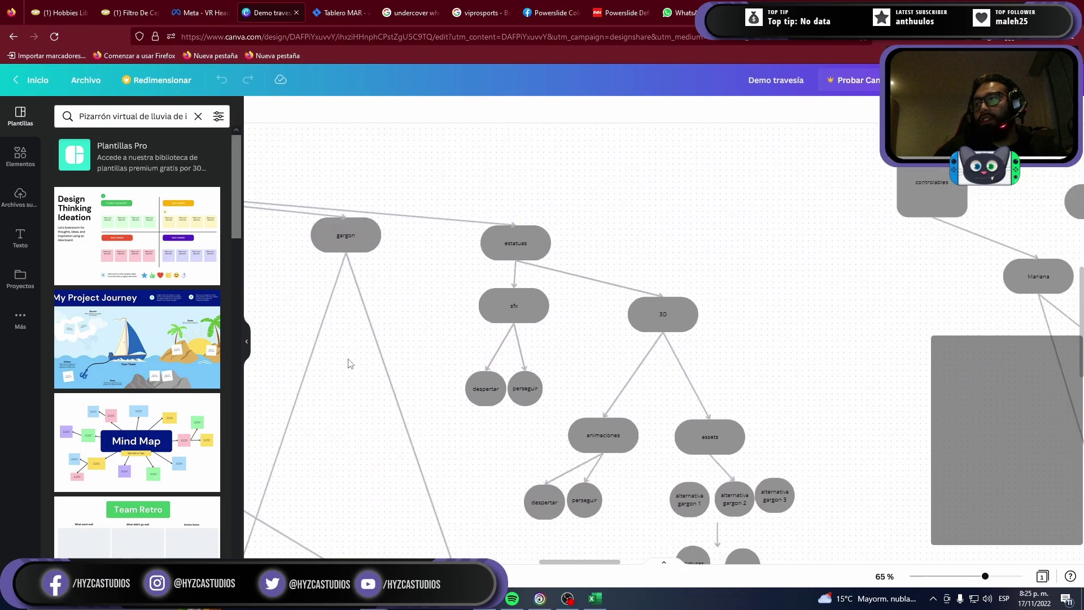
pyautogui.moveTo(758, 337); pyautogui.dragTo(353, 458)
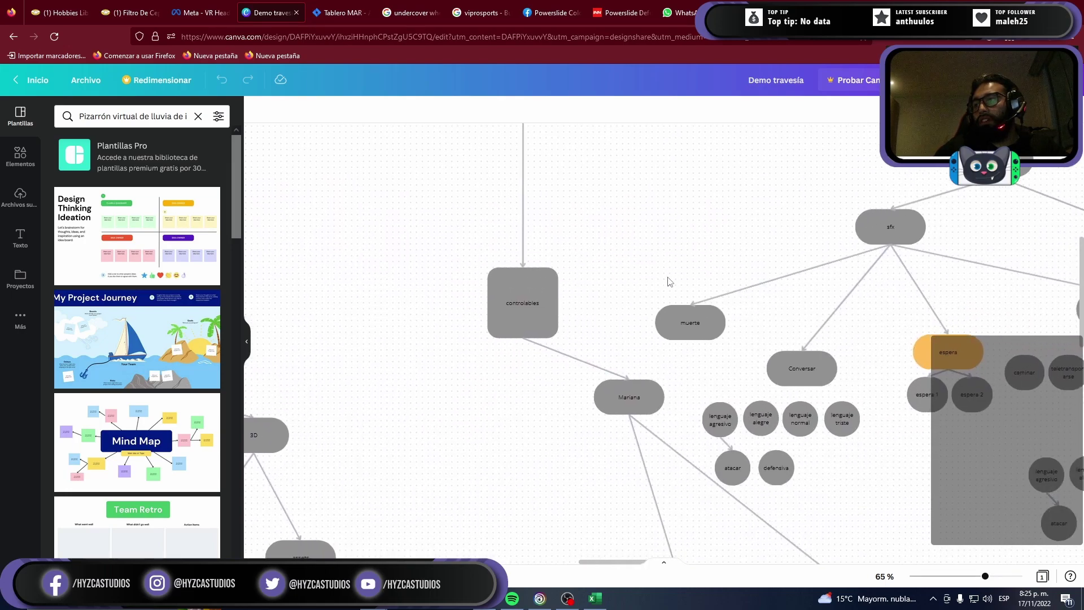
pyautogui.moveTo(668, 281)
pyautogui.mouseDown()
pyautogui.moveTo(477, 326)
pyautogui.moveTo(440, 155)
pyautogui.mouseUp()
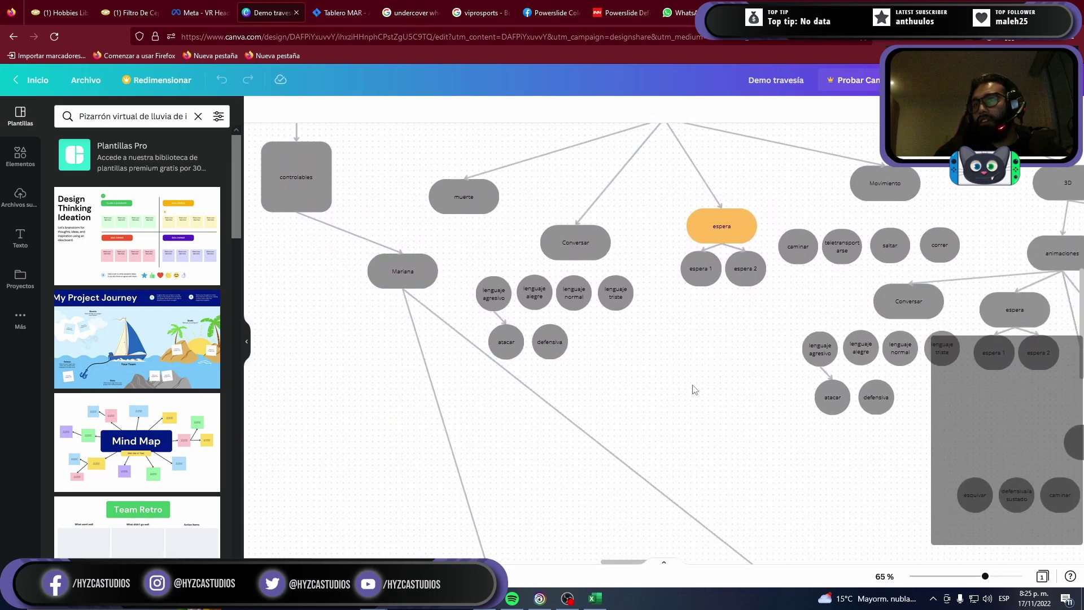
pyautogui.moveTo(694, 389); pyautogui.dragTo(648, 307)
pyautogui.moveTo(825, 130)
pyautogui.mouseDown()
pyautogui.moveTo(545, 424)
pyautogui.moveTo(494, 243)
pyautogui.moveTo(622, 174)
pyautogui.moveTo(779, 169)
pyautogui.moveTo(680, 160)
pyautogui.moveTo(602, 182)
pyautogui.moveTo(678, 153)
pyautogui.moveTo(753, 145)
pyautogui.moveTo(736, 157)
pyautogui.moveTo(336, 150)
pyautogui.mouseUp()
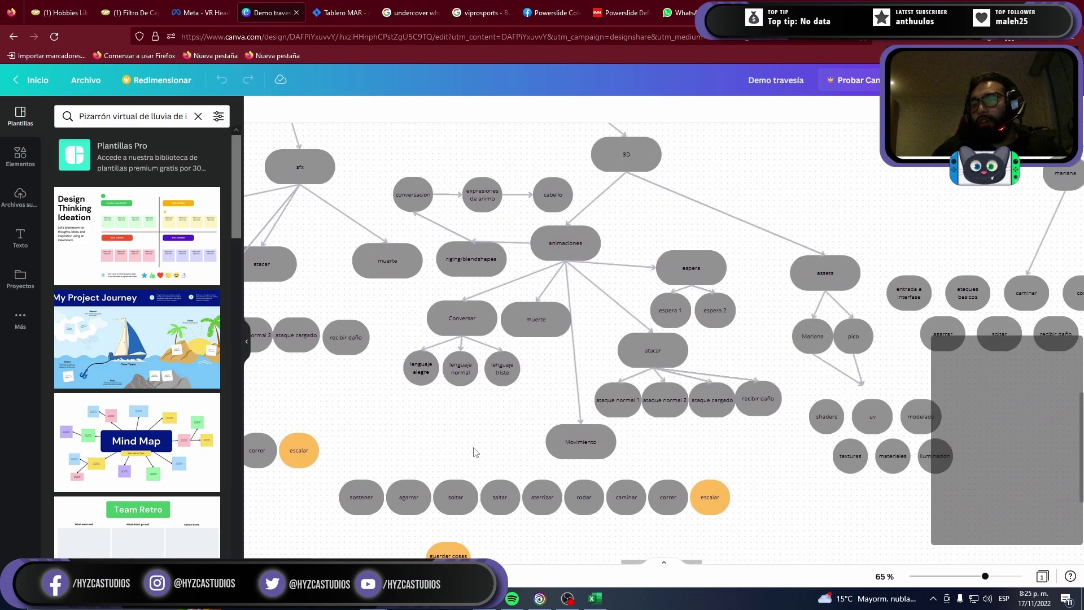
pyautogui.moveTo(473, 452); pyautogui.dragTo(441, 417)
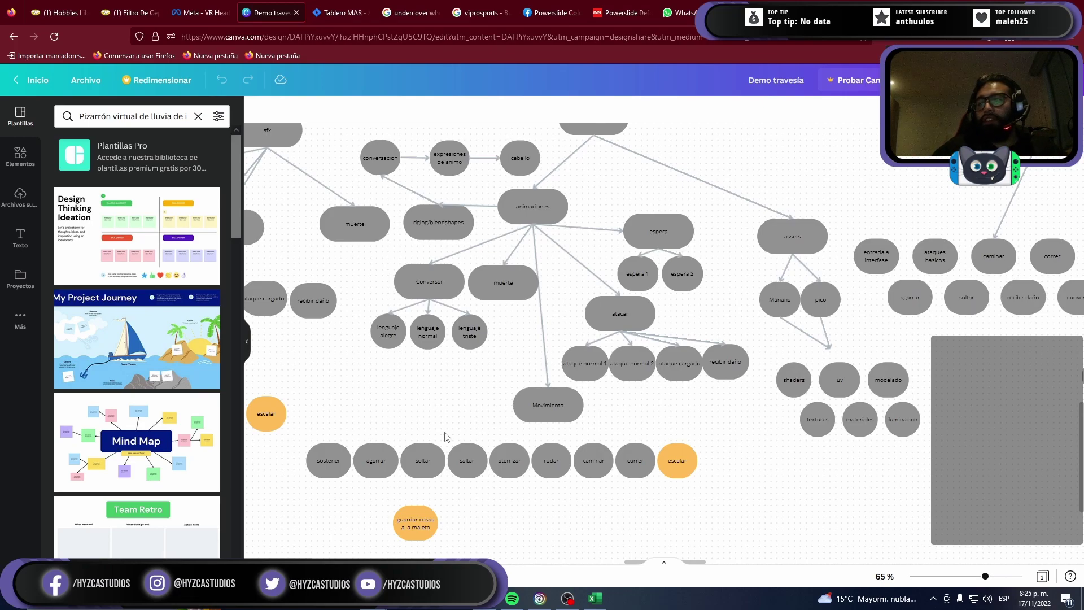
pyautogui.hotkey('alt', 'Tab')
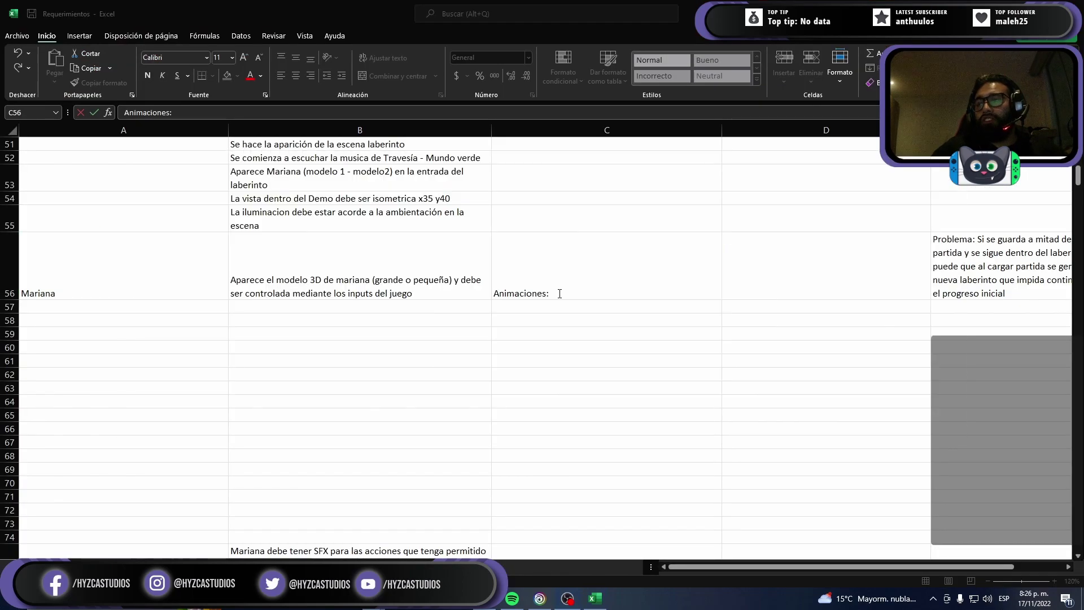
# Step: Add sostener, tomar objeto, soltar and saltar to Mariana's animation list in C56, checking the mind map
pyautogui.hotkey('alt', 'Tab')
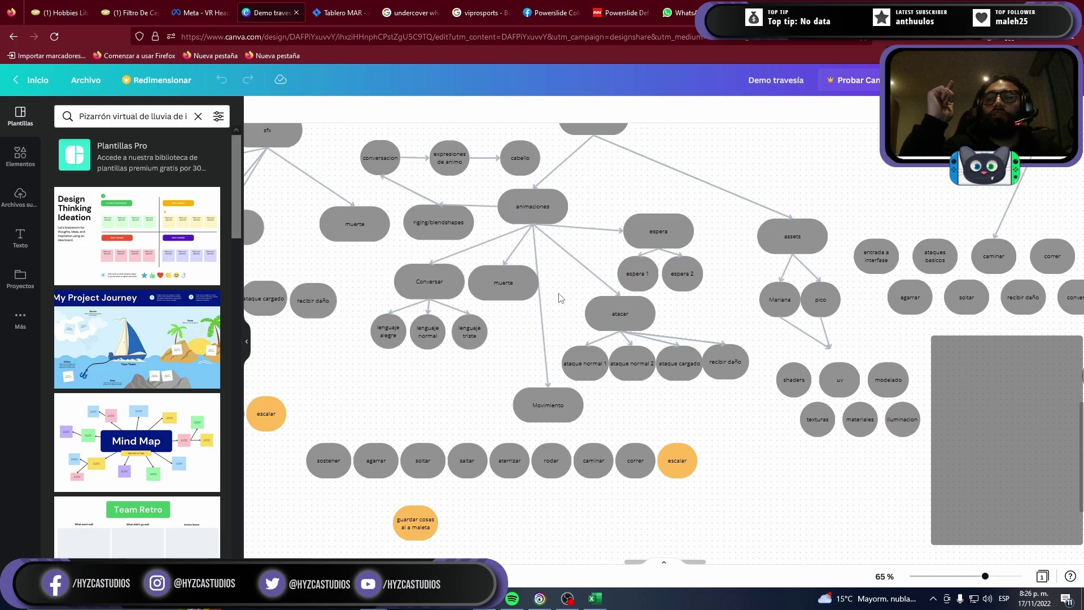
pyautogui.hotkey('alt', 'Tab')
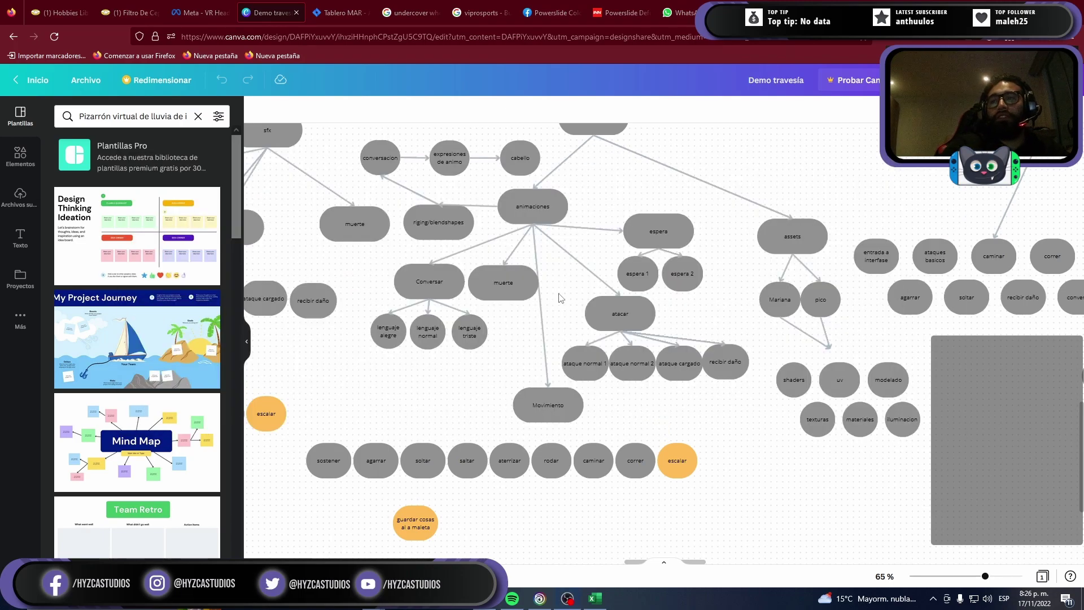
pyautogui.hotkey('alt', 'Tab')
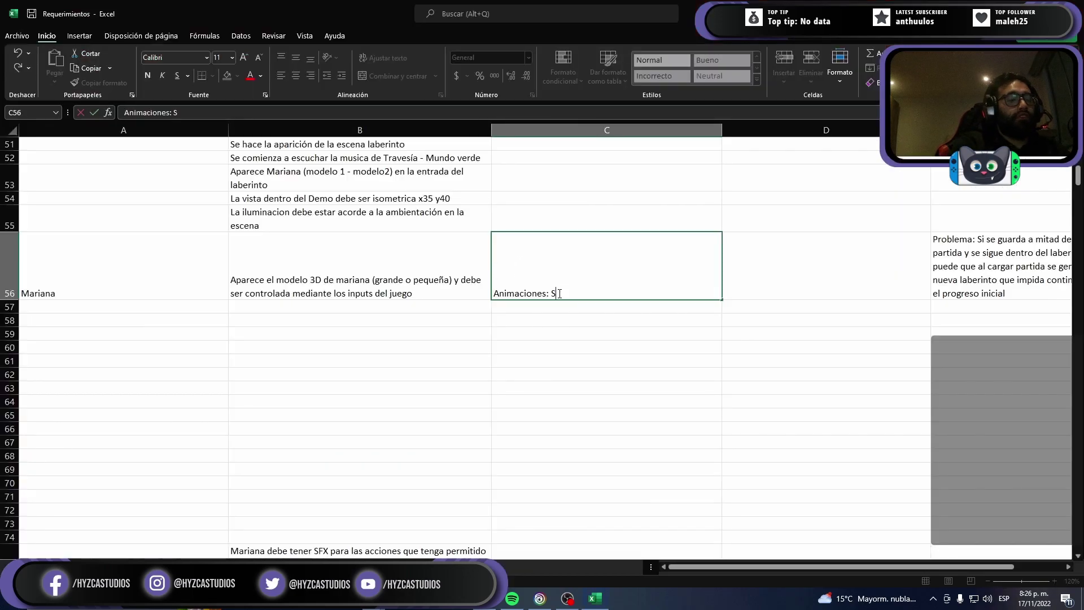
pyautogui.write('ostener')
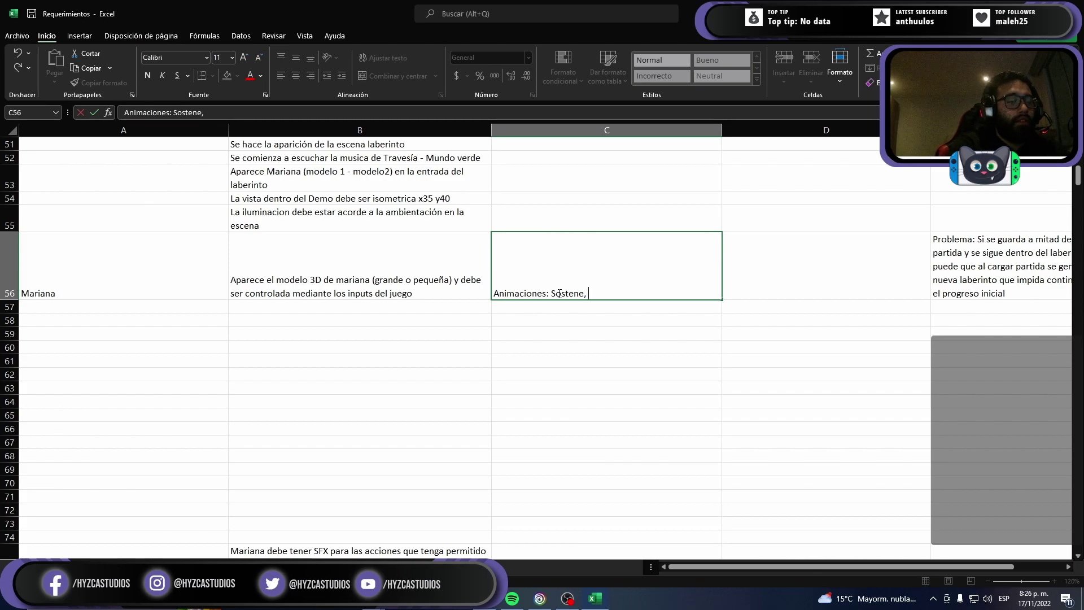
pyautogui.write('tomar o')
pyautogui.write('bjeto,')
pyautogui.hotkey('alt', 'Tab')
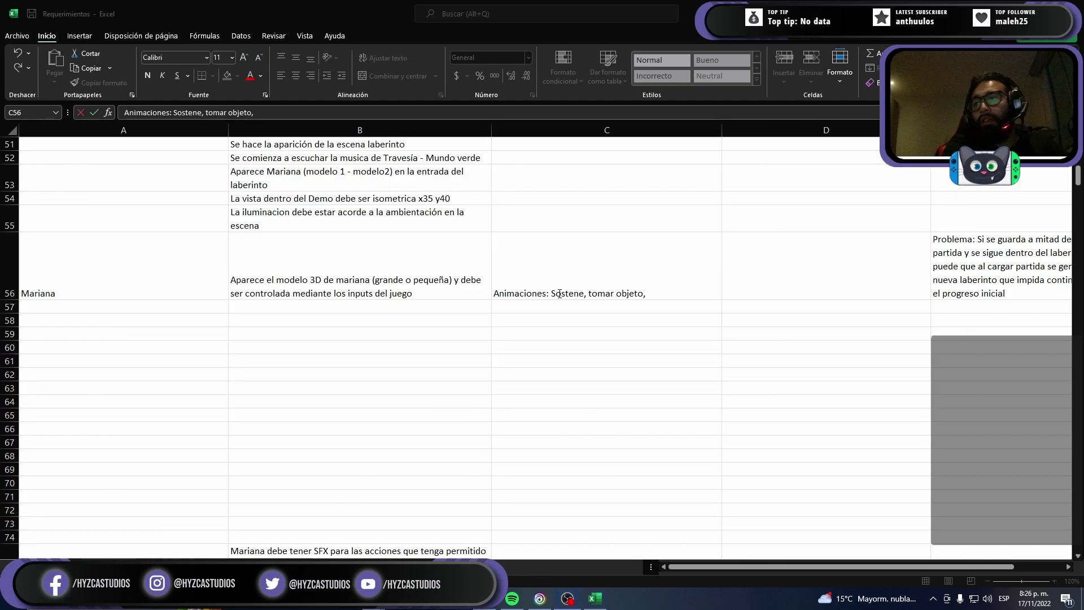
pyautogui.click(559, 292)
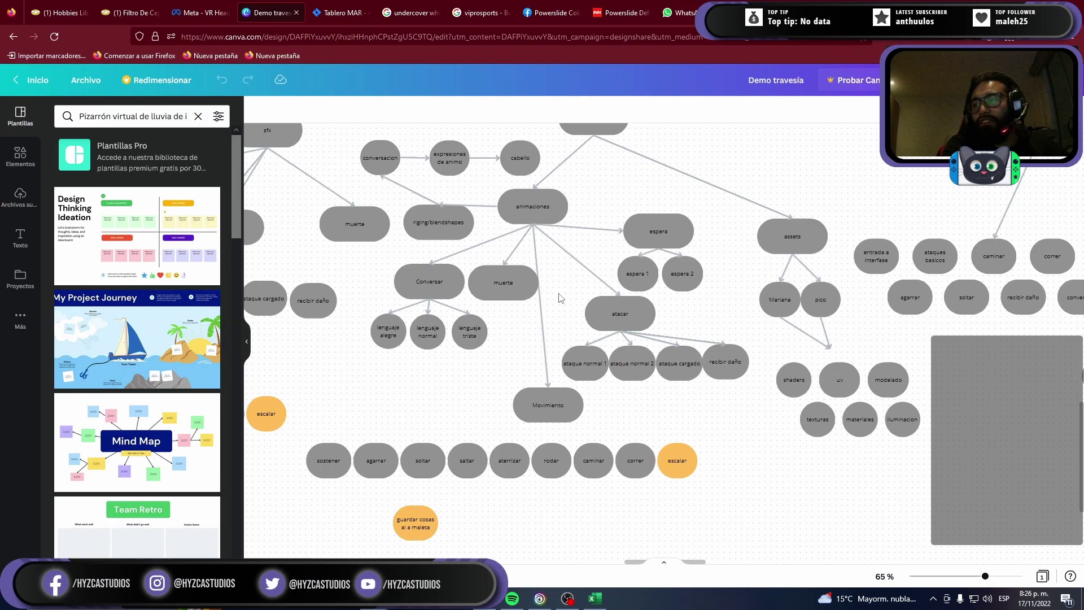
pyautogui.hotkey('alt', 'Tab')
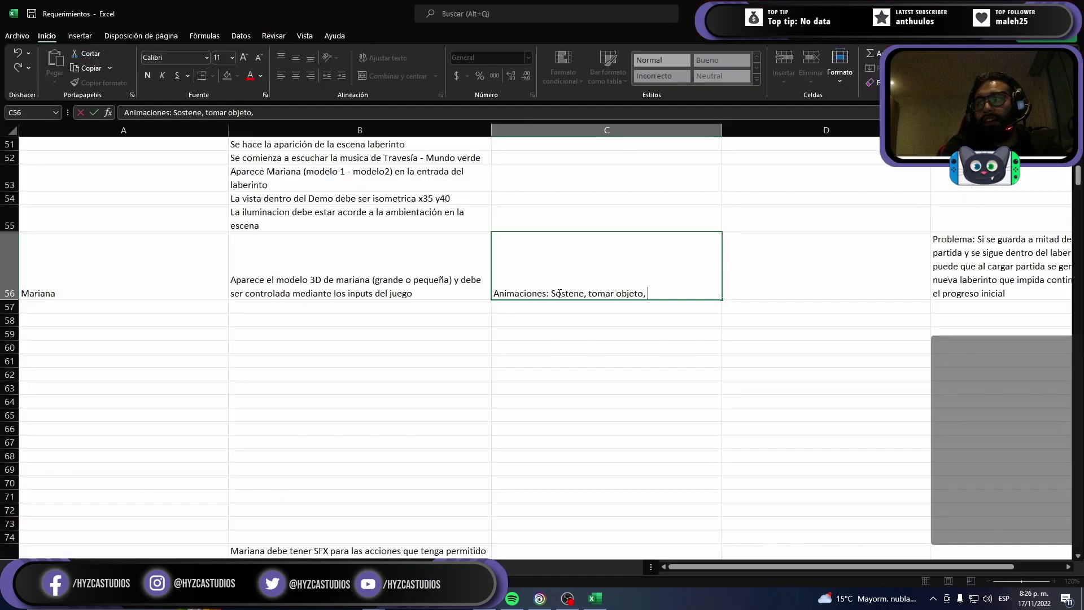
pyautogui.write('s')
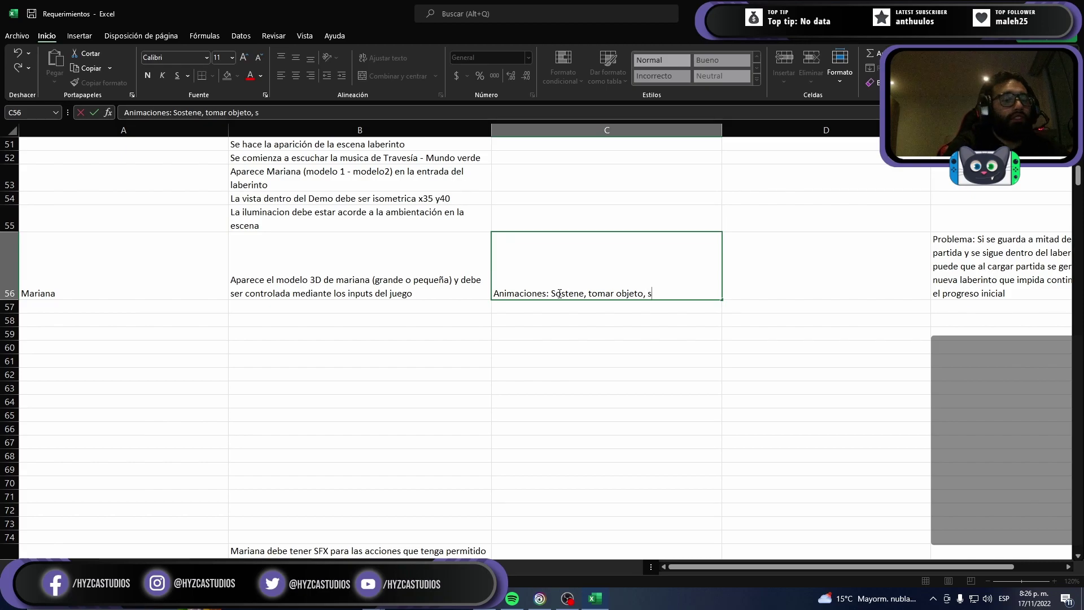
pyautogui.write('oltar,')
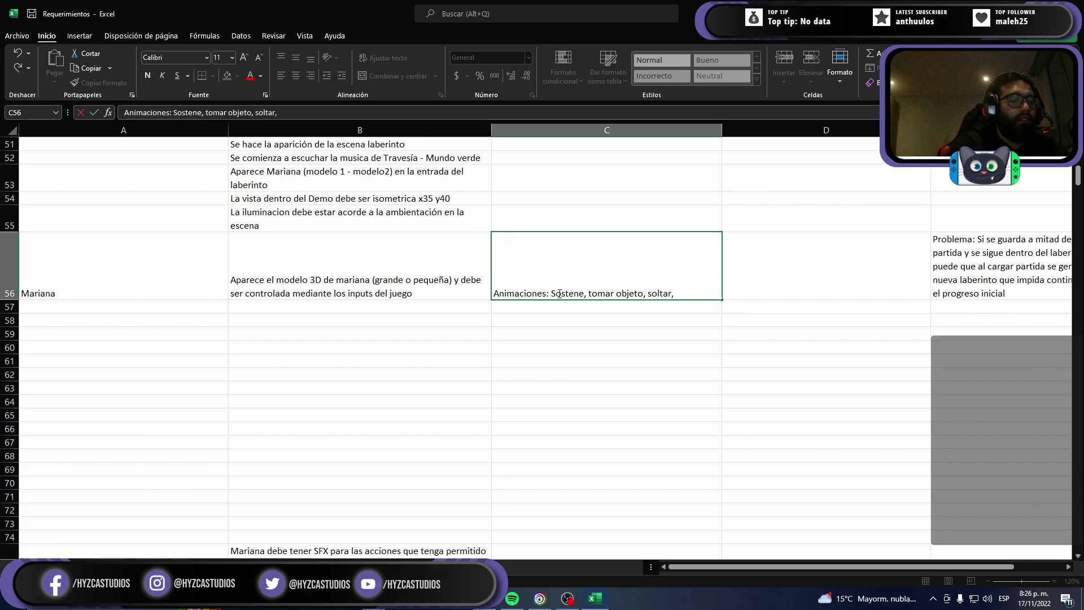
pyautogui.write(' saltar')
pyautogui.hotkey('alt', 'Tab')
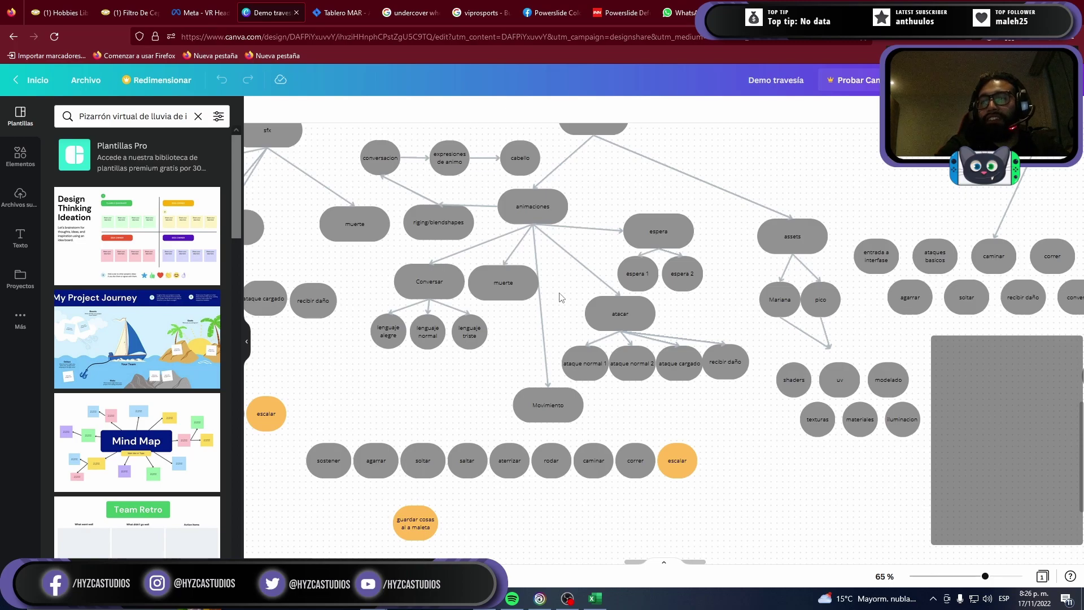
# Step: Type aterrizar, rodar, caminar, correr and escalar into C56, looking up each name in the mind map
pyautogui.hotkey('alt', 'Tab')
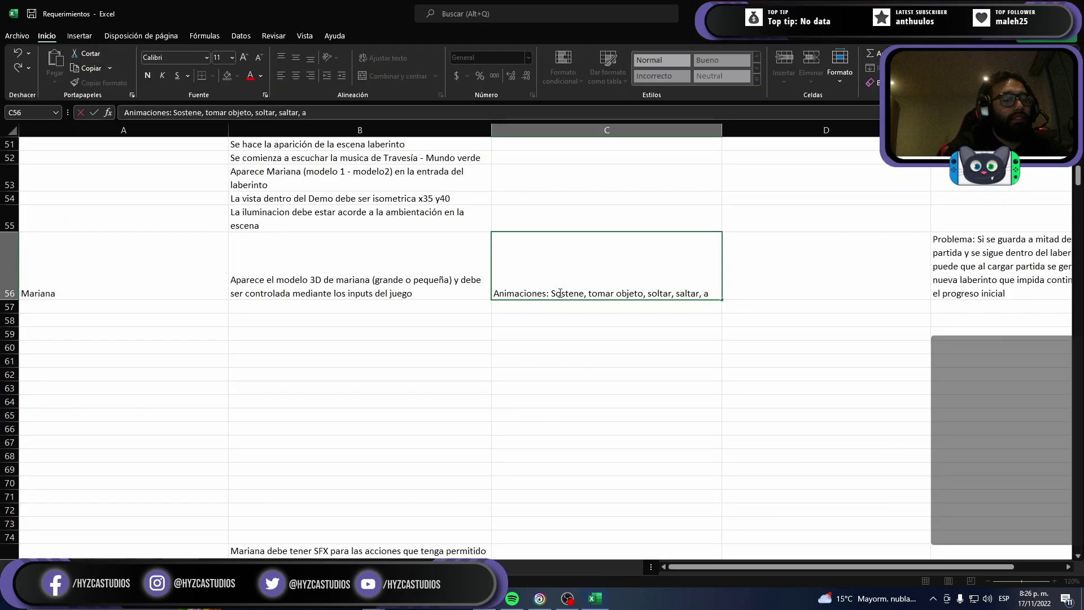
pyautogui.write('rrizar, ')
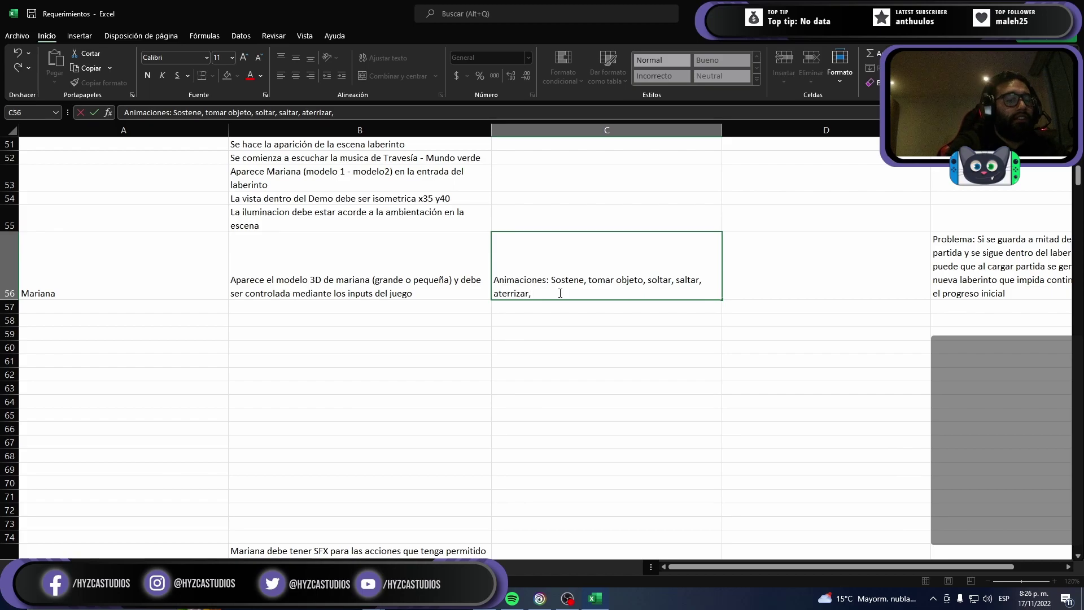
pyautogui.write('rodar,')
pyautogui.hotkey('alt', 'Tab')
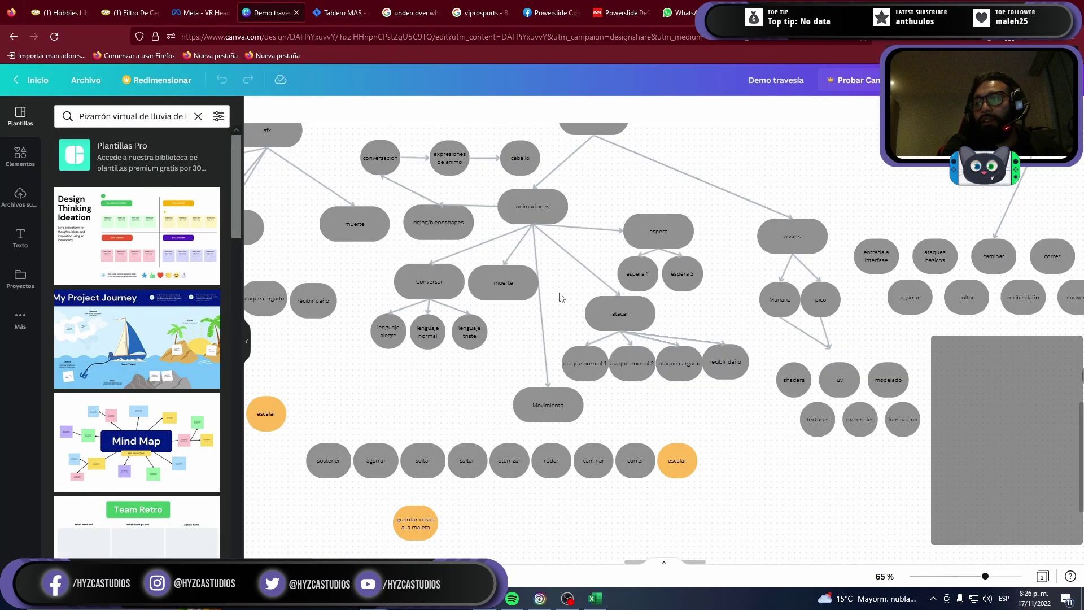
pyautogui.hotkey('alt', 'Tab')
pyautogui.write('am,')
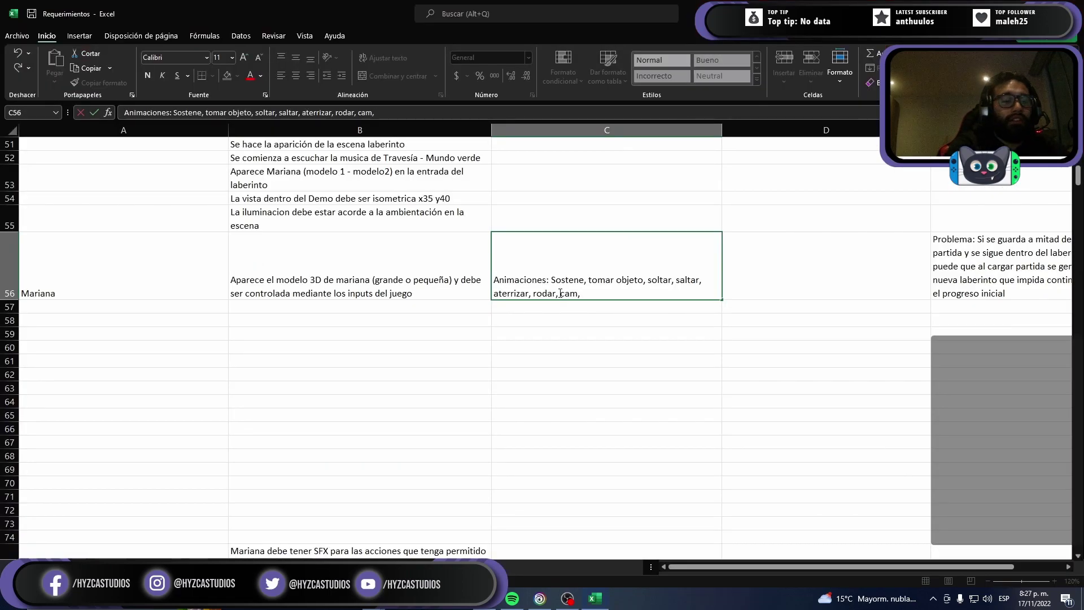
pyautogui.write('inar')
pyautogui.write('cor')
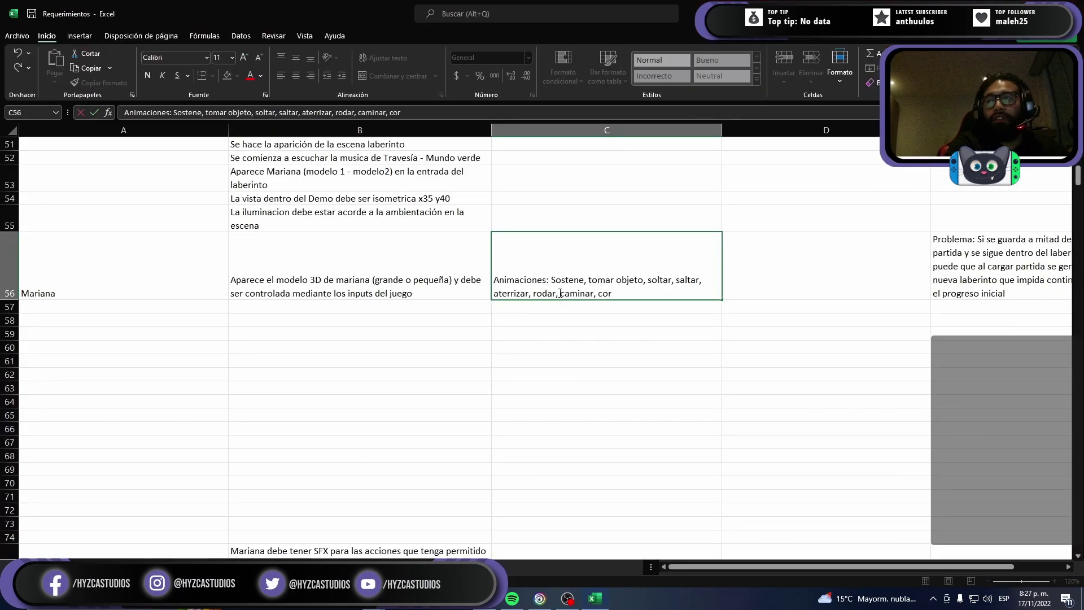
pyautogui.write('rer,')
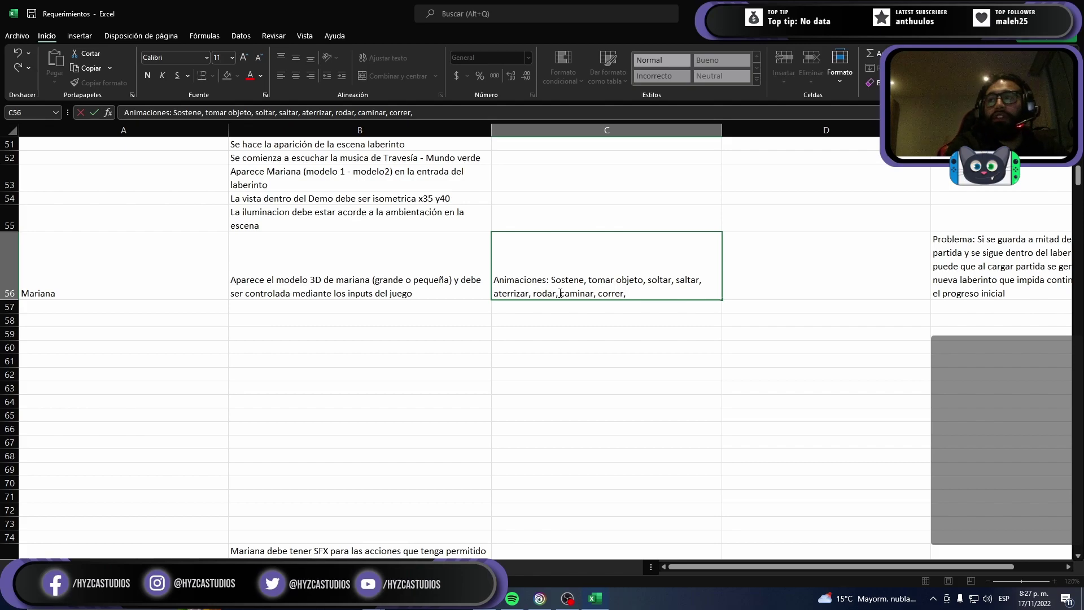
pyautogui.hotkey('alt', 'Tab')
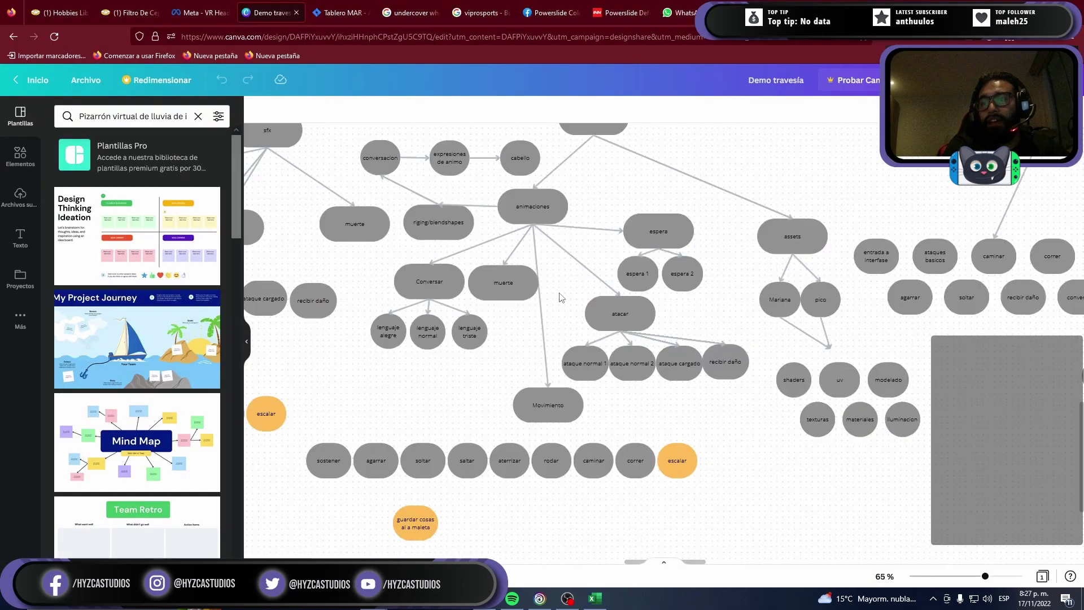
pyautogui.hotkey('alt', 'Tab')
pyautogui.write('es')
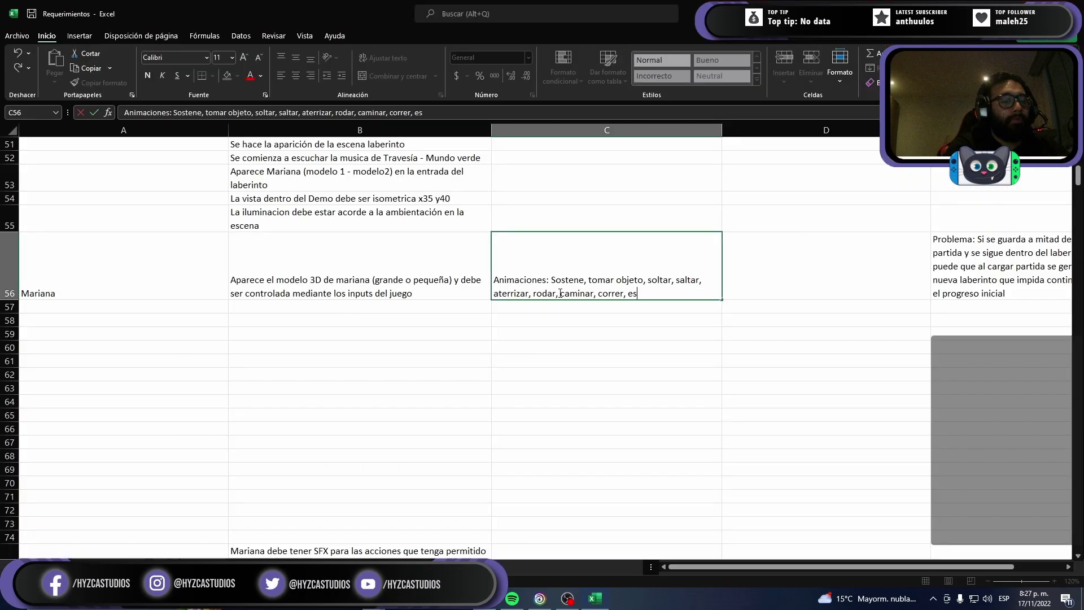
pyautogui.write('calar')
pyautogui.hotkey('alt', 'Tab')
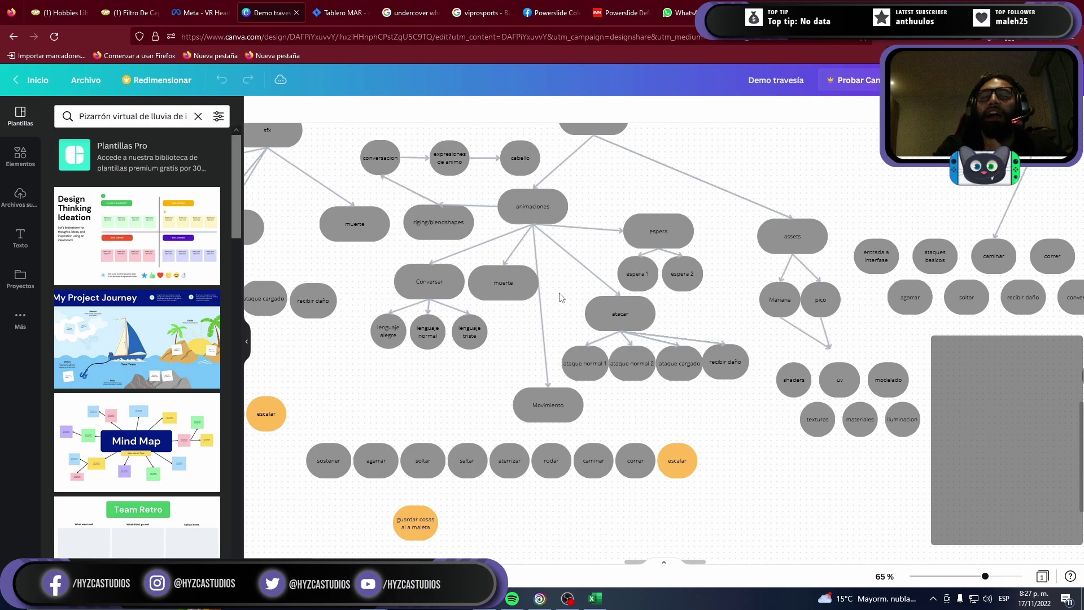
pyautogui.hotkey('alt', 'Tab')
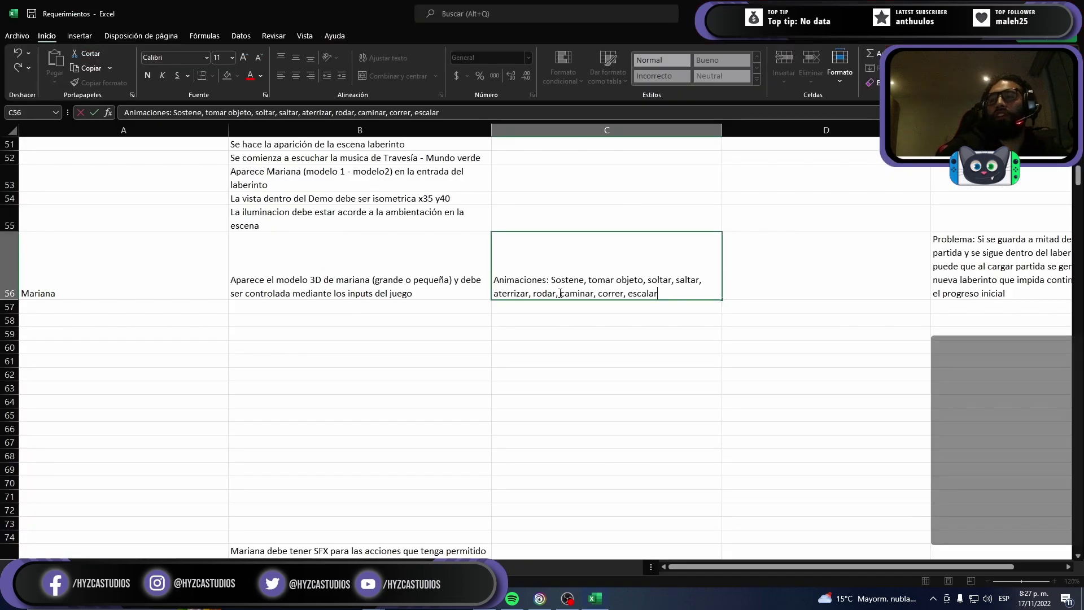
# Step: Start an 'SFX:' line under the animations in C56 and pan the mind map to the sfx branch
pyautogui.hotkey('alt', 'Return')
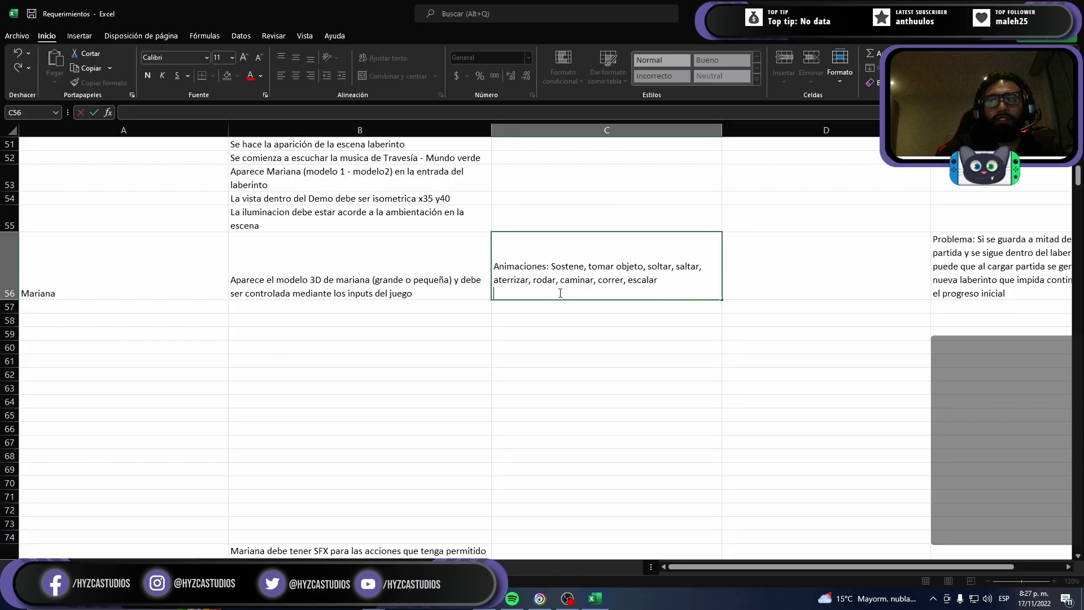
pyautogui.write('SF')
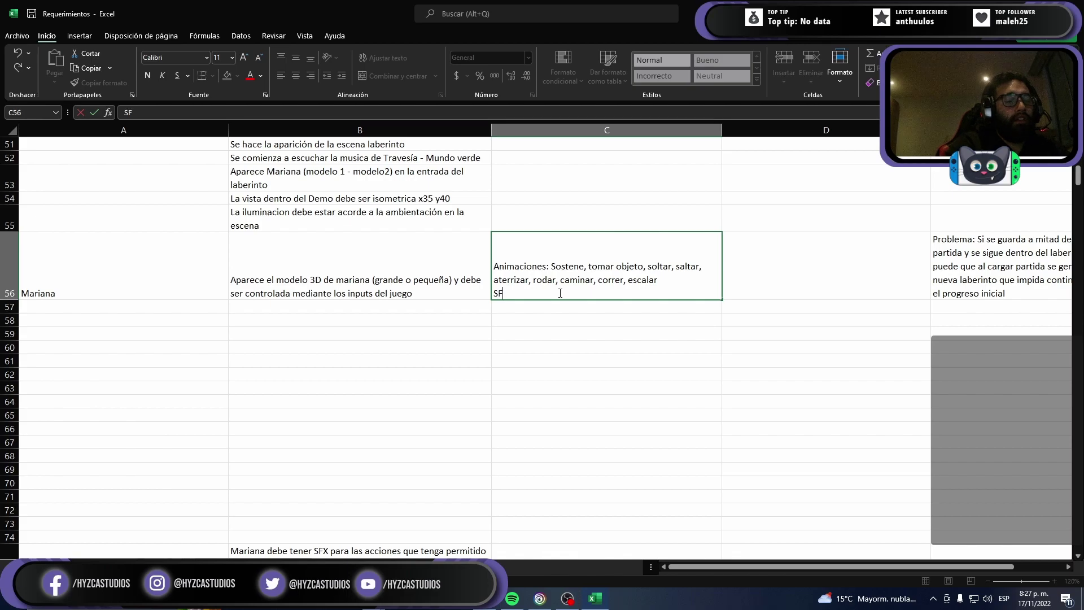
pyautogui.write('X:')
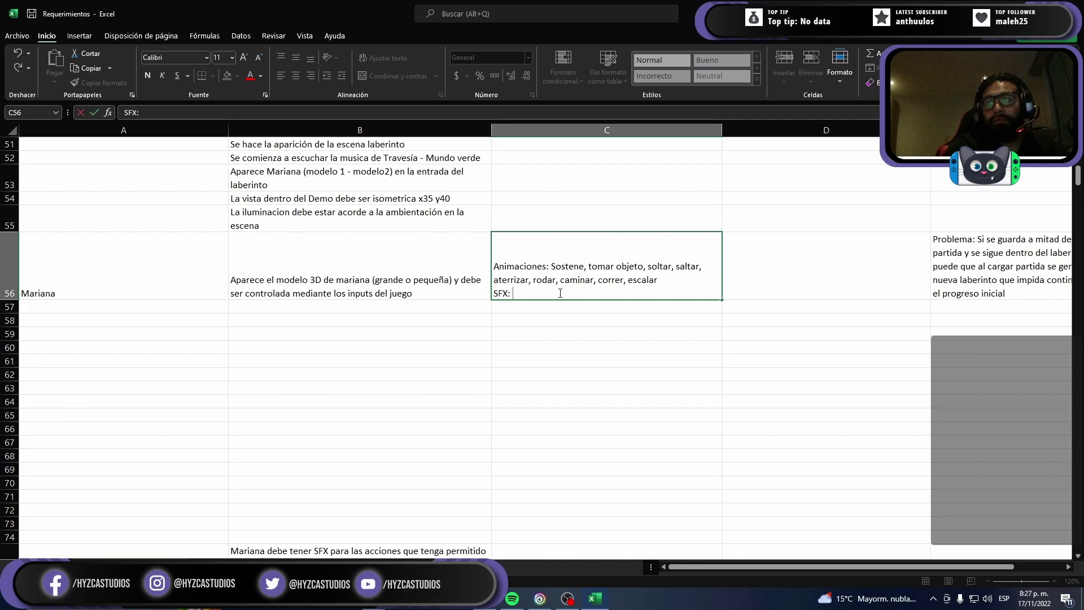
pyautogui.hotkey('alt', 'Tab')
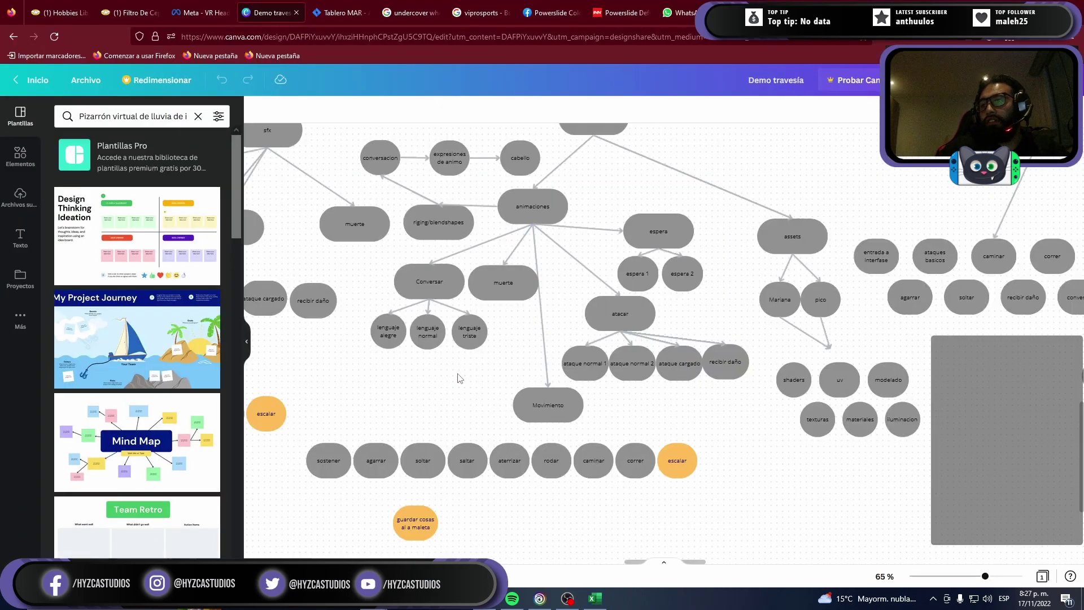
pyautogui.moveTo(468, 393)
pyautogui.mouseDown()
pyautogui.moveTo(830, 390)
pyautogui.moveTo(833, 415)
pyautogui.mouseUp()
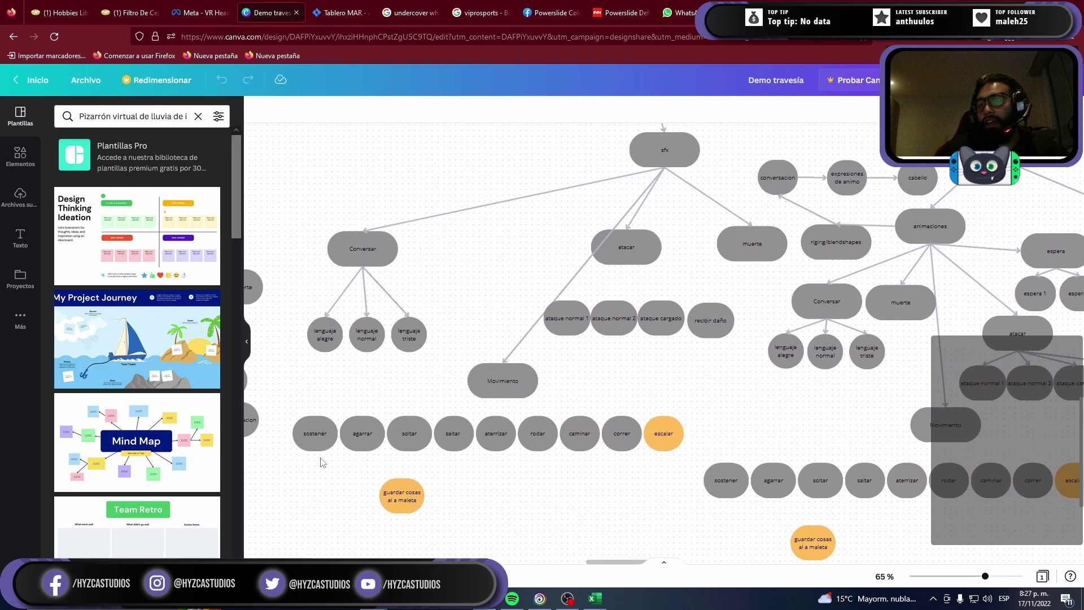
pyautogui.moveTo(703, 417); pyautogui.dragTo(396, 388)
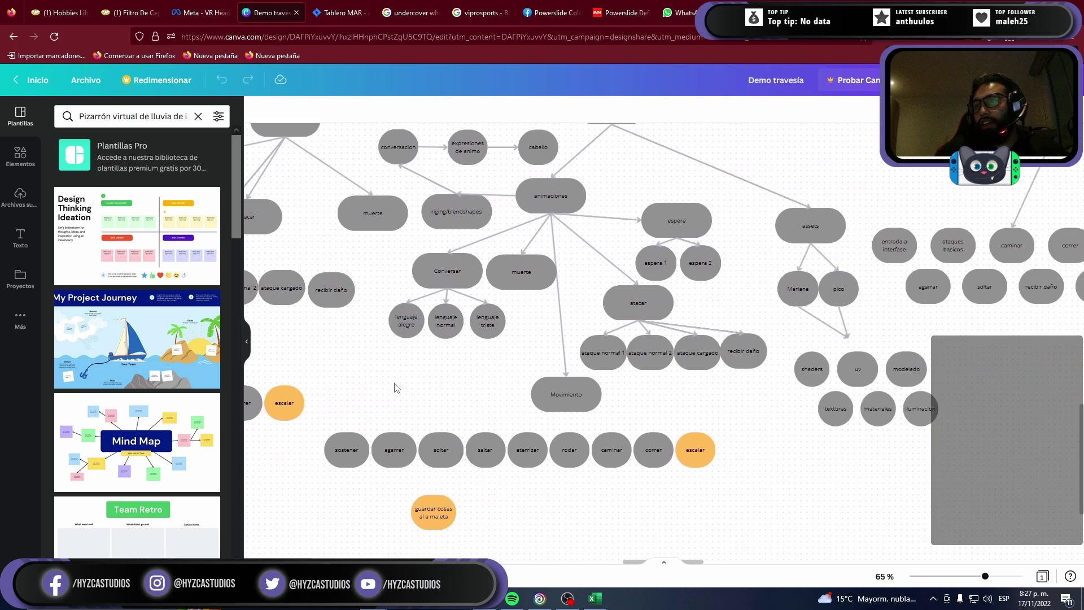
pyautogui.hotkey('alt', 'Tab')
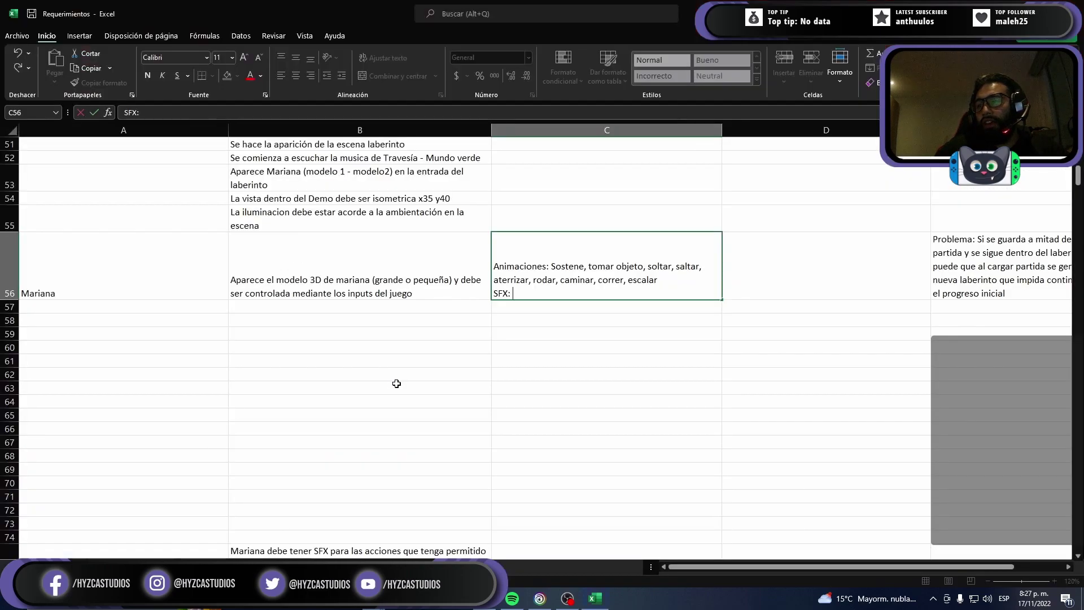
# Step: Add muere, ataque normal 1, ataque normal 2 and ataque pesado to Mariana's animations in C56
pyautogui.doubleClick(668, 281)
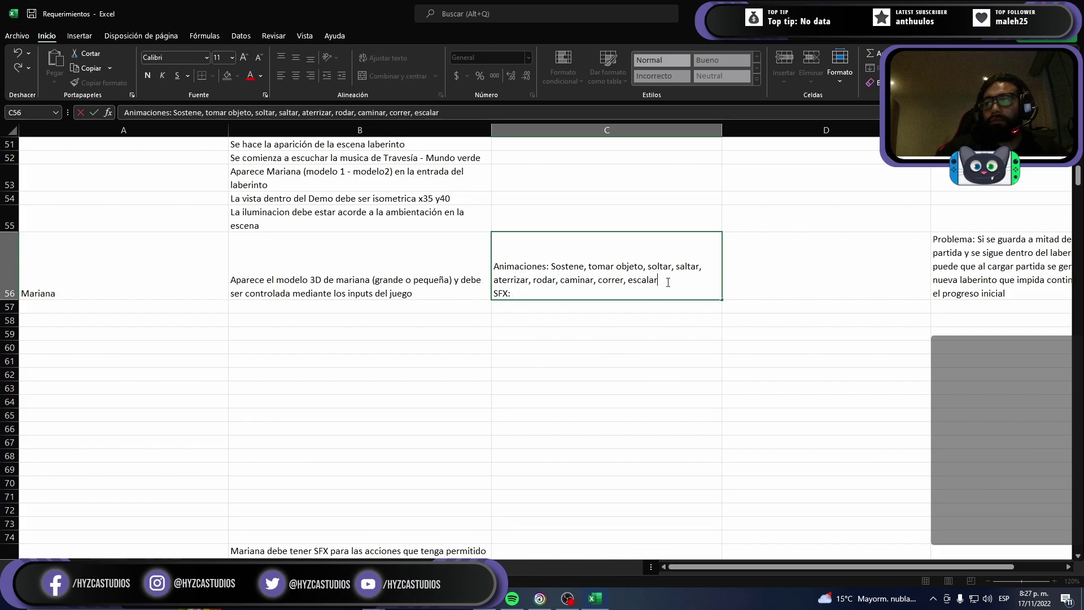
pyautogui.write(',')
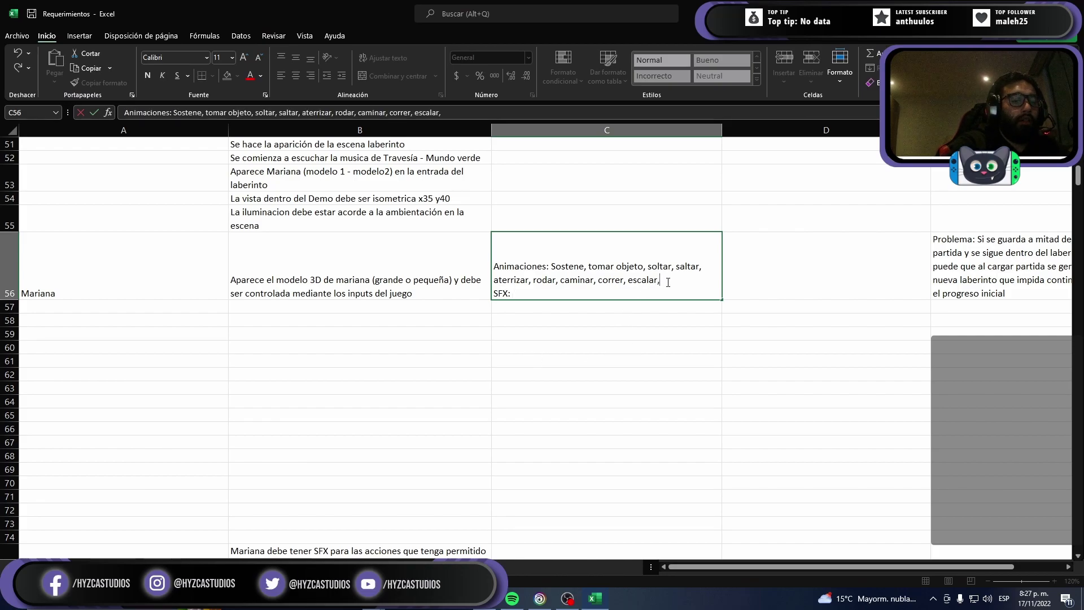
pyautogui.write(' muere,')
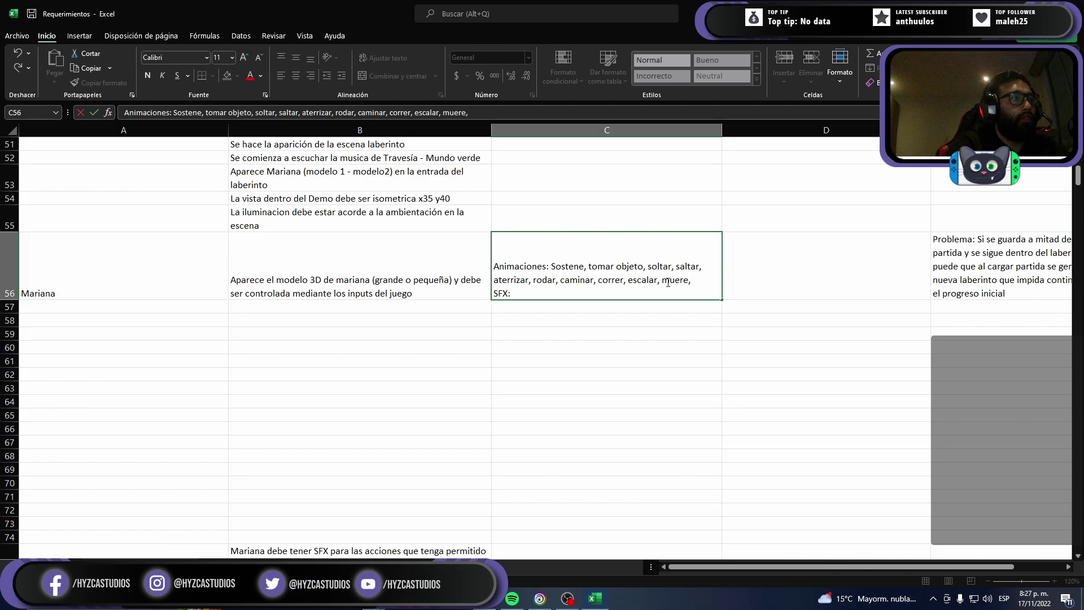
pyautogui.hotkey('alt', 'Tab')
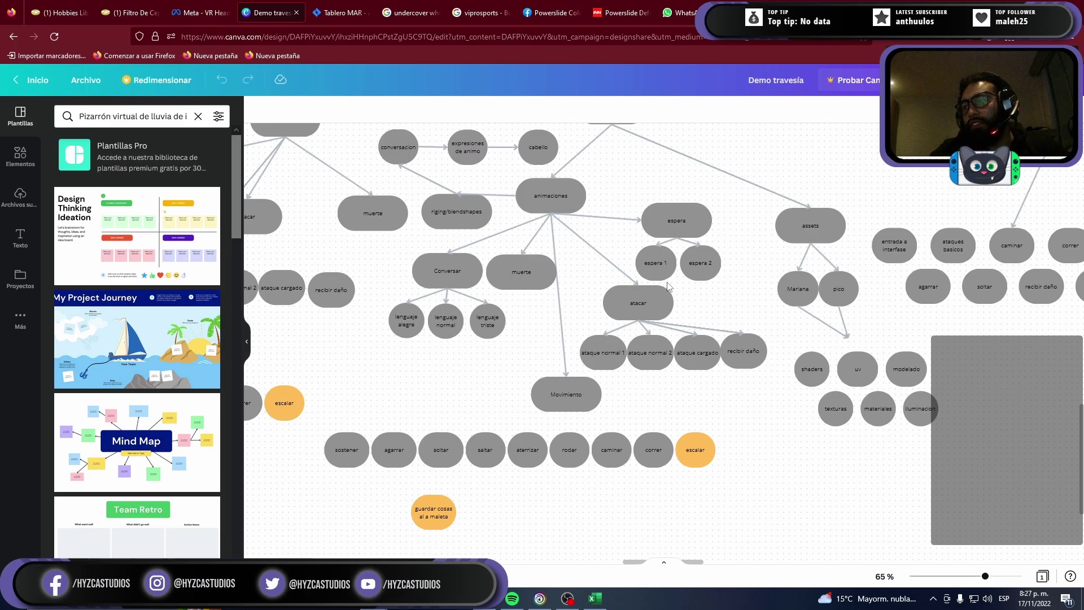
pyautogui.hotkey('alt', 'Tab')
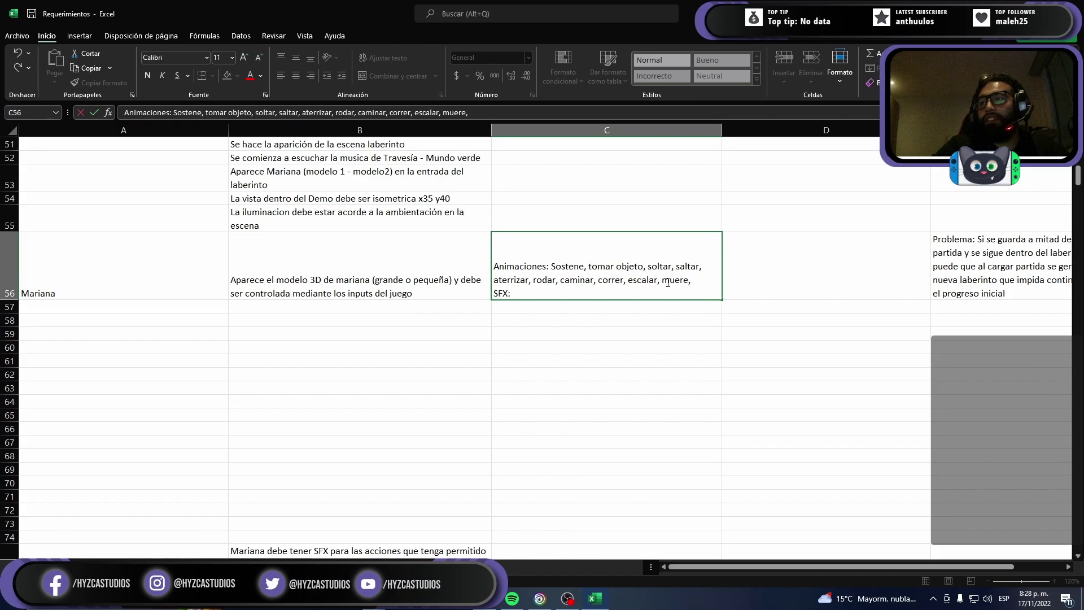
pyautogui.press('Down')
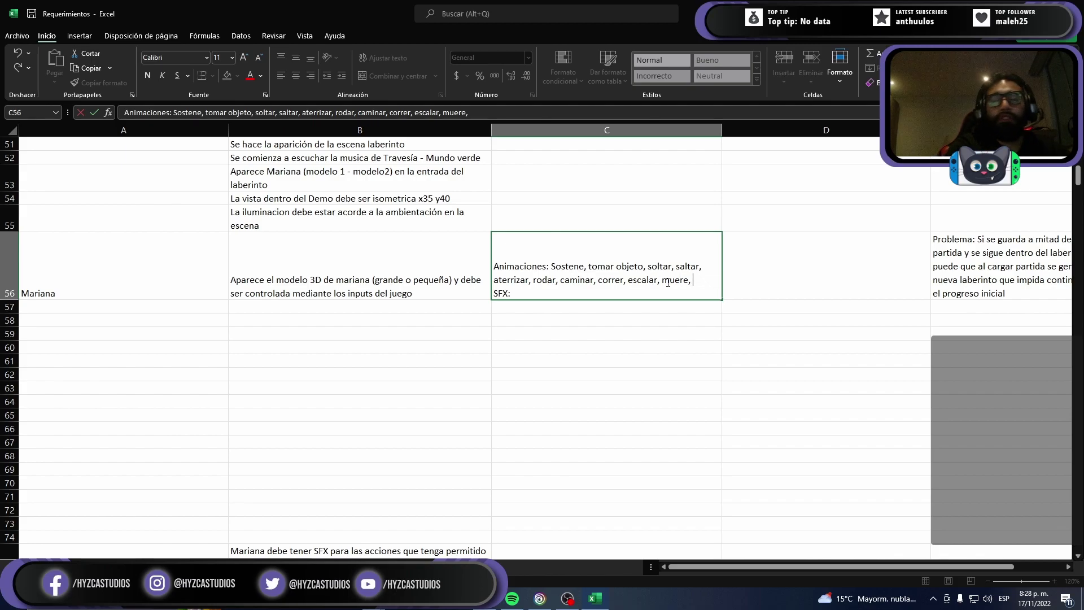
pyautogui.hotkey('alt', 'Tab')
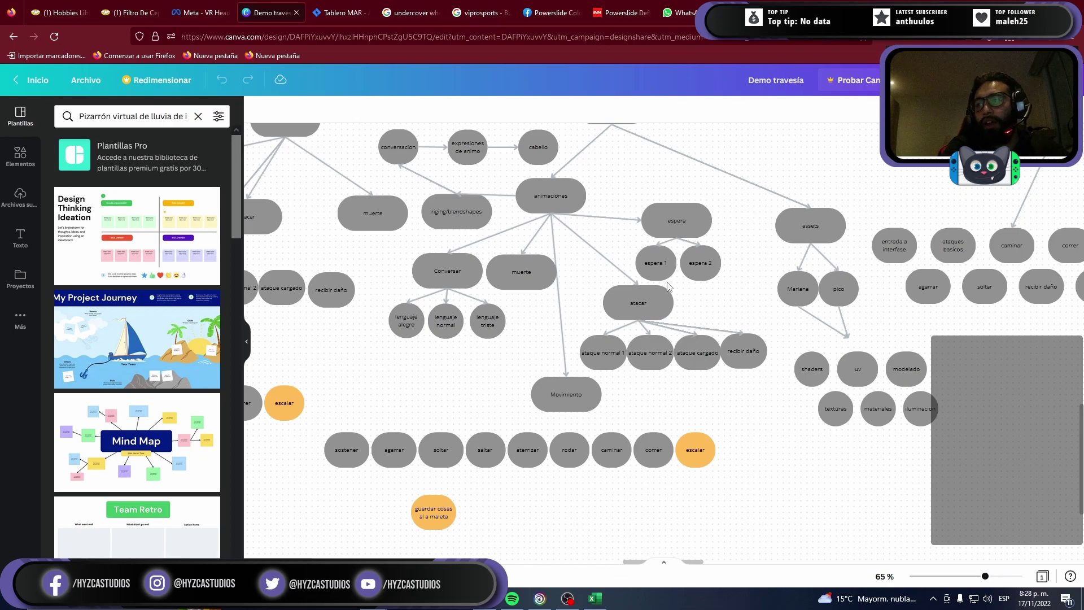
pyautogui.hotkey('alt', 'Tab')
pyautogui.write('at')
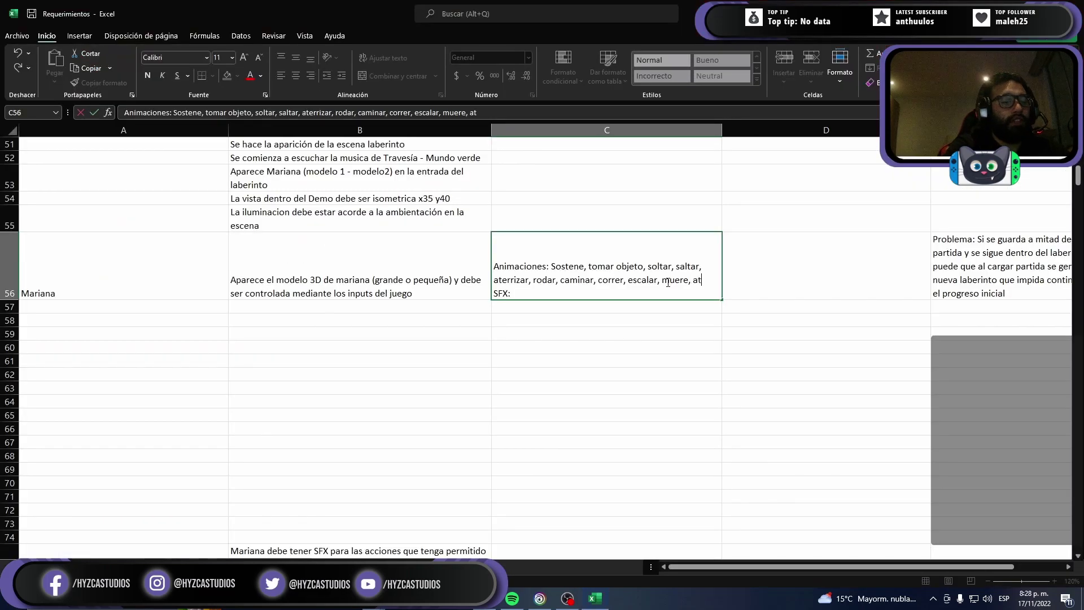
pyautogui.write('aque normal')
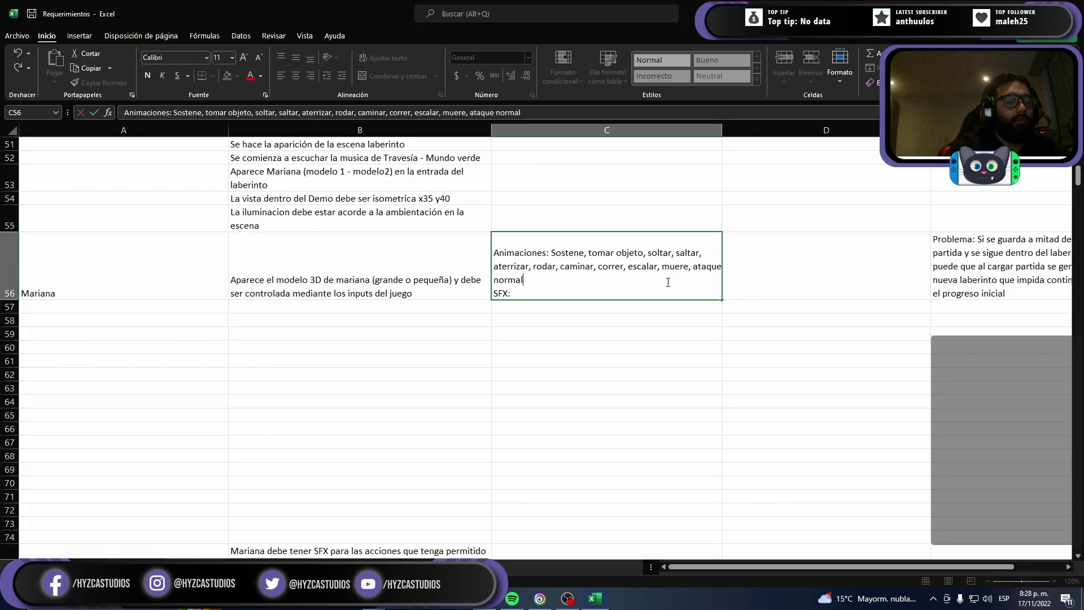
pyautogui.write(' 1, ataq')
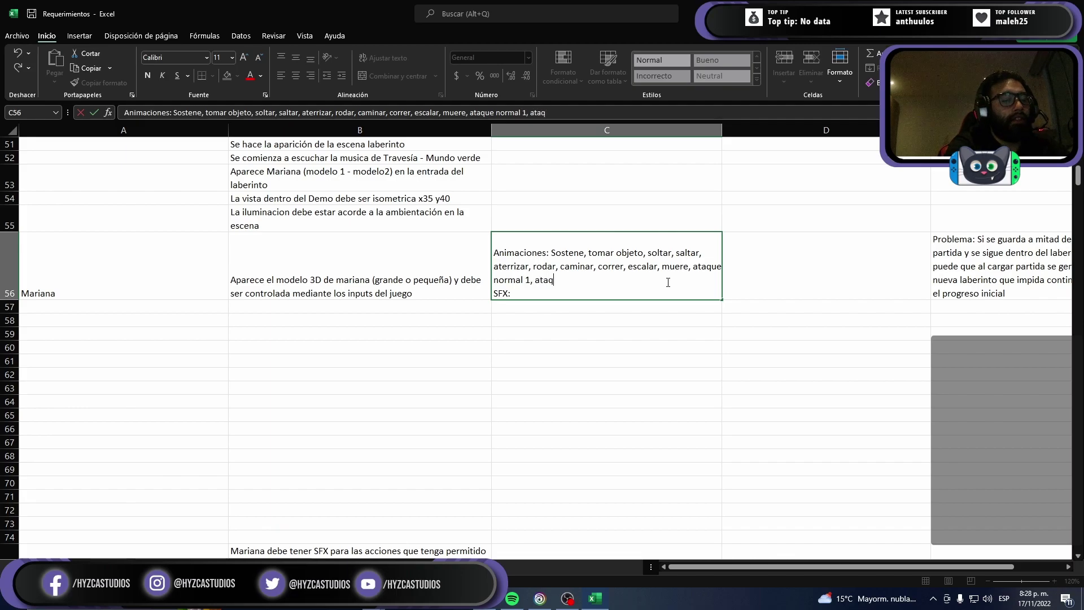
pyautogui.write('ue nor')
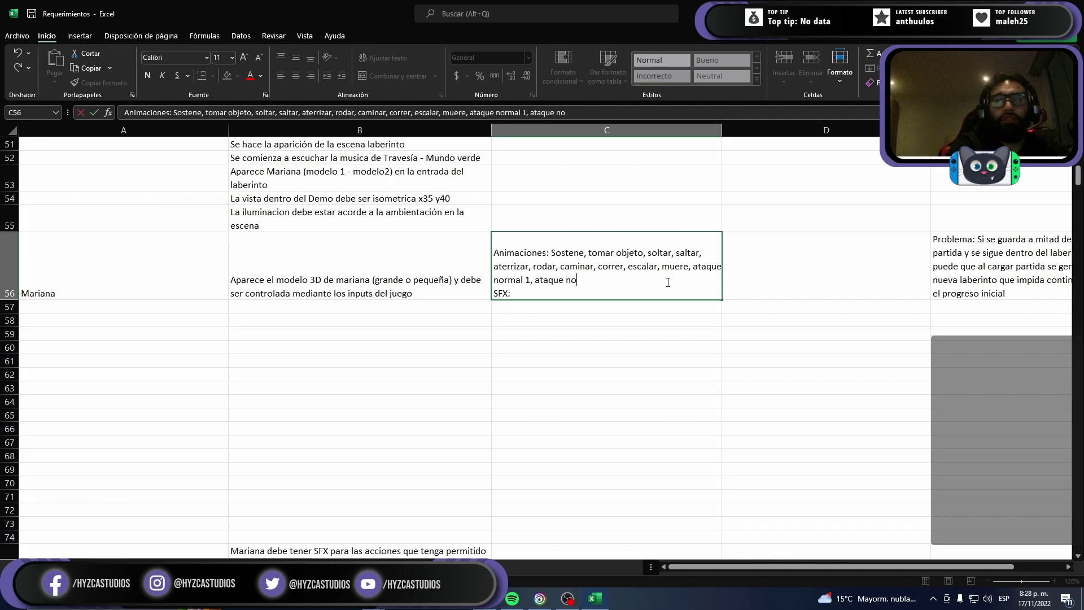
pyautogui.write('mal ')
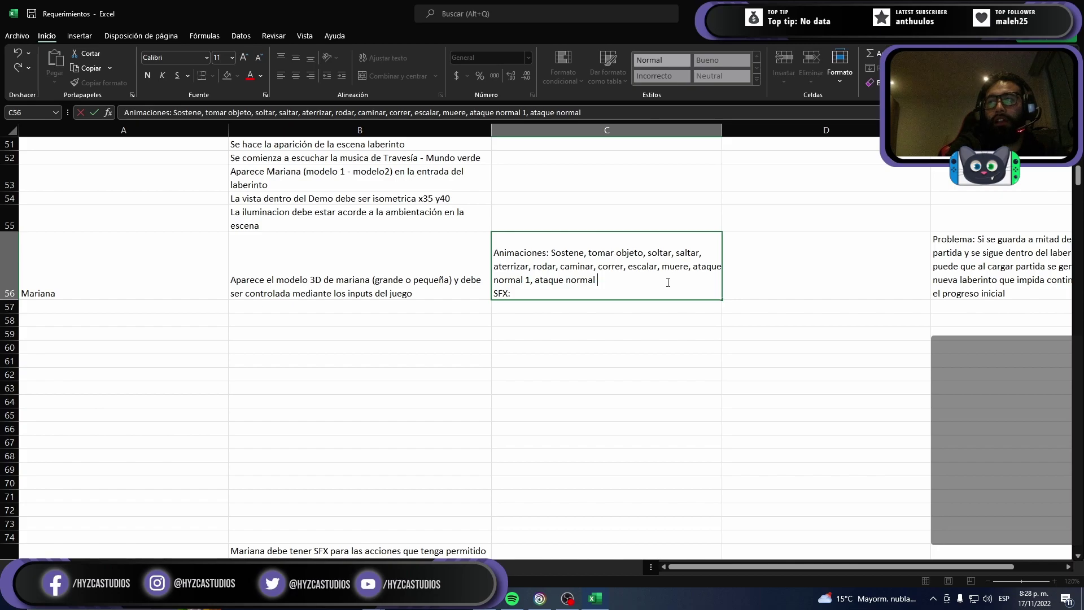
pyautogui.write('2, a')
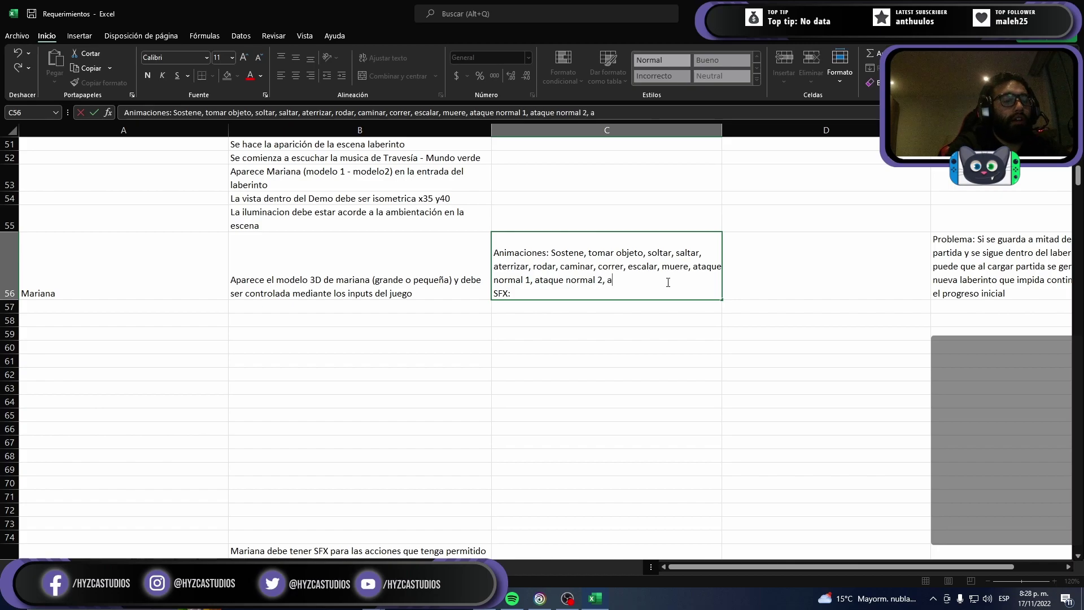
pyautogui.write('taque pesado,')
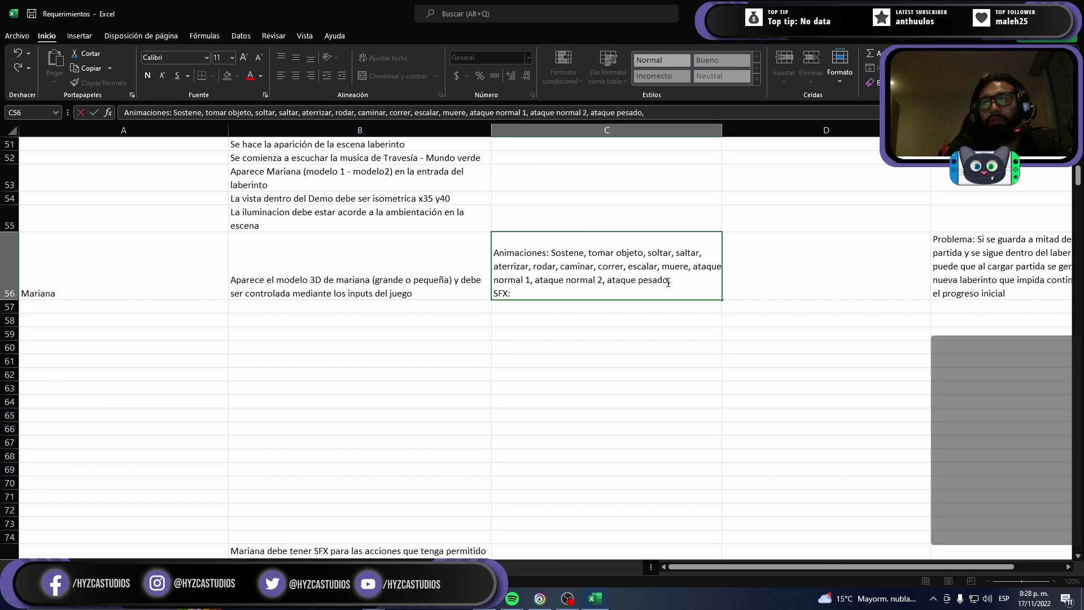
# Step: Append recibir daño, idle 1 and idle 2 to the list, correcting the typo in recibir
pyautogui.hotkey('alt', 'Tab')
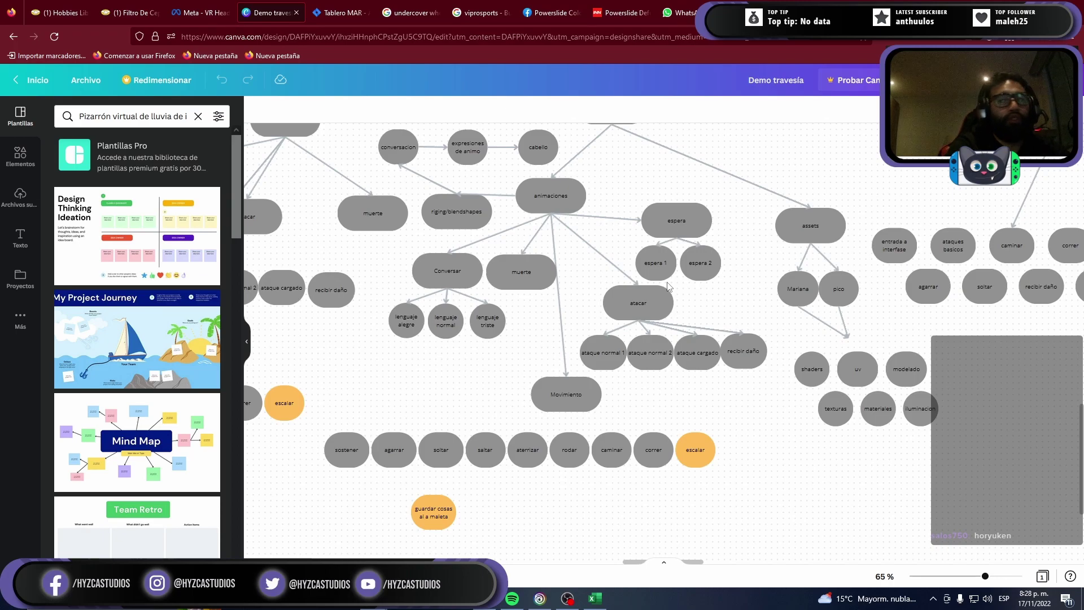
pyautogui.hotkey('alt', 'Tab')
pyautogui.hotkey('alt', 'Tab')
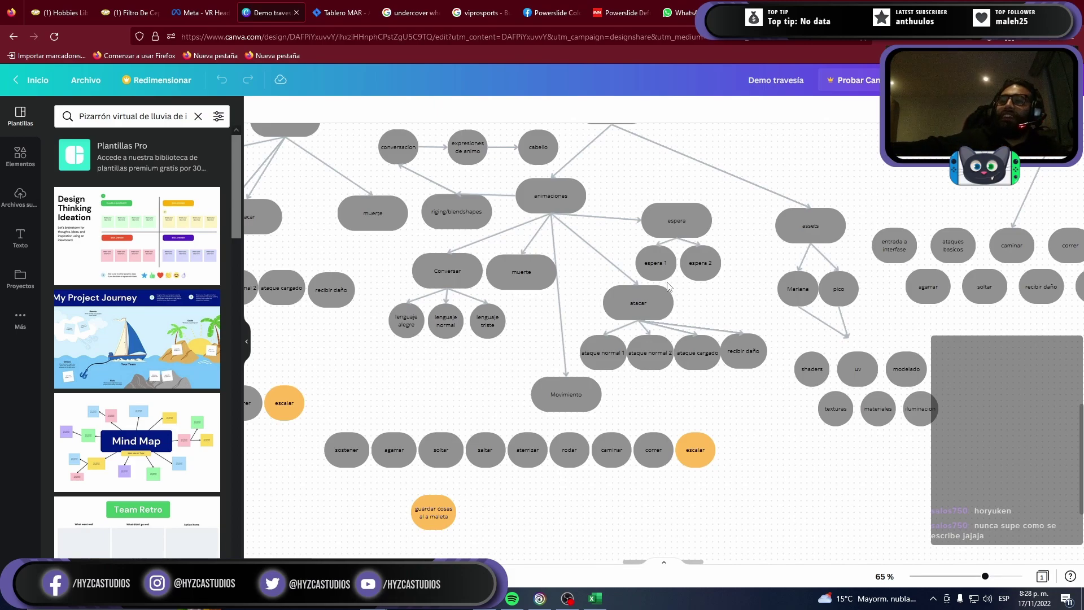
pyautogui.hotkey('alt', 'Tab')
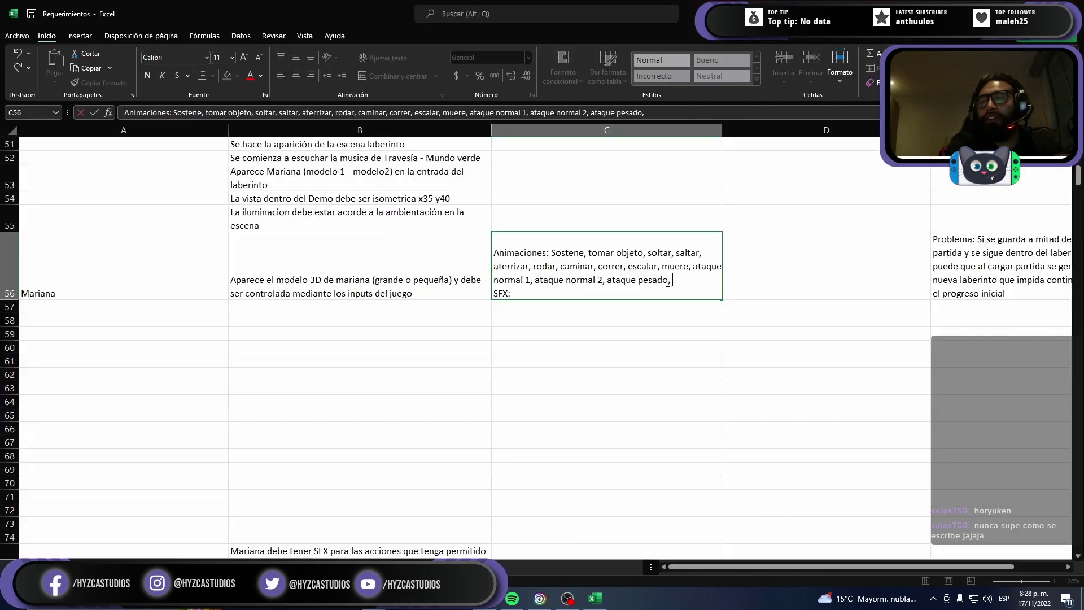
pyautogui.write('r')
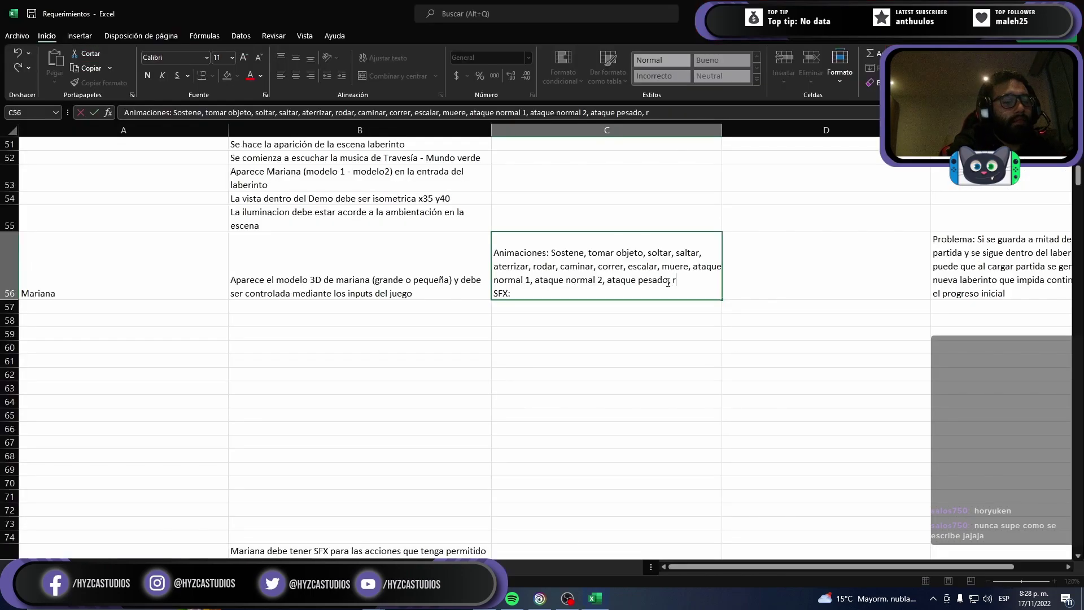
pyautogui.write('ecivb')
pyautogui.press('BackSpace')
pyautogui.press('BackSpace')
pyautogui.press('BackSpace')
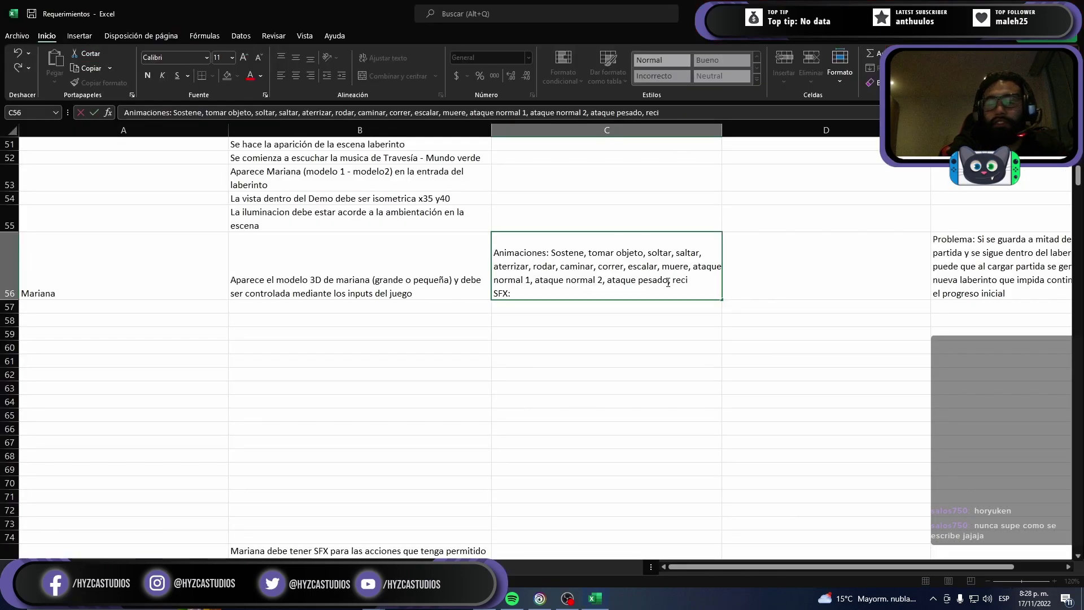
pyautogui.write('bir da')
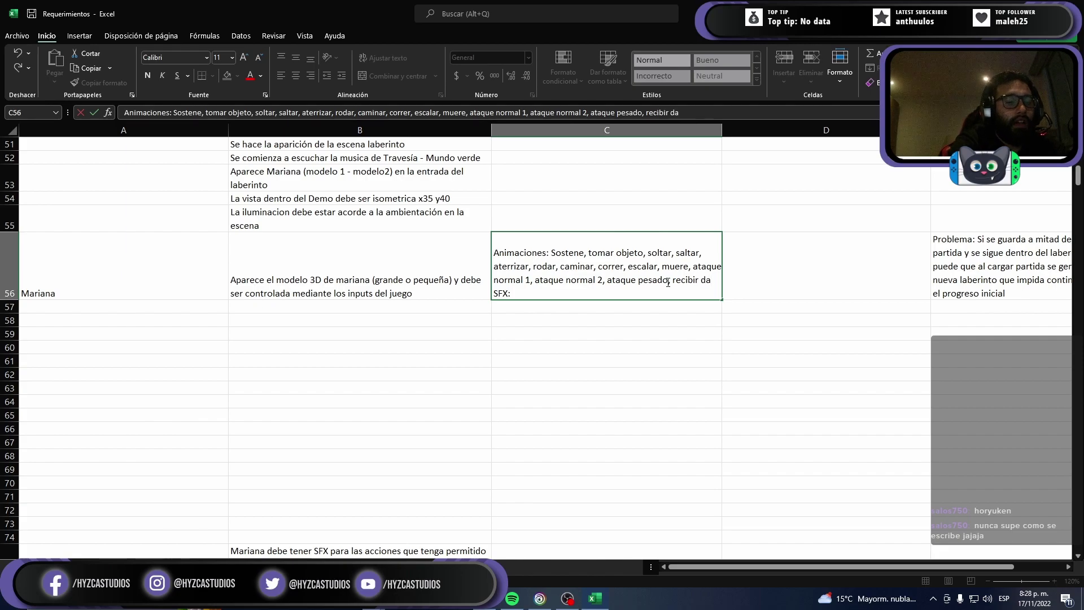
pyautogui.write(',')
pyautogui.hotkey('alt', 'Tab')
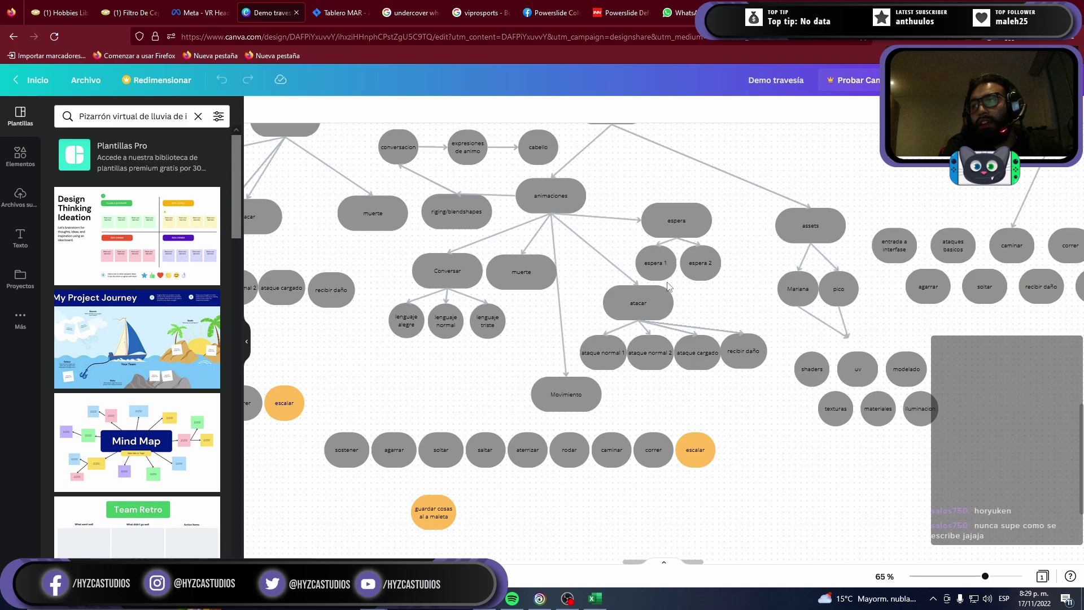
pyautogui.hotkey('alt', 'Tab')
pyautogui.write('id')
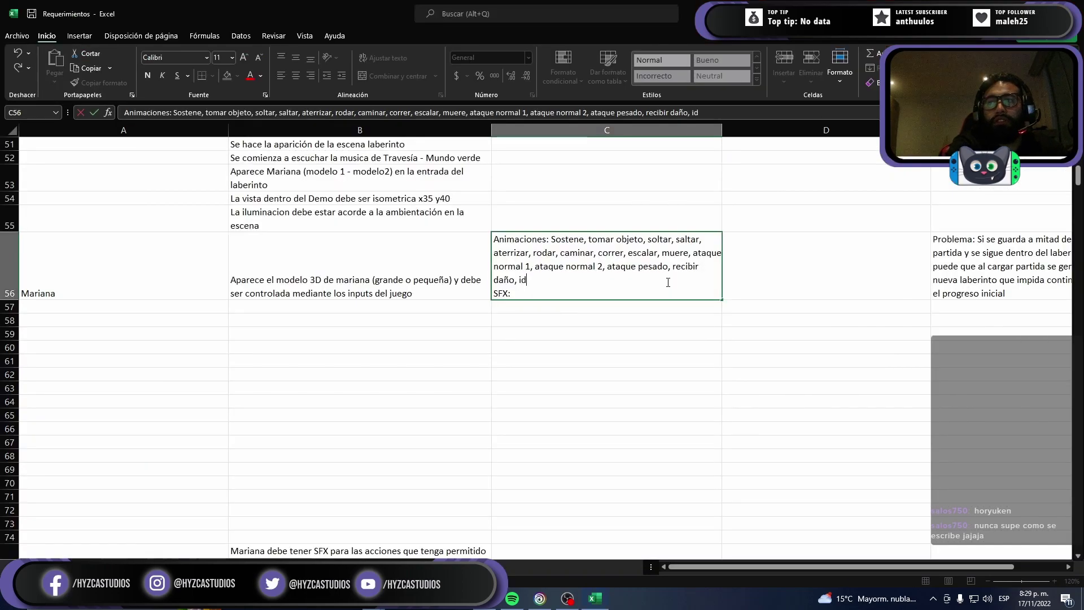
pyautogui.write('le 1, ')
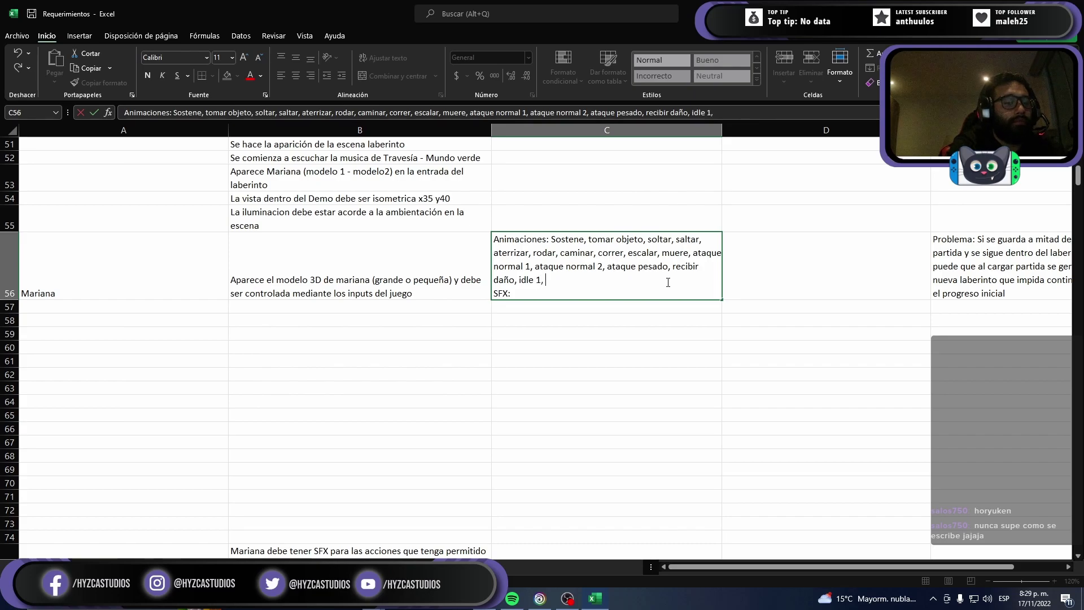
pyautogui.write('idle 2,')
pyautogui.hotkey('alt', 'Tab')
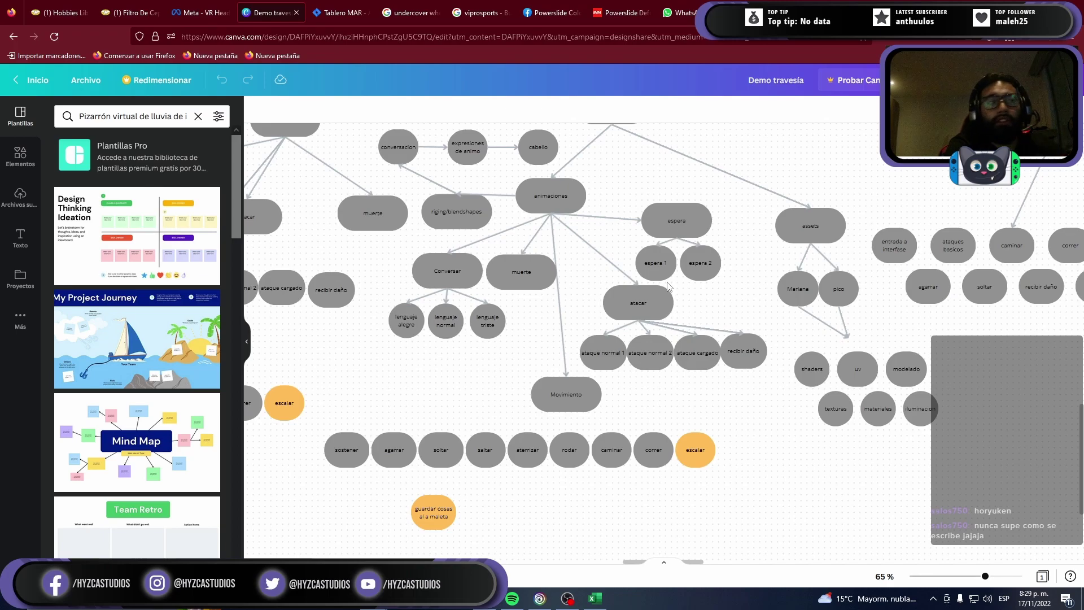
# Step: Append lenguaje, alegre, normal and triste after idle 2 in C56, fixing the typos
pyautogui.hotkey('alt', 'Tab')
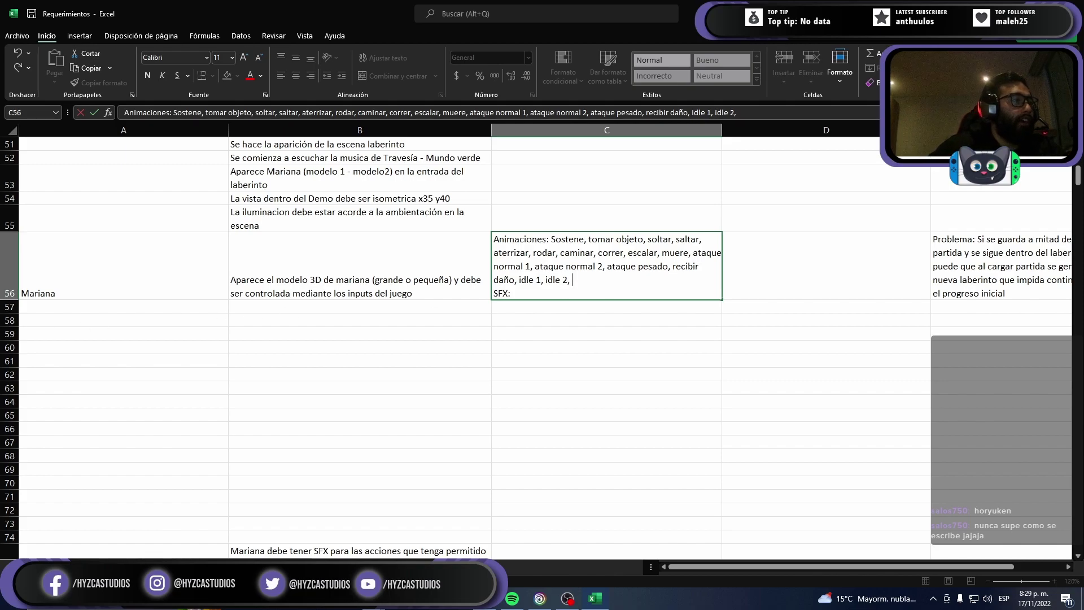
pyautogui.hotkey('alt', 'Tab')
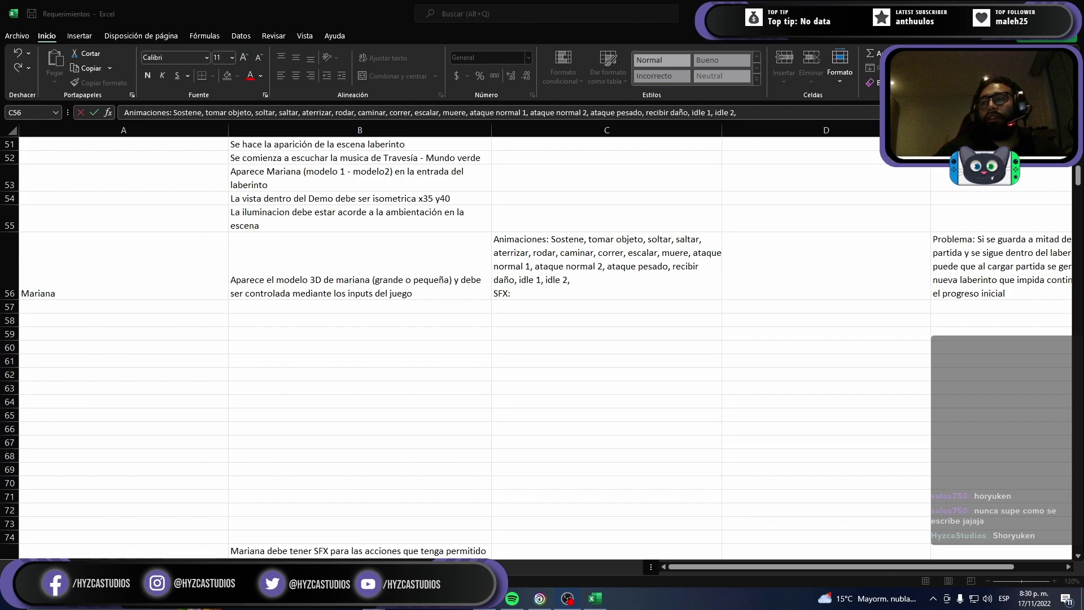
pyautogui.click(586, 281)
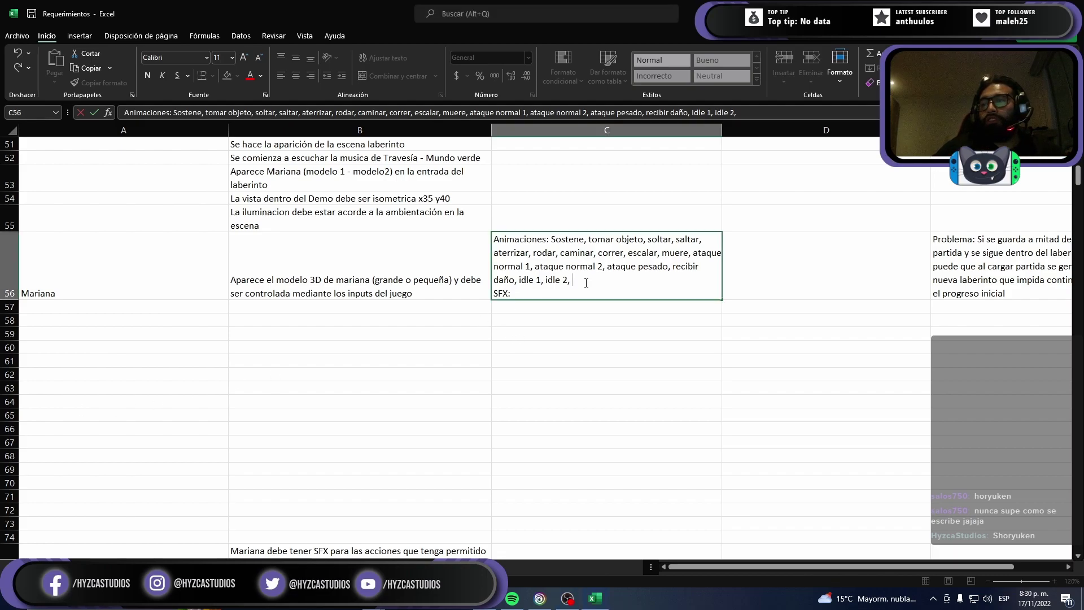
pyautogui.hotkey('alt', 'Tab')
pyautogui.hotkey('alt', 'Tab')
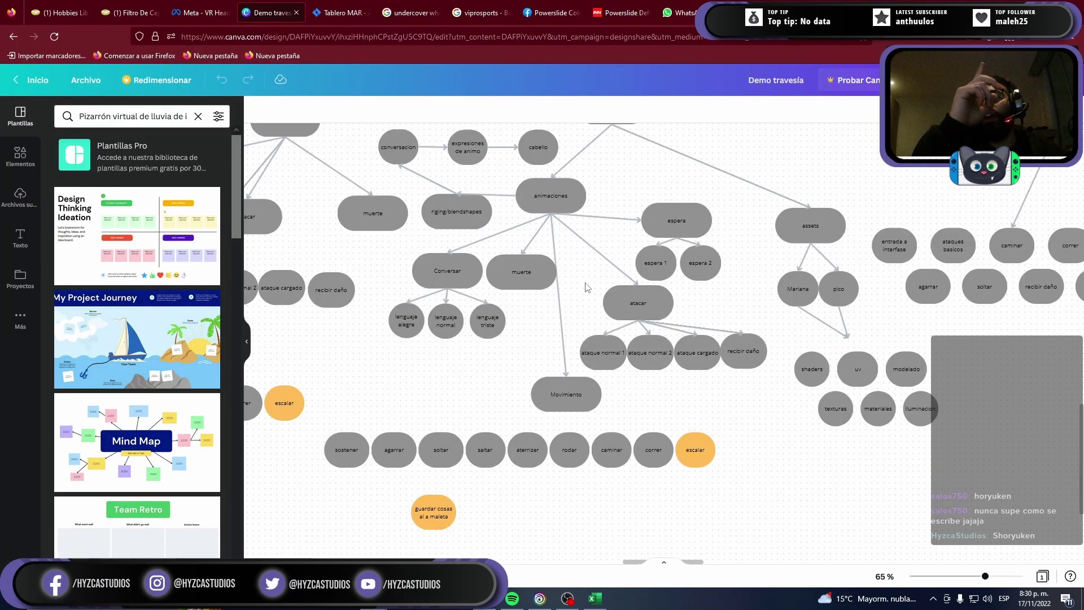
pyautogui.hotkey('alt', 'Tab')
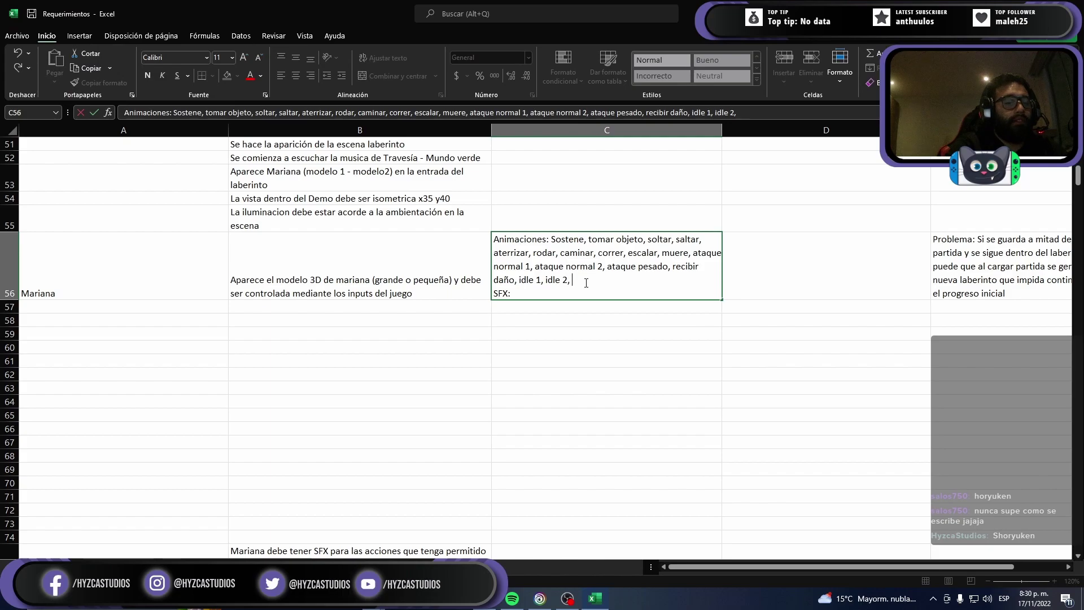
pyautogui.write('lenguiaje')
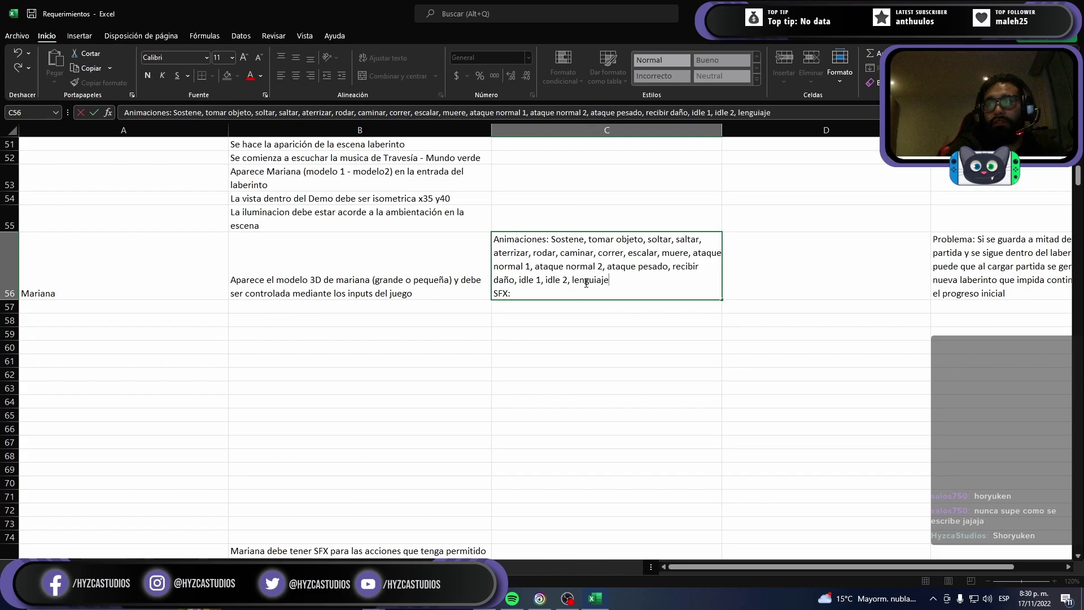
pyautogui.press('BackSpace')
pyautogui.press('BackSpace')
pyautogui.press('BackSpace')
pyautogui.press('BackSpace')
pyautogui.press('BackSpace')
pyautogui.write('uaje')
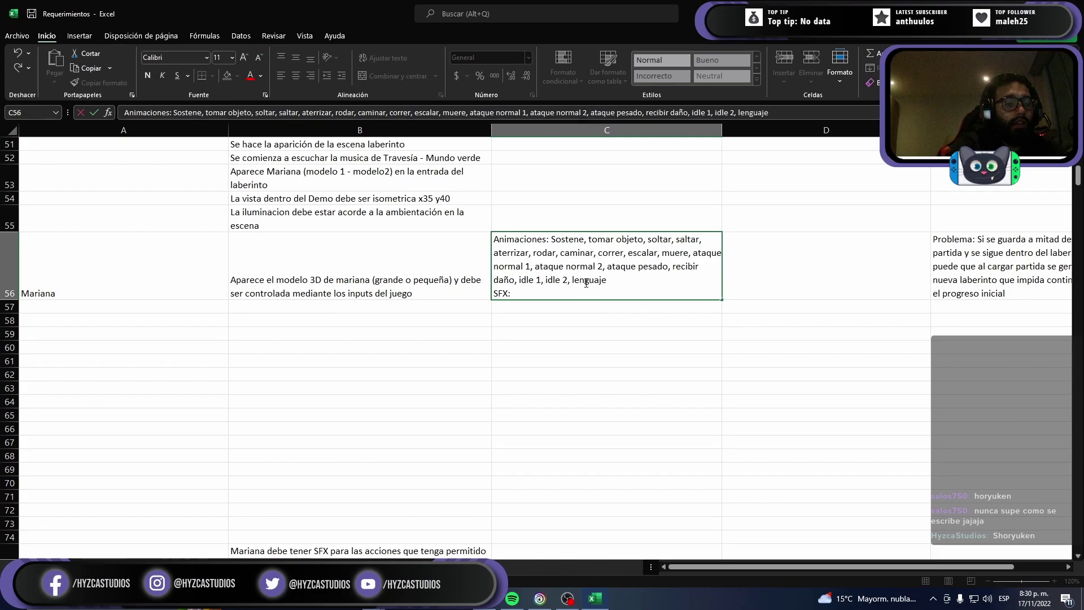
pyautogui.write(', alegre')
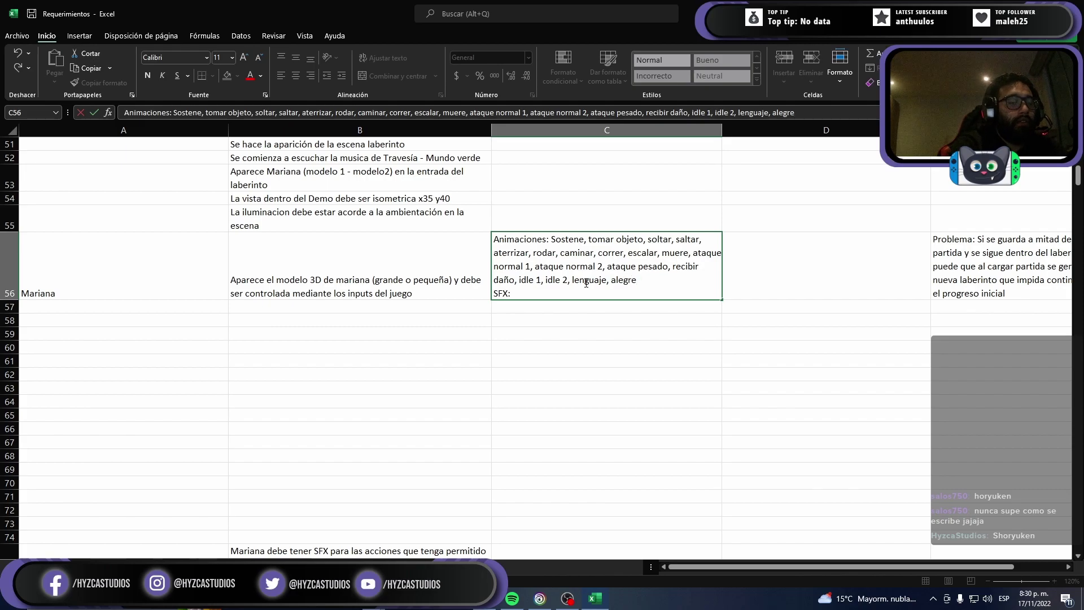
pyautogui.write(', nopmra')
pyautogui.press('BackSpace')
pyautogui.press('BackSpace')
pyautogui.press('BackSpace')
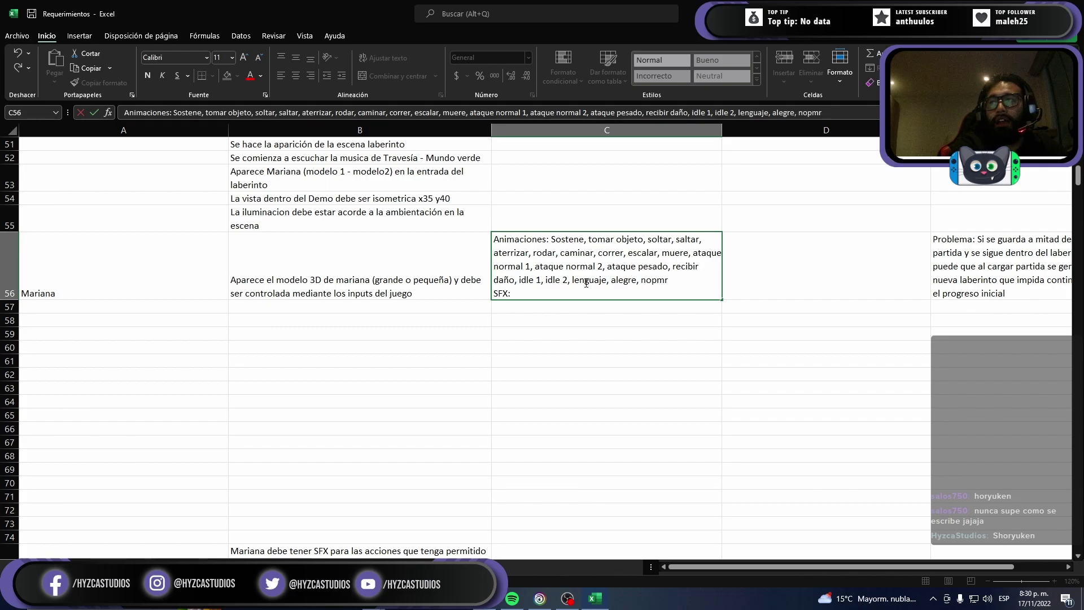
pyautogui.press('BackSpace')
pyautogui.press('BackSpace')
pyautogui.write('rmal')
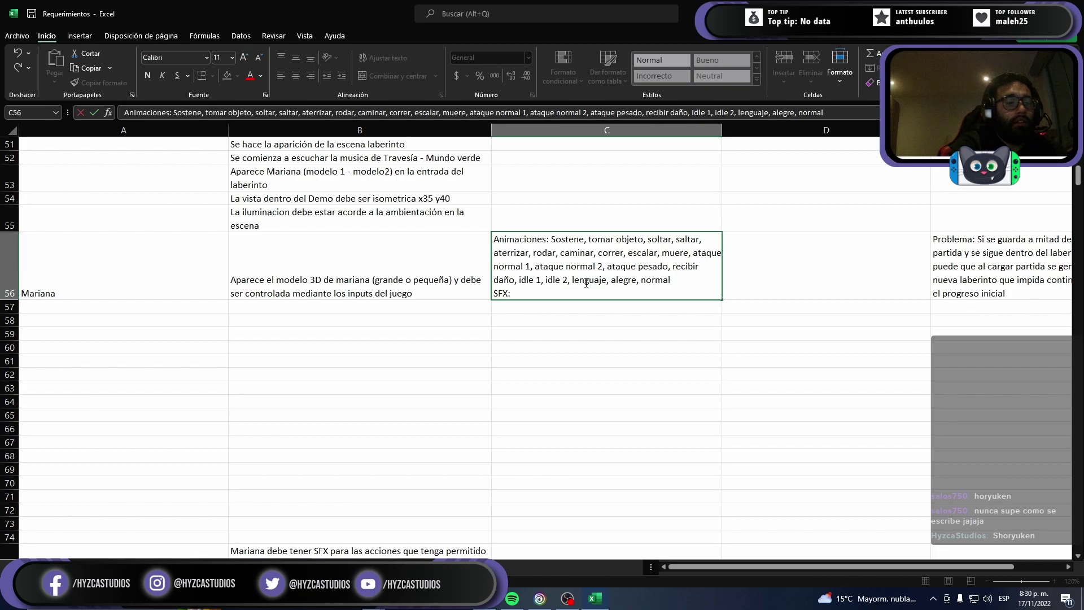
pyautogui.write(', triste')
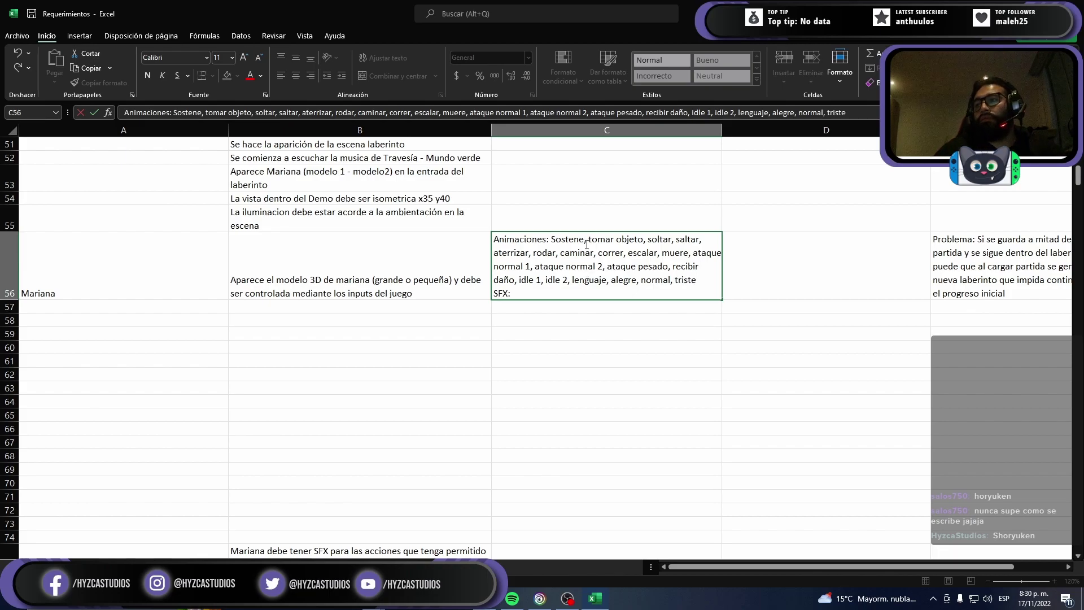
# Step: Copy the animation names Sostene through triste and paste them after 'SFX:' in C56
pyautogui.moveTo(553, 241); pyautogui.dragTo(702, 278)
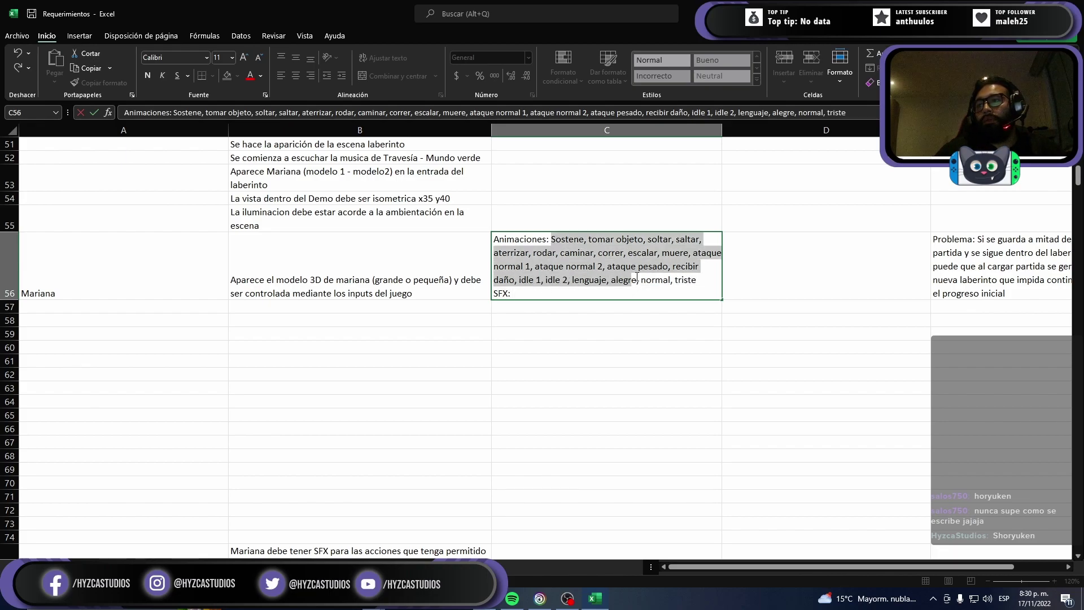
pyautogui.hotkey('ctrl', 'c')
pyautogui.click(541, 294)
pyautogui.hotkey('ctrl', 'v')
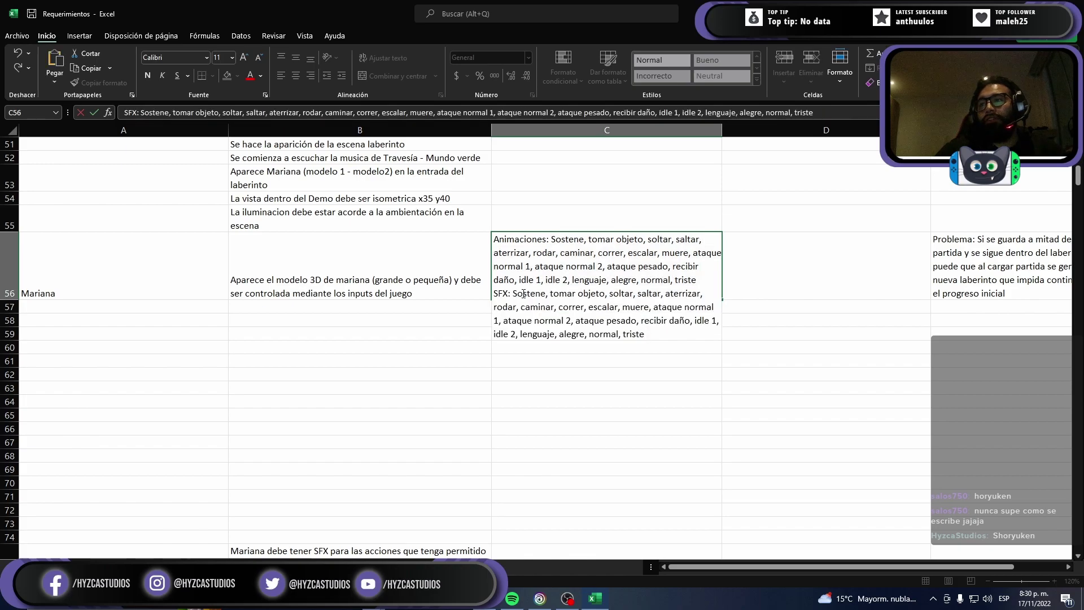
# Step: Pan the Canva mind map to review the sfx branch
pyautogui.hotkey('alt', 'Tab')
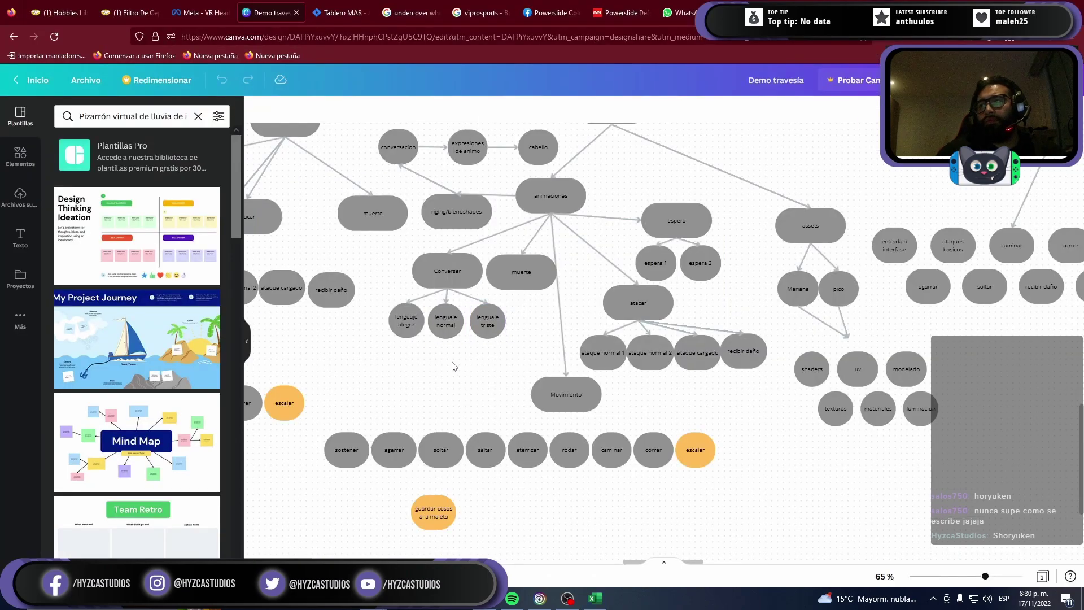
pyautogui.moveTo(506, 379); pyautogui.dragTo(762, 399)
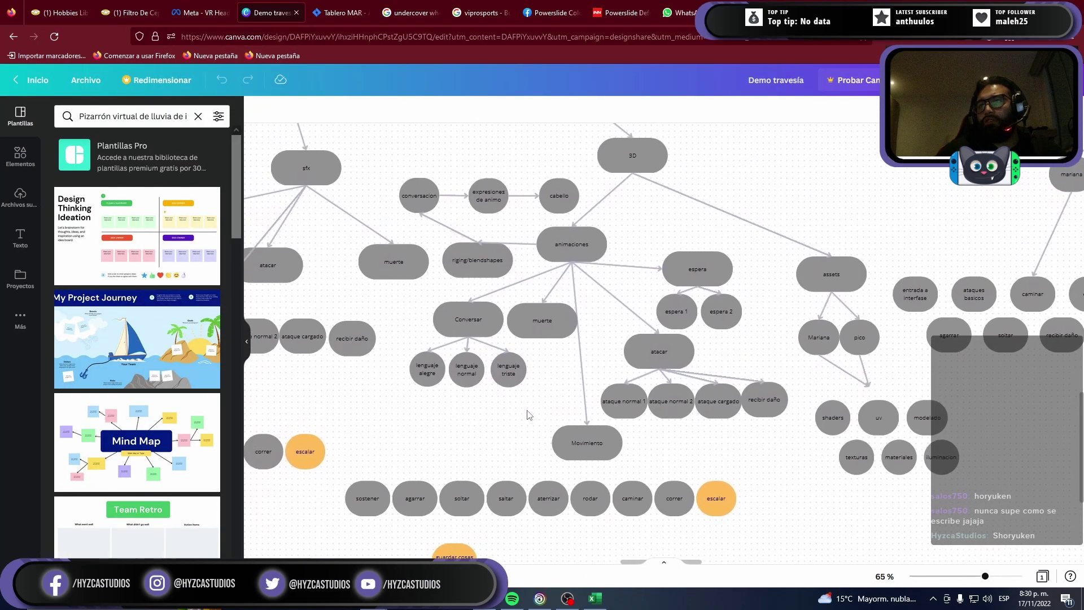
pyautogui.hscroll(-3, 763, 400)
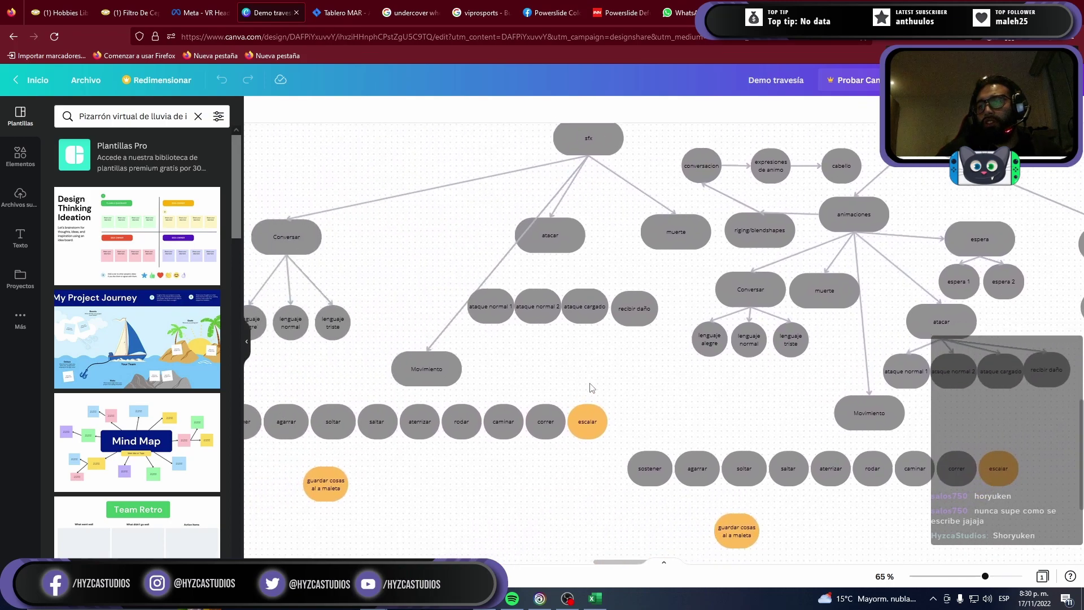
pyautogui.hscroll(-3, 587, 387)
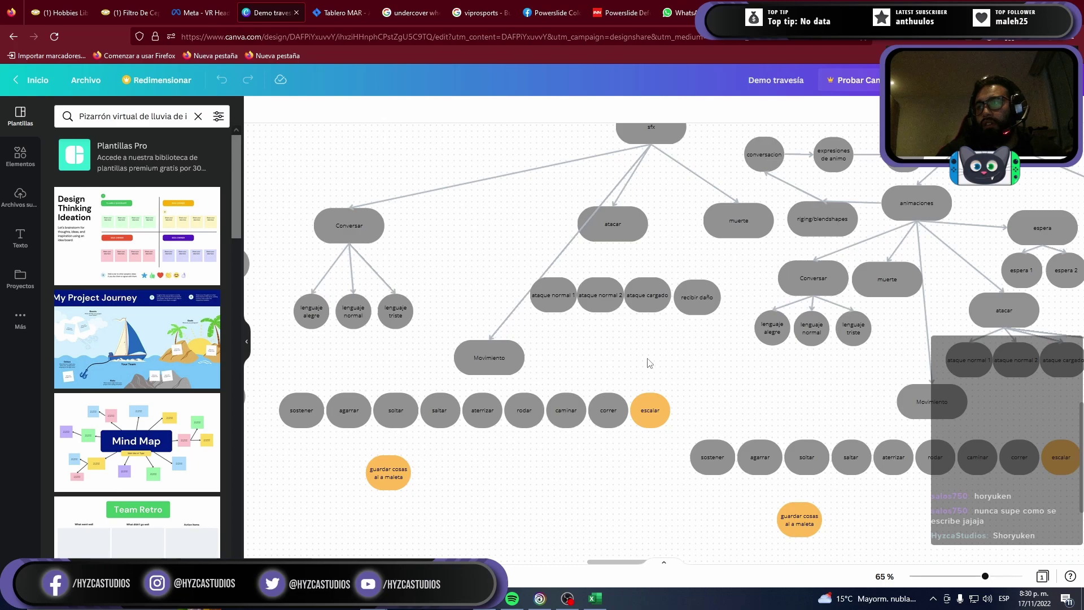
pyautogui.hscroll(1, 646, 360)
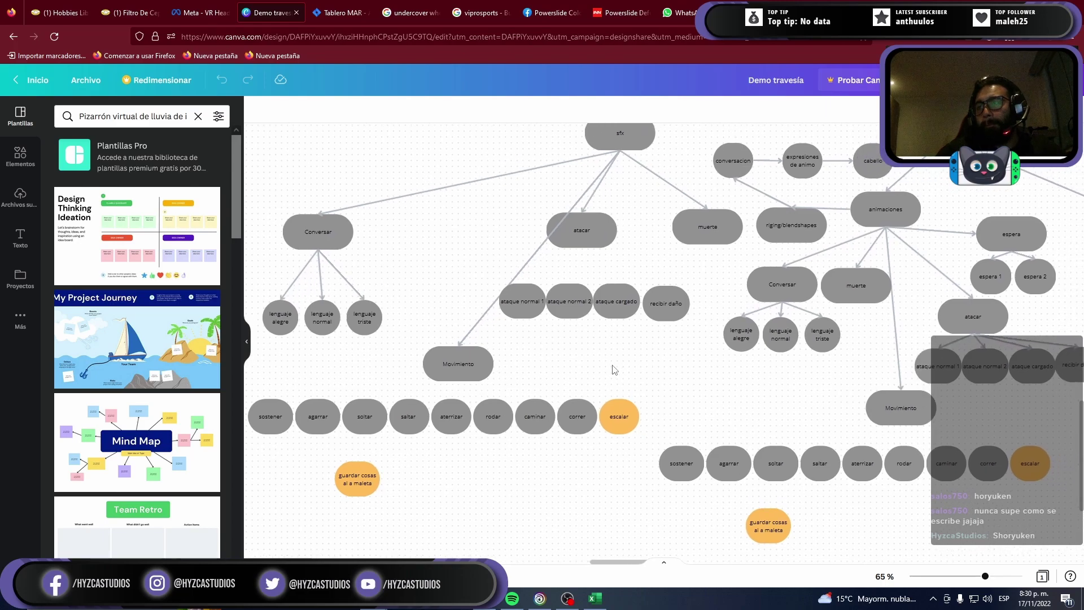
pyautogui.hotkey('alt', 'Tab')
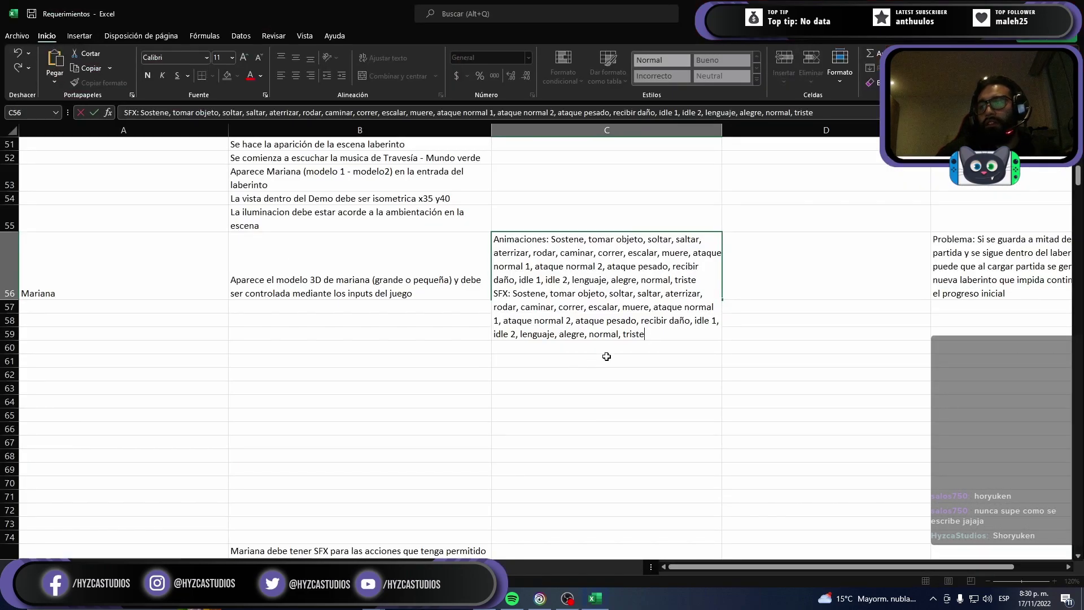
# Step: Commit the C56 animations and SFX text and review Mariana's description in B56
pyautogui.press('Return')
pyautogui.press('Up')
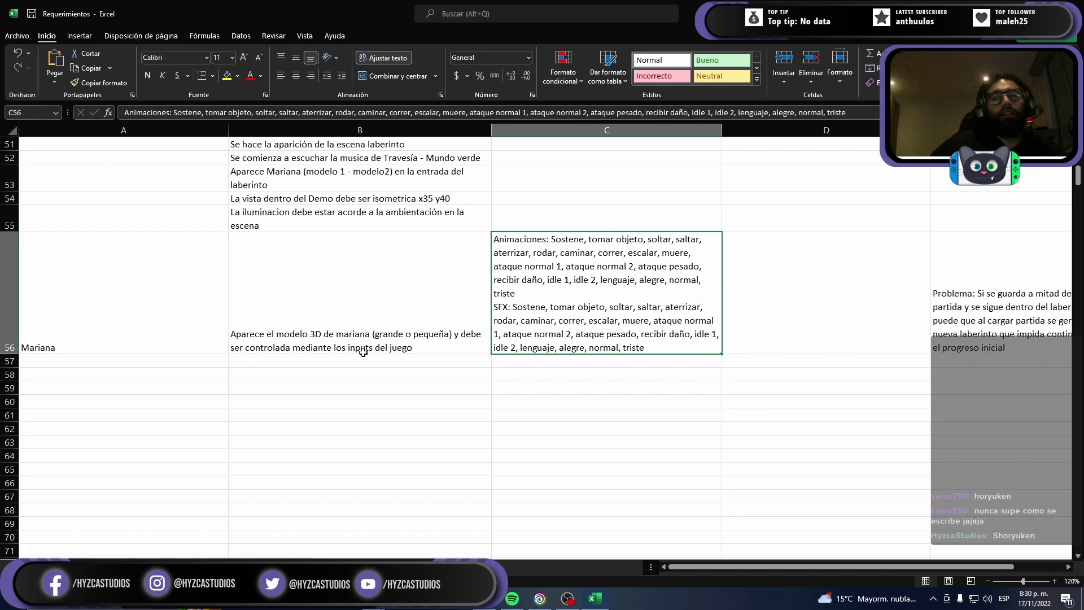
pyautogui.click(389, 347)
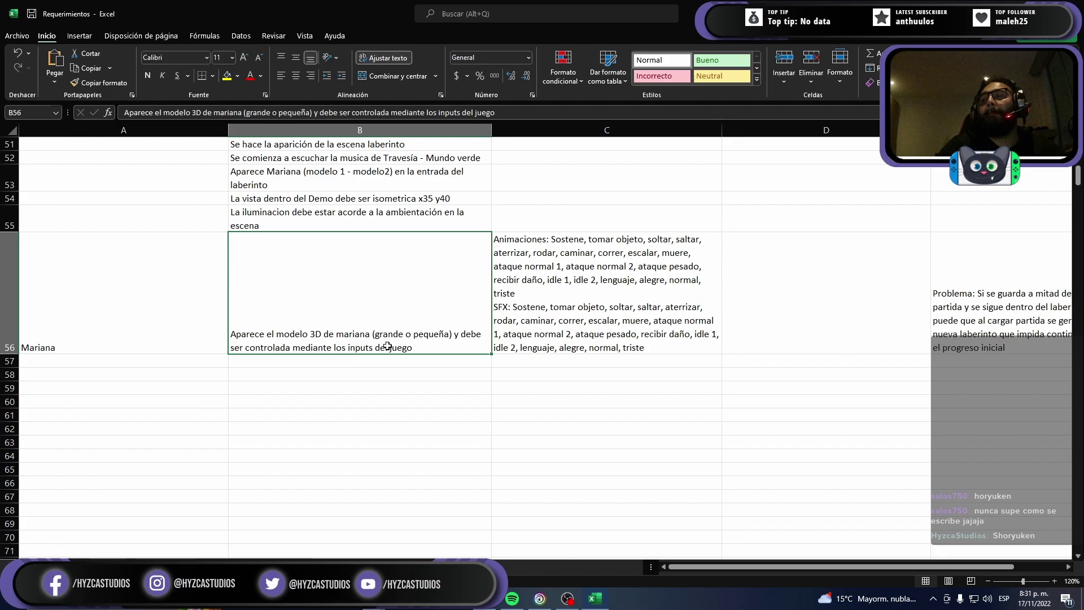
pyautogui.press('Return')
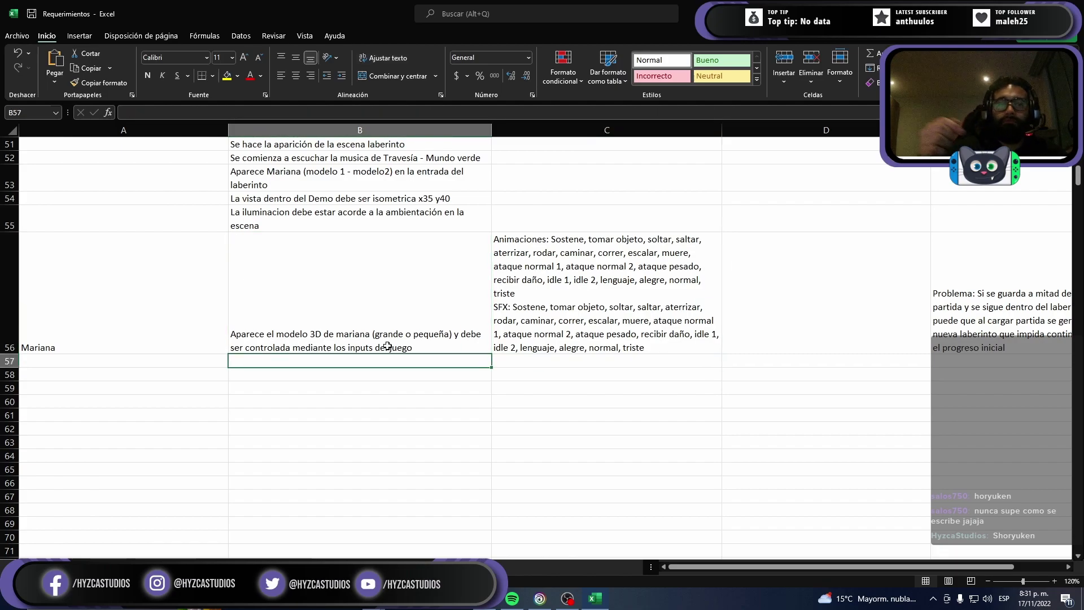
pyautogui.hotkey('alt', 'Tab')
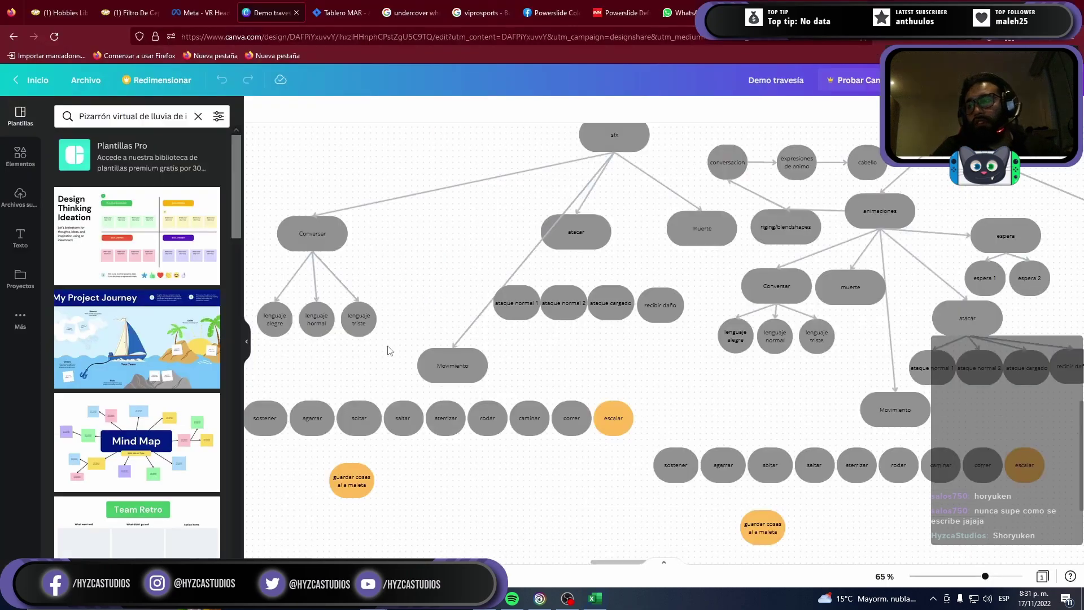
pyautogui.hotkey('alt', 'Tab')
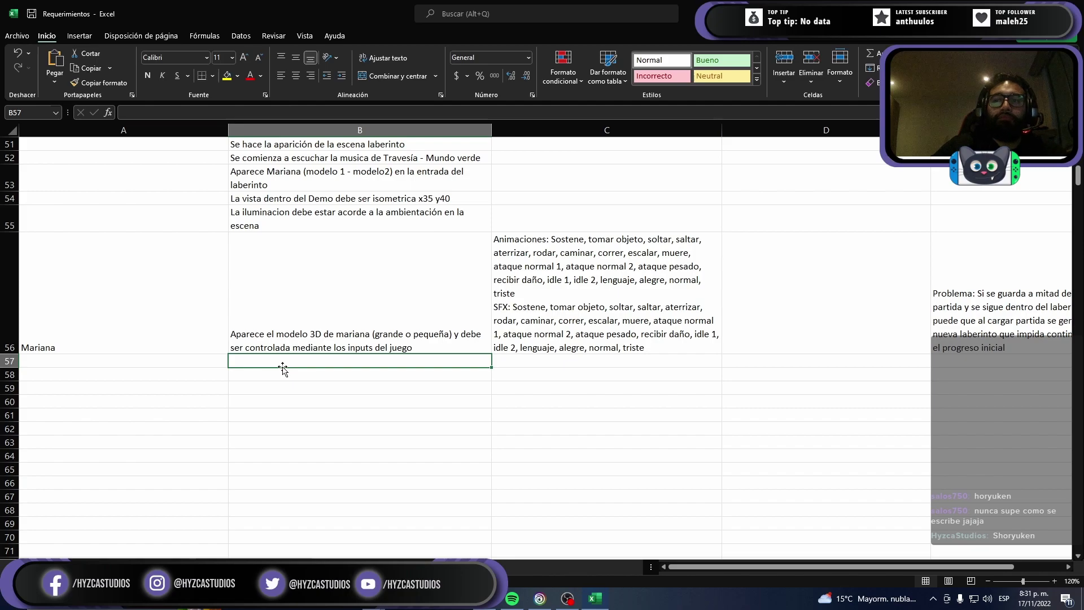
# Step: Enter 'Mariana tiene una vida base' in B57 and 'Mariana tiene una velocidad base' in B58
pyautogui.click(269, 371)
pyautogui.click(266, 355)
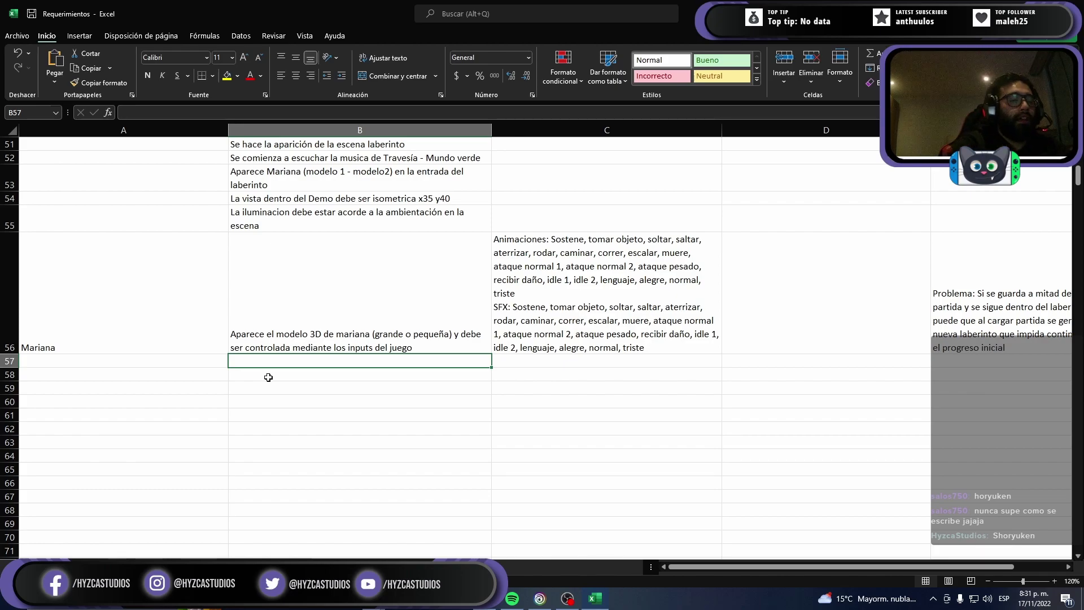
pyautogui.write('Mariana')
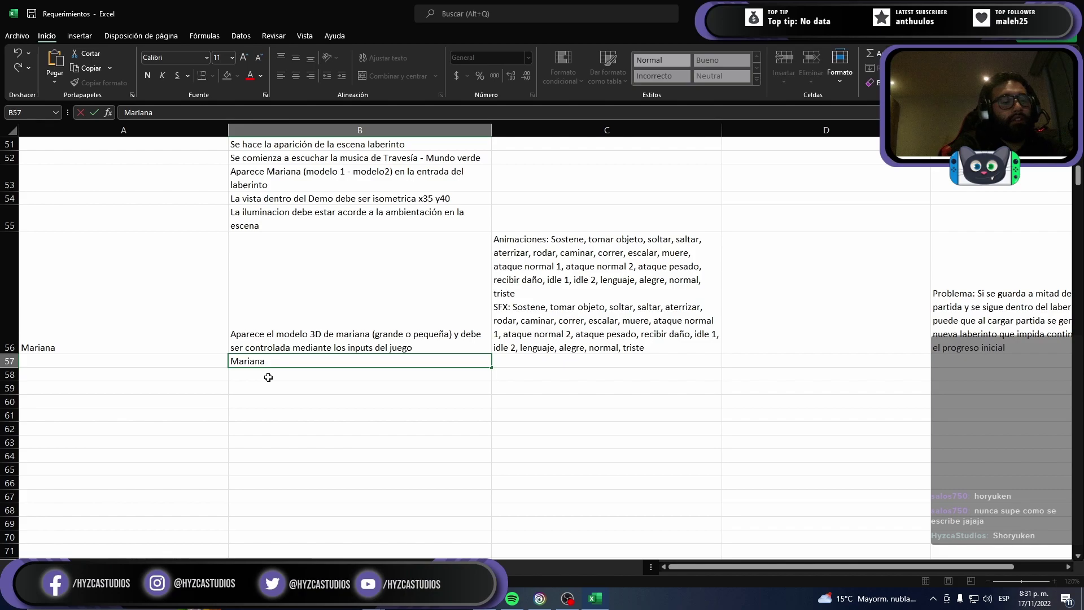
pyautogui.write(' tiene una vida base')
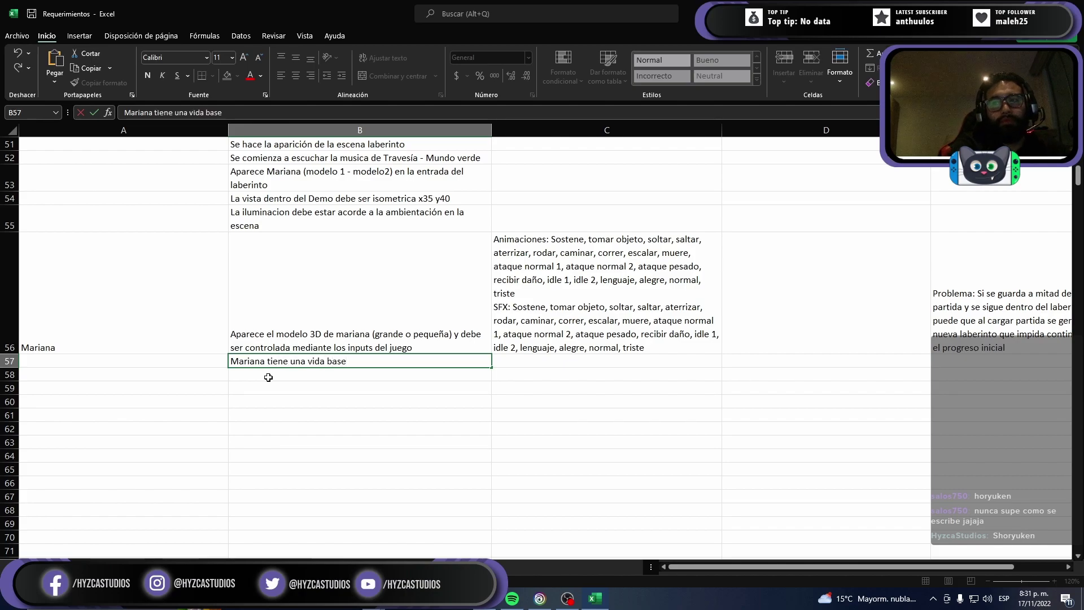
pyautogui.press('Return')
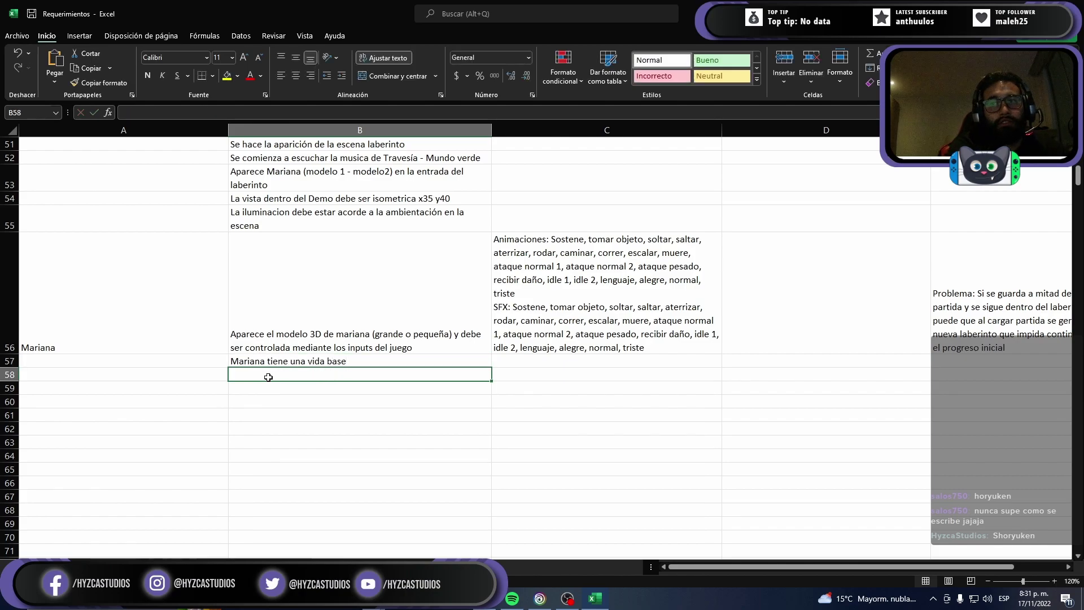
pyautogui.write('M')
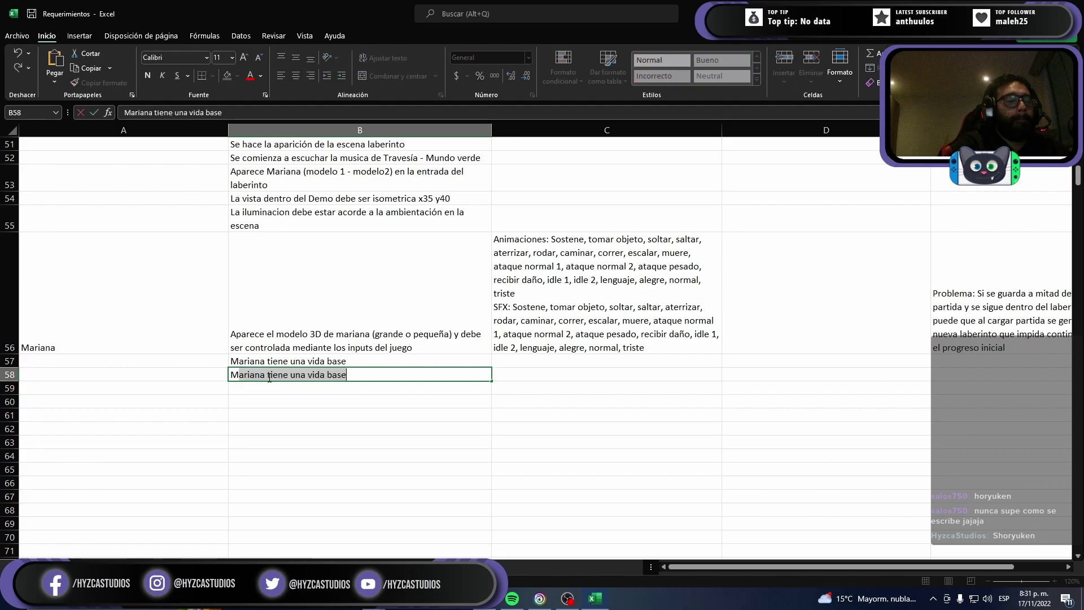
pyautogui.write('ariana tiene ')
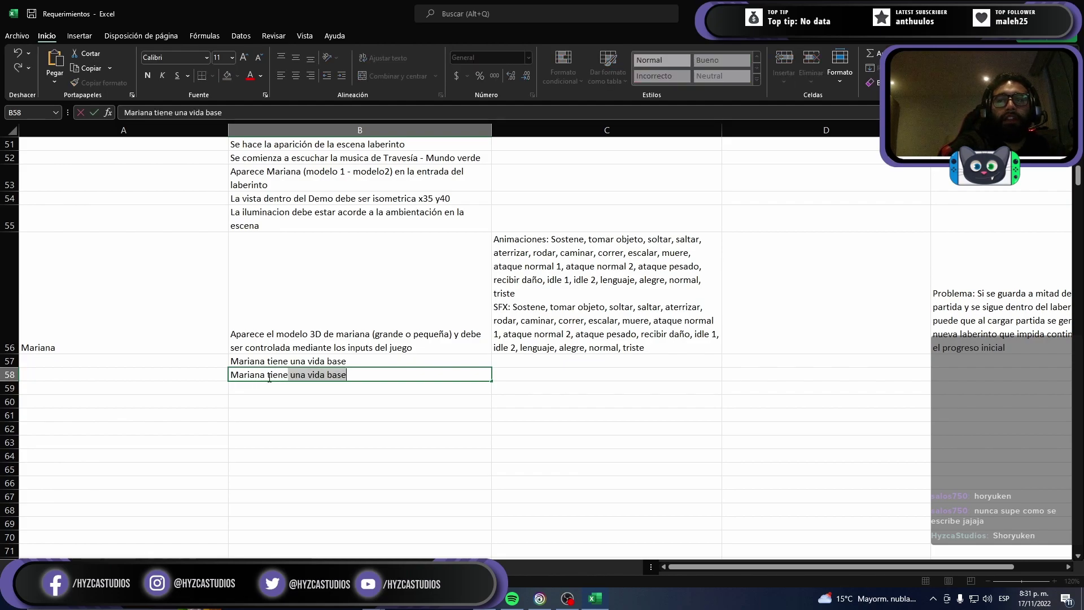
pyautogui.write('una veloc')
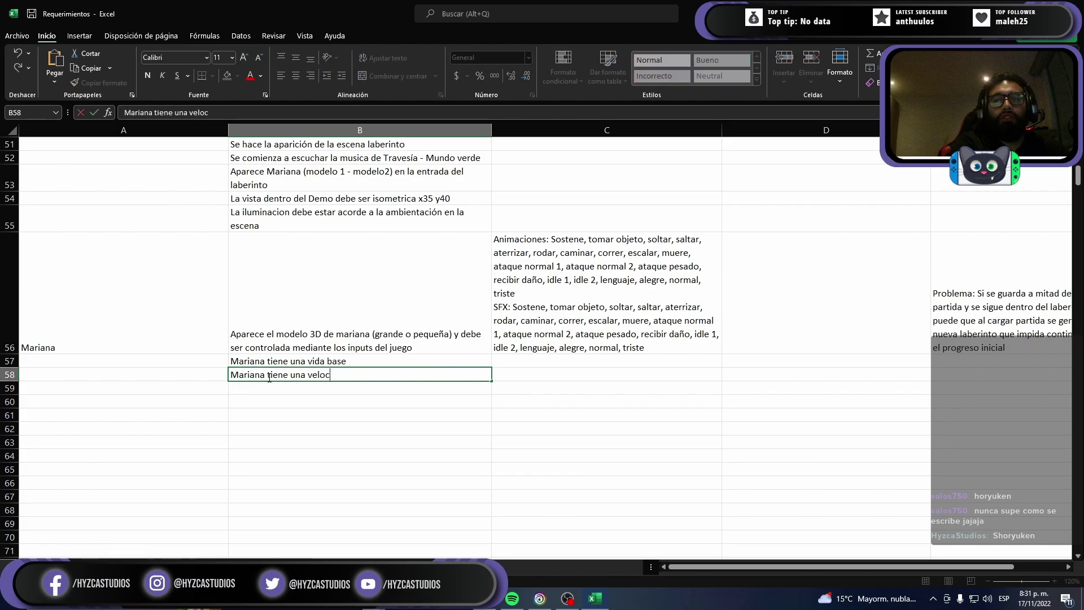
pyautogui.write('idad base')
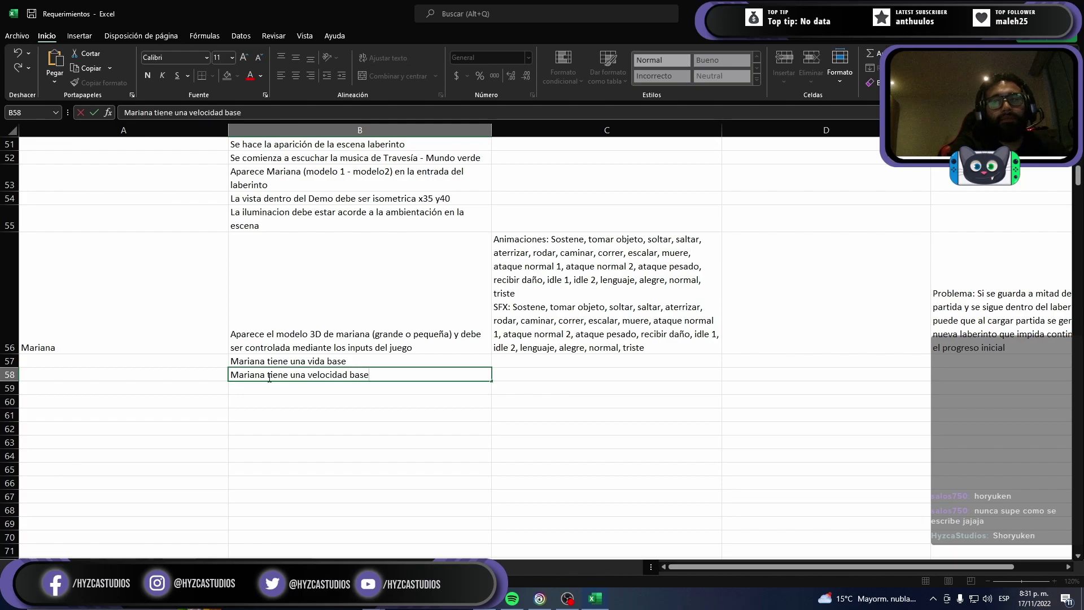
pyautogui.press('Return')
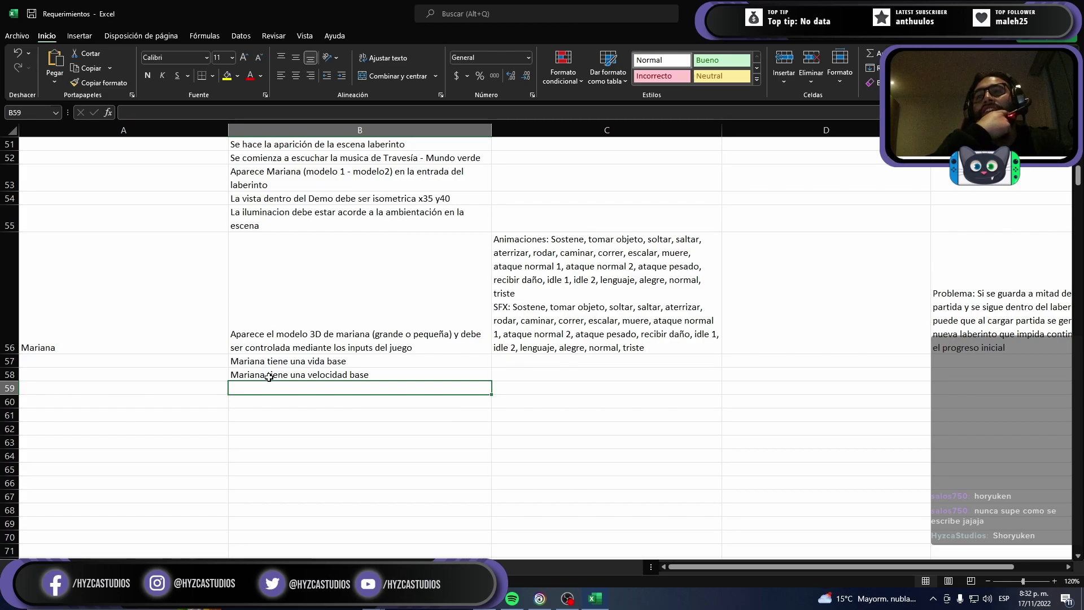
# Step: Review Mariana's rows and move to the empty row below her stats
pyautogui.click(270, 376)
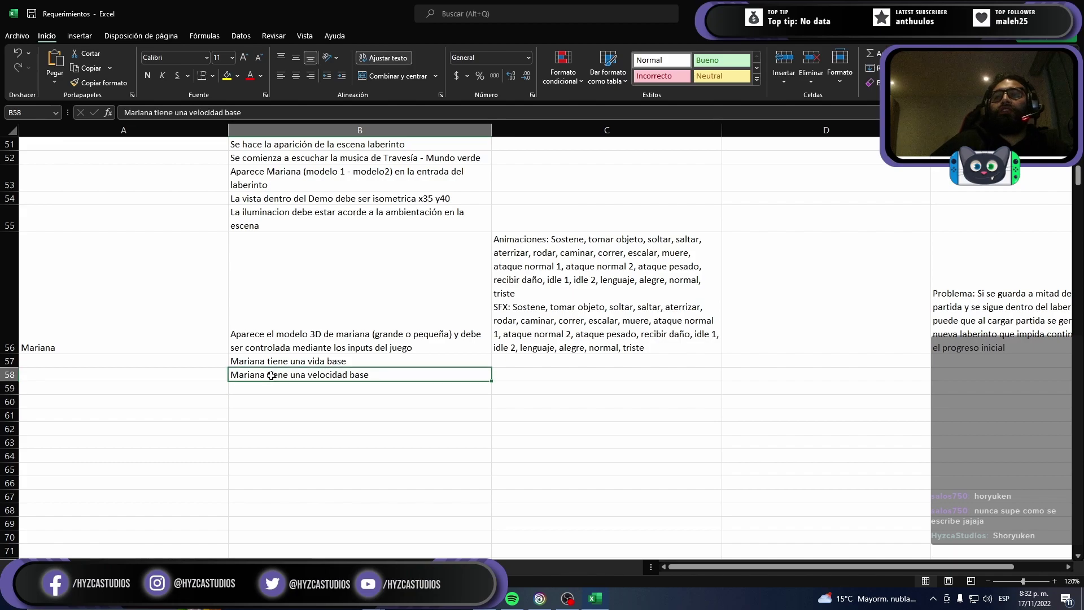
pyautogui.press('Up')
pyautogui.press('Down')
pyautogui.press('Up')
pyautogui.press('Up')
pyautogui.press('Down')
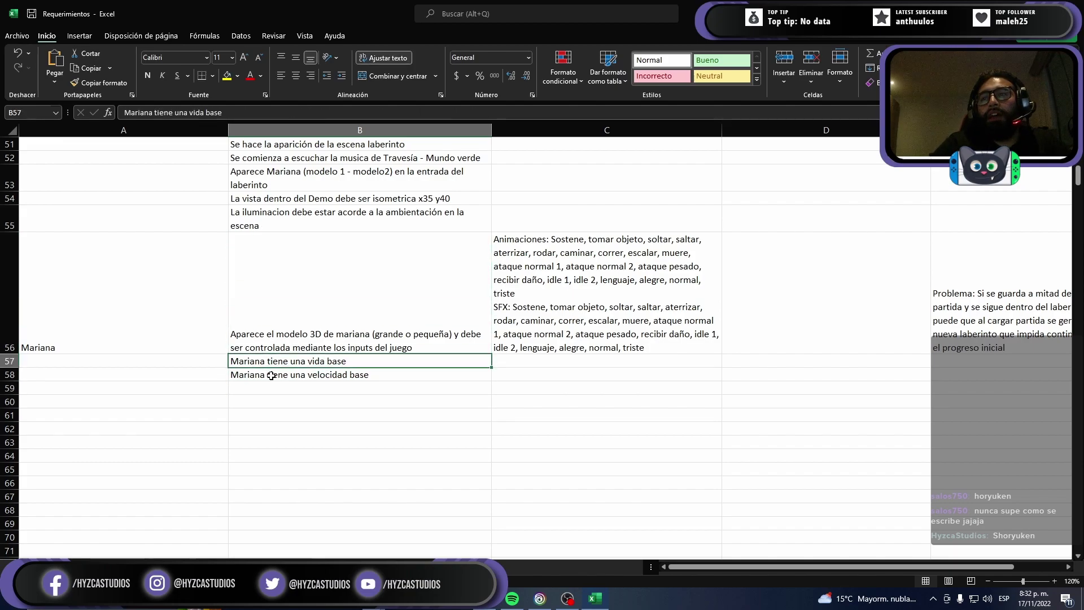
pyautogui.press('Down')
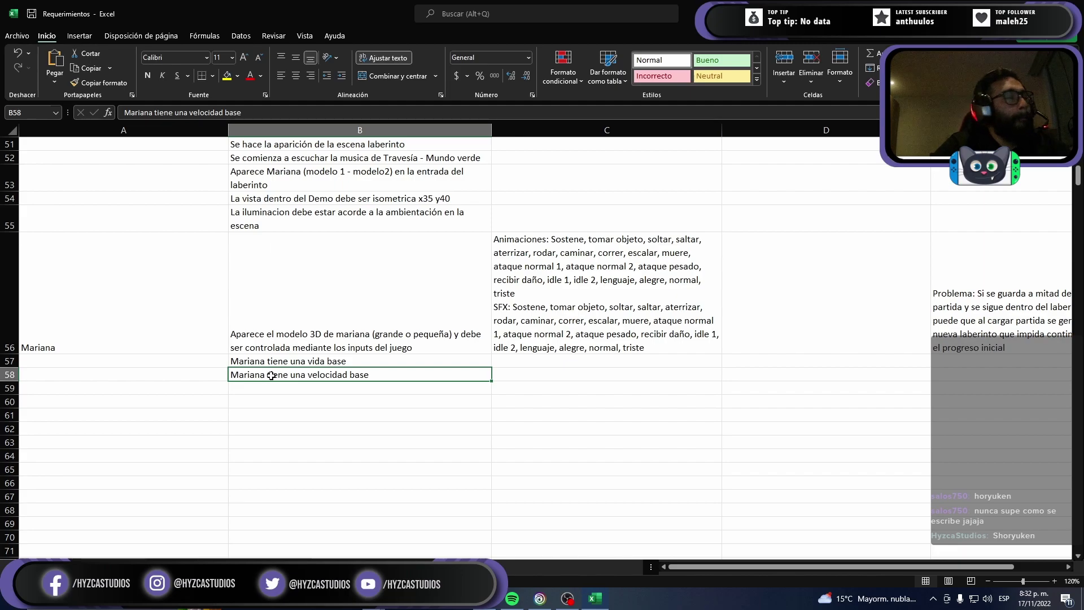
pyautogui.press('Down')
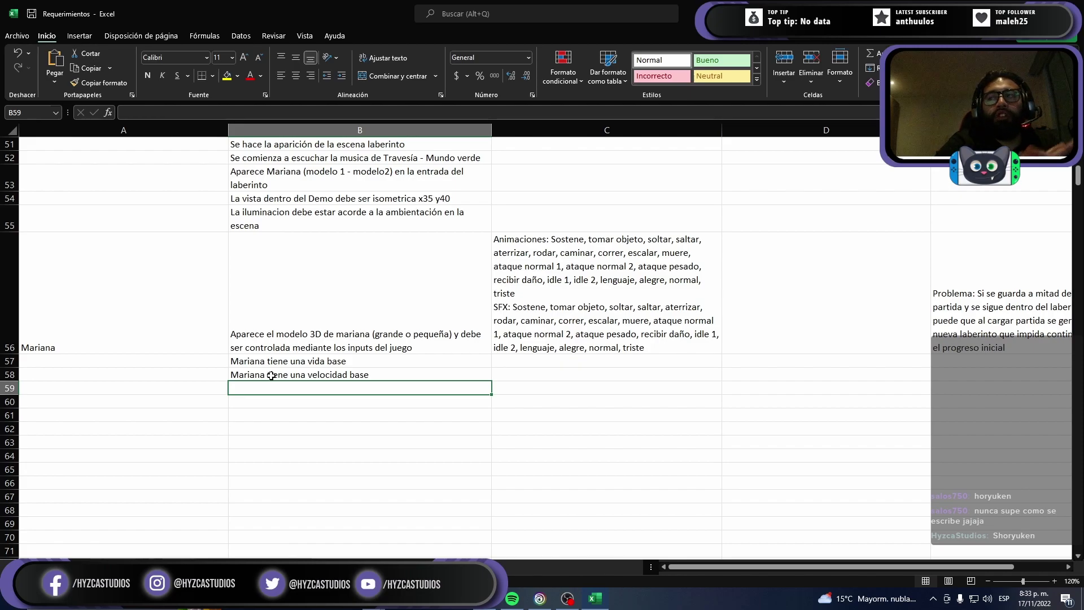
# Step: Label row 59 'Raku' and copy Mariana's description from B56 into B59
pyautogui.press('Left')
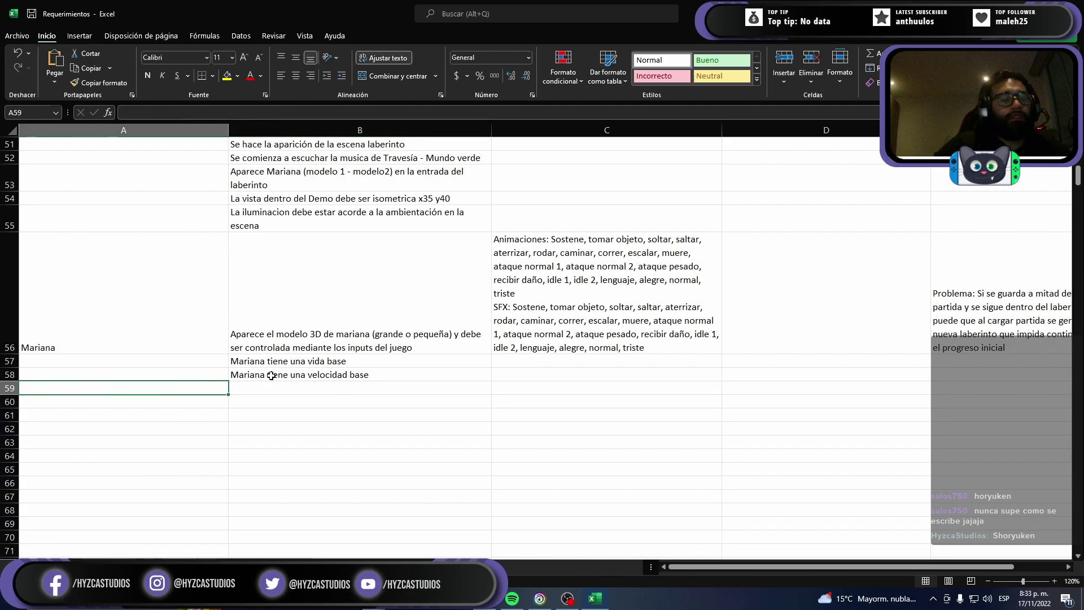
pyautogui.write('Raku')
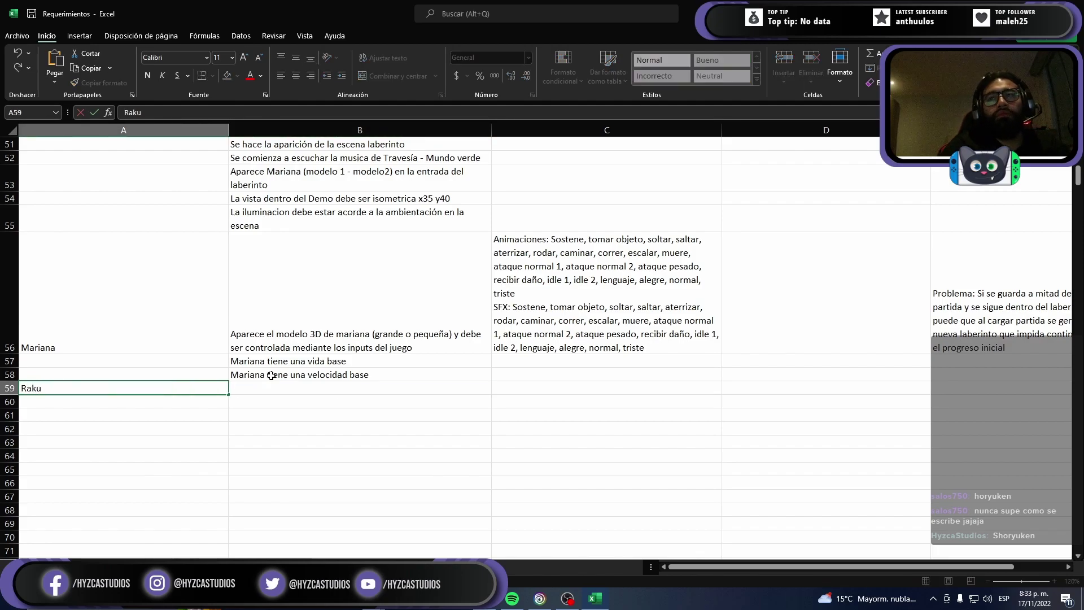
pyautogui.press('Return')
pyautogui.press('Up')
pyautogui.press('Right')
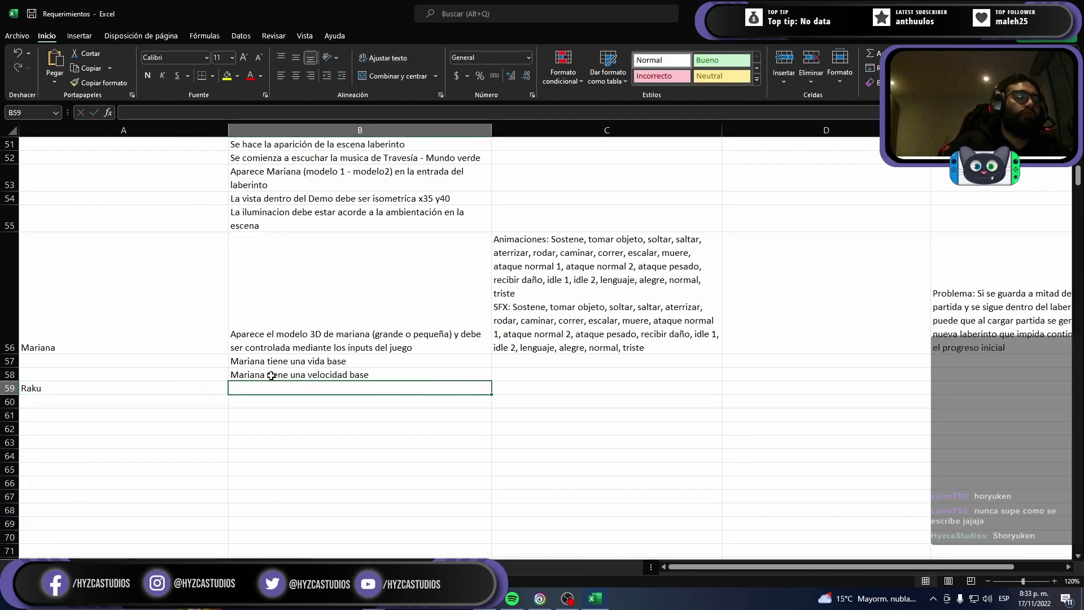
pyautogui.press('Up')
pyautogui.press('Up')
pyautogui.press('Up')
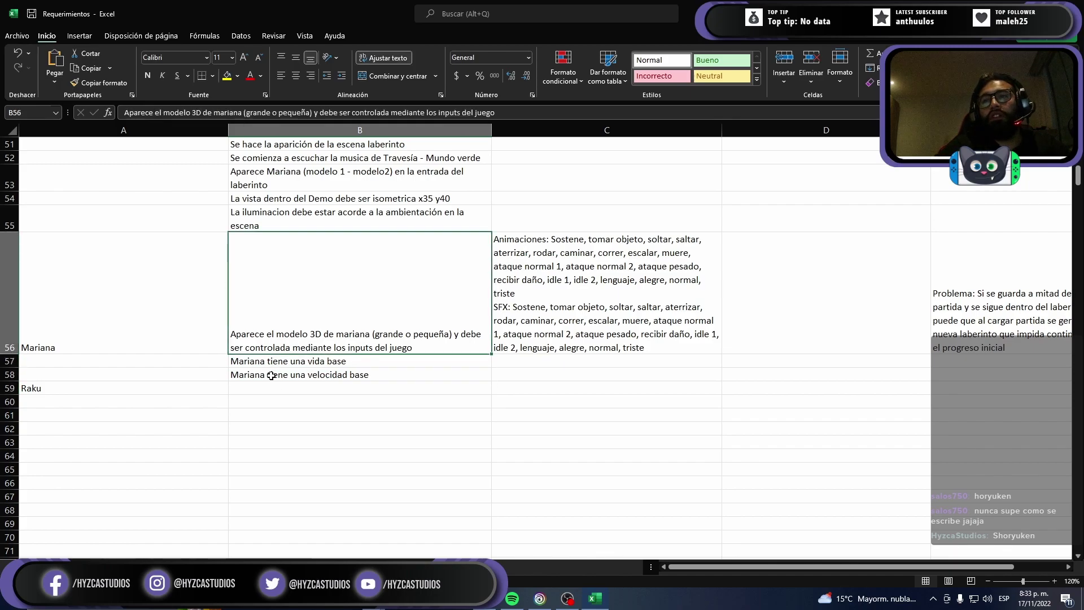
pyautogui.hotkey('ctrl', 'c')
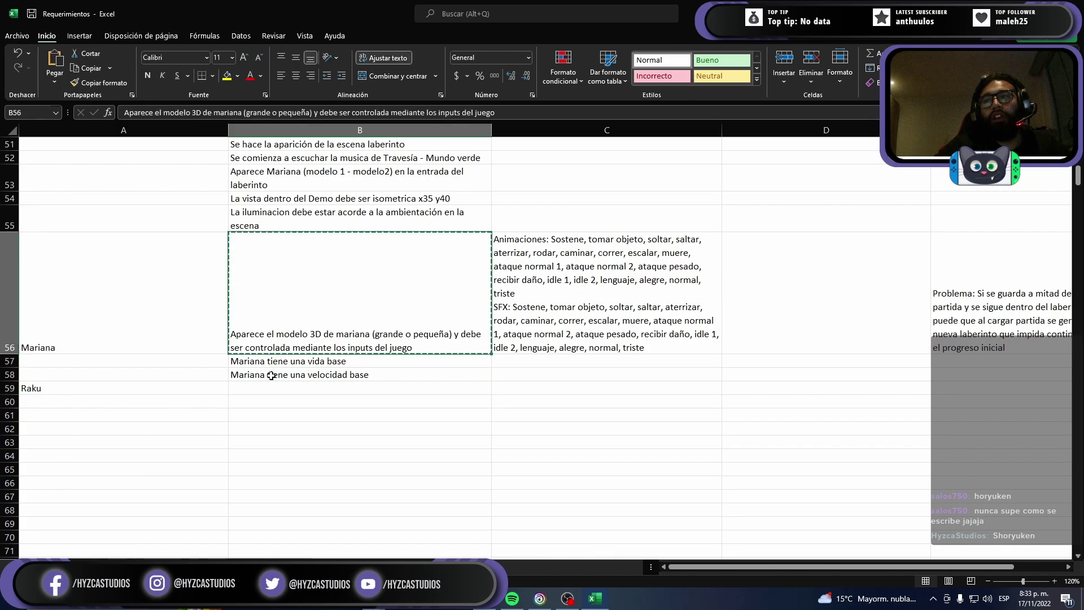
pyautogui.press('Down')
pyautogui.press('Down')
pyautogui.press('Down')
pyautogui.press('Return')
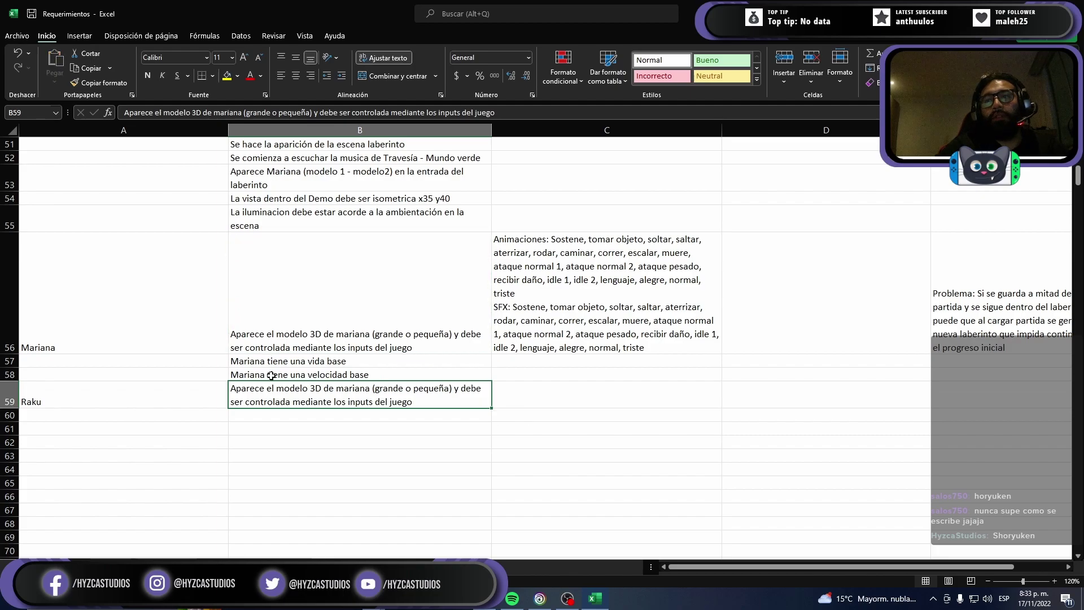
# Step: Rewrite B59 so Raku's 3D model 'debe seguir a Mariana en todo momento', fixing typos
pyautogui.press('F2')
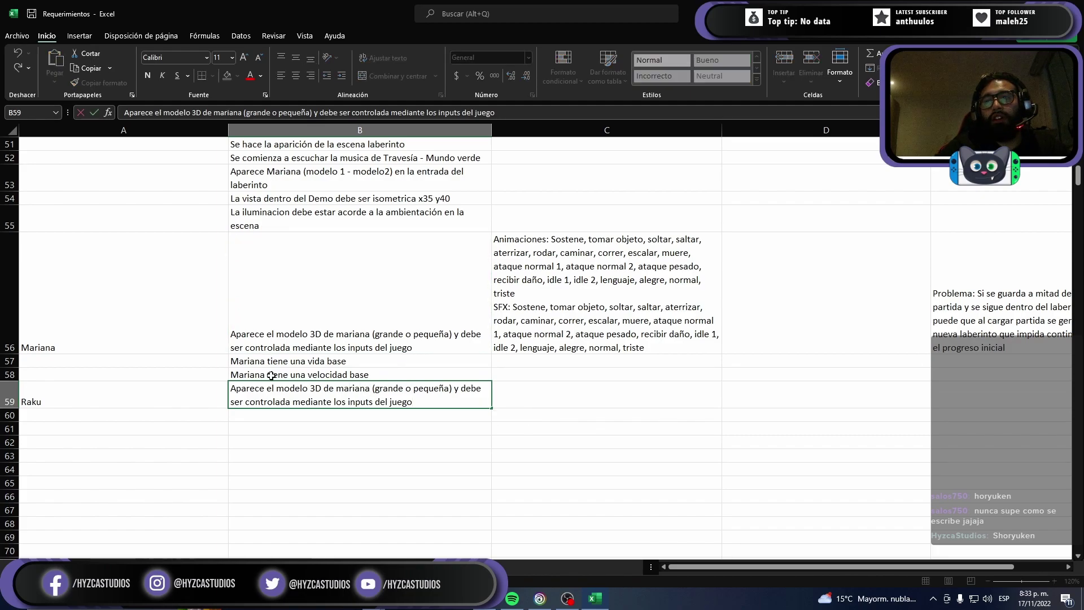
pyautogui.hotkey('shift', 'Right')
pyautogui.hotkey('shift', 'Right')
pyautogui.hotkey('shift', 'Right')
pyautogui.hotkey('shift', 'Right')
pyautogui.hotkey('shift', 'Right')
pyautogui.hotkey('shift', 'Right')
pyautogui.hotkey('shift', 'Right')
pyautogui.hotkey('shift', 'Right')
pyautogui.hotkey('shift', 'Right')
pyautogui.hotkey('shift', 'Right')
pyautogui.hotkey('shift', 'Right')
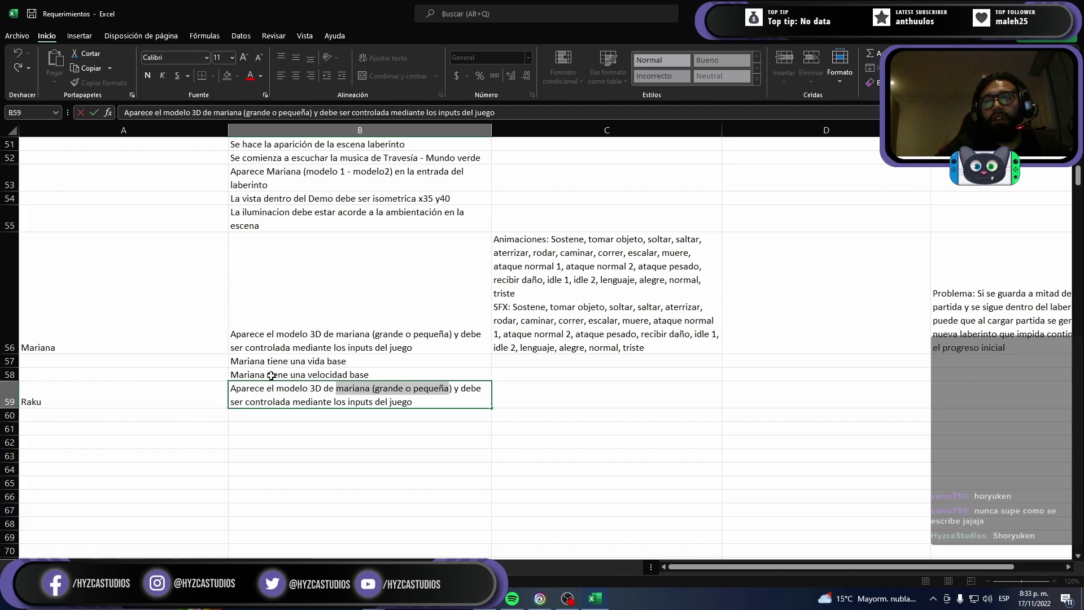
pyautogui.hotkey('shift', 'Right')
pyautogui.write('Raku')
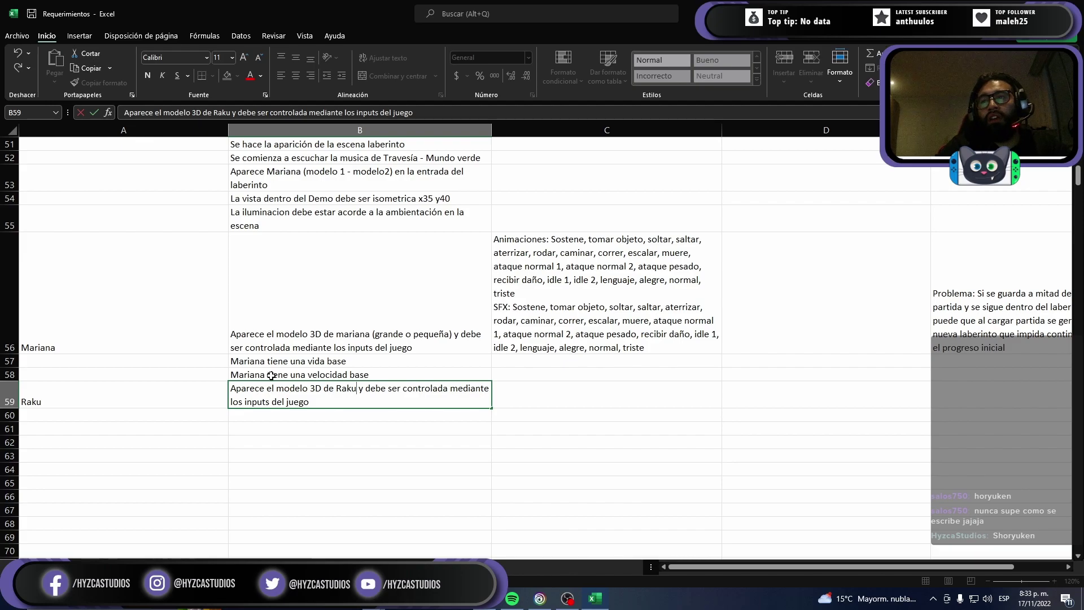
pyautogui.hotkey('ctrl', 'shift', 'End')
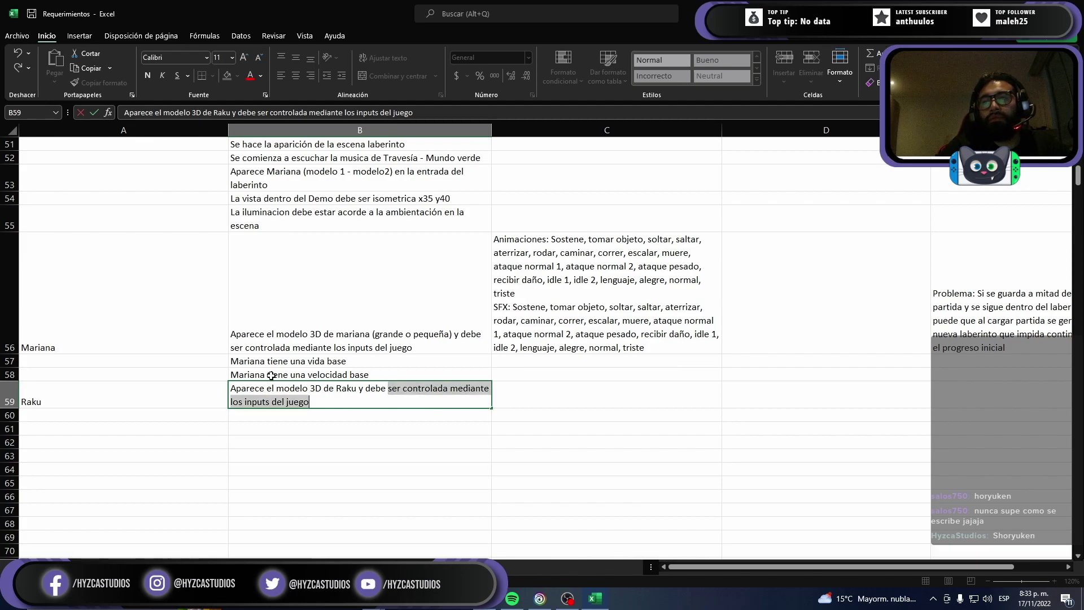
pyautogui.write('sehgu')
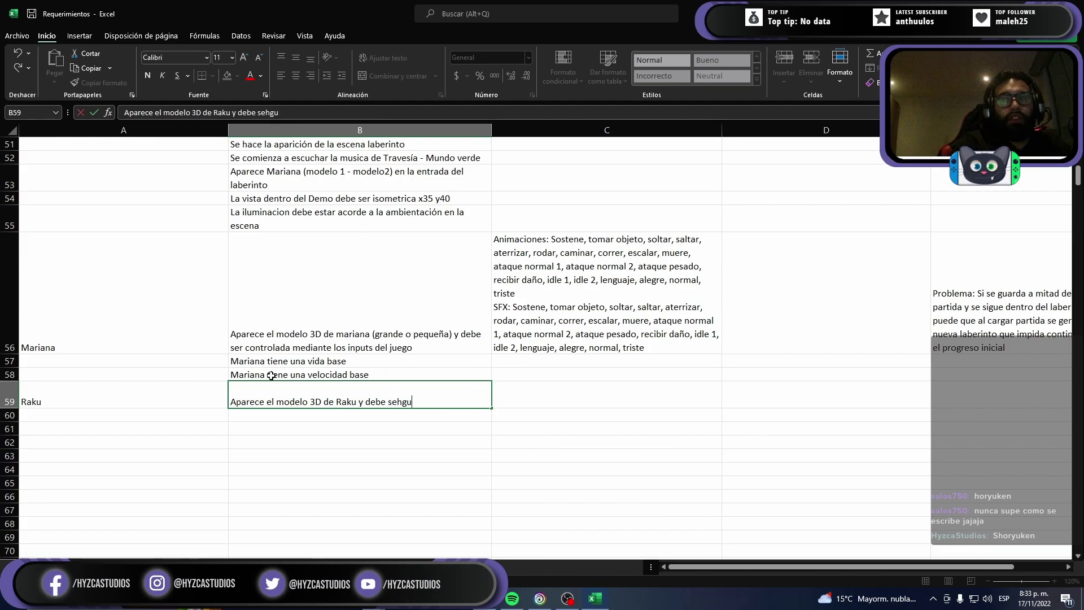
pyautogui.press('BackSpace')
pyautogui.press('BackSpace')
pyautogui.write('guit')
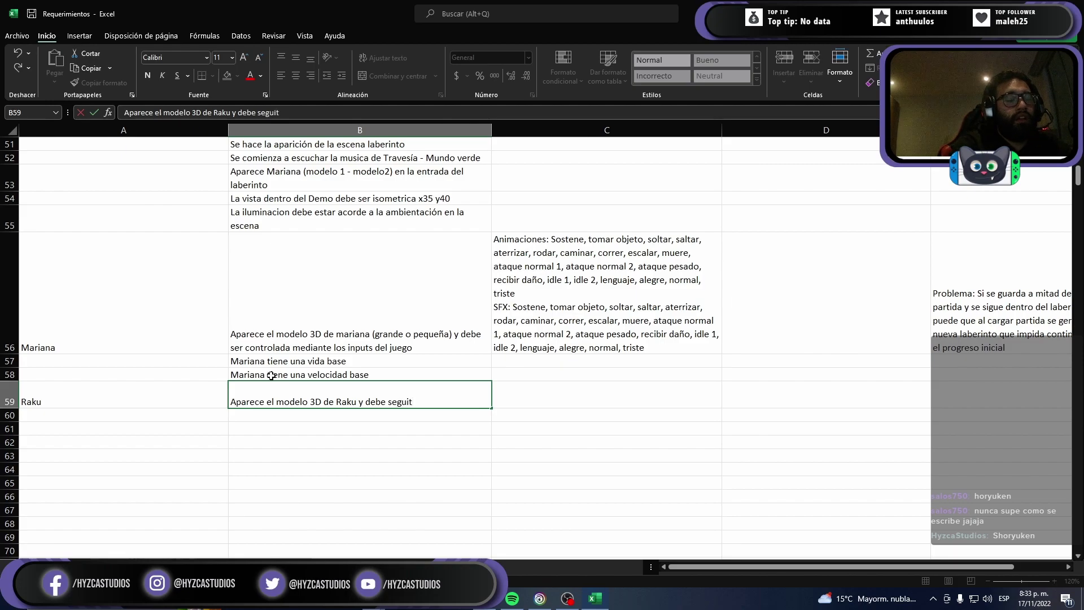
pyautogui.press('BackSpace')
pyautogui.write('r a mari')
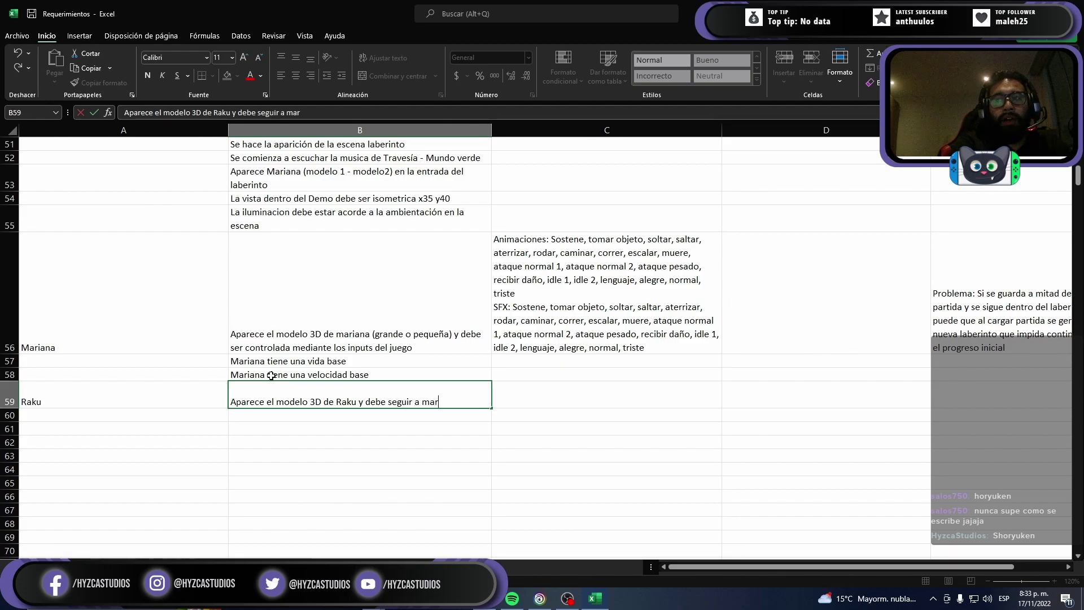
pyautogui.write('ana')
pyautogui.press('BackSpace')
pyautogui.press('BackSpace')
pyautogui.press('BackSpace')
pyautogui.write('Mariana en')
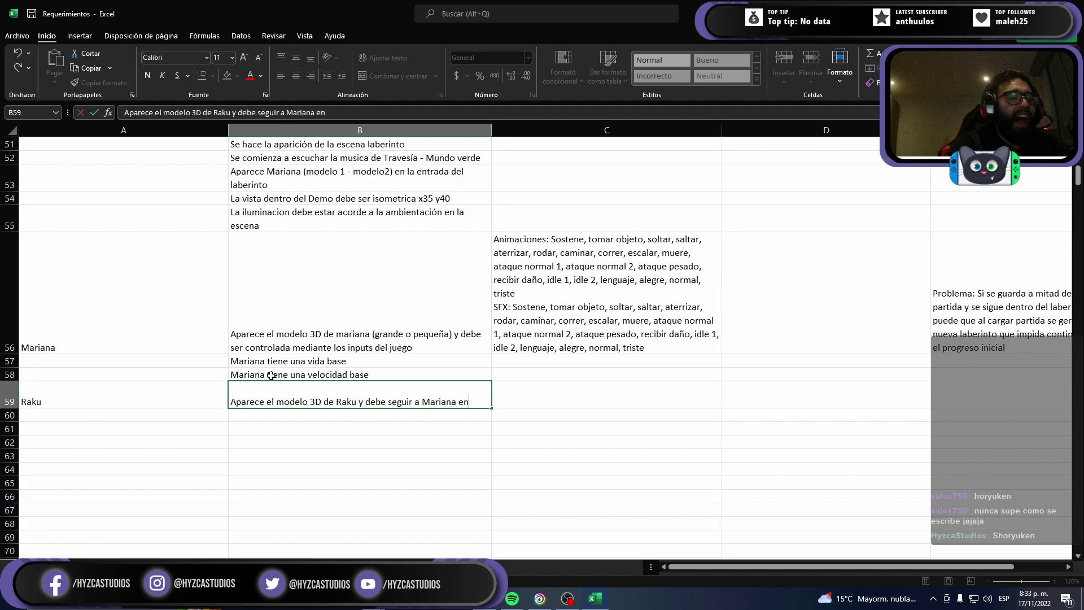
pyautogui.write(' todo momento')
pyautogui.press('Return')
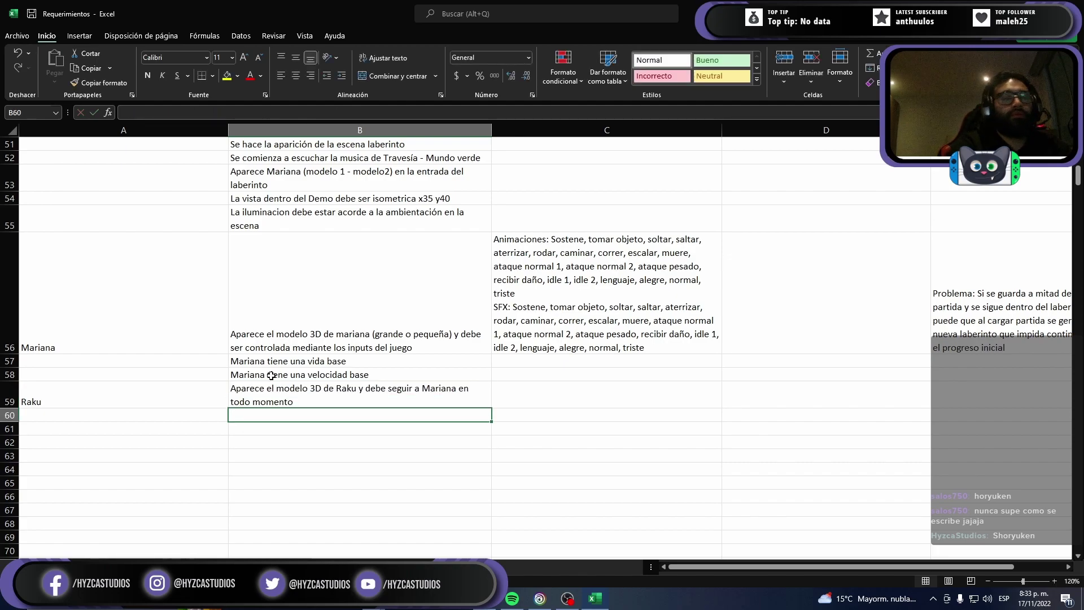
pyautogui.press('Up')
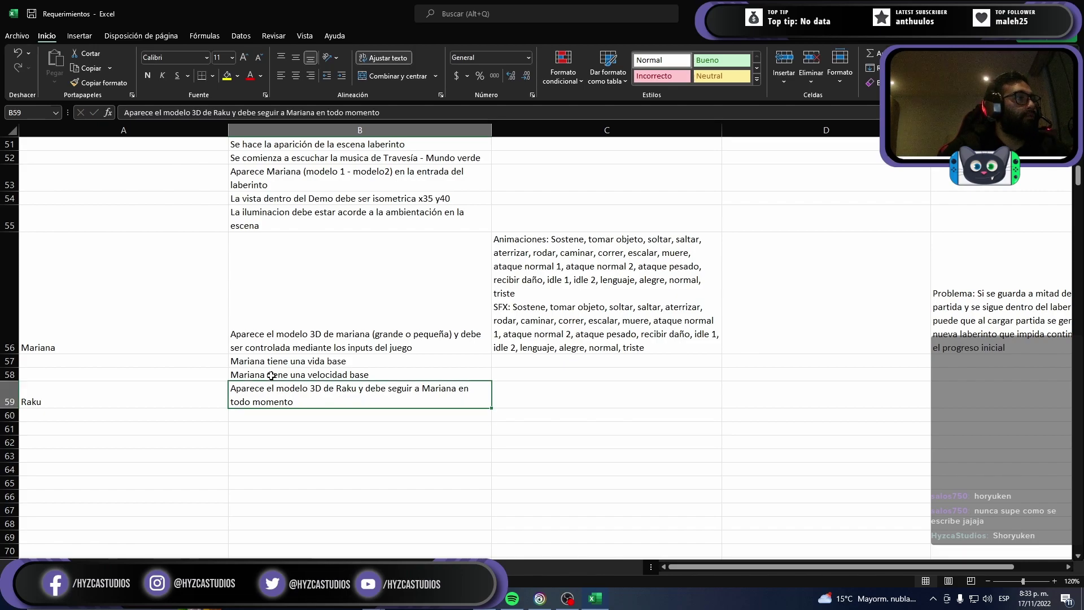
pyautogui.press('Right')
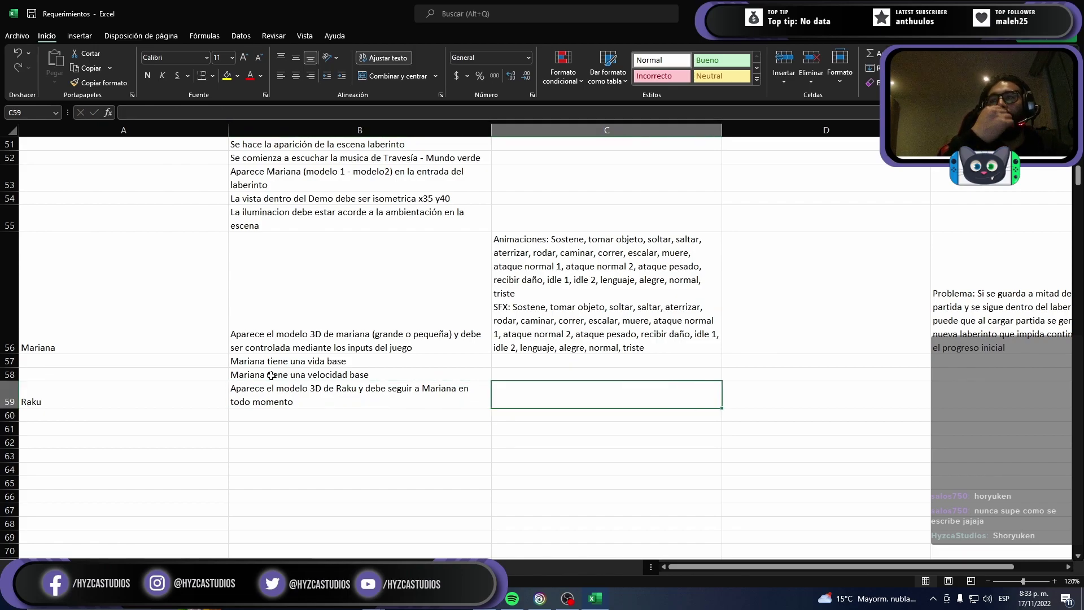
pyautogui.hotkey('alt', 'Tab')
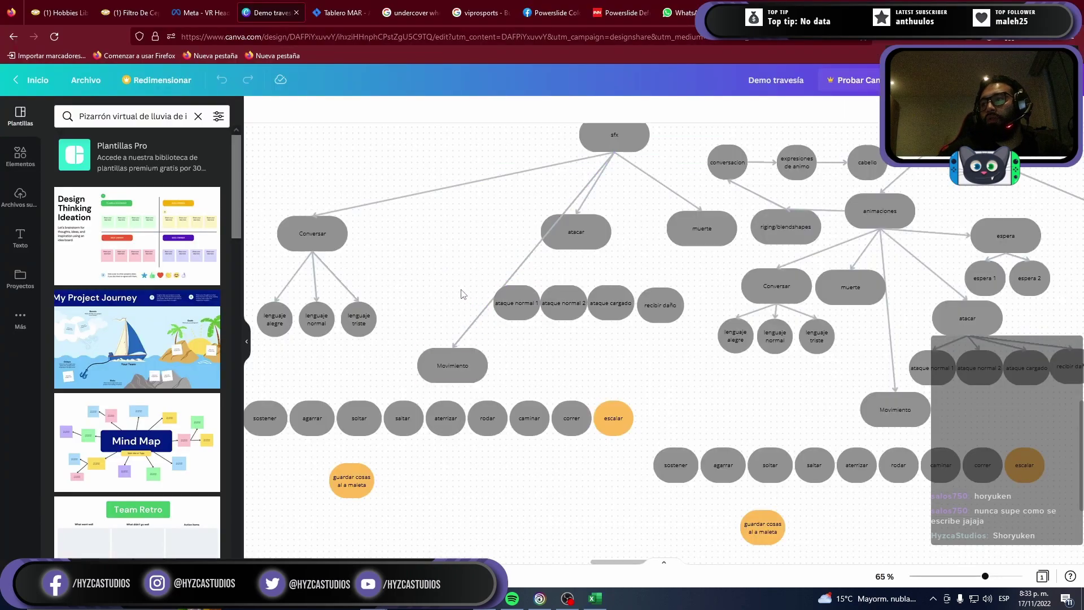
pyautogui.scroll(2, 476, 357)
pyautogui.scroll(1, 476, 357)
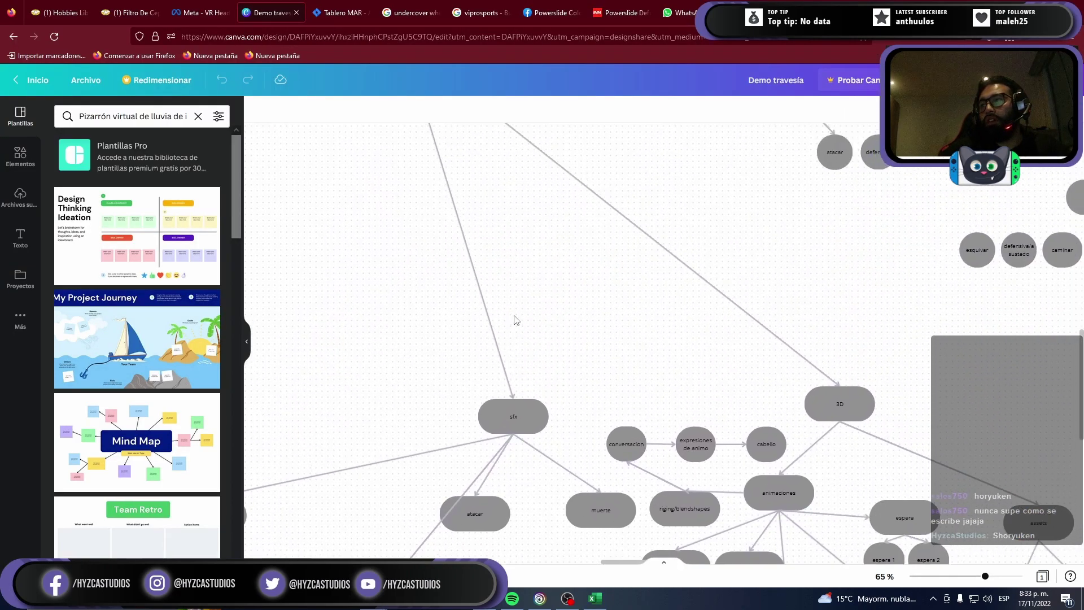
pyautogui.scroll(-5, 613, 497)
pyautogui.hscroll(-3, 613, 559)
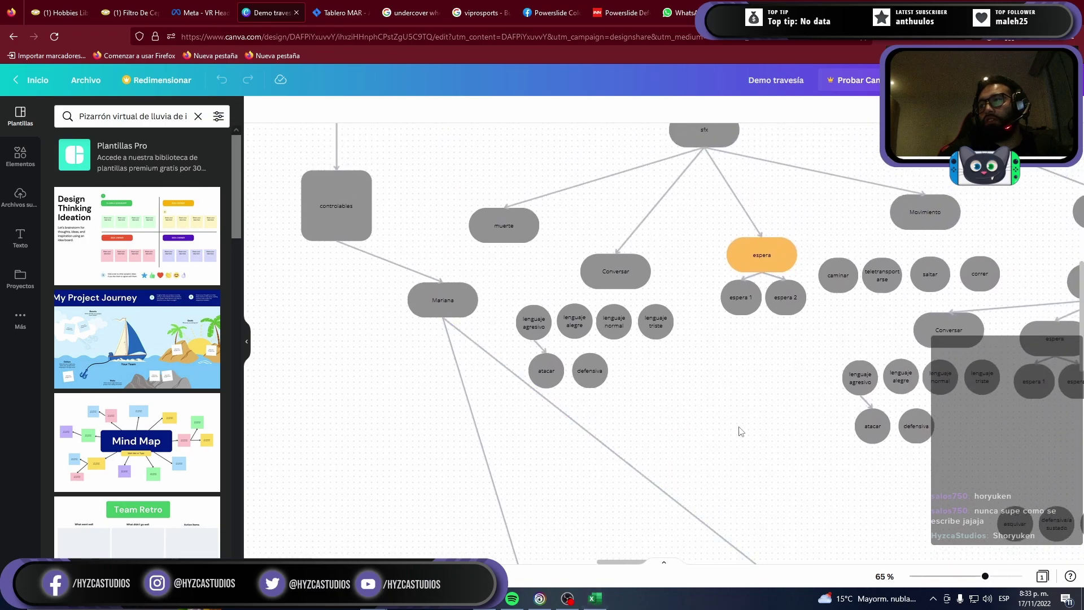
pyautogui.moveTo(740, 431); pyautogui.dragTo(561, 520)
pyautogui.scroll(-1, 561, 521)
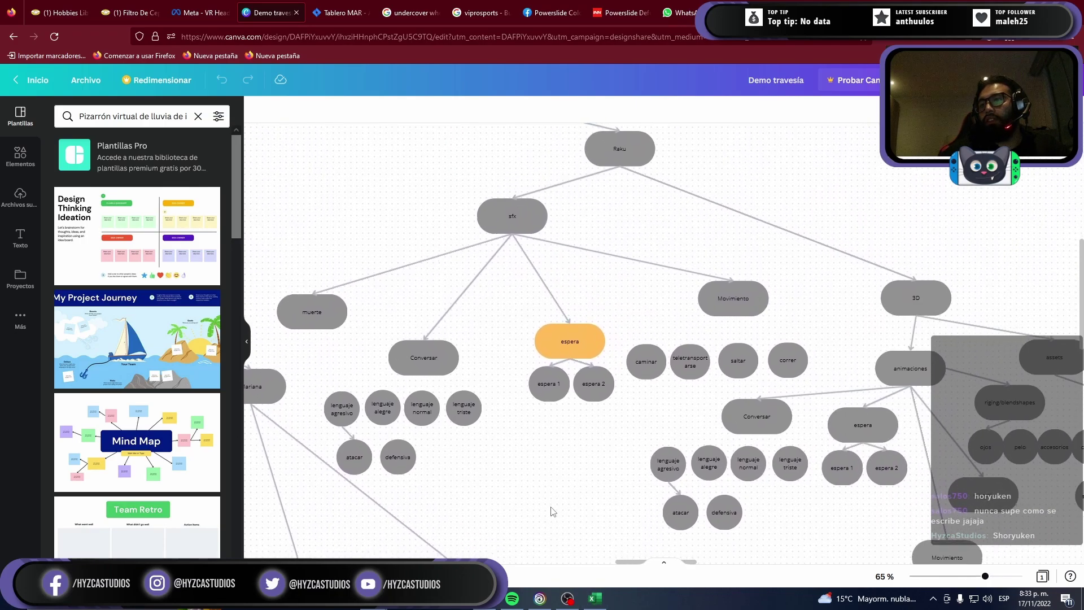
pyautogui.hscroll(1, 553, 513)
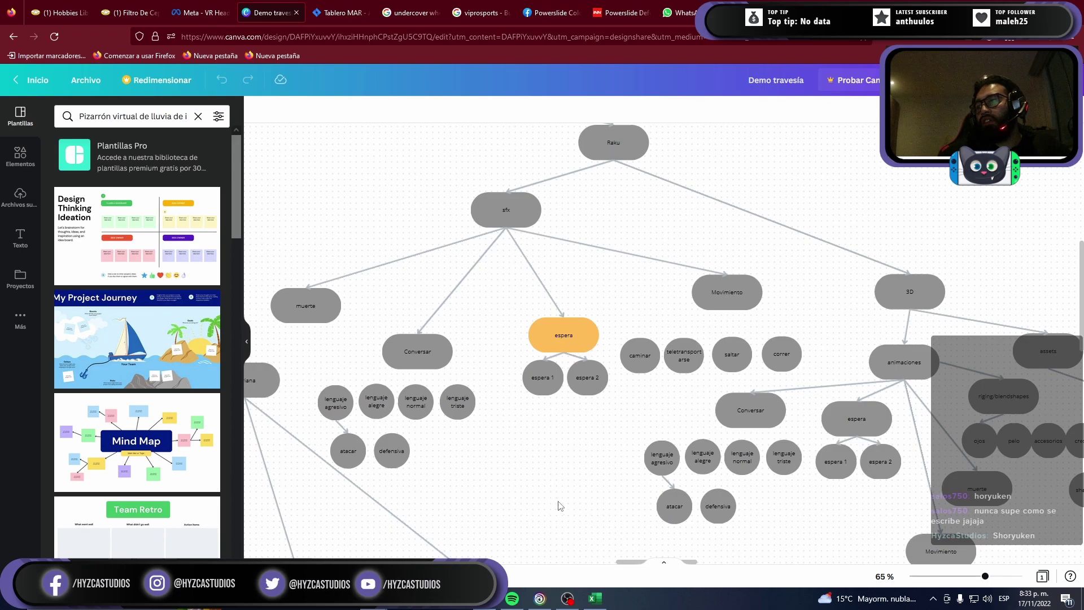
pyautogui.moveTo(557, 503); pyautogui.dragTo(394, 389)
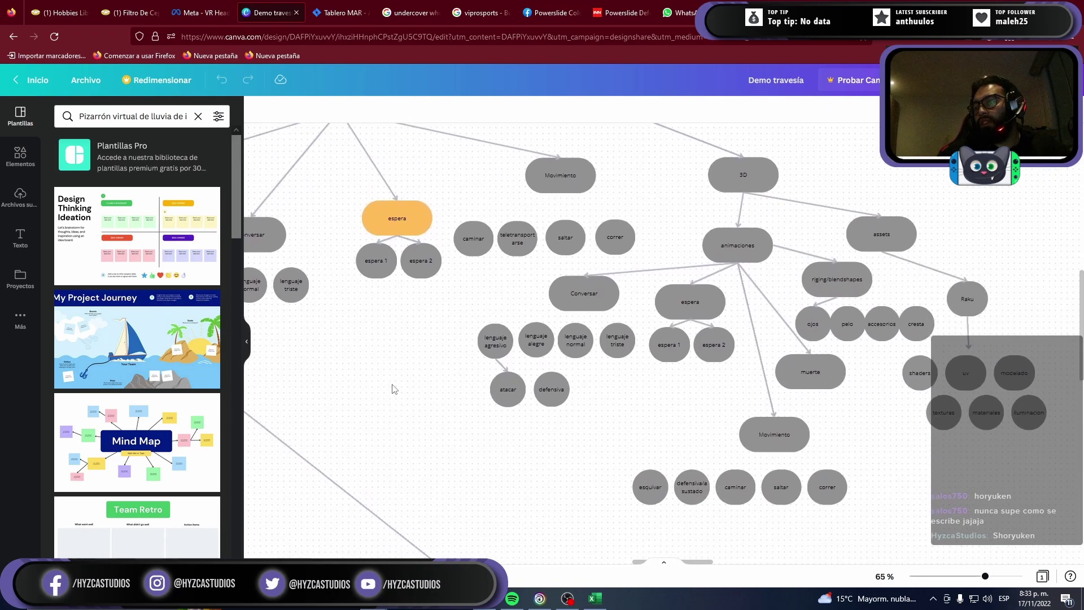
pyautogui.moveTo(399, 387); pyautogui.dragTo(452, 420)
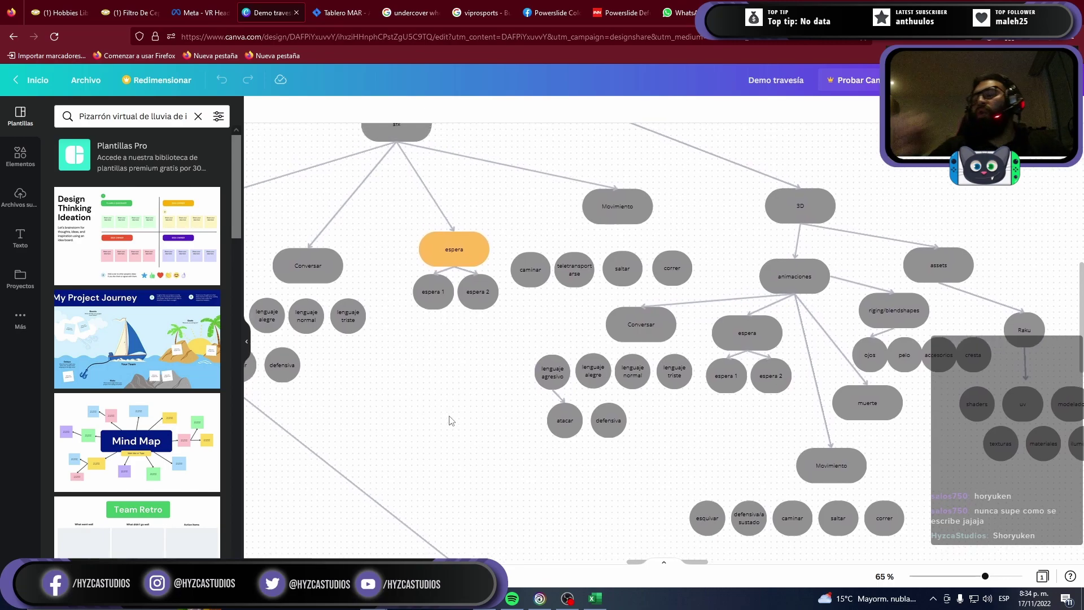
pyautogui.hotkey('alt', 'Tab')
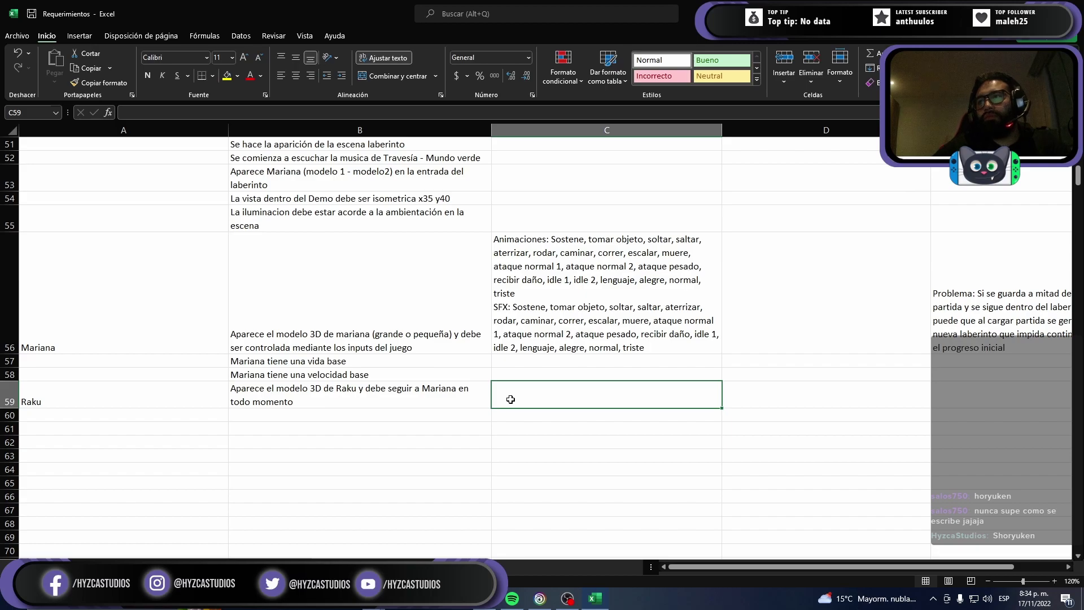
# Step: Begin Raku's C59 entry with the 'Animaicones' heading, then go back in the browser
pyautogui.doubleClick(512, 402)
pyautogui.write('A')
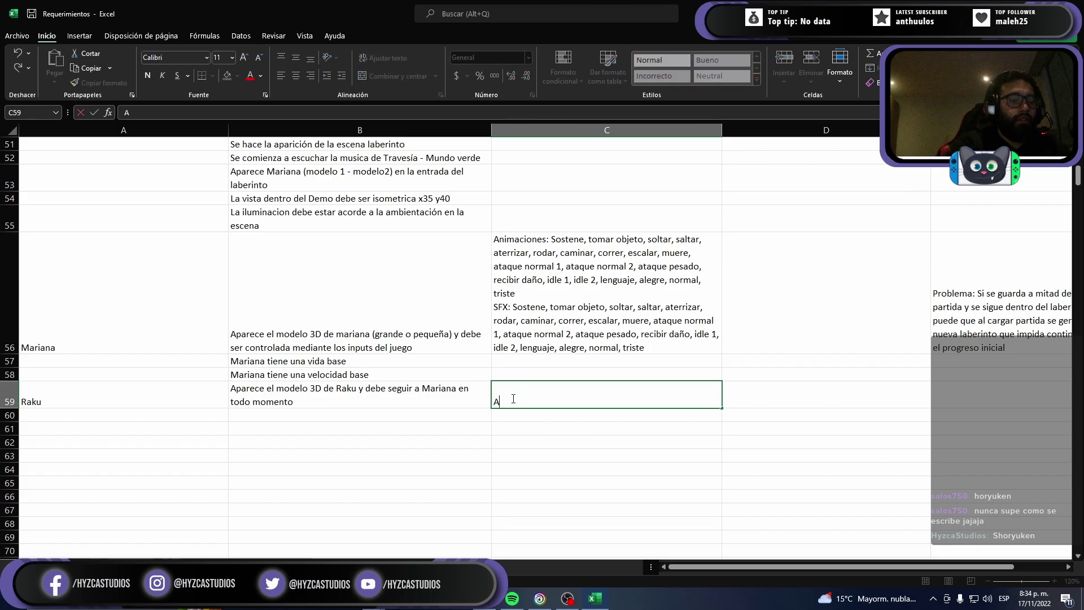
pyautogui.write('niuma')
pyautogui.press('BackSpace')
pyautogui.press('BackSpace')
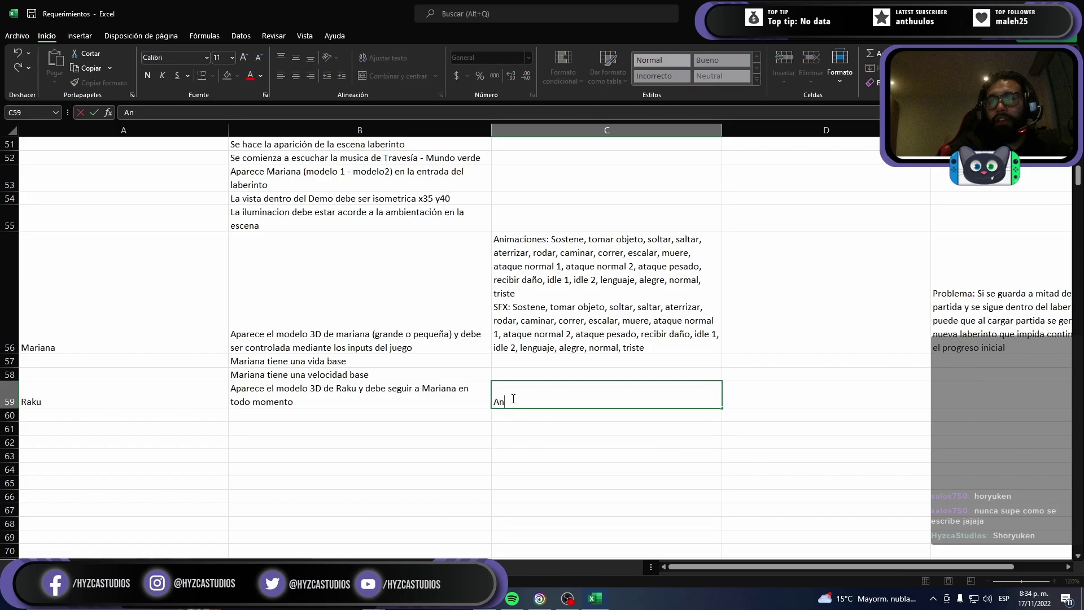
pyautogui.write('imaicones:')
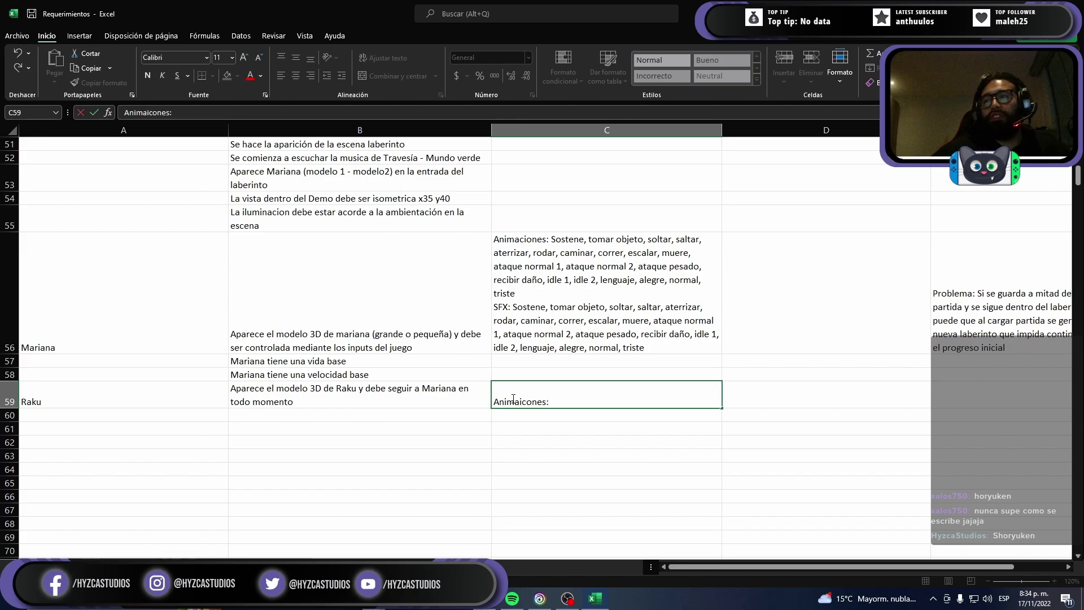
pyautogui.hotkey('alt', 'Tab')
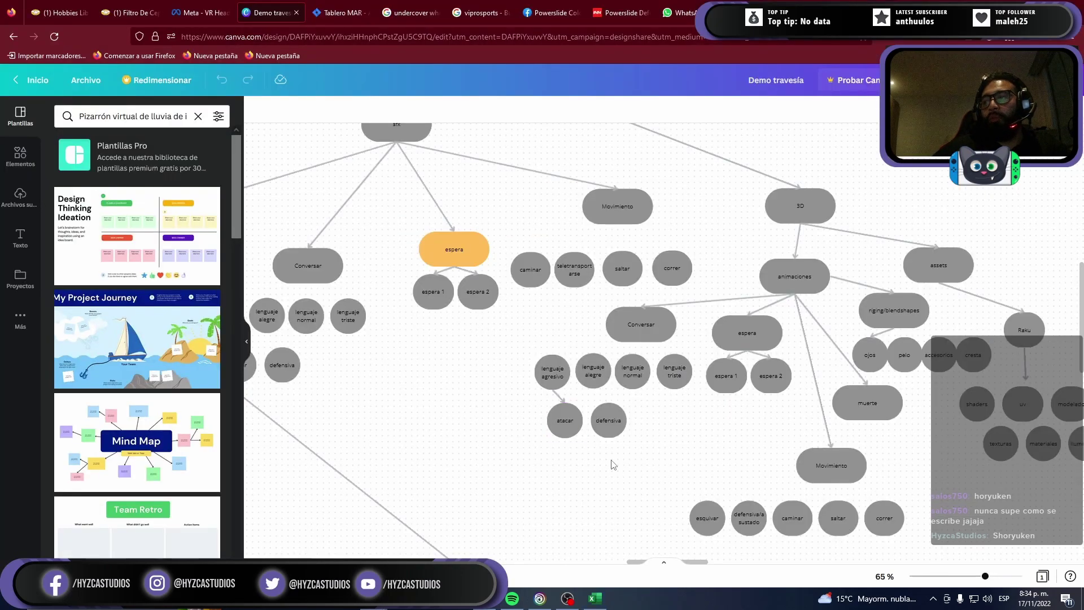
pyautogui.hotkey('alt', 'Left')
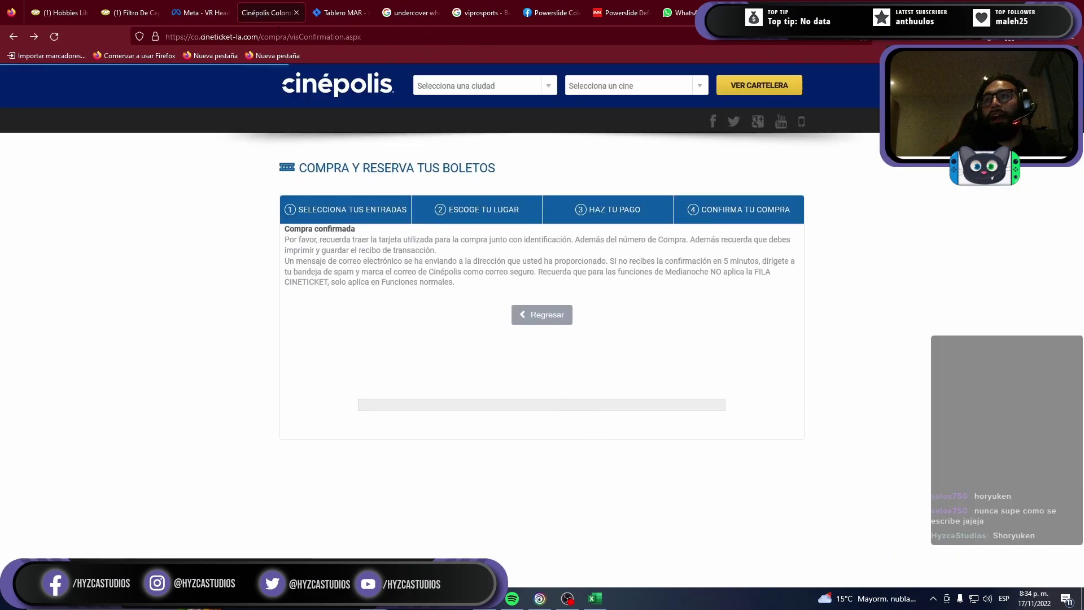
pyautogui.click(218, 11)
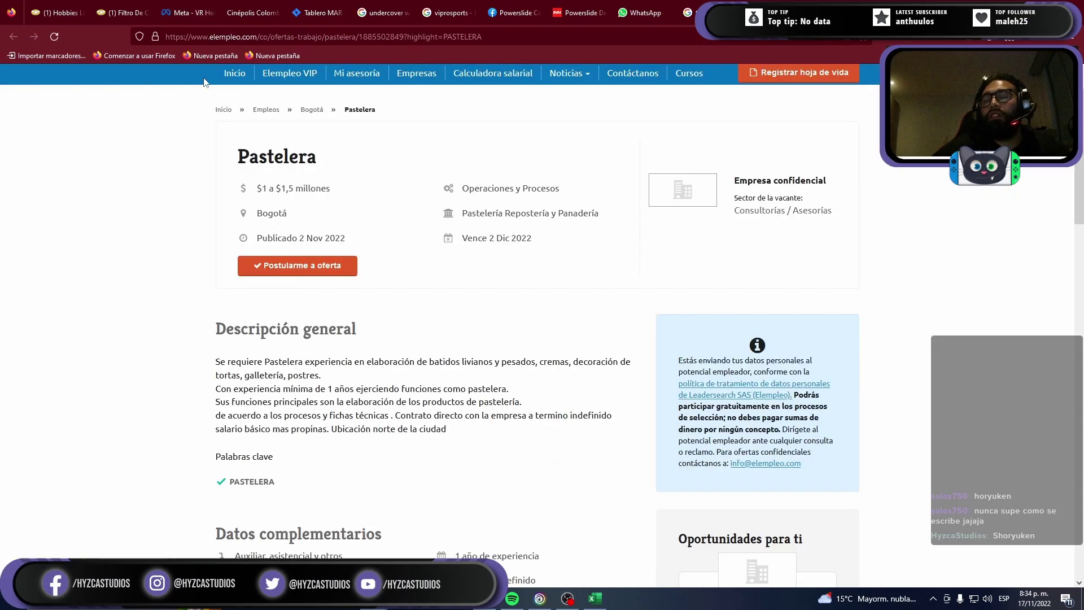
pyautogui.click(183, 17)
pyautogui.click(242, 18)
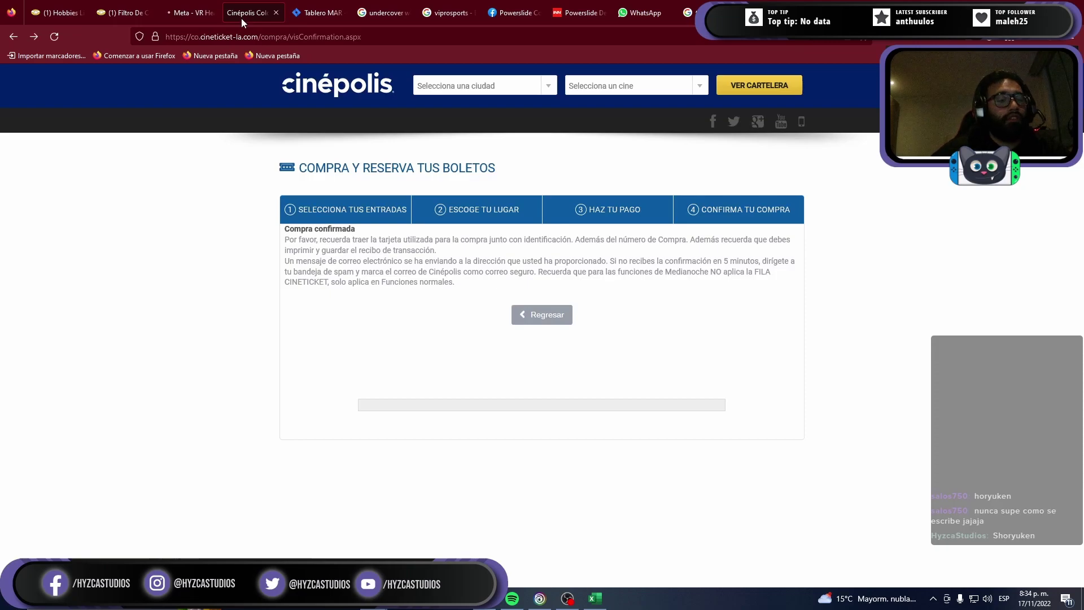
pyautogui.hotkey('ctrl', 'Tab')
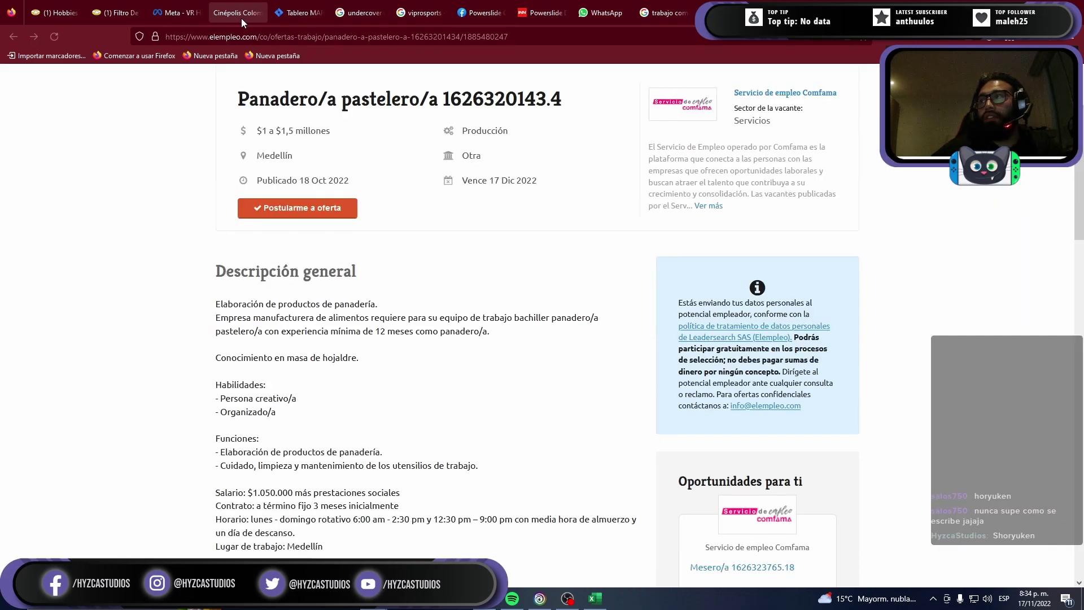
pyautogui.hotkey('ctrl', 'shift', 'Tab')
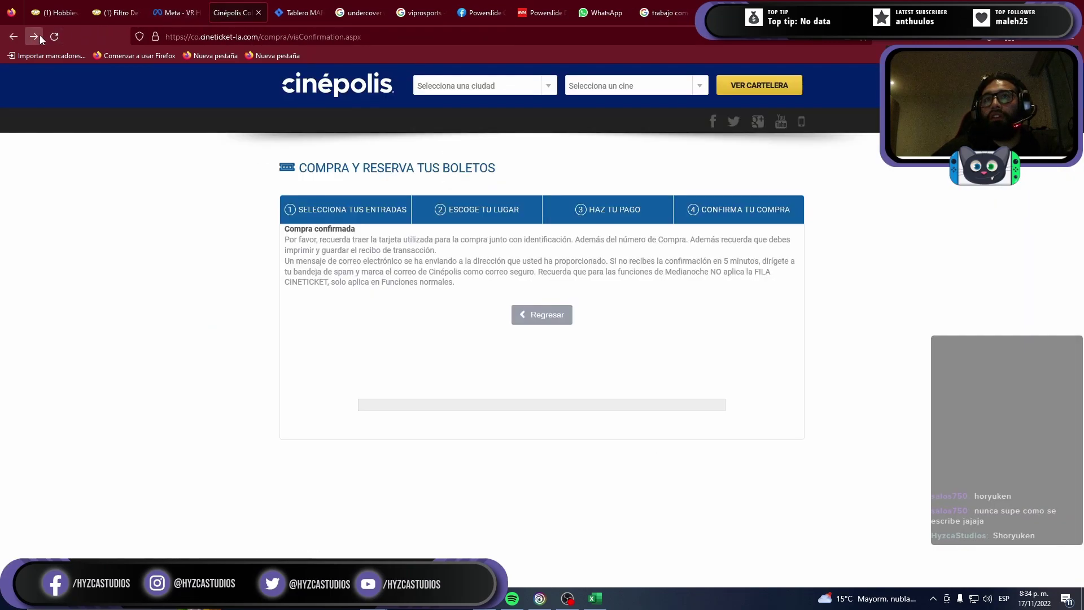
pyautogui.click(39, 36)
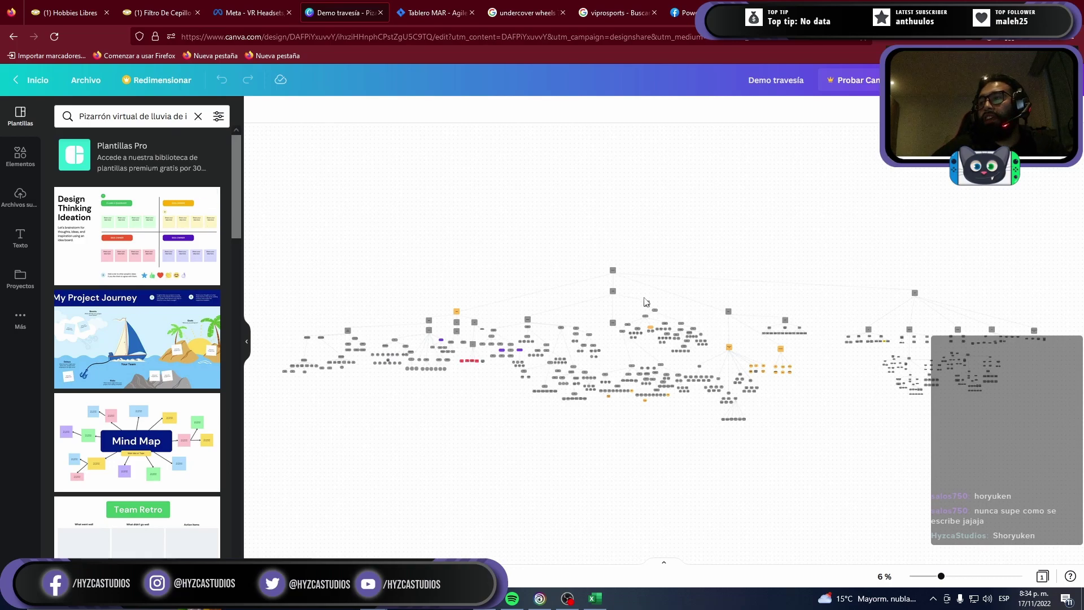
# Step: Zoom the canvas to 78% and pan to Raku's 3D branch with animaciones, riging/blendshapes and assets
pyautogui.scroll(5, 657, 335)
pyautogui.scroll(3, 649, 293)
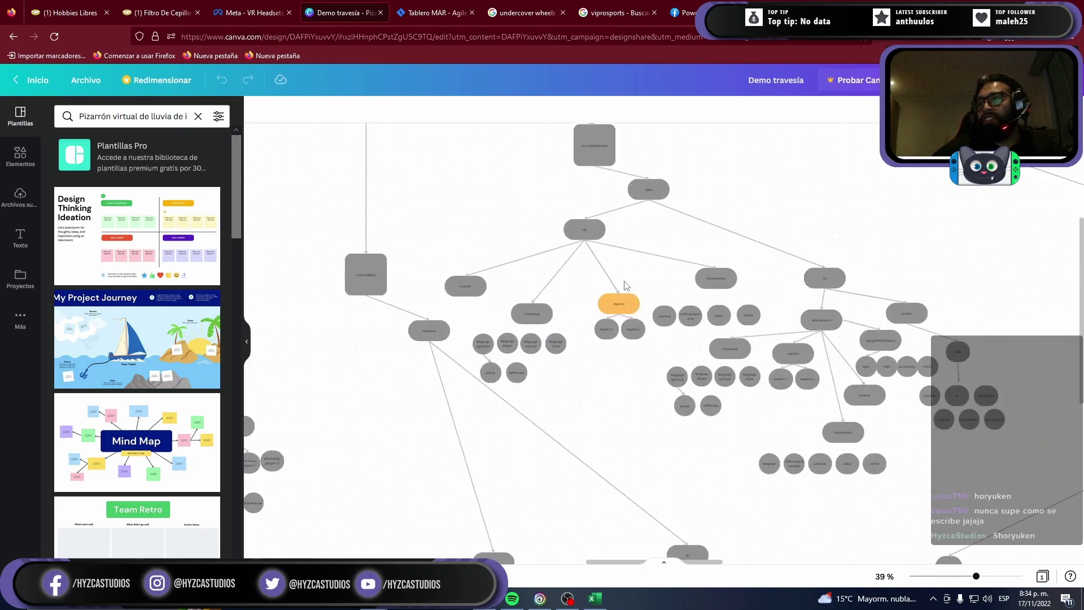
pyautogui.scroll(1, 639, 239)
pyautogui.scroll(1, 640, 236)
pyautogui.scroll(2, 641, 236)
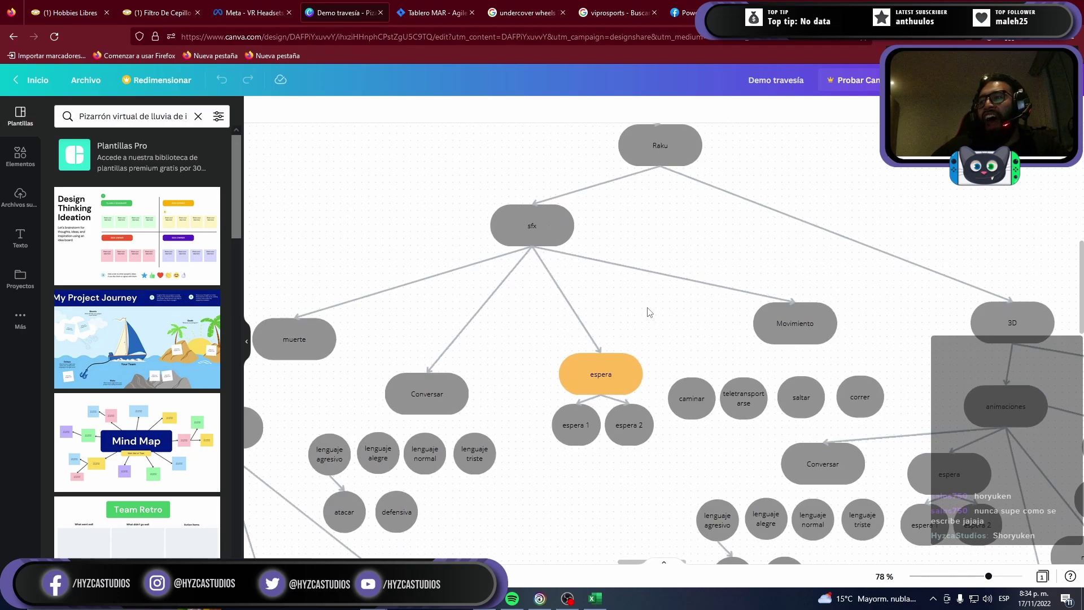
pyautogui.scroll(-2, 566, 213)
pyautogui.hscroll(1, 566, 213)
pyautogui.scroll(-2, 561, 399)
pyautogui.hscroll(2, 509, 338)
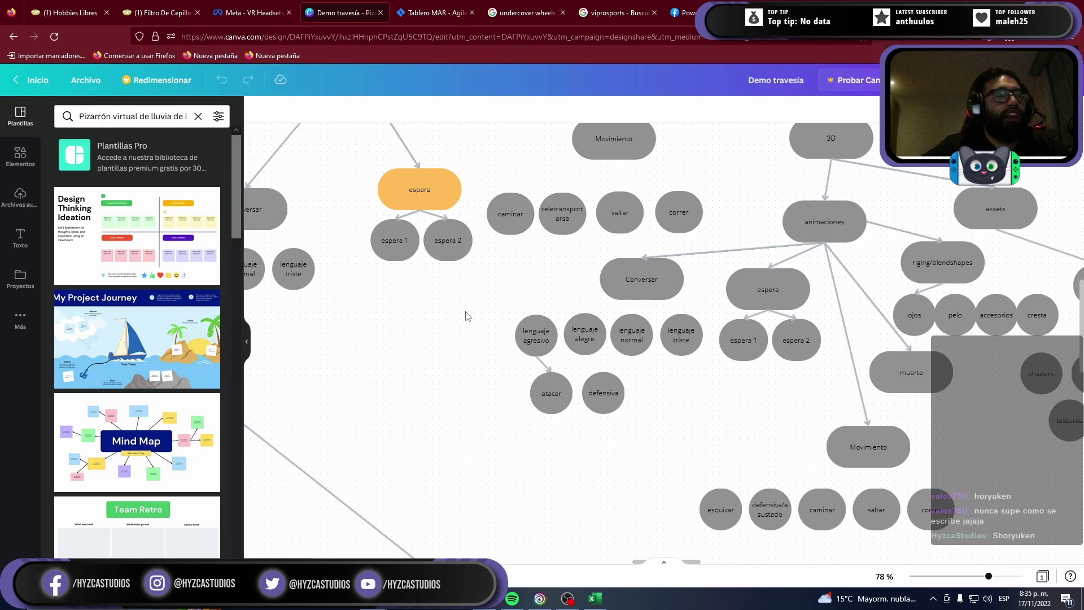
pyautogui.scroll(1, 509, 316)
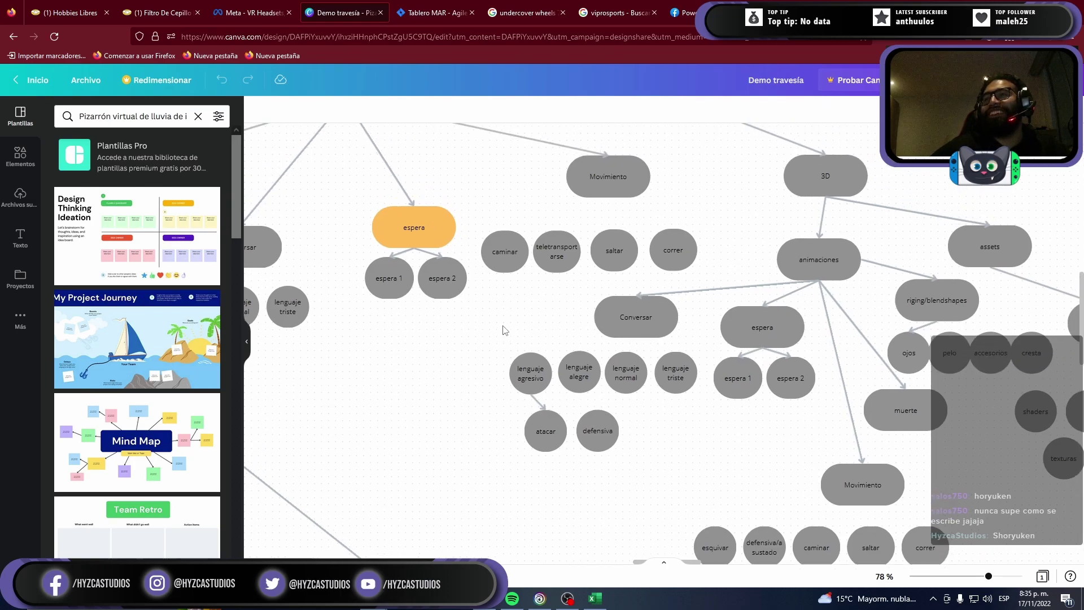
pyautogui.moveTo(505, 330); pyautogui.dragTo(636, 459)
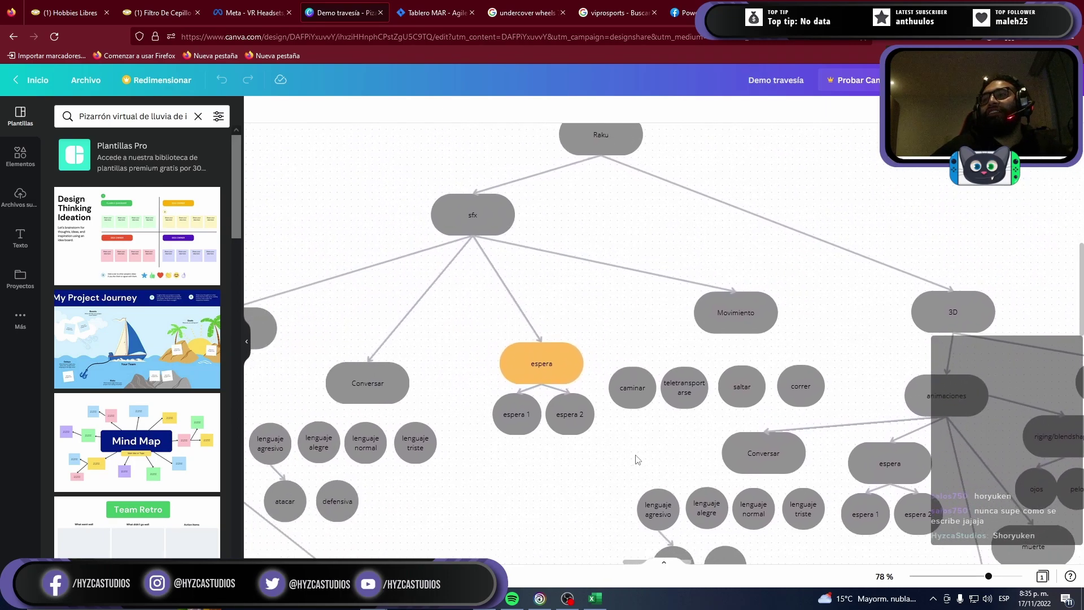
pyautogui.moveTo(636, 460)
pyautogui.mouseDown()
pyautogui.moveTo(520, 346)
pyautogui.moveTo(392, 294)
pyautogui.mouseUp()
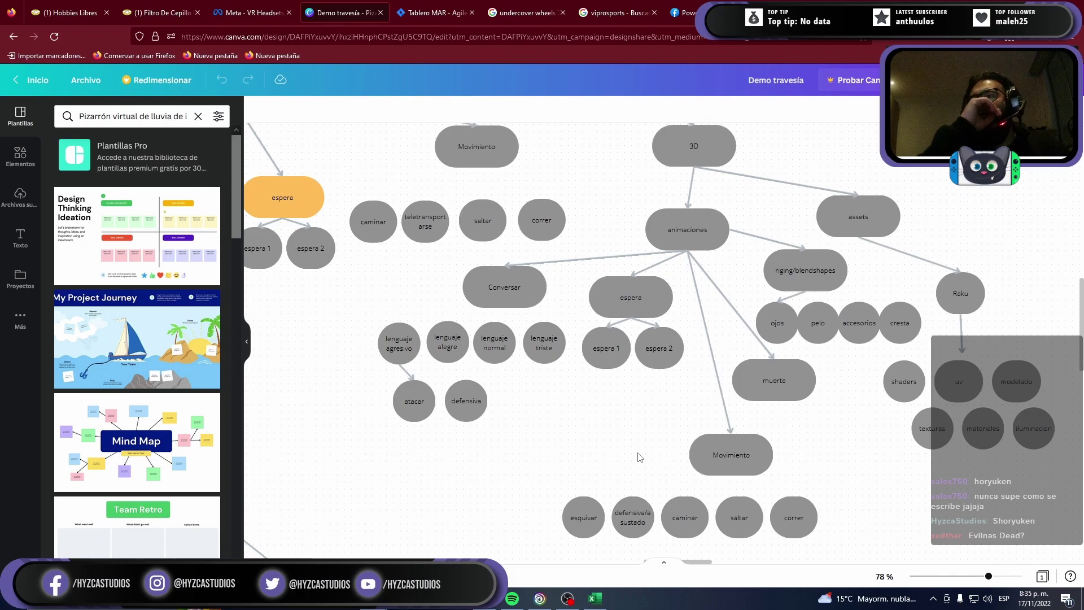
# Step: Type 'Muerte, idle 1, idle 2' after 'Animaicones:' in C59, checking Raku's animations in the mind map
pyautogui.hotkey('alt', 'Tab')
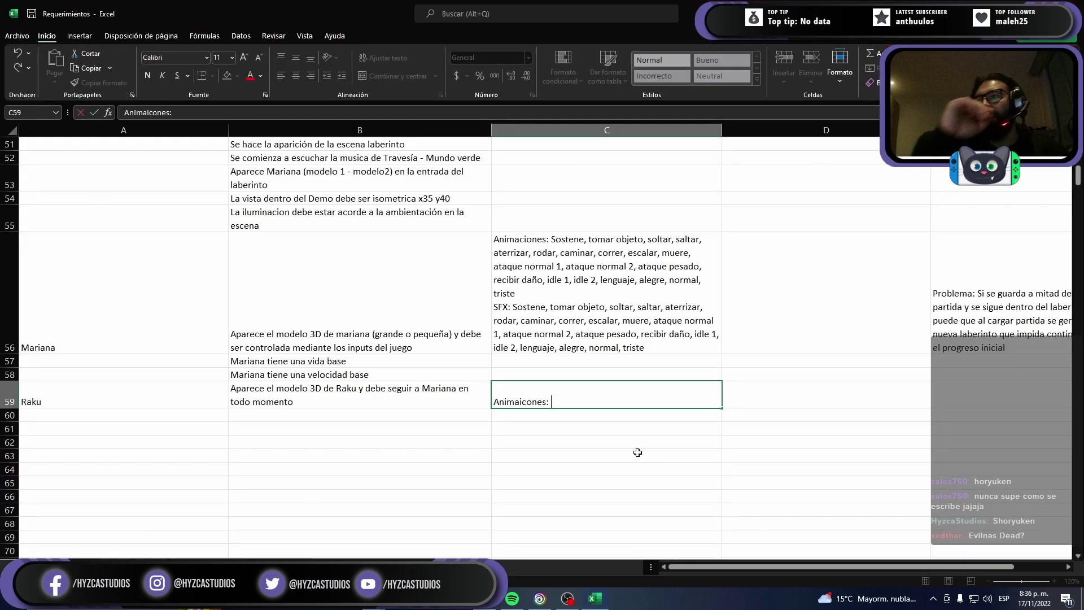
pyautogui.hotkey('alt', 'Tab')
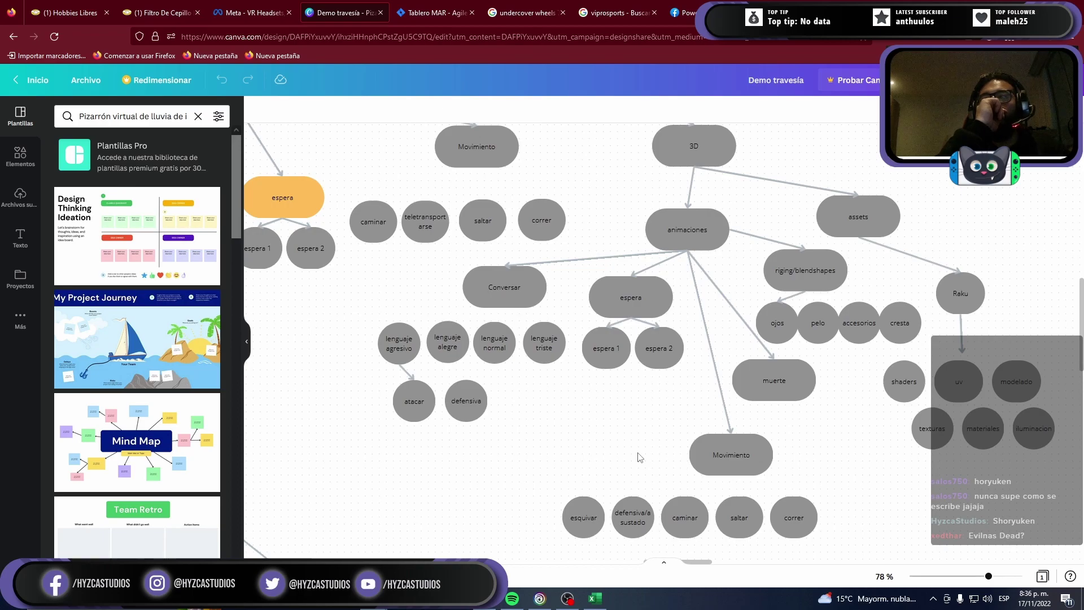
pyautogui.hotkey('alt', 'Tab')
pyautogui.write('M')
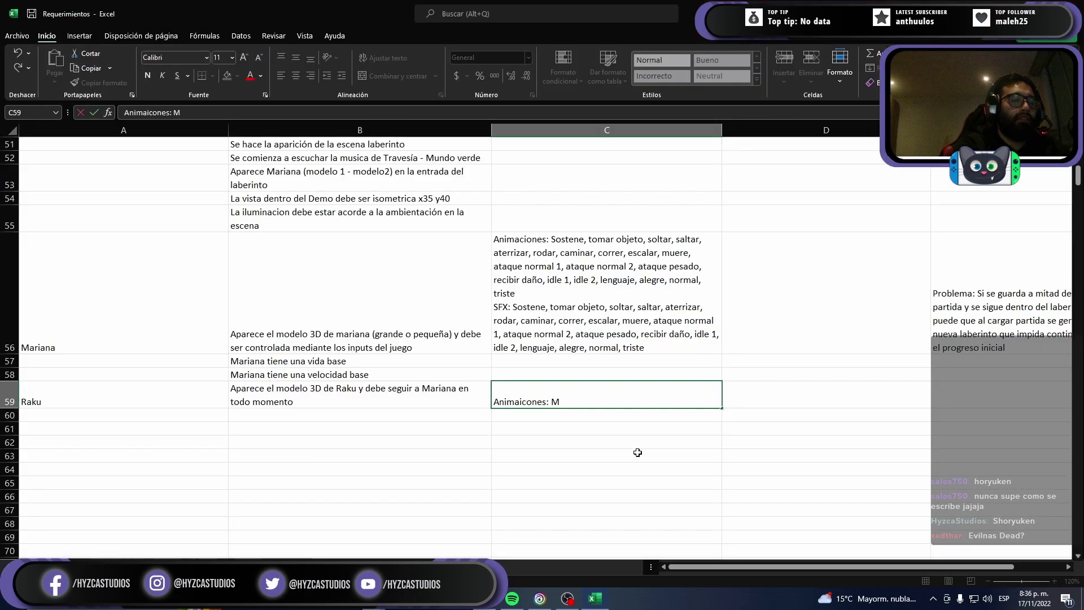
pyautogui.write('uerte')
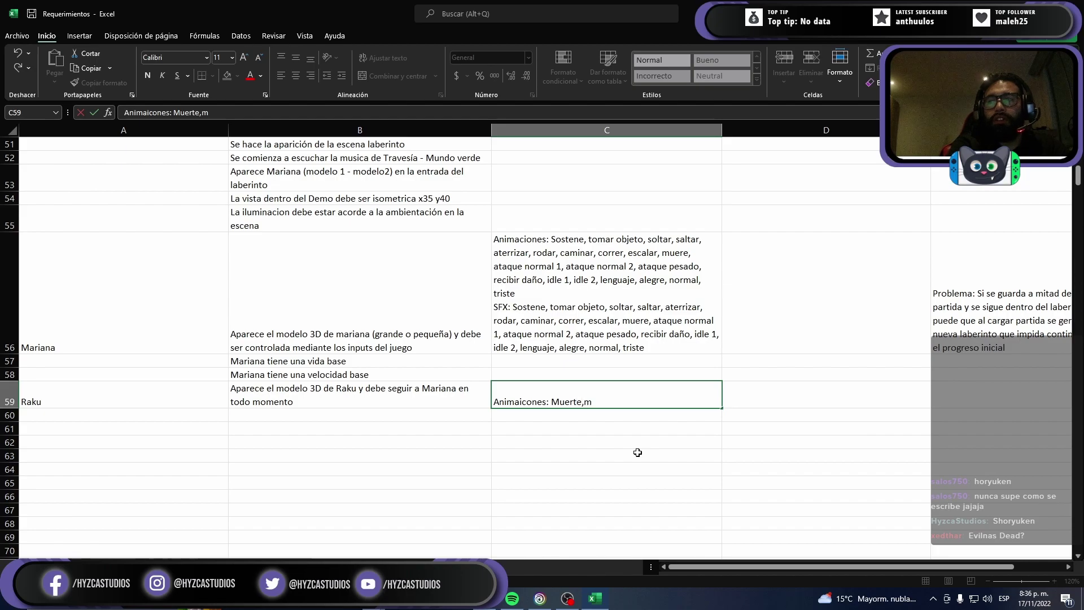
pyautogui.write(',')
pyautogui.hotkey('alt', 'Tab')
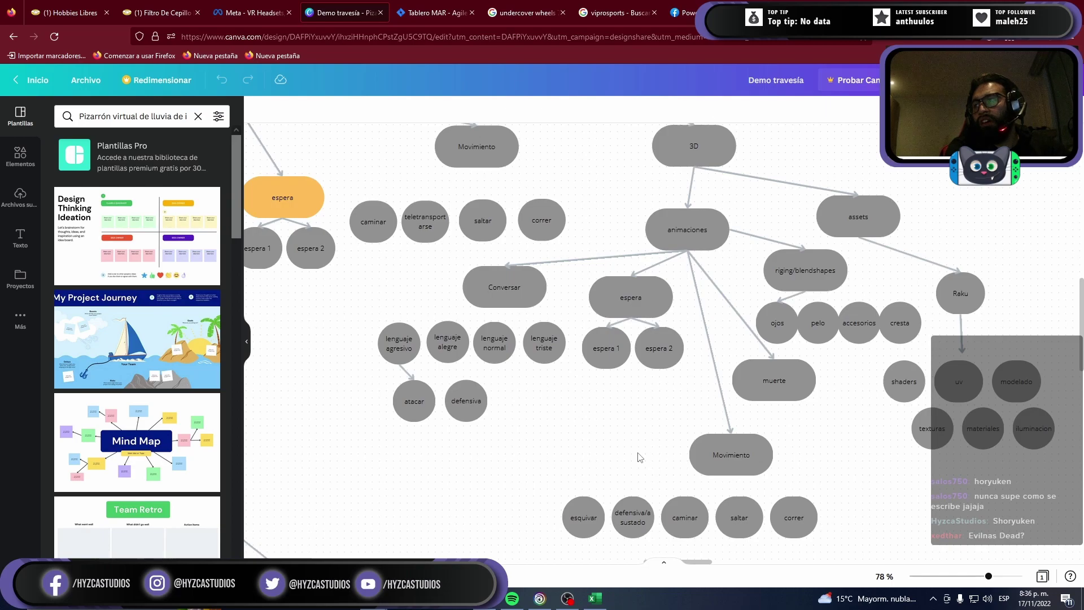
pyautogui.hotkey('alt', 'Tab')
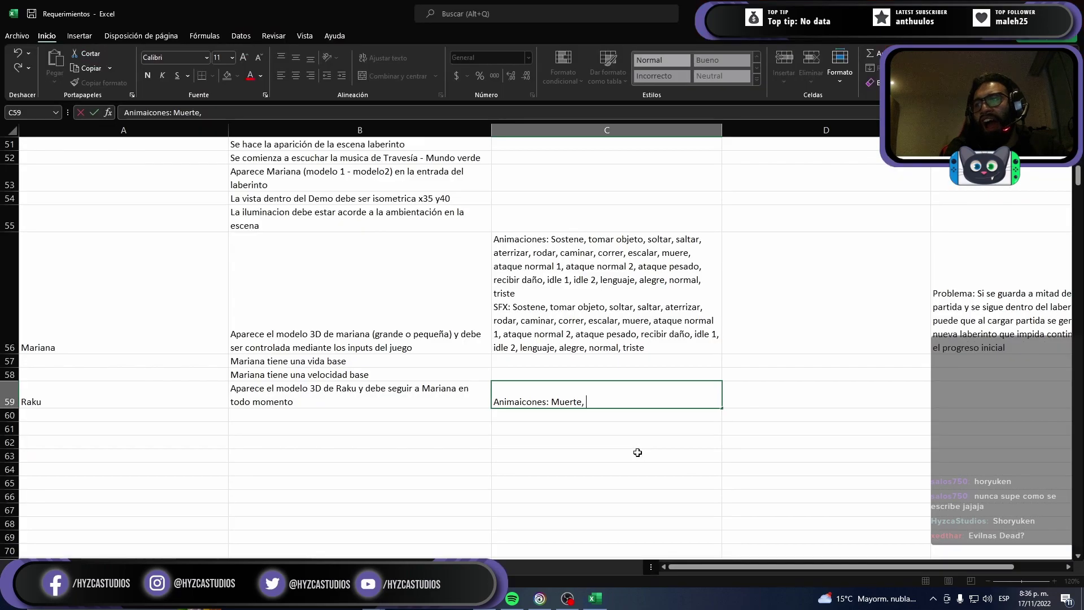
pyautogui.write('idle ')
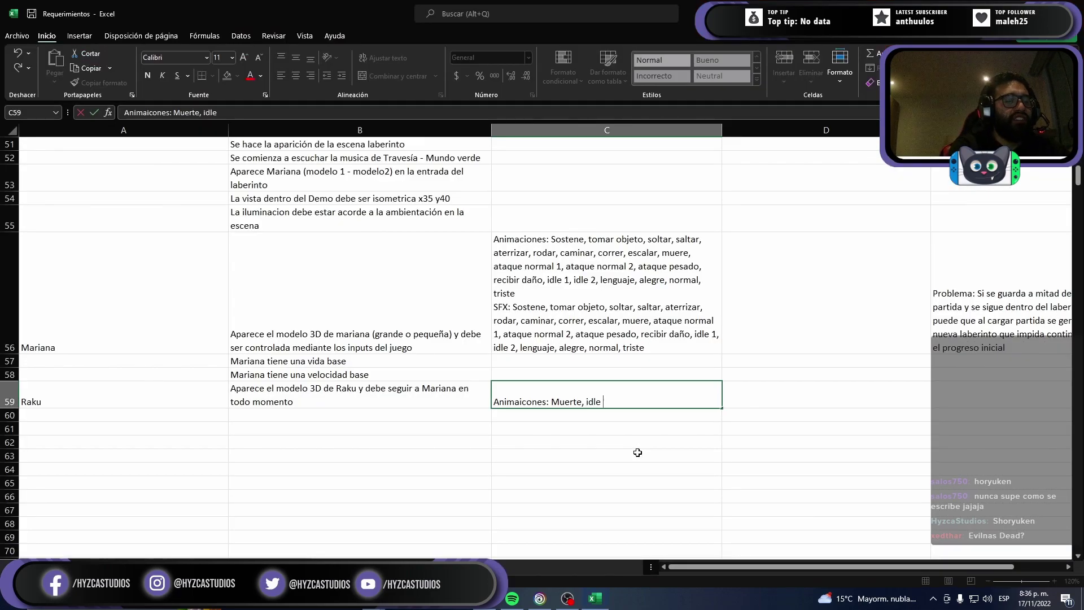
pyautogui.write('1, idle 2,')
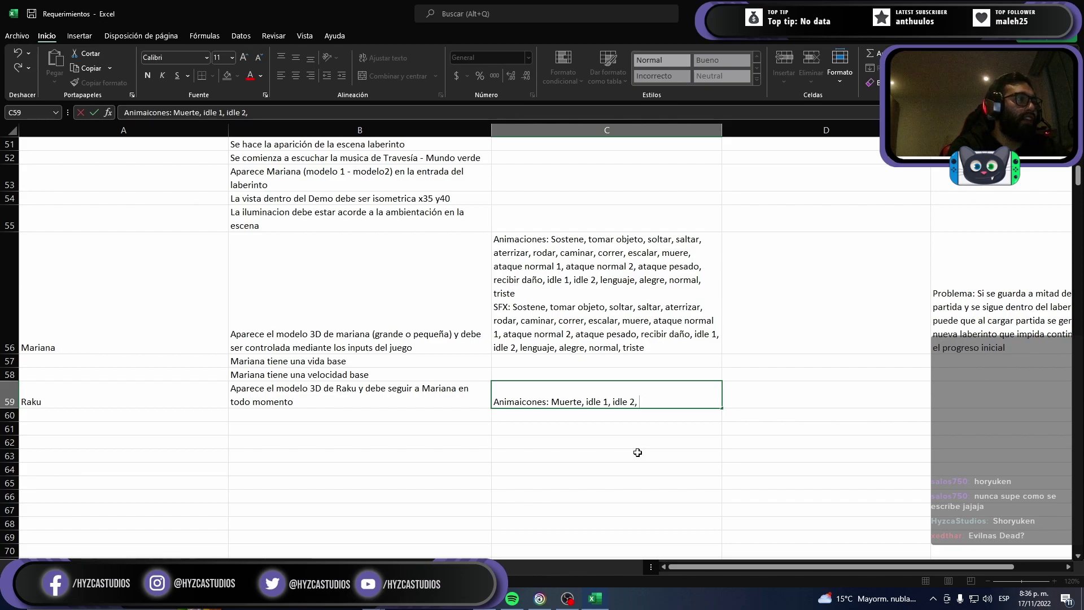
pyautogui.press('super')
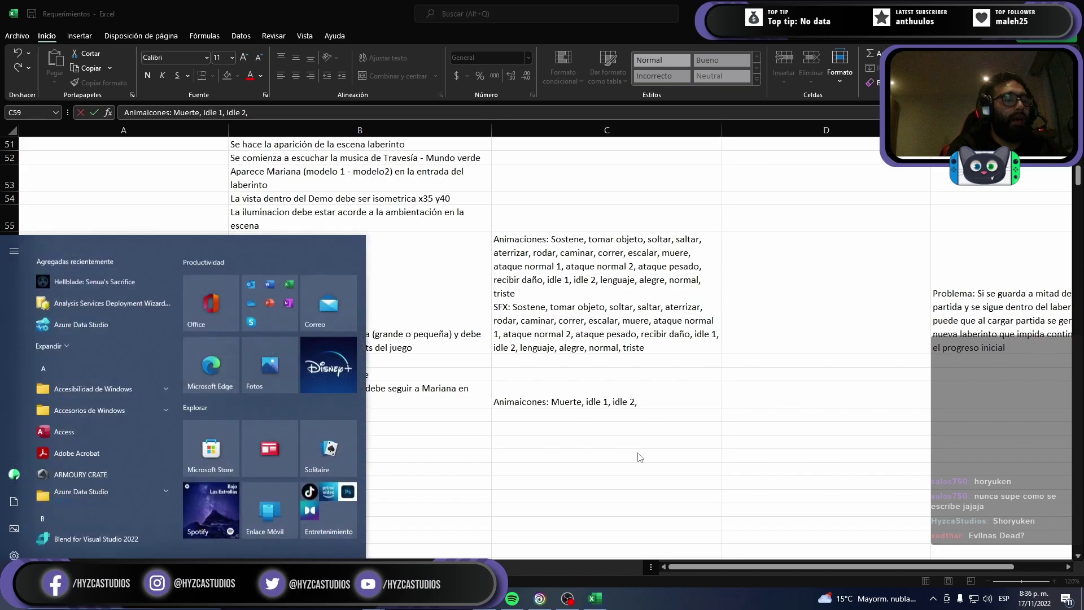
pyautogui.write('epi')
pyautogui.press('Return')
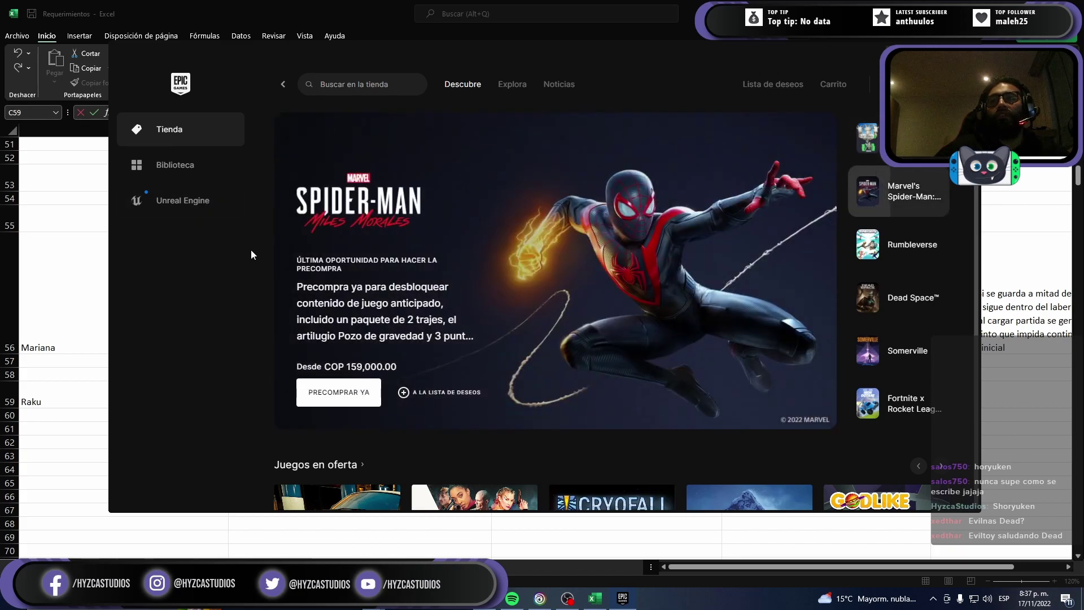
pyautogui.scroll(-5, 253, 253)
pyautogui.scroll(-3, 254, 252)
pyautogui.scroll(-3, 256, 252)
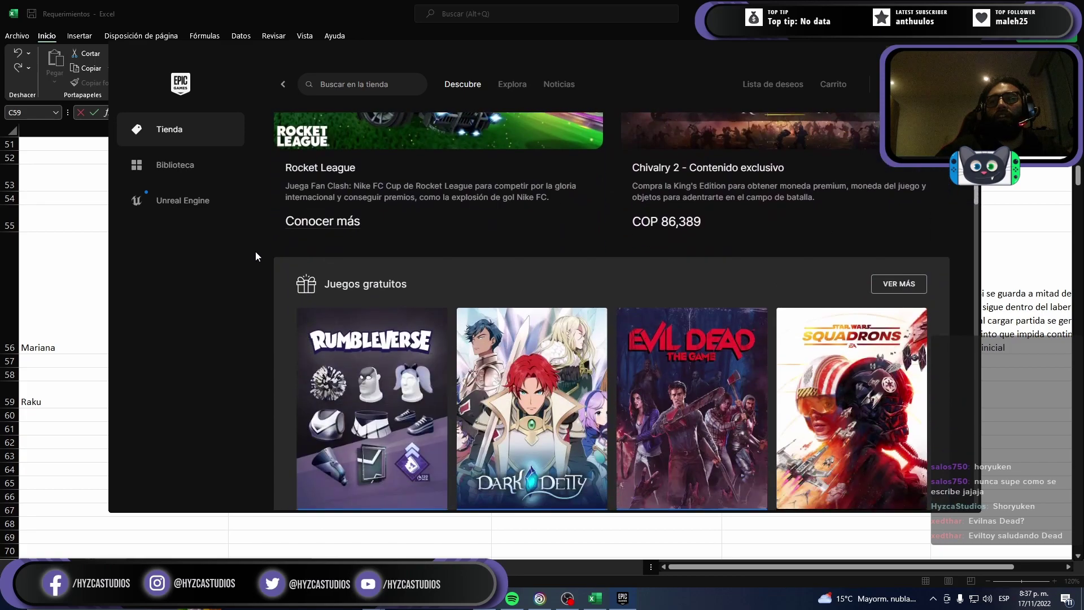
pyautogui.scroll(-5, 256, 252)
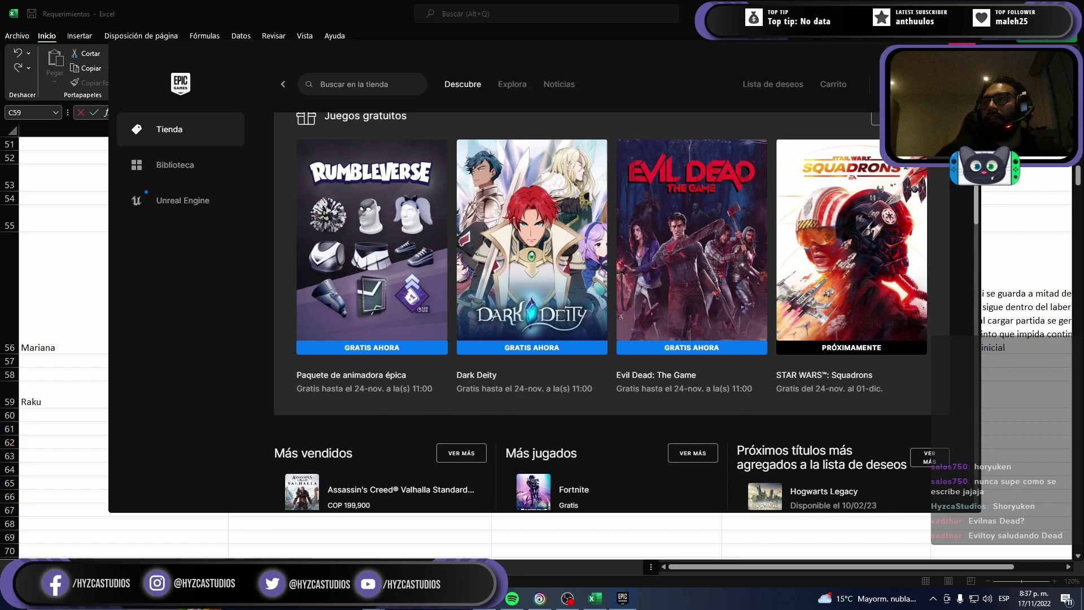
pyautogui.hotkey('alt', 'F4')
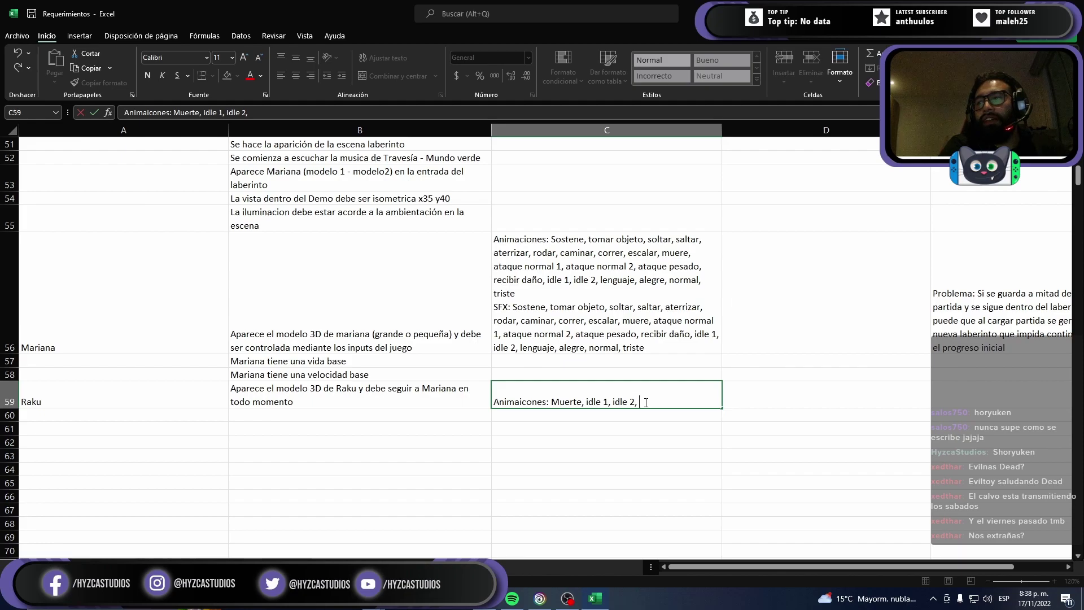
# Step: Look up Raku's remaining animations in the Canva mind map, then return to the sheet
pyautogui.hotkey('alt', 'Tab')
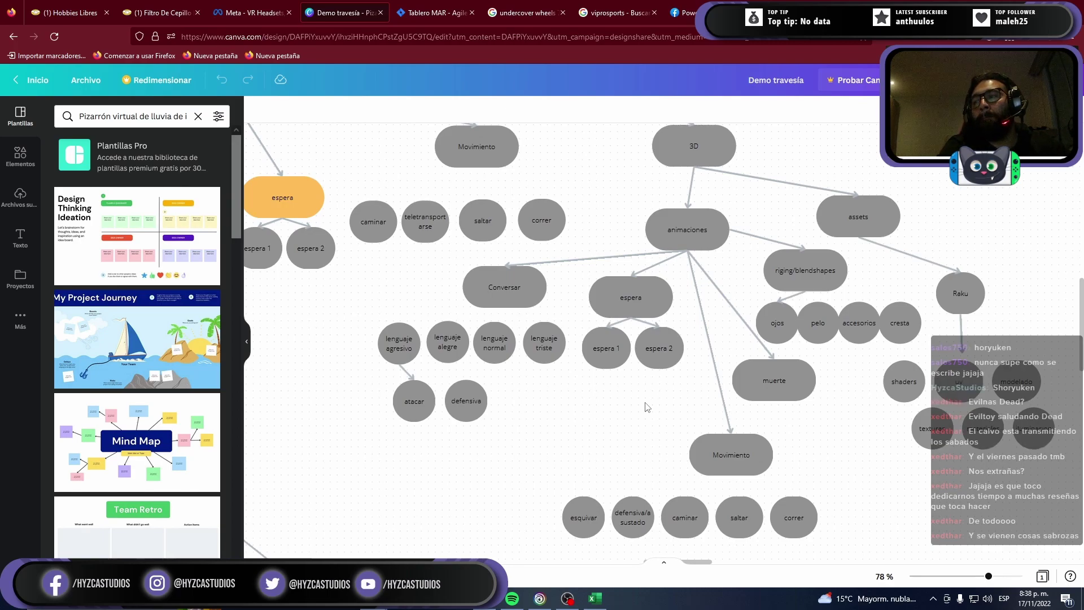
pyautogui.hotkey('alt', 'space')
pyautogui.press('n')
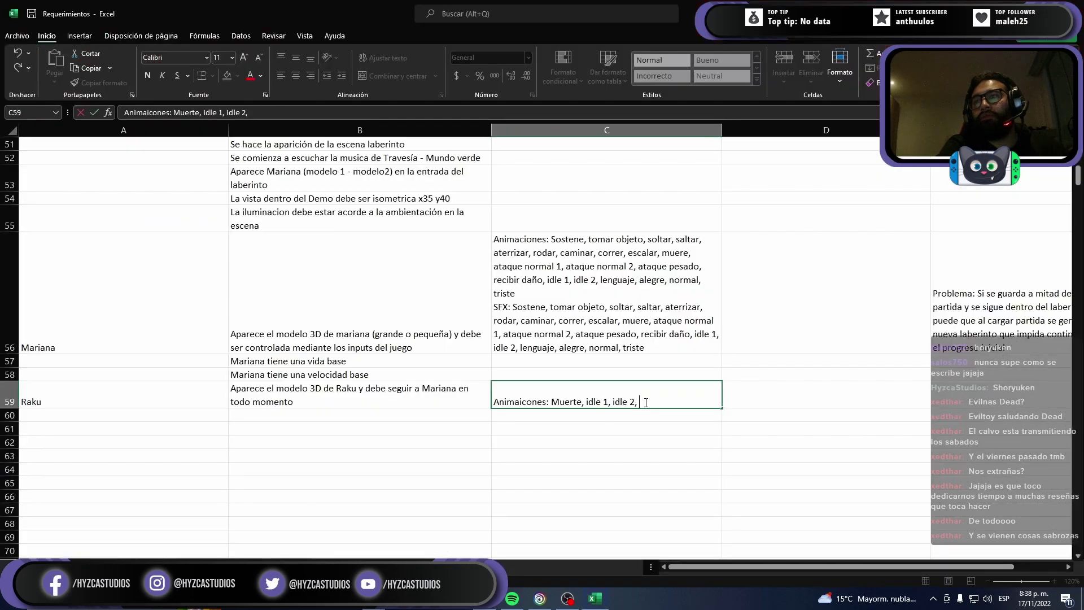
pyautogui.hotkey('alt', 'Tab')
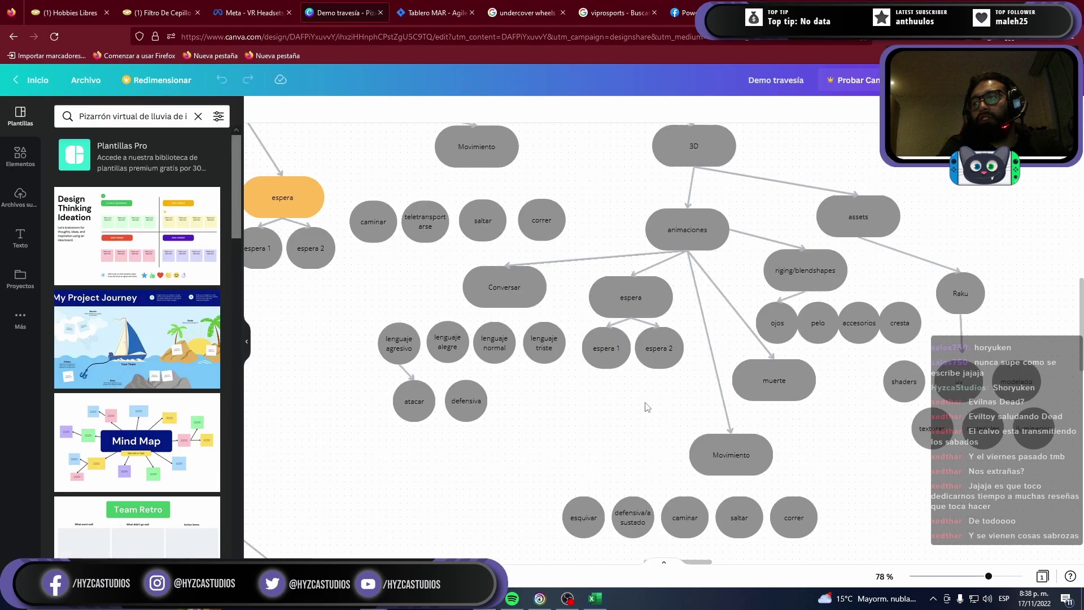
pyautogui.hotkey('alt', 'Tab')
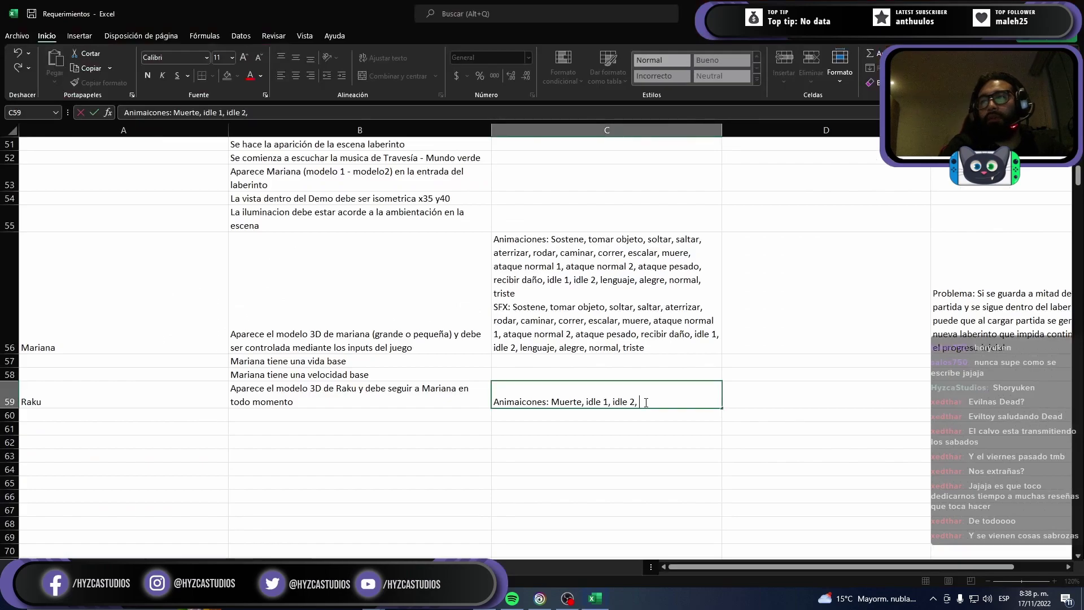
# Step: Append 'correr, saltar, caminar,' to Raku's animation list in C59, fixing typos
pyautogui.write('cprre')
pyautogui.press('BackSpace')
pyautogui.press('BackSpace')
pyautogui.press('BackSpace')
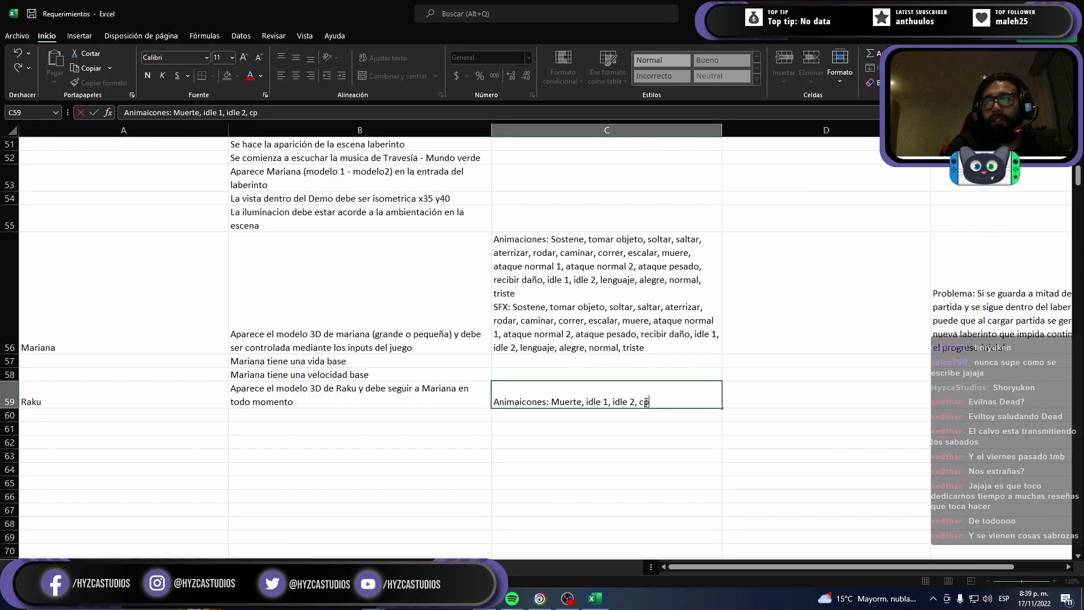
pyautogui.press('BackSpace')
pyautogui.write('orrer,')
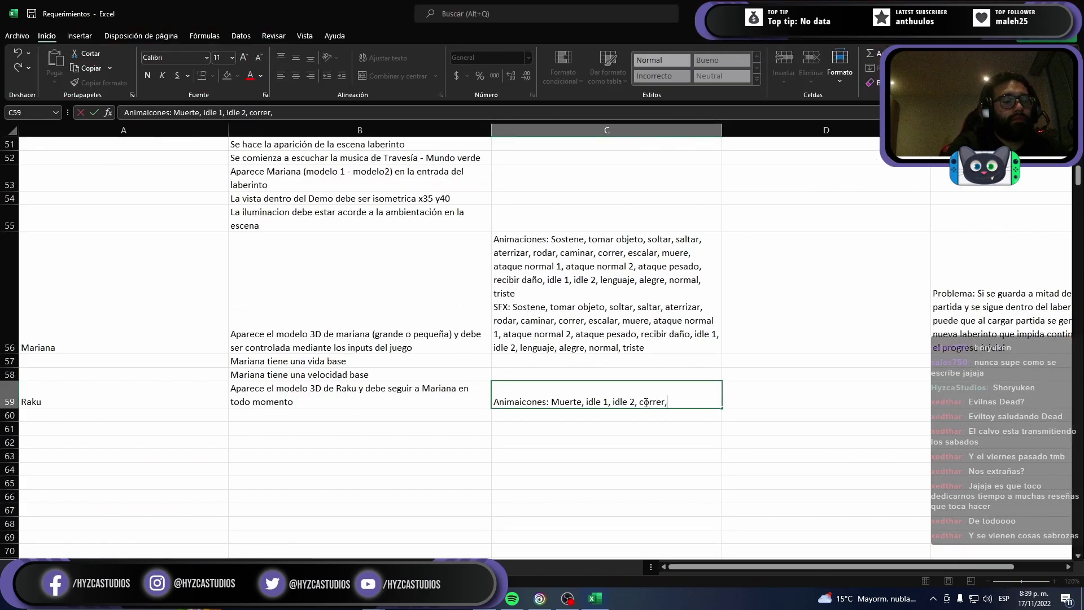
pyautogui.write(', saltar,')
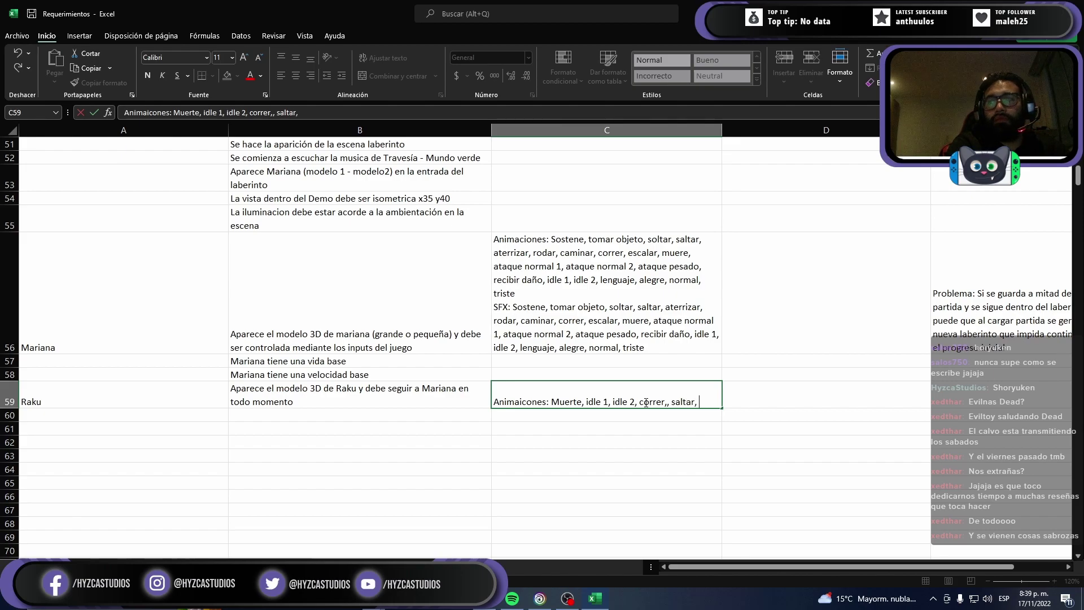
pyautogui.press('BackSpace')
pyautogui.press('BackSpace')
pyautogui.press('BackSpace')
pyautogui.press('BackSpace')
pyautogui.write('salt')
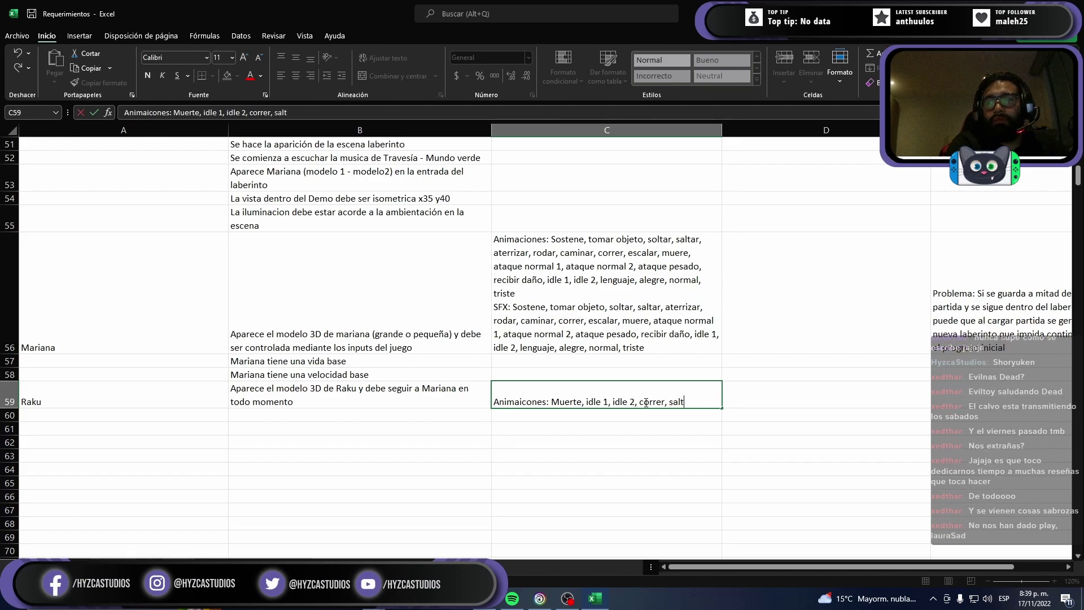
pyautogui.write('ar')
pyautogui.write('caer')
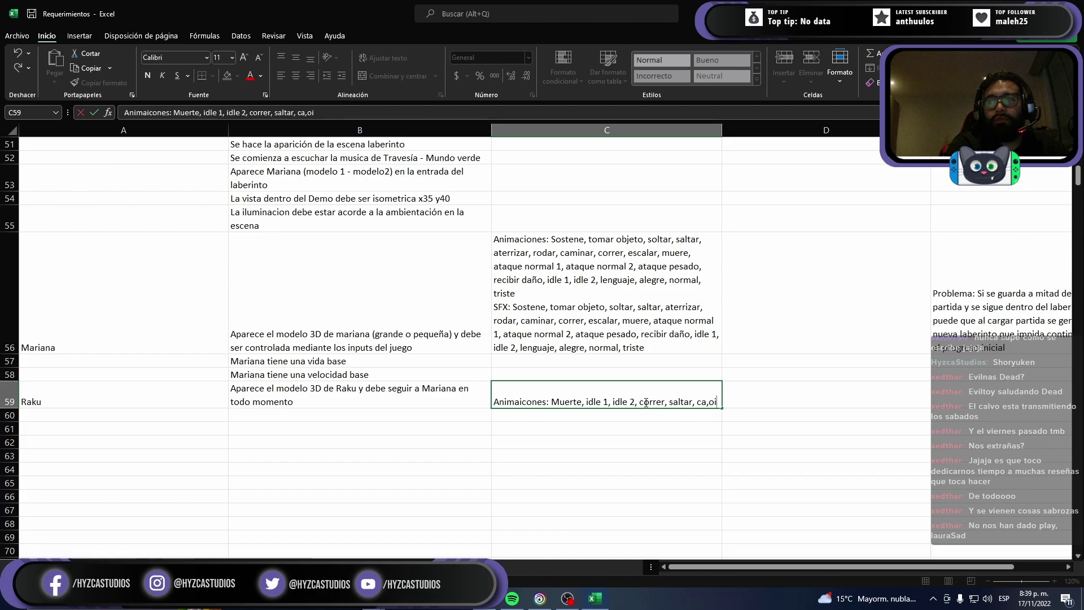
pyautogui.press('BackSpace')
pyautogui.press('BackSpace')
pyautogui.write('minar')
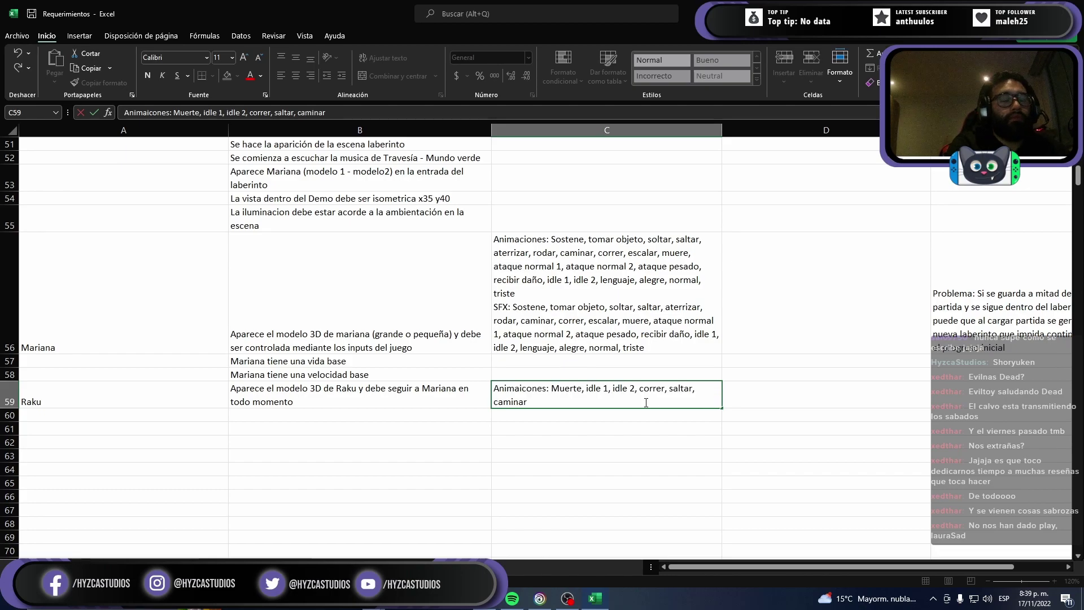
pyautogui.write(',')
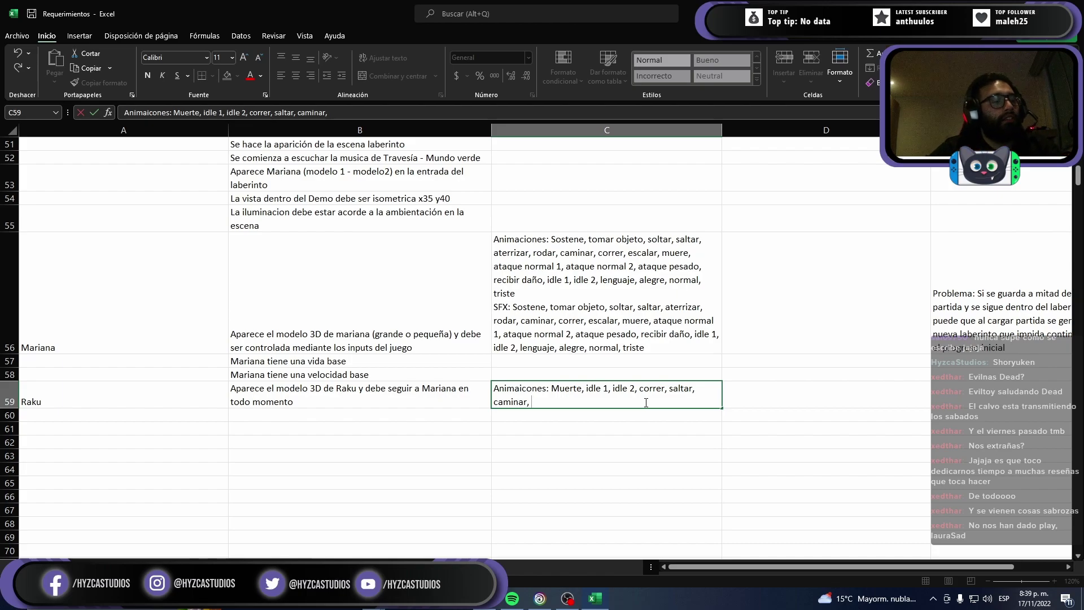
# Step: Launch Steam from Windows search, then bring the Requerimientos spreadsheet back to the front
pyautogui.press('super')
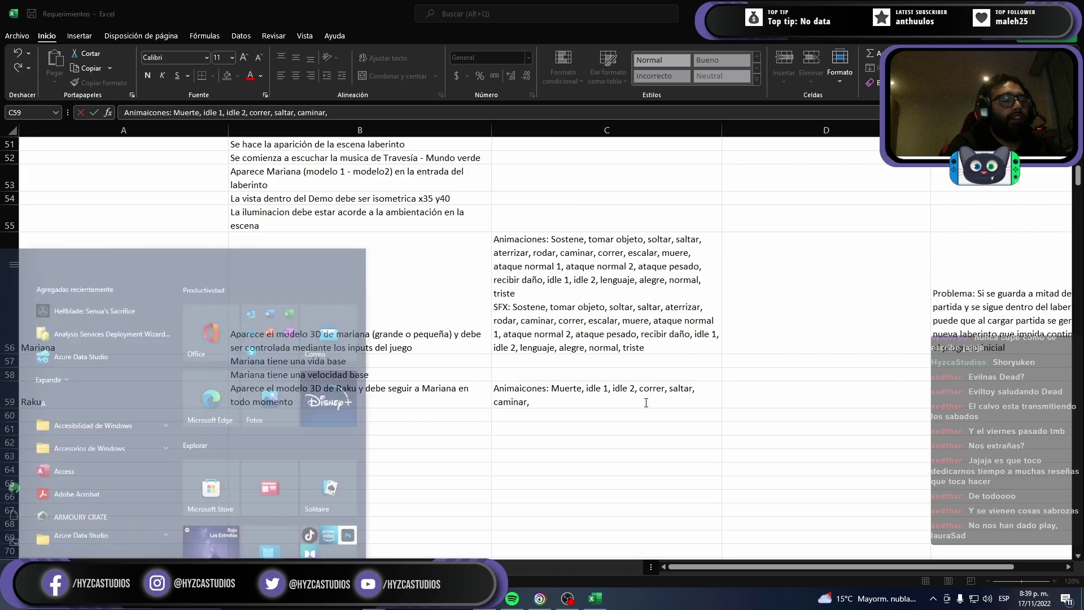
pyautogui.write('steam')
pyautogui.press('Return')
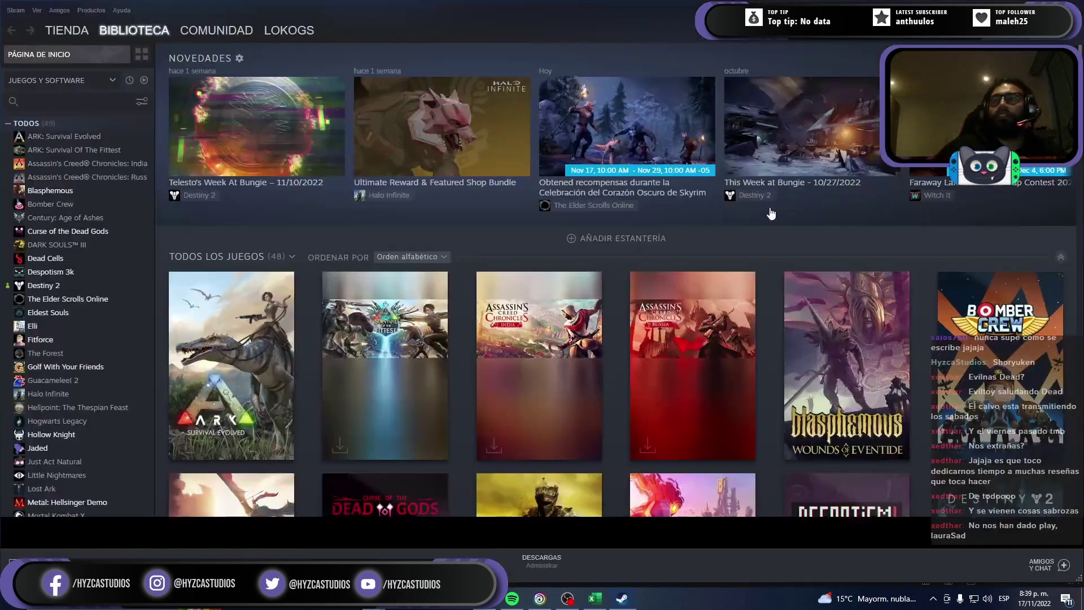
pyautogui.hotkey('alt', 'Tab')
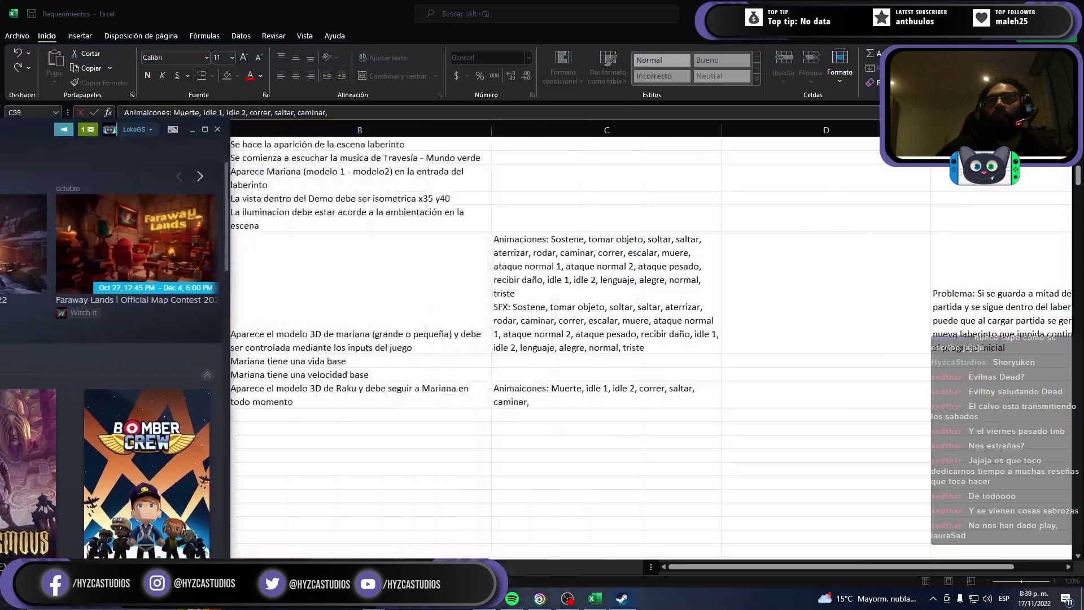
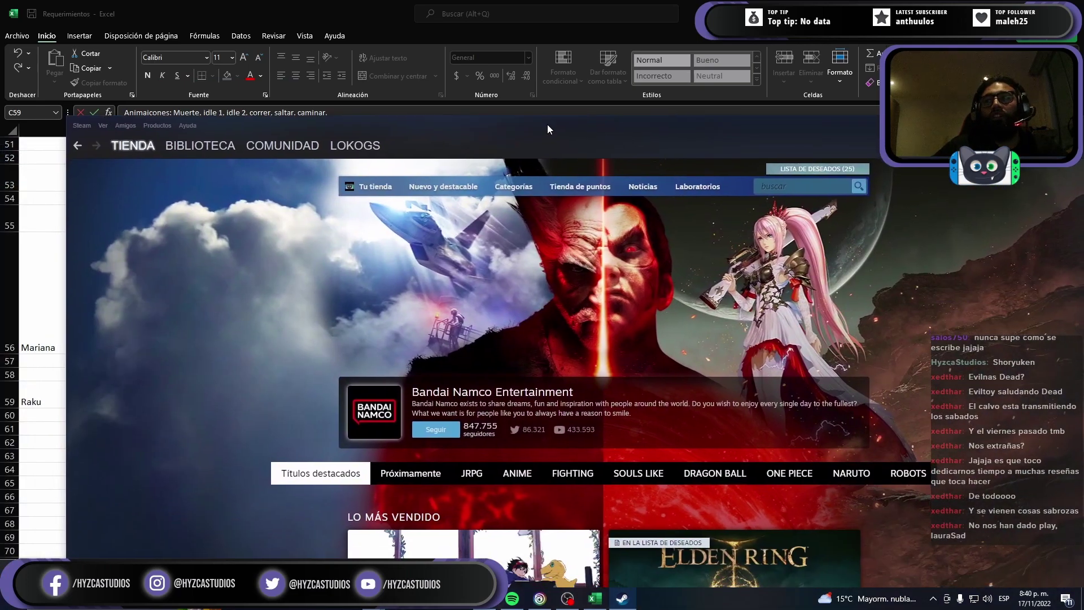
# Step: Maximize the Steam store window so it covers the Excel sheet
pyautogui.doubleClick(547, 130)
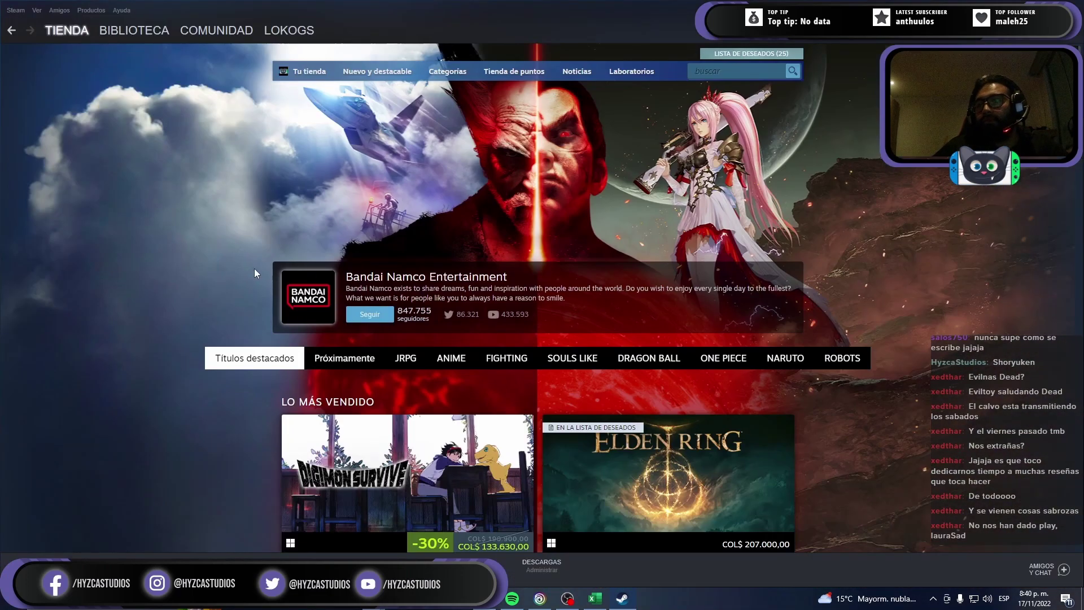
pyautogui.scroll(-2, 251, 269)
pyautogui.scroll(-2, 236, 295)
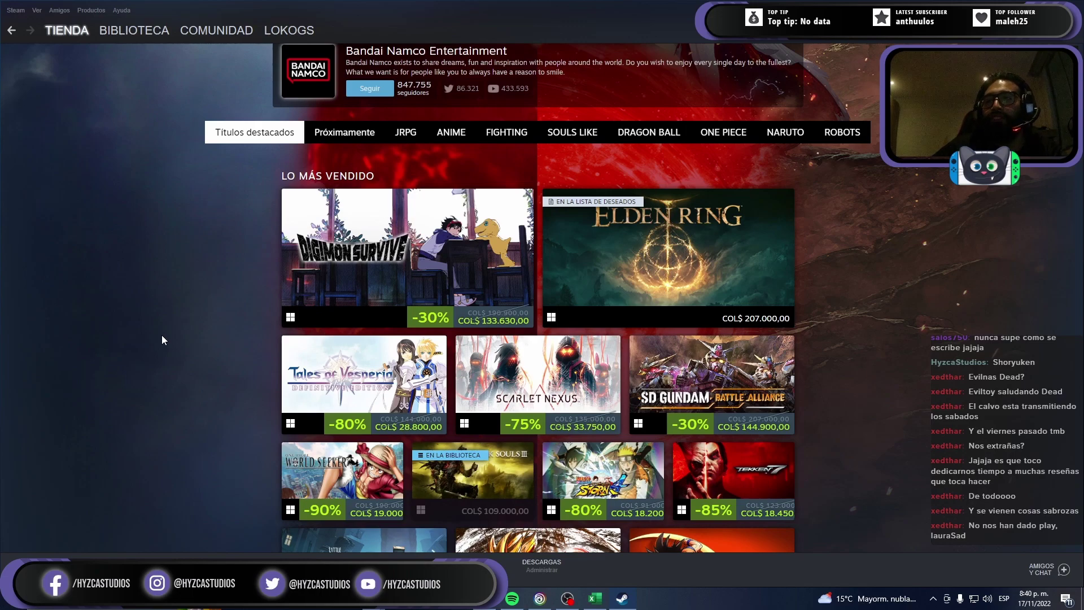
pyautogui.scroll(-1, 162, 337)
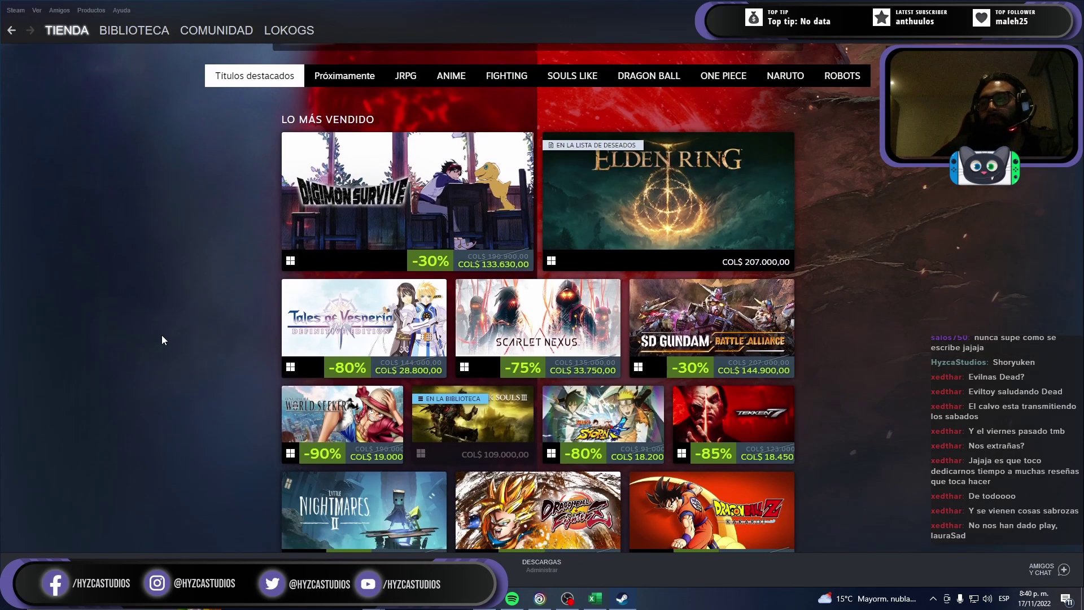
pyautogui.scroll(-1, 162, 339)
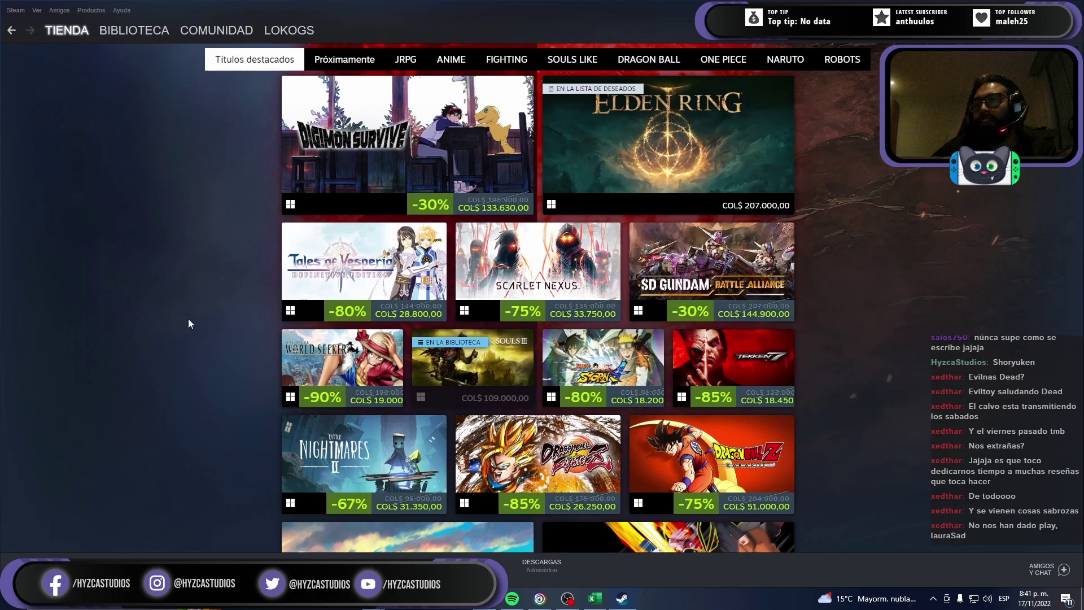
pyautogui.scroll(-1, 189, 317)
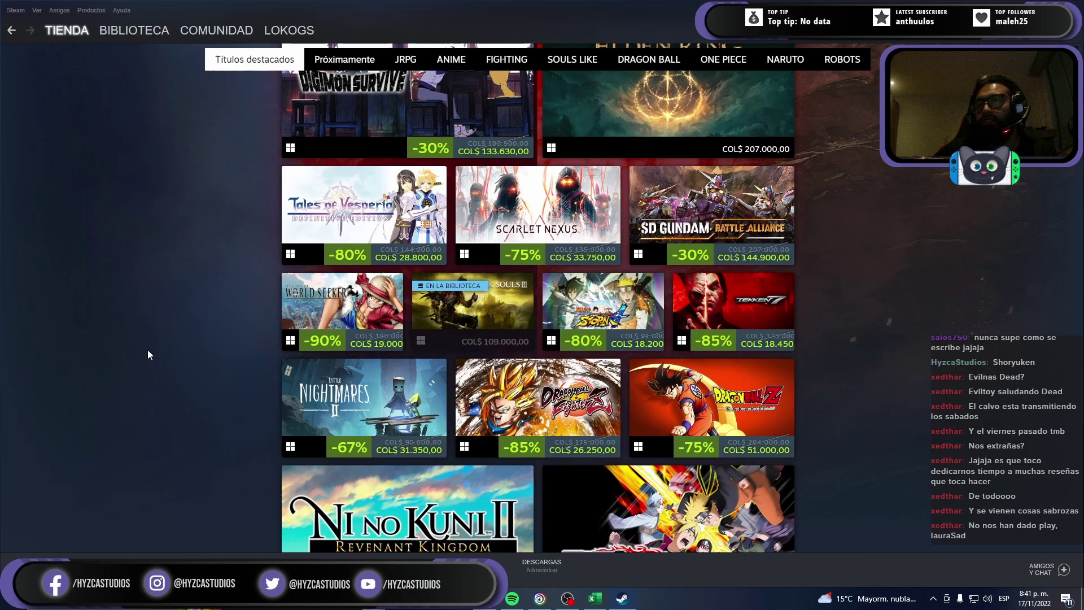
pyautogui.scroll(-1, 147, 350)
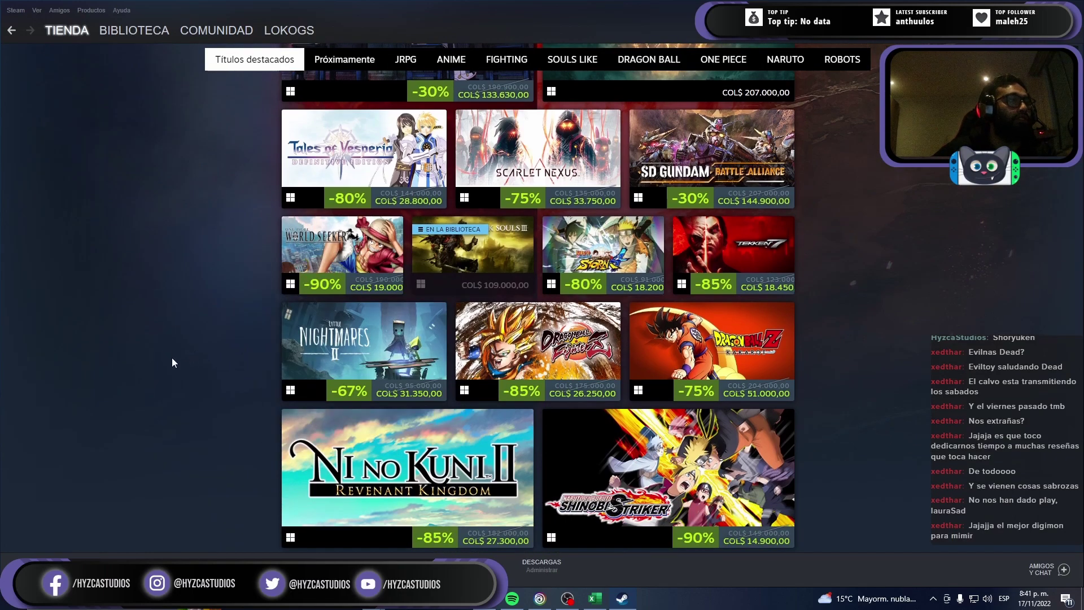
pyautogui.scroll(-2, 175, 352)
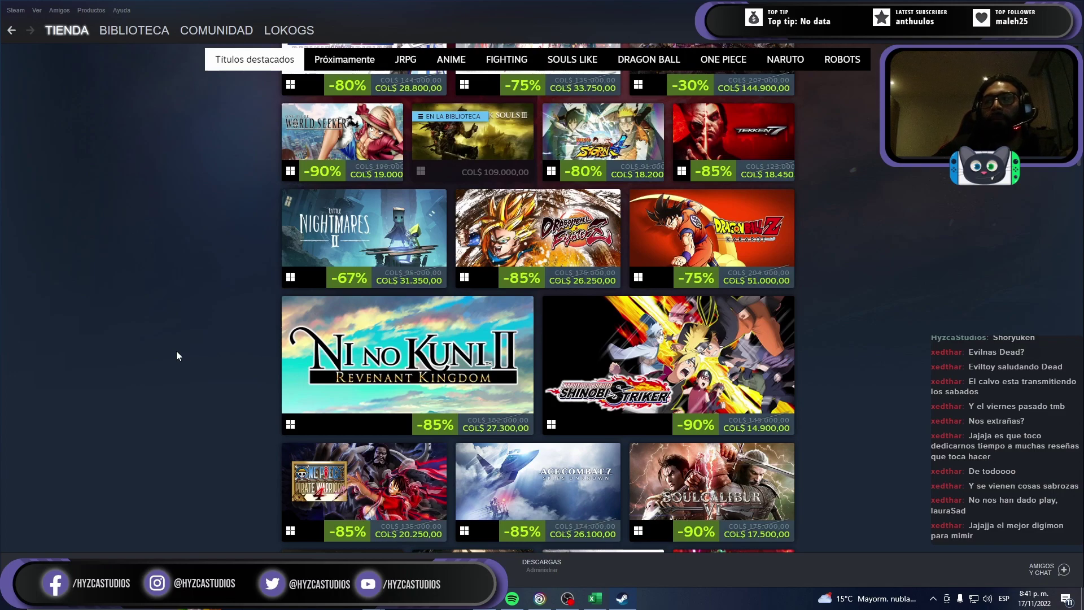
pyautogui.scroll(-1, 176, 353)
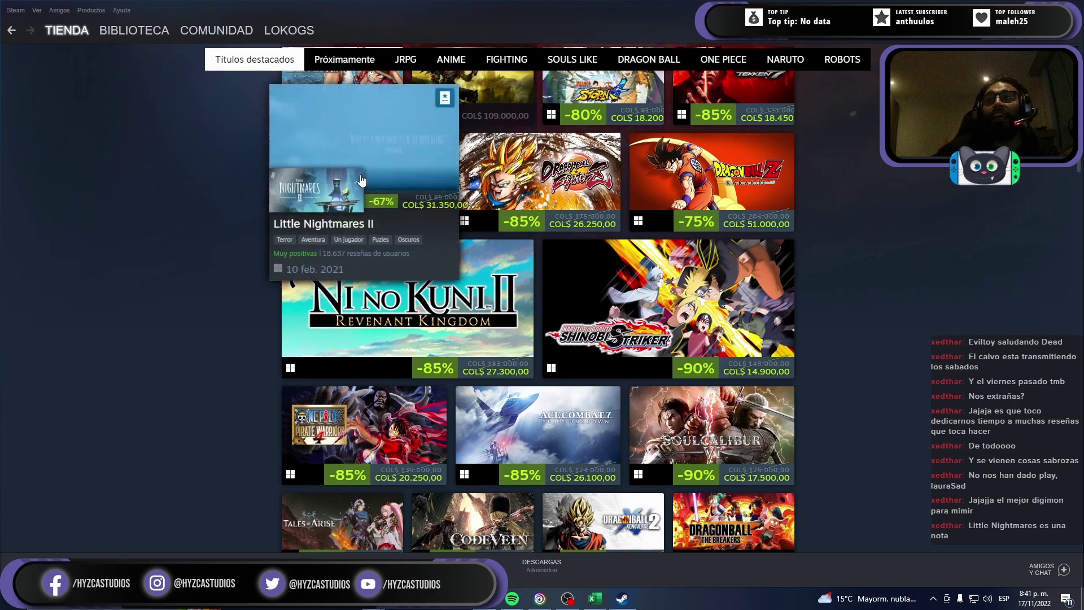
pyautogui.moveTo(364, 227)
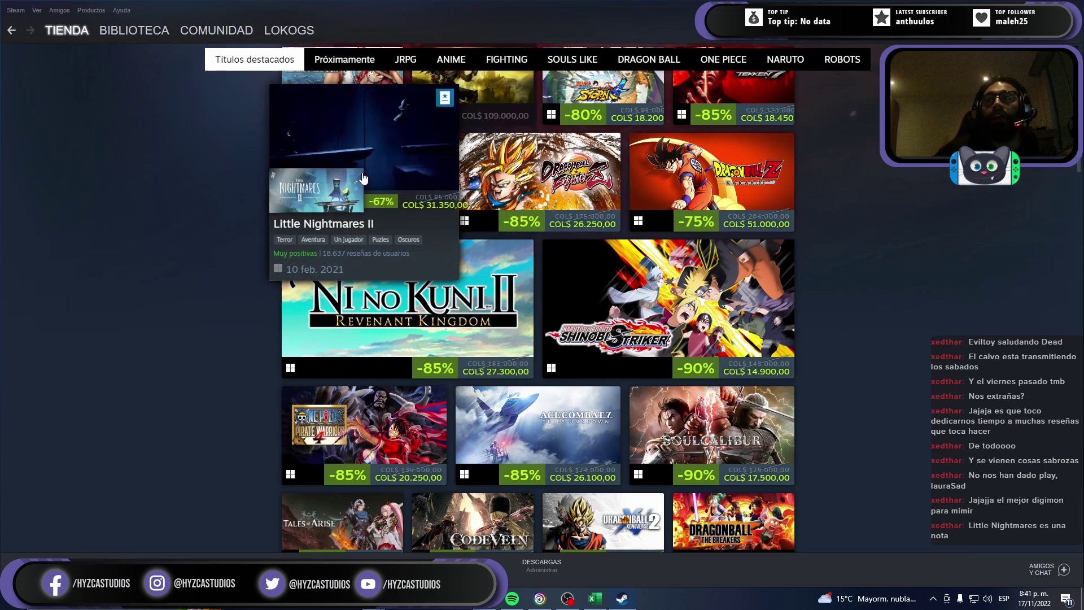
pyautogui.scroll(-1, 207, 188)
pyautogui.scroll(-2, 206, 183)
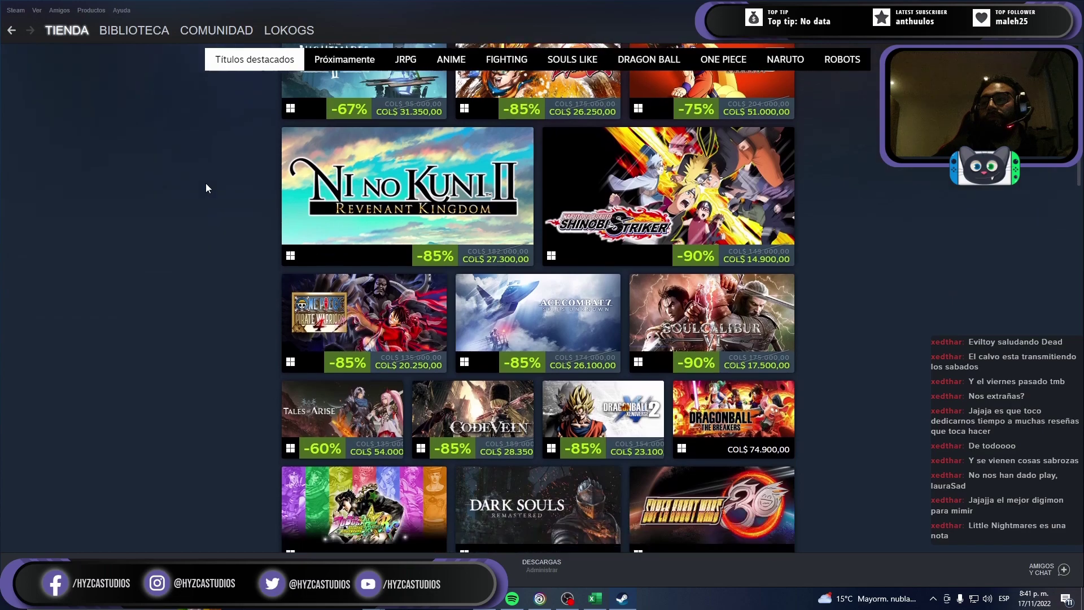
pyautogui.scroll(-1, 206, 183)
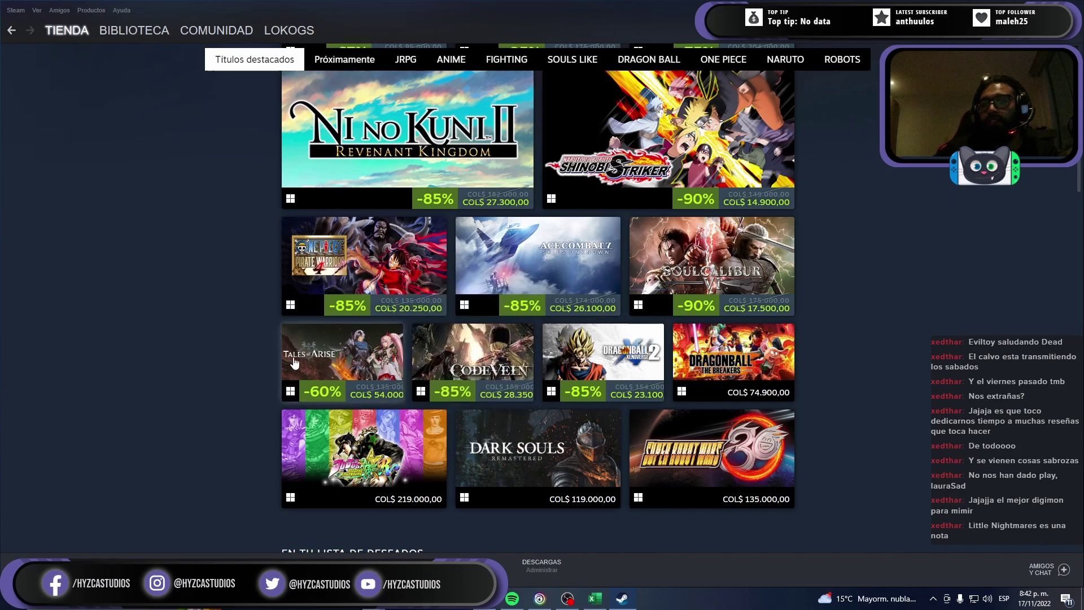
pyautogui.moveTo(342, 361)
pyautogui.scroll(-4, 226, 341)
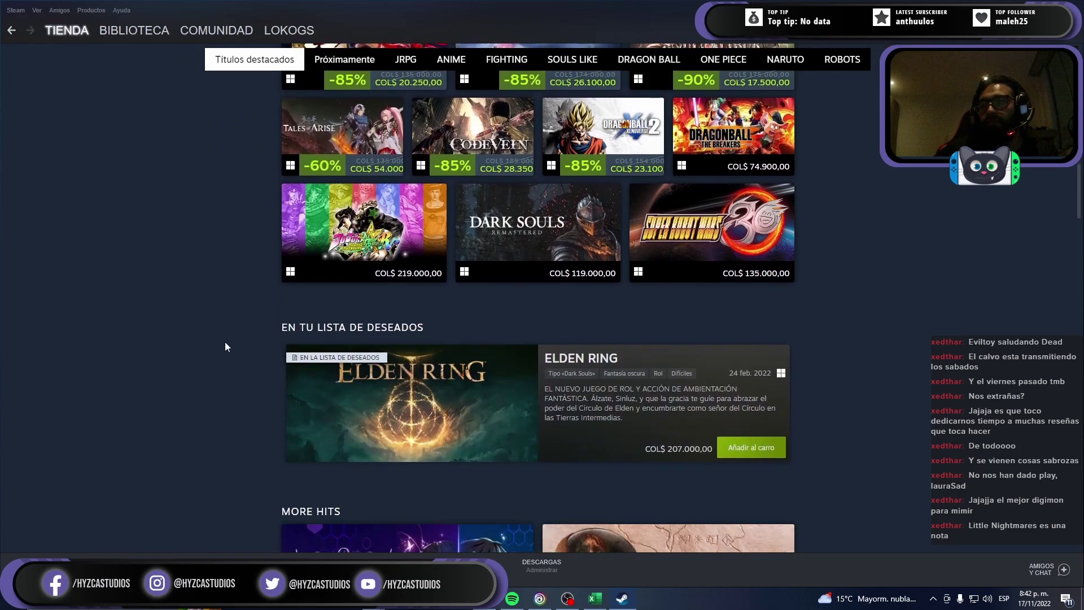
pyautogui.scroll(-2, 225, 346)
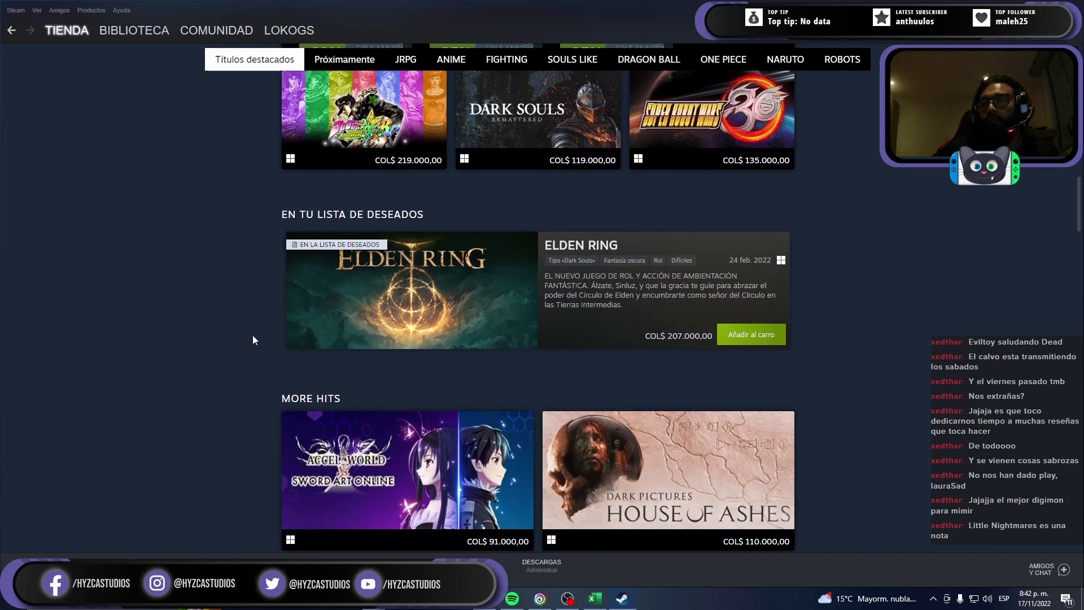
pyautogui.scroll(-2, 214, 314)
pyautogui.scroll(-3, 214, 315)
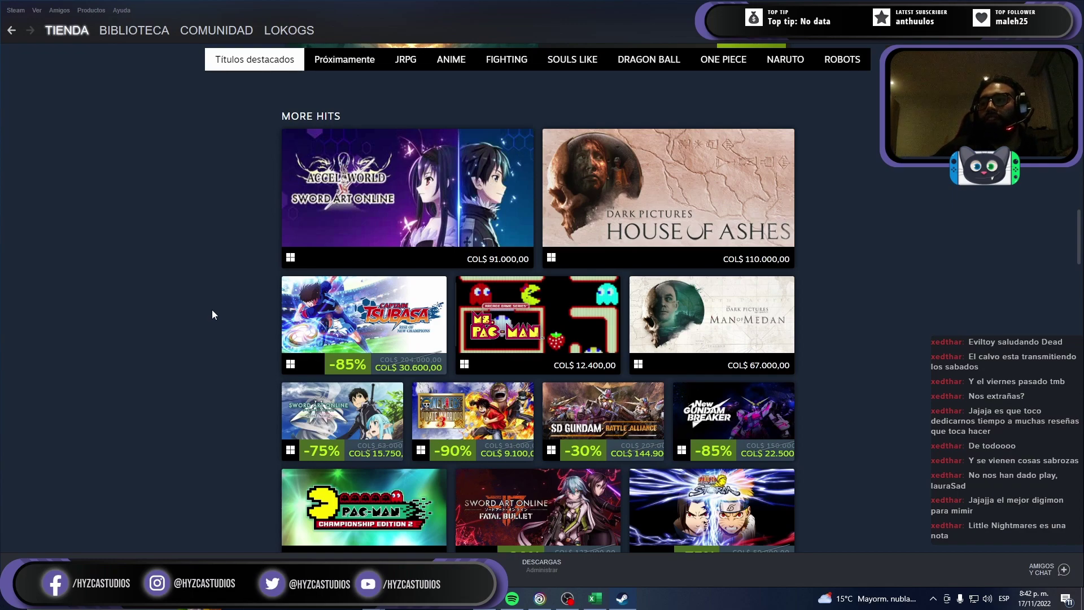
pyautogui.scroll(-2, 213, 310)
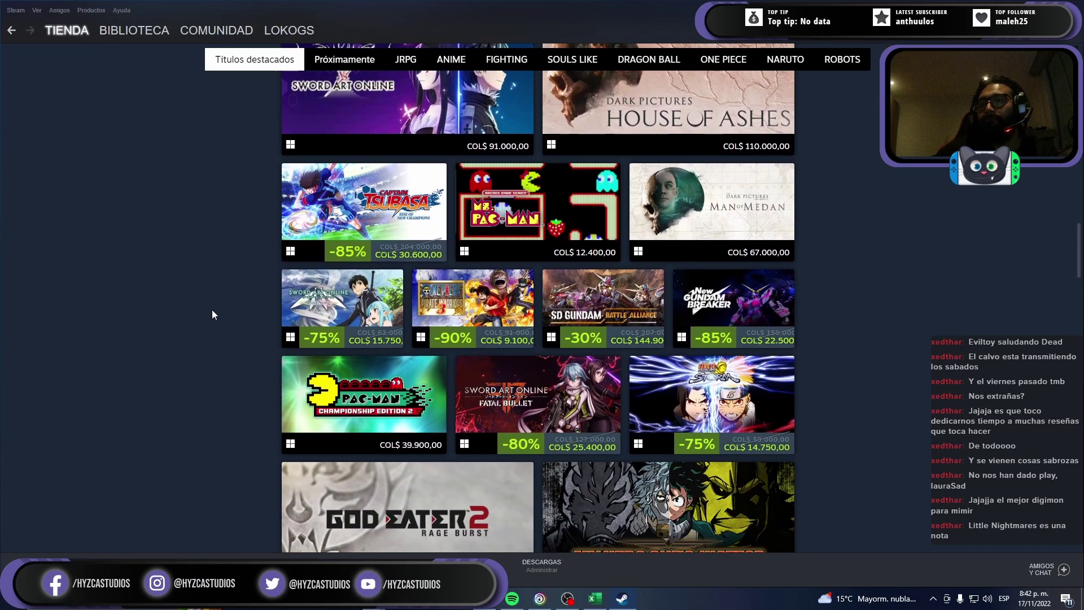
pyautogui.scroll(-1, 212, 315)
pyautogui.scroll(-1, 212, 315)
pyautogui.scroll(-1, 212, 314)
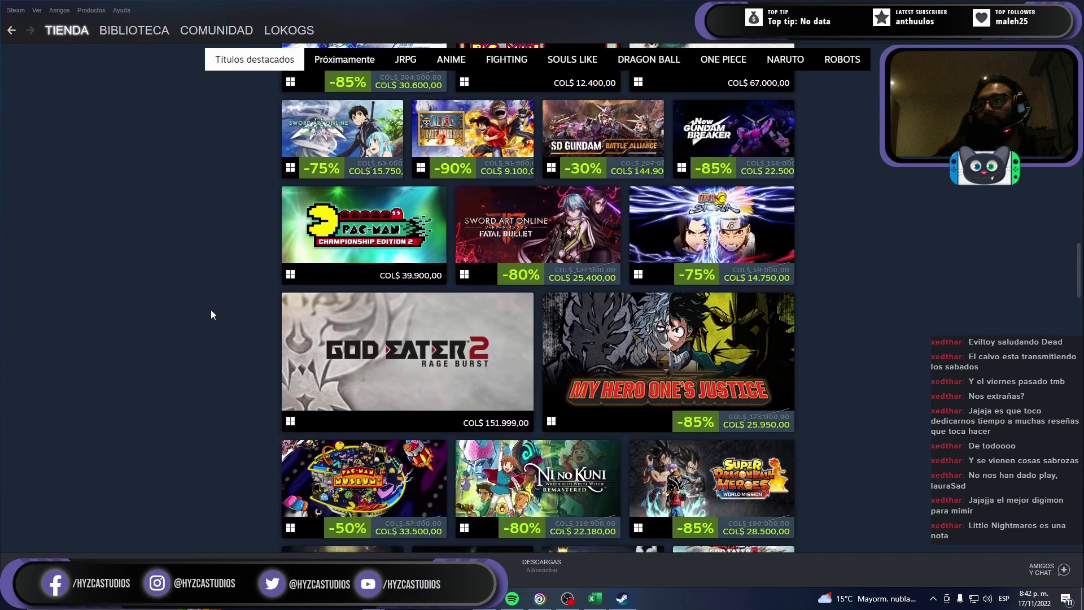
pyautogui.scroll(-1, 212, 315)
pyautogui.scroll(-1, 211, 315)
pyautogui.scroll(-1, 212, 315)
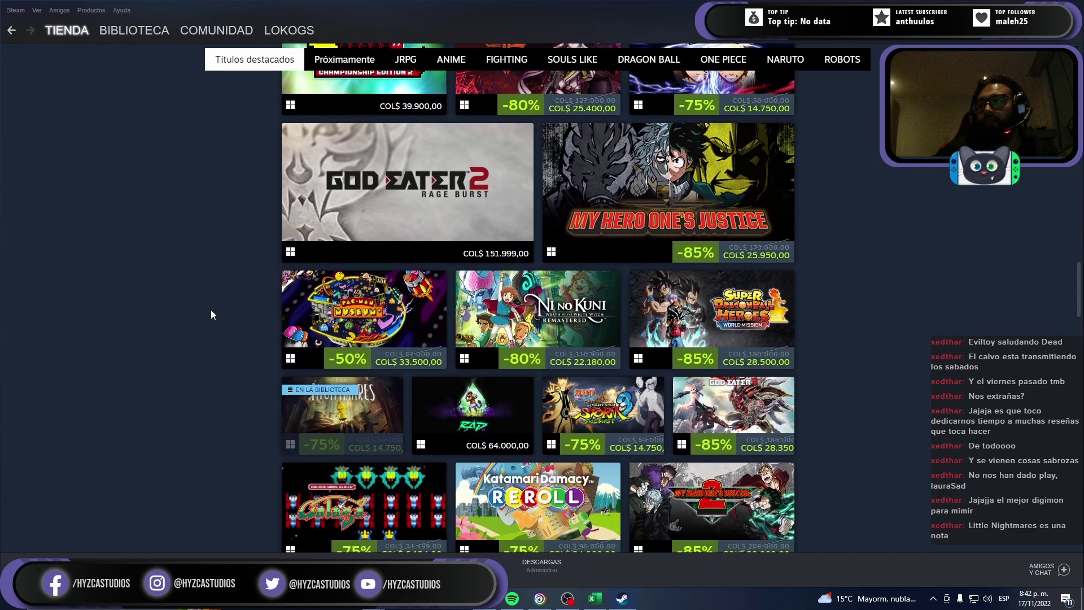
pyautogui.scroll(-1, 211, 311)
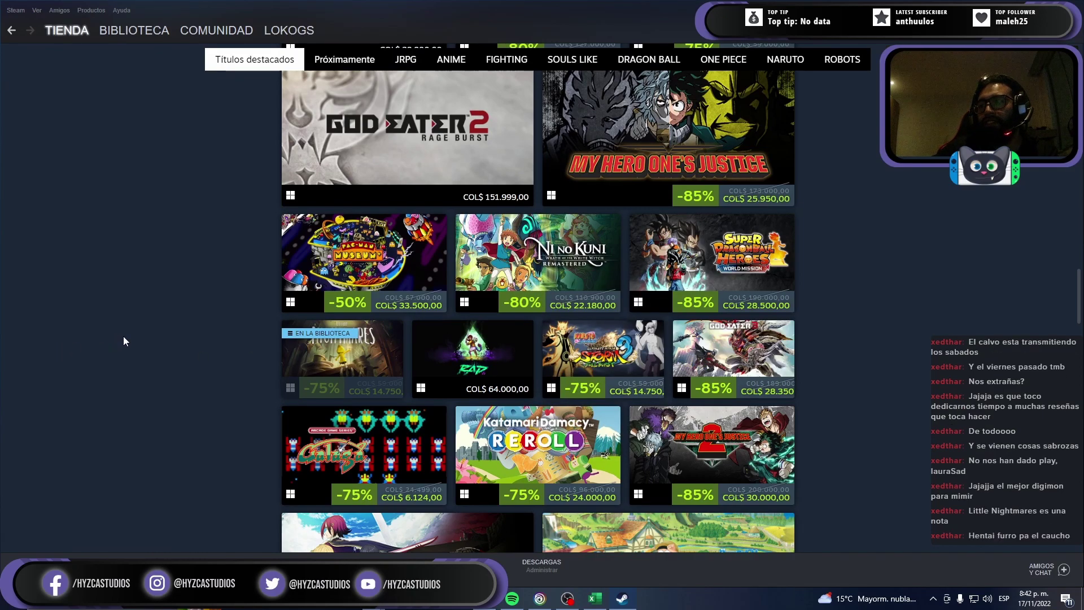
pyautogui.scroll(-2, 123, 336)
pyautogui.scroll(-1, 123, 337)
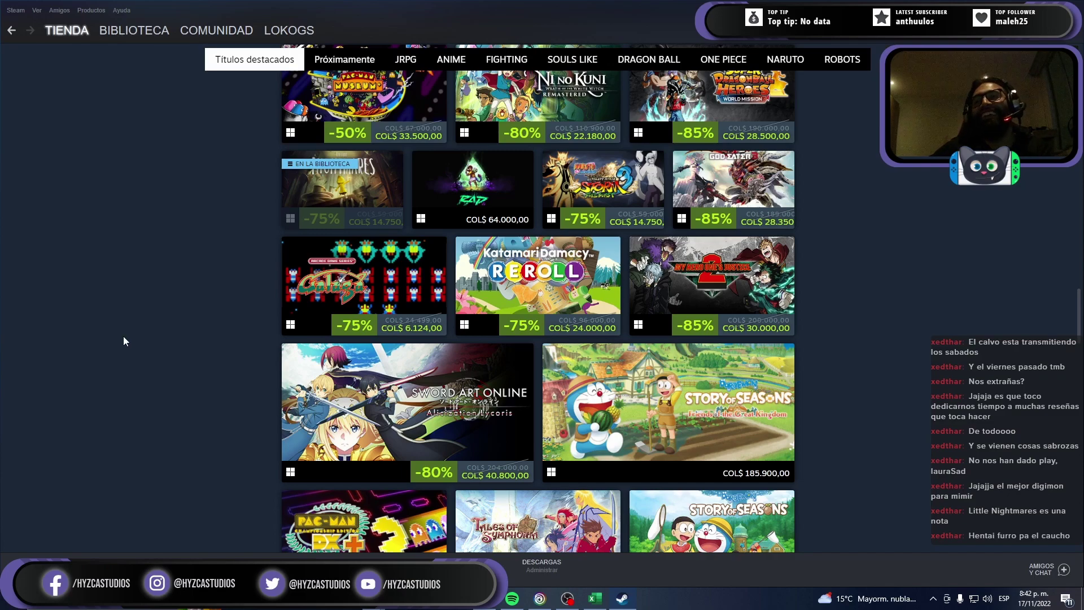
pyautogui.scroll(-2, 123, 339)
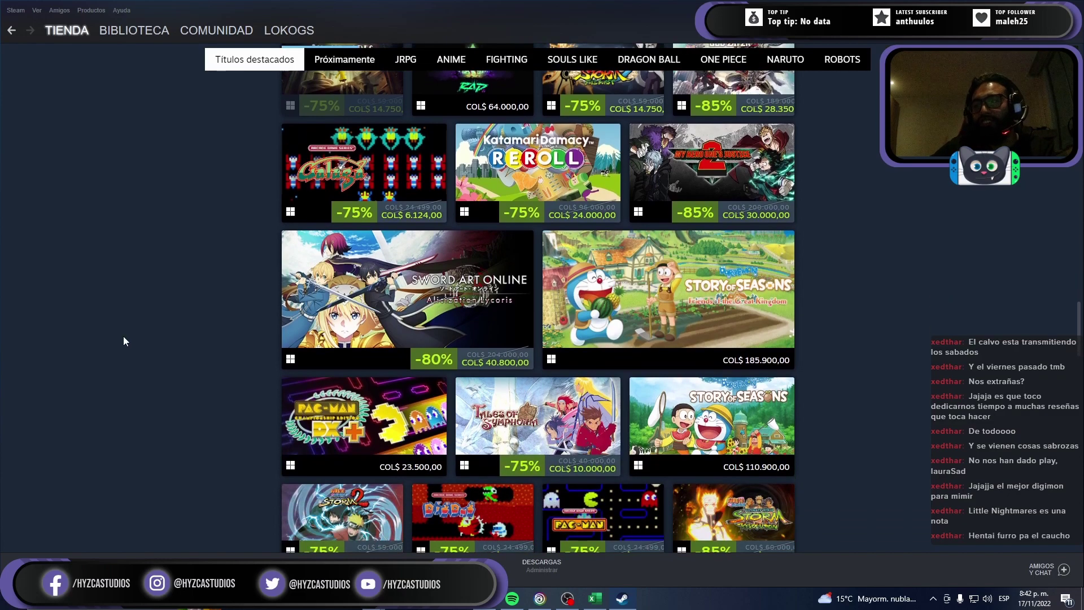
pyautogui.scroll(-2, 124, 338)
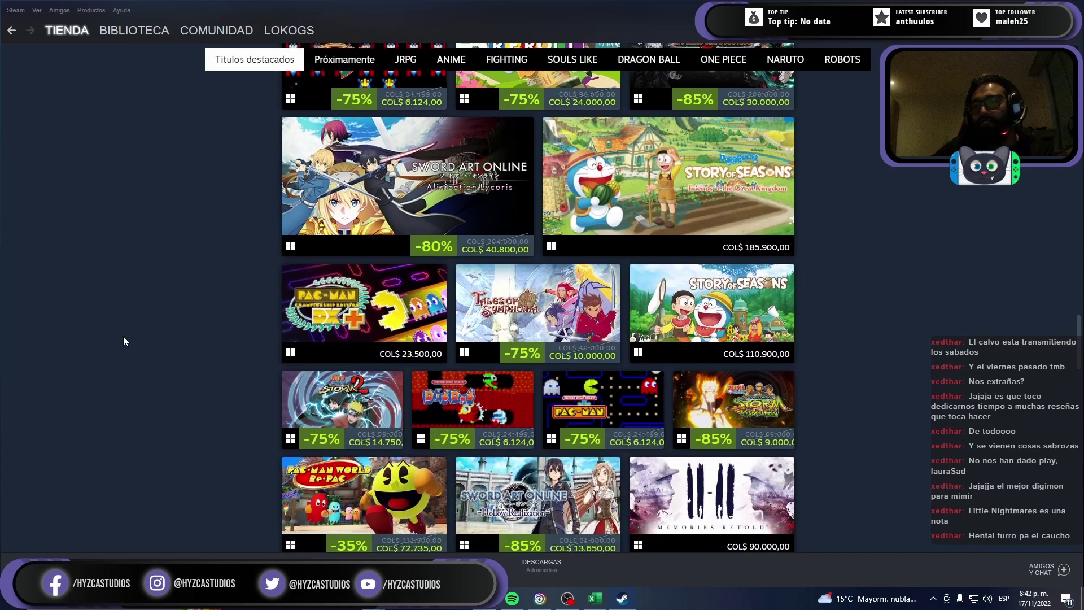
pyautogui.scroll(-2, 124, 338)
pyautogui.scroll(-1, 123, 341)
pyautogui.scroll(-2, 123, 341)
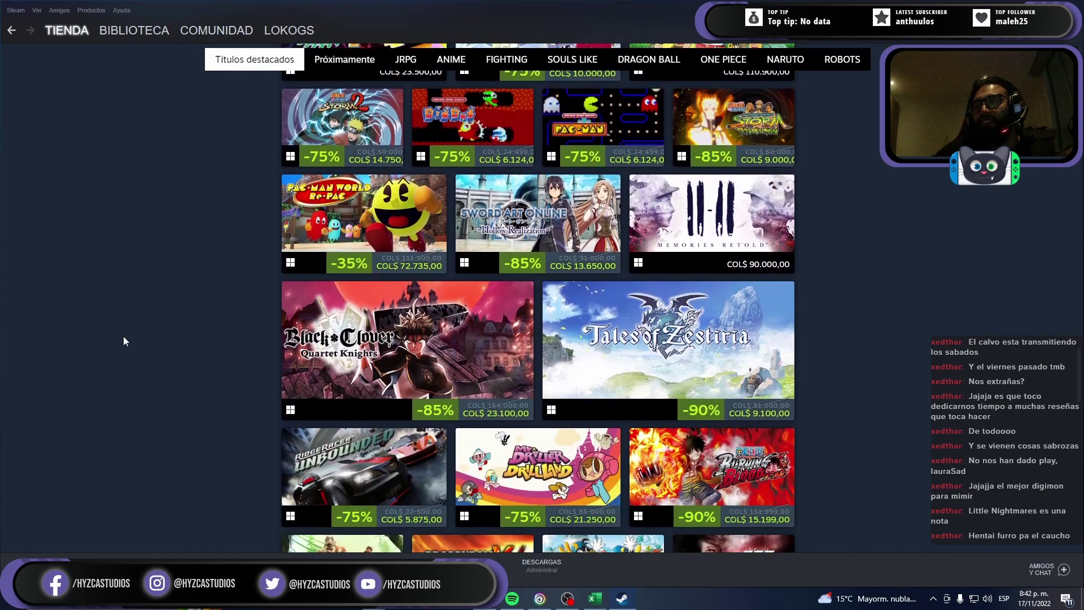
pyautogui.scroll(-2, 123, 341)
pyautogui.scroll(-2, 123, 337)
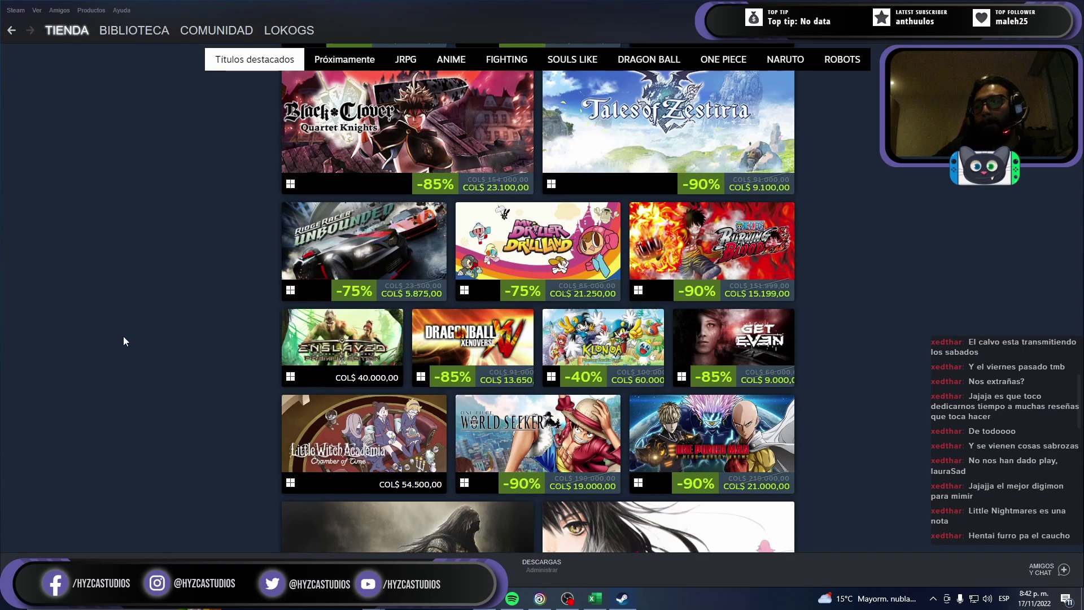
pyautogui.scroll(-1, 123, 337)
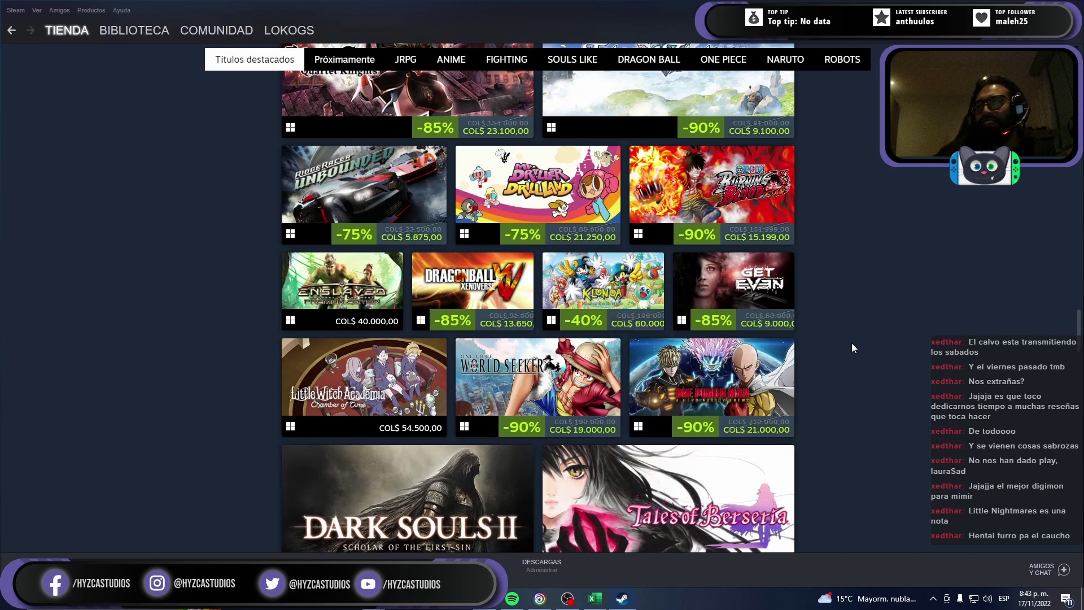
pyautogui.scroll(-2, 852, 348)
pyautogui.scroll(-2, 852, 348)
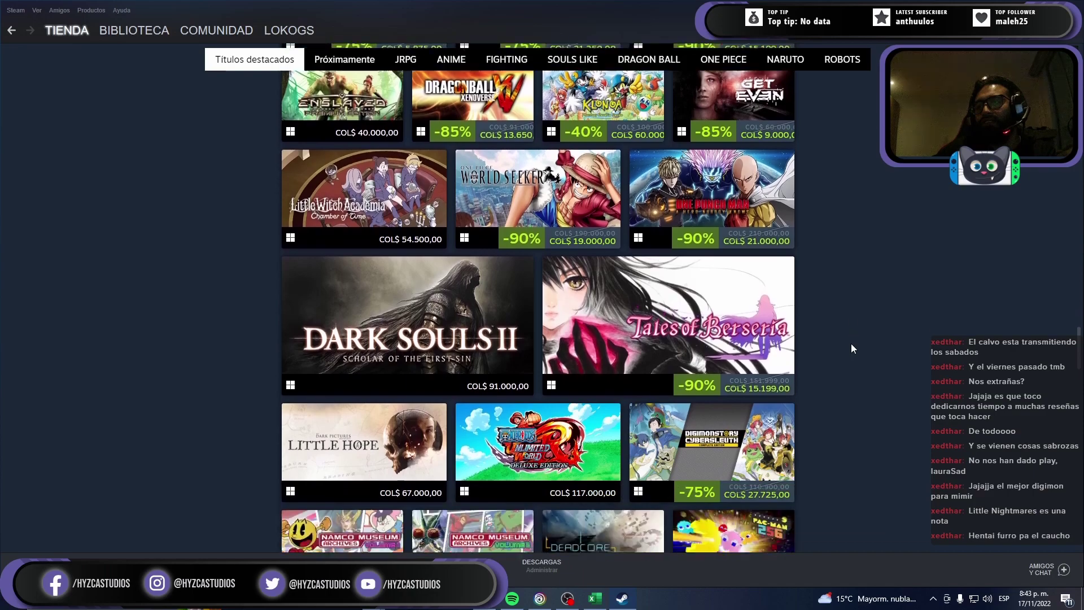
pyautogui.scroll(-1, 852, 348)
pyautogui.scroll(-1, 852, 349)
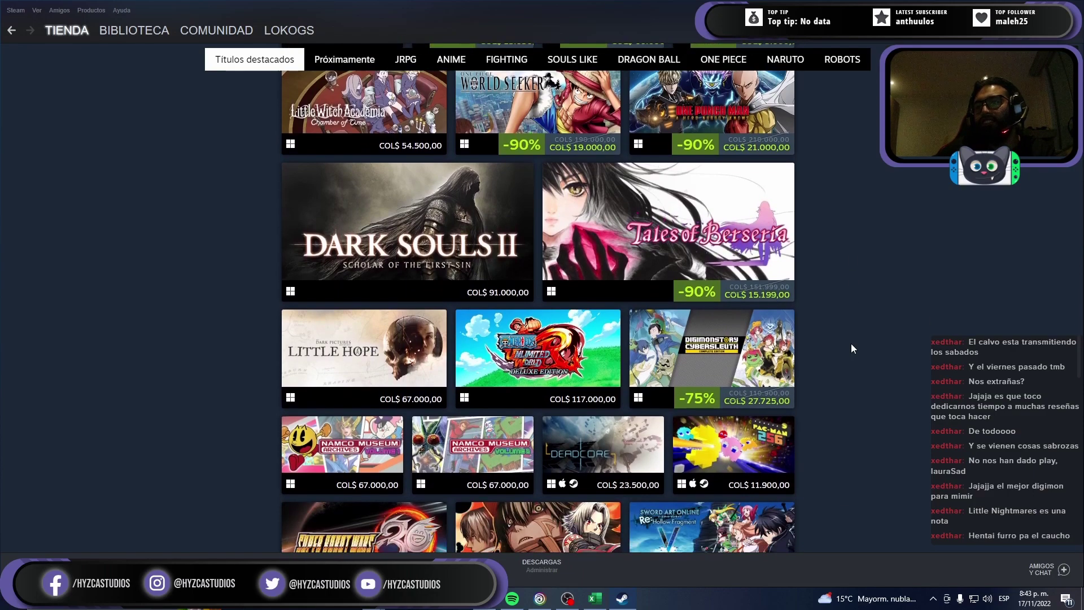
pyautogui.scroll(-2, 852, 343)
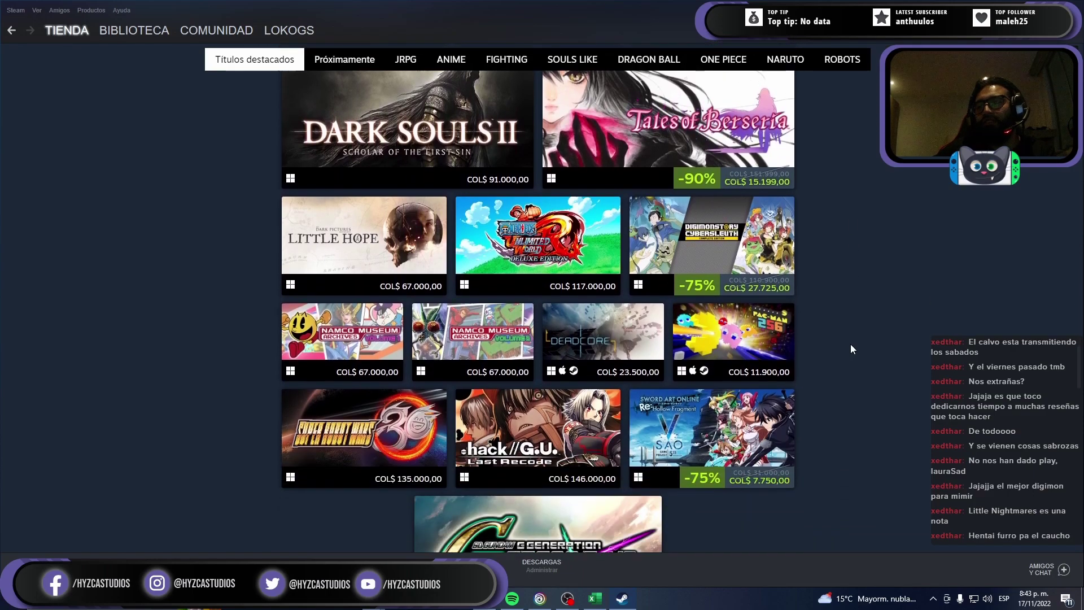
pyautogui.scroll(-2, 850, 344)
pyautogui.scroll(-4, 851, 346)
pyautogui.scroll(-5, 851, 346)
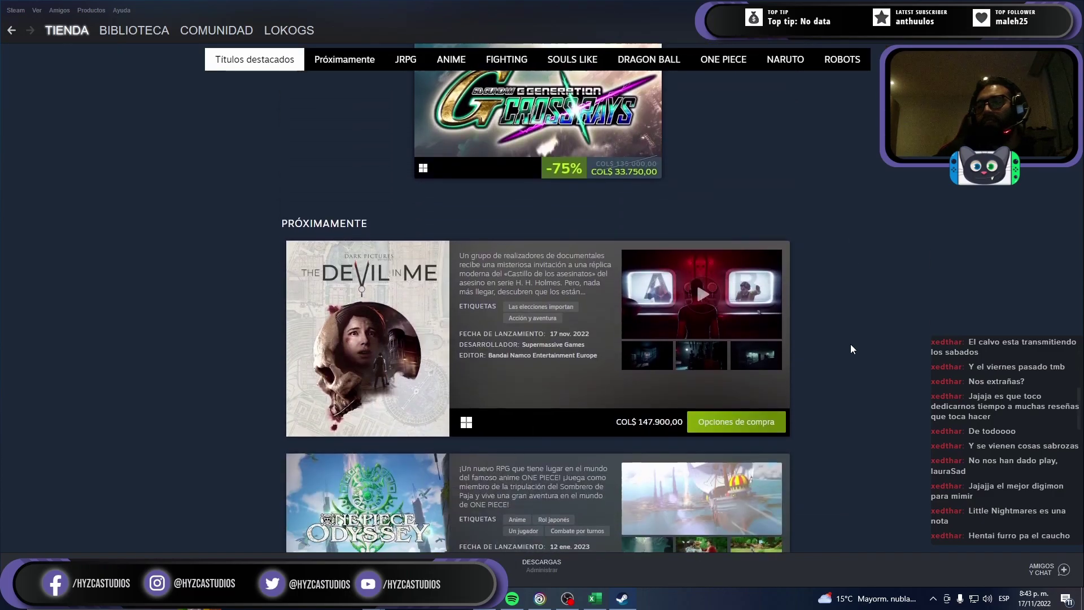
pyautogui.scroll(-5, 851, 346)
pyautogui.scroll(-1, 851, 344)
pyautogui.scroll(7, 771, 299)
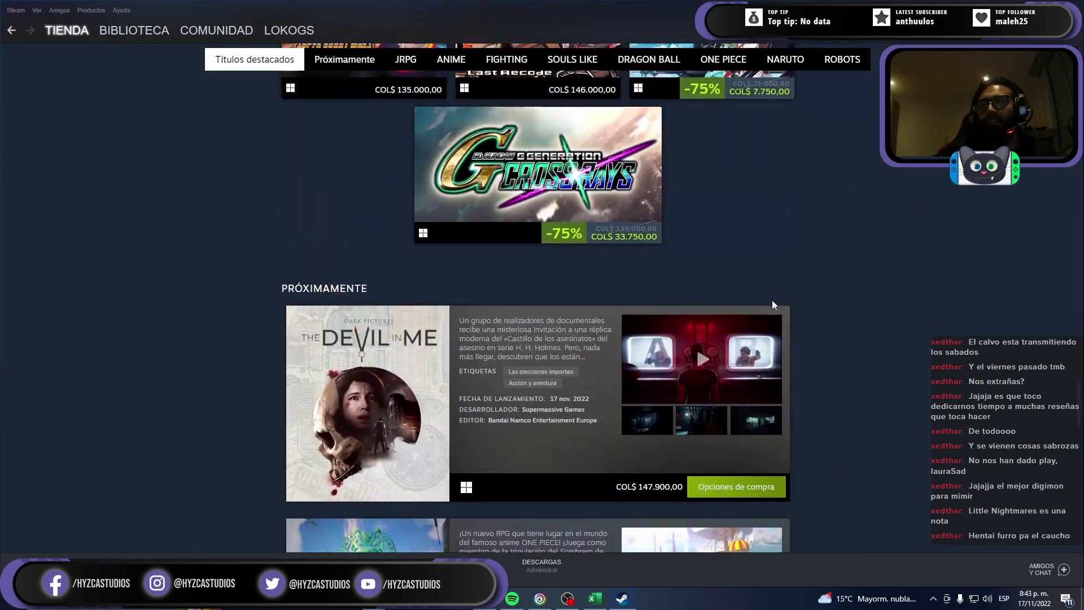
pyautogui.scroll(5, 760, 283)
pyautogui.scroll(5, 750, 266)
pyautogui.scroll(5, 750, 266)
pyautogui.scroll(5, 750, 265)
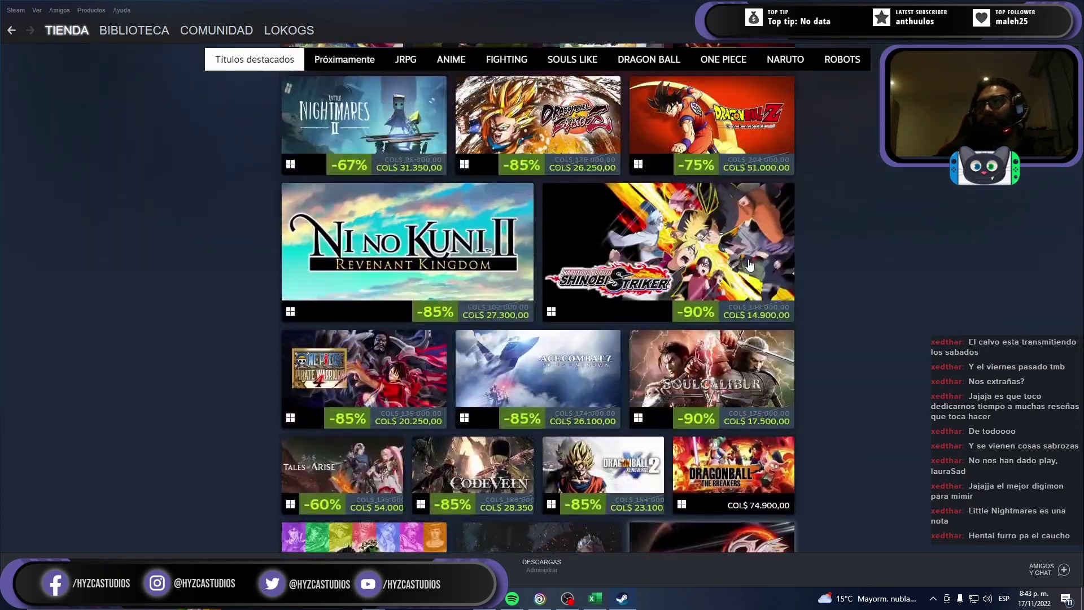
pyautogui.scroll(5, 750, 266)
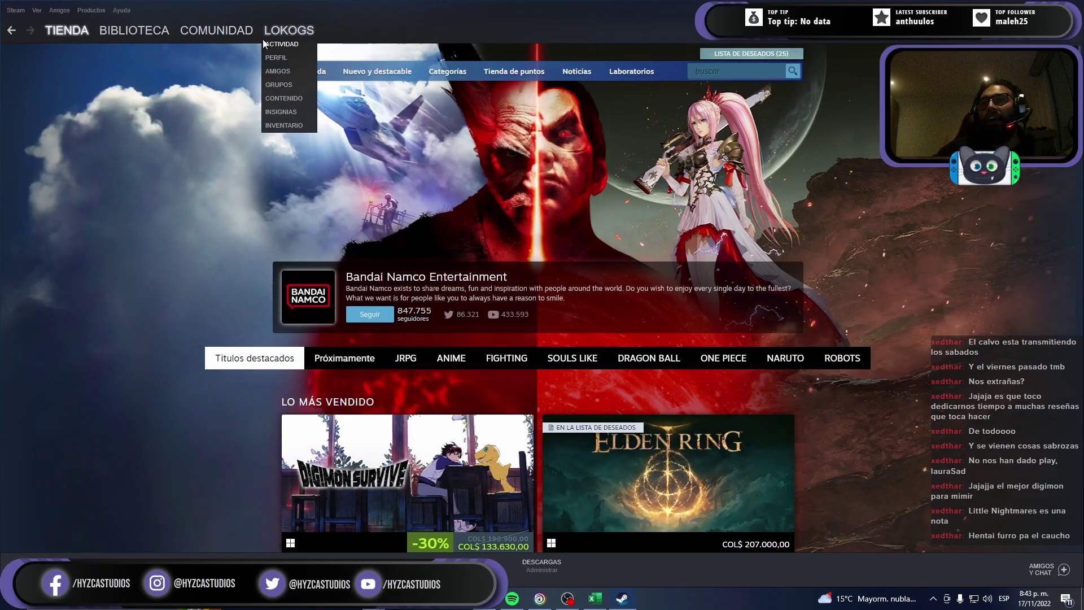
# Step: Search the store for 'hog', open Hogwarts Legacy, and show its staircase screenshot
pyautogui.click(715, 68)
pyautogui.write('hog')
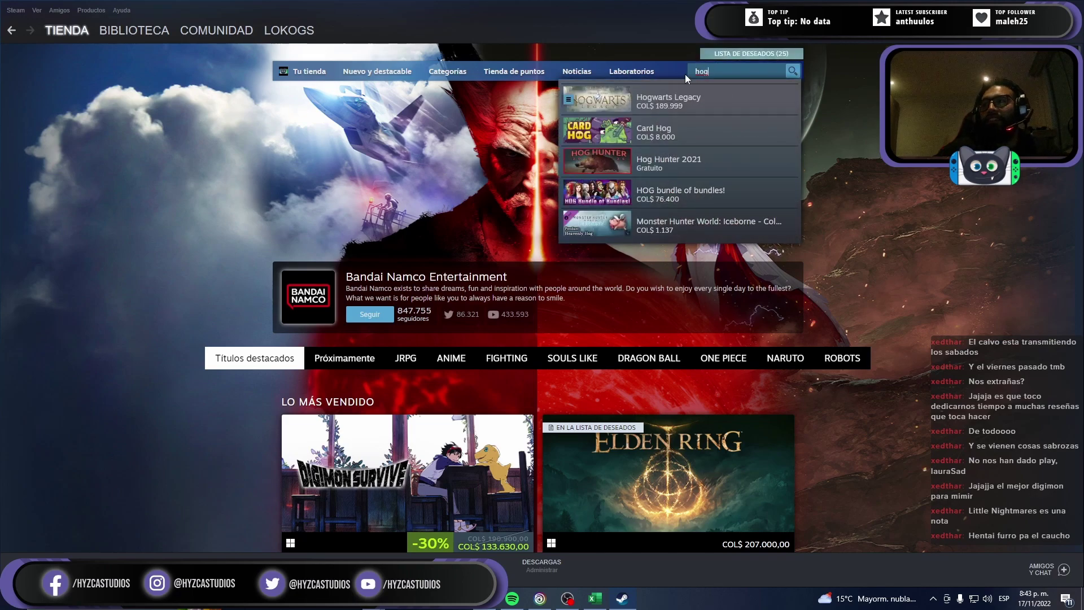
pyautogui.click(666, 100)
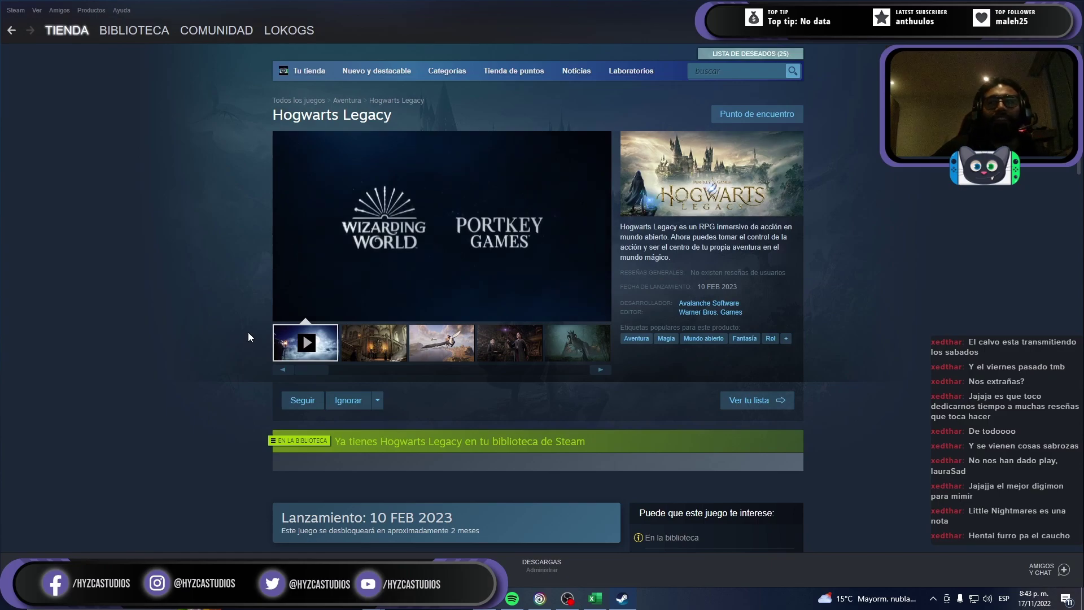
pyautogui.click(374, 350)
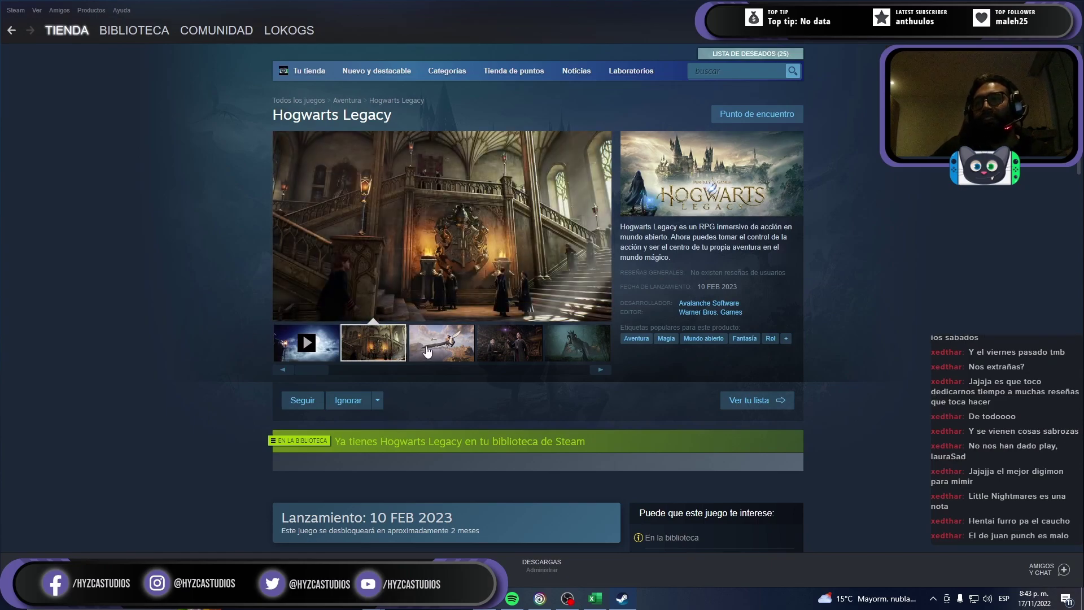
# Step: Step through the Hogwarts Legacy wand-shop and dragon screenshots until the trailer returns
pyautogui.click(429, 352)
pyautogui.click(512, 353)
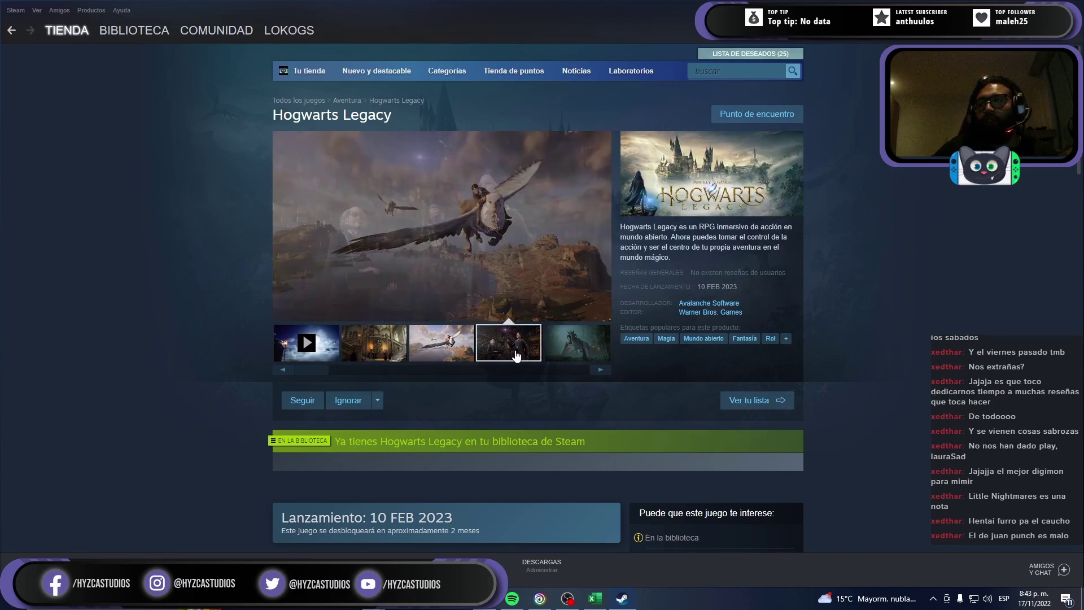
pyautogui.click(568, 348)
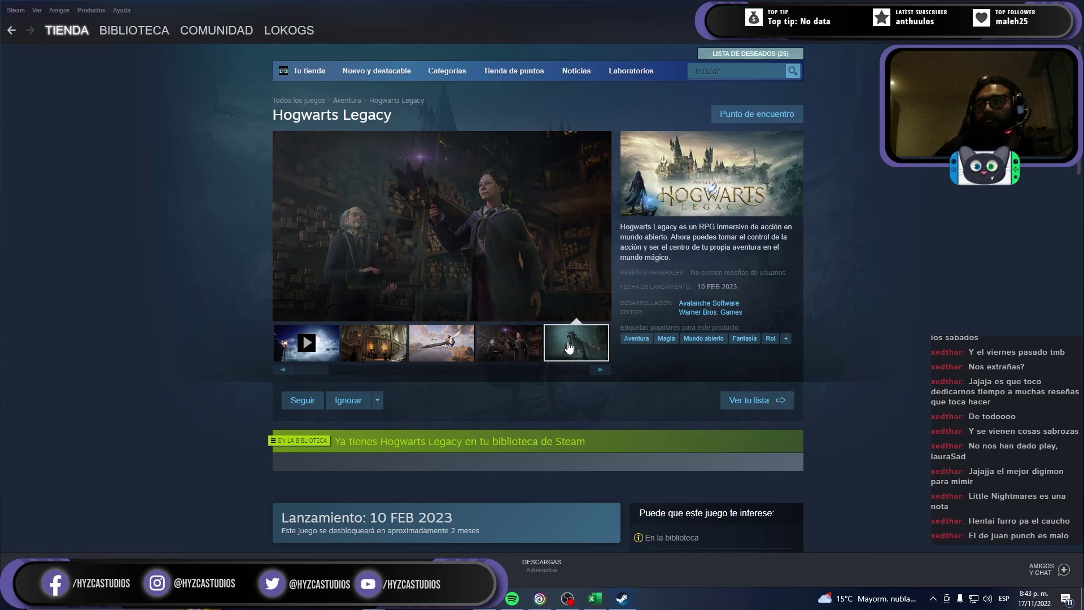
pyautogui.click(601, 371)
pyautogui.click(601, 371)
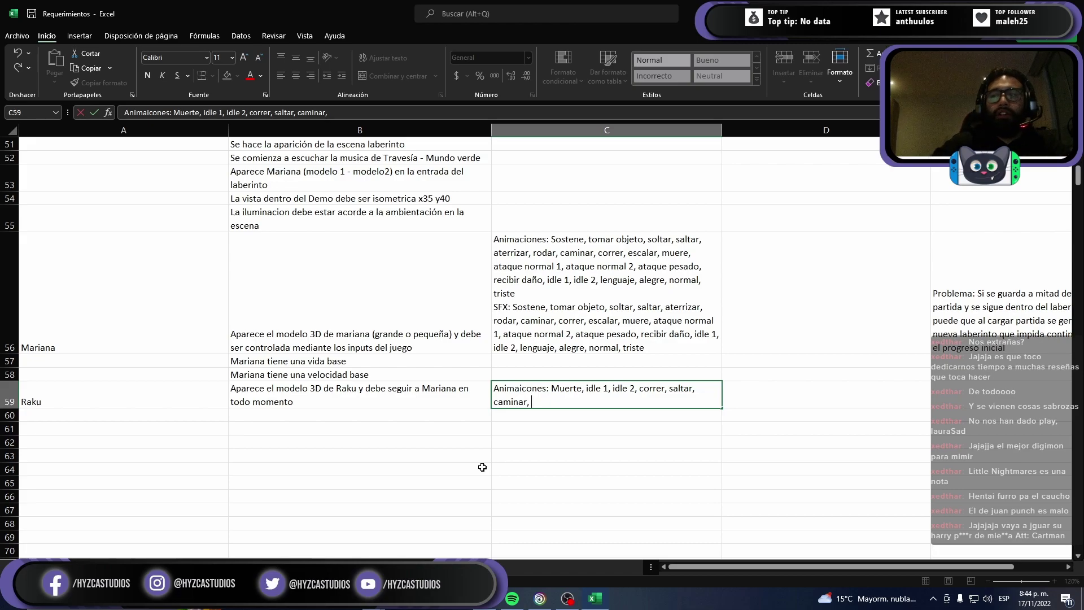
# Step: Append 'a la defensiva, esquivar, atacar' to Raku's animation list in C59, checking the mind map
pyautogui.hotkey('alt', 'Tab')
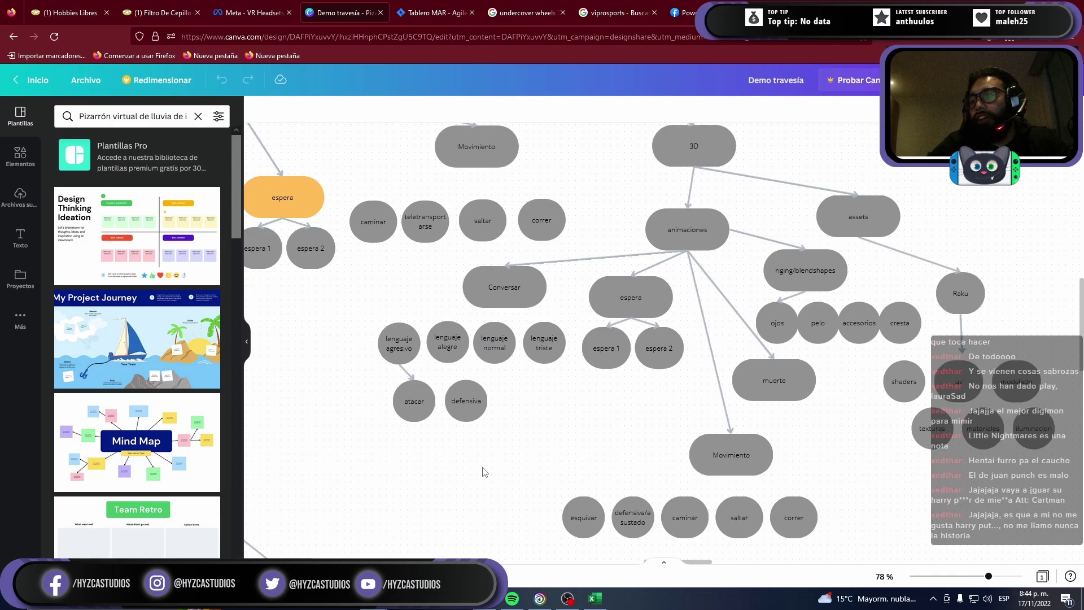
pyautogui.hotkey('alt', 'Tab')
pyautogui.write('a la ')
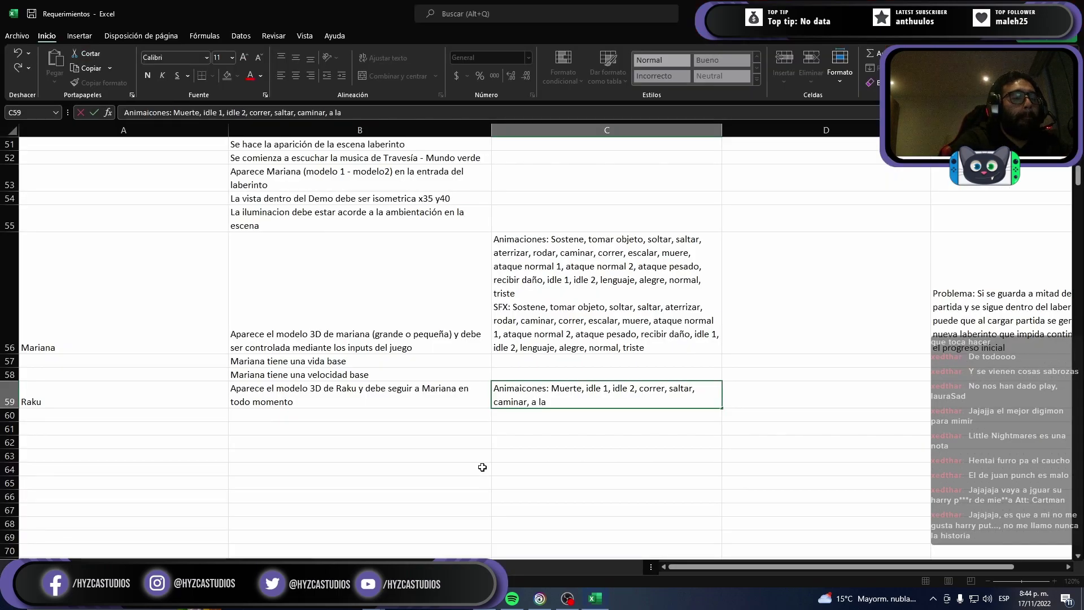
pyautogui.write('defensiva, e')
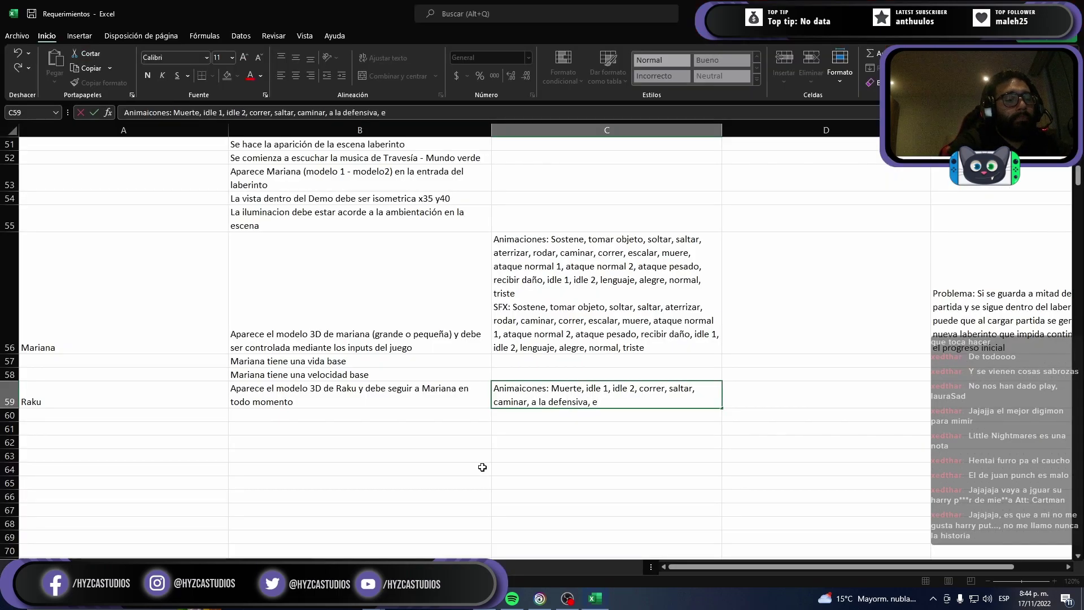
pyautogui.write('squivar, a')
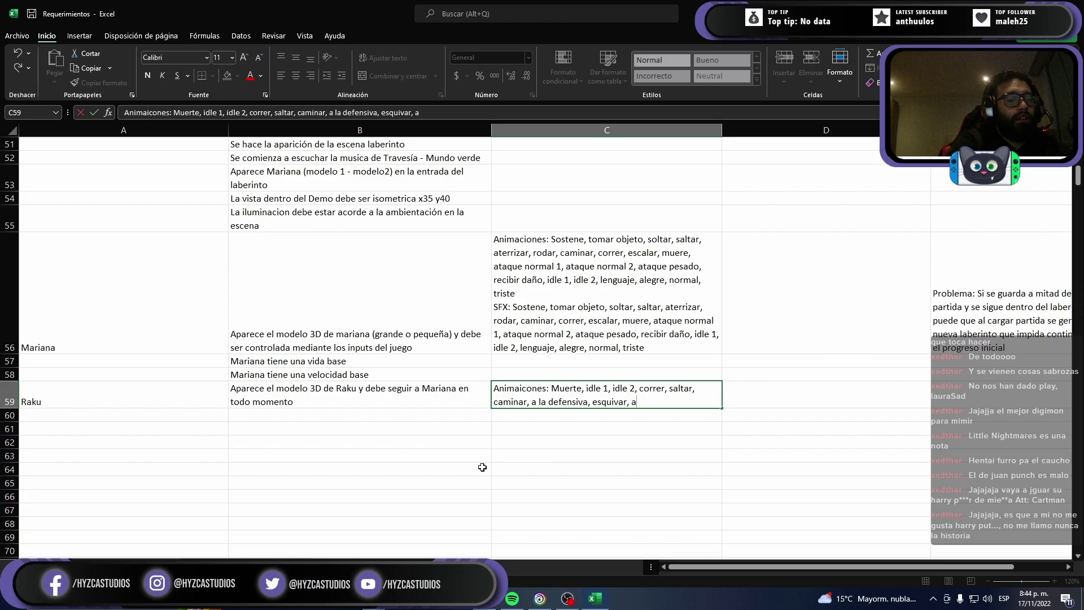
pyautogui.write('tacar')
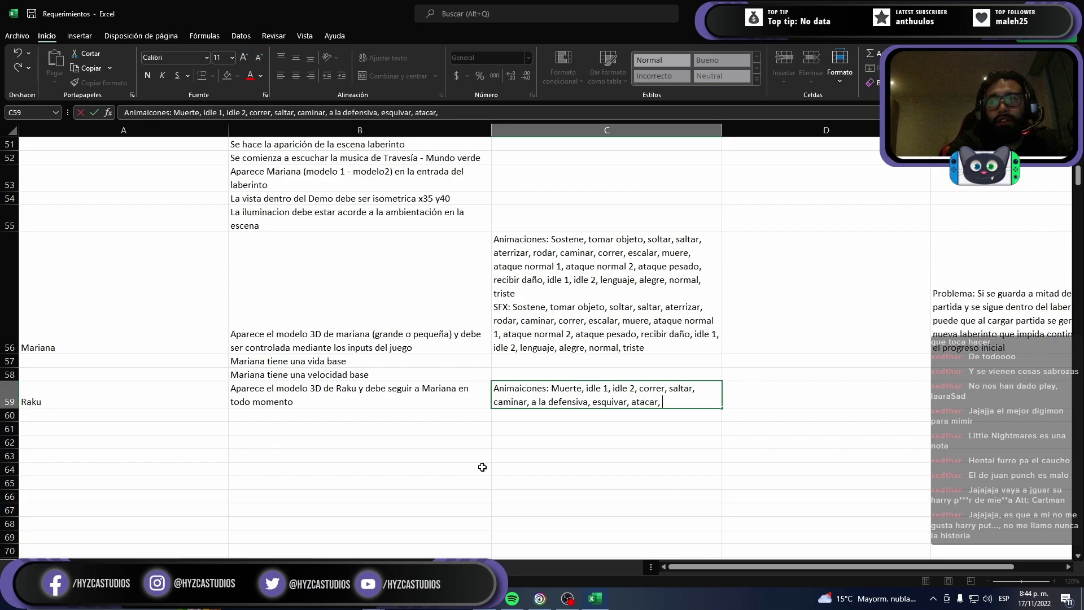
pyautogui.hotkey('alt', 'Tab')
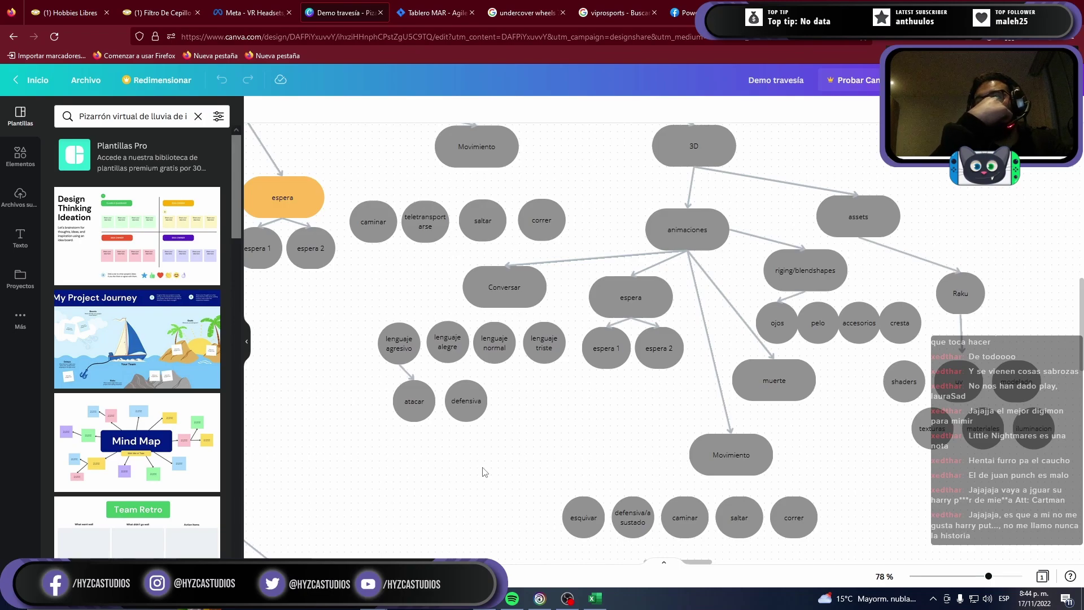
pyautogui.hotkey('alt', 'Tab')
pyautogui.hotkey('alt', 'Tab')
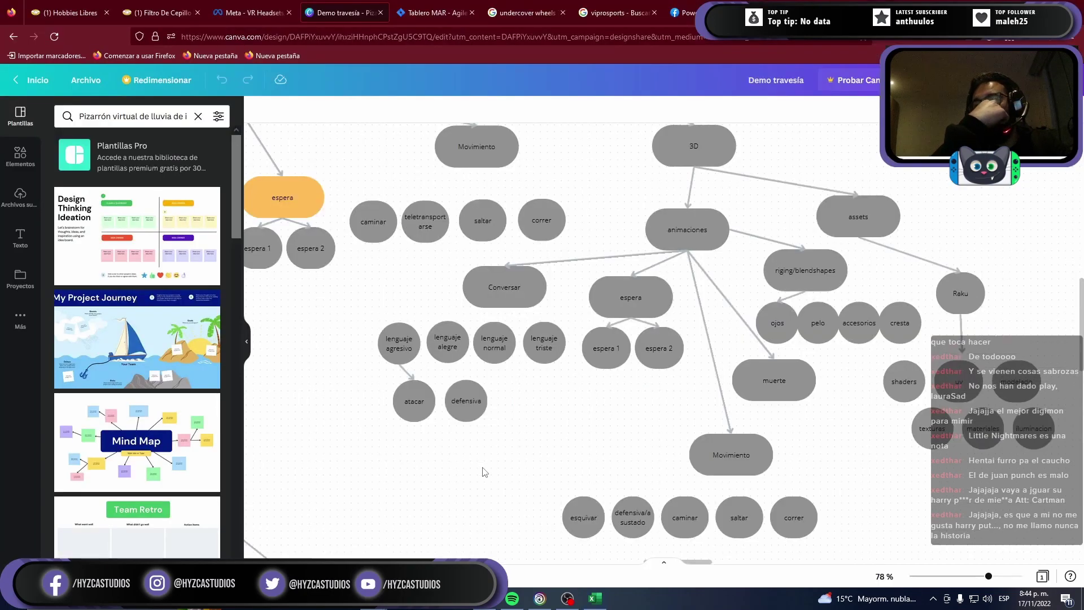
pyautogui.hotkey('alt', 'Tab')
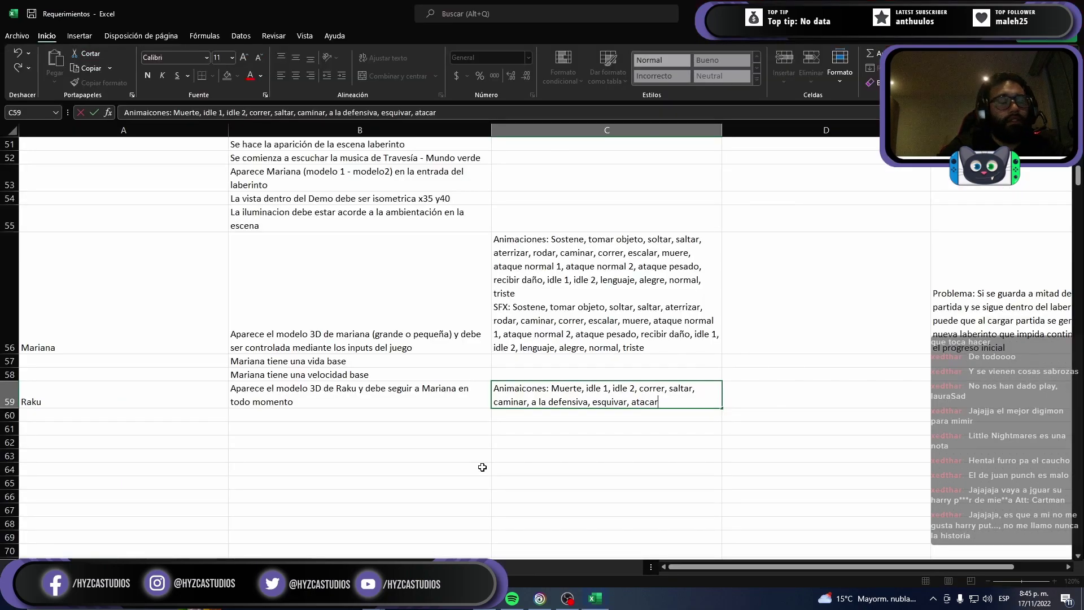
# Step: Correct 'Animaicones' to 'Animaciones' and start a new line below the animation list
pyautogui.hotkey('alt', 'Return')
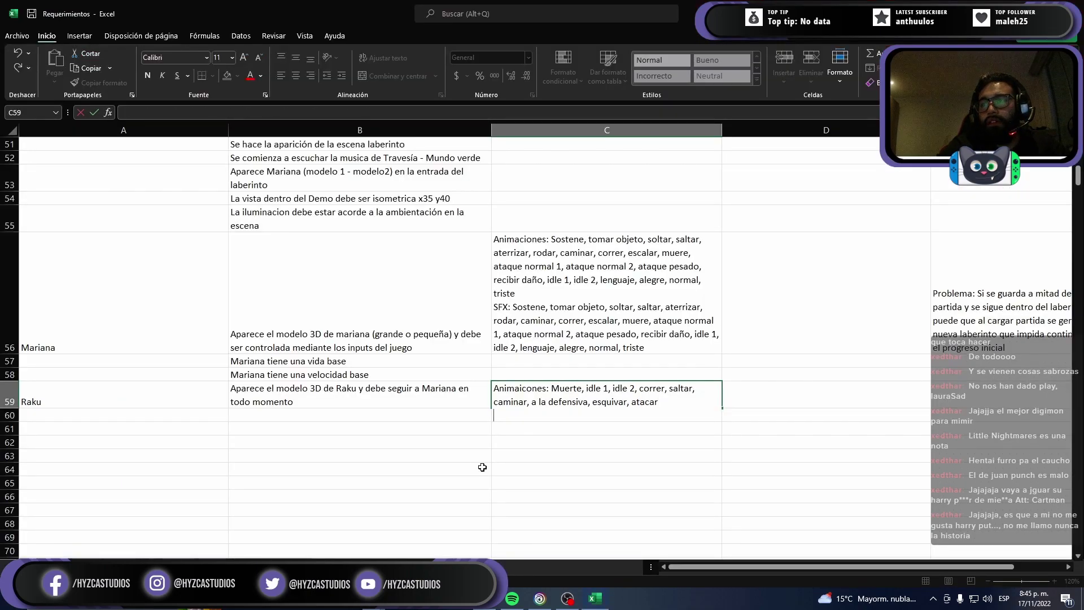
pyautogui.press('BackSpace')
pyautogui.press('Right')
pyautogui.press('Delete')
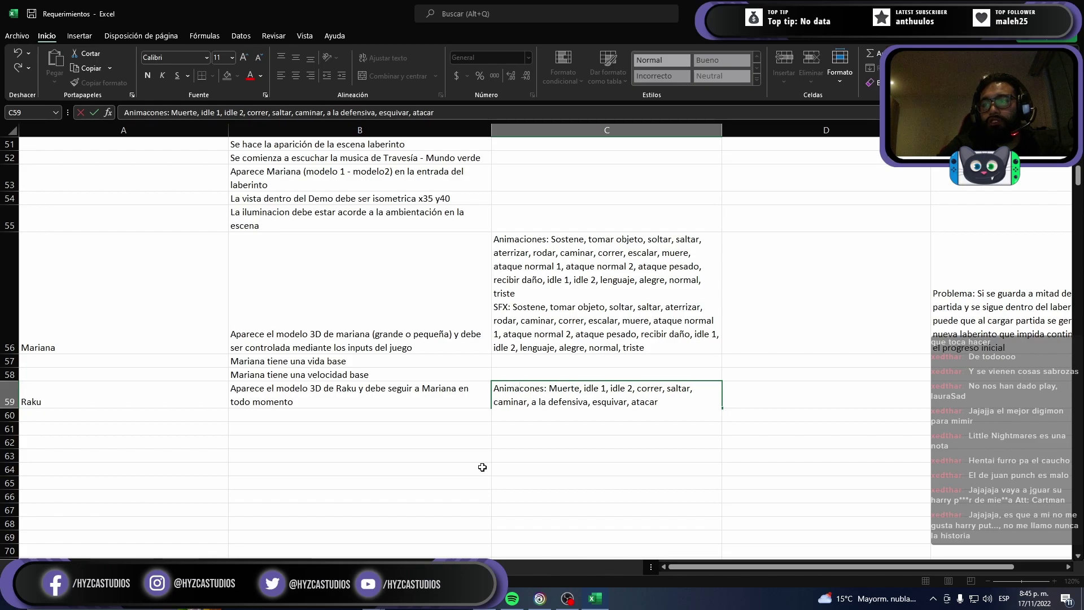
pyautogui.write('i')
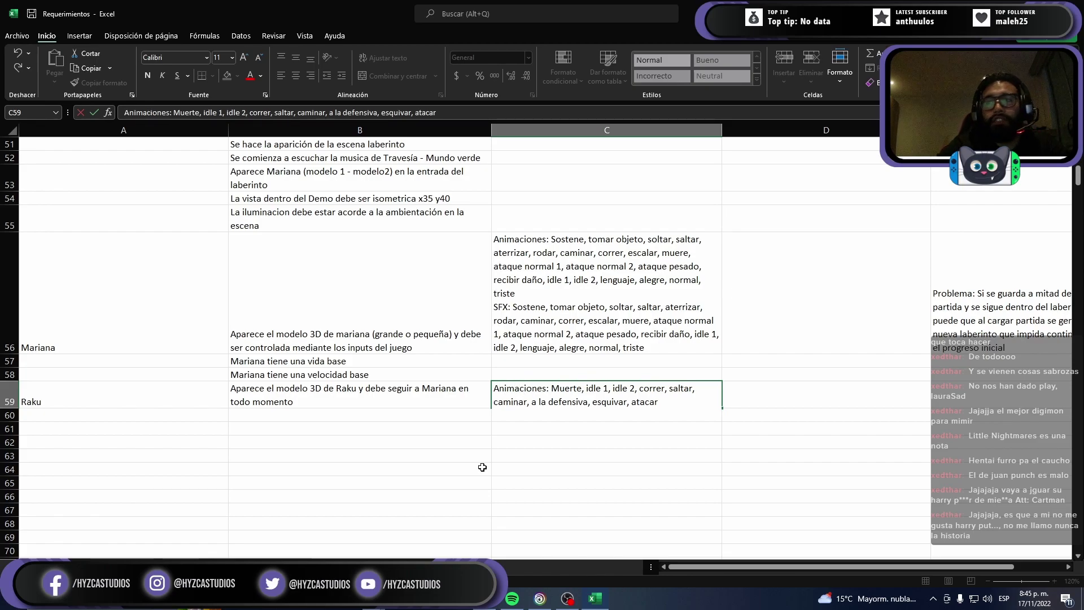
pyautogui.hotkey('ctrl', 'End')
pyautogui.hotkey('alt', 'Return')
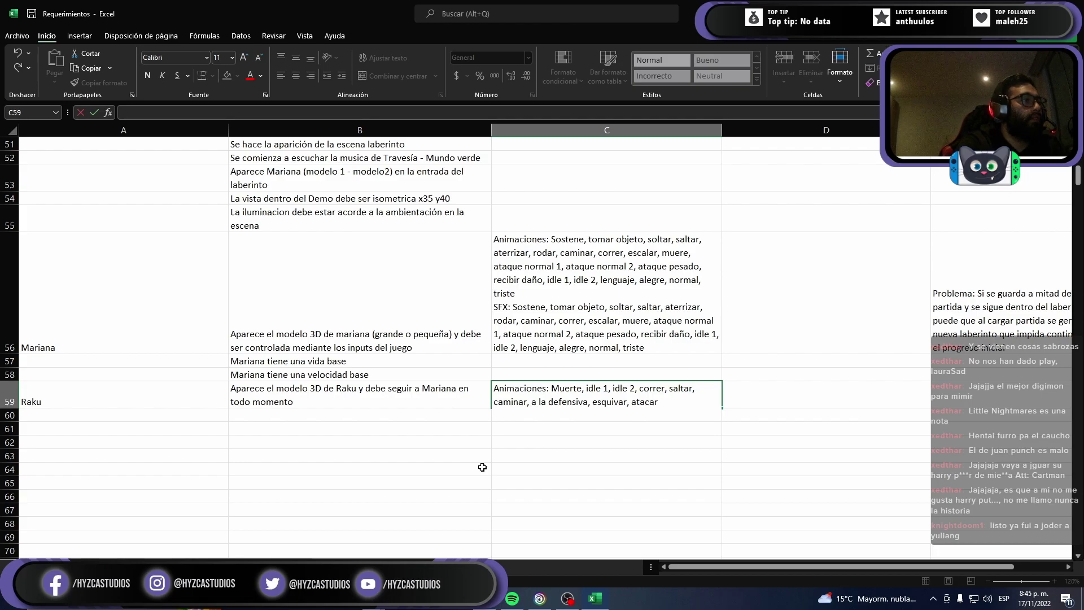
# Step: Add an 'SFX:' line to C59 that repeats the nine-item animation list, Muerte to atacar
pyautogui.write('S')
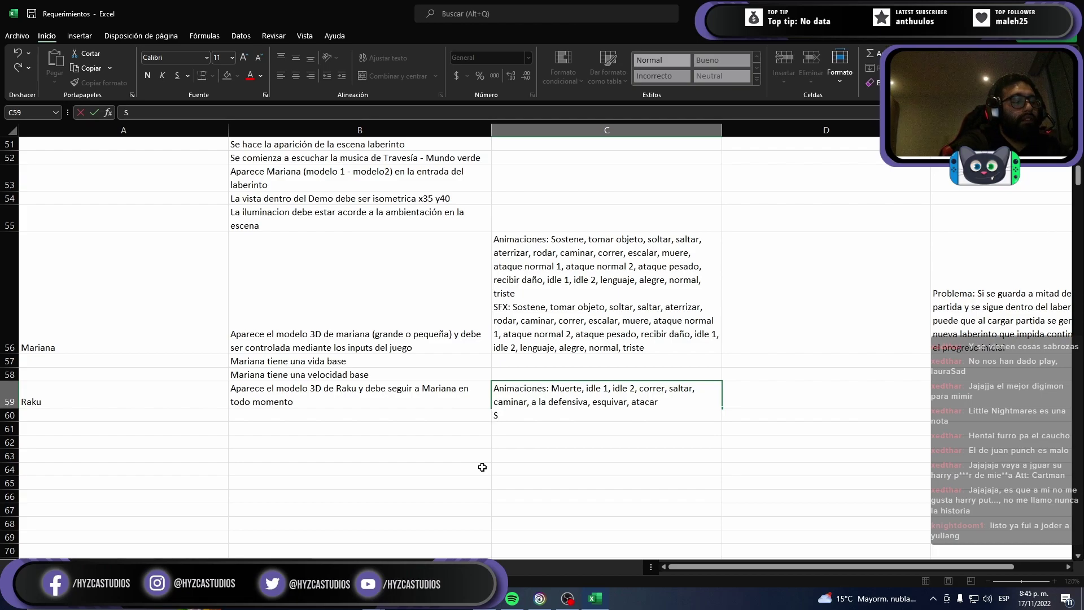
pyautogui.write('FX:')
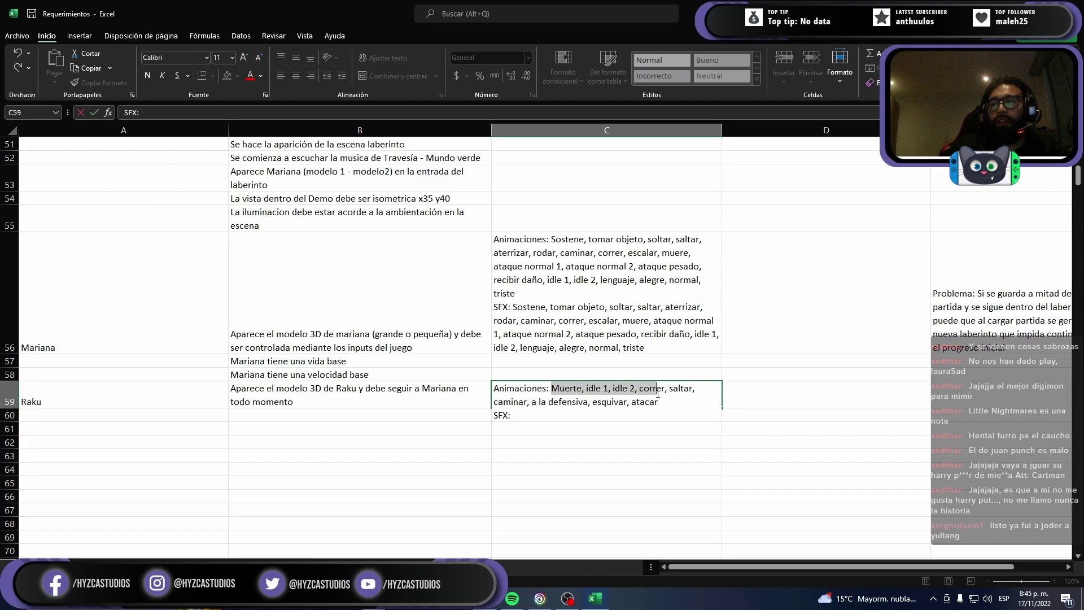
pyautogui.moveTo(553, 387); pyautogui.dragTo(659, 402)
pyautogui.hotkey('ctrl', 'c')
pyautogui.click(518, 415)
pyautogui.hotkey('ctrl', 'v')
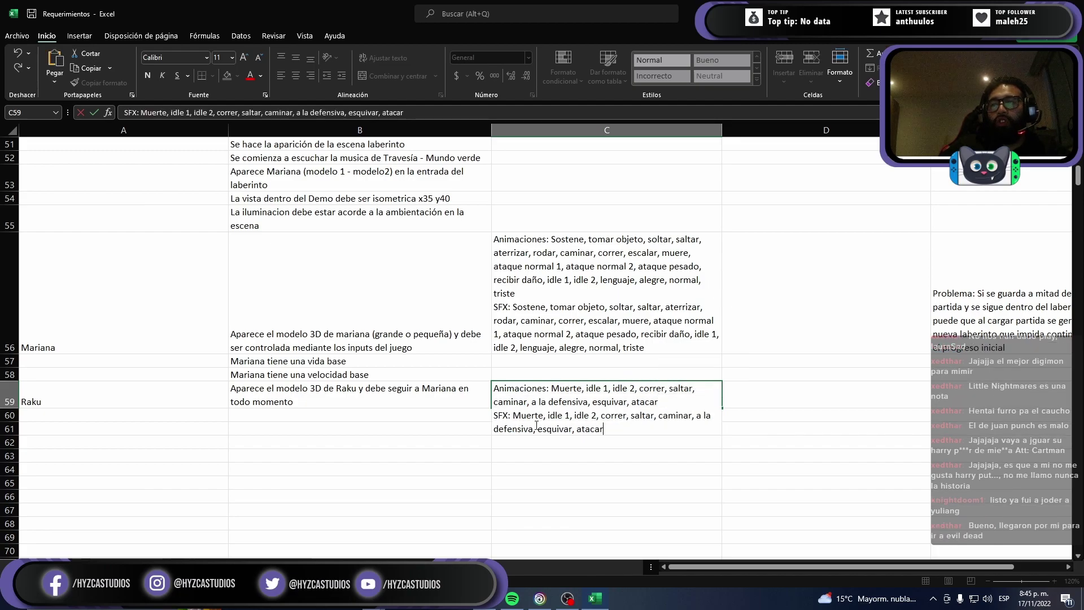
pyautogui.press('Return')
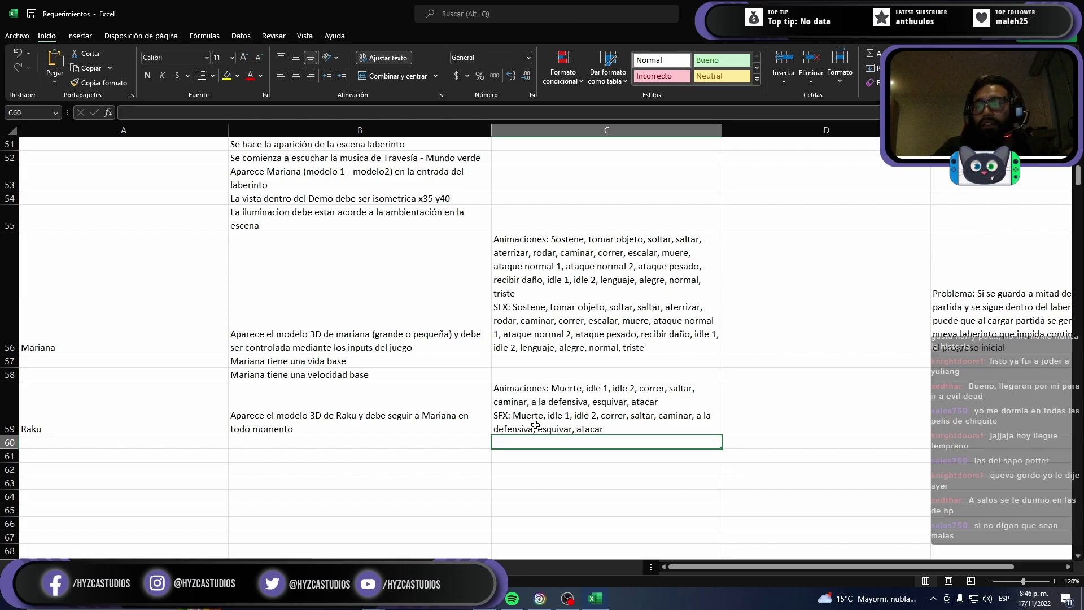
pyautogui.press('Left')
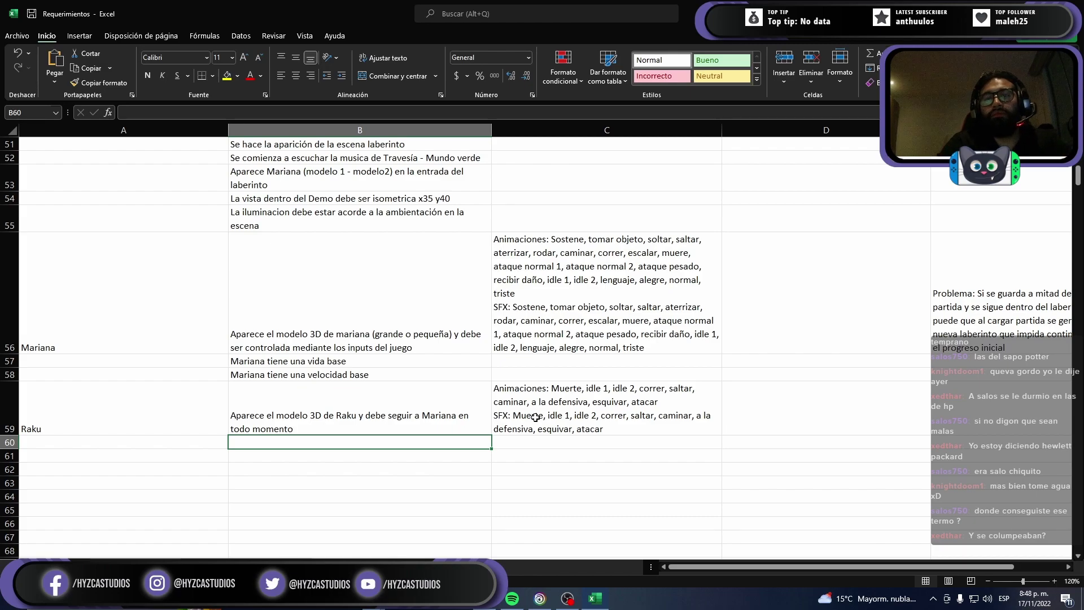
# Step: Enter Laberinto in A60, with Fase 1 and Fase 2 in B60 and B61
pyautogui.press('Left')
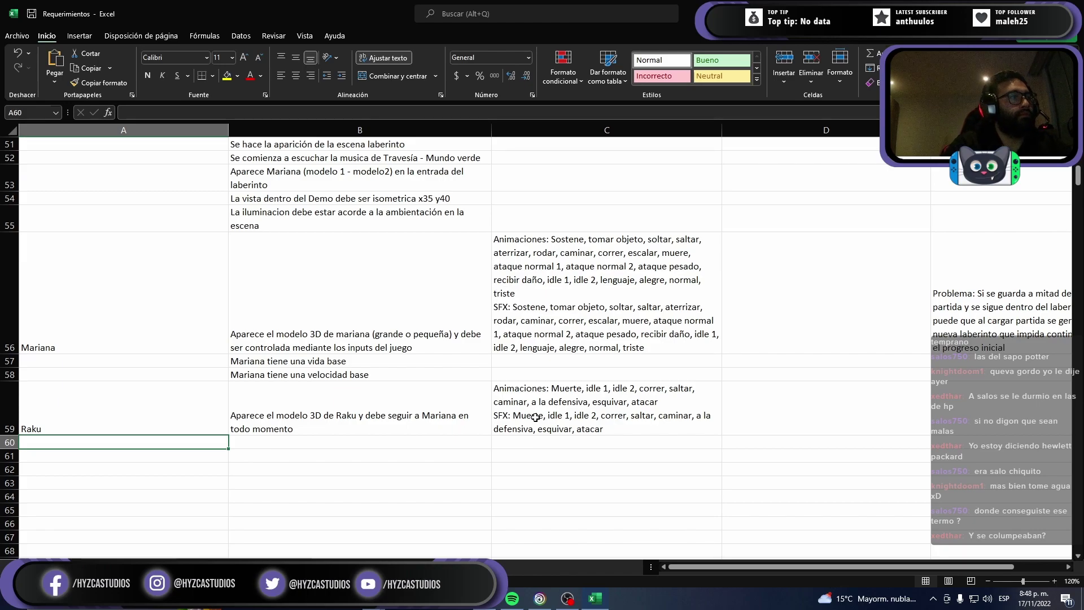
pyautogui.write('Laberint')
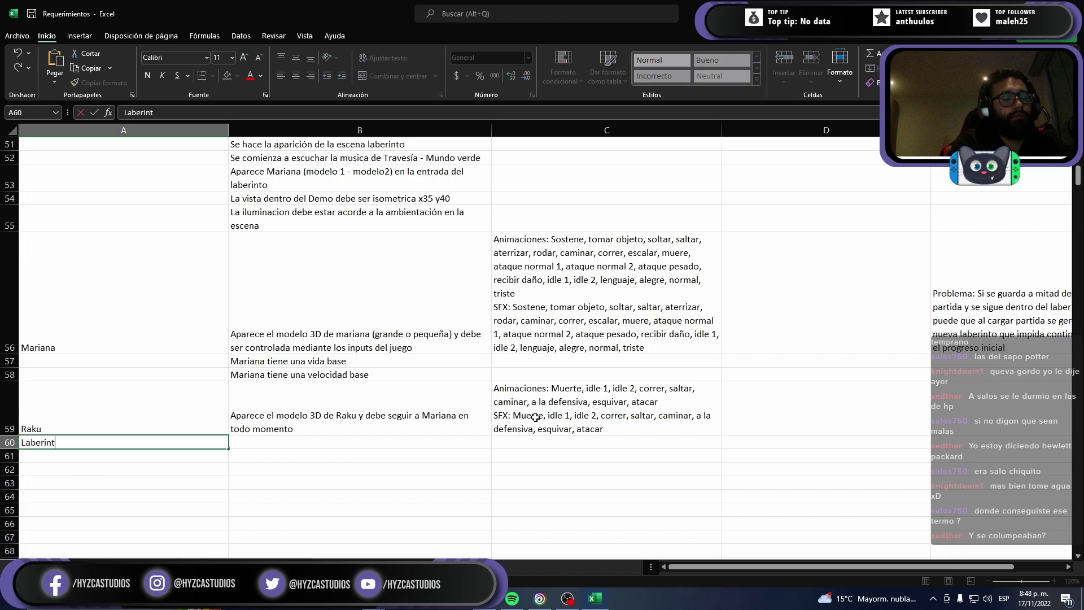
pyautogui.write('o')
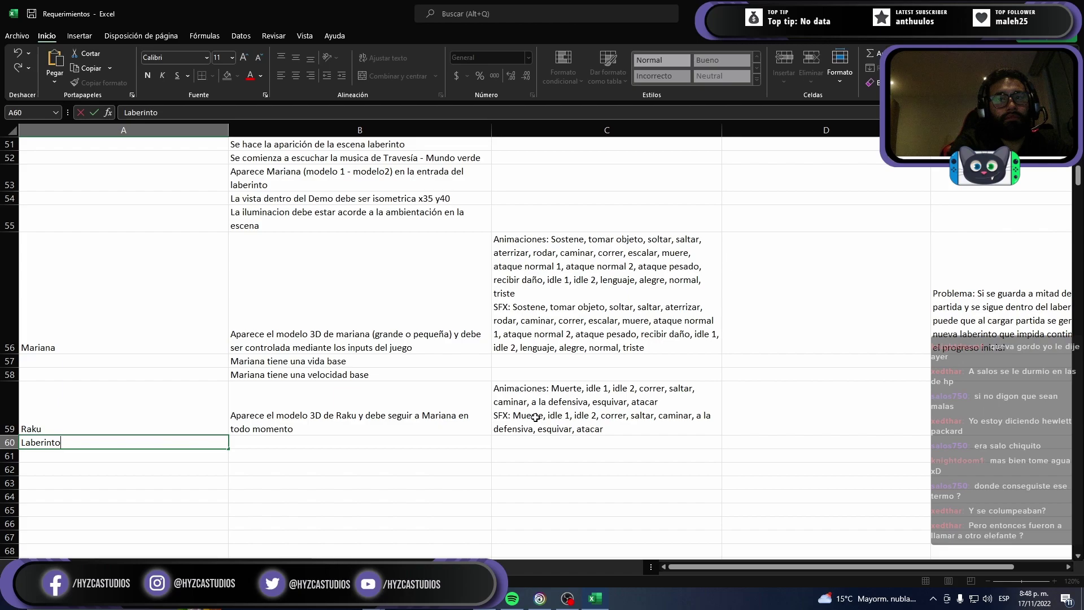
pyautogui.press('Return')
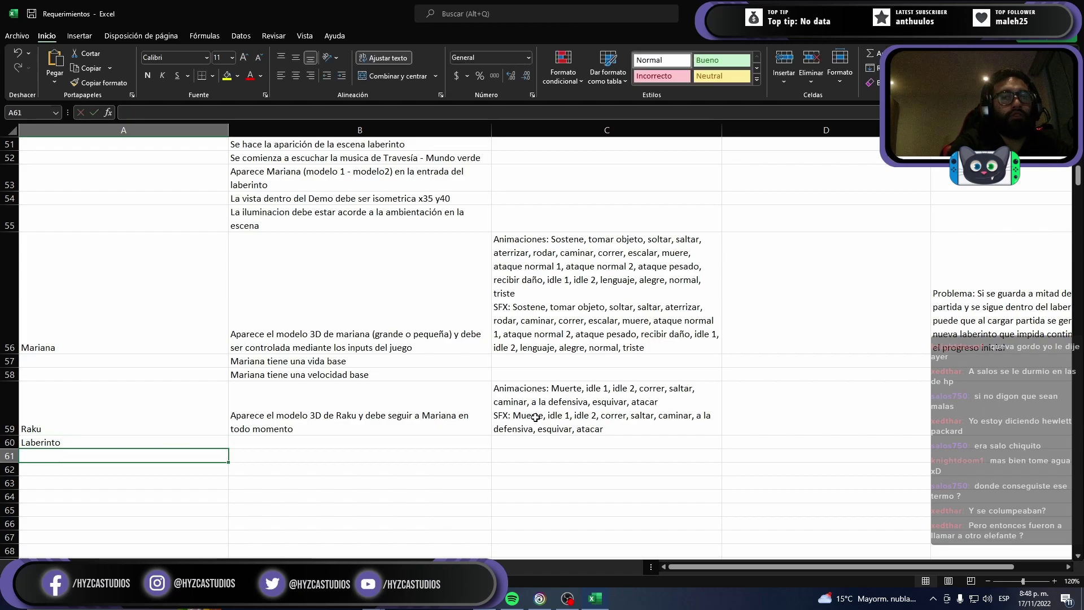
pyautogui.press('Up')
pyautogui.press('Right')
pyautogui.write('F')
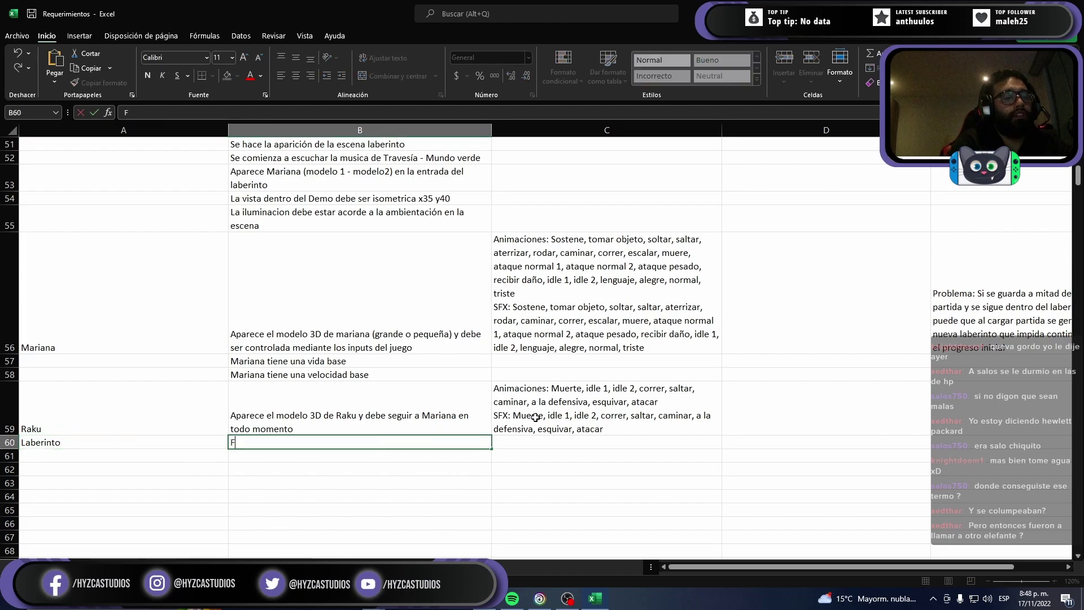
pyautogui.write('ase 1')
pyautogui.press('Return')
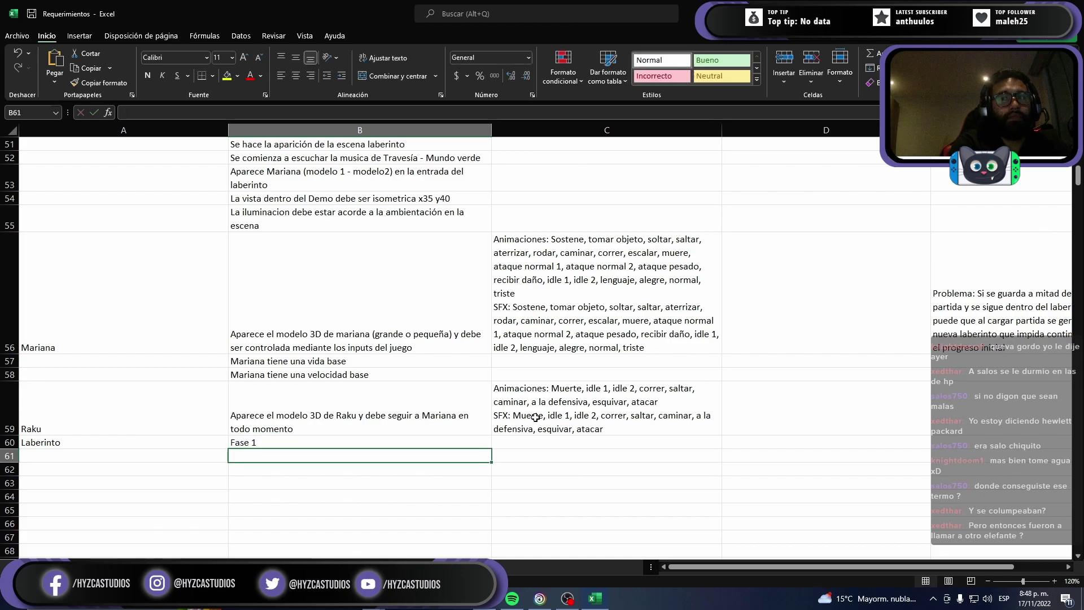
pyautogui.write('Fase 2')
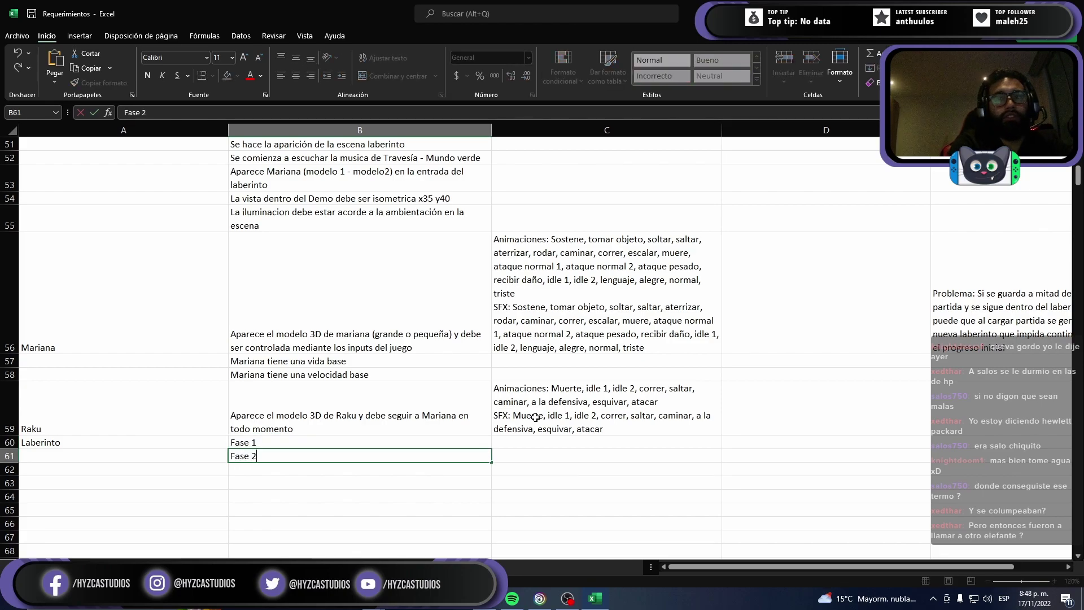
pyautogui.press('Return')
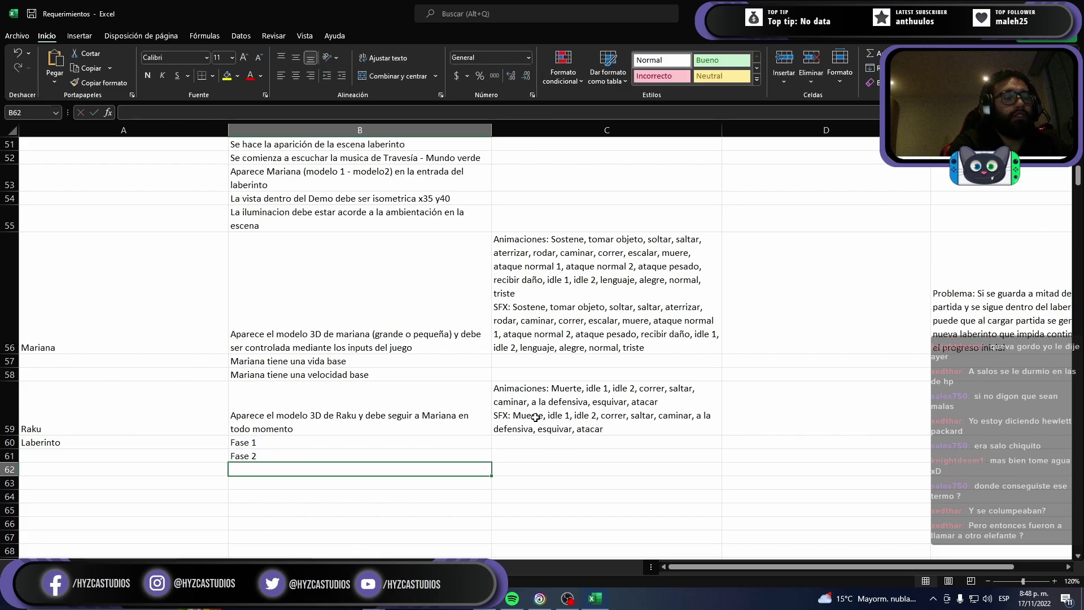
# Step: Enter 'Modulos de roca ambientados en mundo verde' in B62
pyautogui.write('Modu')
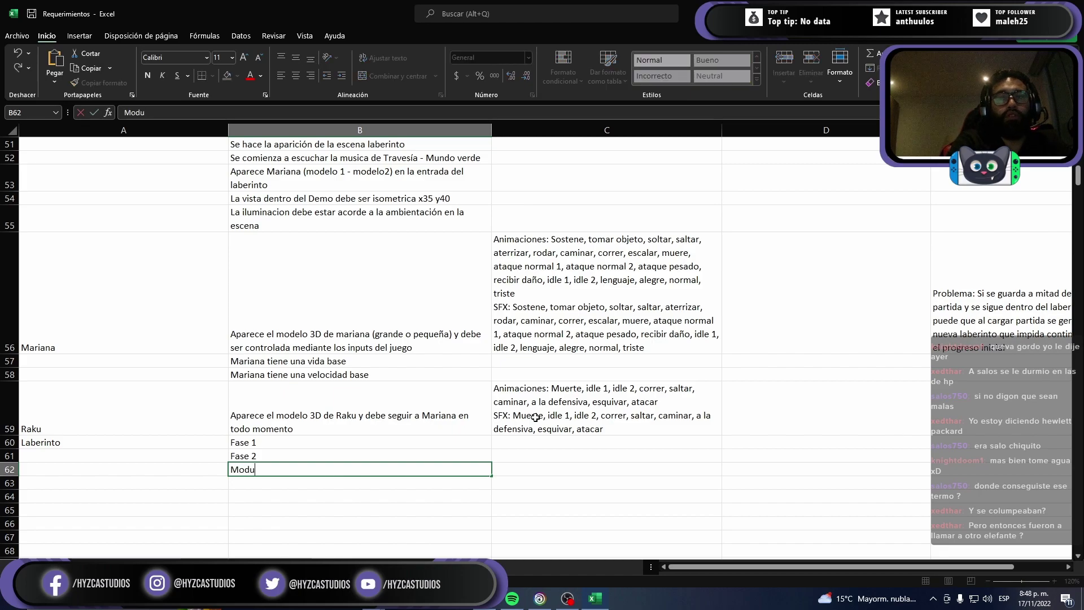
pyautogui.write('ilos d')
pyautogui.write('e to')
pyautogui.press('BackSpace')
pyautogui.write('roc')
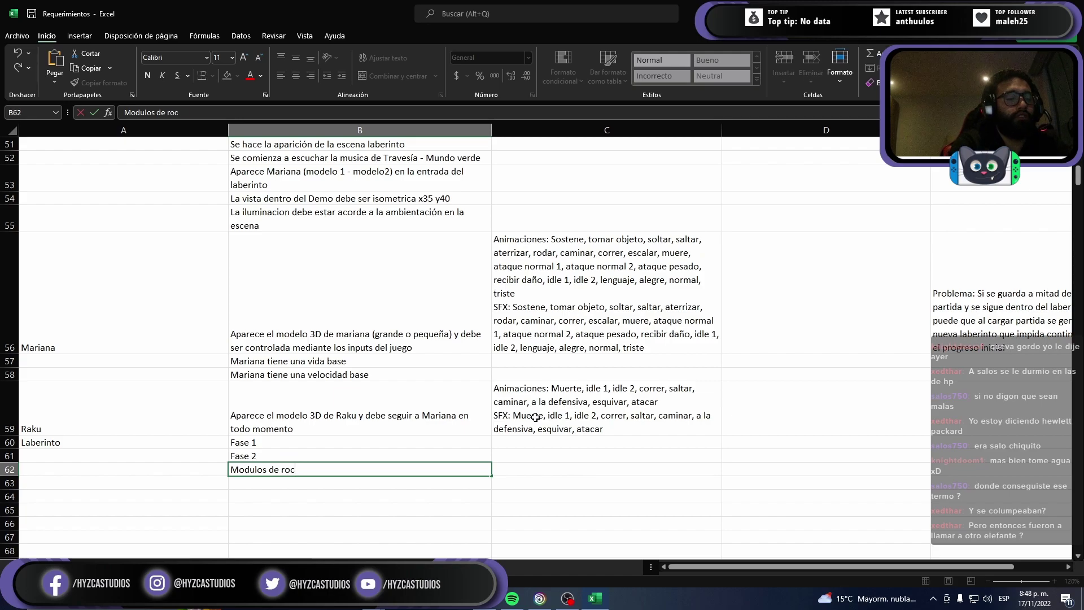
pyautogui.write('a')
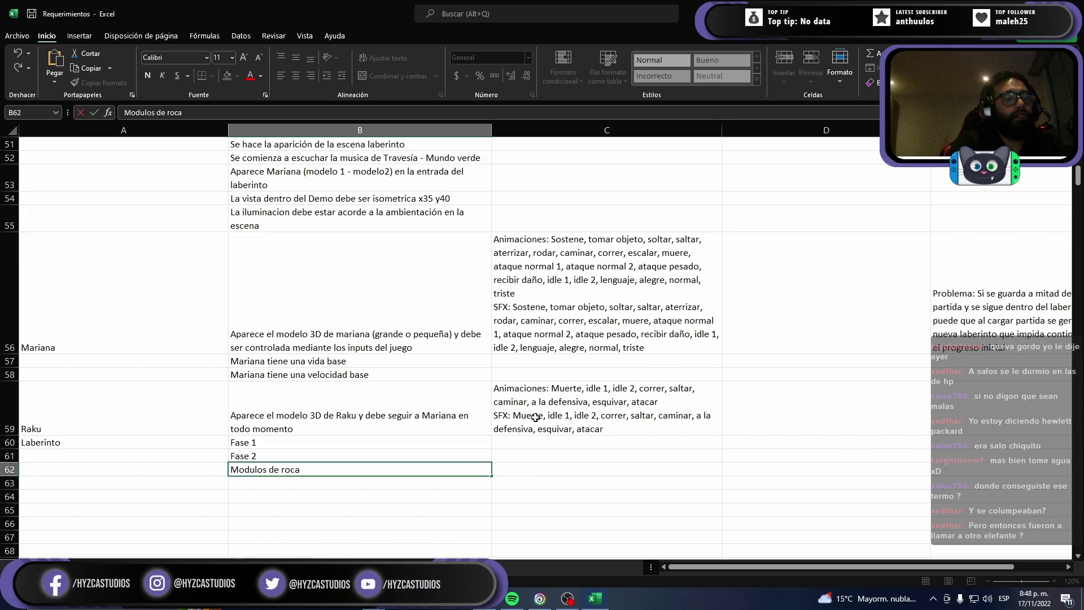
pyautogui.write(' ambientados')
pyautogui.write(' en mundo ver')
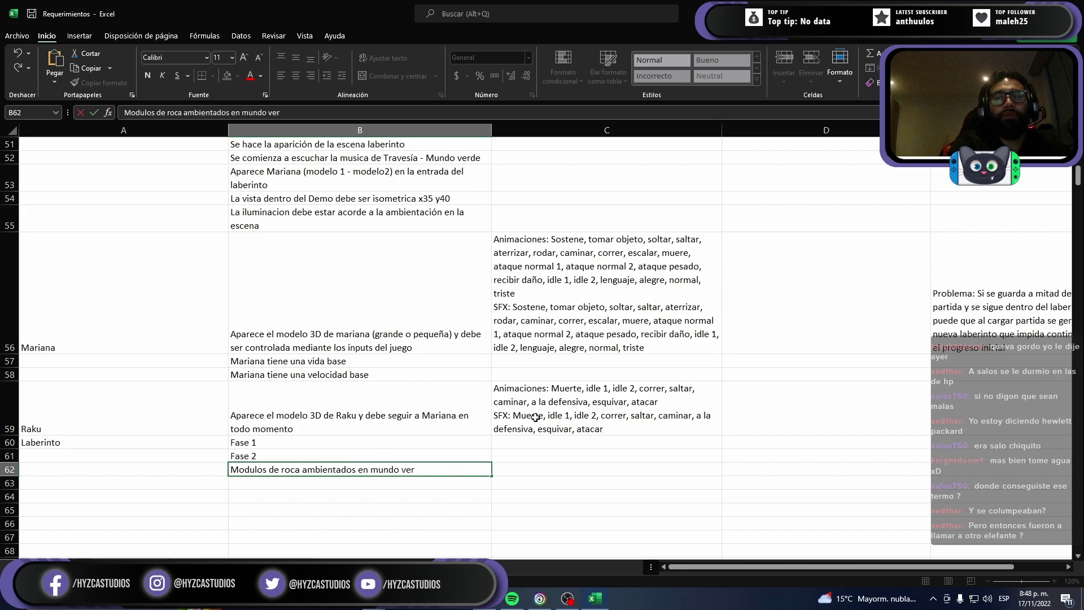
pyautogui.write('de')
pyautogui.press('Return')
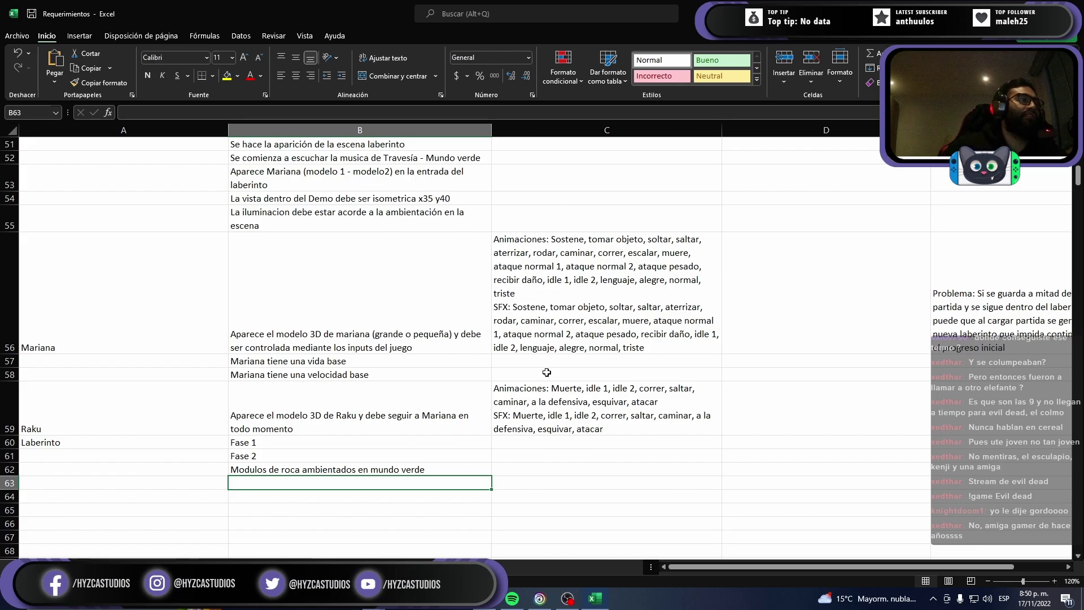
# Step: Add Mobs in B63 and SFX ambiental in B64
pyautogui.click(280, 498)
pyautogui.click(275, 481)
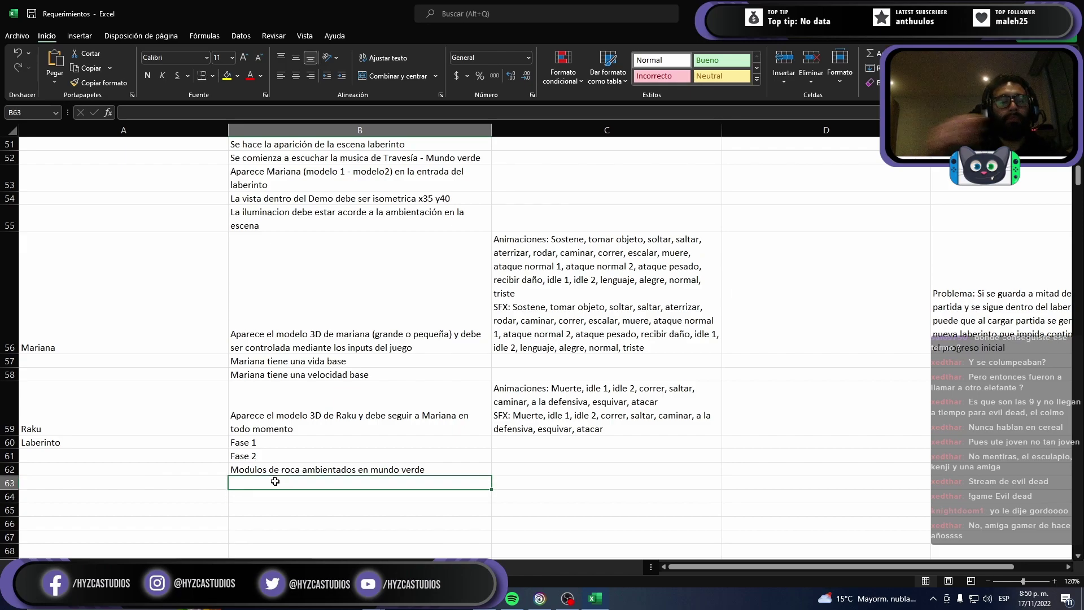
pyautogui.write('Mobs')
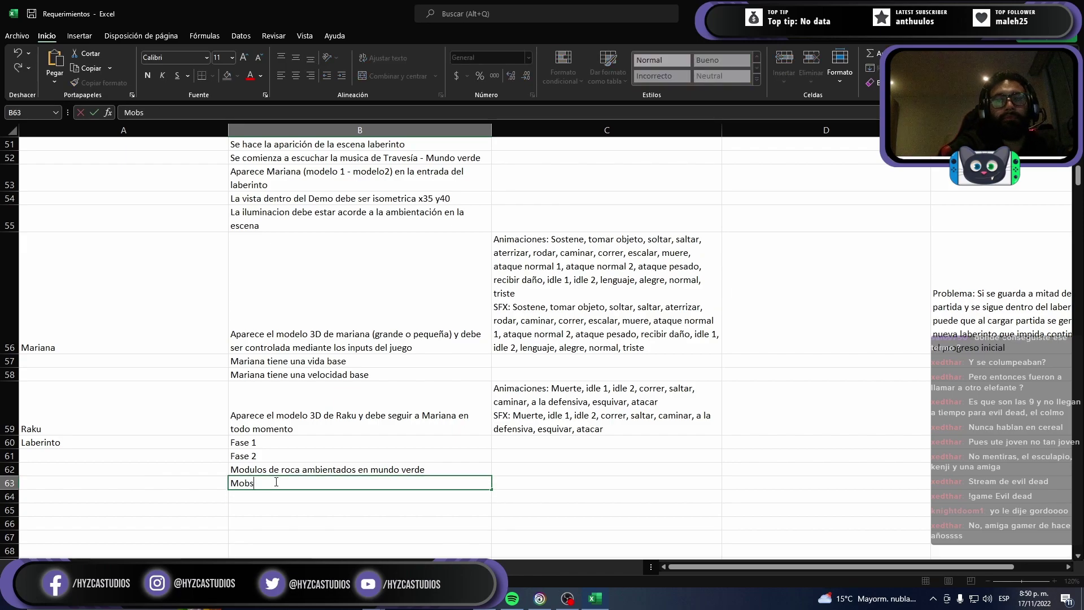
pyautogui.press('Return')
pyautogui.write('Soni')
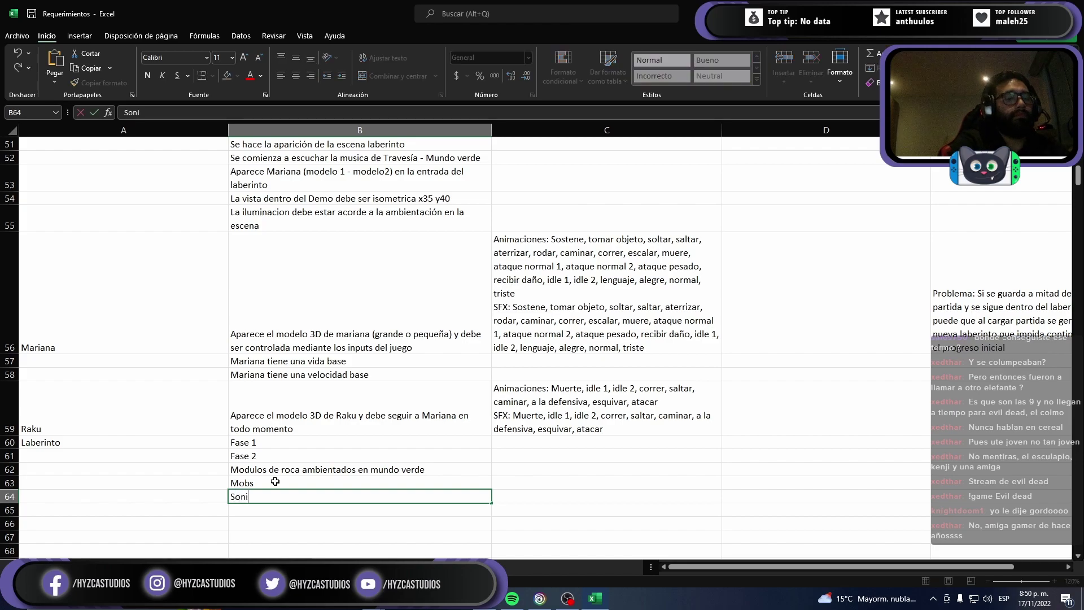
pyautogui.write('do ambiental')
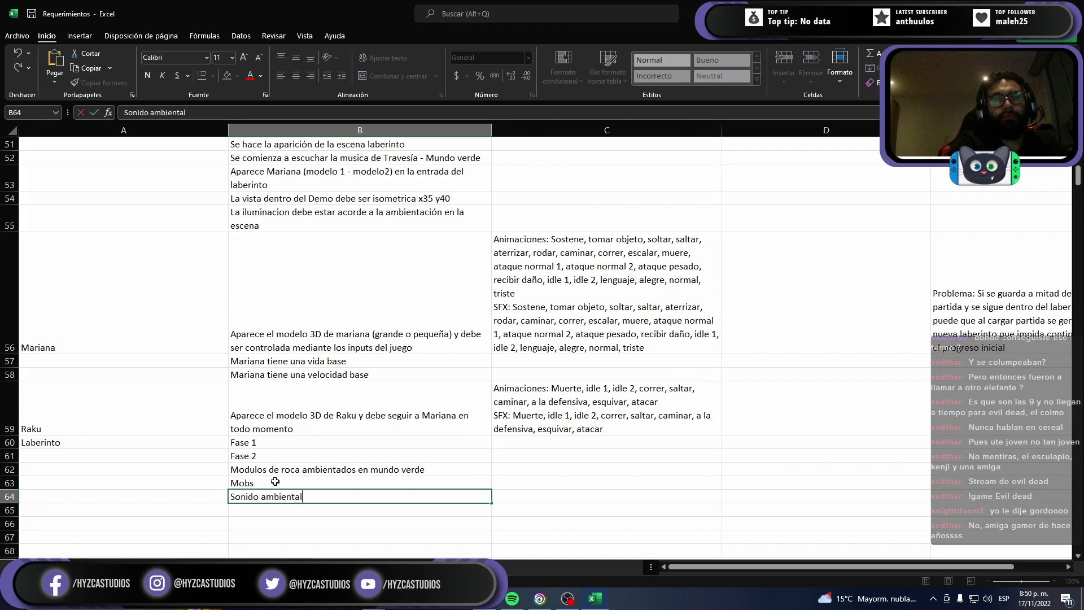
pyautogui.press('BackSpace')
pyautogui.press('BackSpace')
pyautogui.press('BackSpace')
pyautogui.press('BackSpace')
pyautogui.press('BackSpace')
pyautogui.press('BackSpace')
pyautogui.press('BackSpace')
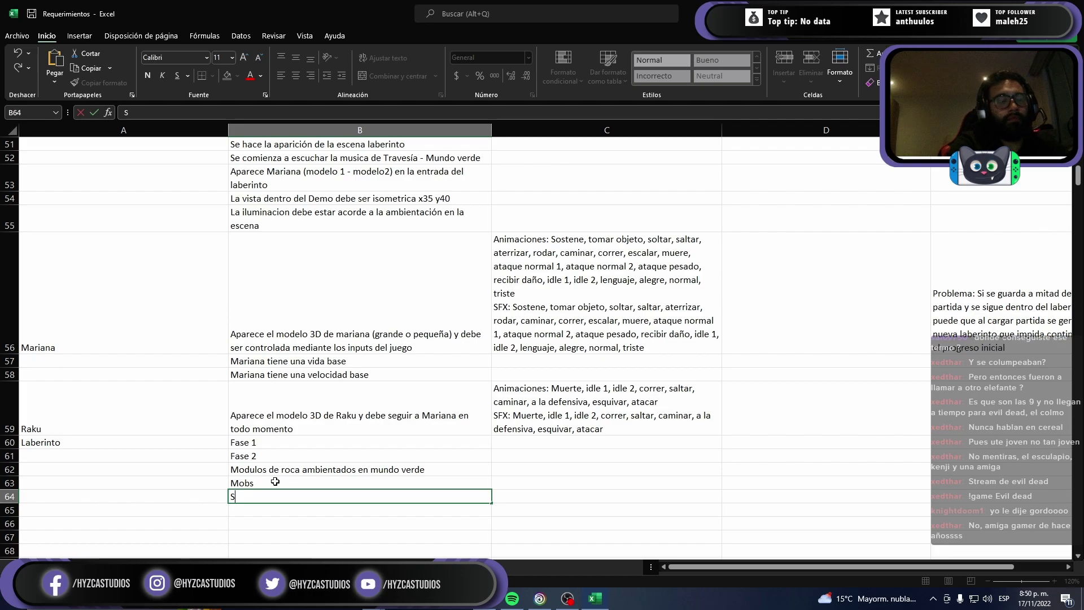
pyautogui.write('FX ambi')
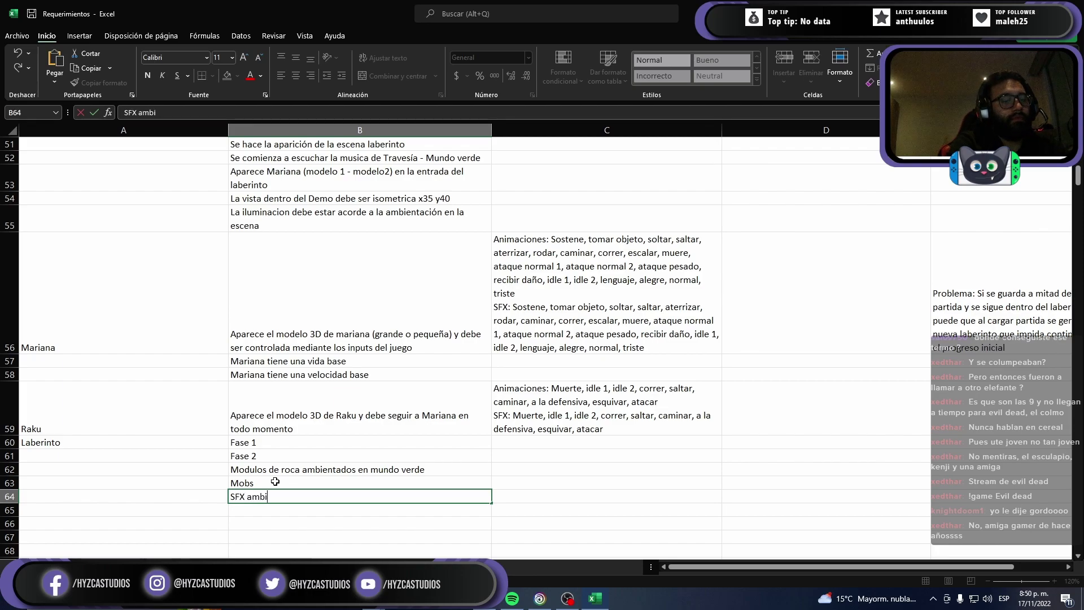
pyautogui.write('ental')
pyautogui.press('Return')
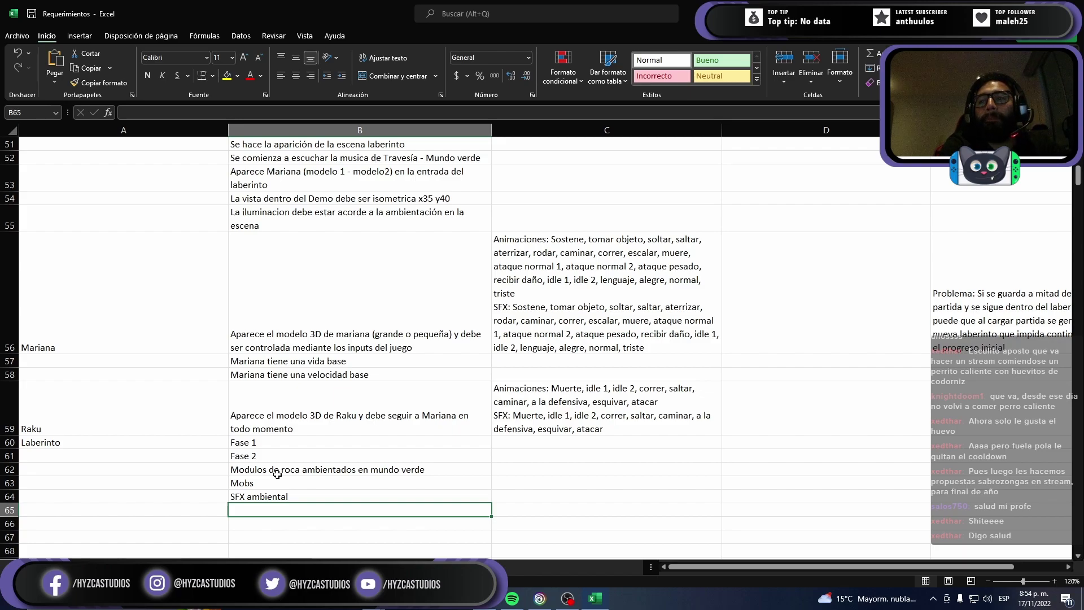
pyautogui.press('Up')
pyautogui.press('Up')
pyautogui.press('Up')
pyautogui.press('Up')
pyautogui.press('Up')
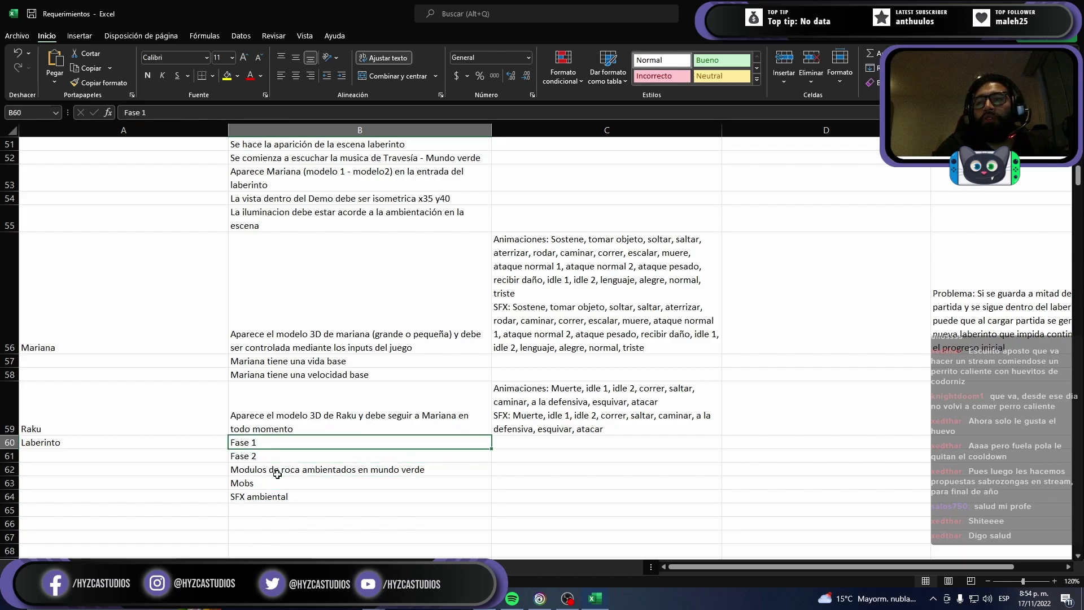
pyautogui.press('Up')
pyautogui.press('Down')
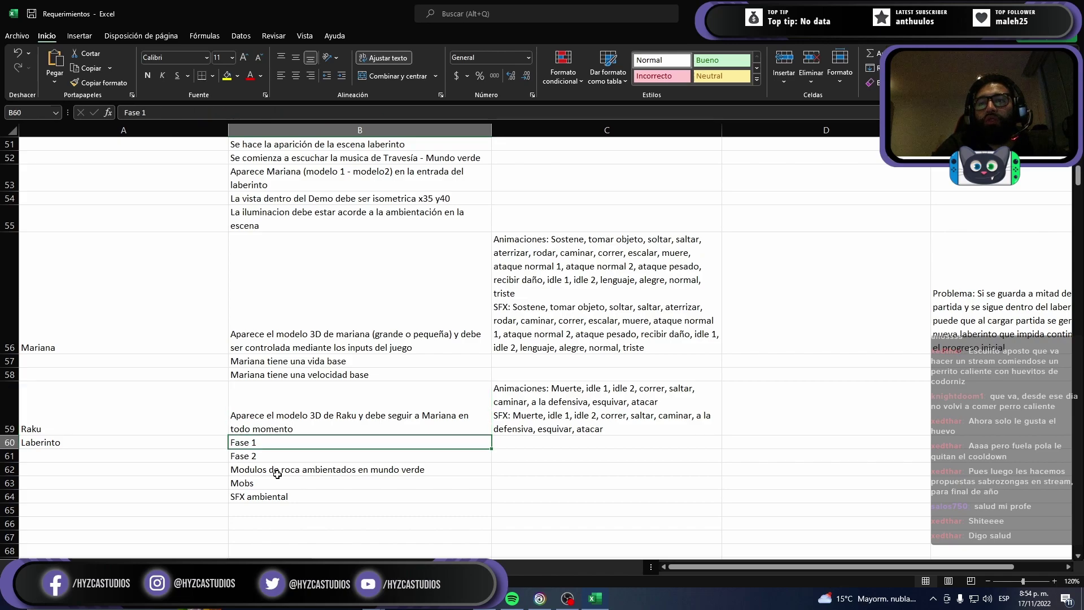
pyautogui.press('Down')
pyautogui.press('Down')
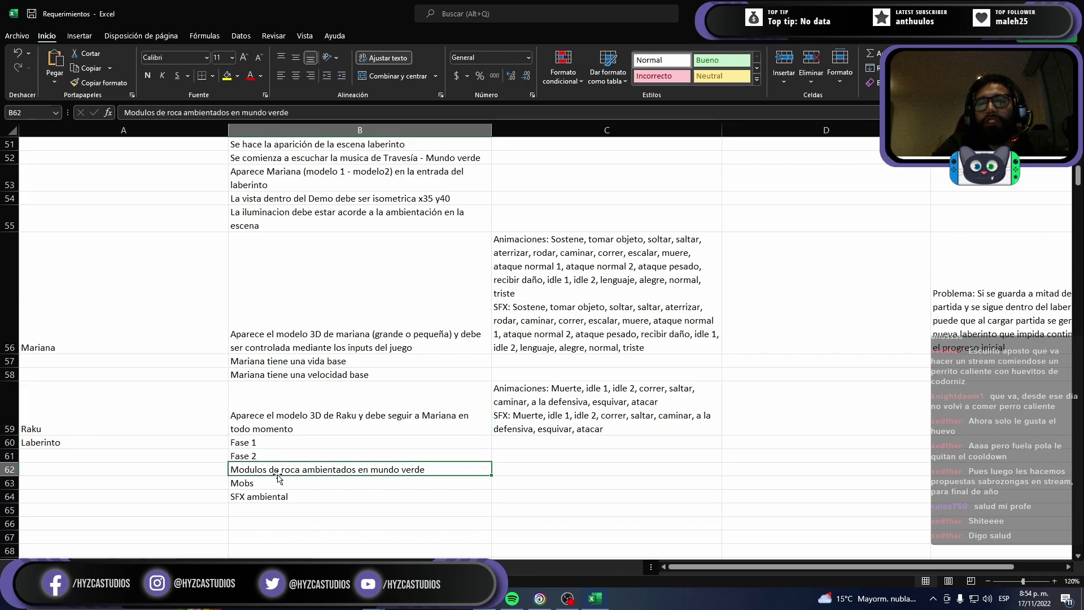
pyautogui.press('Down')
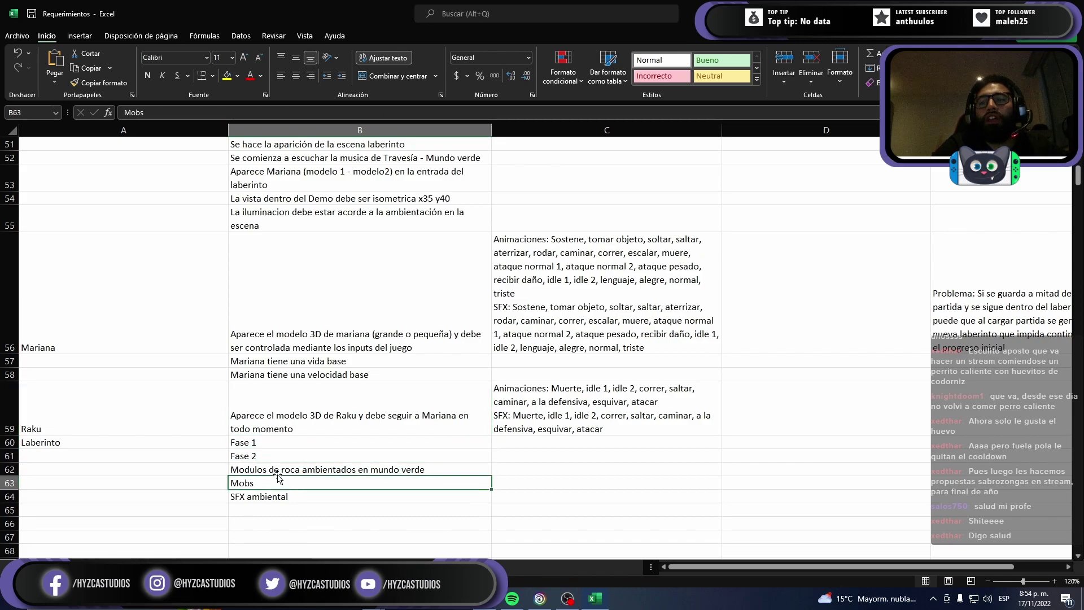
pyautogui.press('Down')
pyautogui.press('Down')
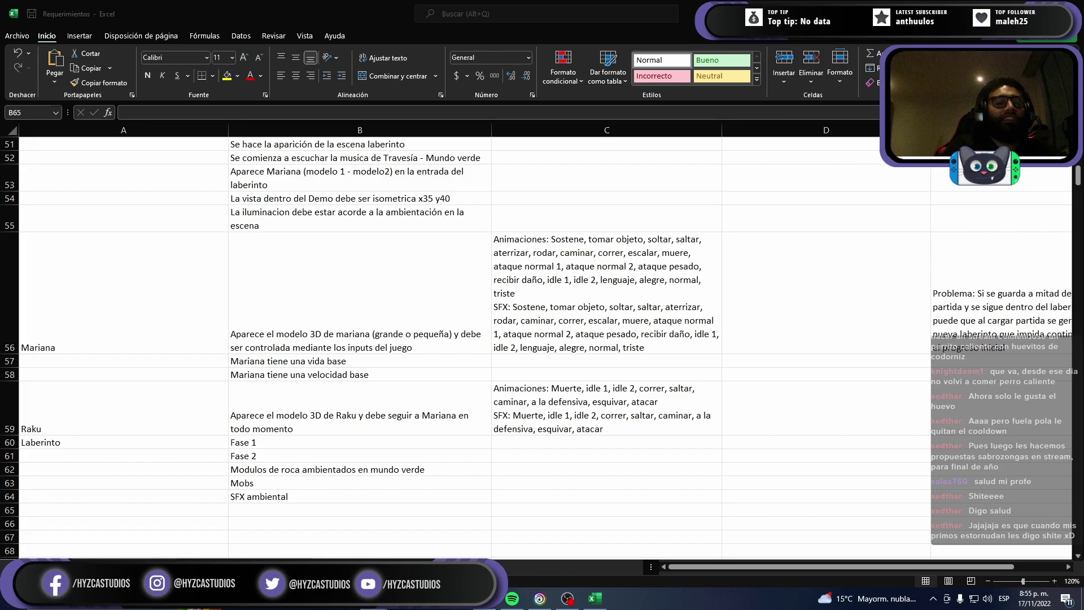
pyautogui.press('XF86AudioPlay')
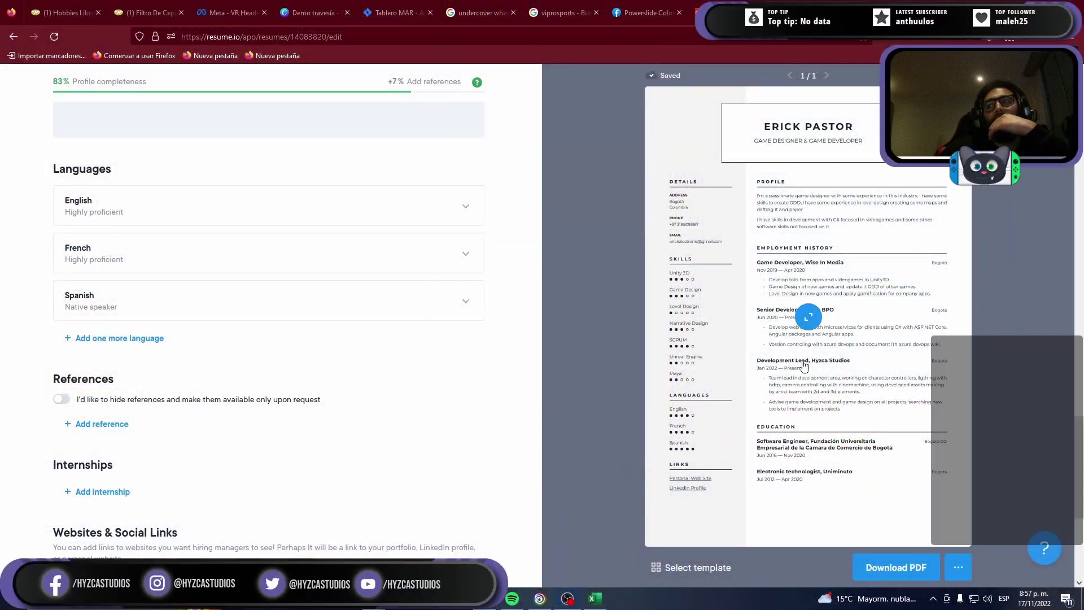
# Step: Scroll the resume editor form to review the Languages section
pyautogui.scroll(-5, 805, 365)
pyautogui.scroll(3, 830, 358)
pyautogui.scroll(2, 628, 357)
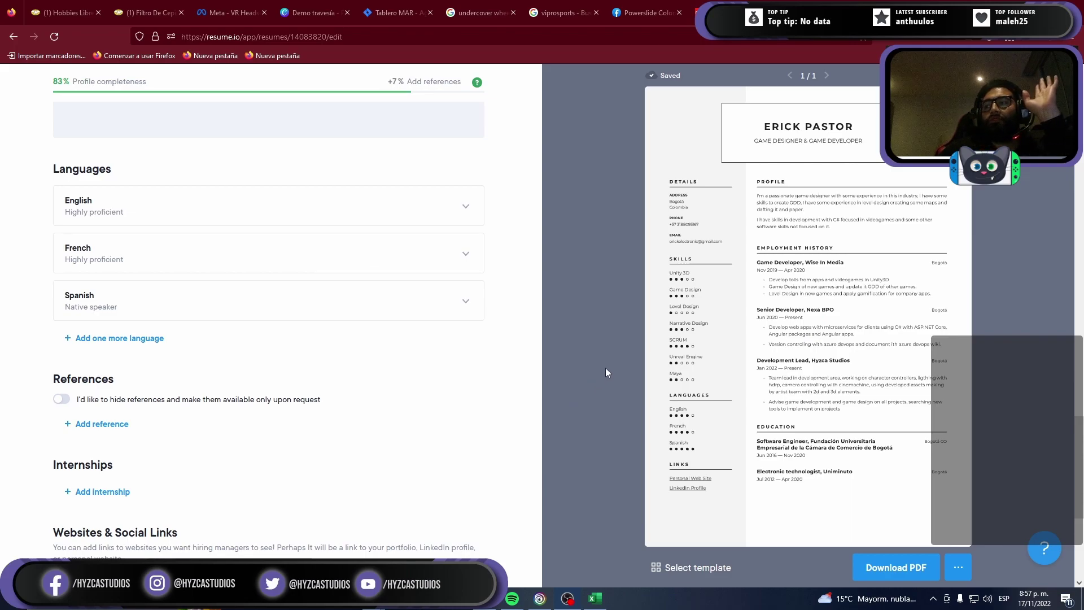
# Step: Open the template gallery and preview the New York and Stockholm templates
pyautogui.click(798, 338)
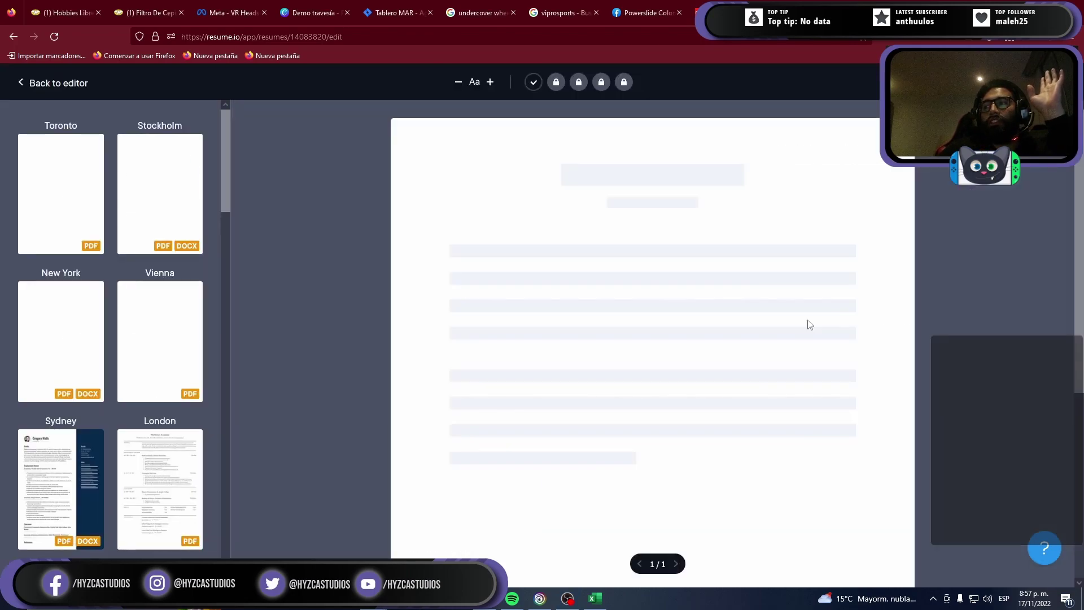
pyautogui.scroll(-4, 577, 358)
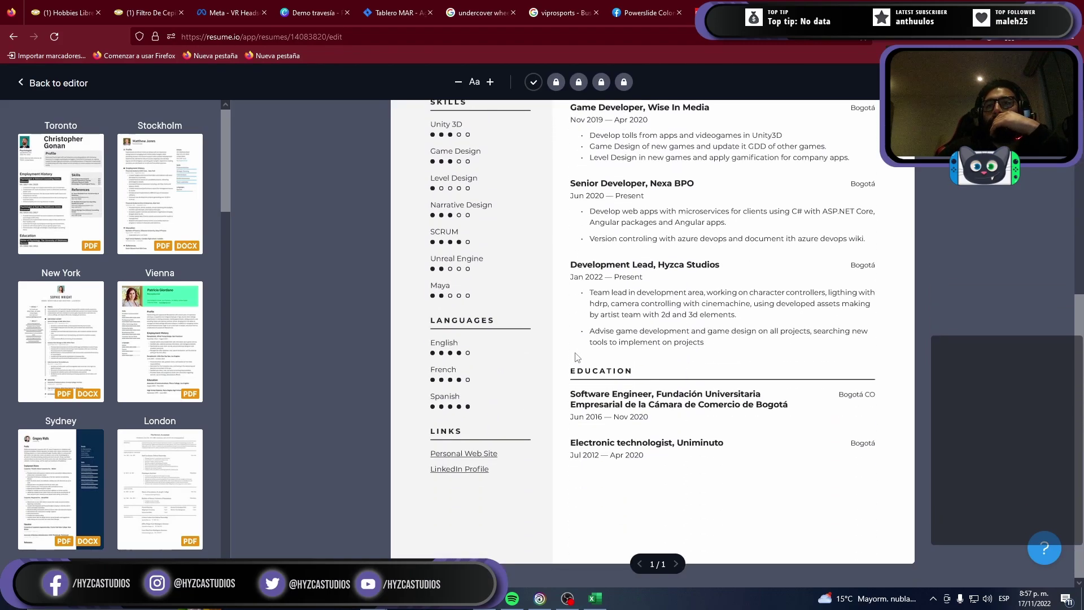
pyautogui.scroll(5, 578, 358)
pyautogui.scroll(-1, 577, 358)
pyautogui.scroll(-4, 578, 358)
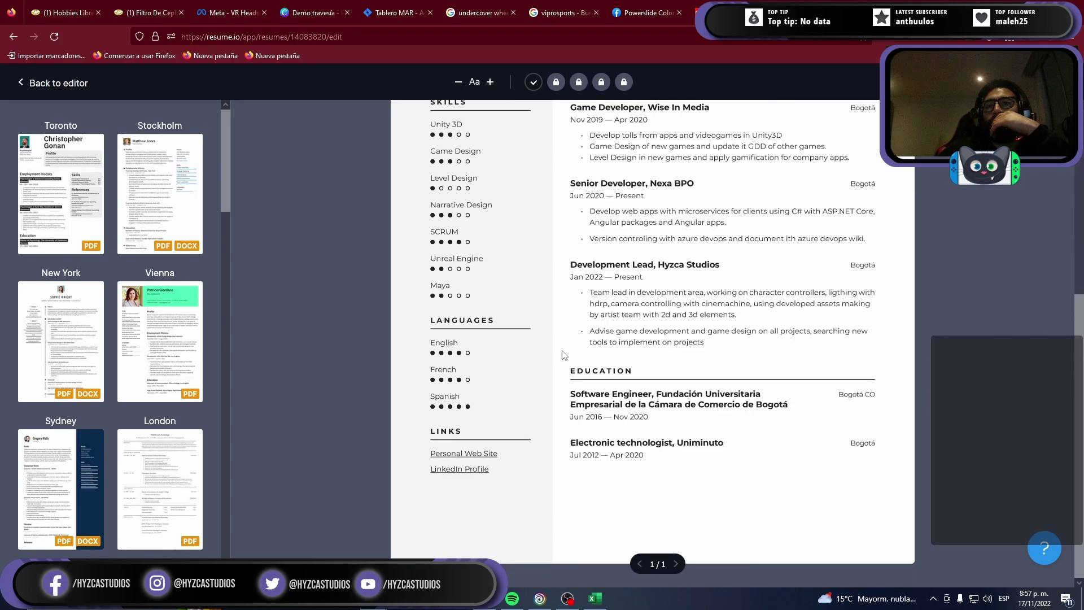
pyautogui.click(94, 342)
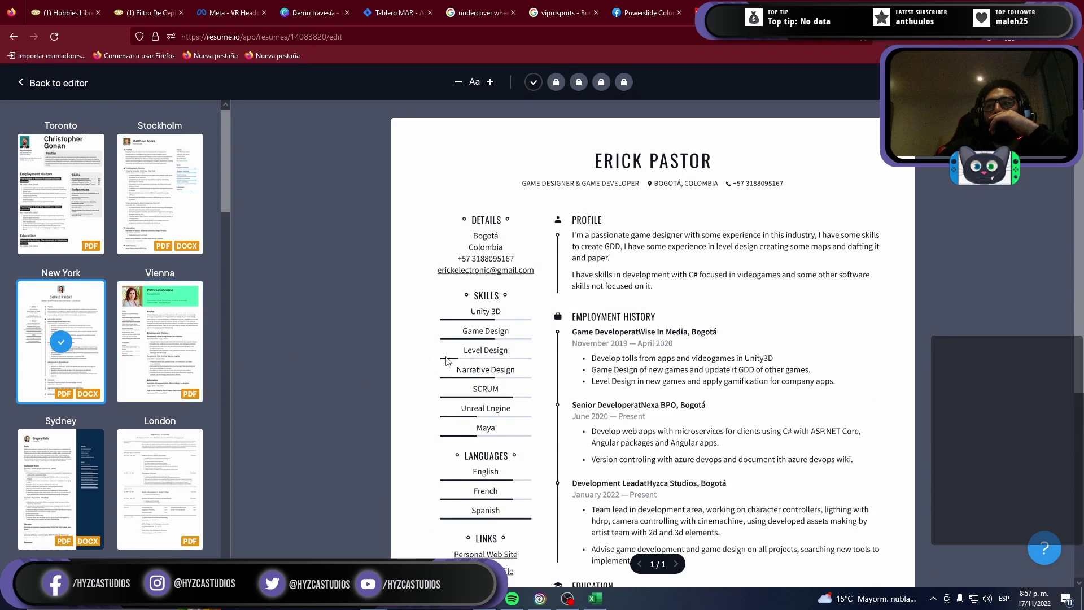
pyautogui.scroll(-5, 446, 358)
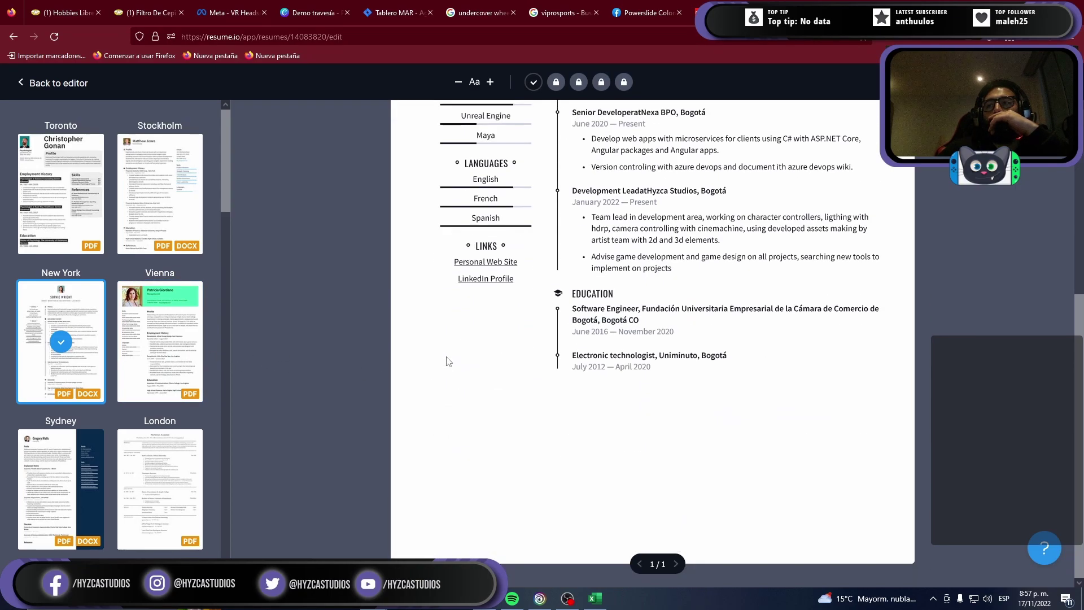
pyautogui.scroll(5, 437, 359)
pyautogui.click(150, 204)
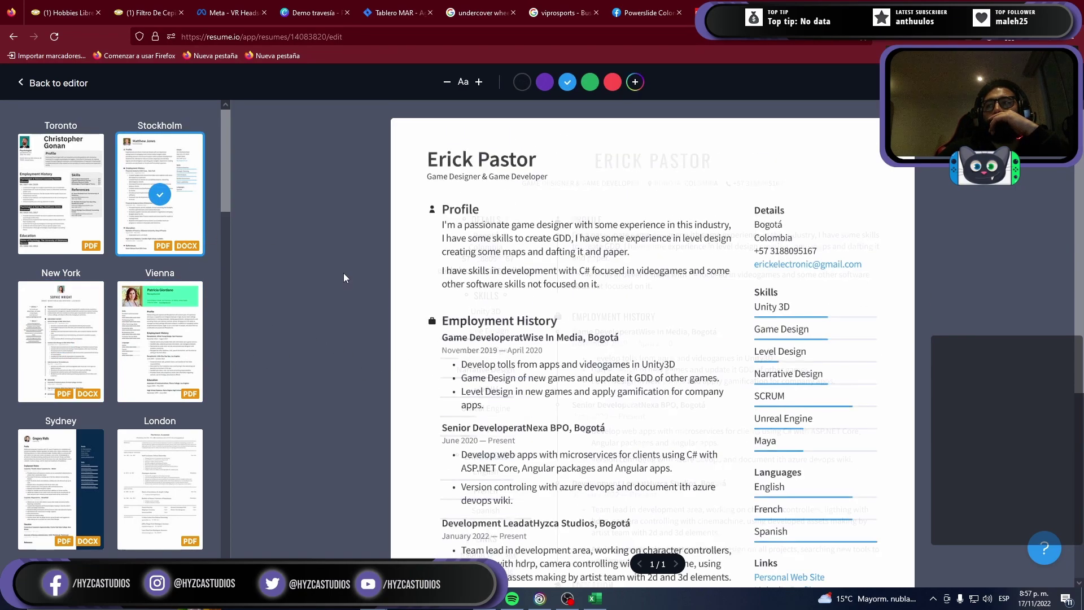
pyautogui.scroll(-5, 345, 273)
pyautogui.scroll(5, 347, 280)
# Step: Preview the Vienna and Sydney templates, then revert to New York
pyautogui.click(161, 339)
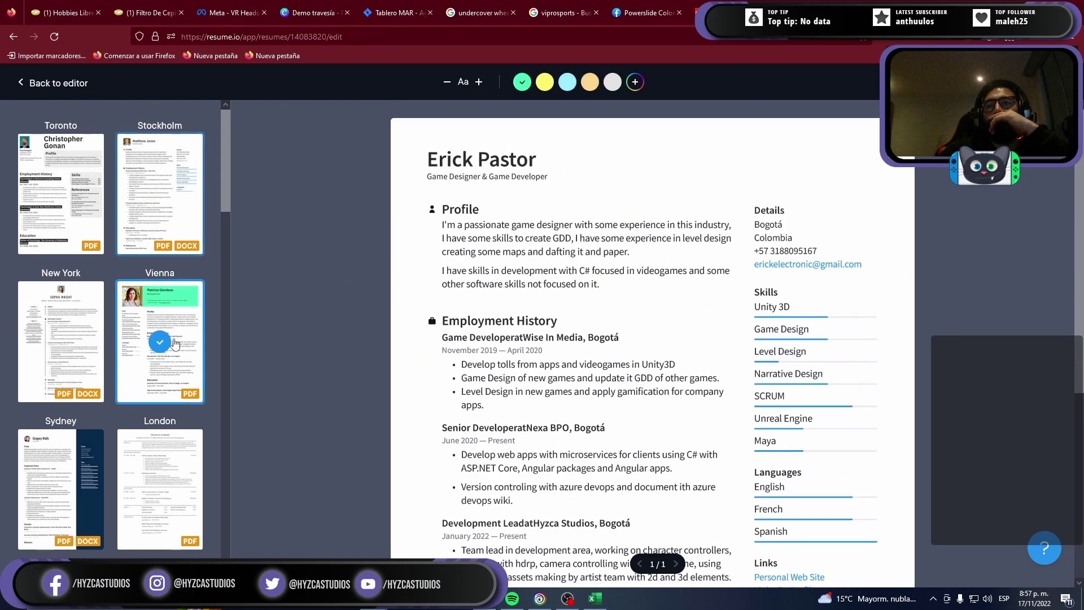
pyautogui.scroll(-5, 395, 336)
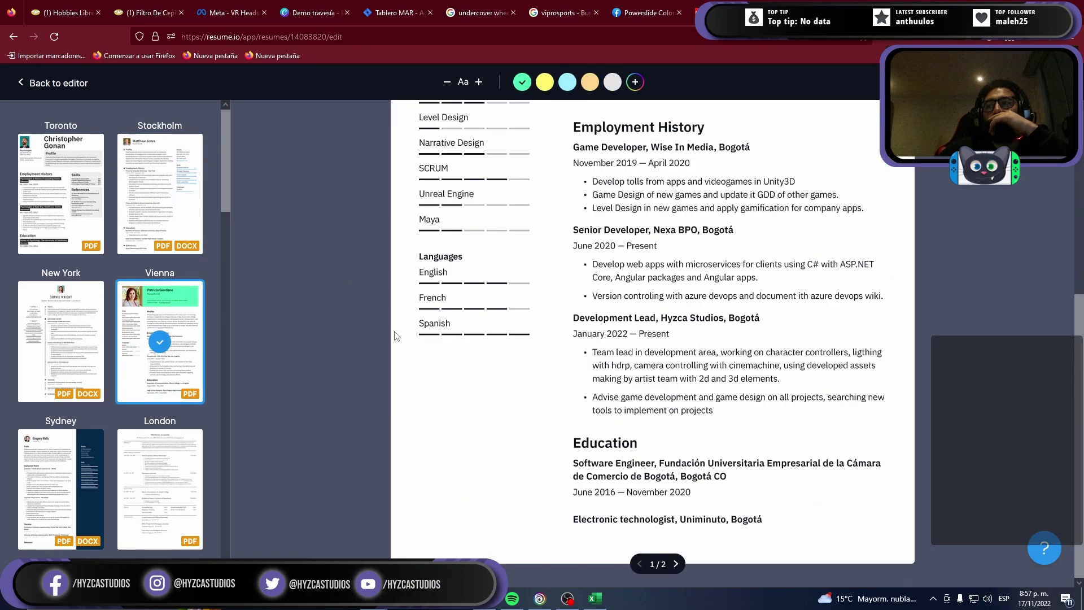
pyautogui.scroll(5, 396, 336)
pyautogui.click(96, 491)
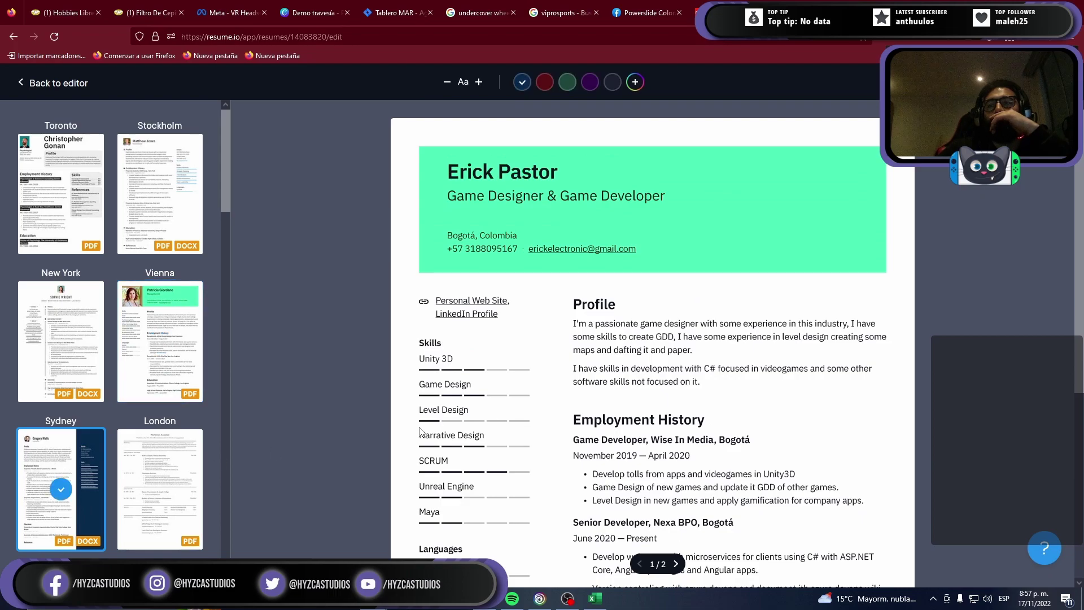
pyautogui.scroll(-5, 374, 371)
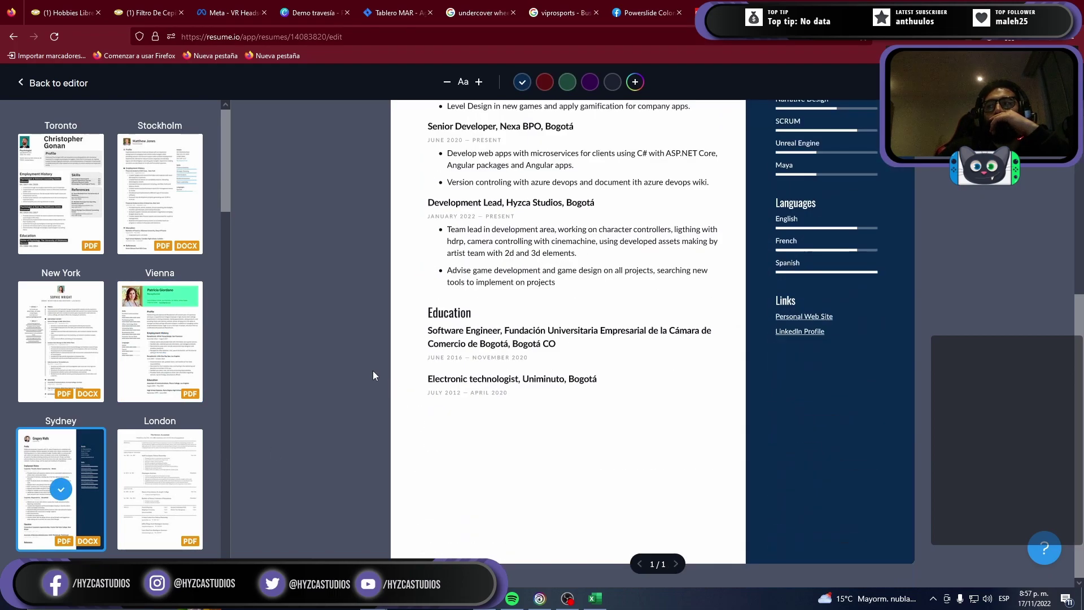
pyautogui.scroll(5, 372, 370)
pyautogui.click(79, 336)
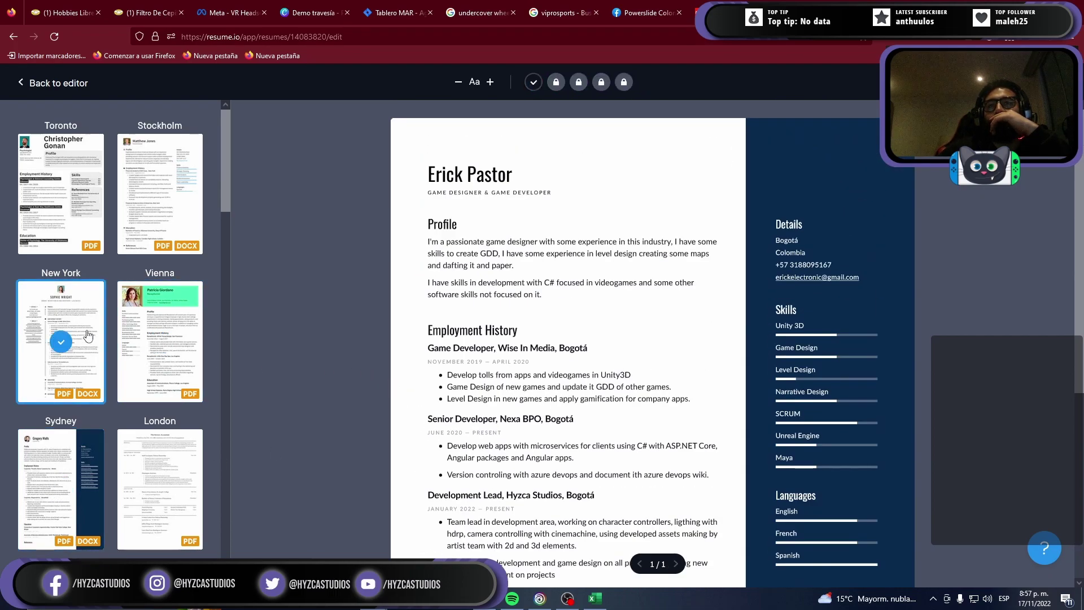
# Step: Try Toronto, London and Moscow, apply Amsterdam, return to the editor, then switch to Excel
pyautogui.click(62, 192)
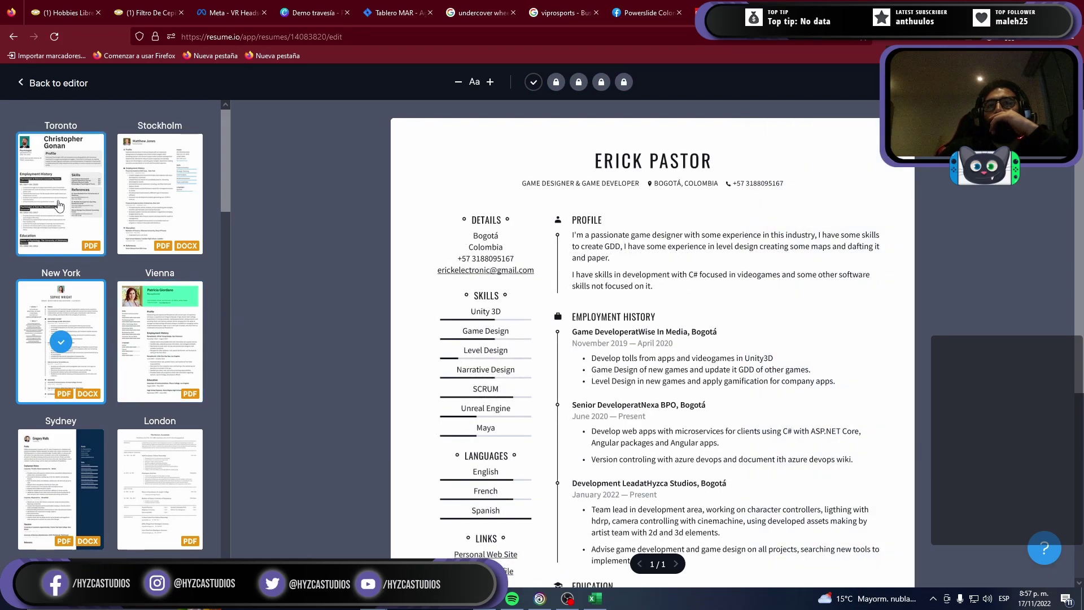
pyautogui.click(158, 466)
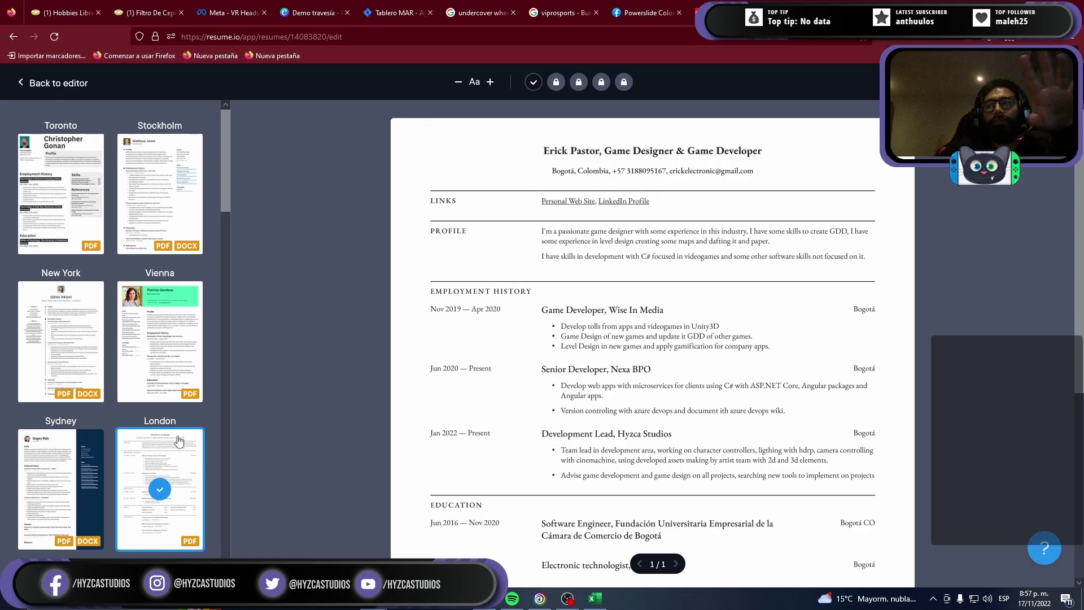
pyautogui.scroll(-6, 153, 407)
pyautogui.click(154, 285)
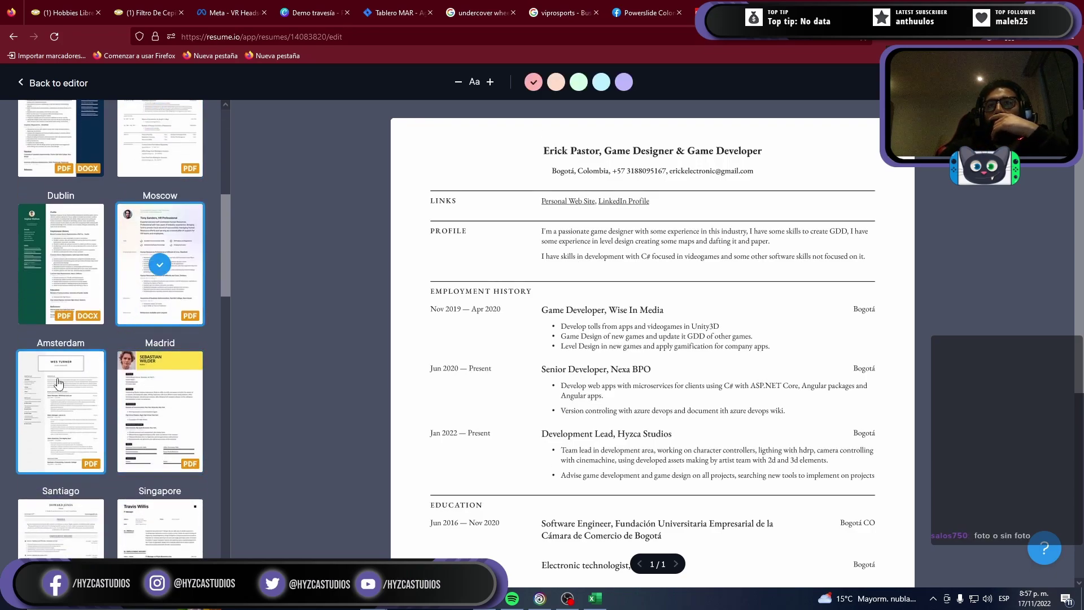
pyautogui.click(58, 403)
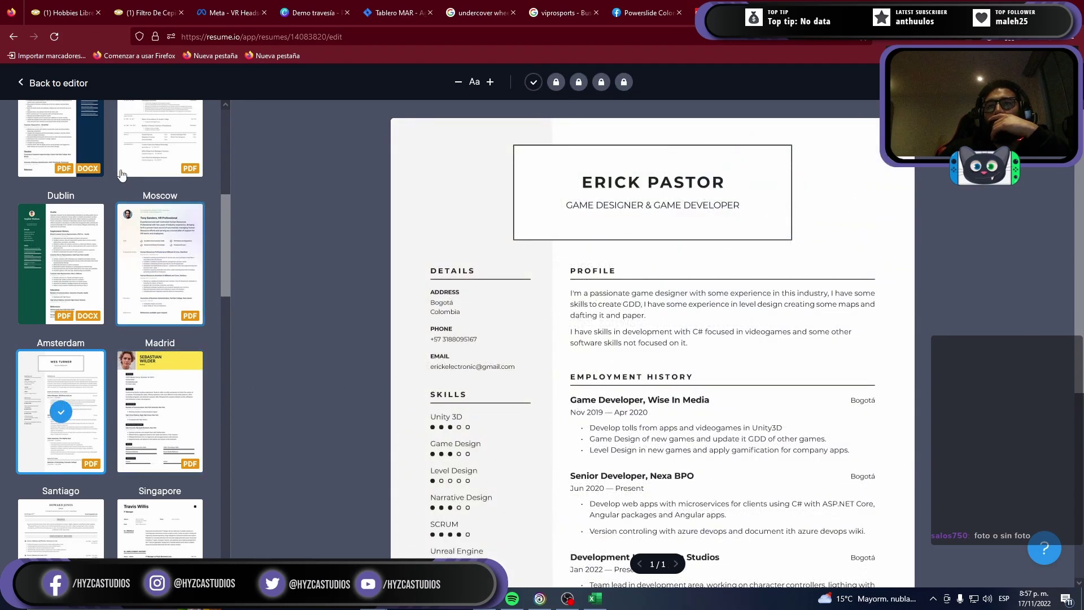
pyautogui.click(52, 83)
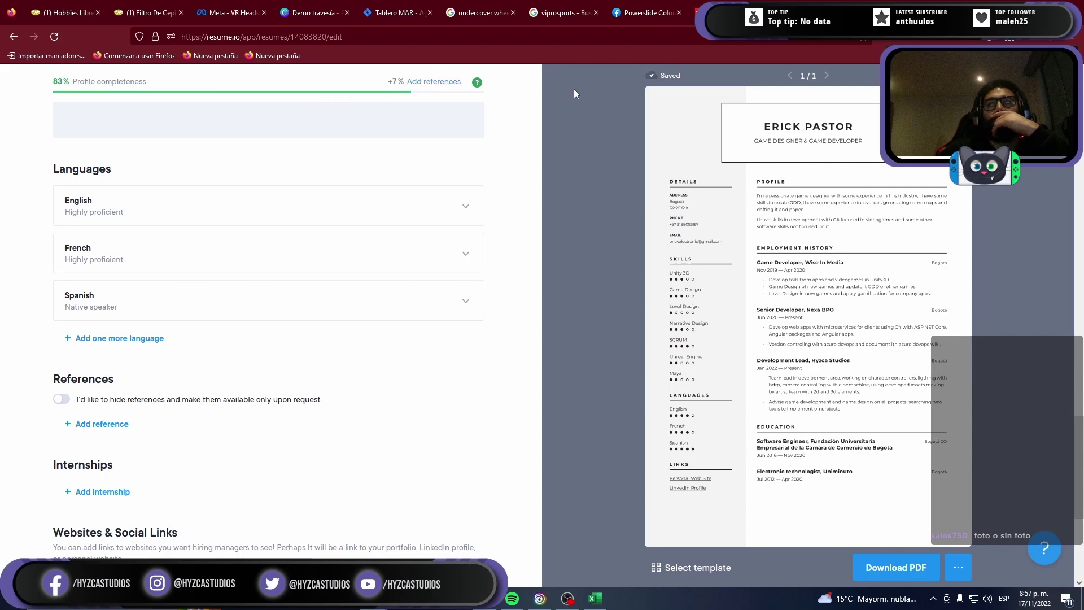
pyautogui.click(595, 599)
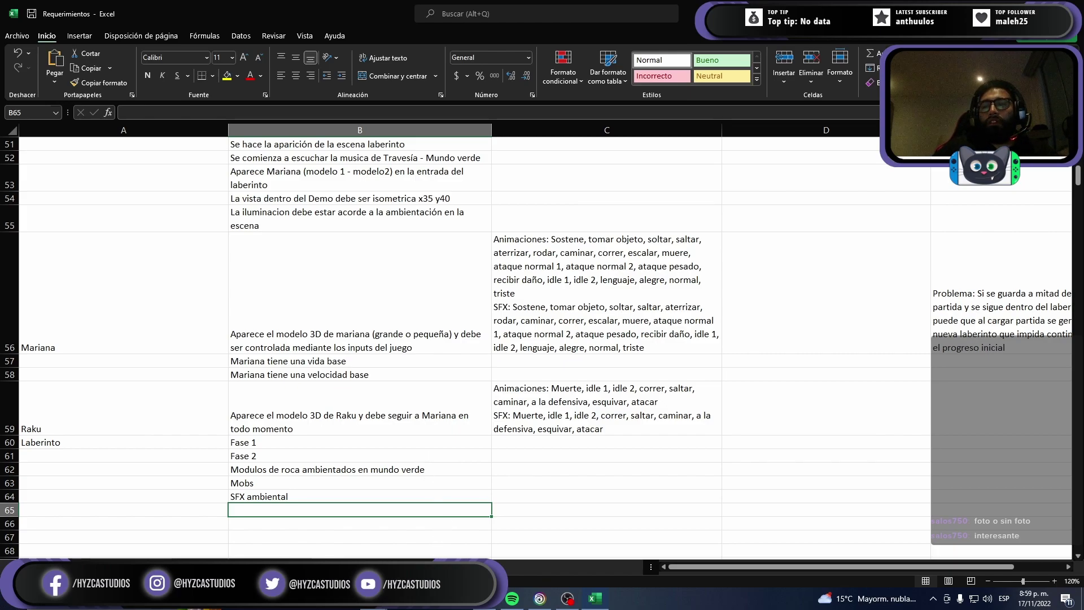
# Step: Switch from the Requerimientos sheet back to the resume.io editor in Firefox
pyautogui.moveTo(568, 599)
pyautogui.click(415, 550)
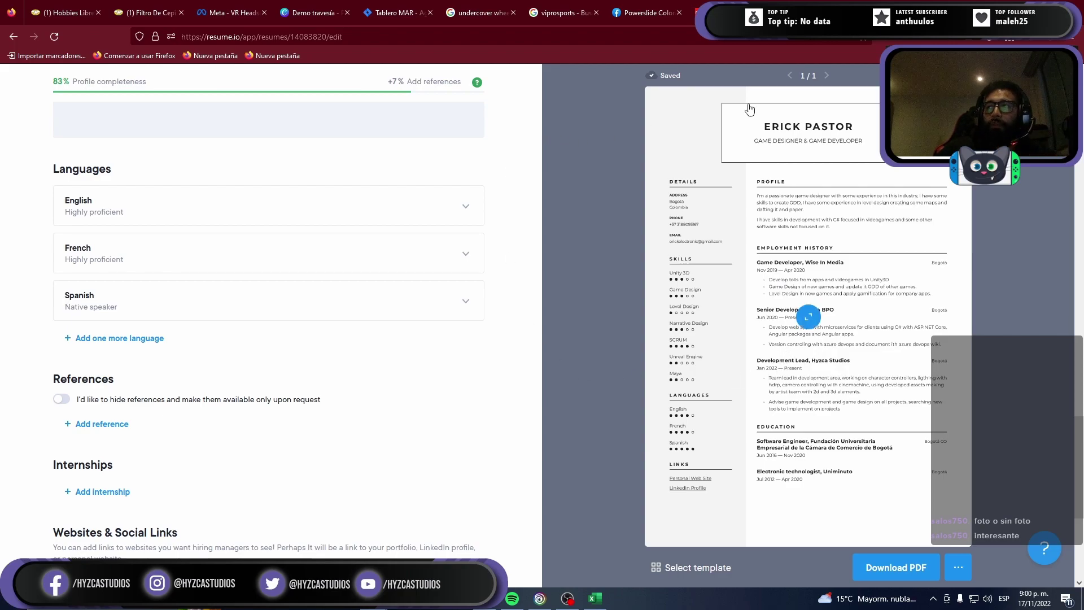
# Step: Go back to the resume list, open Backend Dev for editing, then return to Excel
pyautogui.scroll(15, 226, 226)
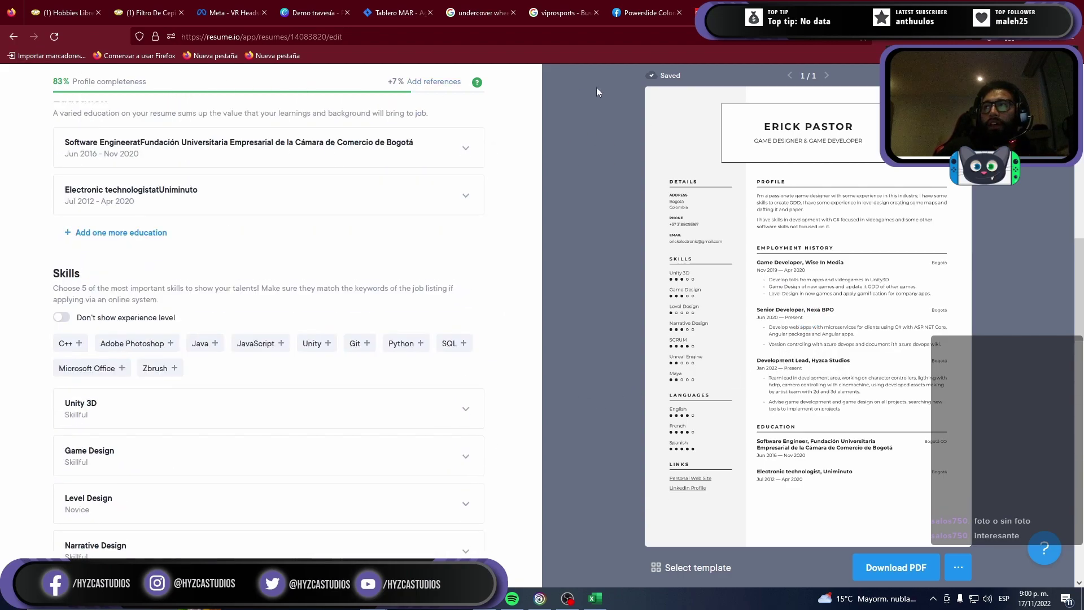
pyautogui.scroll(4, 346, 117)
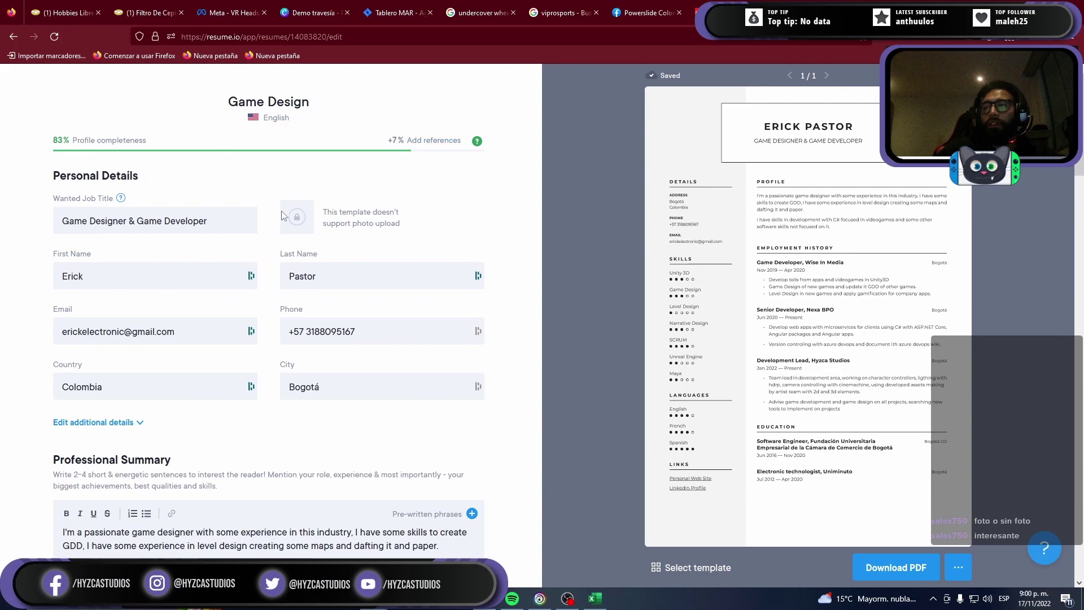
pyautogui.hotkey('alt', 'Left')
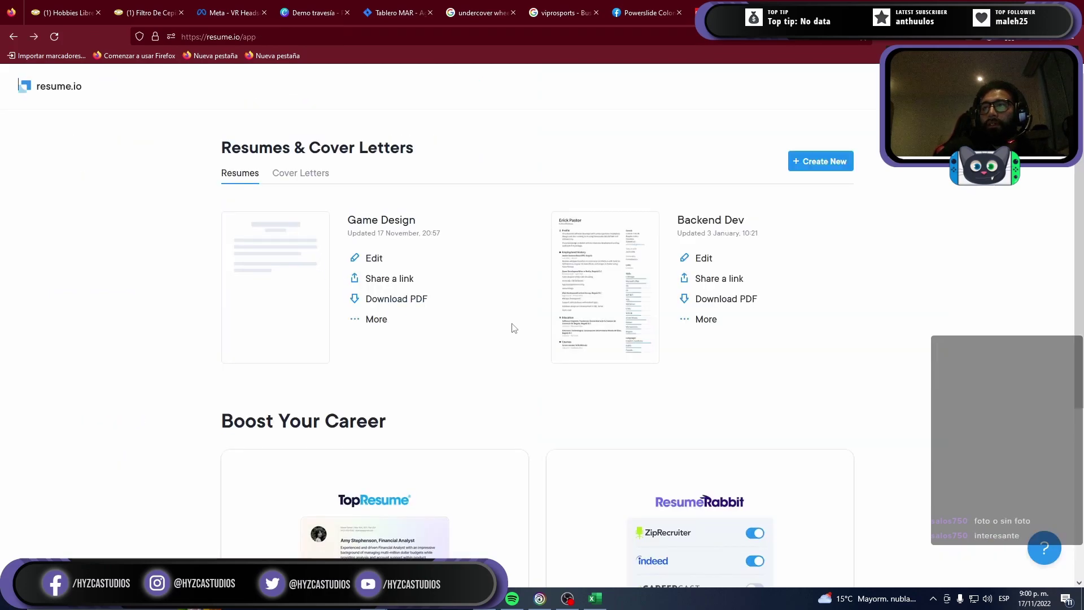
pyautogui.scroll(-1, 520, 331)
pyautogui.click(605, 213)
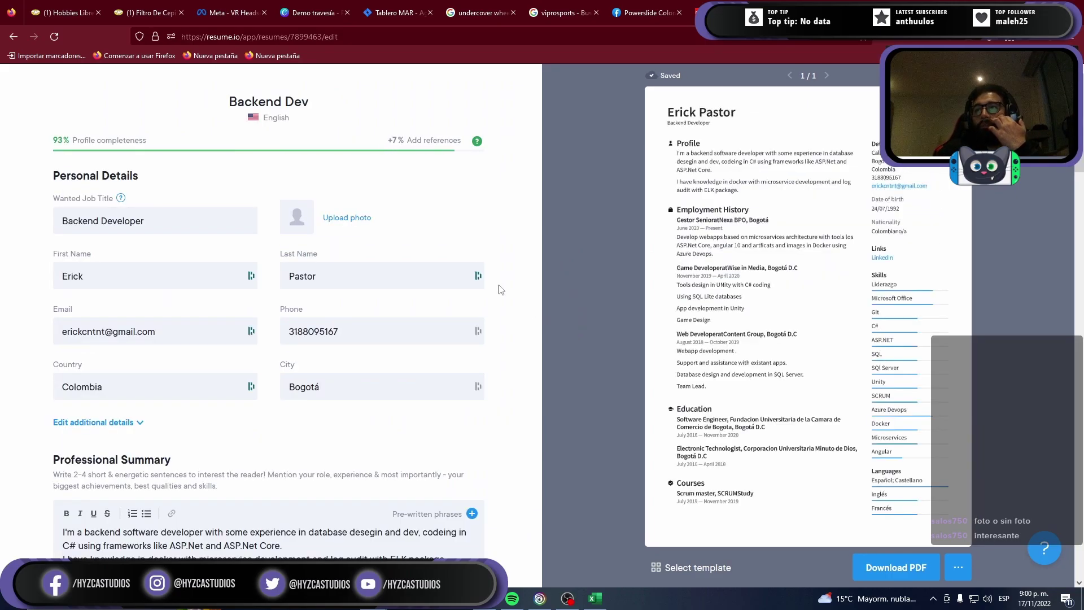
pyautogui.scroll(-10, 194, 316)
pyautogui.scroll(-8, 196, 370)
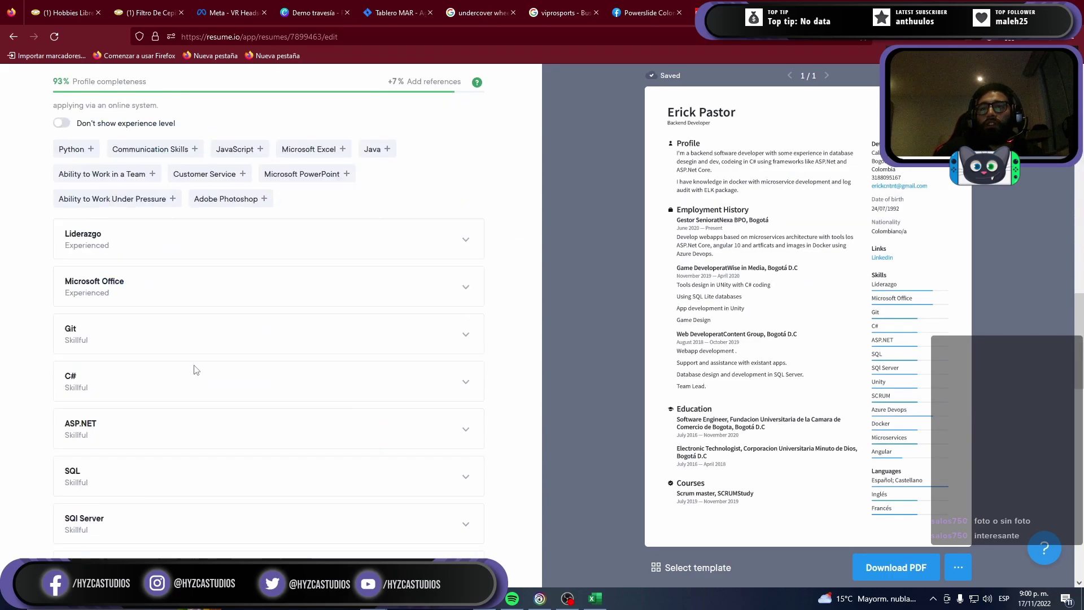
pyautogui.scroll(-10, 197, 356)
pyautogui.scroll(-2, 201, 347)
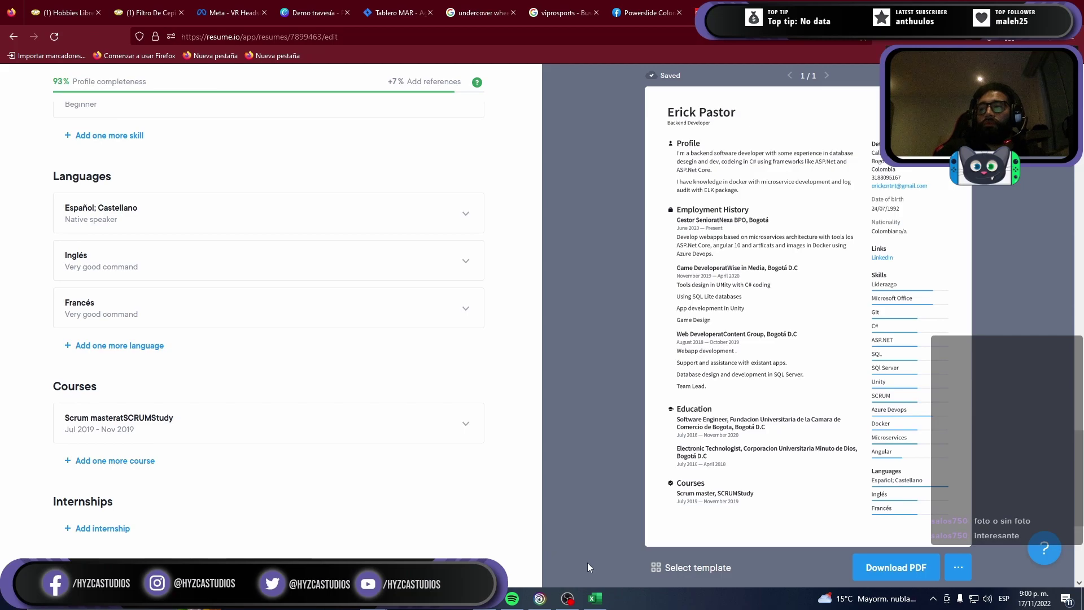
pyautogui.click(595, 598)
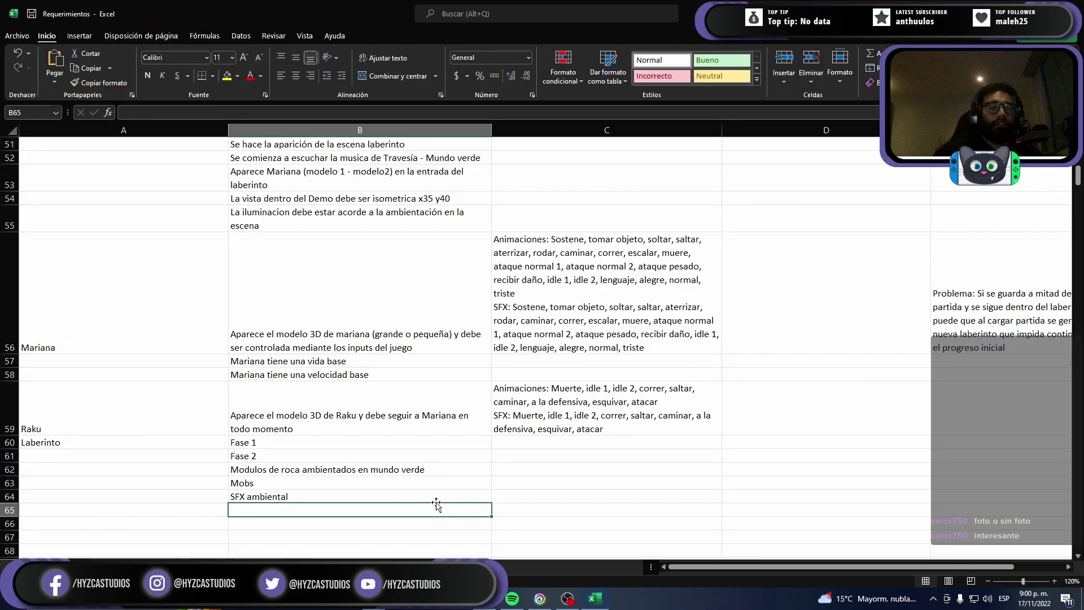
pyautogui.press('XF86AudioPlay')
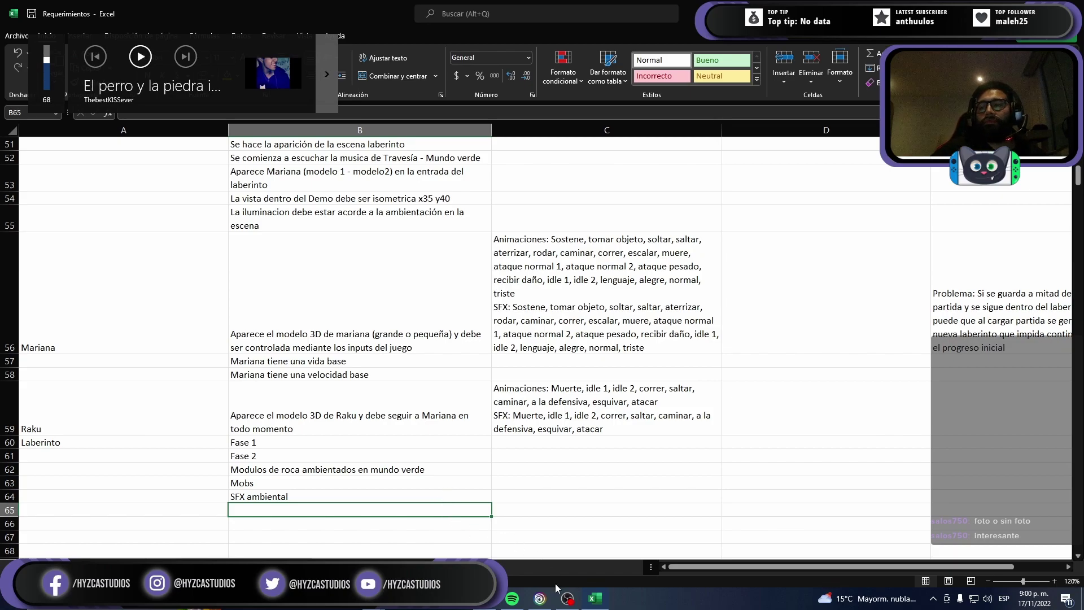
pyautogui.click(513, 598)
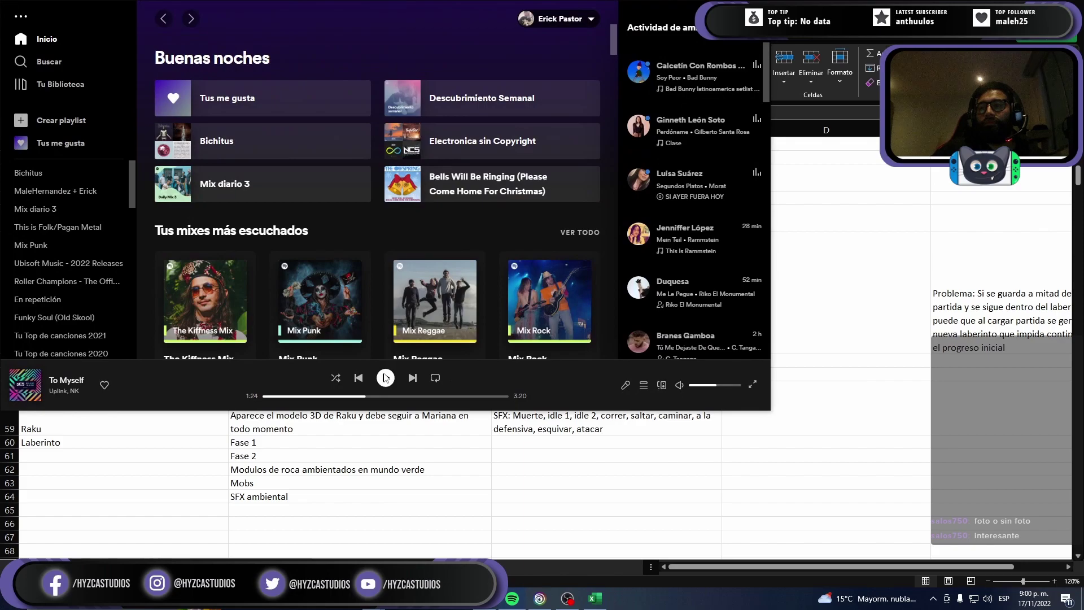
pyautogui.click(343, 510)
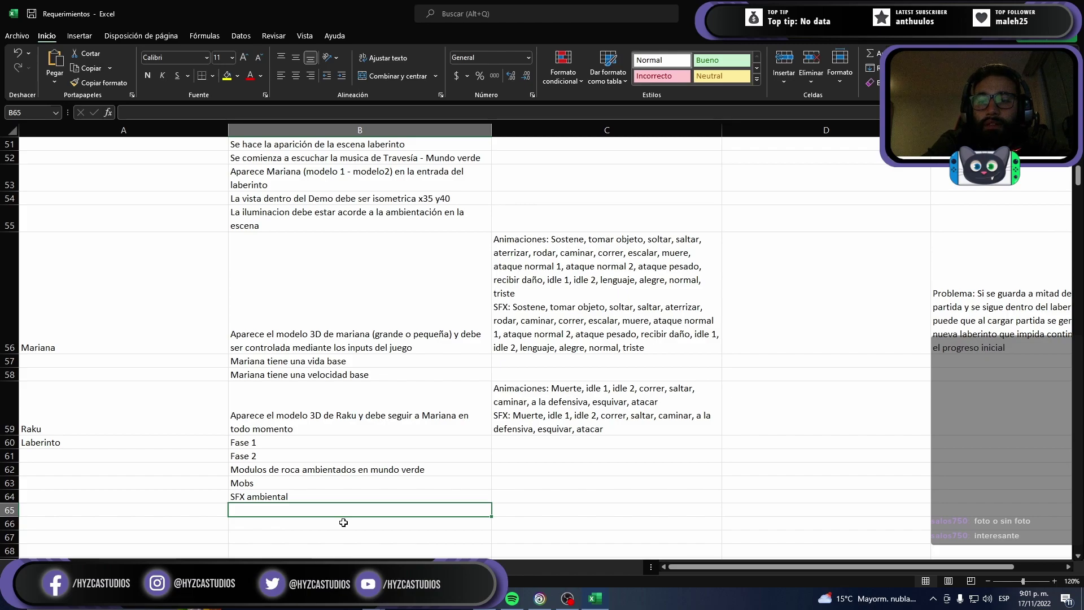
# Step: Enter 'Modelos 3d para decoración ambientado en mundo verde' in cell B65
pyautogui.write('MO')
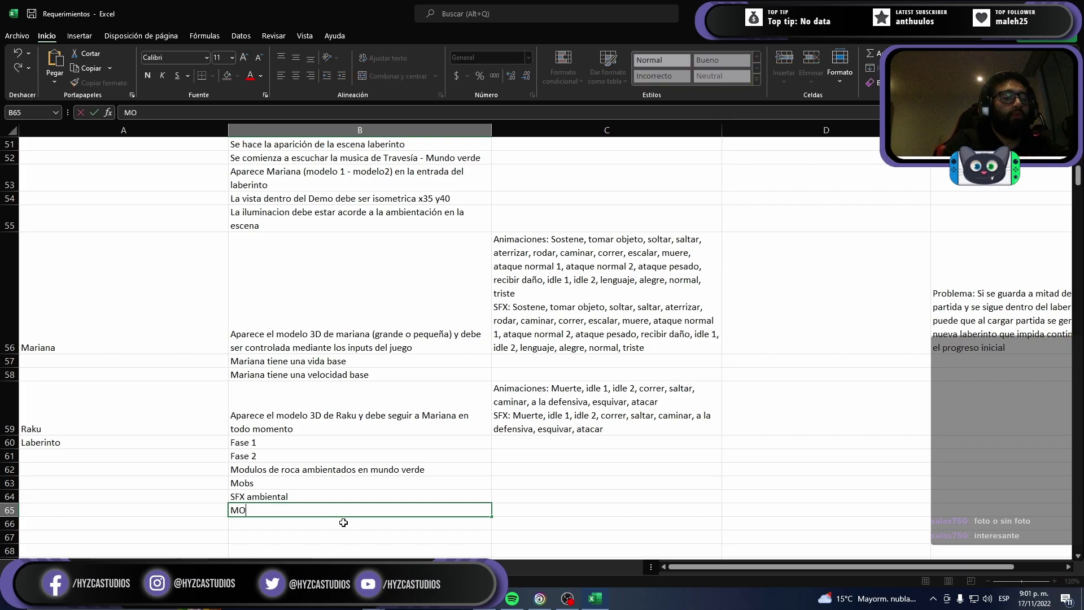
pyautogui.write('delos')
pyautogui.press('BackSpace')
pyautogui.press('BackSpace')
pyautogui.press('BackSpace')
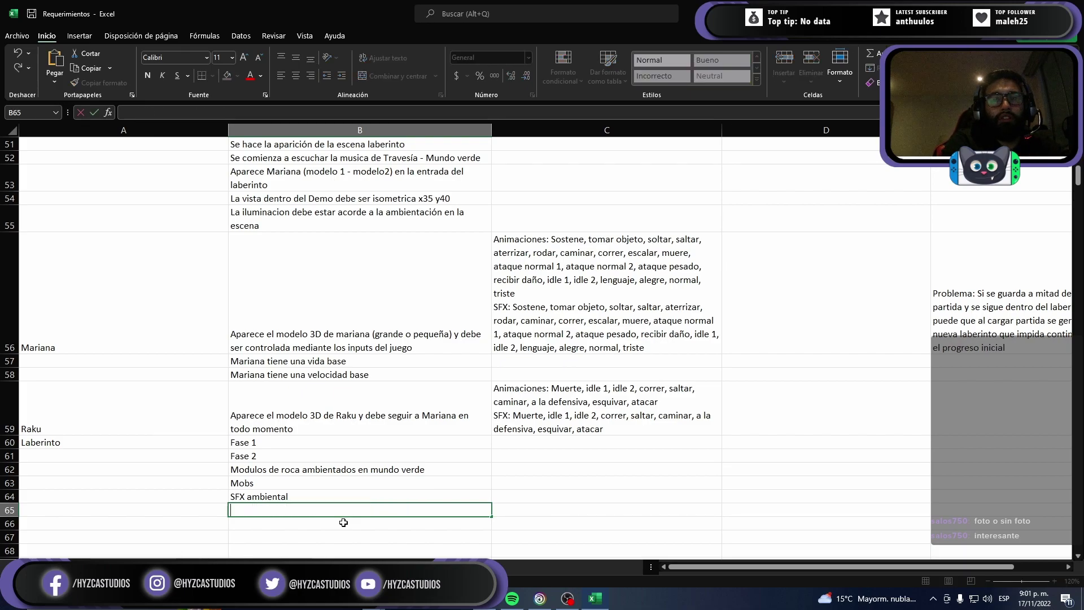
pyautogui.write('Modelos')
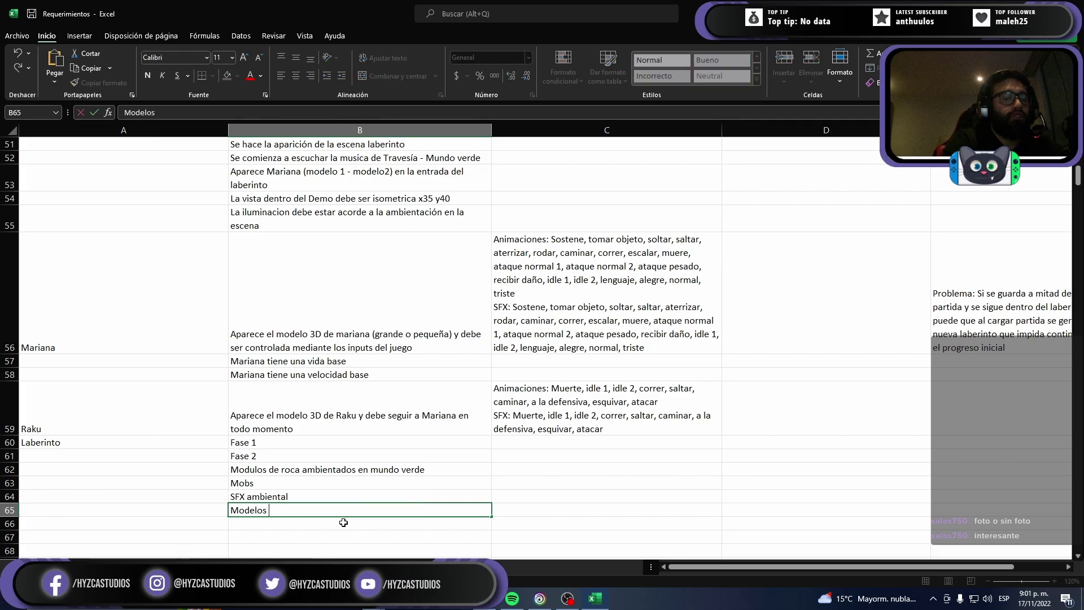
pyautogui.write(' 3d para de')
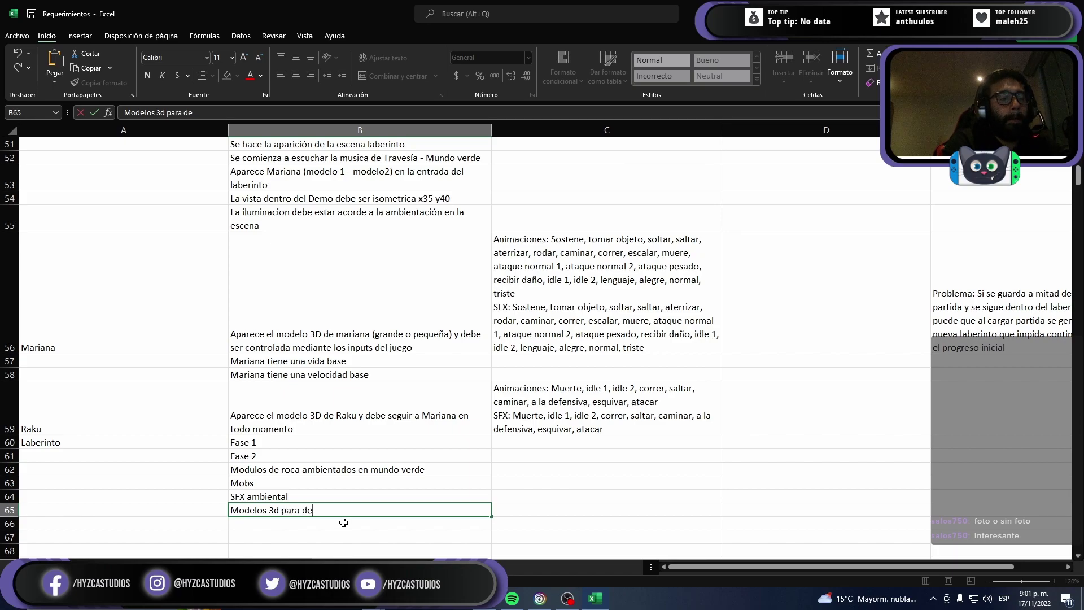
pyautogui.write('coración')
pyautogui.write(' ambientado en mu')
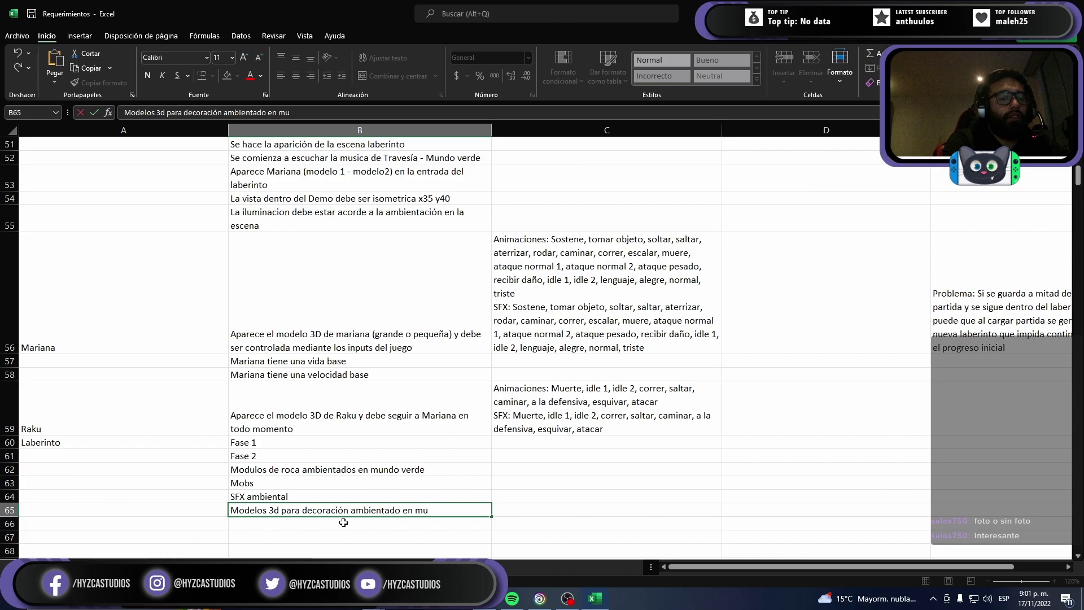
pyautogui.write('ndo verde')
pyautogui.press('Return')
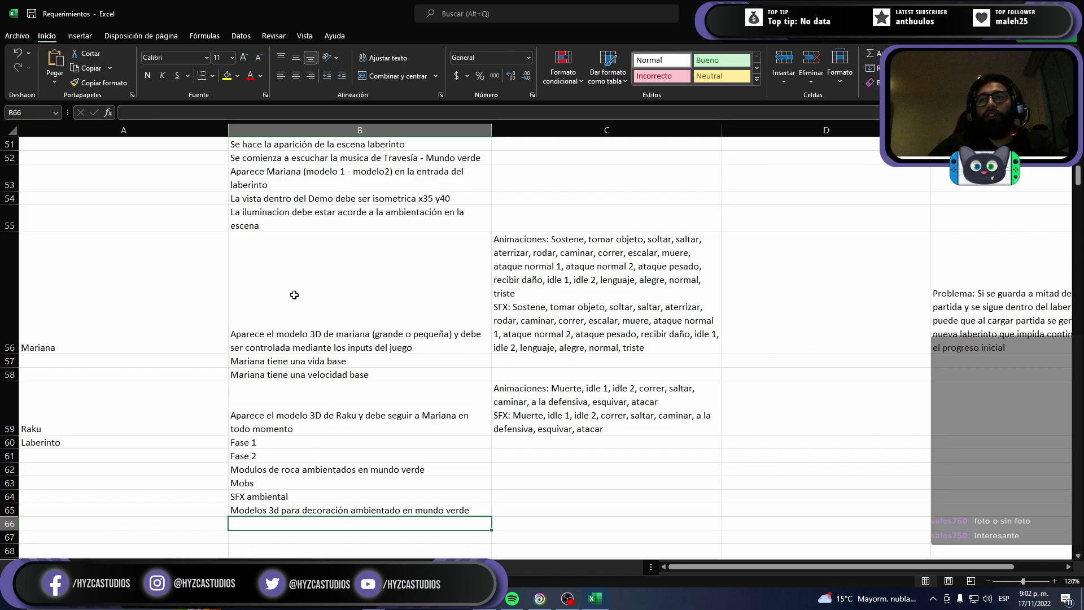
# Step: Copy the lighting requirement from B55 into B66, then review the Laberinto list
pyautogui.click(297, 219)
pyautogui.hotkey('ctrl', 'c')
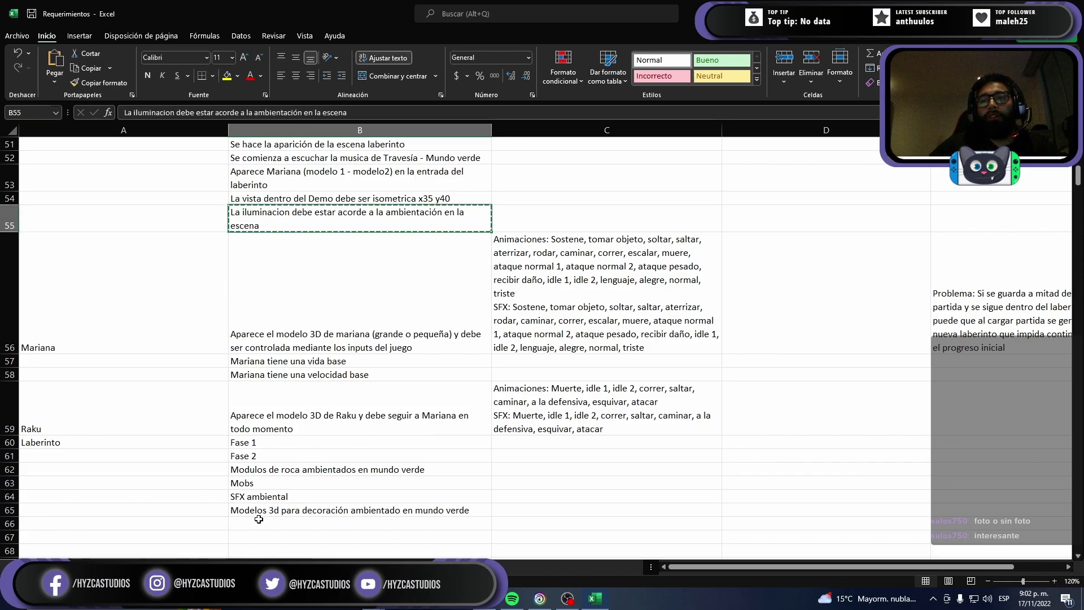
pyautogui.click(262, 522)
pyautogui.hotkey('ctrl', 'v')
pyautogui.click(326, 495)
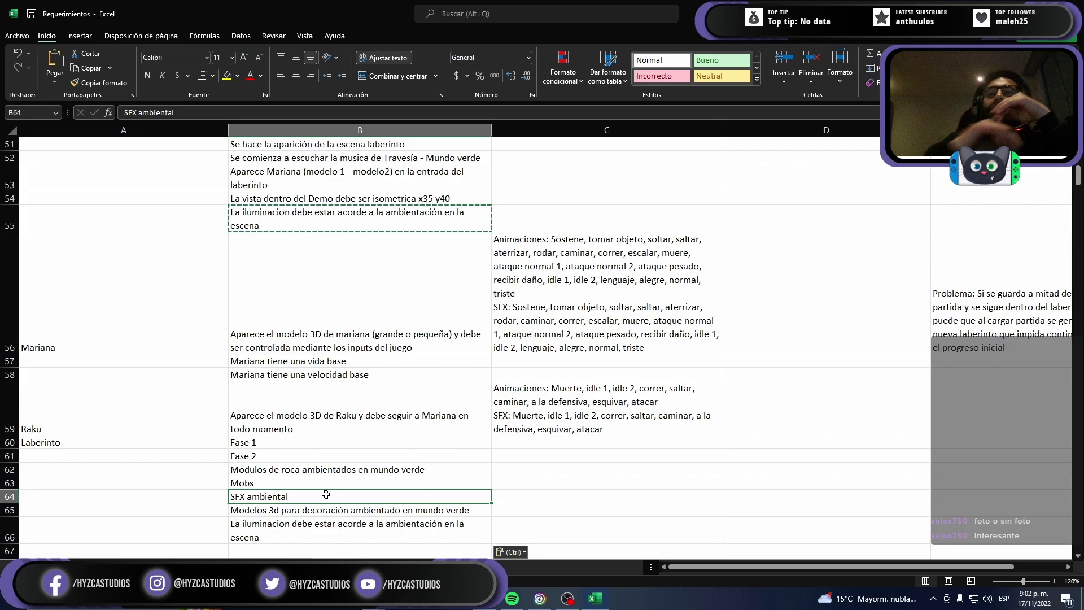
pyautogui.scroll(-2, 305, 463)
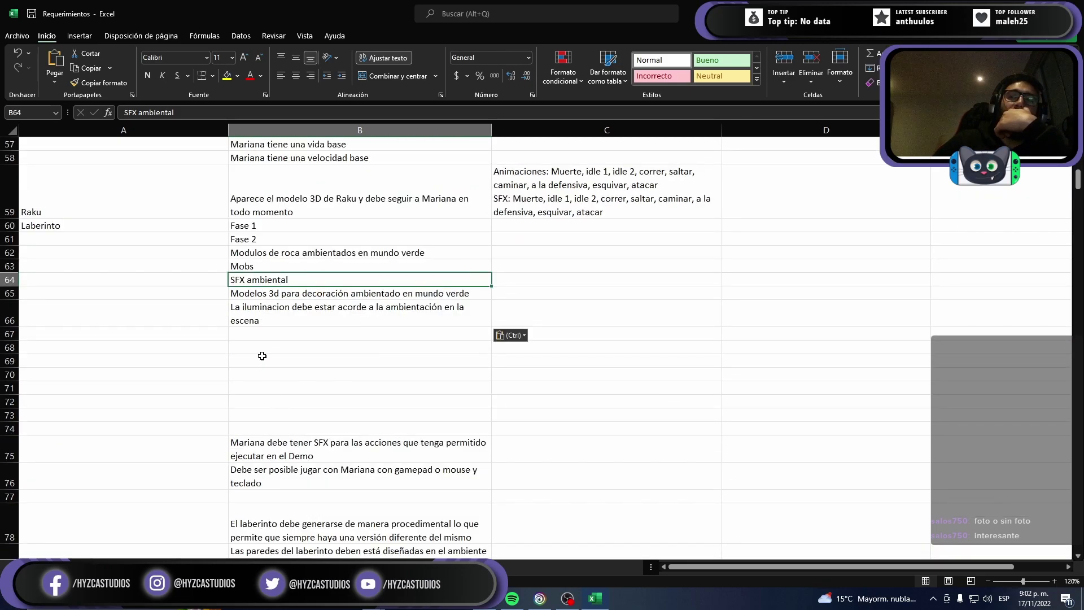
pyautogui.scroll(1, 277, 390)
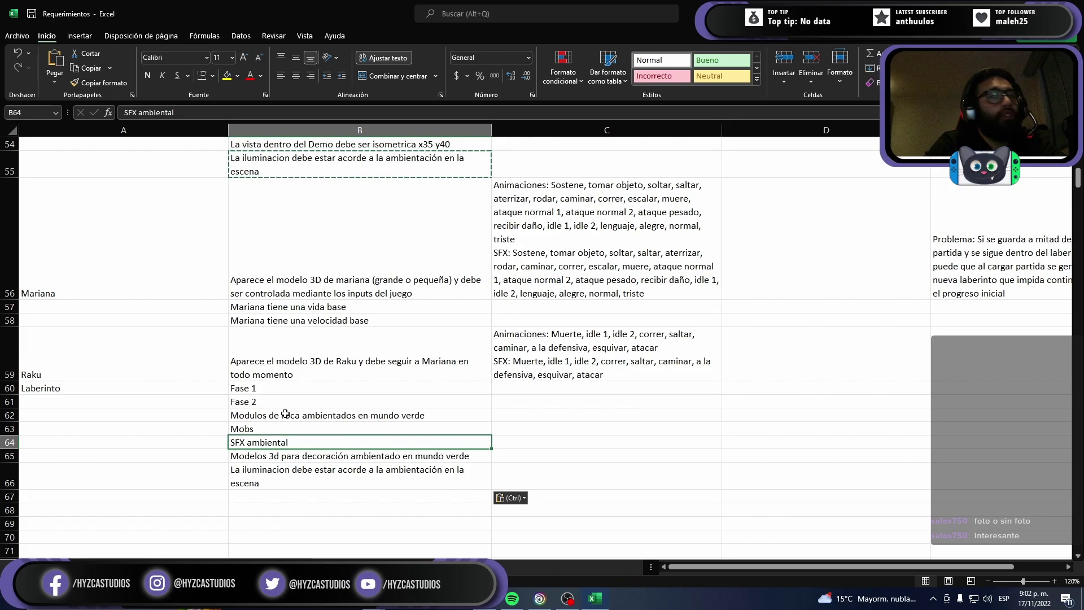
# Step: Enter 'Particulas (de ser necesario)' in cell B67
pyautogui.click(253, 491)
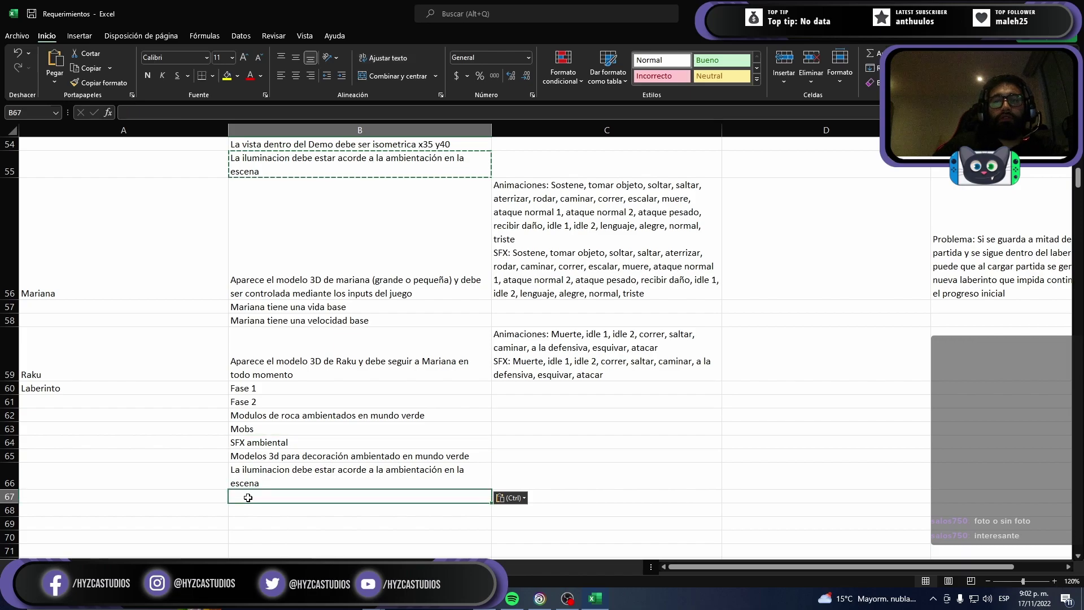
pyautogui.write('Part')
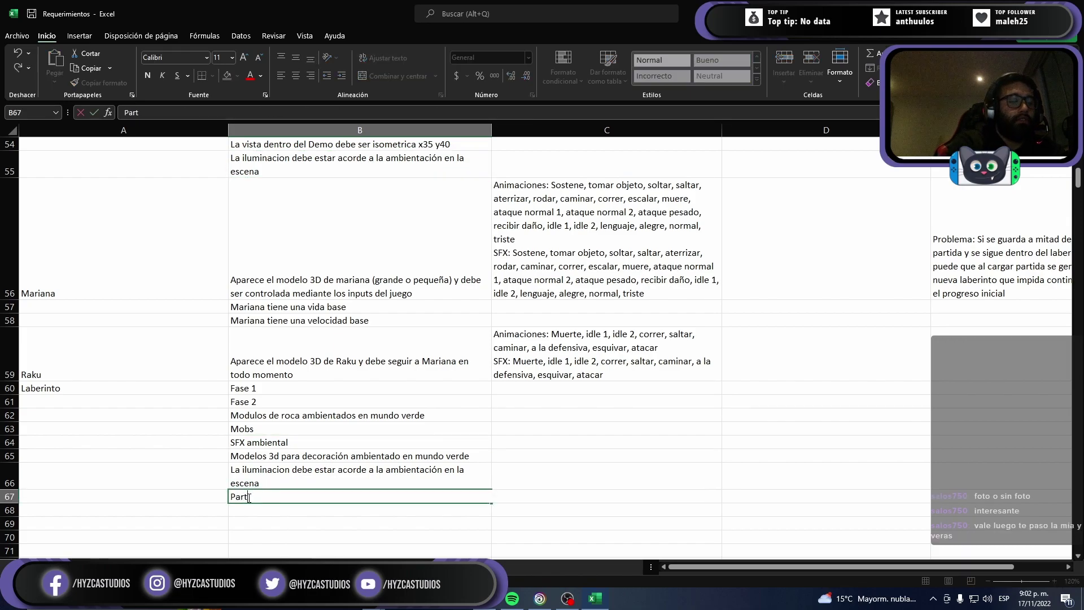
pyautogui.write('iculas (s')
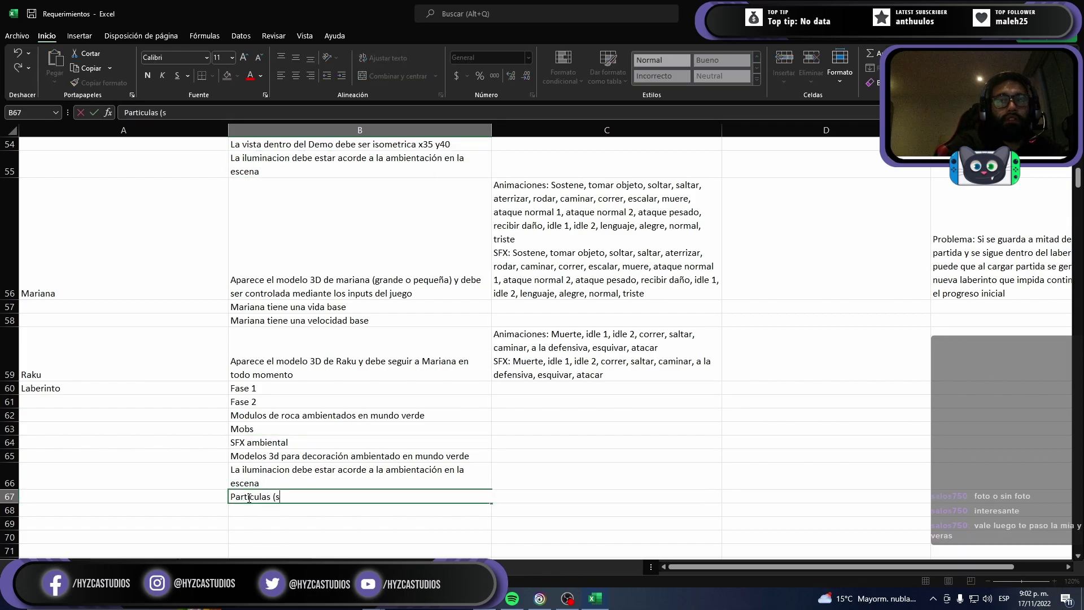
pyautogui.press('BackSpace')
pyautogui.write('de se')
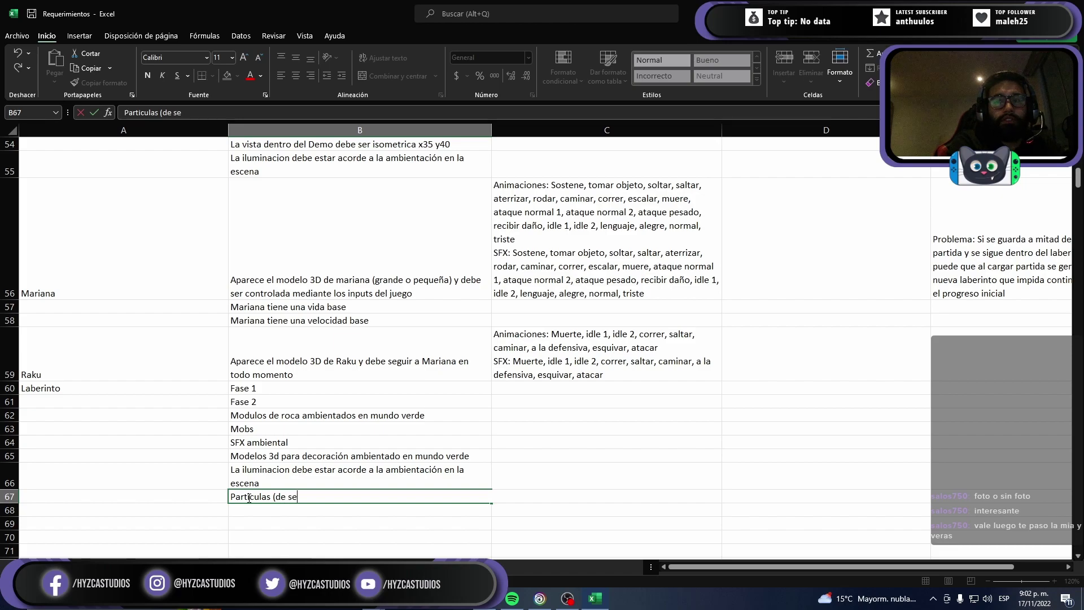
pyautogui.write('r necesario')
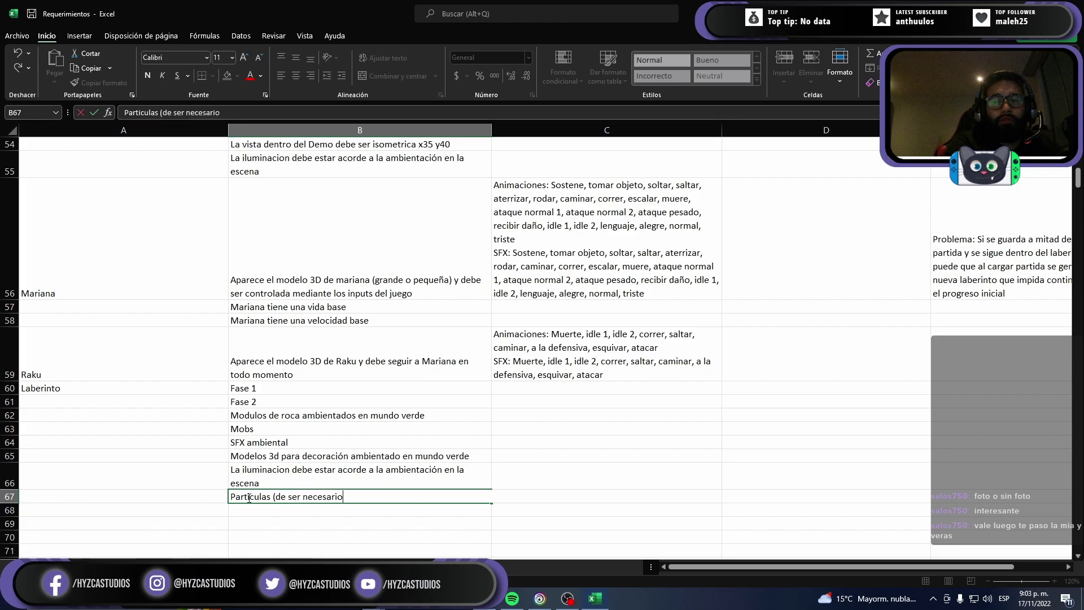
pyautogui.write(')')
pyautogui.press('Return')
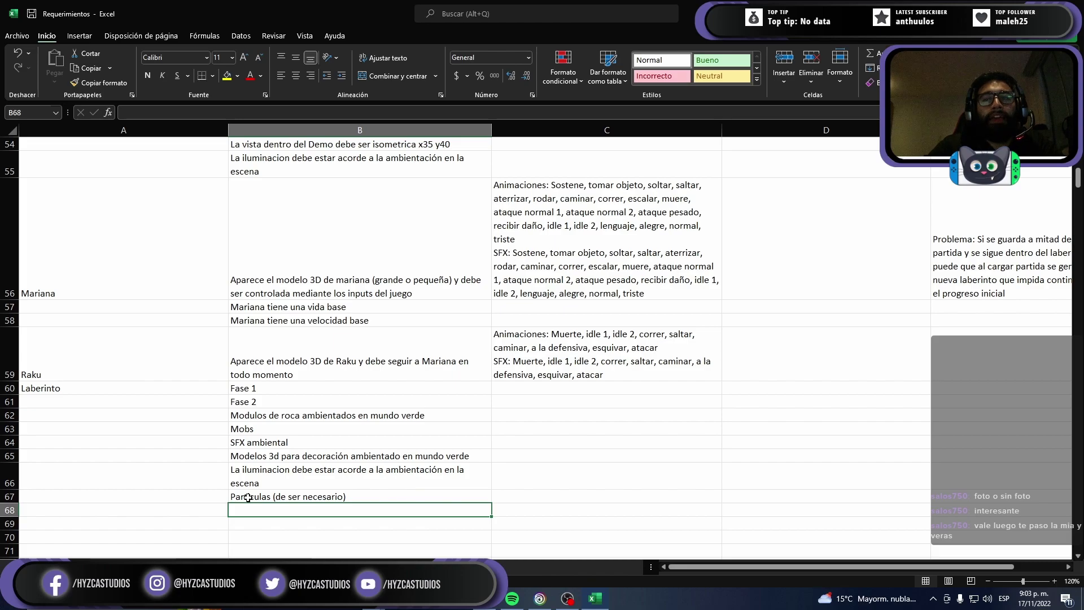
pyautogui.scroll(-1, 251, 494)
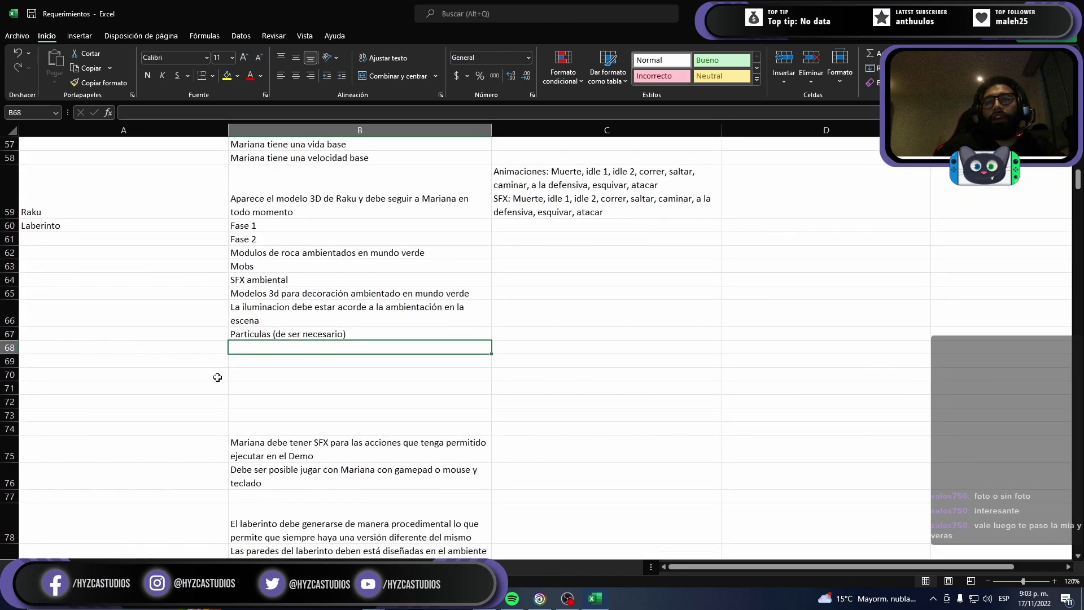
# Step: Add the 'Laberinto Fase 1' label in row 68 with 'Se debe generar proceduralmente' beside it
pyautogui.click(159, 345)
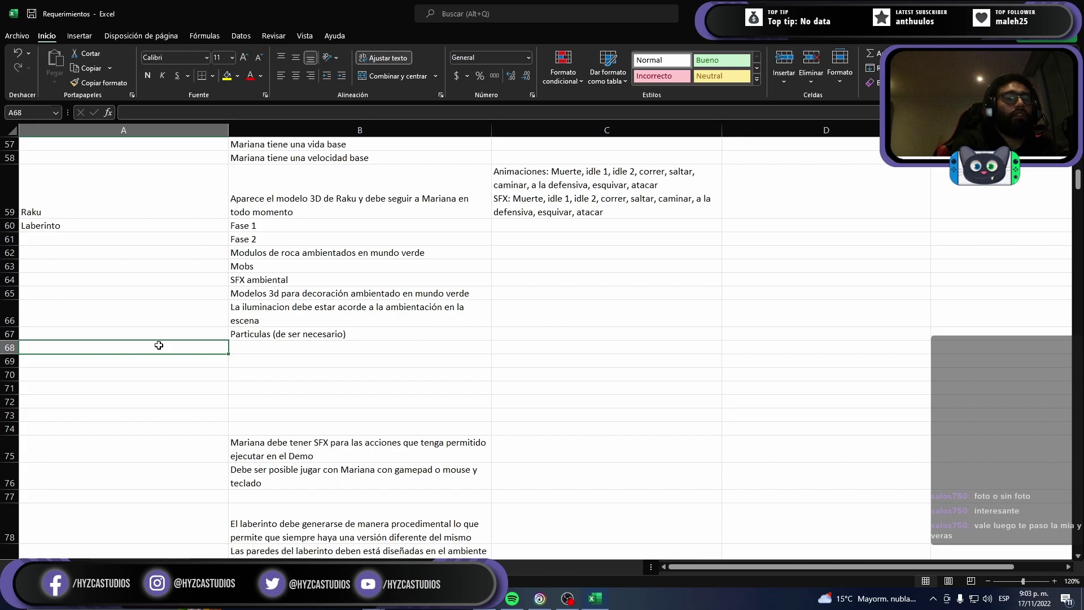
pyautogui.write('Laberinto F')
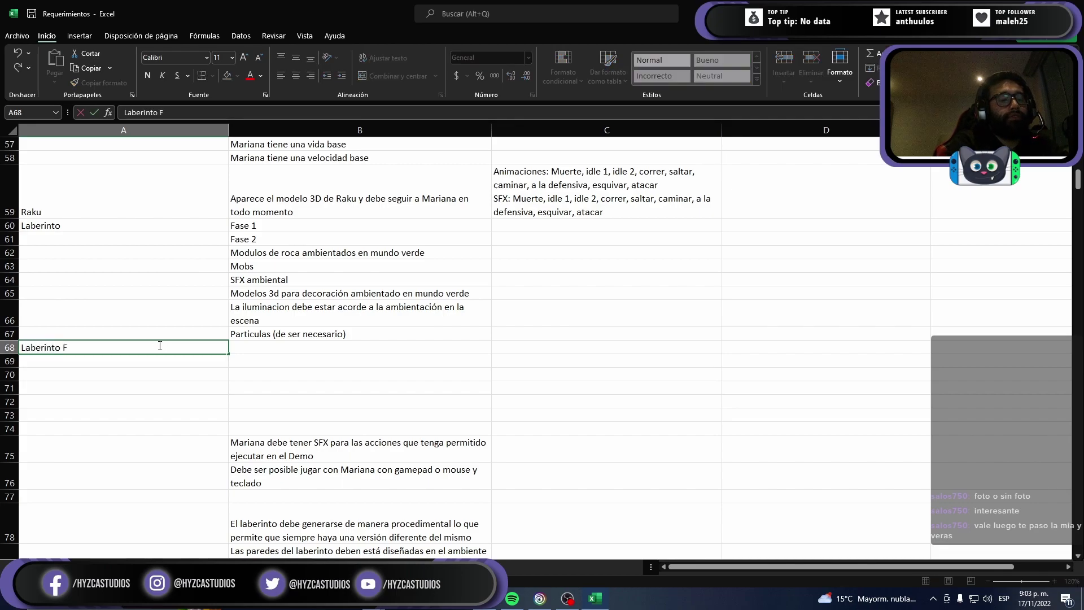
pyautogui.write('ase 1')
pyautogui.hotkey('ctrl', 'Return')
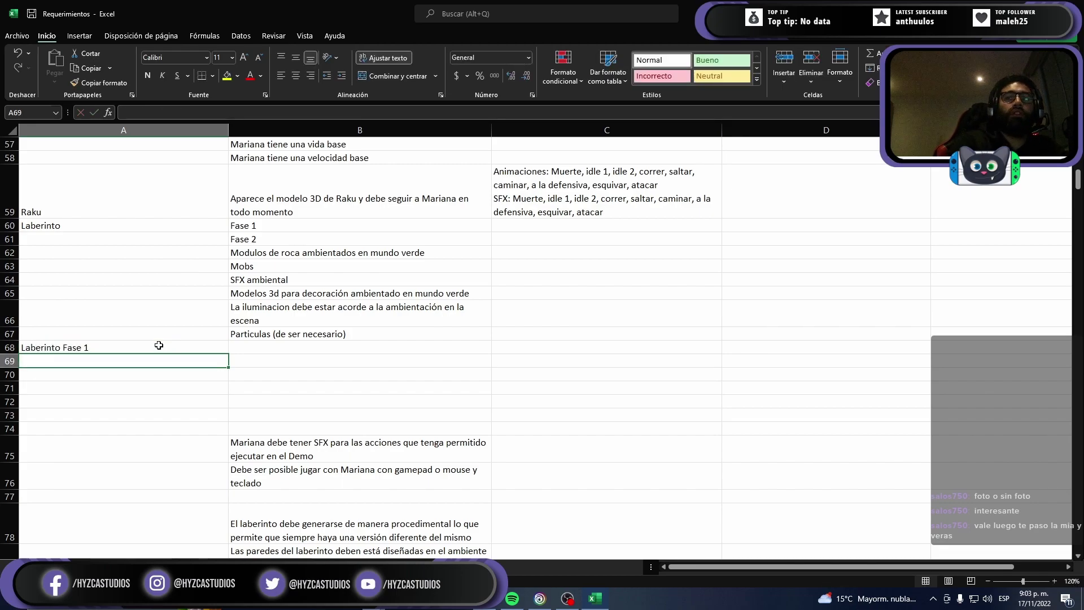
pyautogui.press('Tab')
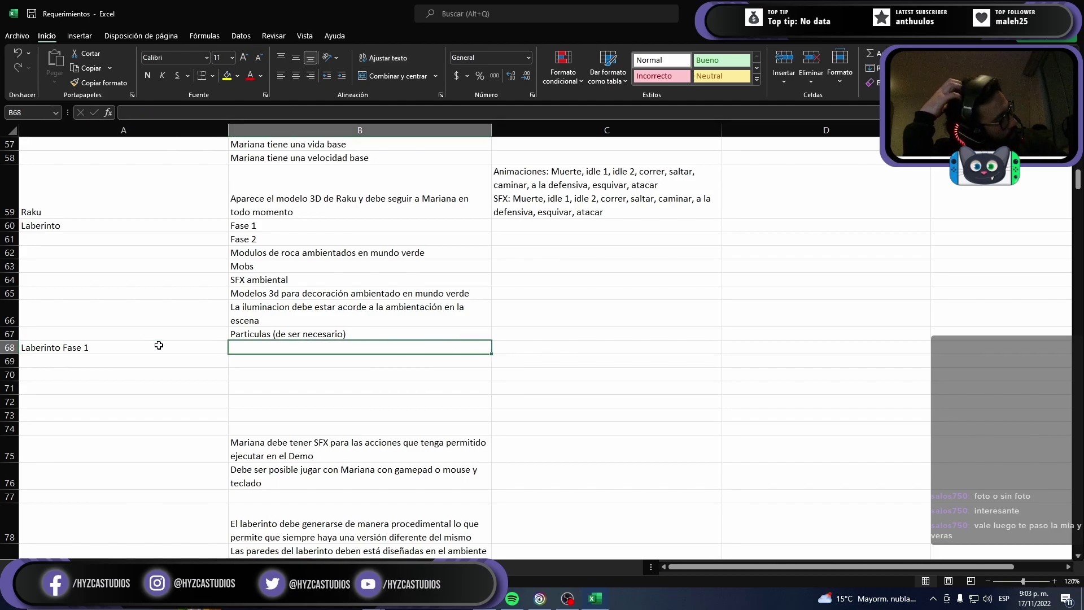
pyautogui.write('Se')
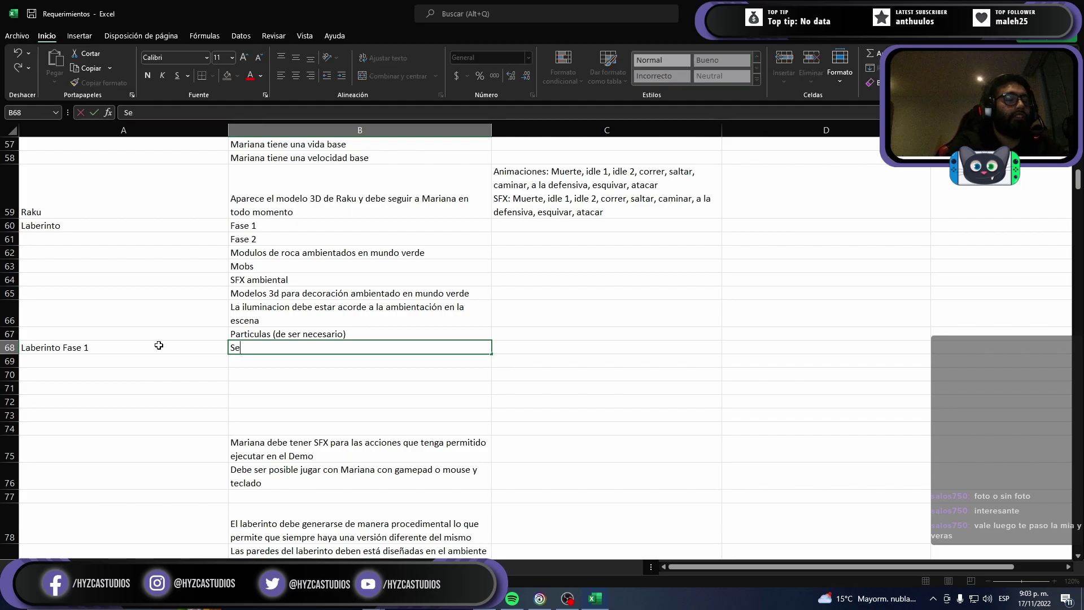
pyautogui.write(' debe gener')
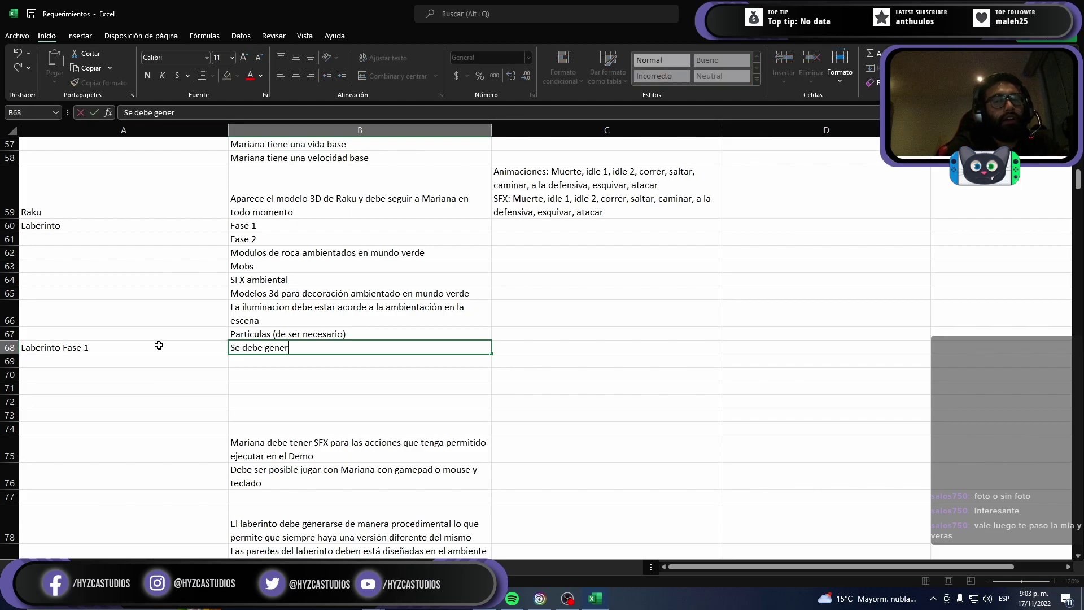
pyautogui.write('ar pro')
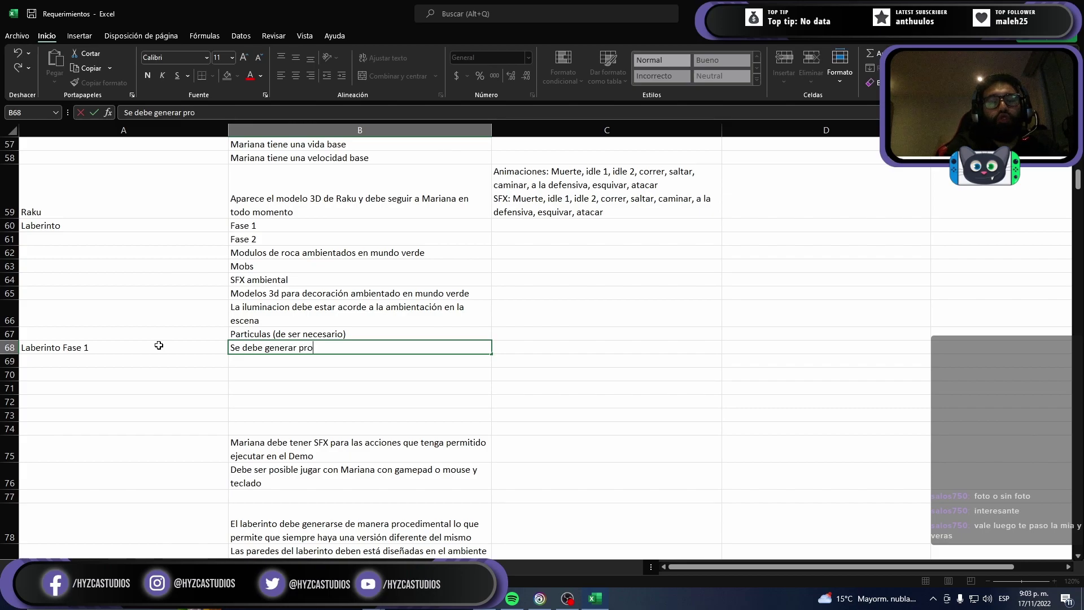
pyautogui.write('cedural')
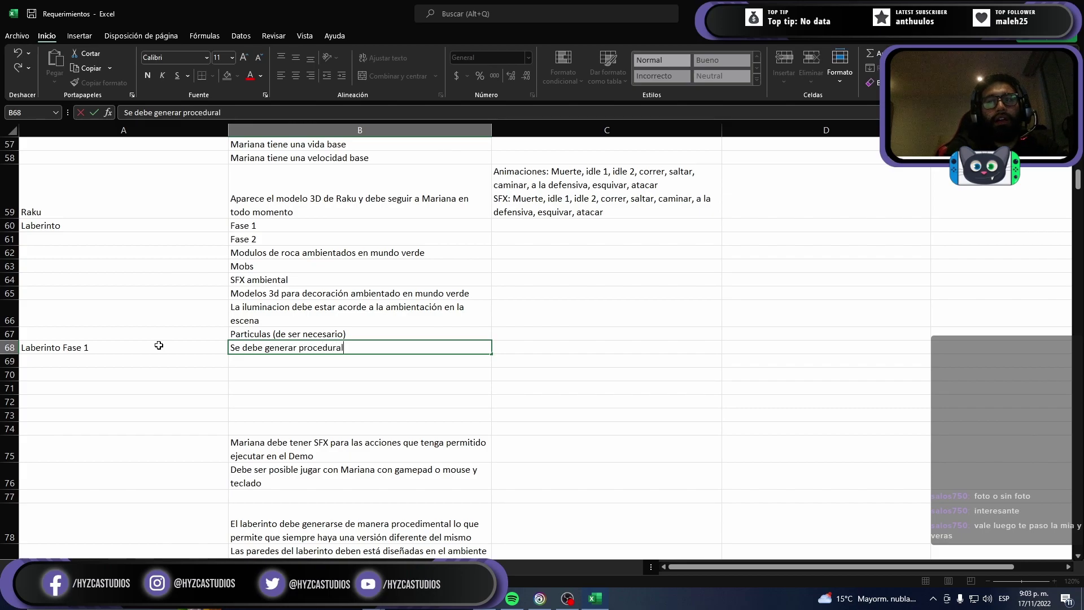
pyautogui.write('mente')
pyautogui.press('Return')
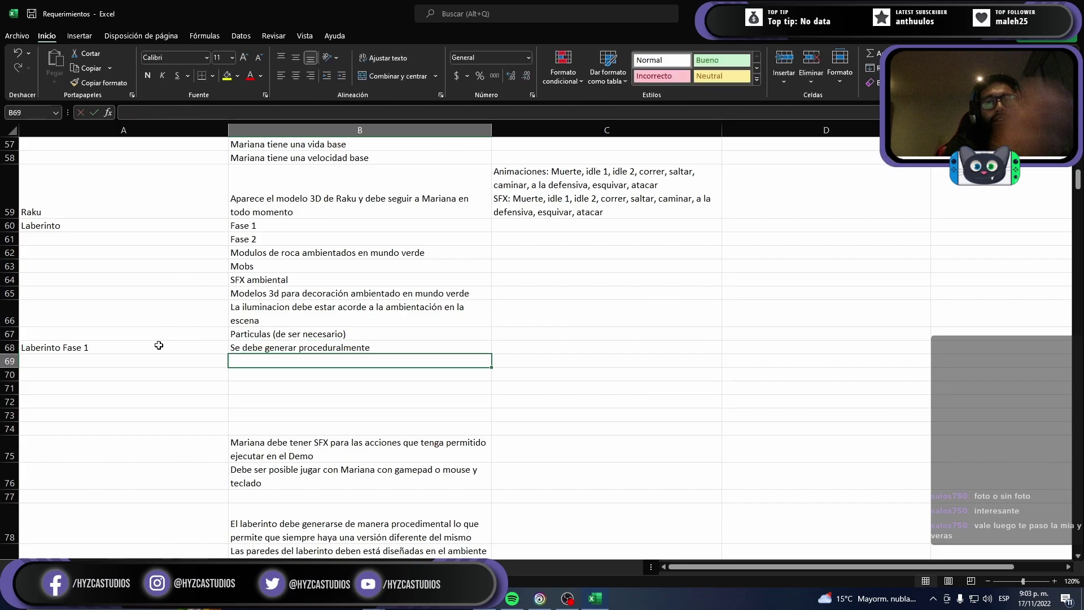
# Step: Enter 'Debe tener paredes basadas en los modulos de roca' in cell B69
pyautogui.write('Debe ')
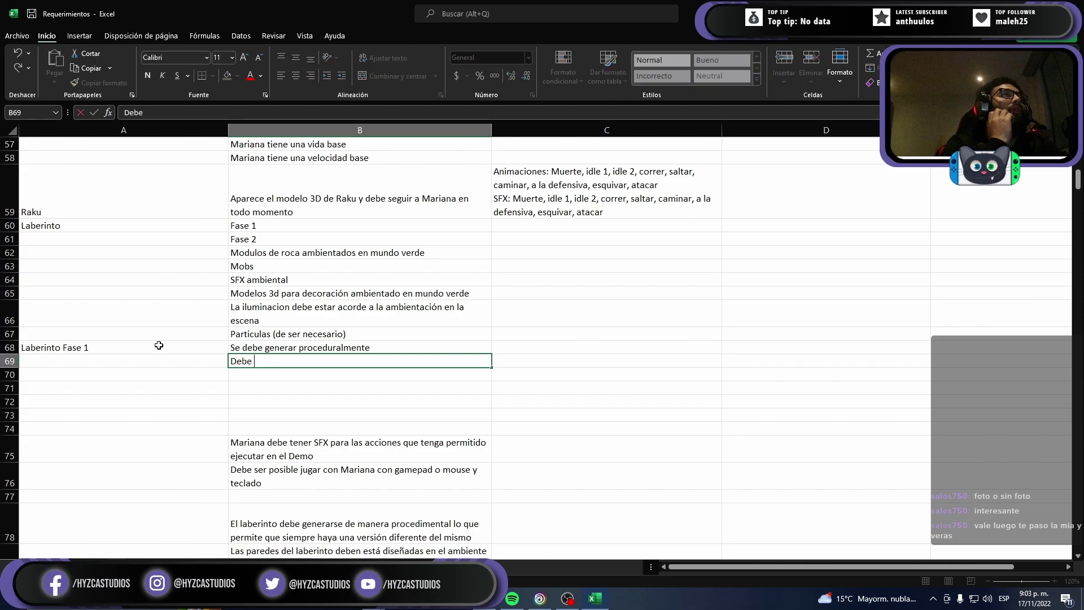
pyautogui.write('t')
pyautogui.write('ener es')
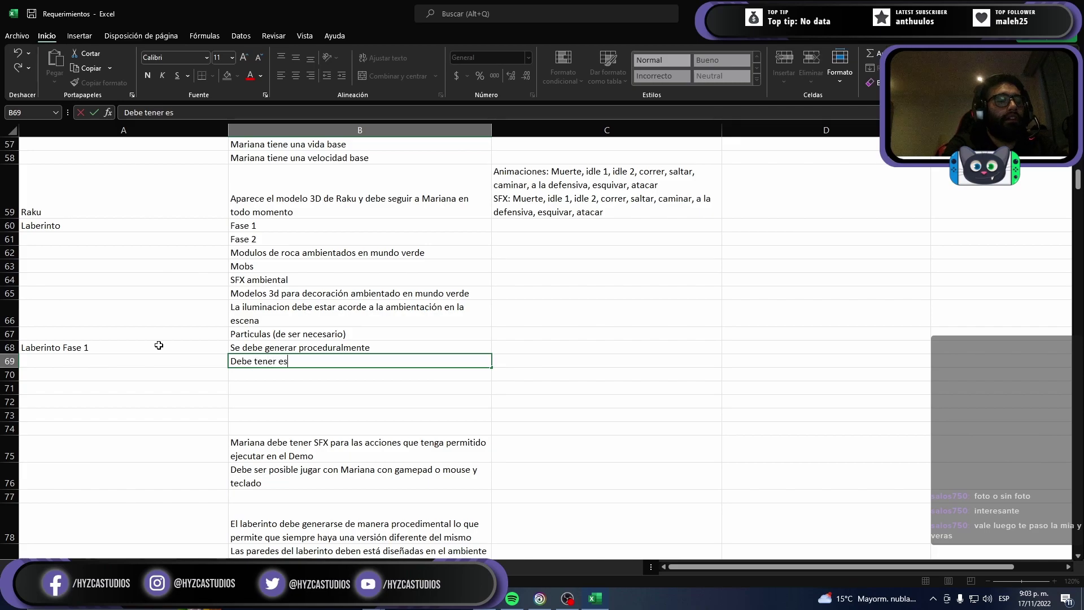
pyautogui.write('tructuras bad')
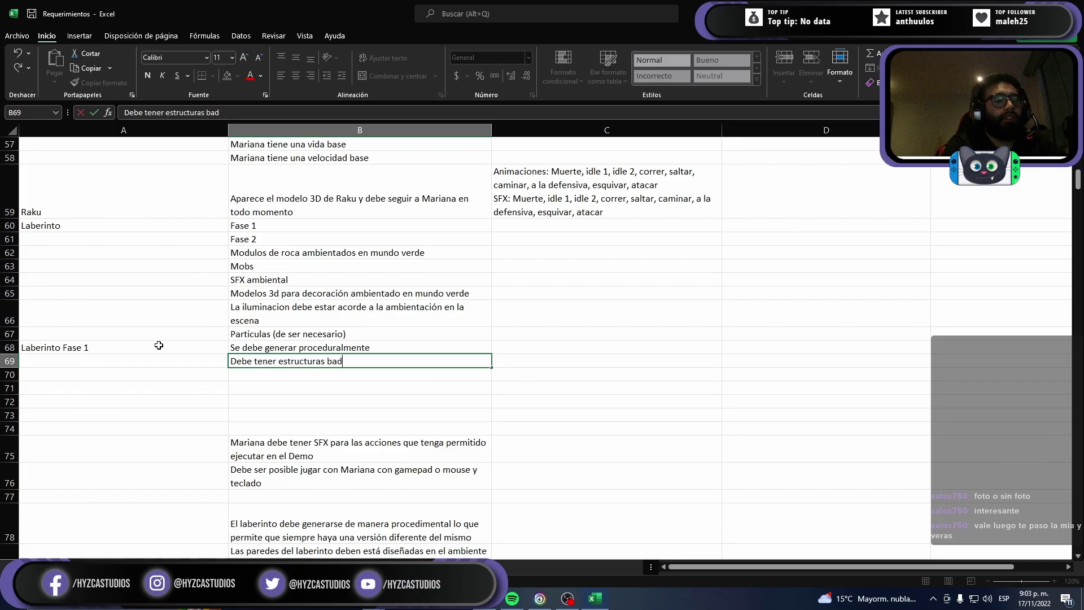
pyautogui.write('sicas')
pyautogui.press('BackSpace')
pyautogui.press('BackSpace')
pyautogui.press('BackSpace')
pyautogui.press('BackSpace')
pyautogui.press('BackSpace')
pyautogui.press('BackSpace')
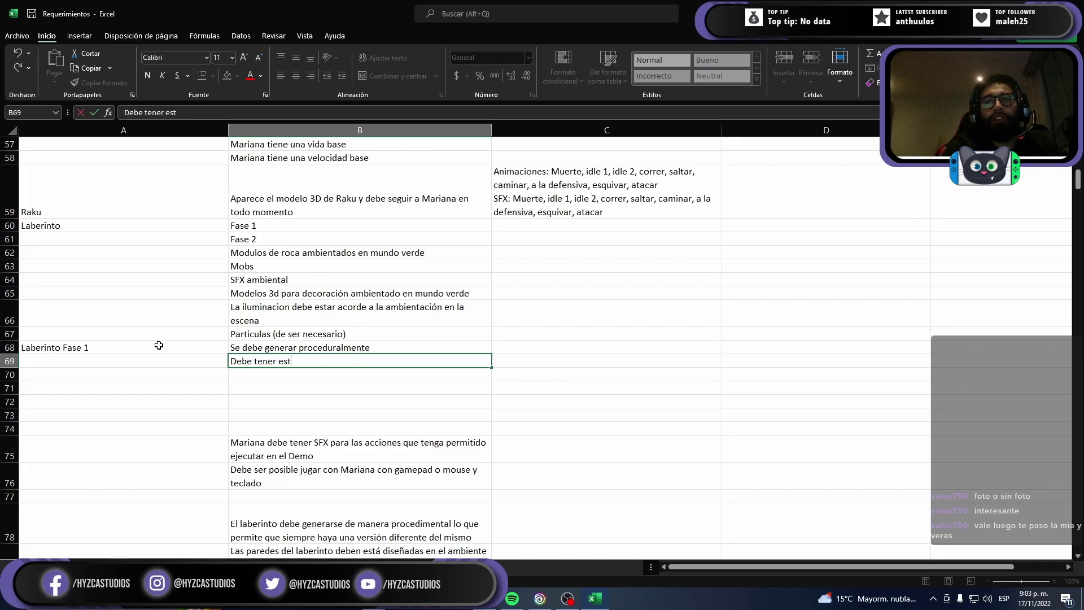
pyautogui.press('BackSpace')
pyautogui.press('BackSpace')
pyautogui.press('BackSpace')
pyautogui.write('pare')
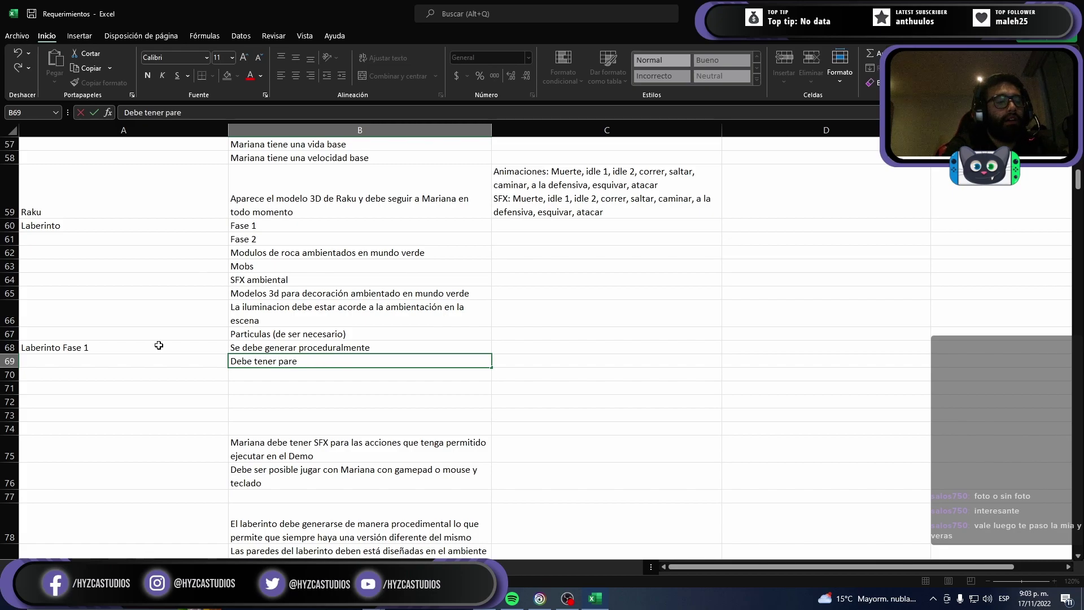
pyautogui.write('des basadas en')
pyautogui.write(' los ')
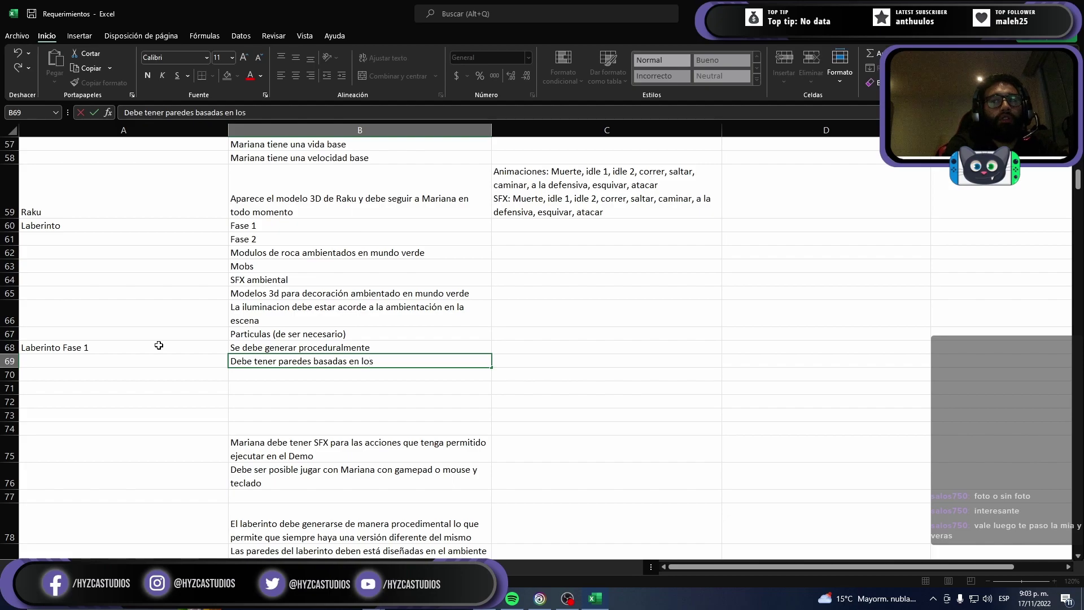
pyautogui.write('modulos de roca')
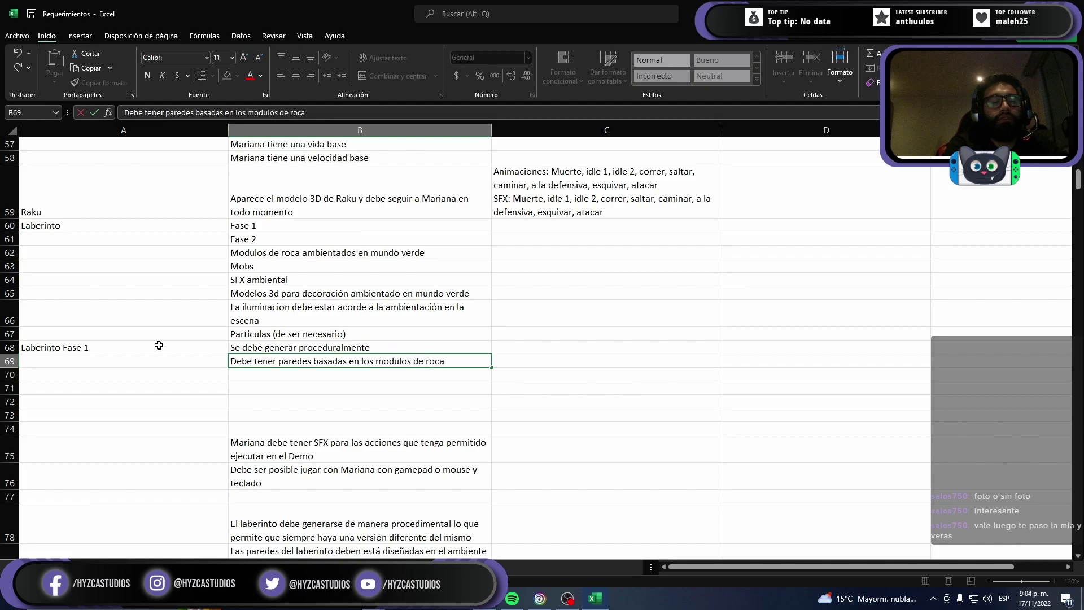
pyautogui.press('Return')
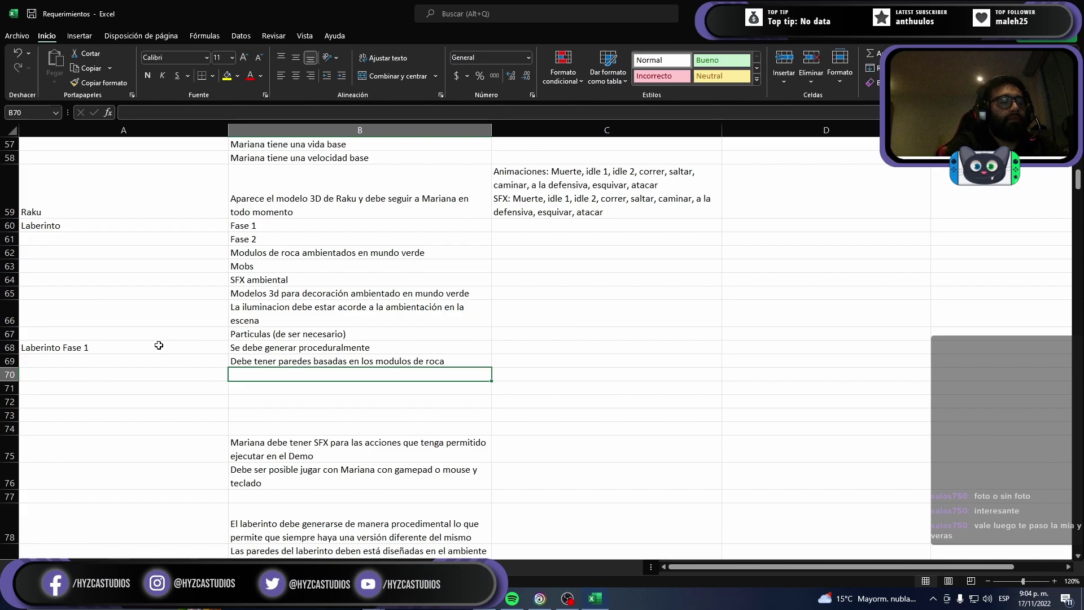
# Step: Enter 'Llegando al final de la fase 1 deben comenzar a caer rocas' in cell B70
pyautogui.write('Llegan')
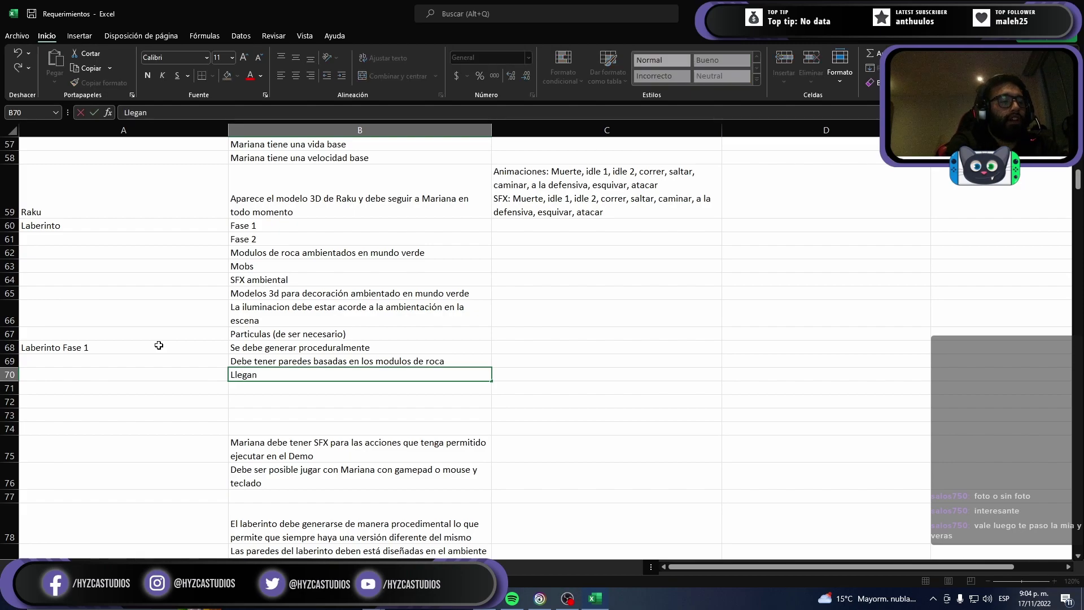
pyautogui.write('do al final de la f')
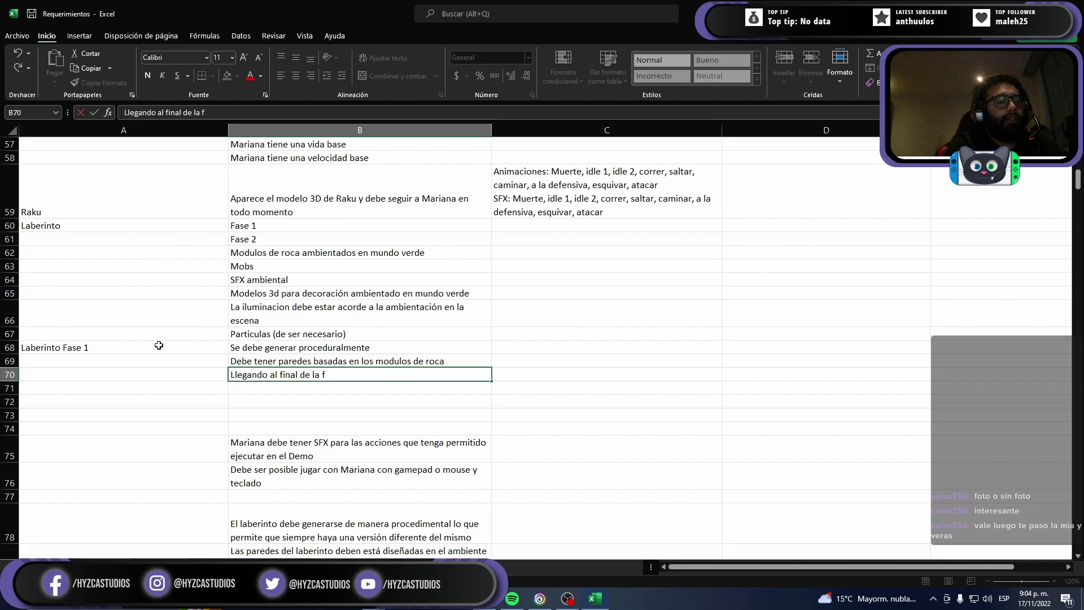
pyautogui.write('ase 1de')
pyautogui.write('be comenzar')
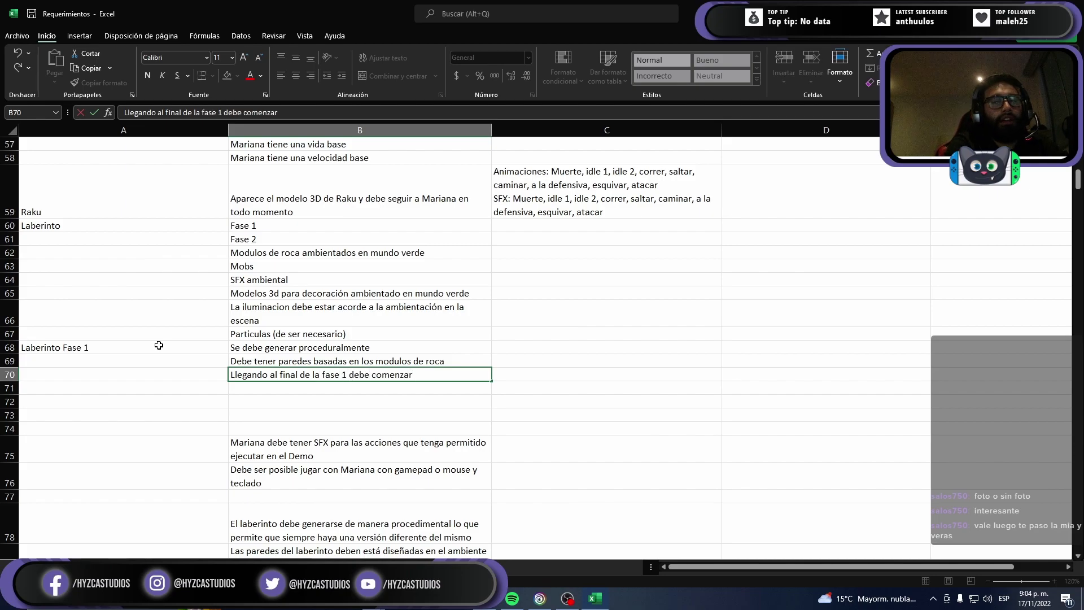
pyautogui.press('BackSpace')
pyautogui.press('BackSpace')
pyautogui.press('BackSpace')
pyautogui.press('BackSpace')
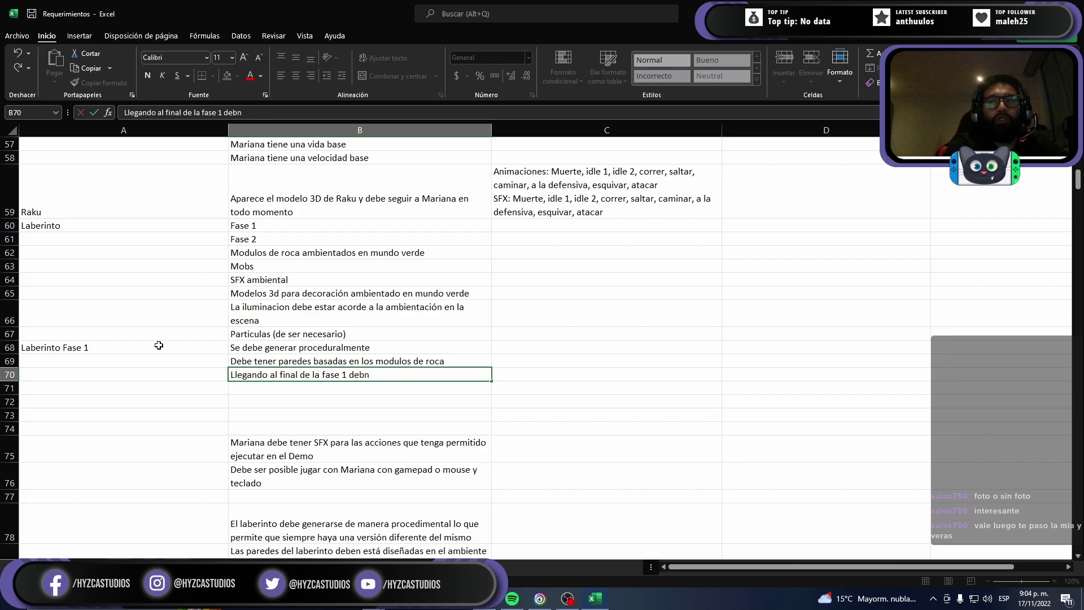
pyautogui.press('BackSpace')
pyautogui.write('en comenzar ')
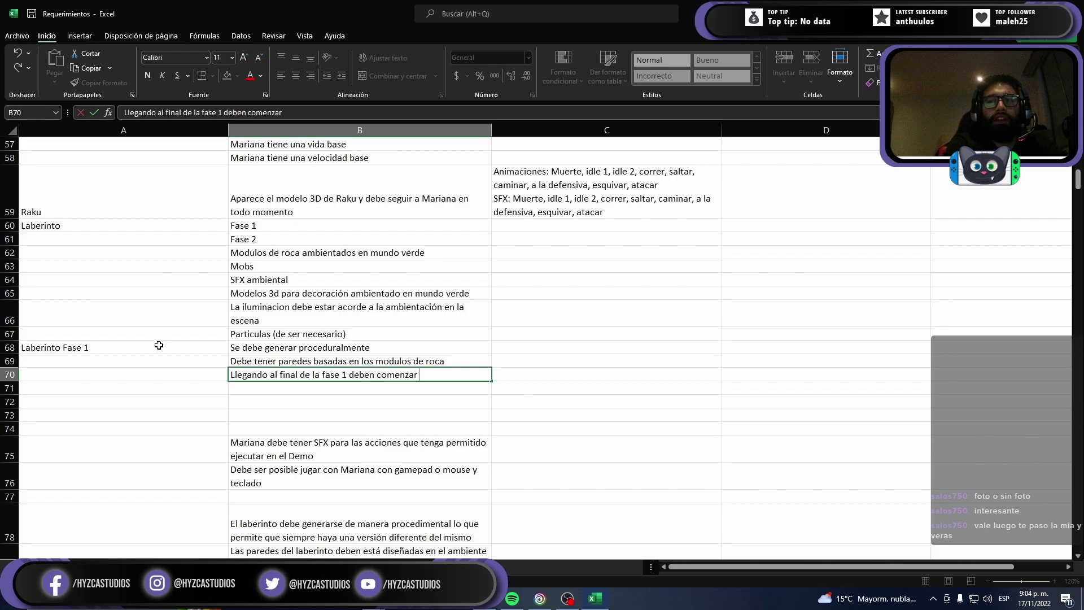
pyautogui.write('a caer ro')
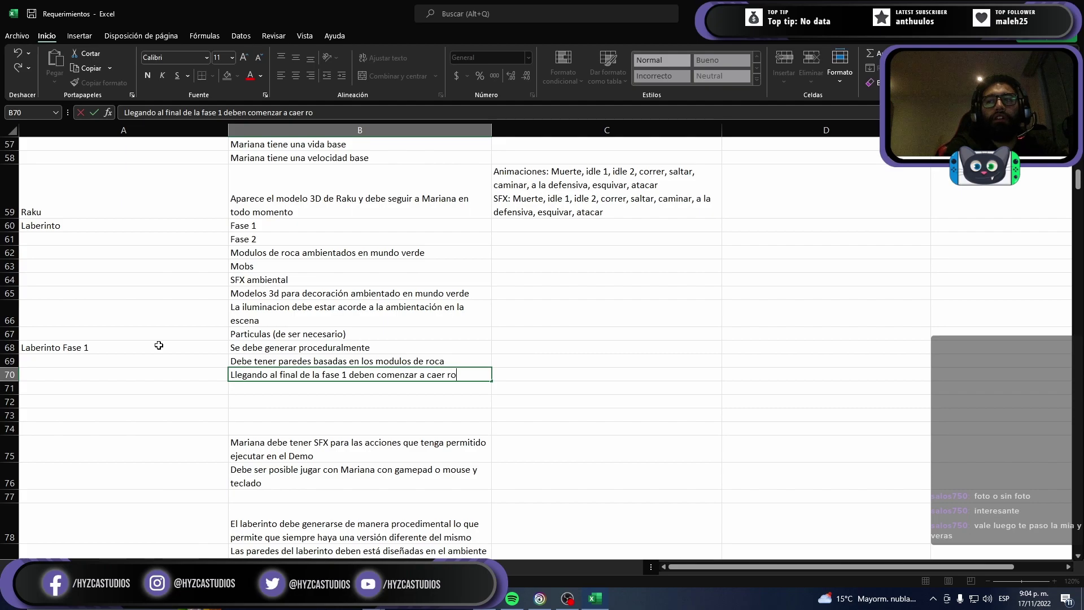
pyautogui.write('cas')
pyautogui.press('Return')
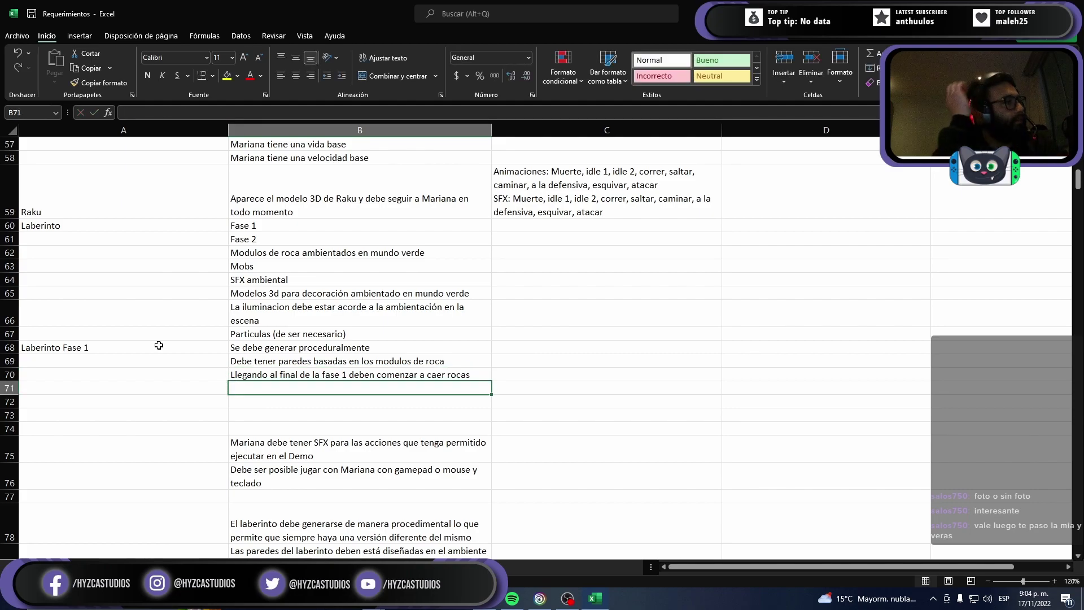
# Step: Enter 'Al final, de la fase 1 debe existir un muro de roca que obstruya el paso' in B71
pyautogui.write('Al fina')
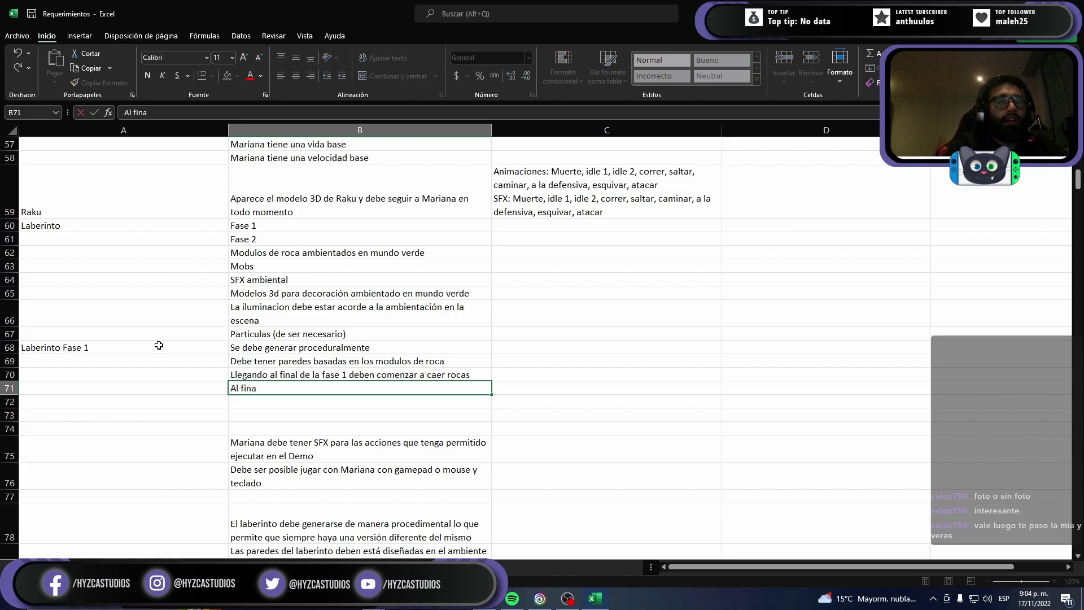
pyautogui.write('l, de la gas')
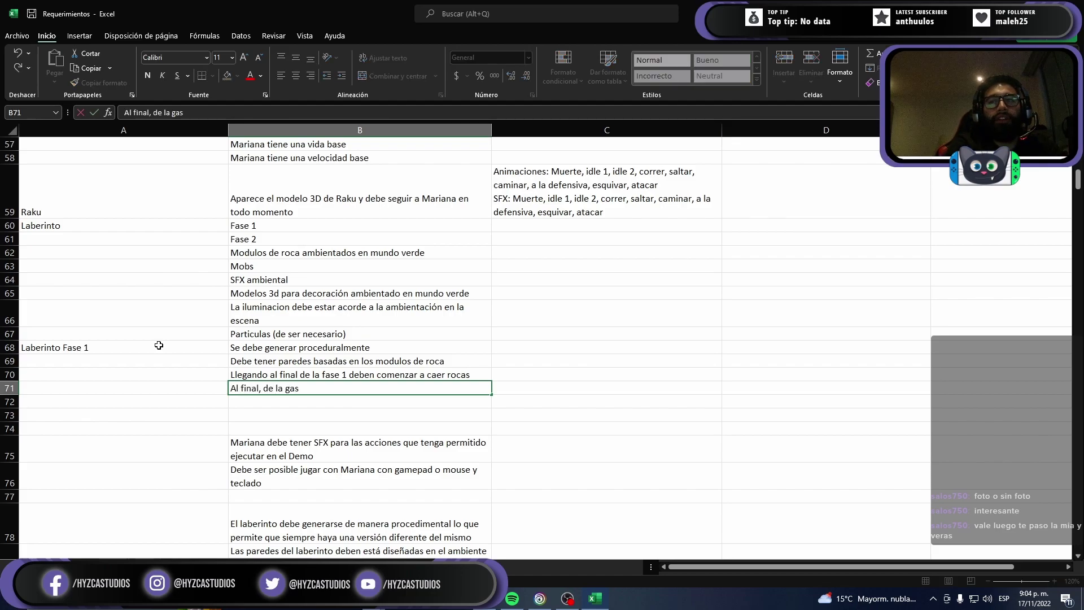
pyautogui.press('BackSpace')
pyautogui.press('BackSpace')
pyautogui.press('BackSpace')
pyautogui.write('fase')
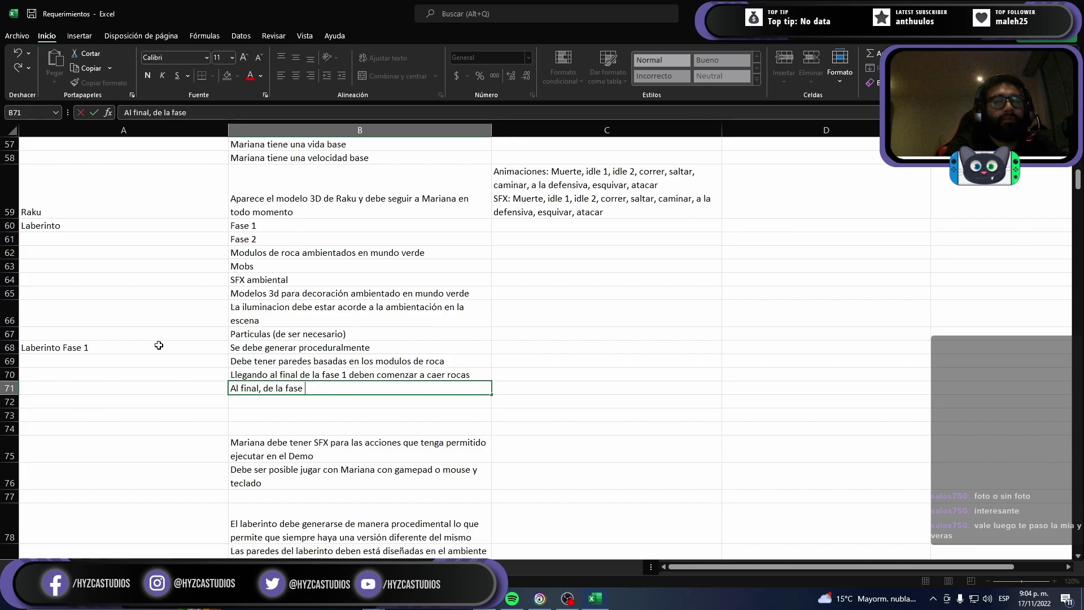
pyautogui.write(' 1')
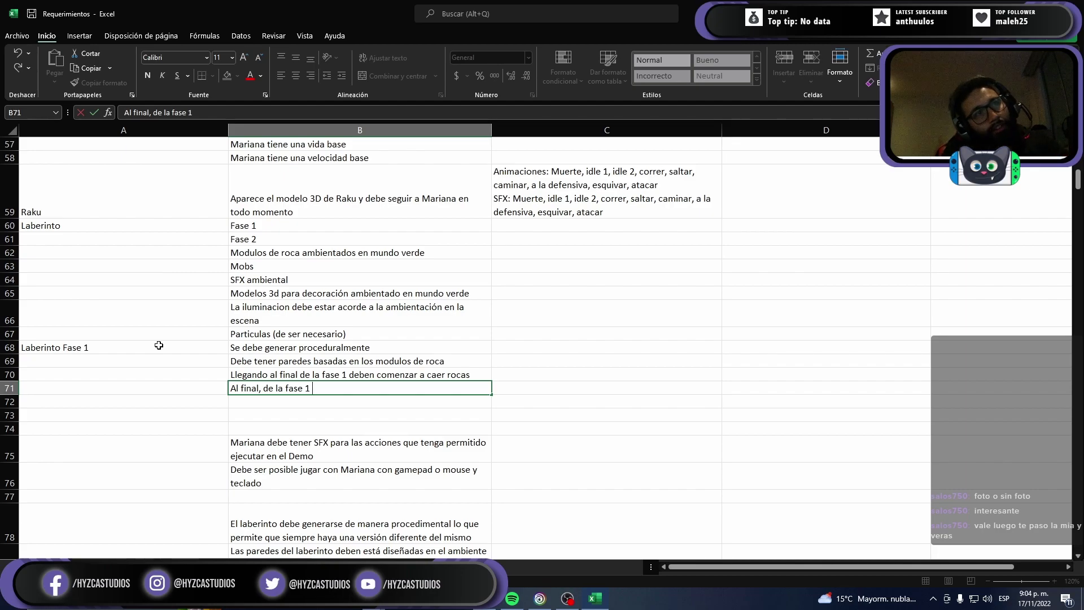
pyautogui.write('debe')
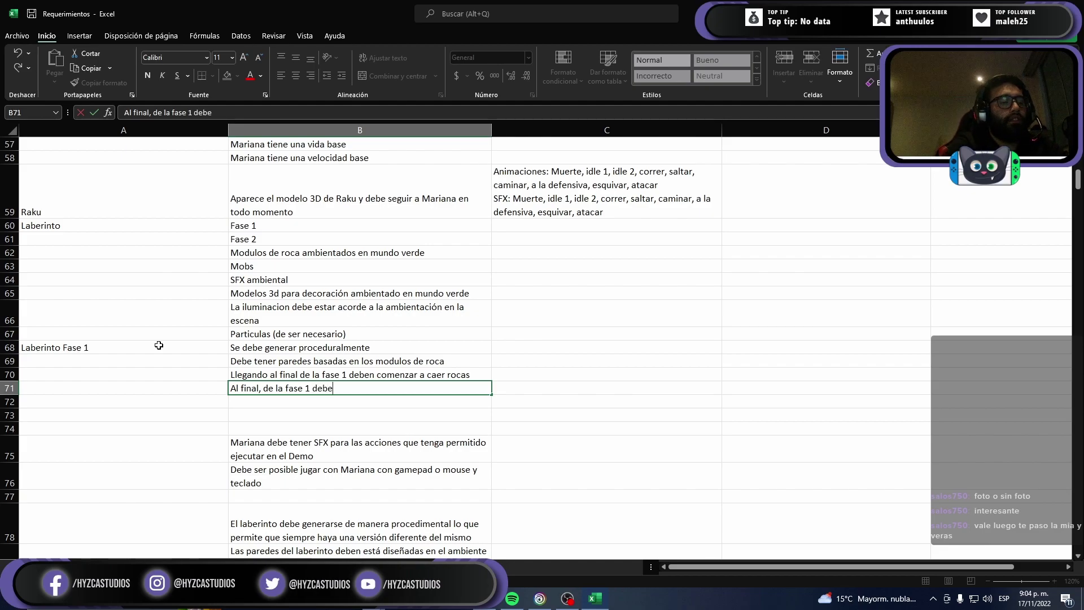
pyautogui.write(' existir un ')
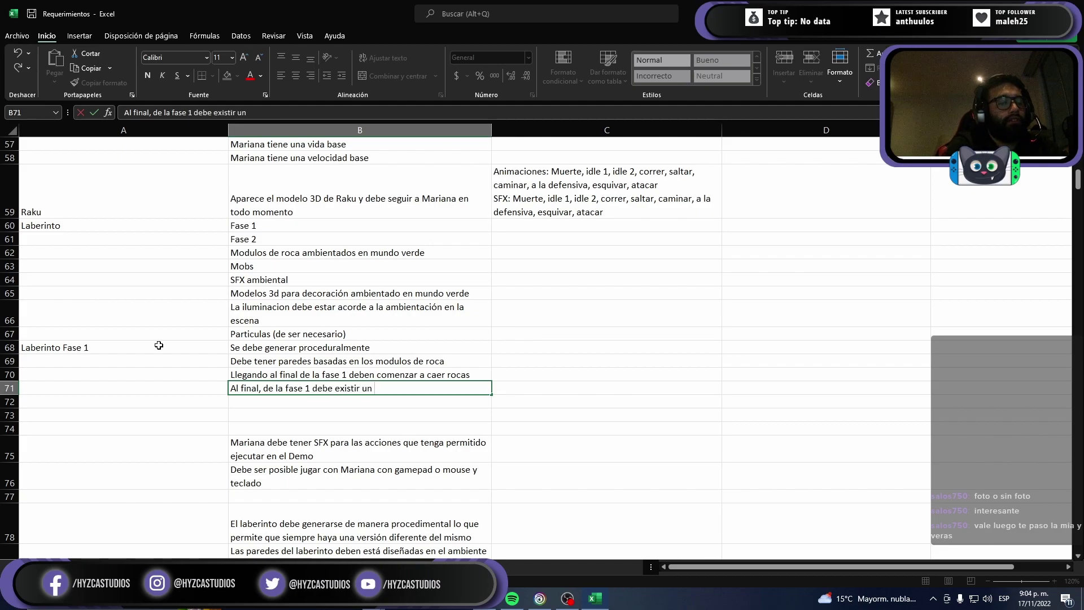
pyautogui.write('muro ')
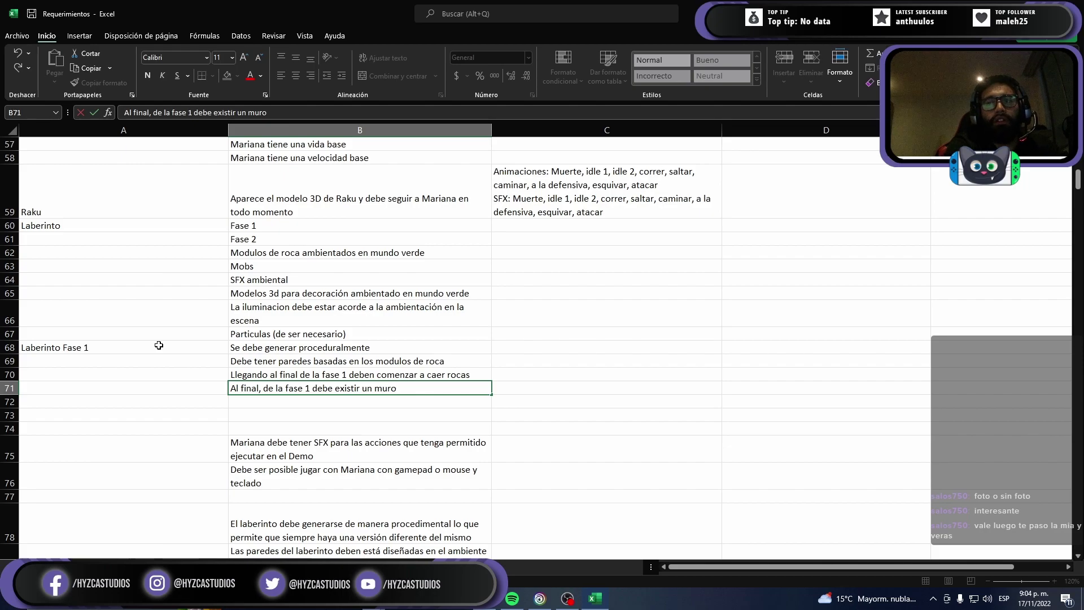
pyautogui.write('de roca ')
pyautogui.write('q')
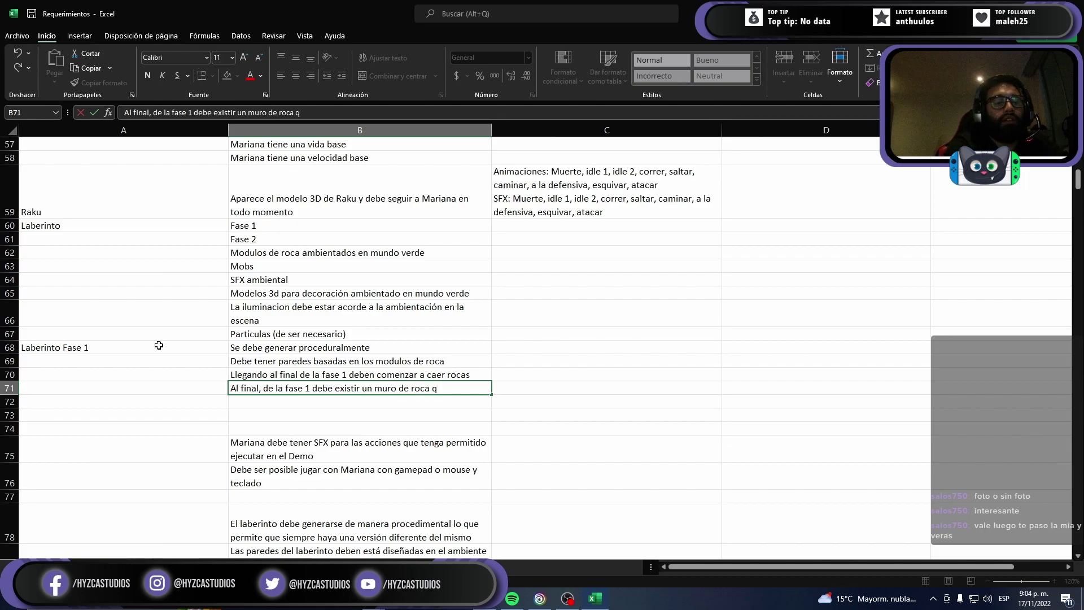
pyautogui.write('ue obst')
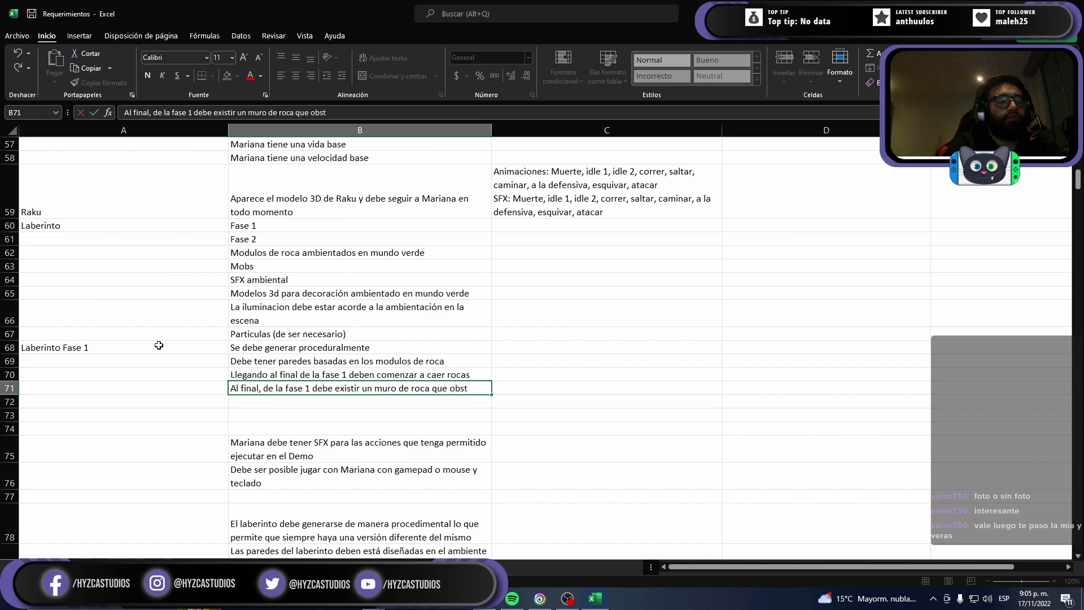
pyautogui.write('ruya el paso')
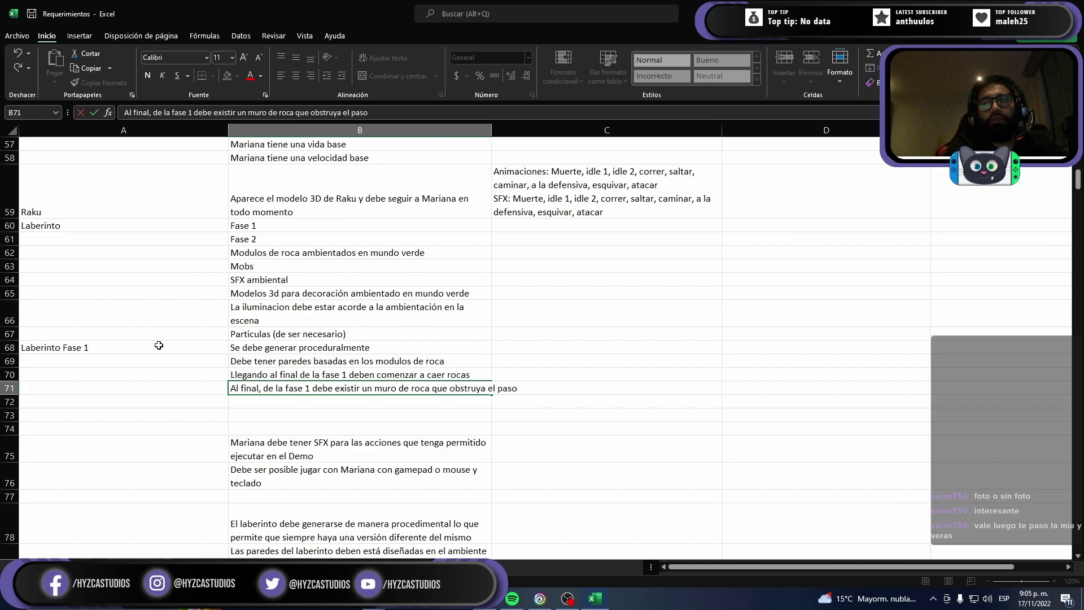
pyautogui.press('Return')
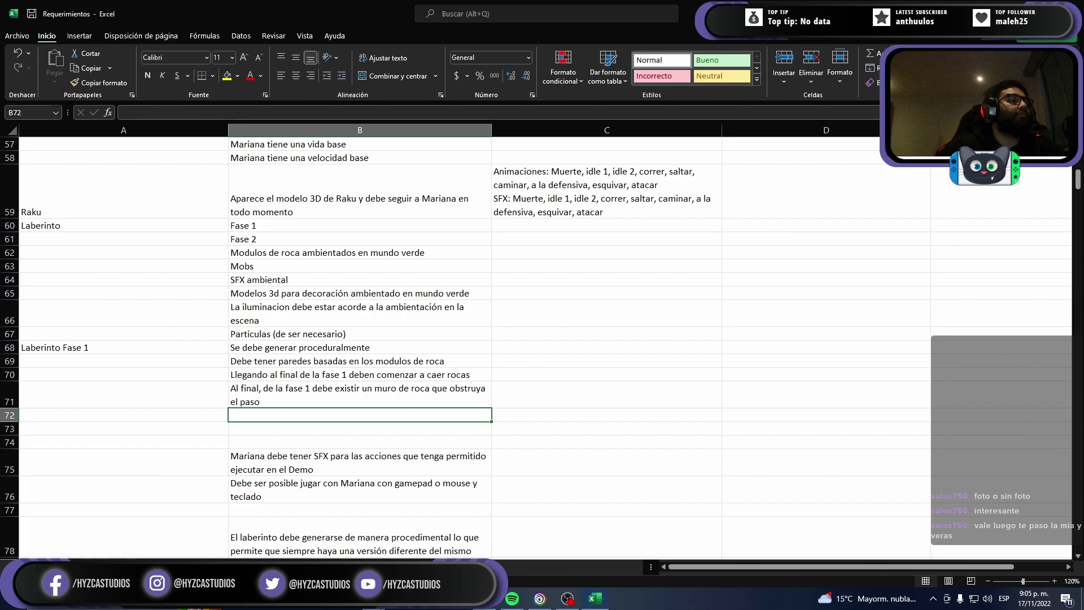
pyautogui.hotkey('alt', 'Tab')
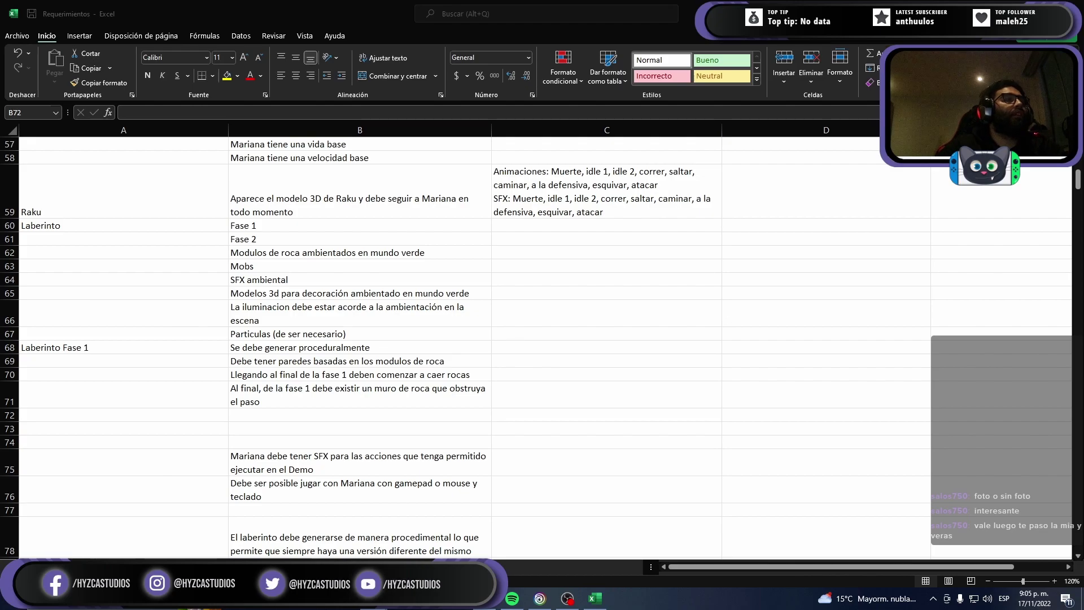
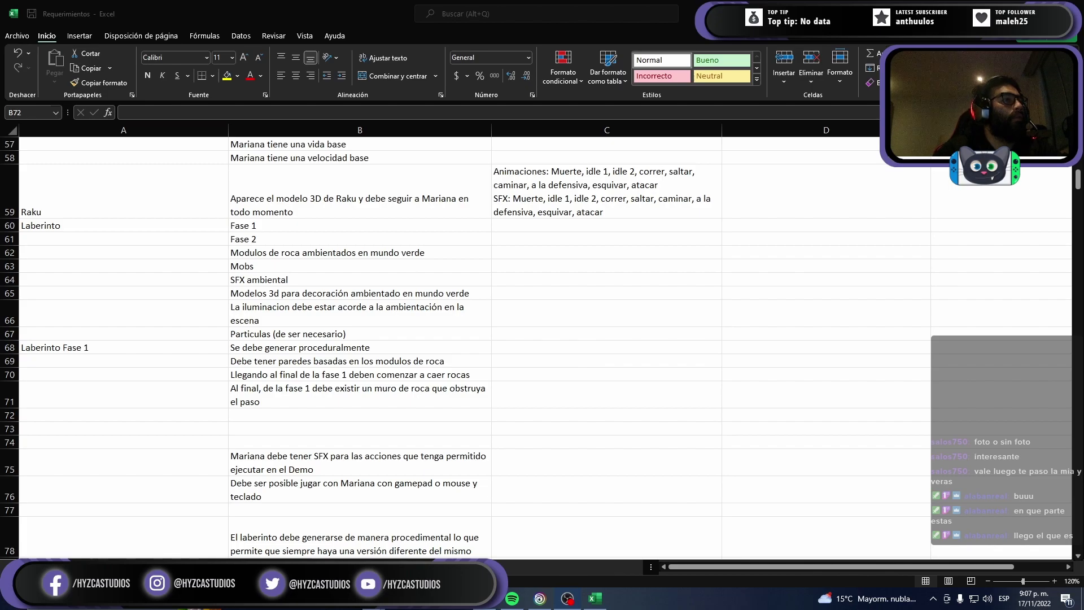
# Step: Look over the rock wall, maze block and input-device requirements further down the sheet
pyautogui.click(273, 404)
pyautogui.scroll(1, 273, 398)
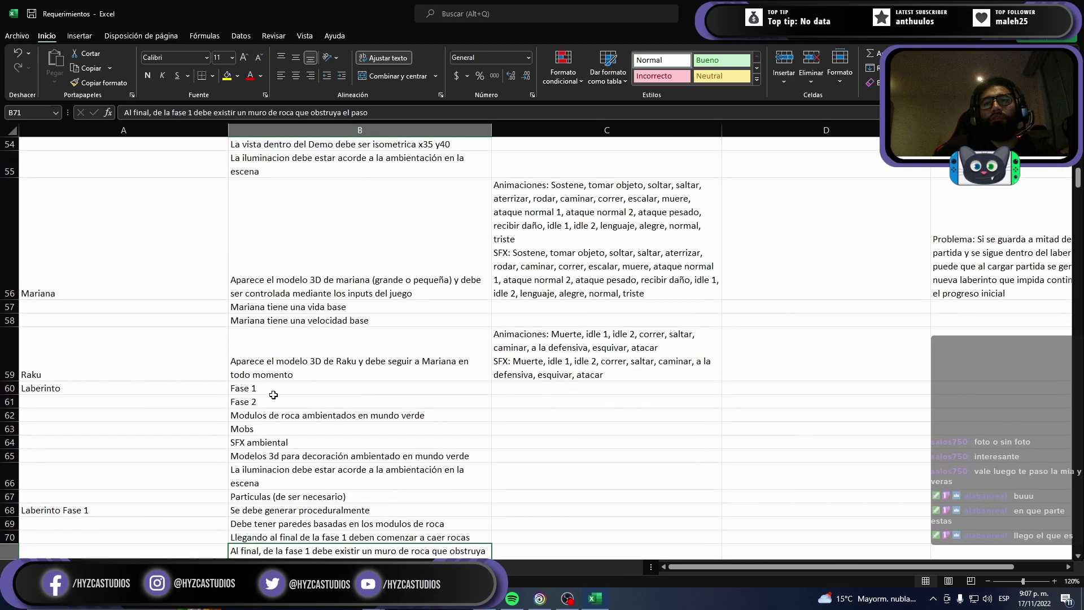
pyautogui.scroll(-4, 266, 374)
pyautogui.scroll(-2, 263, 350)
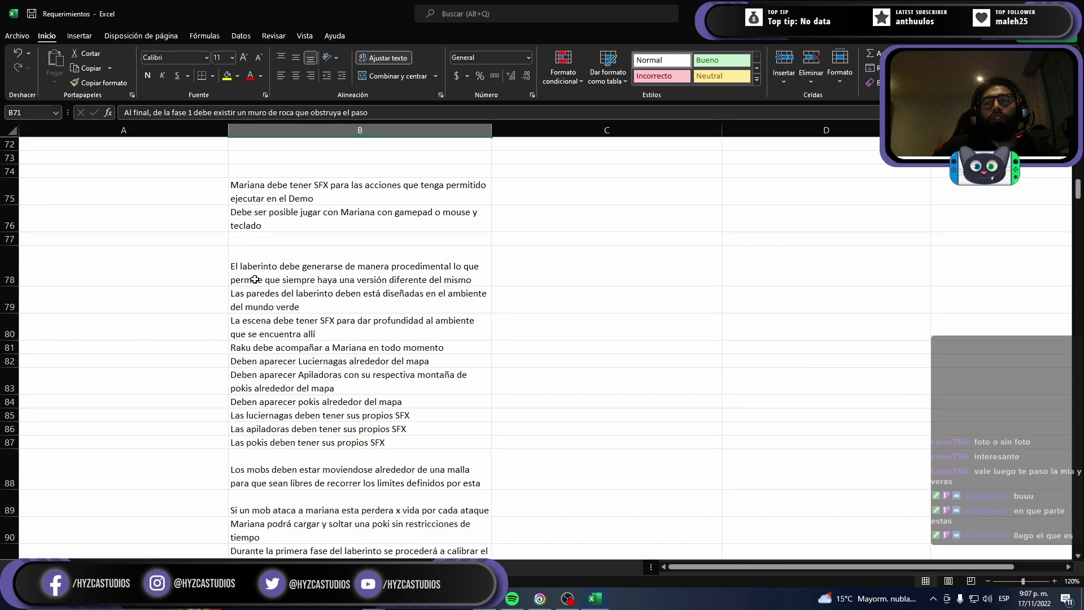
pyautogui.moveTo(255, 279); pyautogui.dragTo(271, 549)
pyautogui.scroll(3, 266, 531)
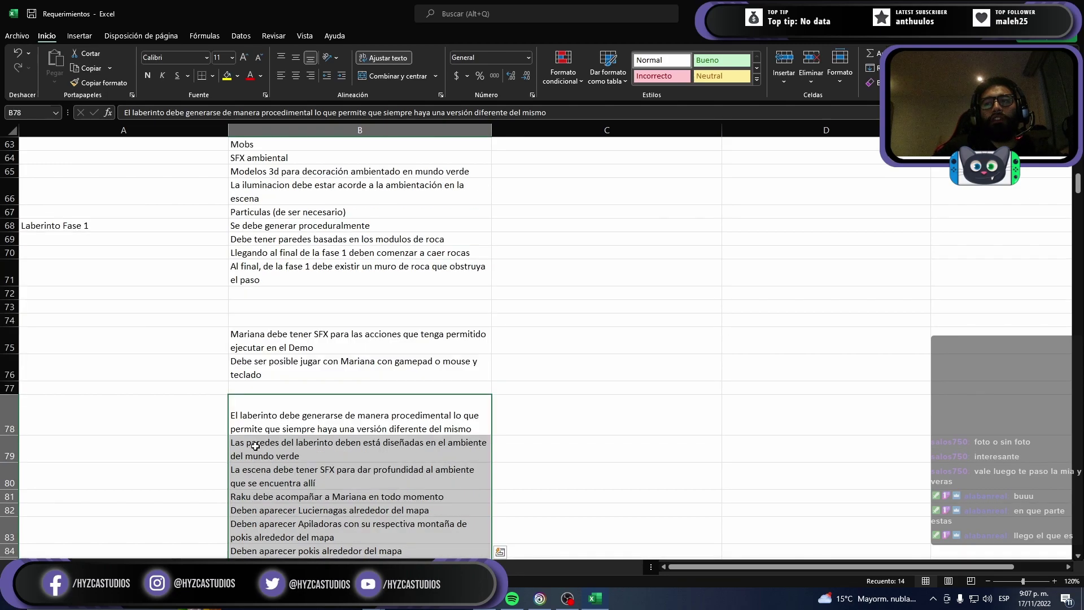
pyautogui.moveTo(255, 446); pyautogui.dragTo(249, 373)
pyautogui.click(248, 368)
pyautogui.scroll(4, 247, 347)
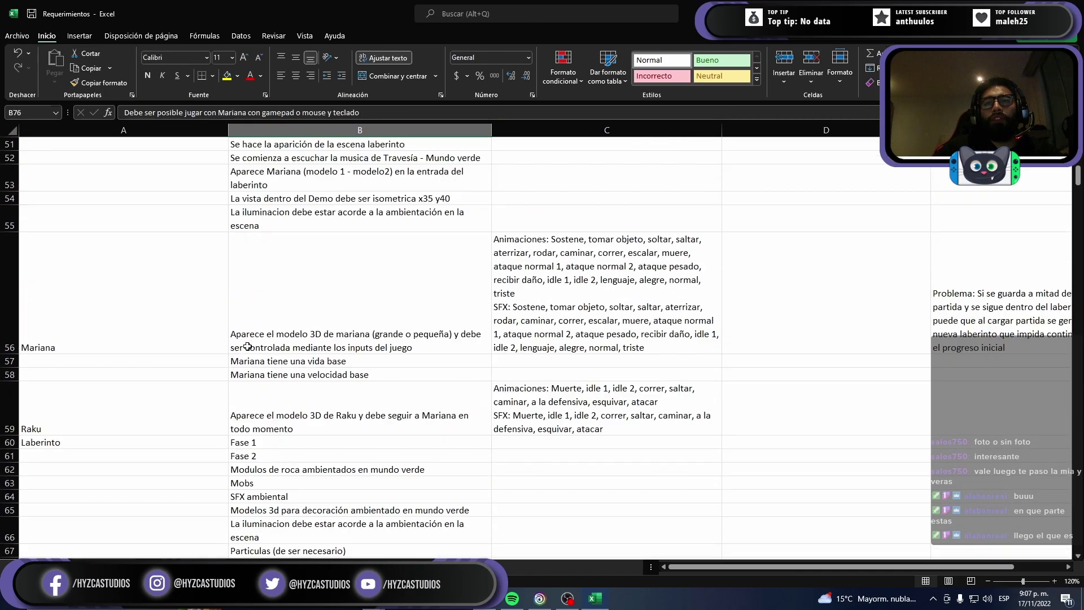
pyautogui.scroll(2, 247, 347)
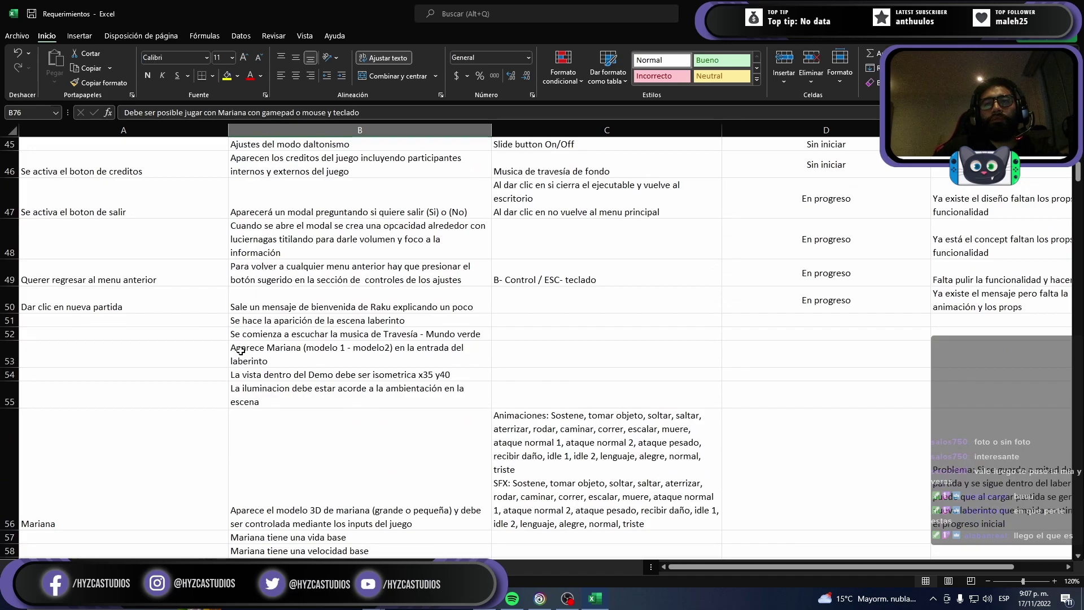
# Step: Enter 'SFX de raku hablando' in column C beside Raku's welcome-message requirement
pyautogui.click(246, 303)
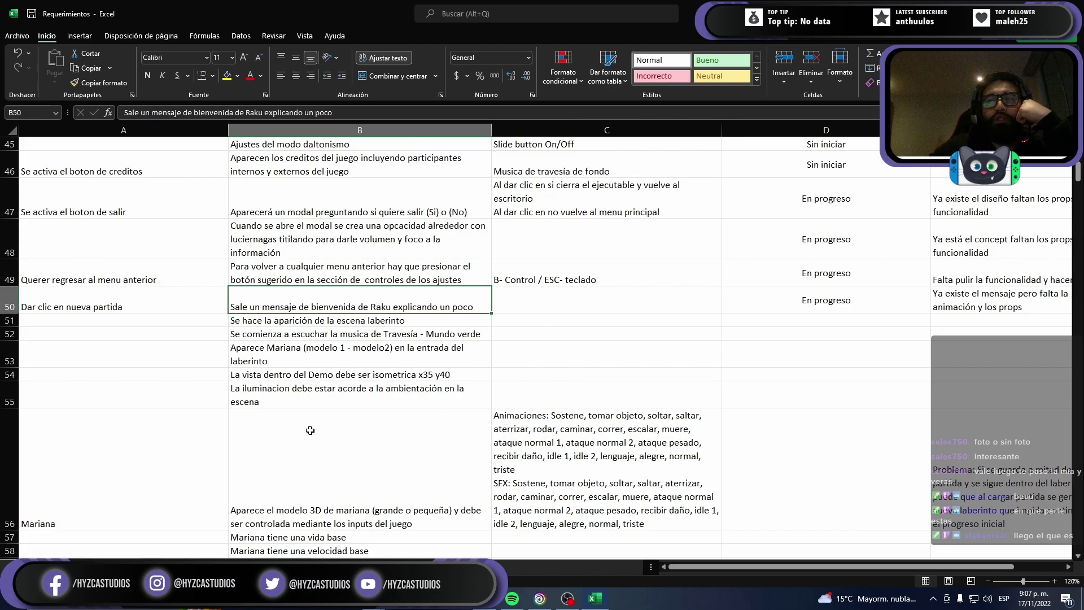
pyautogui.press('Tab')
pyautogui.write('S')
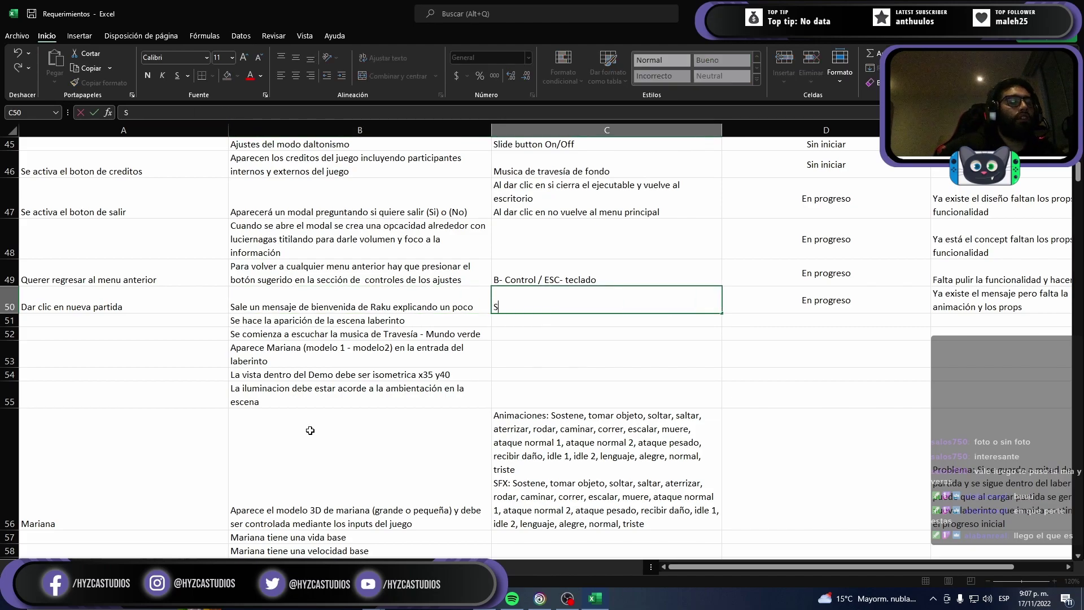
pyautogui.write('FX de ')
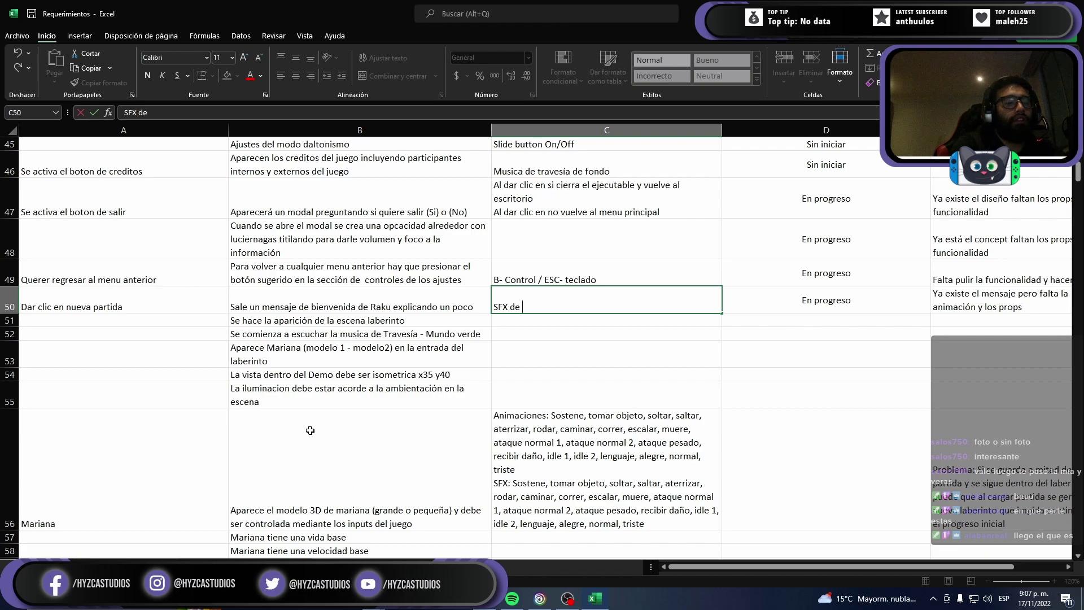
pyautogui.write('raku hab')
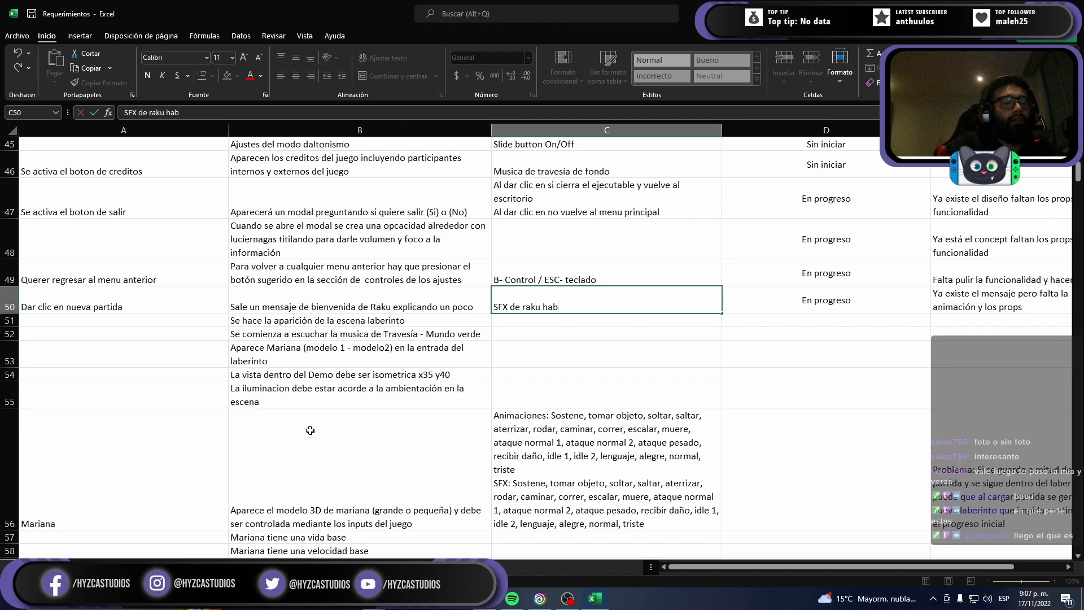
pyautogui.write('lando')
pyautogui.press('Return')
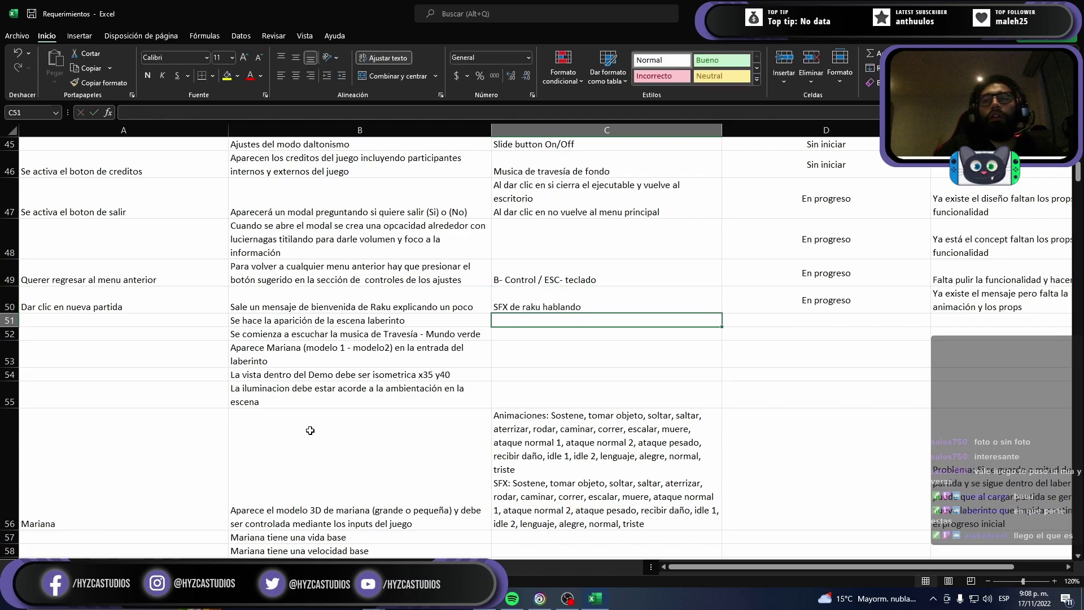
pyautogui.press('Left')
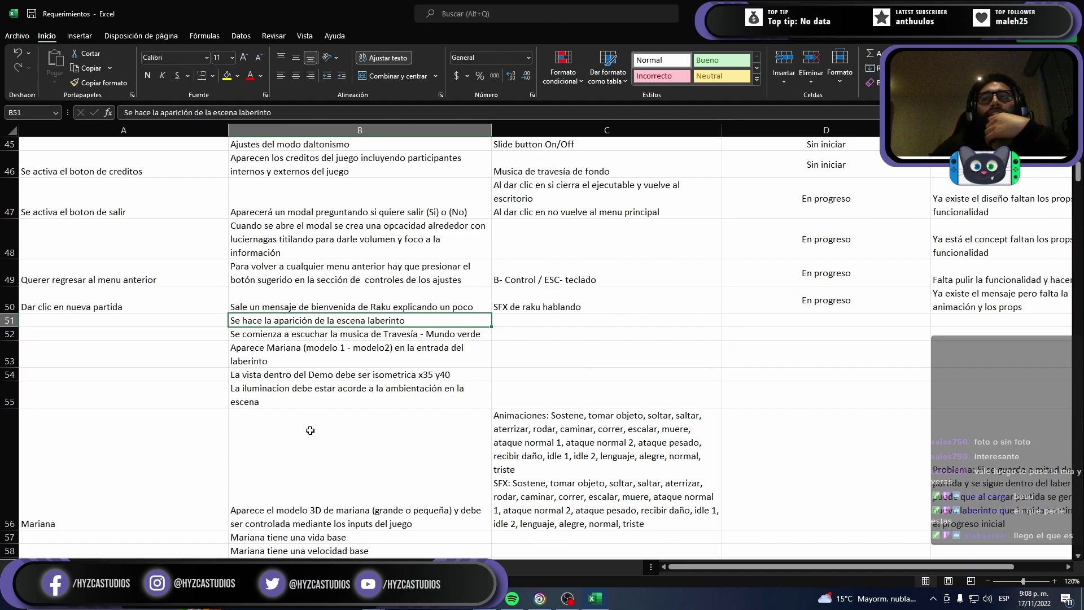
pyautogui.press('Down')
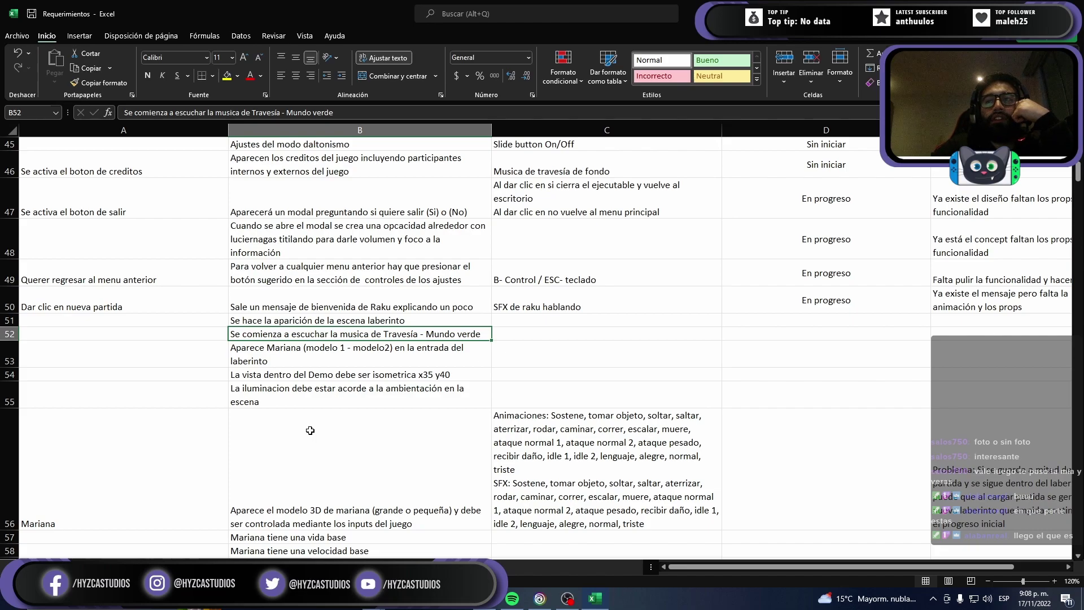
pyautogui.press('Down')
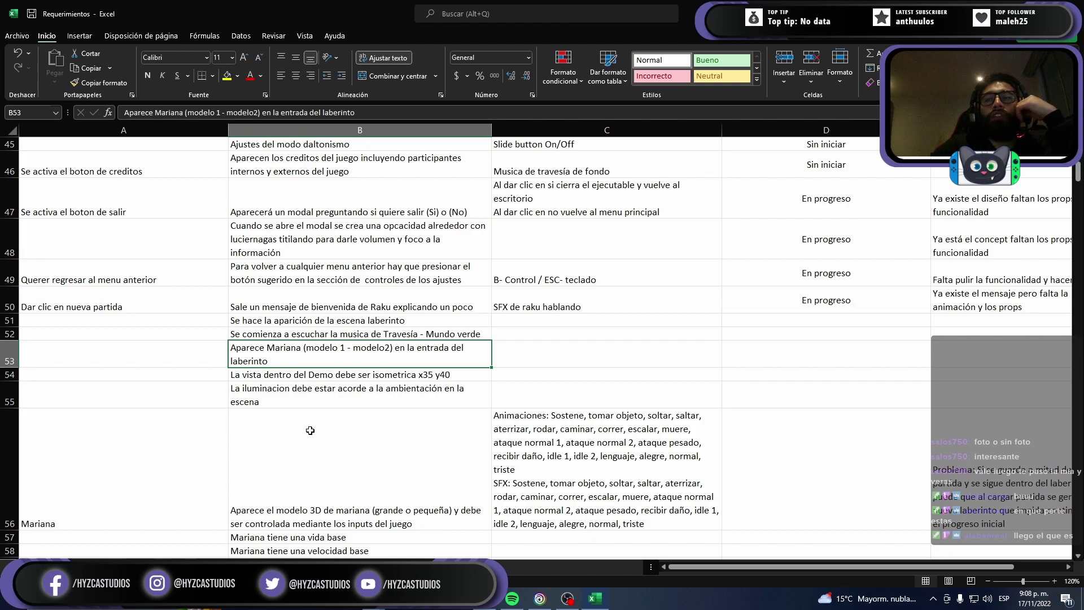
pyautogui.press('Down')
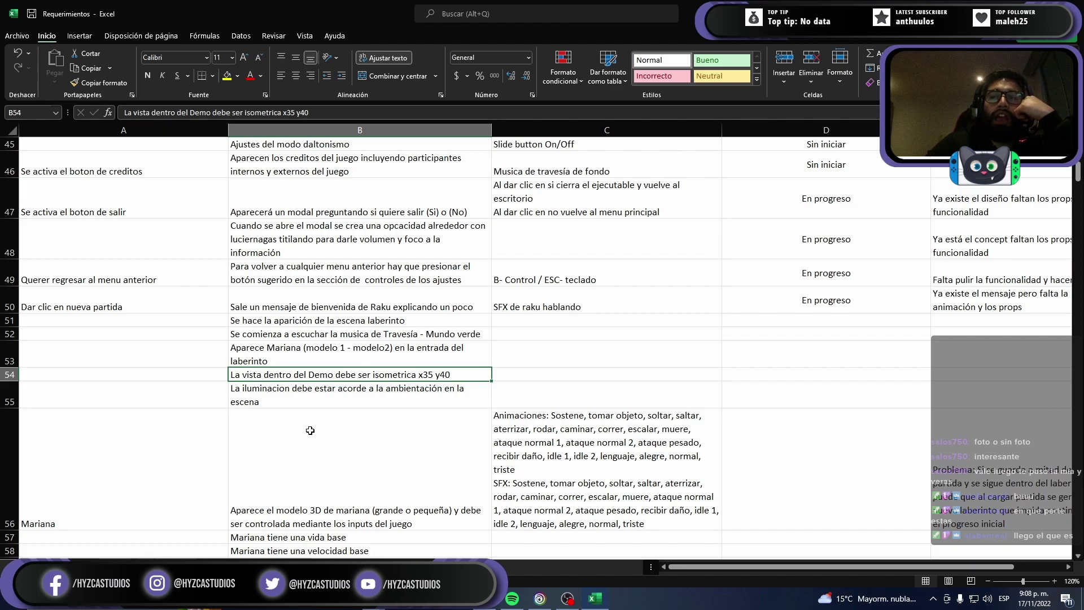
pyautogui.press('Down')
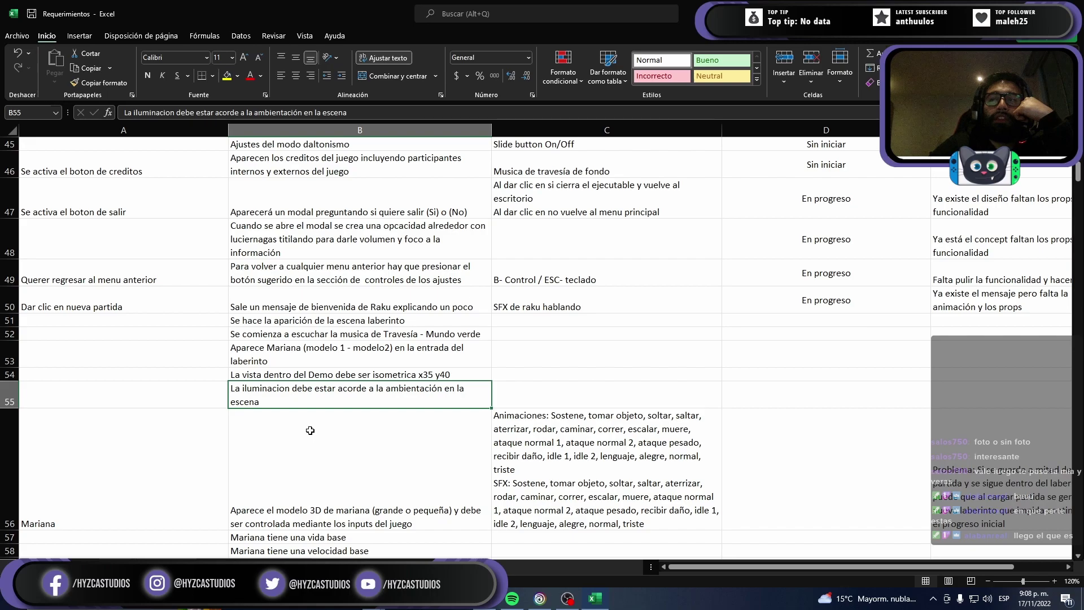
pyautogui.press('Down')
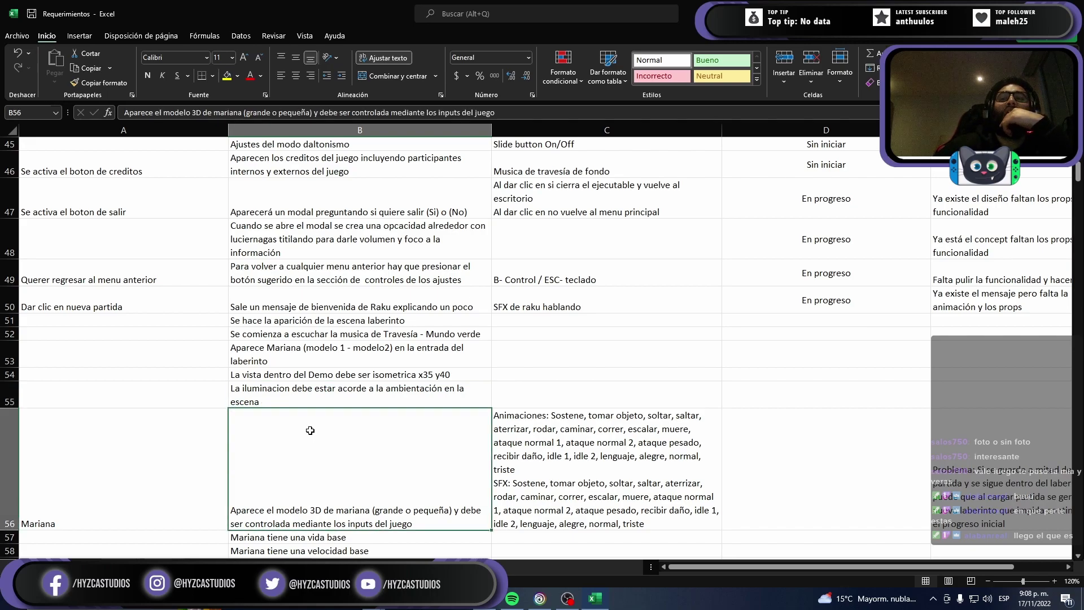
pyautogui.scroll(-1, 170, 364)
pyautogui.scroll(-2, 174, 362)
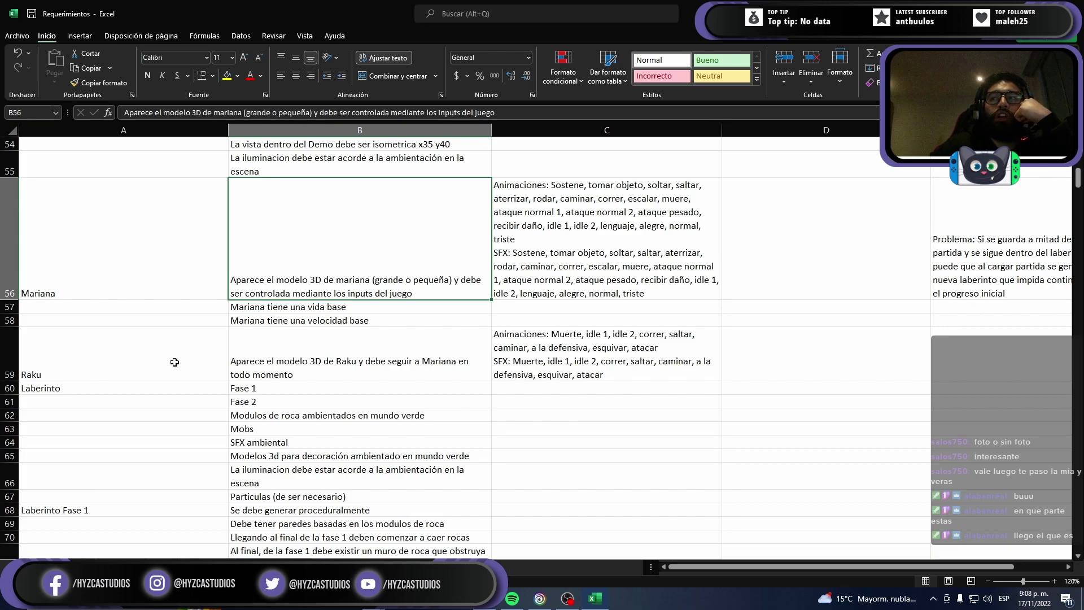
pyautogui.press('Right')
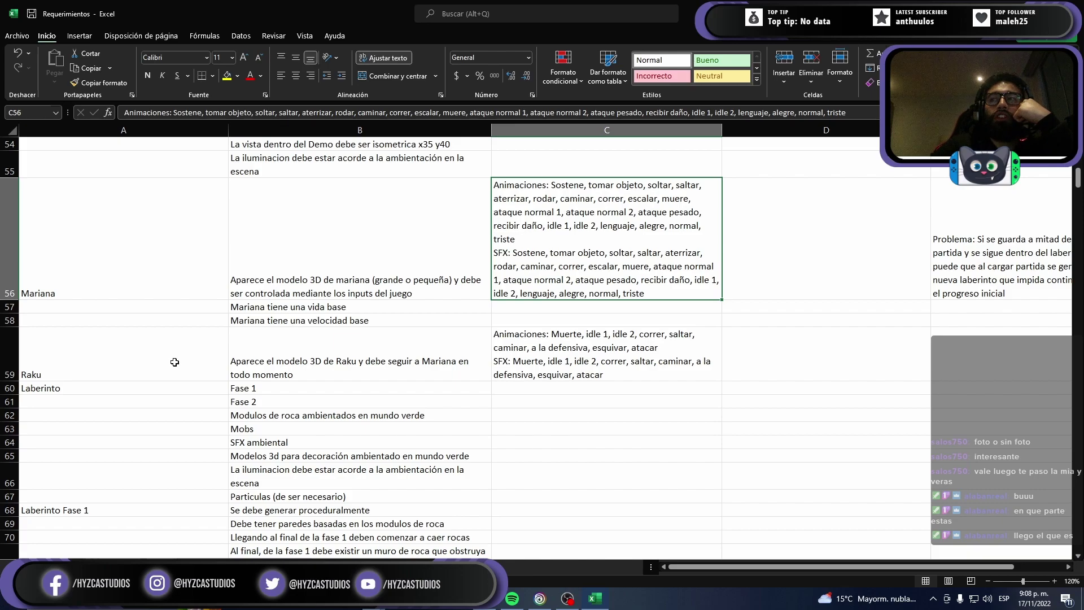
pyautogui.press('Down')
pyautogui.press('Left')
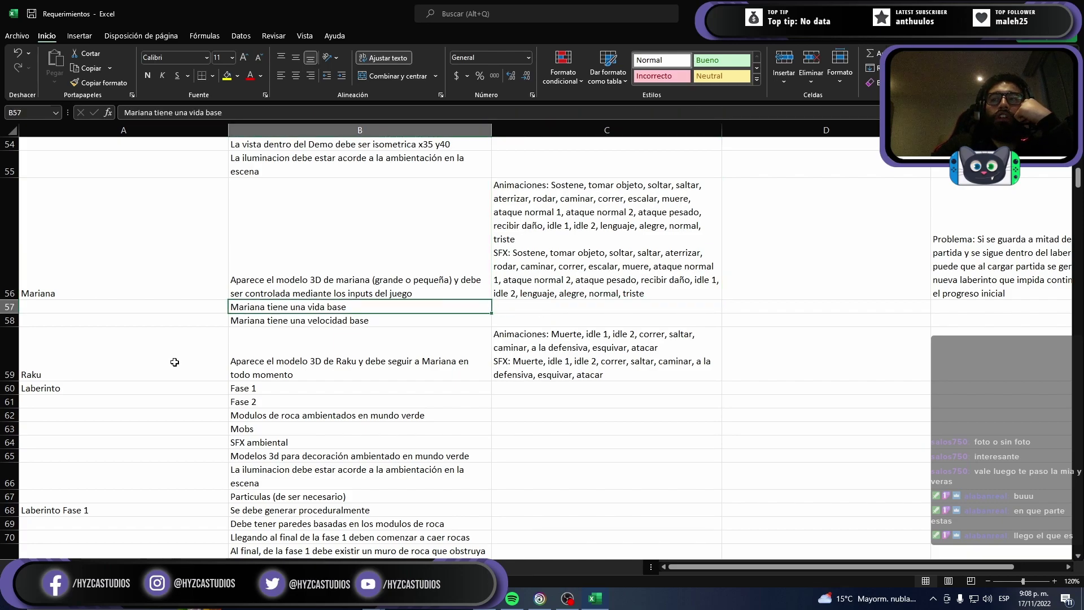
pyautogui.press('Down')
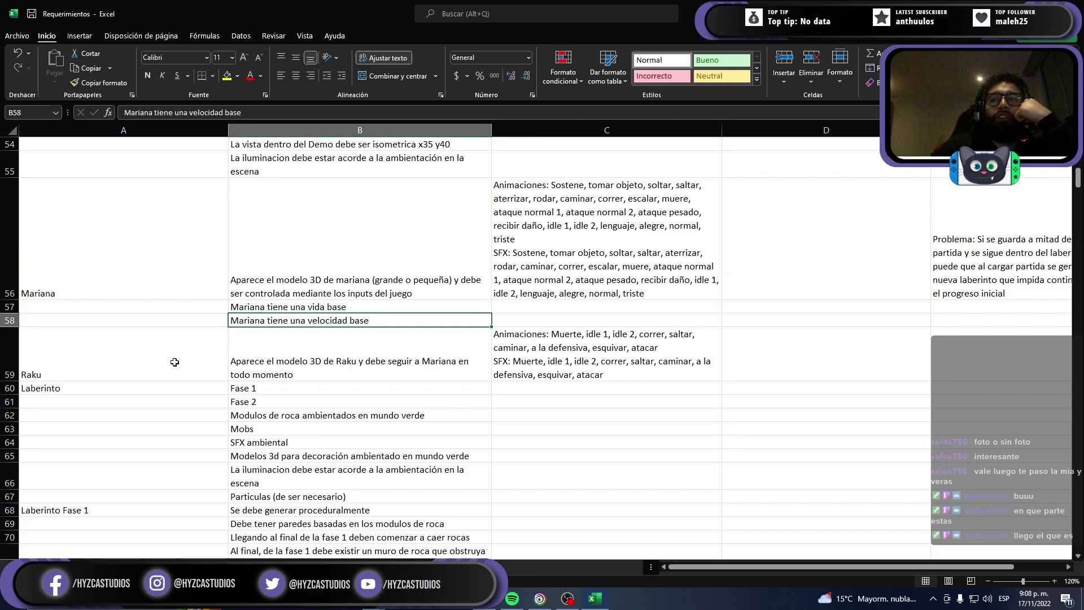
pyautogui.press('Down')
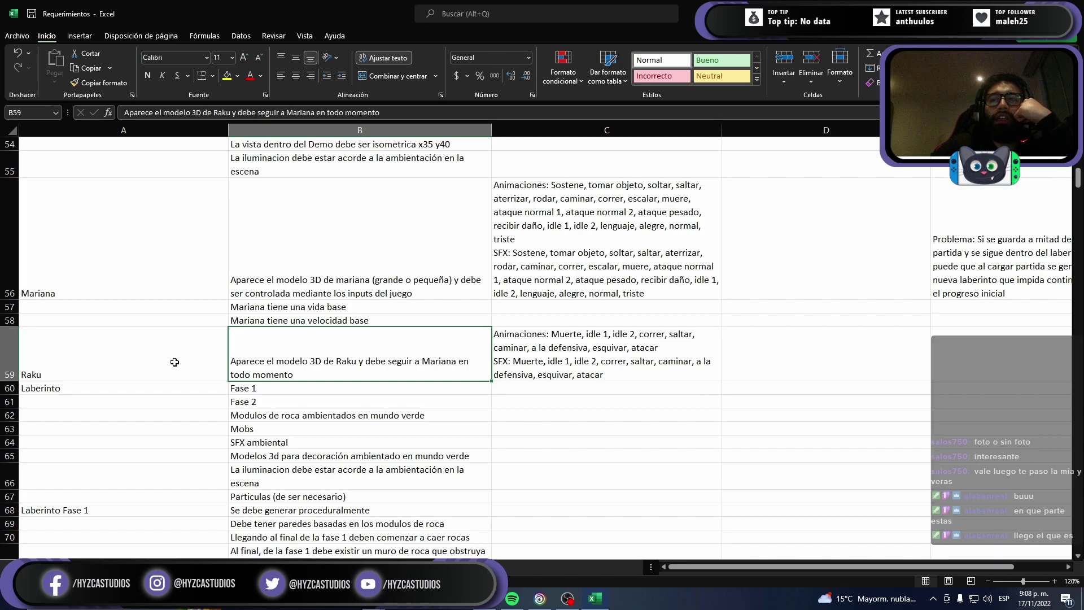
pyautogui.press('Right')
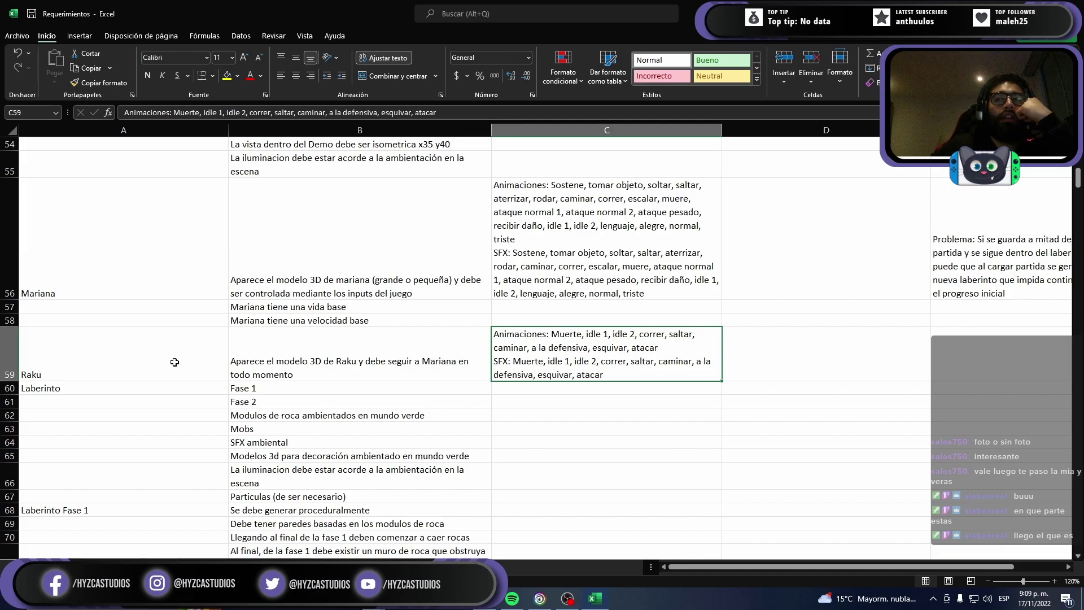
pyautogui.press('Down')
pyautogui.press('Left')
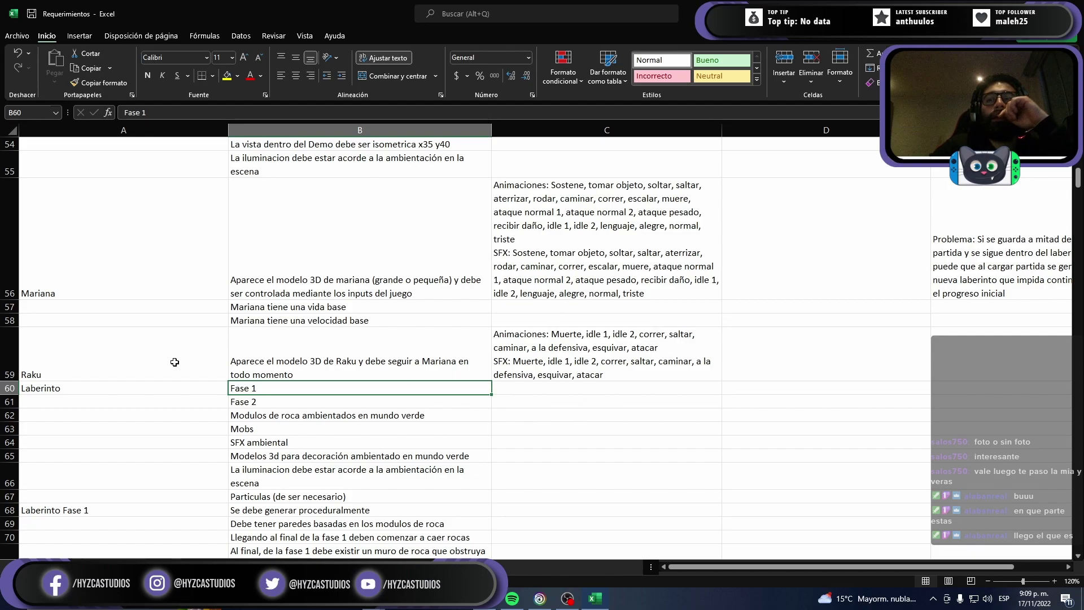
pyautogui.press('Down')
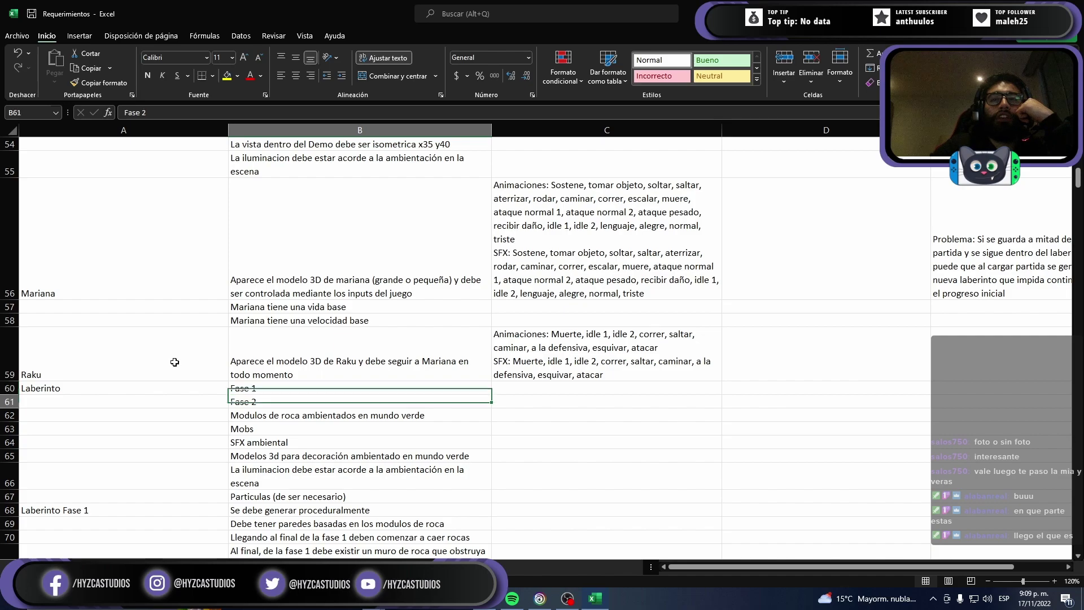
pyautogui.press('Down')
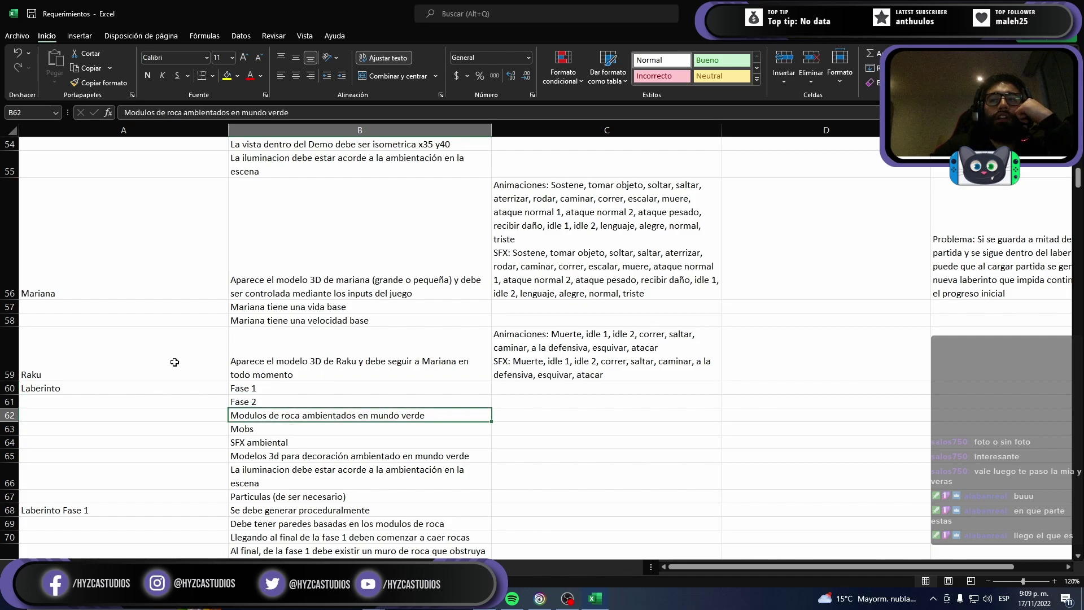
# Step: Step down through the Mobs, SFX ambiental, decoration, maze lighting and particles requirements
pyautogui.scroll(-2, 188, 349)
pyautogui.scroll(1, 188, 349)
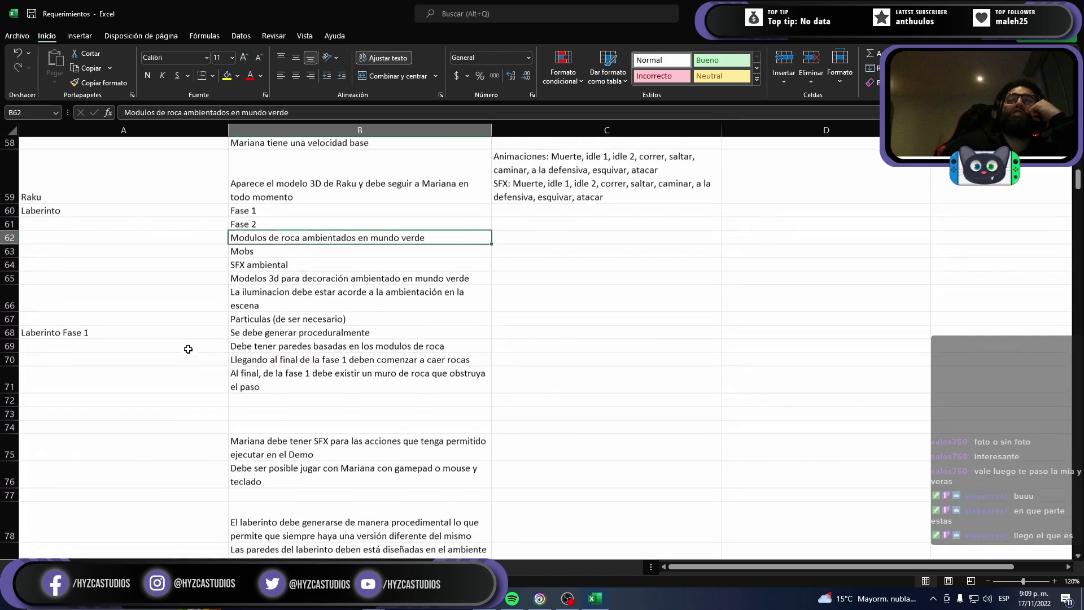
pyautogui.scroll(1, 188, 349)
pyautogui.press('Down')
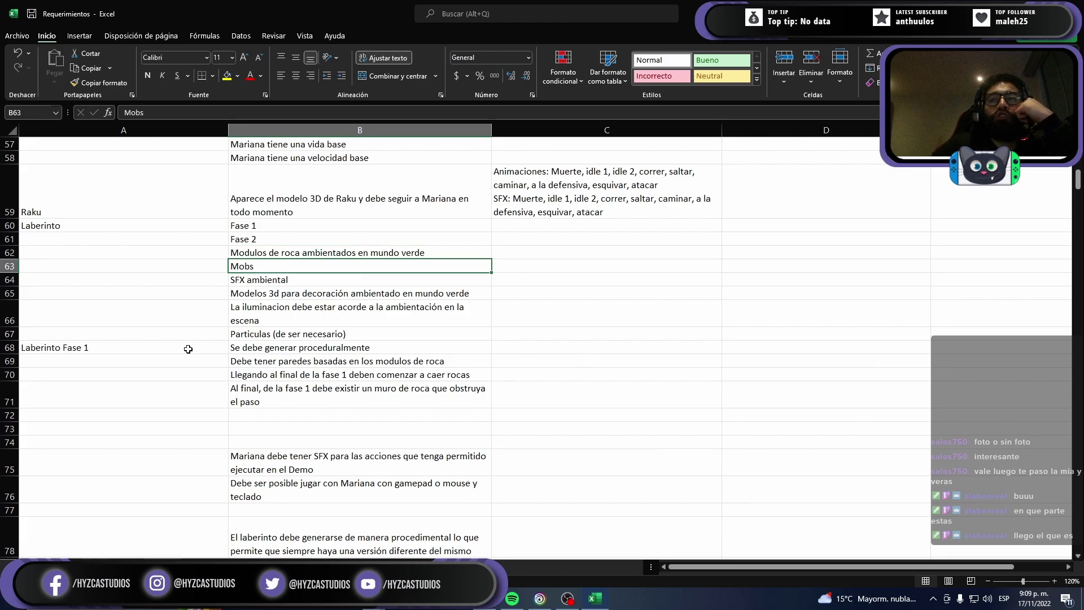
pyautogui.press('Down')
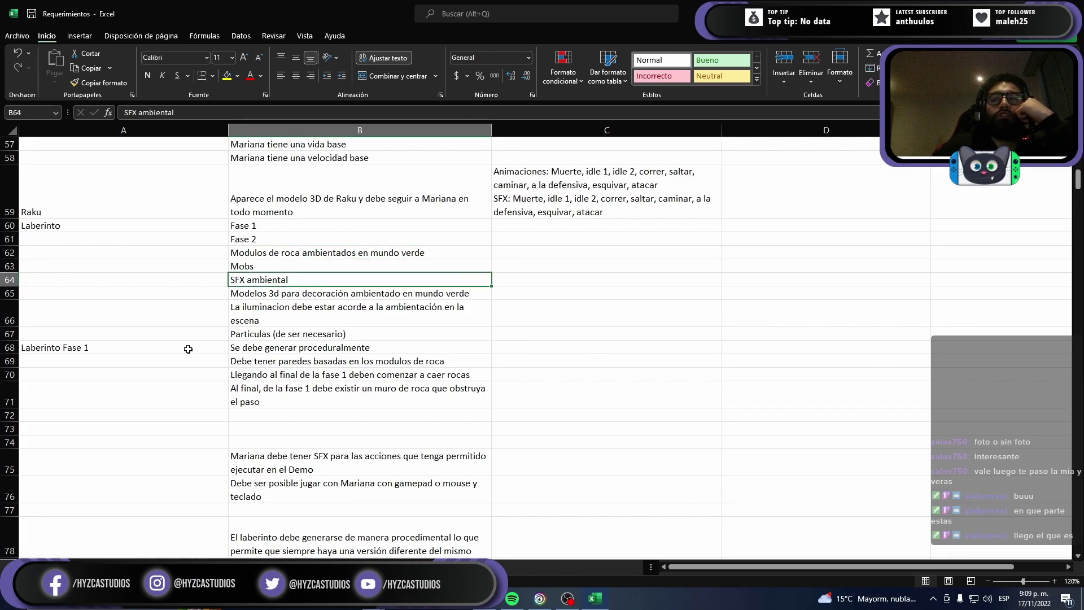
pyautogui.press('Down')
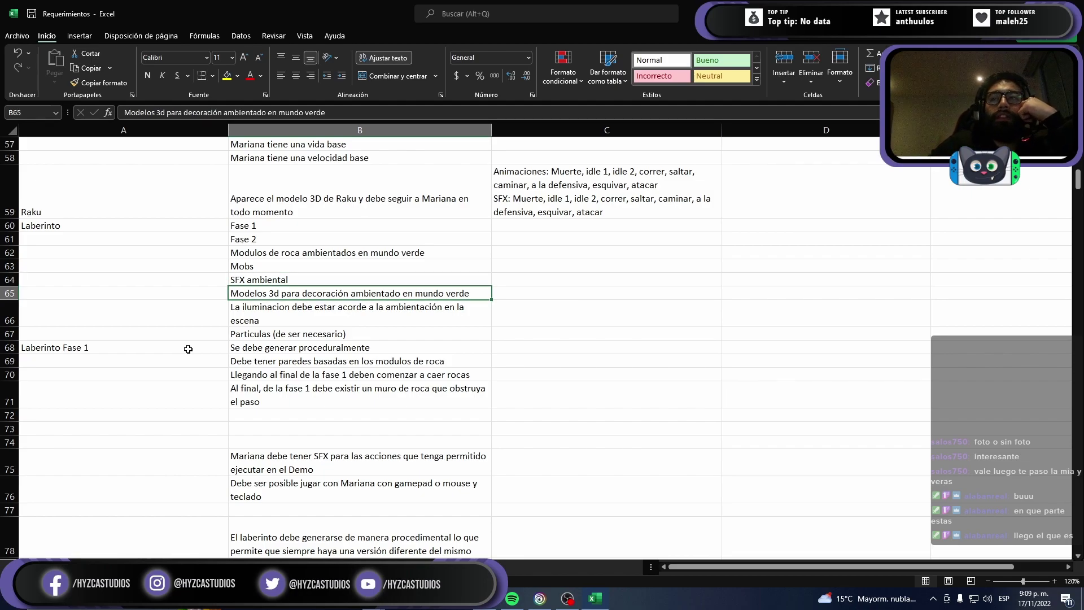
pyautogui.press('Down')
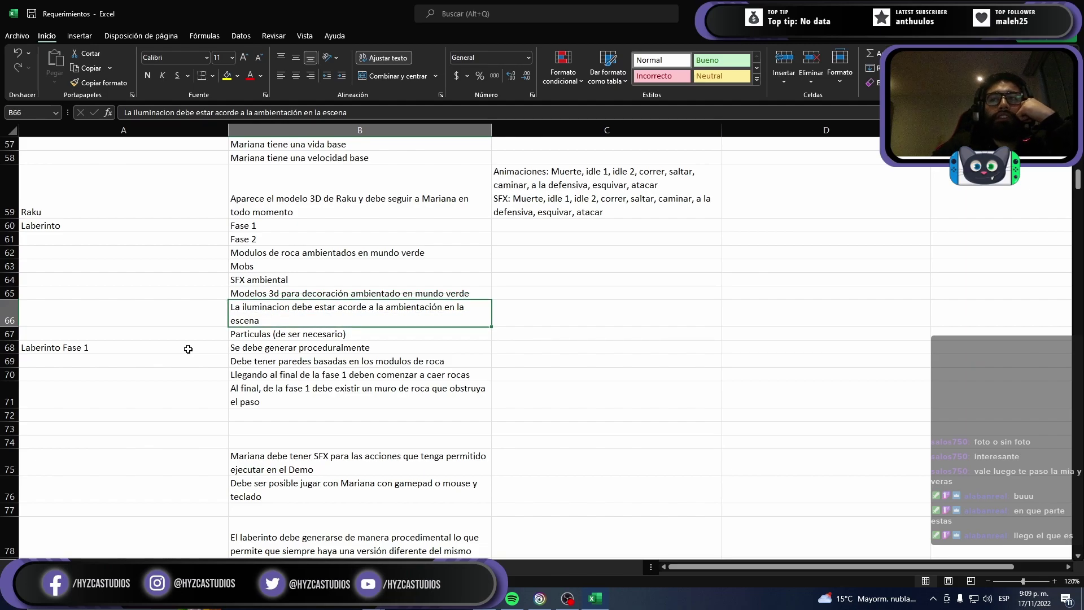
pyautogui.press('Down')
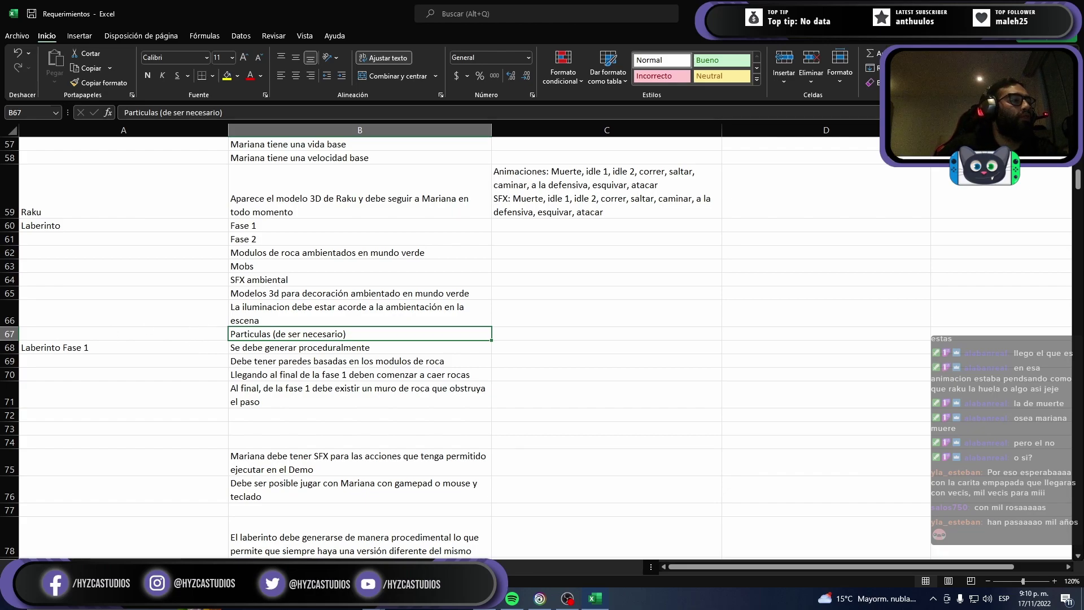
# Step: Switch from Excel to the browser and load YouTube
pyautogui.hotkey('alt', 'Tab')
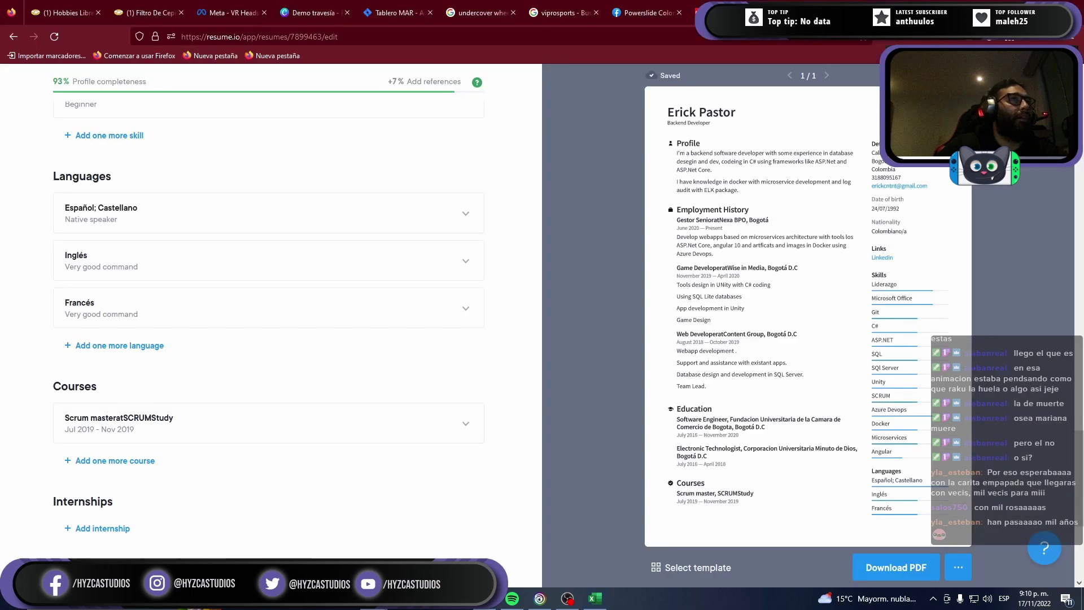
pyautogui.hotkey('ctrl', 'l')
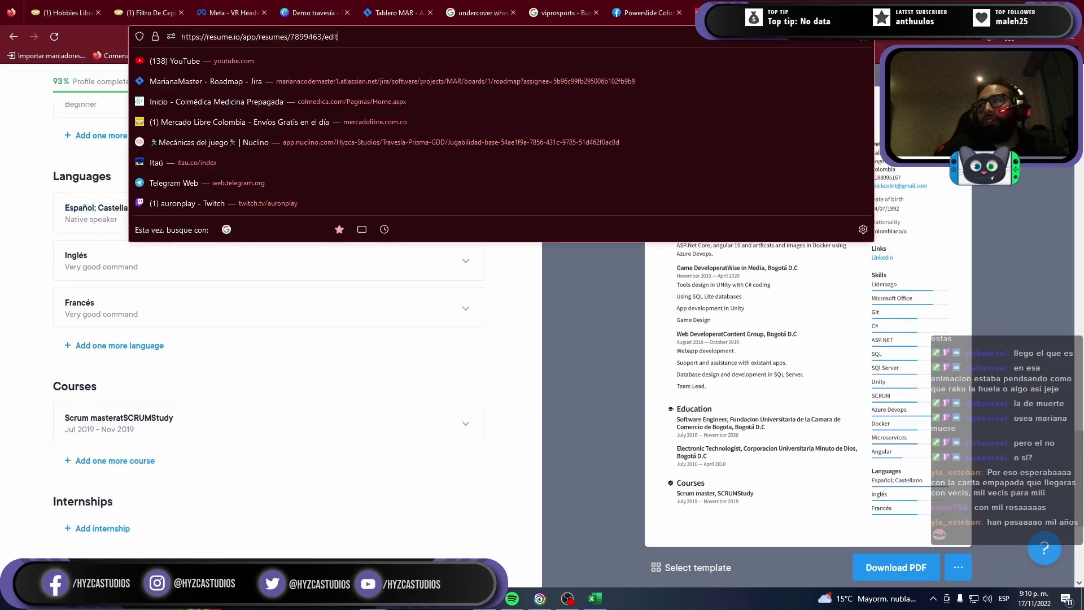
pyautogui.write('youtube')
pyautogui.press('Return')
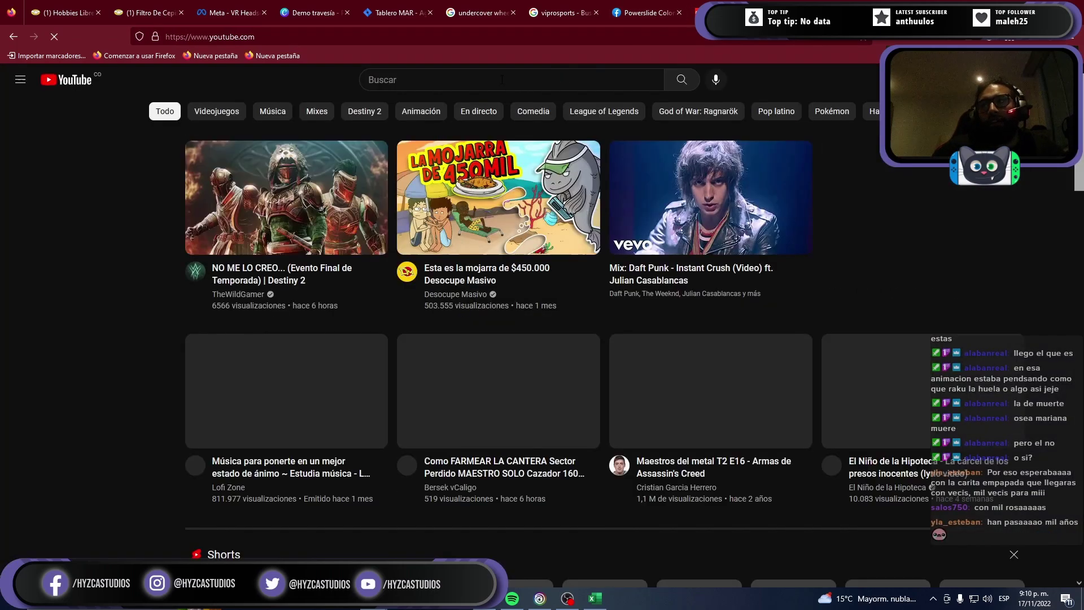
# Step: Search YouTube for 'tristana cazadora de dragones muerte' and open the Tristana death video
pyautogui.click(501, 79)
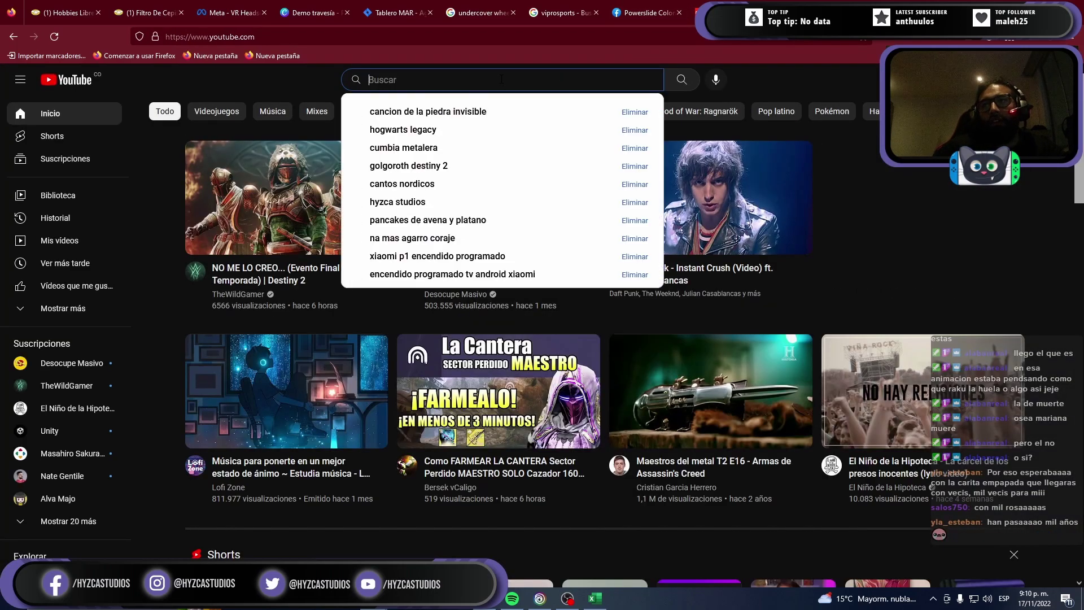
pyautogui.write('tristana')
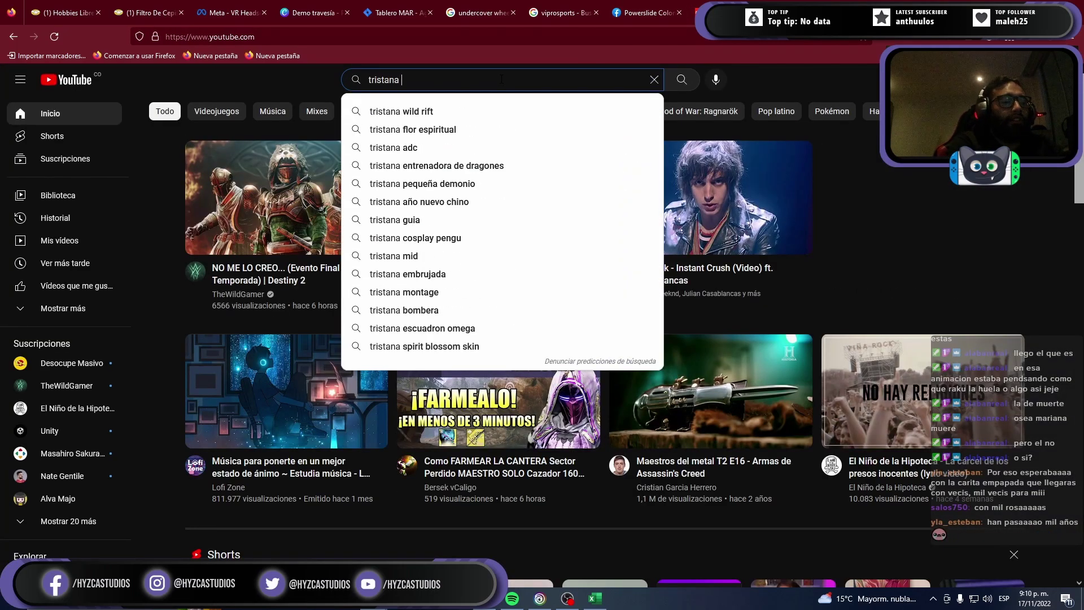
pyautogui.write(' cazadora de')
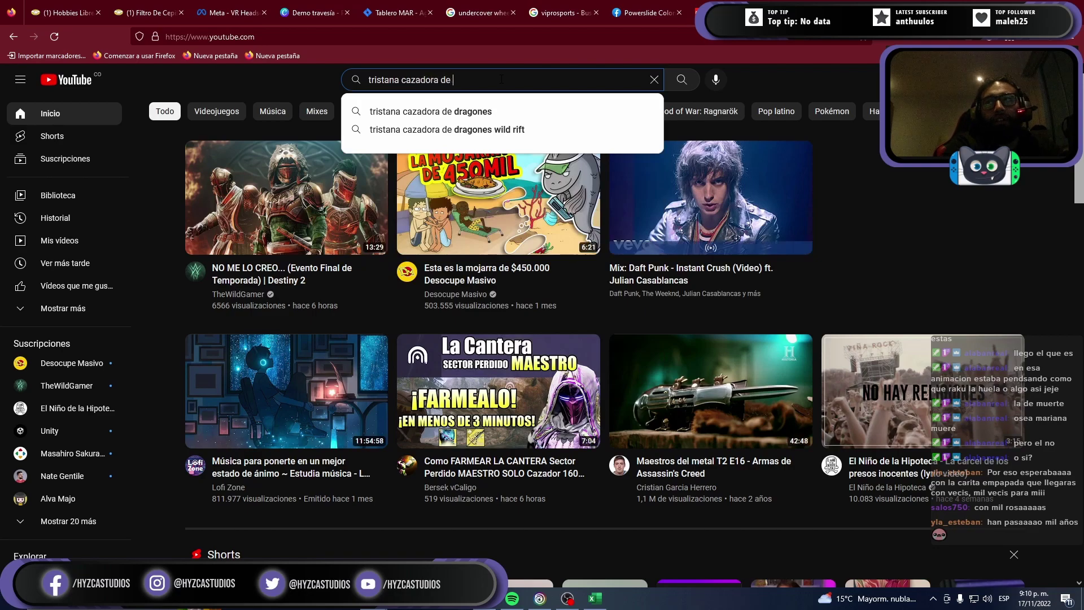
pyautogui.write(' dragones')
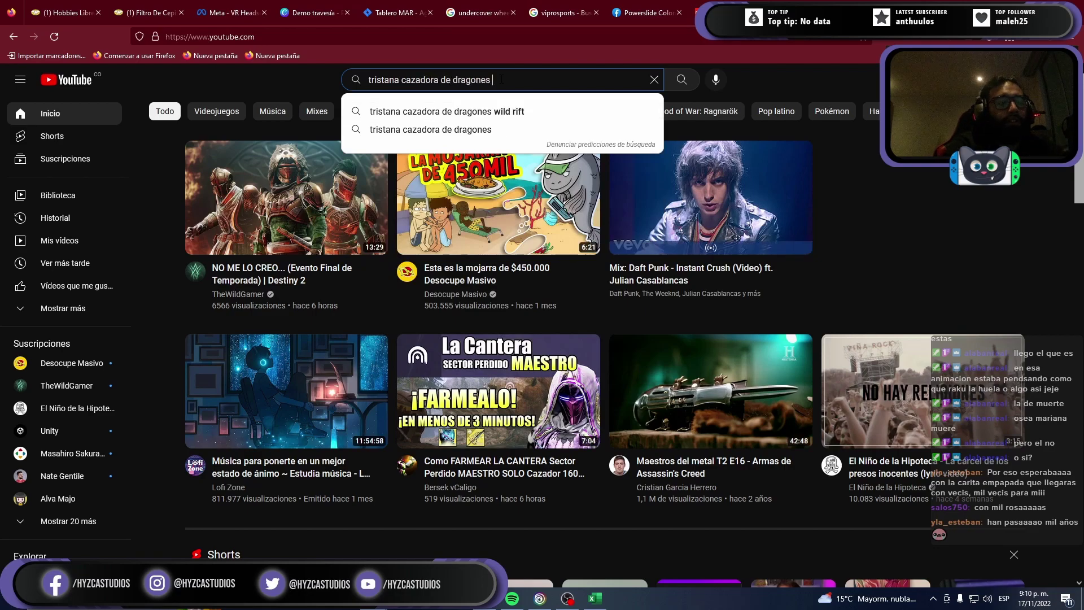
pyautogui.write(' muerte')
pyautogui.press('Return')
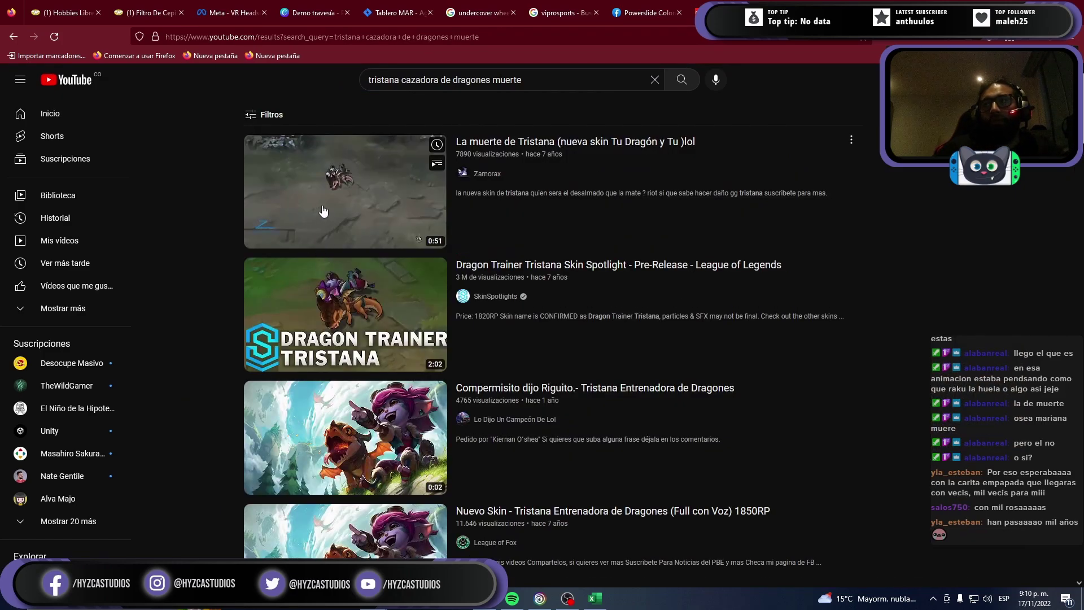
pyautogui.click(323, 211)
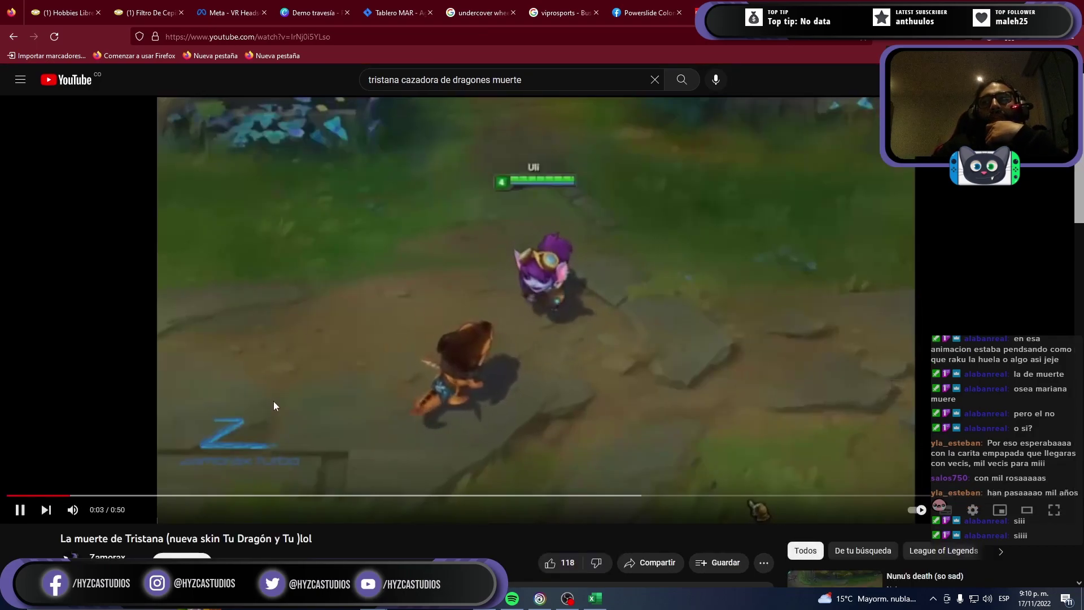
# Step: Skip through the video in five-second jumps, then mute it and pause near the end
pyautogui.press('Right')
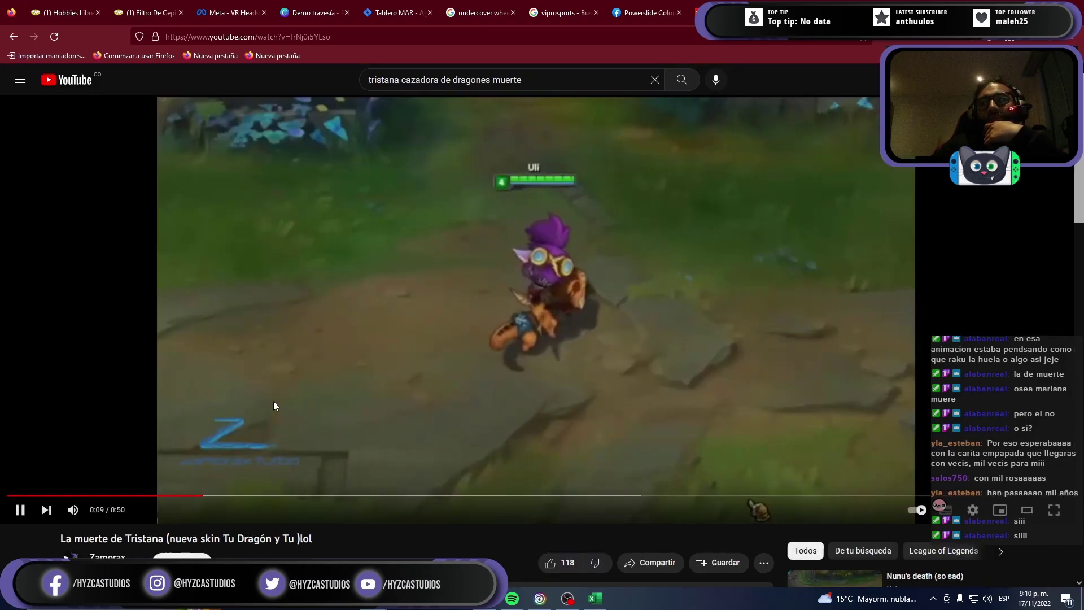
pyautogui.press('Right')
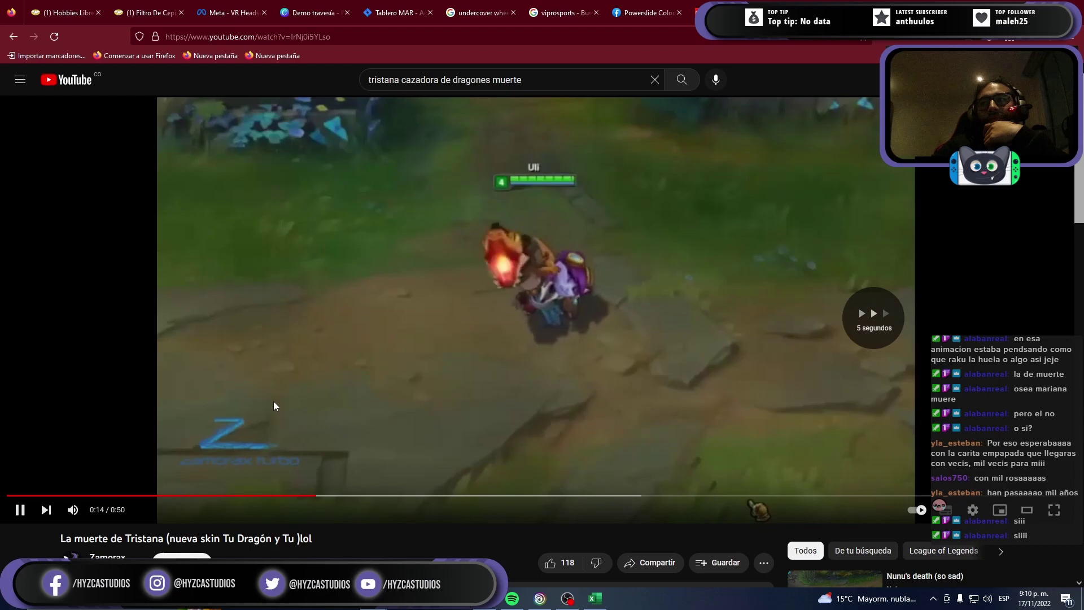
pyautogui.press('Right')
pyautogui.press('Right')
pyautogui.press('Right')
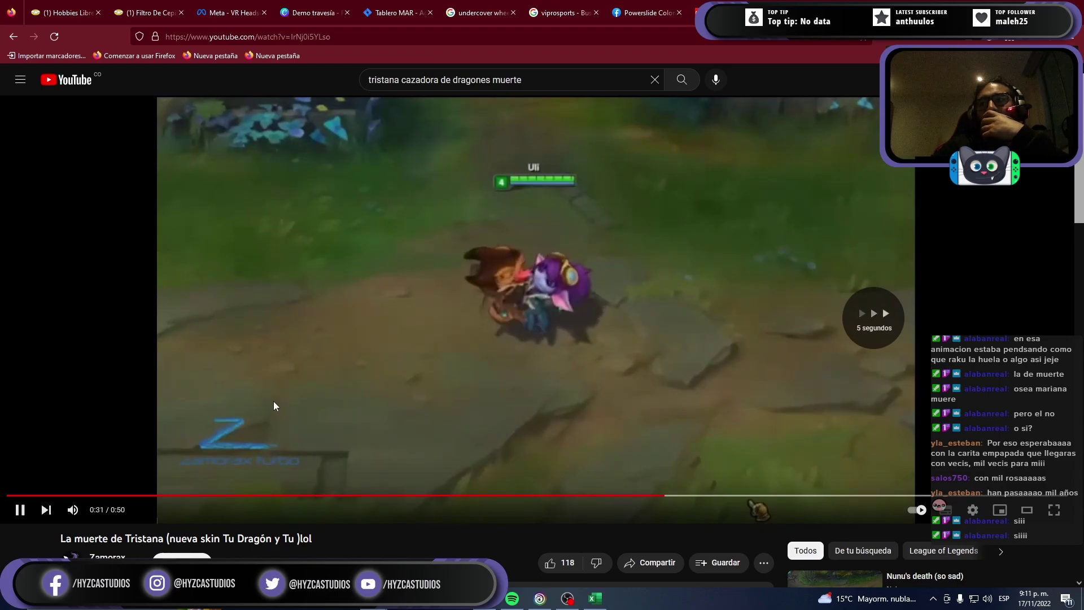
pyautogui.press('Right')
pyautogui.press('Left')
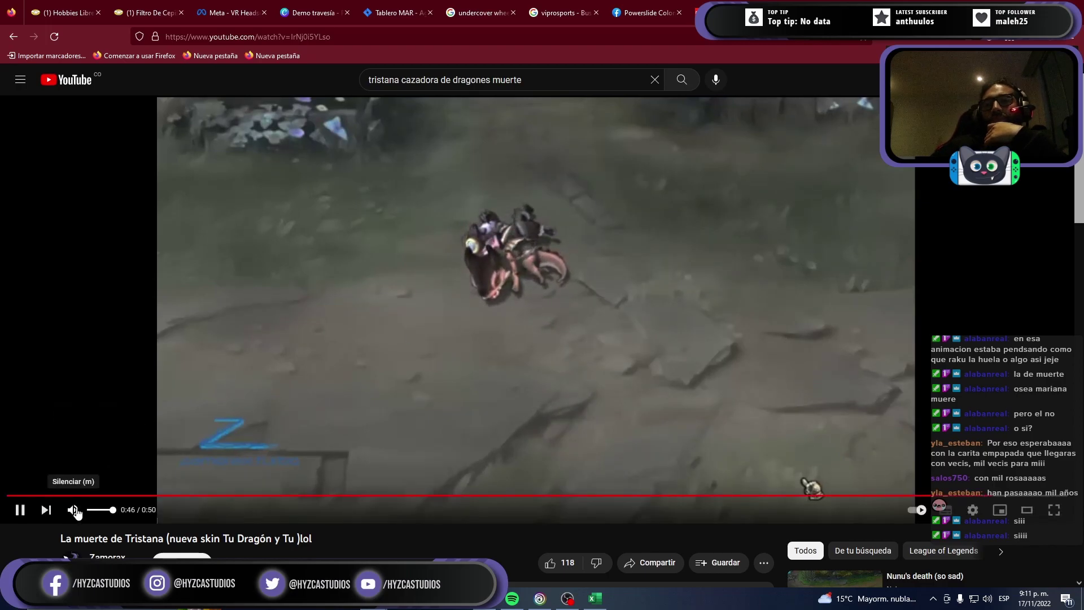
pyautogui.click(74, 510)
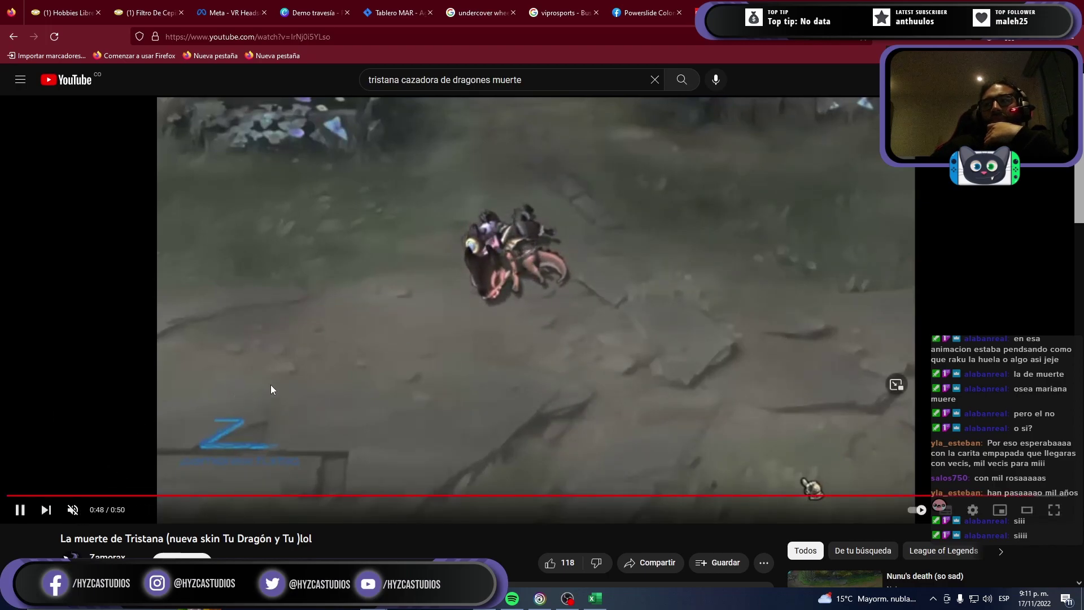
pyautogui.click(359, 387)
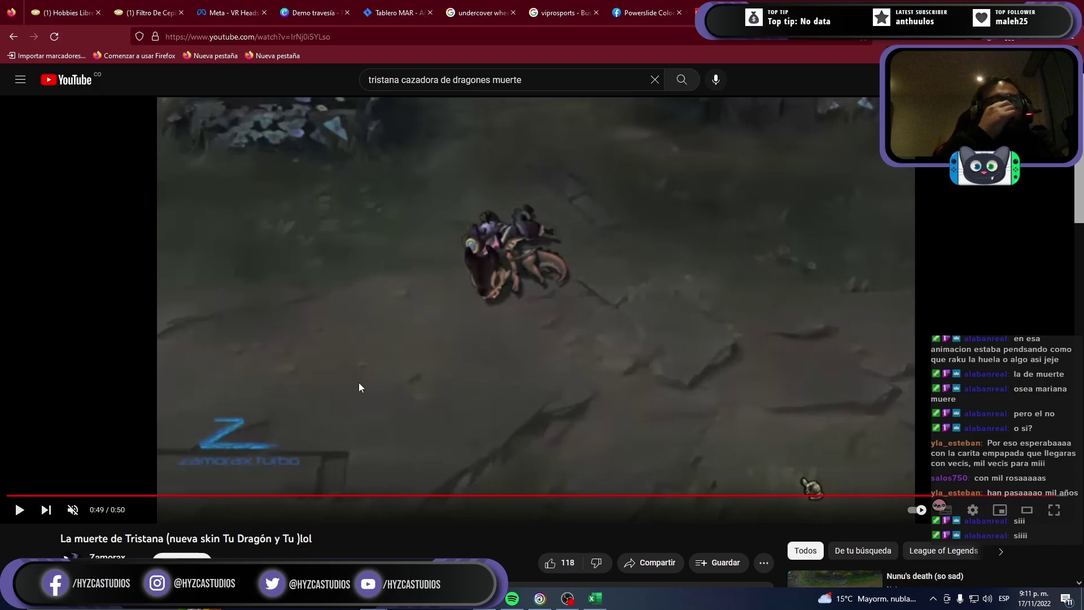
# Step: Close the YouTube tab and go back to the Requerimientos spreadsheet in Excel
pyautogui.hotkey('ctrl', 'w')
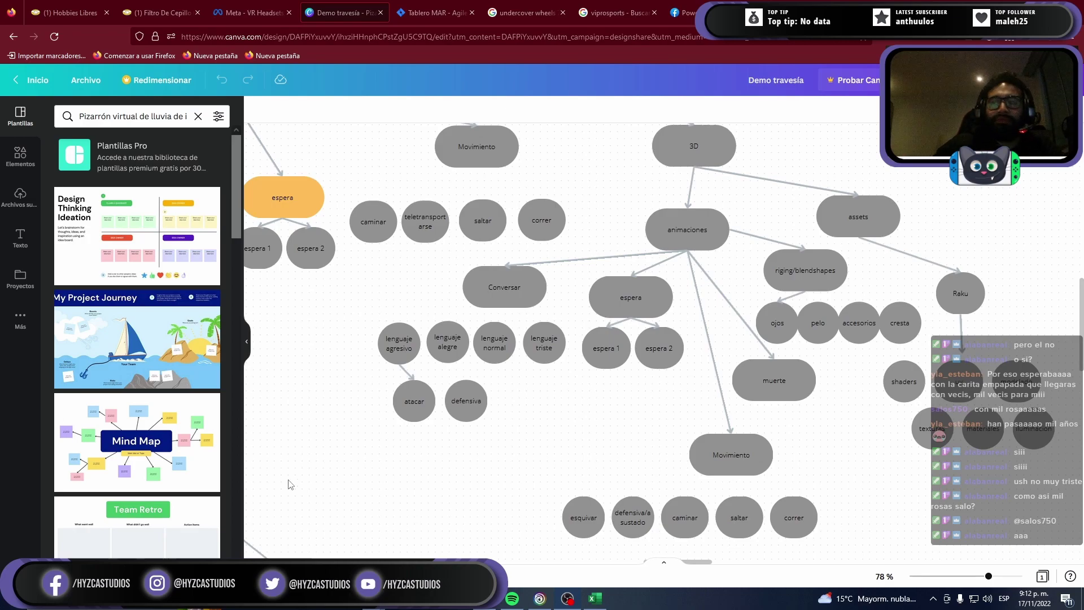
pyautogui.click(595, 599)
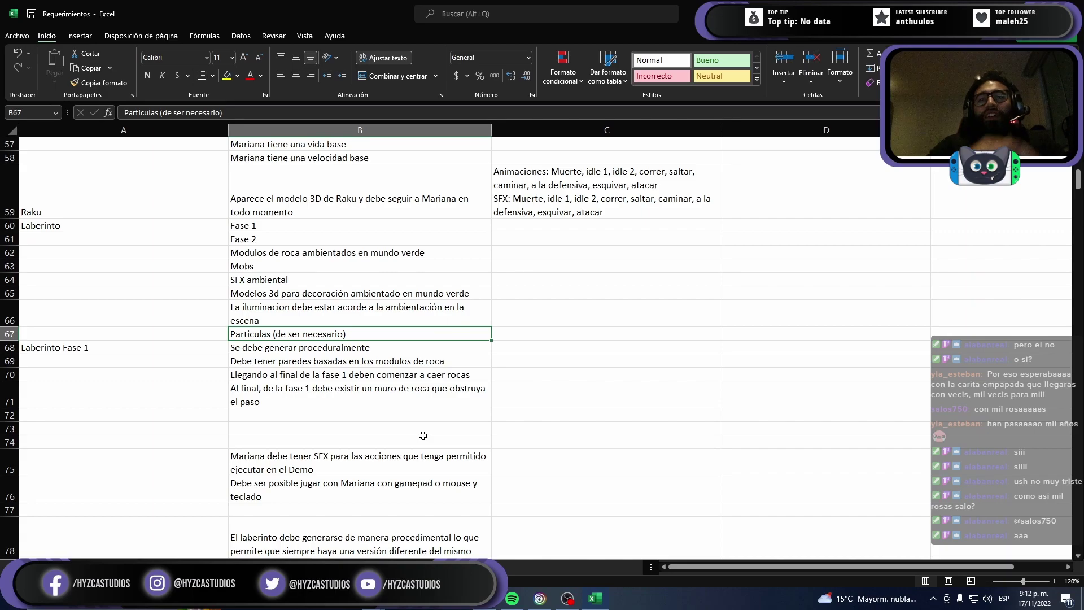
# Step: Select and cut the general requirements in B75:B93
pyautogui.press('Down')
pyautogui.scroll(-1, 367, 418)
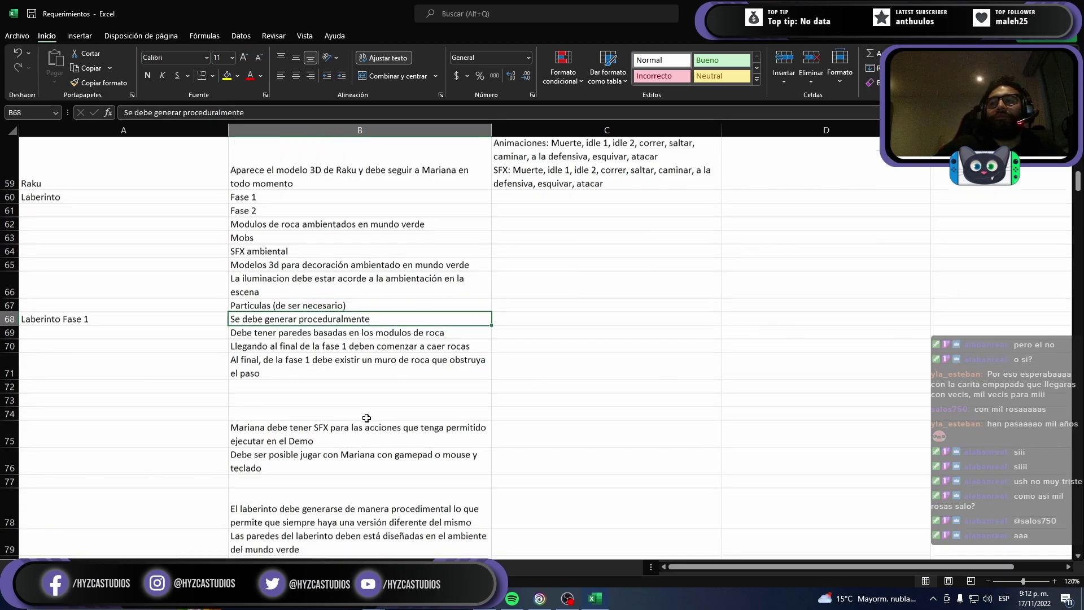
pyautogui.scroll(-2, 366, 418)
pyautogui.moveTo(310, 355); pyautogui.dragTo(367, 511)
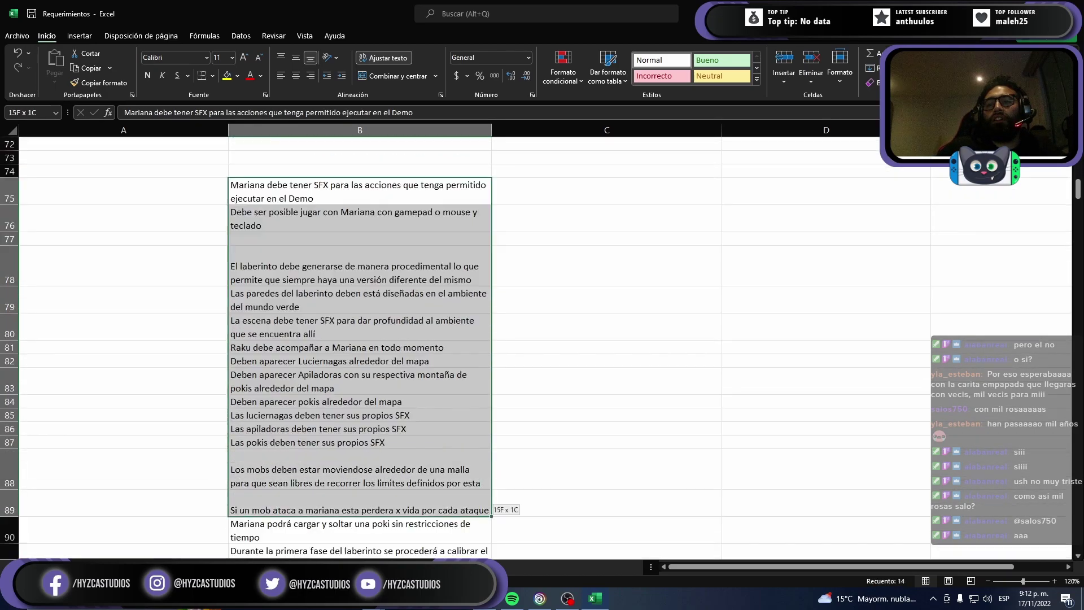
pyautogui.moveTo(491, 511); pyautogui.dragTo(287, 444)
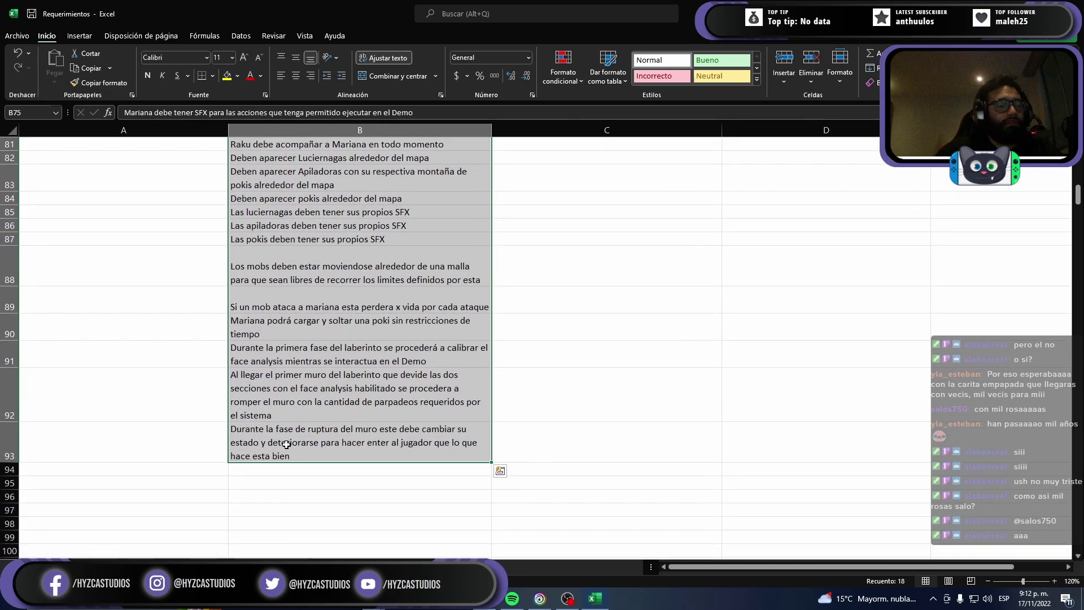
pyautogui.hotkey('ctrl', 'c')
# Step: Paste the requirements starting at E74 instead of D74, then return to row 72
pyautogui.scroll(4, 287, 445)
pyautogui.scroll(5, 287, 444)
pyautogui.scroll(5, 286, 444)
pyautogui.scroll(-8, 668, 409)
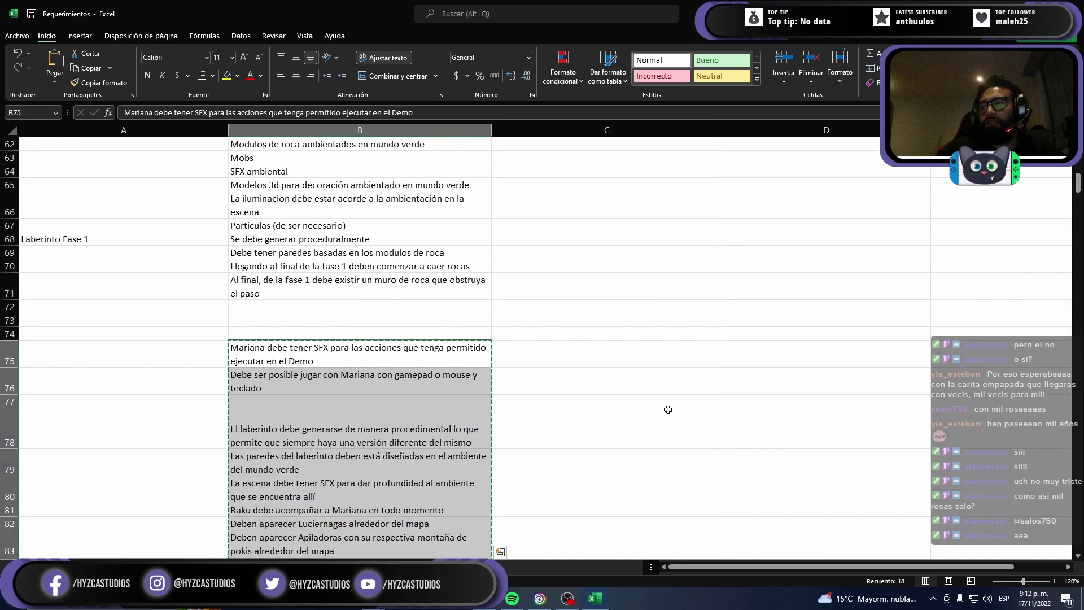
pyautogui.click(911, 335)
pyautogui.hotkey('ctrl', 'v')
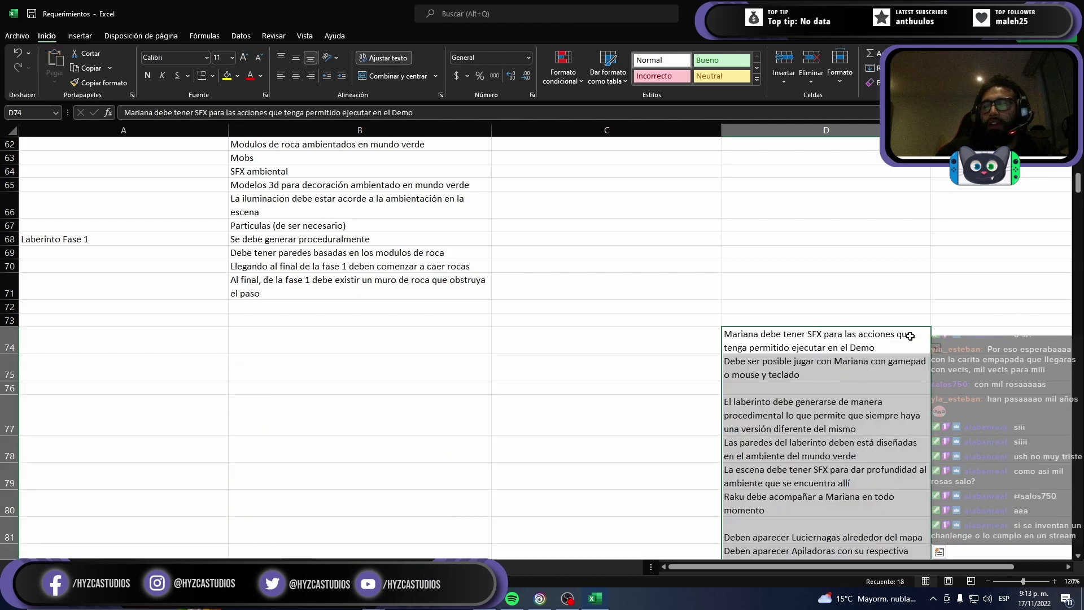
pyautogui.hotkey('ctrl', 'z')
pyautogui.click(963, 336)
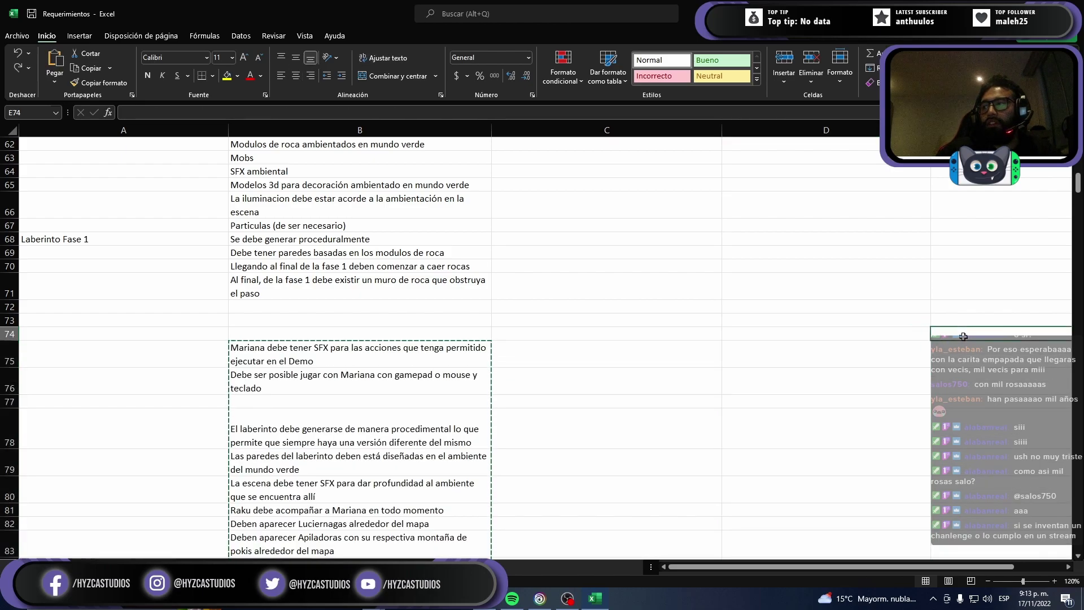
pyautogui.hotkey('ctrl', 'v')
pyautogui.click(432, 348)
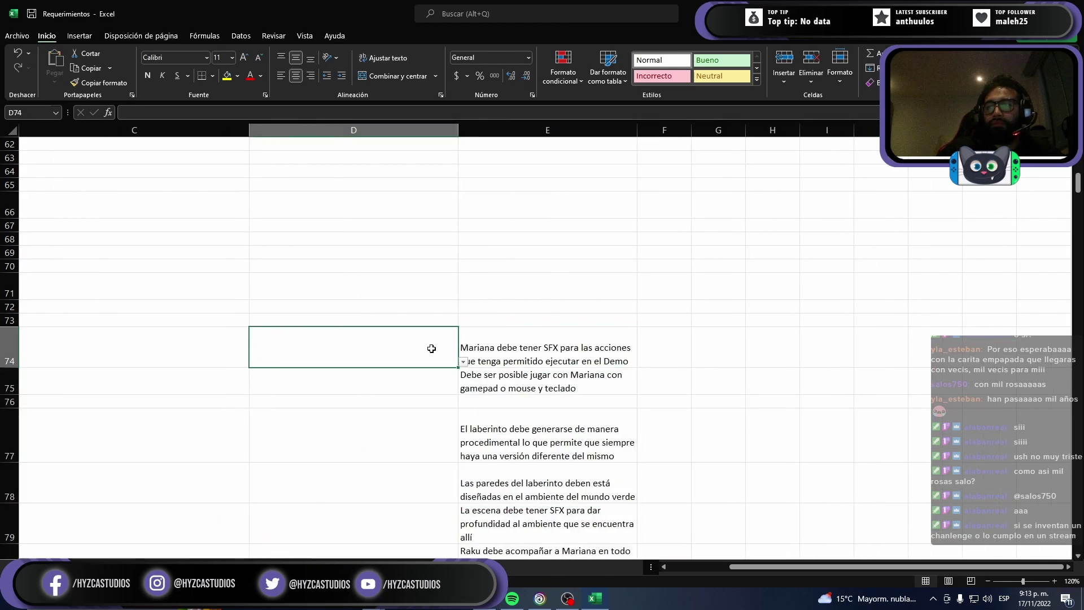
pyautogui.press('Left')
pyautogui.press('Left')
pyautogui.press('Left')
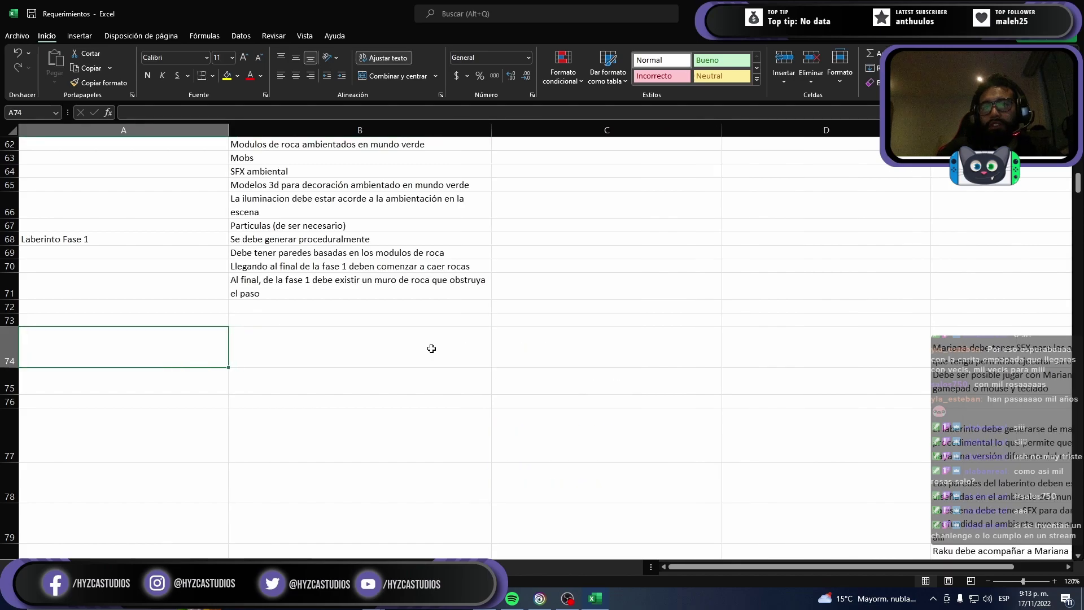
pyautogui.press('Up')
pyautogui.press('Up')
pyautogui.press('Right')
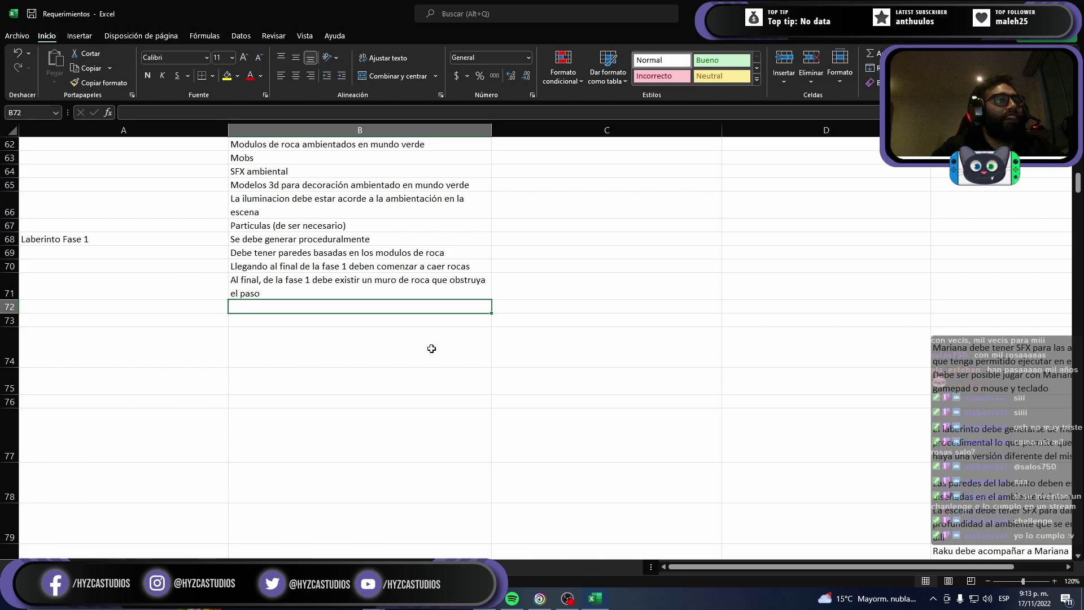
pyautogui.press('F2')
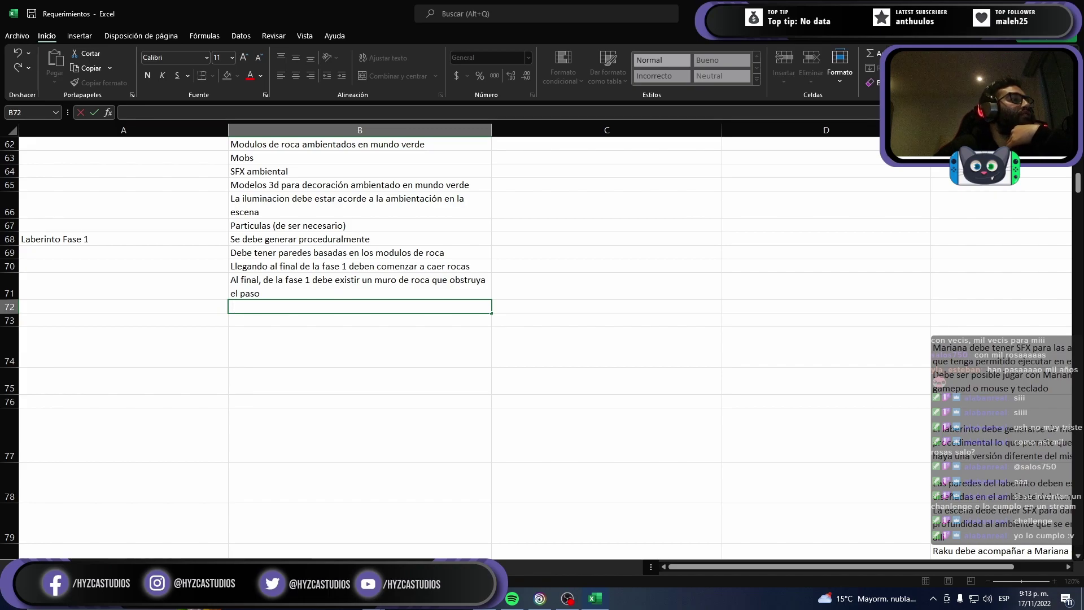
pyautogui.hotkey('alt', 'Tab')
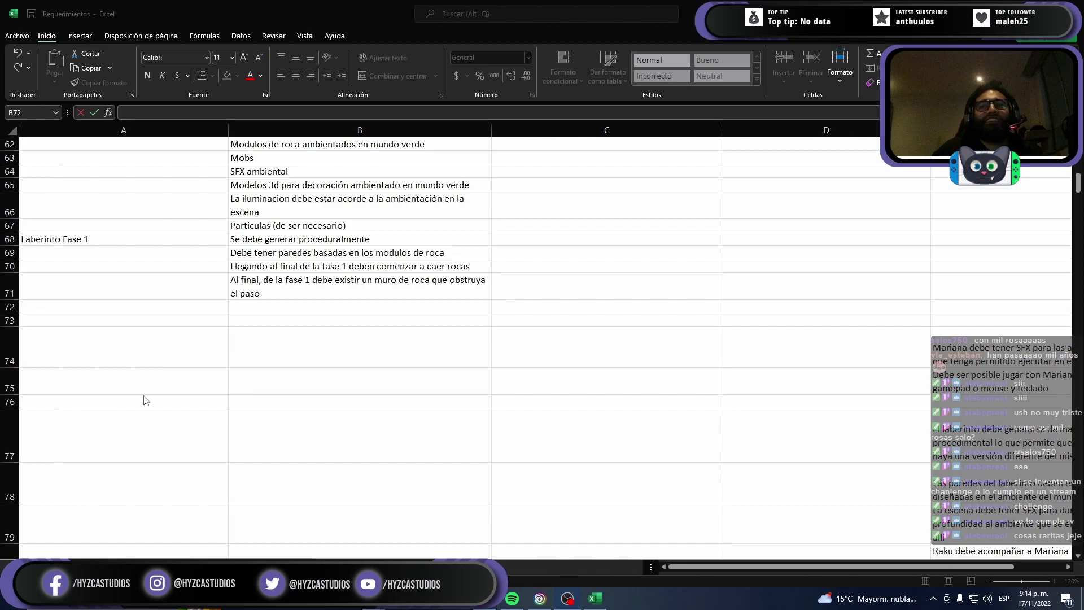
pyautogui.click(276, 308)
pyautogui.press('Escape')
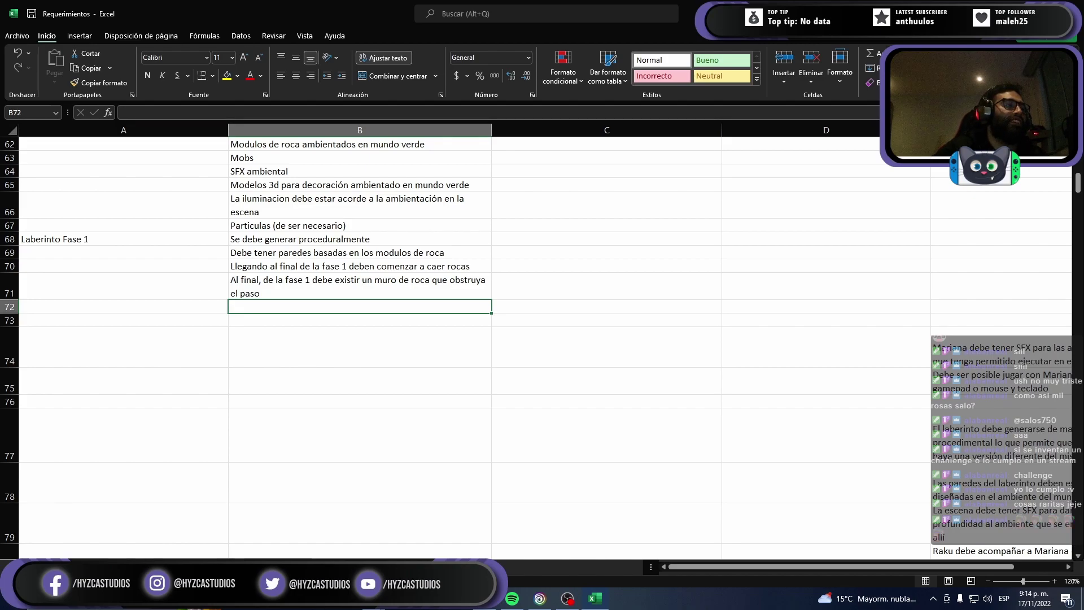
pyautogui.hotkey('alt', 'Tab')
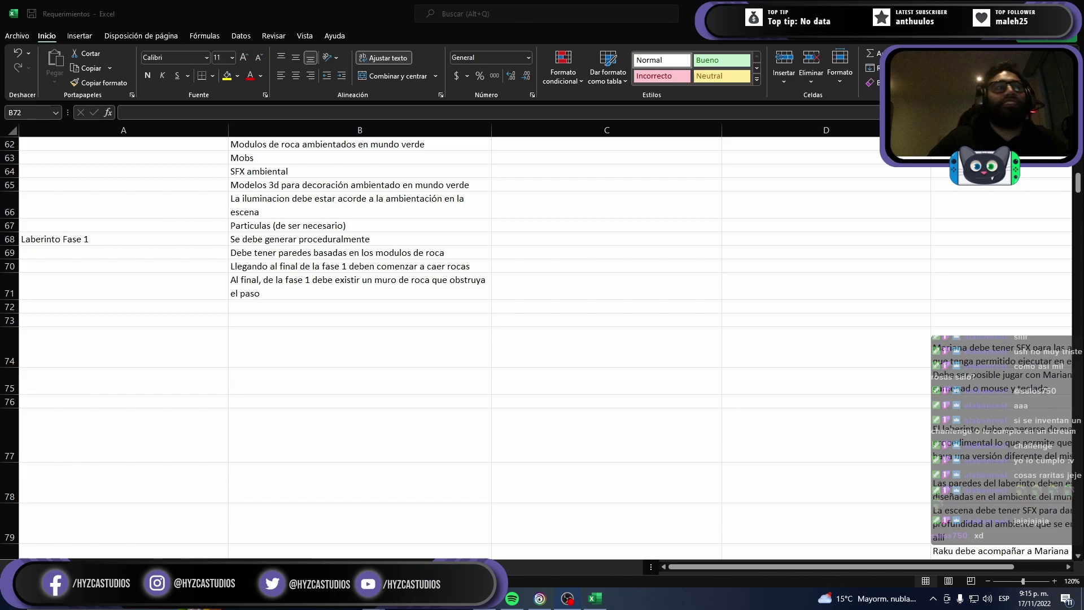
pyautogui.click(278, 308)
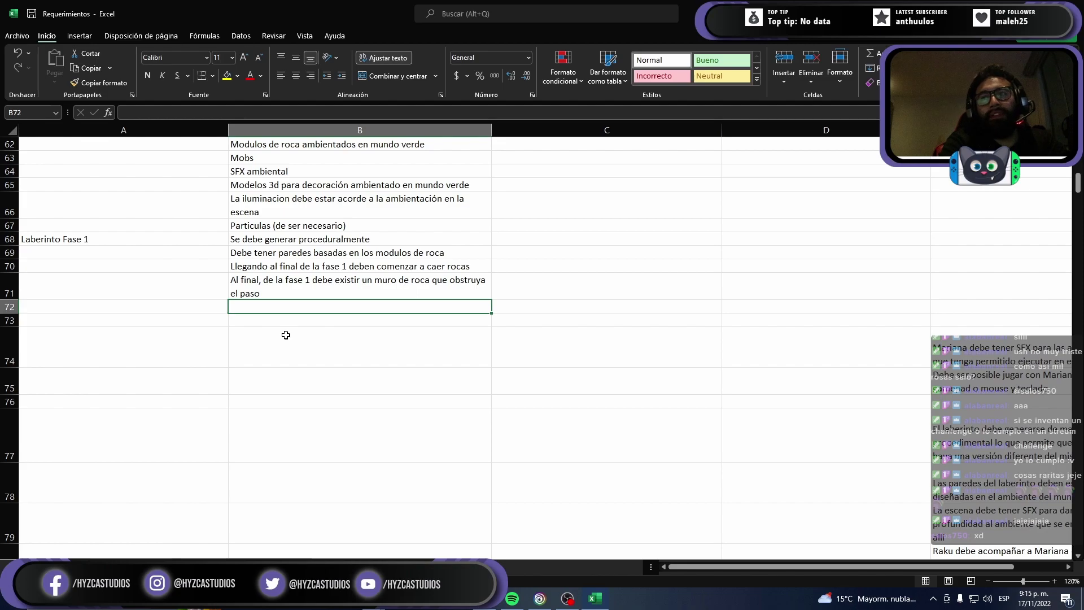
pyautogui.press('Up')
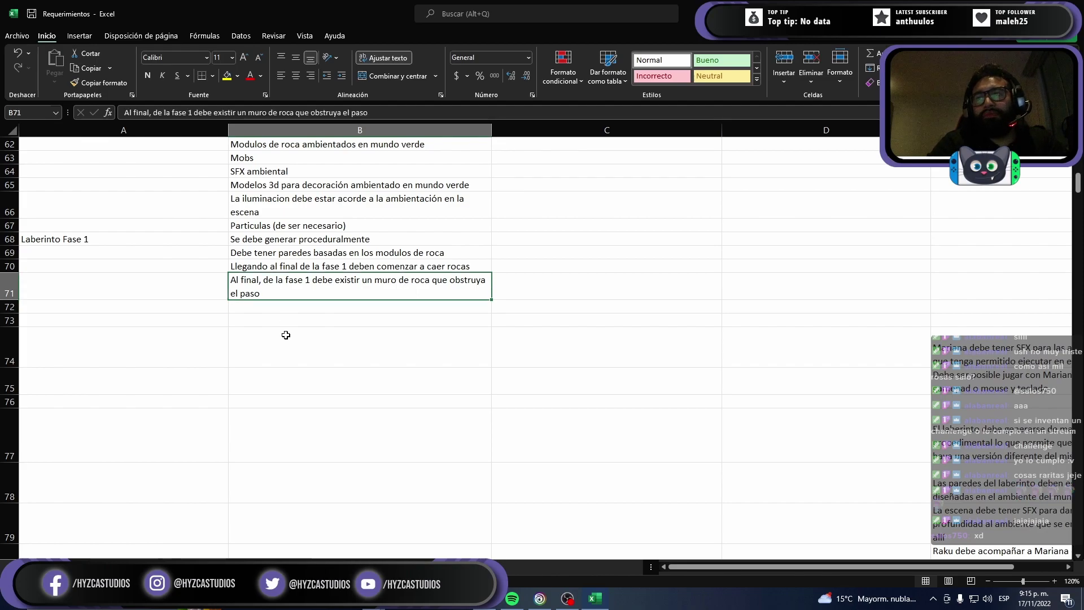
pyautogui.press('Down')
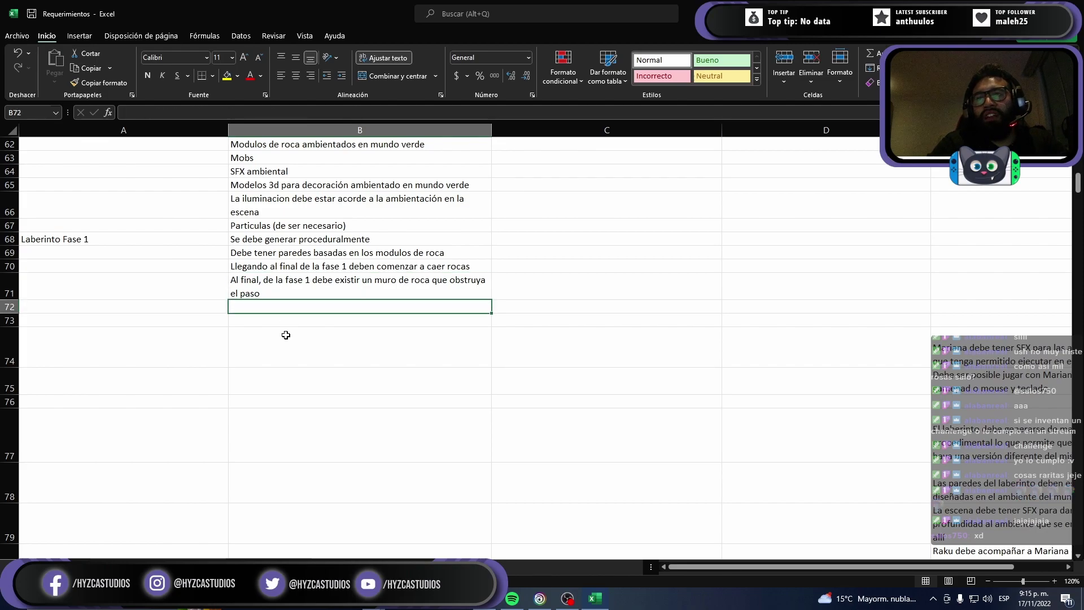
pyautogui.press('Up')
pyautogui.hotkey('shift', 'Up')
pyautogui.hotkey('shift', 'Up')
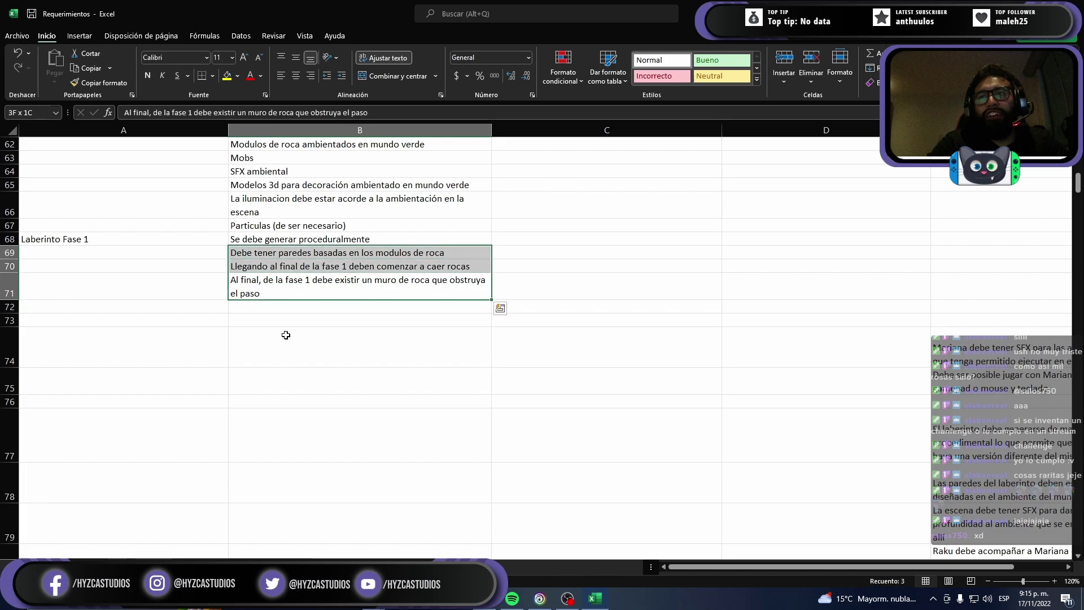
pyautogui.hotkey('shift', 'Up')
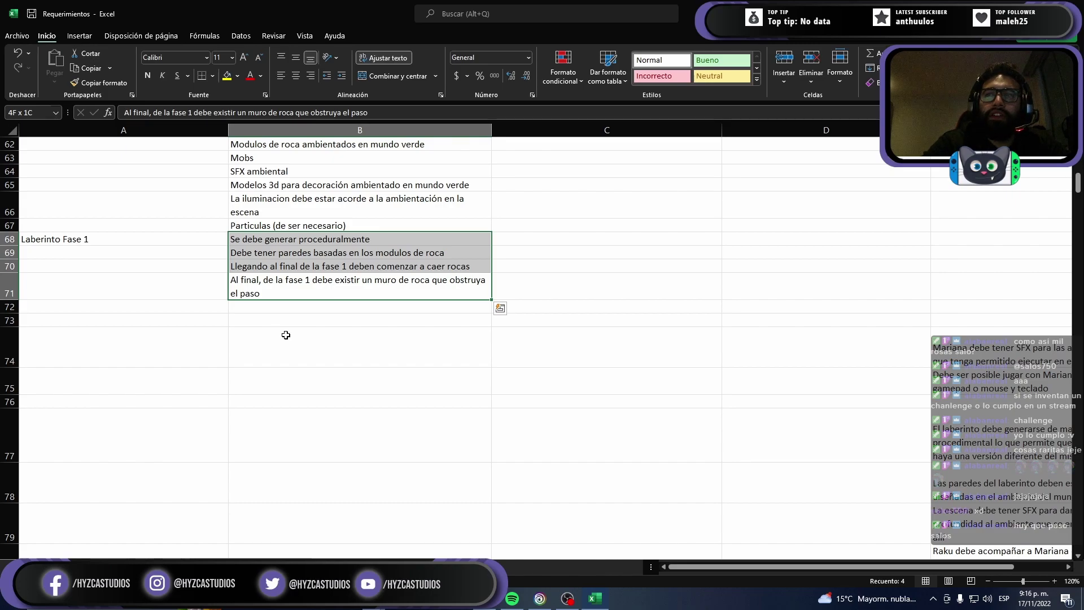
pyautogui.click(313, 310)
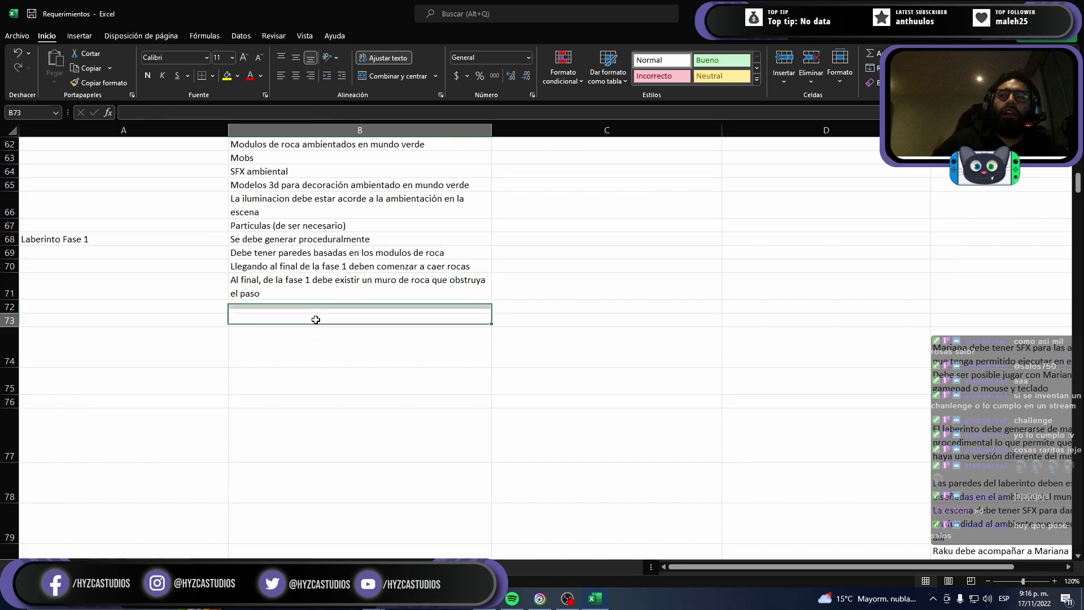
# Step: Label A72 'Muro obstructor laberitno fase 1' and move to B72 for its description
pyautogui.click(159, 308)
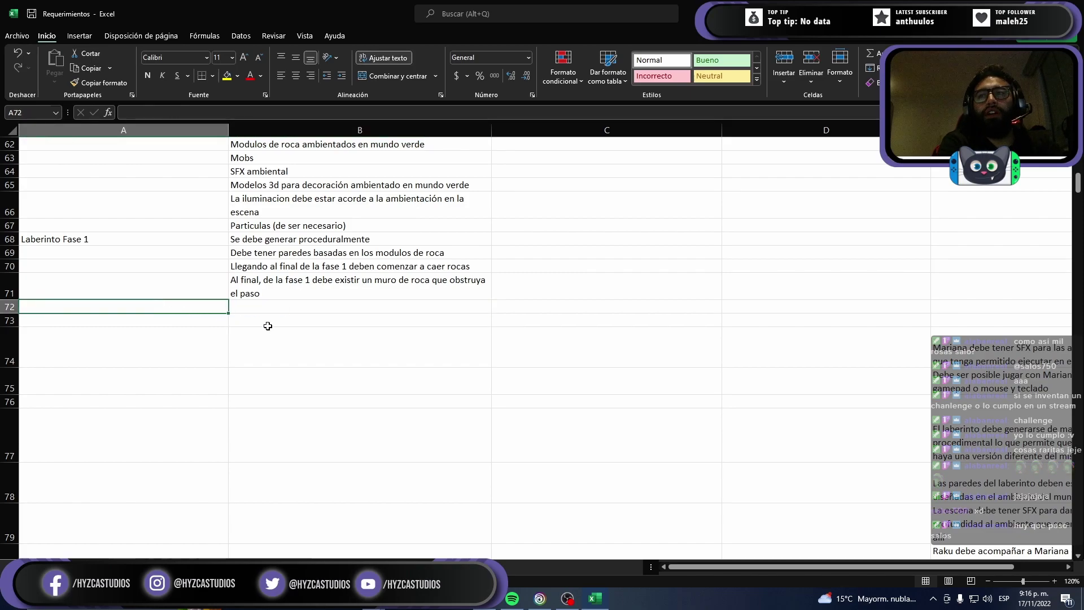
pyautogui.write('Mu')
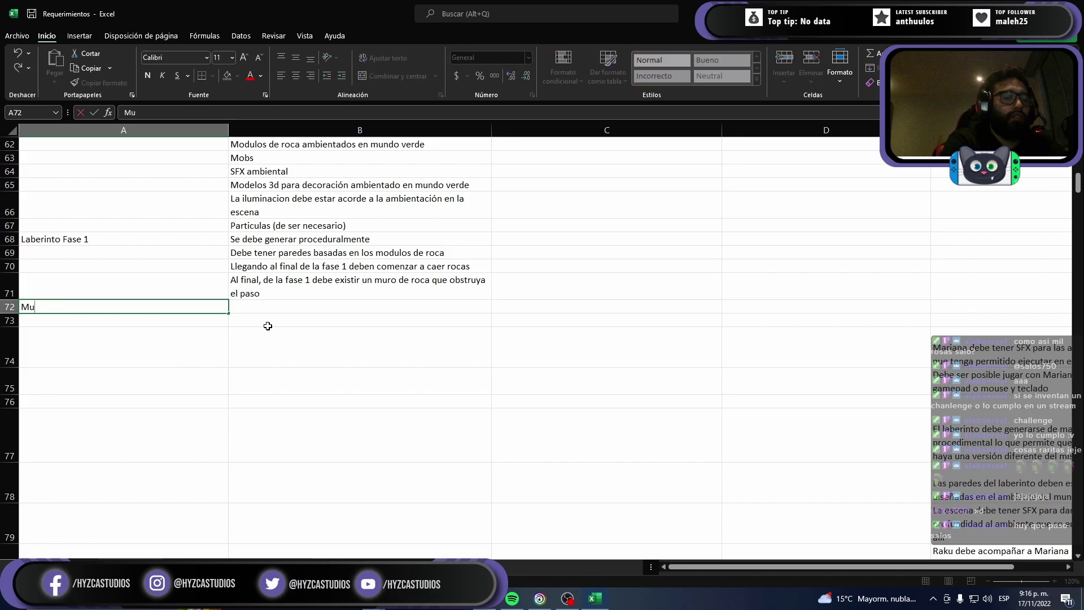
pyautogui.write('ro obs')
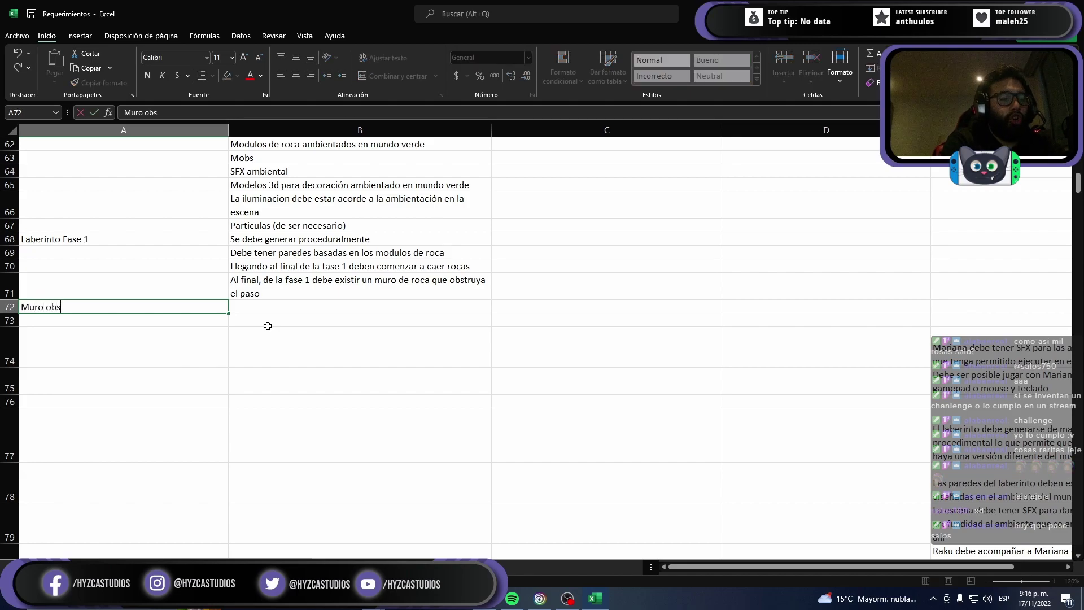
pyautogui.write('tructor ')
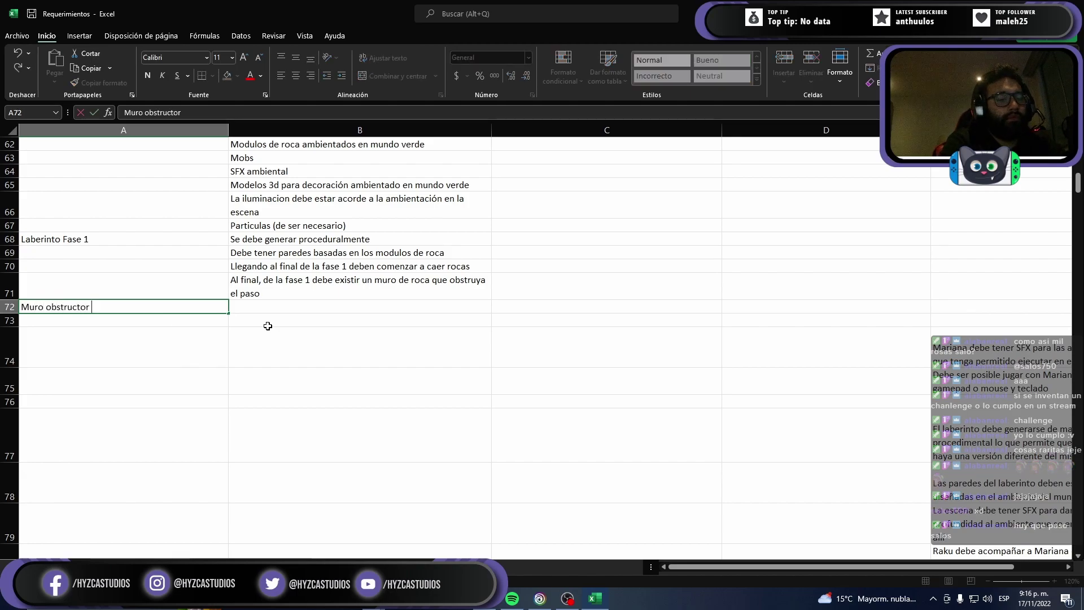
pyautogui.write('laber')
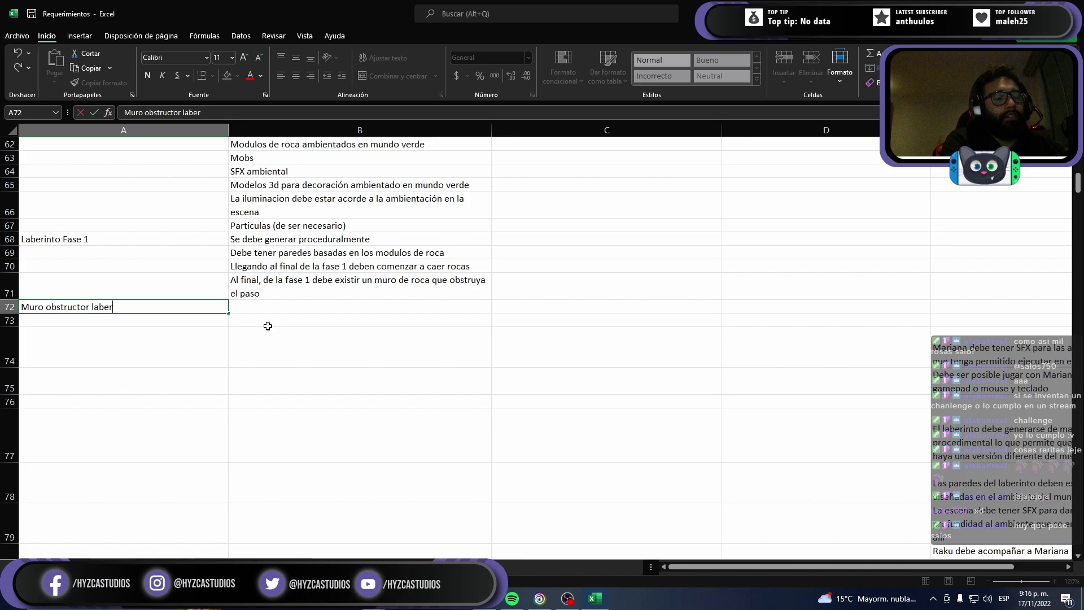
pyautogui.write('itno fase 1')
pyautogui.press('Return')
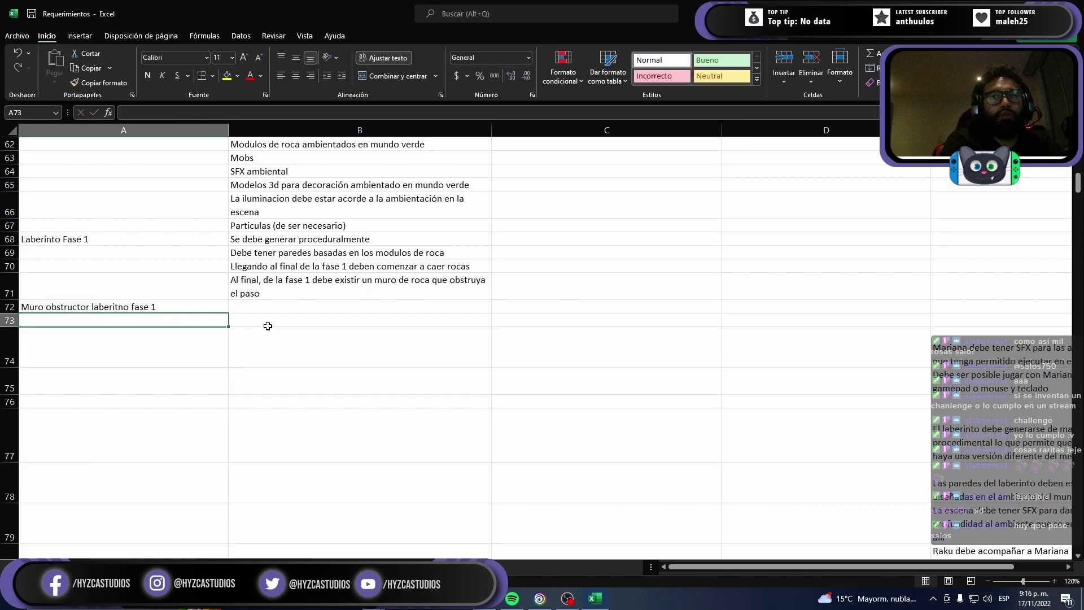
pyautogui.press('Up')
pyautogui.press('Right')
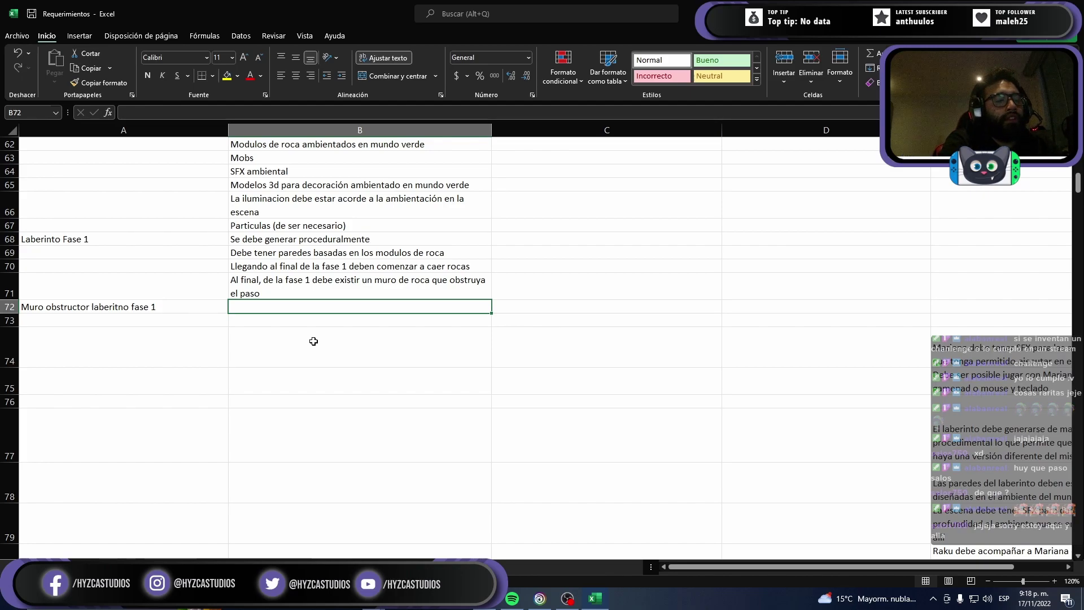
# Step: Enter three wall requirements in B72–B74: small stones, breaking on blinks, rocks falling on Mariana
pyautogui.write('Debe esta')
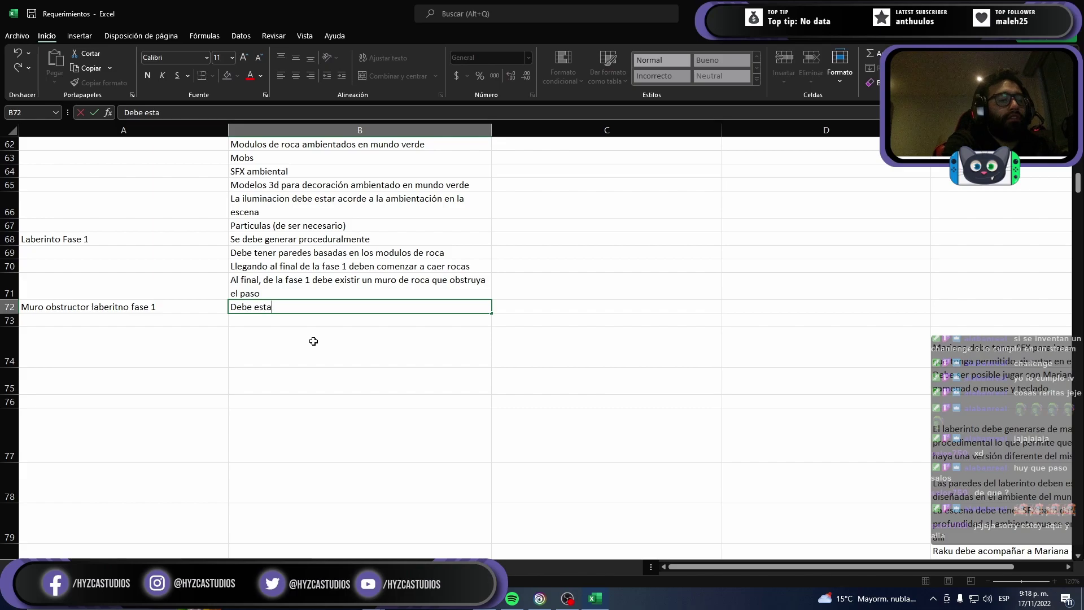
pyautogui.write('r seccionado')
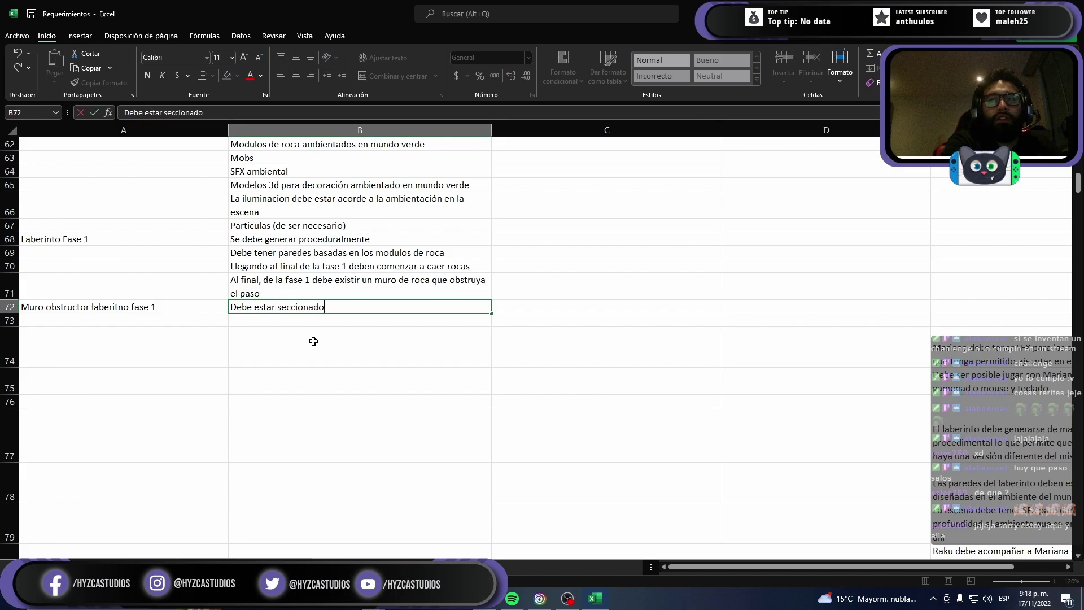
pyautogui.write(' en pequeñas')
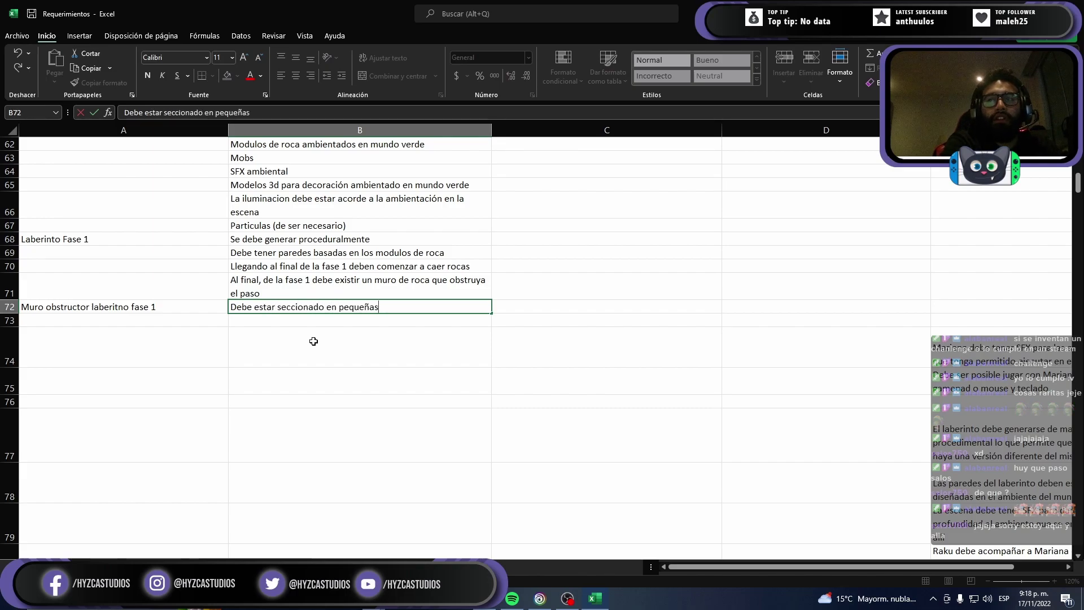
pyautogui.write(' pied')
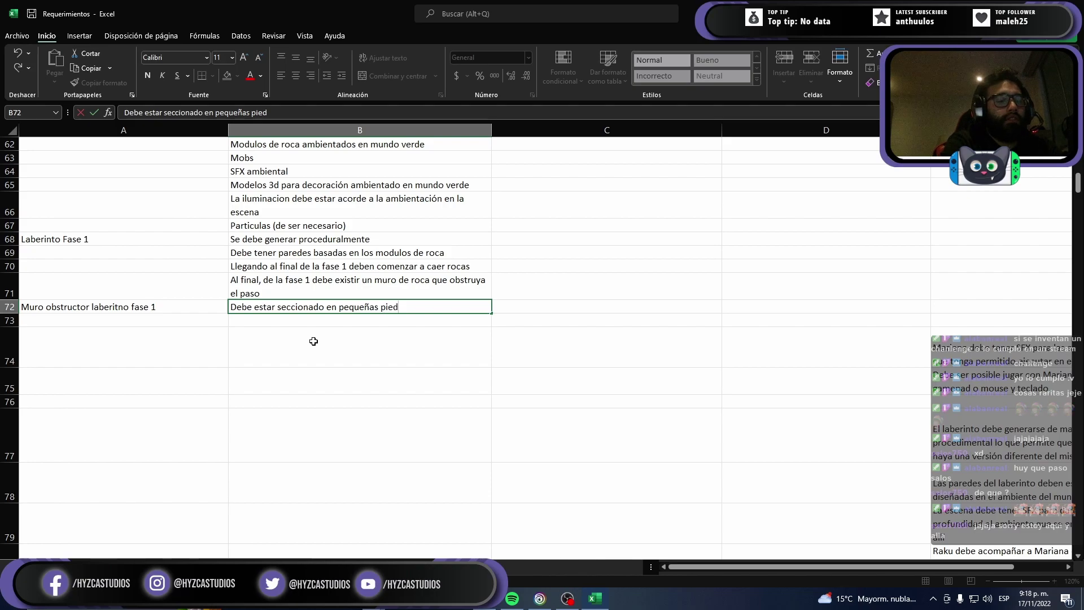
pyautogui.write('ras')
pyautogui.press('Return')
pyautogui.write('Al')
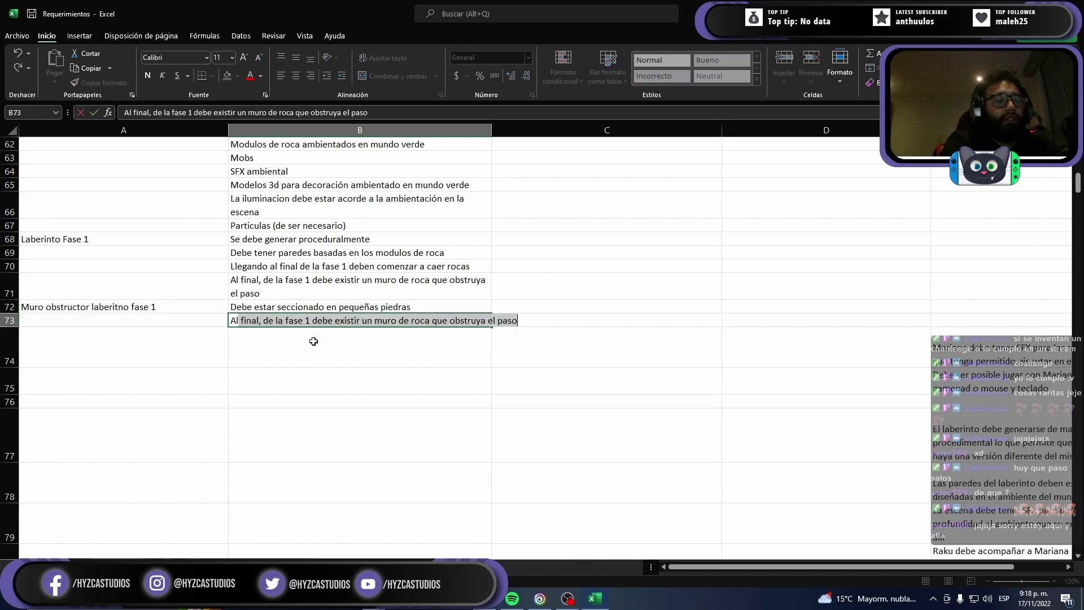
pyautogui.write(' parpá')
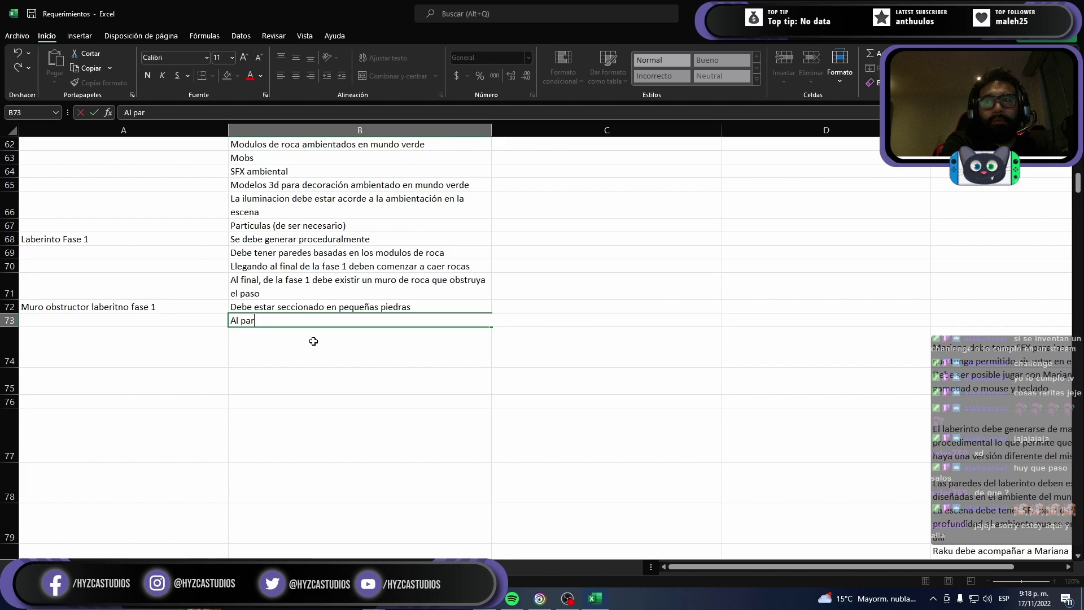
pyautogui.write('padear')
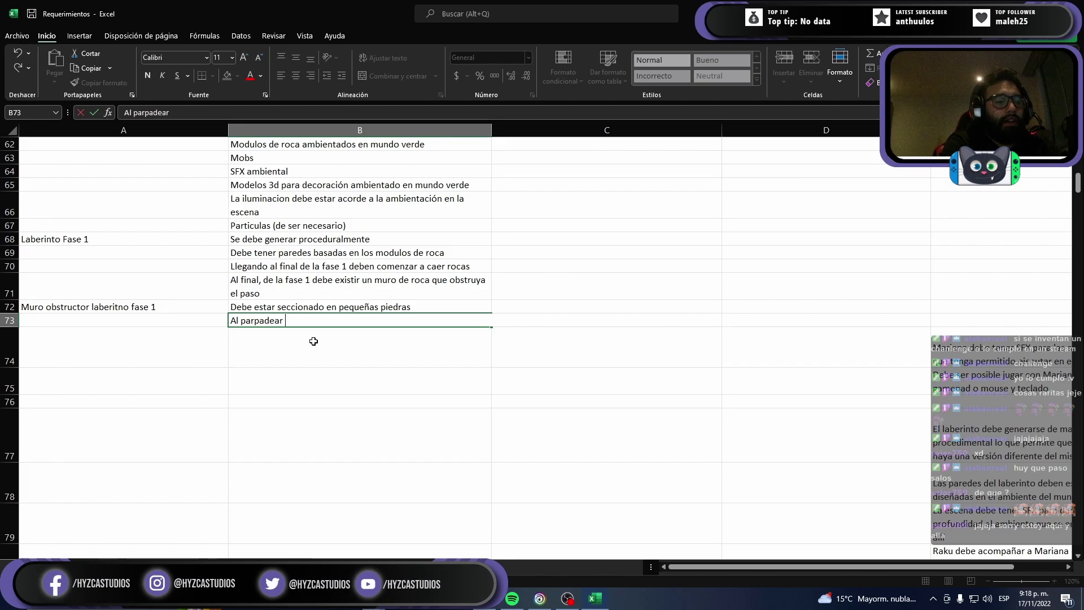
pyautogui.write('o dejar pokis')
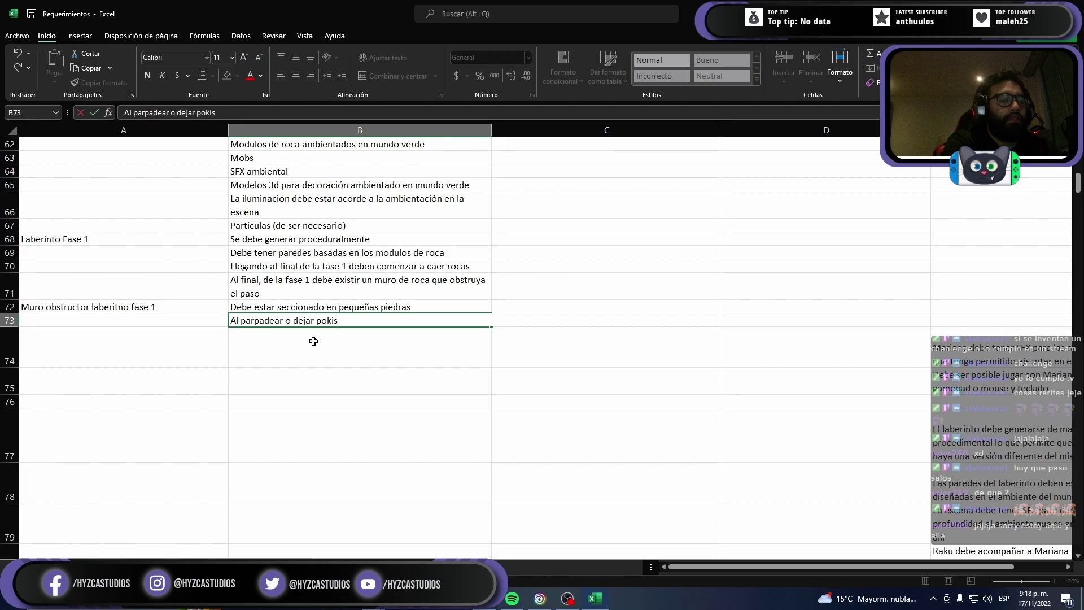
pyautogui.write(' cerca ')
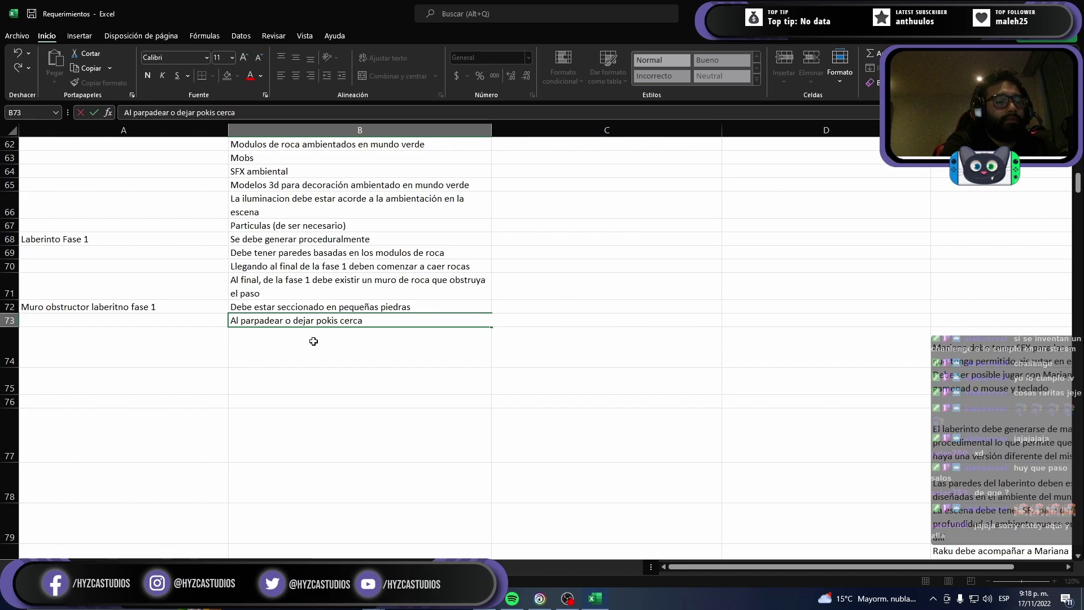
pyautogui.write('se comienza a')
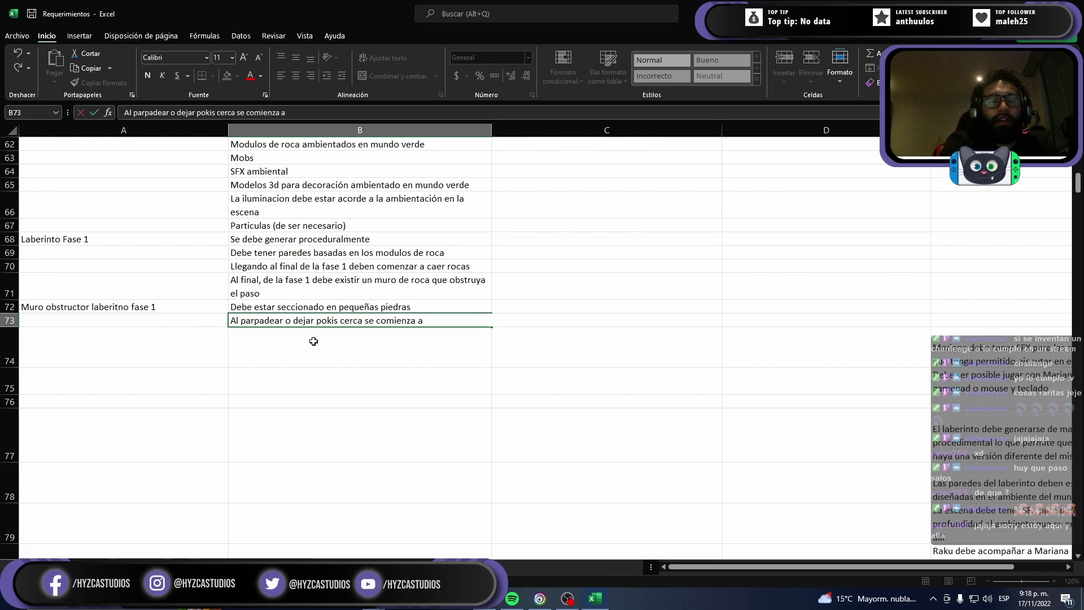
pyautogui.write(' destruir')
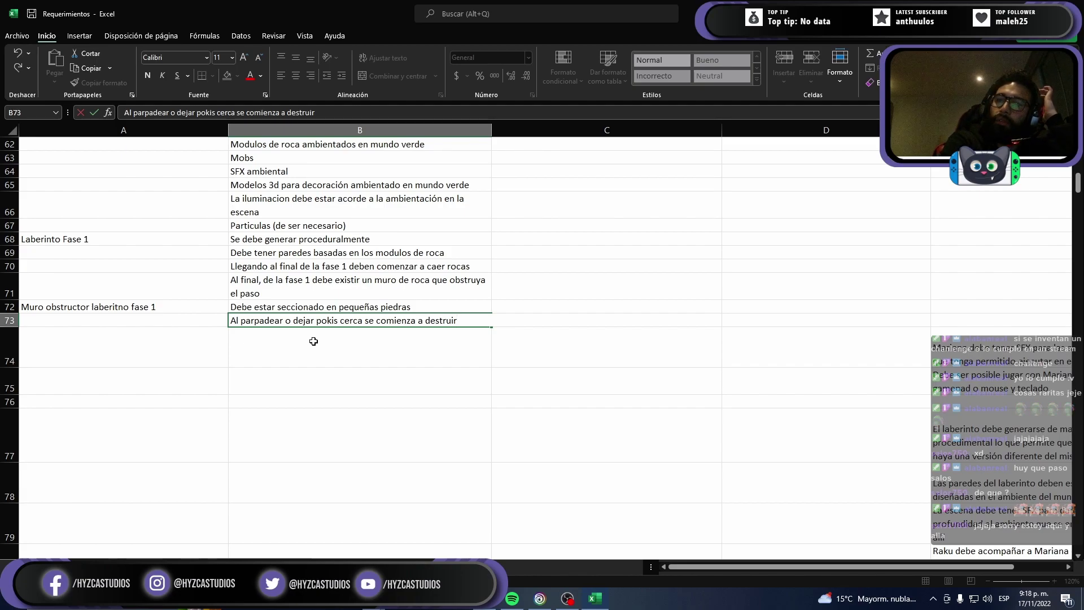
pyautogui.press('Return')
pyautogui.write('Al')
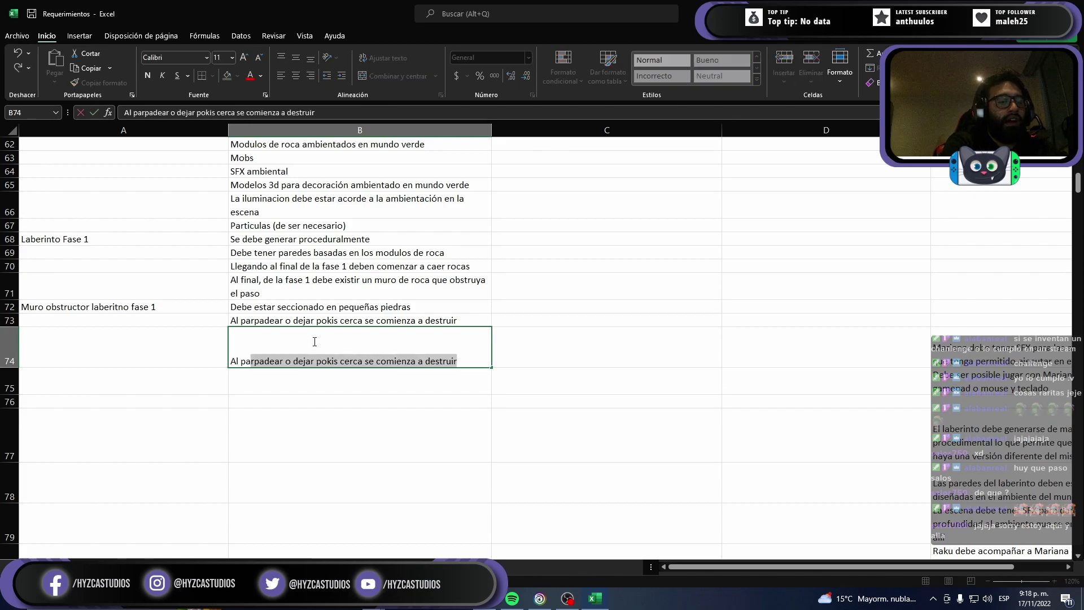
pyautogui.write(' parpadear ')
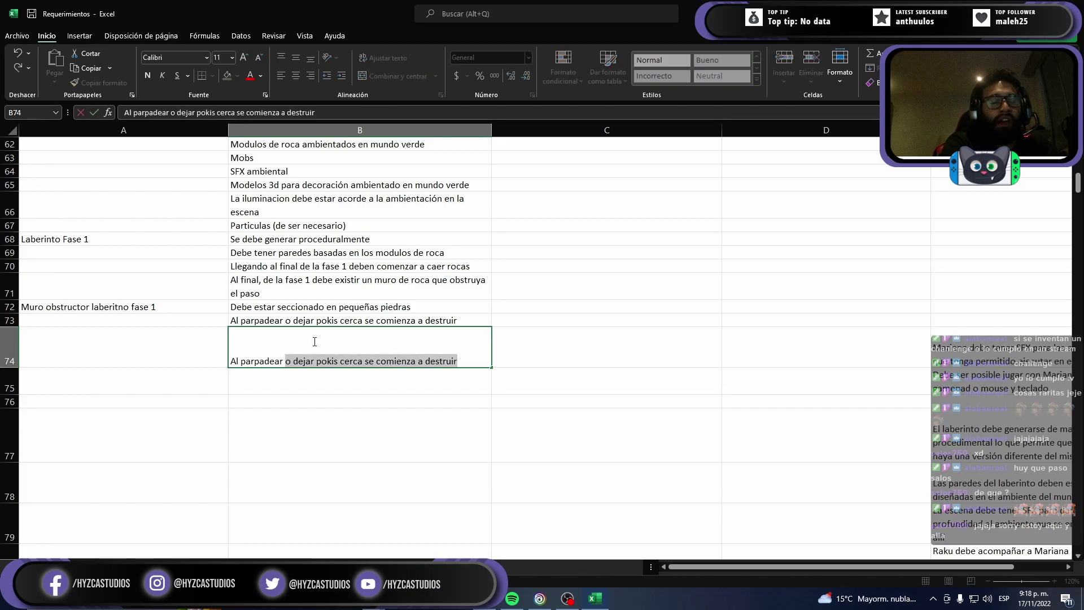
pyautogui.write('caen ro')
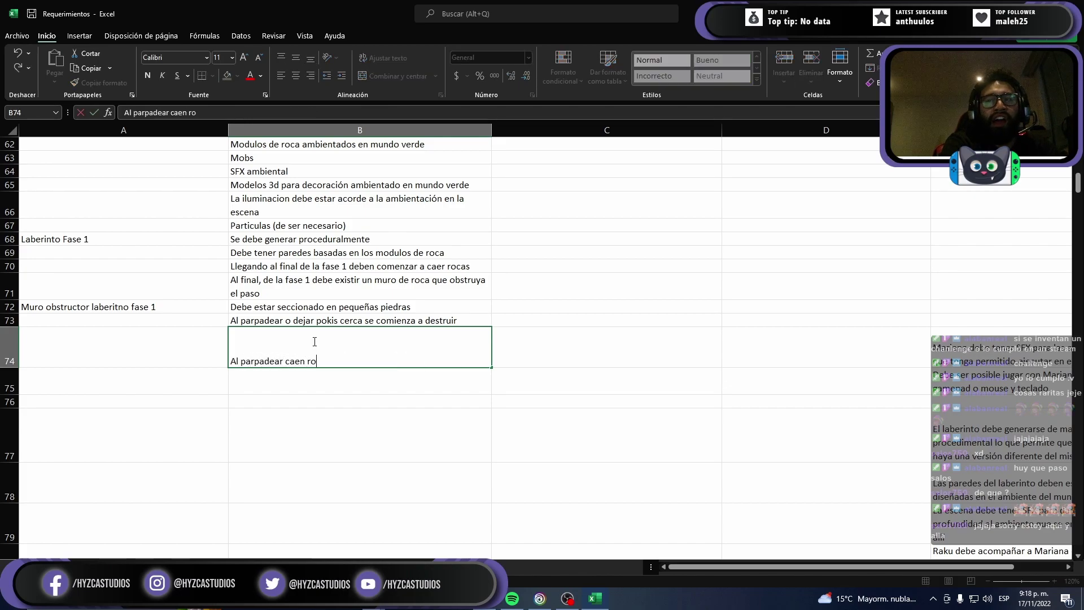
pyautogui.write('cas sobre ')
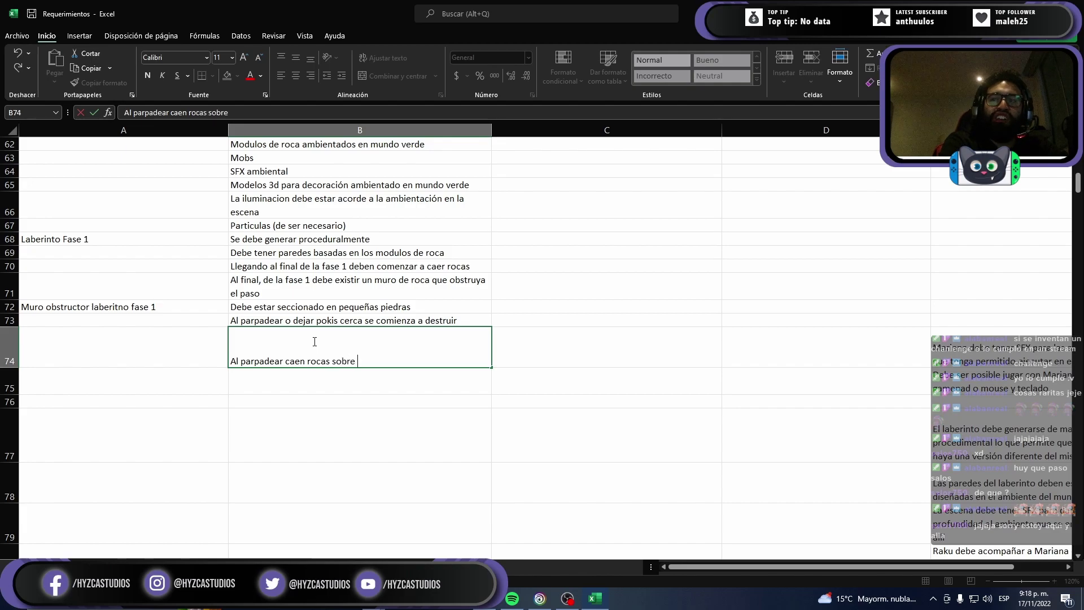
pyautogui.write('mariana')
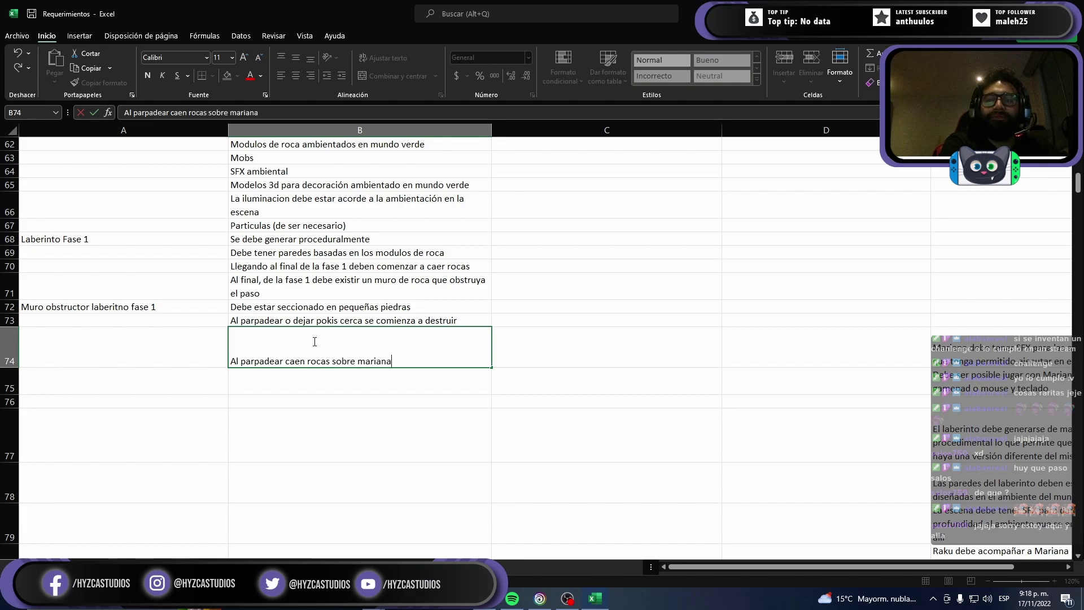
pyautogui.press('Return')
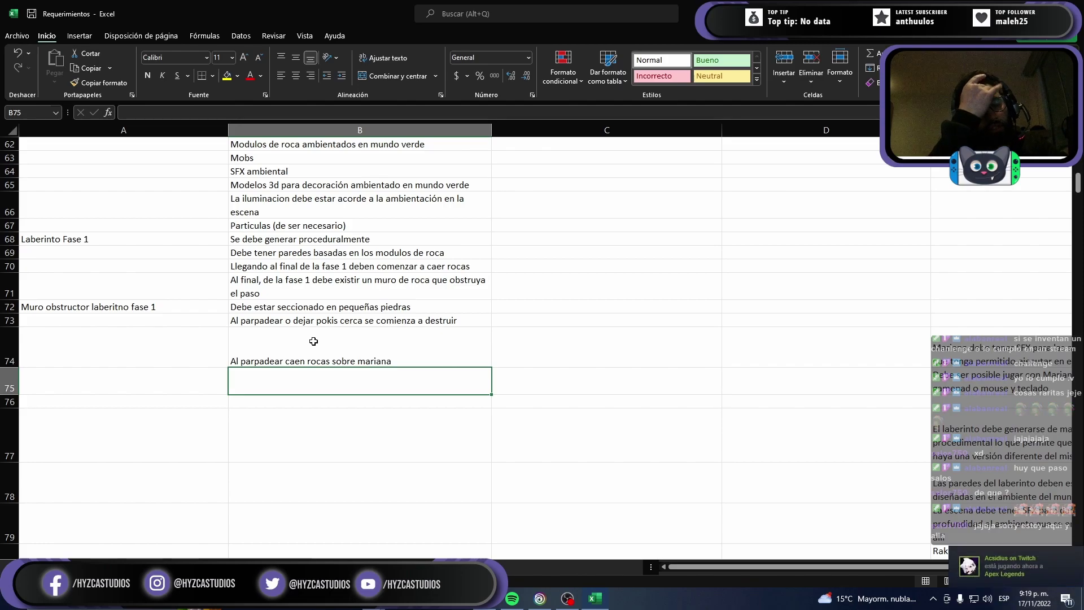
# Step: Write in B75 that the wall's rocks must disappear over a total of 6 phases
pyautogui.write('EL muro')
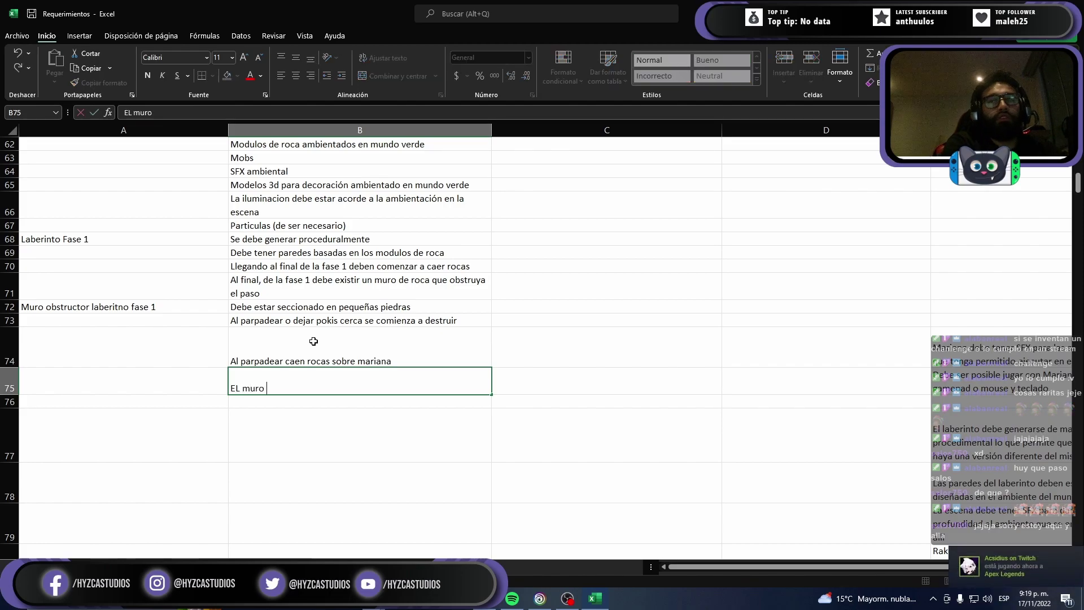
pyautogui.press('BackSpace')
pyautogui.press('BackSpace')
pyautogui.press('BackSpace')
pyautogui.press('BackSpace')
pyautogui.press('BackSpace')
pyautogui.press('BackSpace')
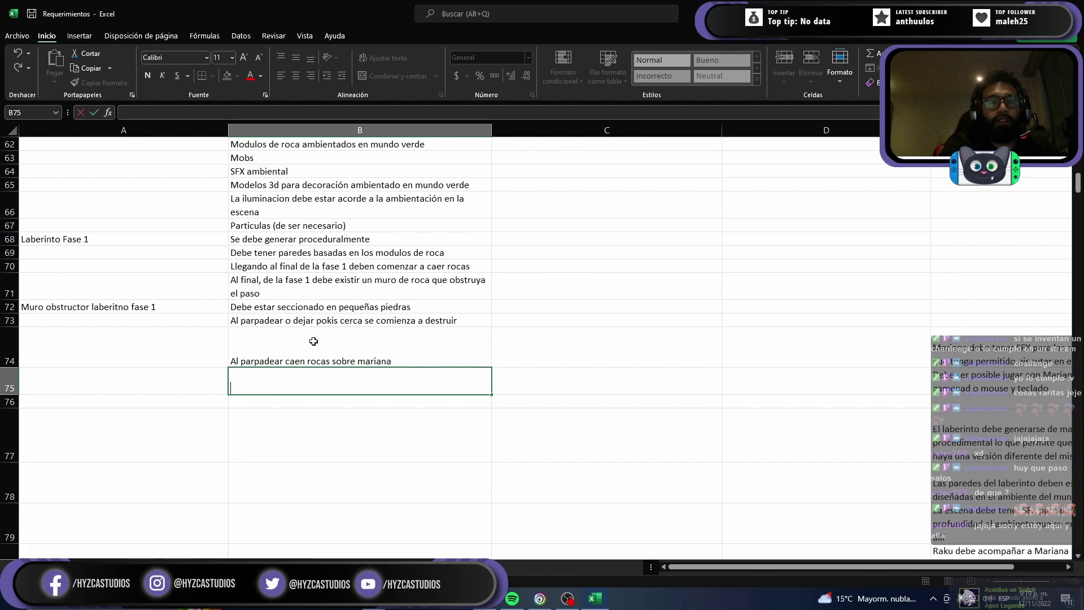
pyautogui.write('Las toc')
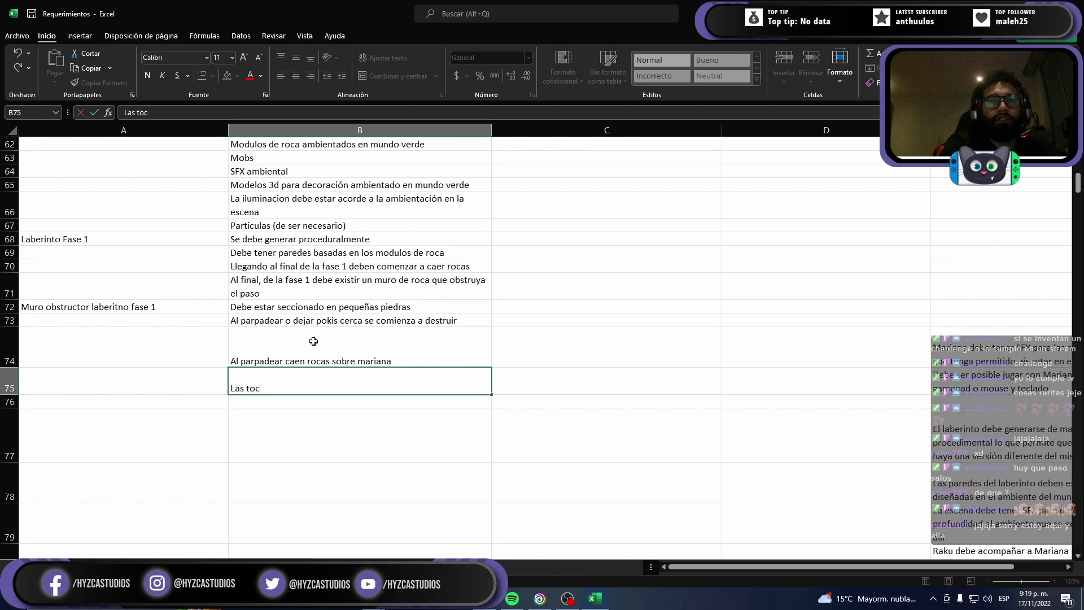
pyautogui.write('as')
pyautogui.press('BackSpace')
pyautogui.press('BackSpace')
pyautogui.press('BackSpace')
pyautogui.press('BackSpace')
pyautogui.press('BackSpace')
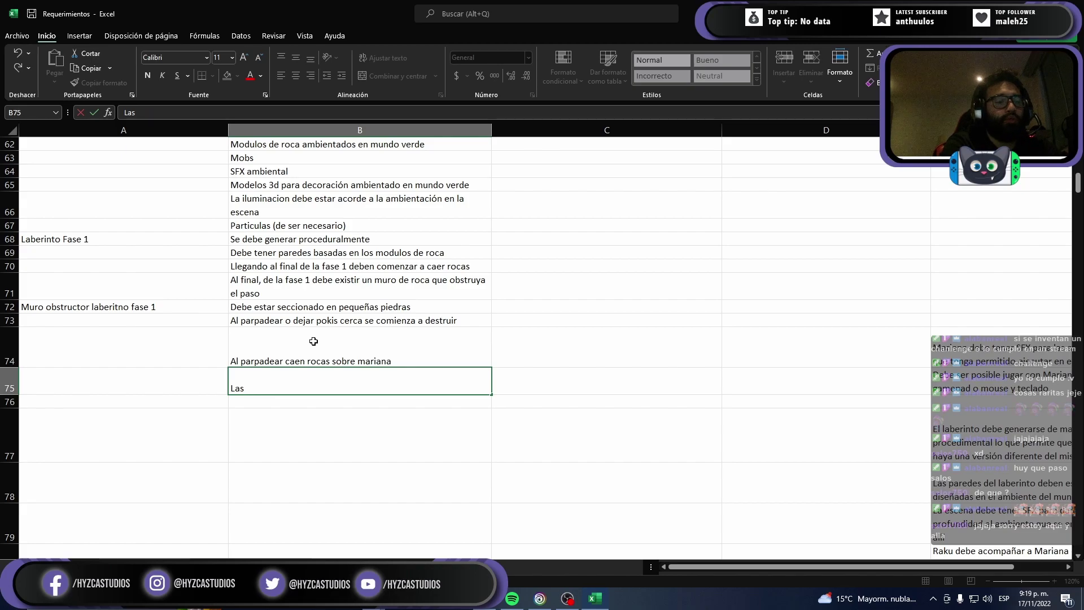
pyautogui.write(' roc')
pyautogui.write('as que compo')
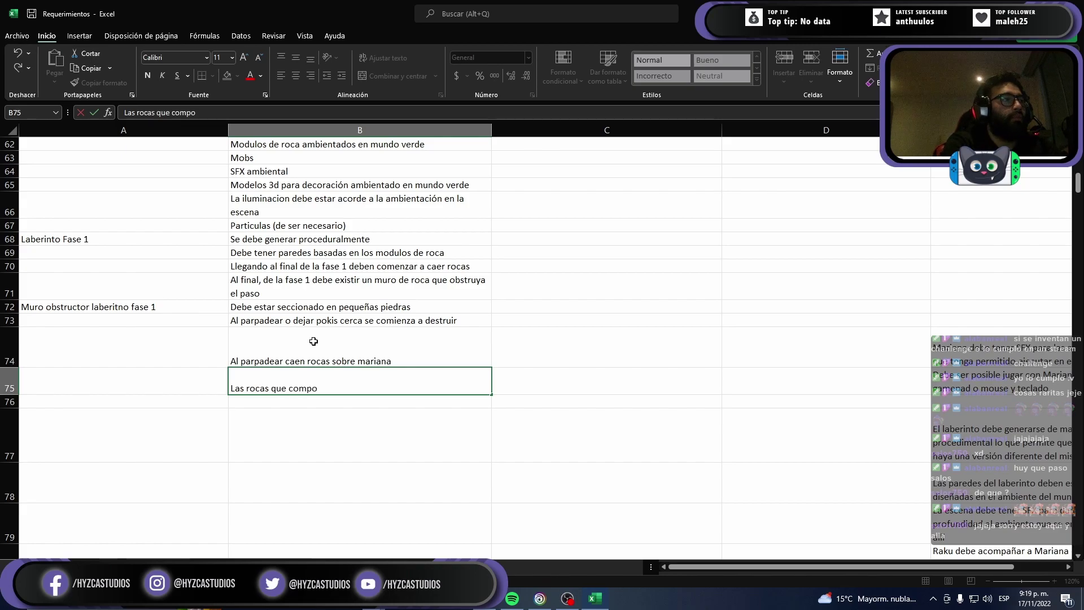
pyautogui.write('ne')
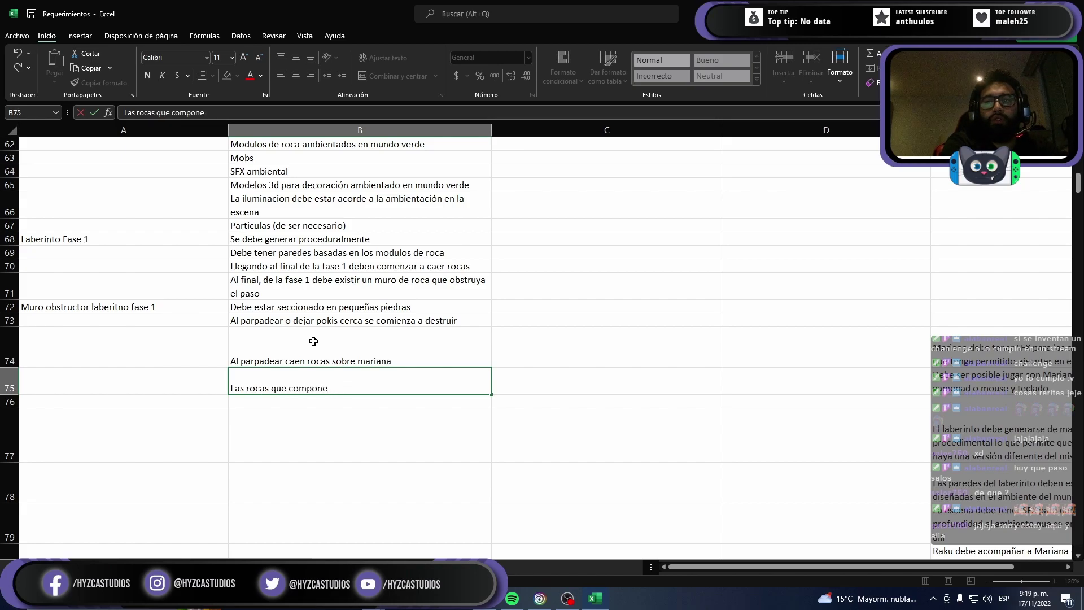
pyautogui.write('n el muro d')
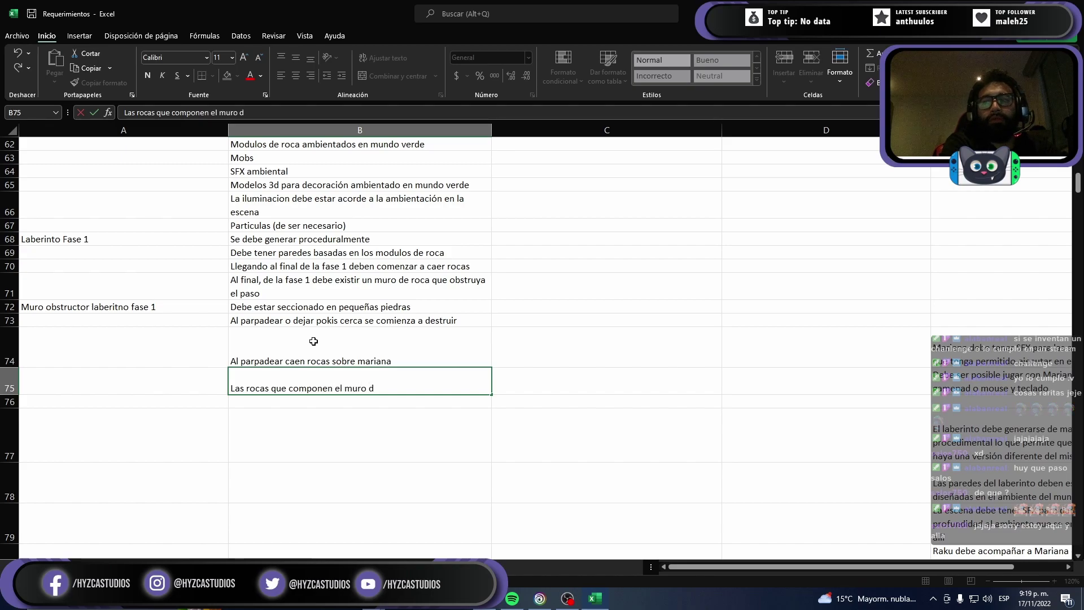
pyautogui.write('ebenm')
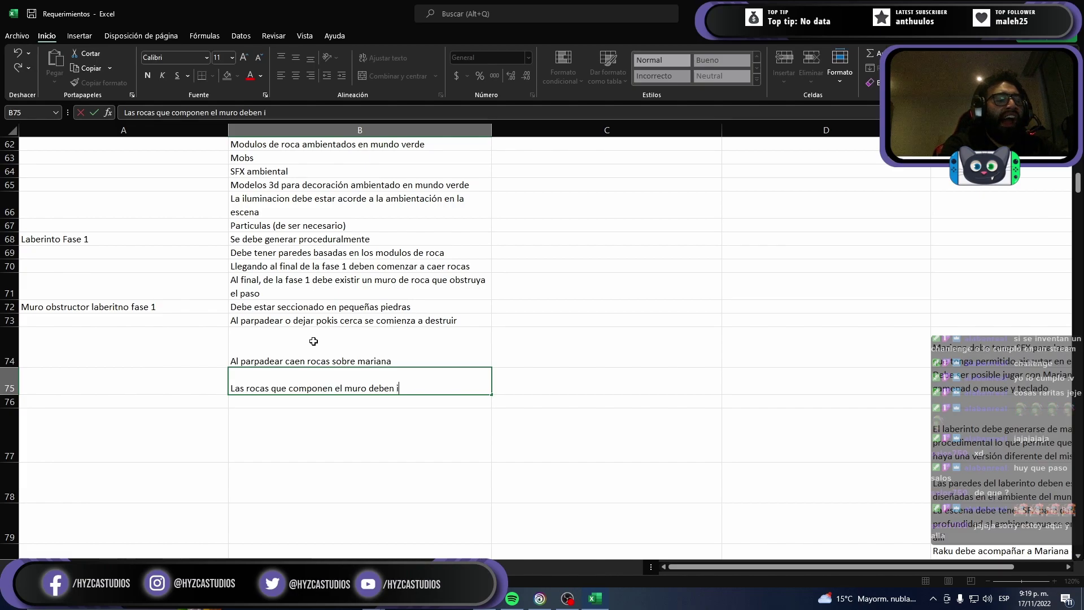
pyautogui.write(' r desapa')
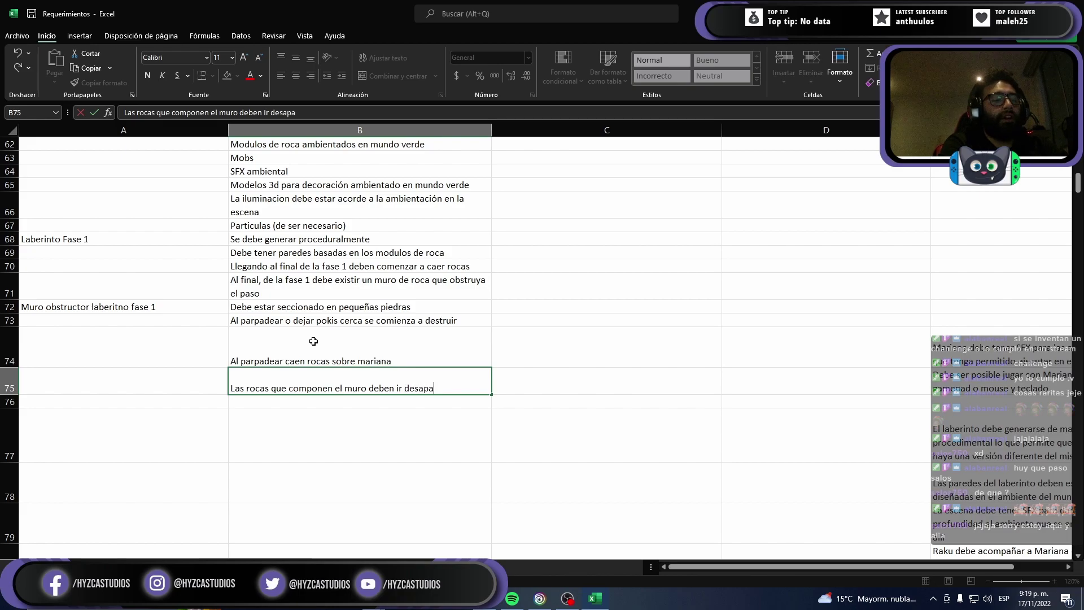
pyautogui.write('renciendo')
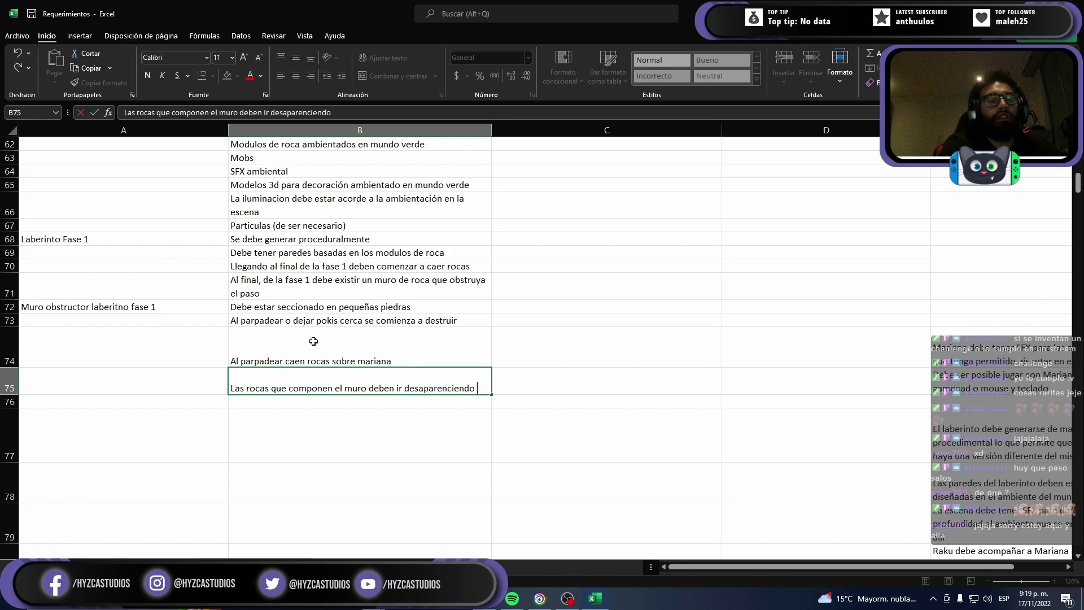
pyautogui.write('en')
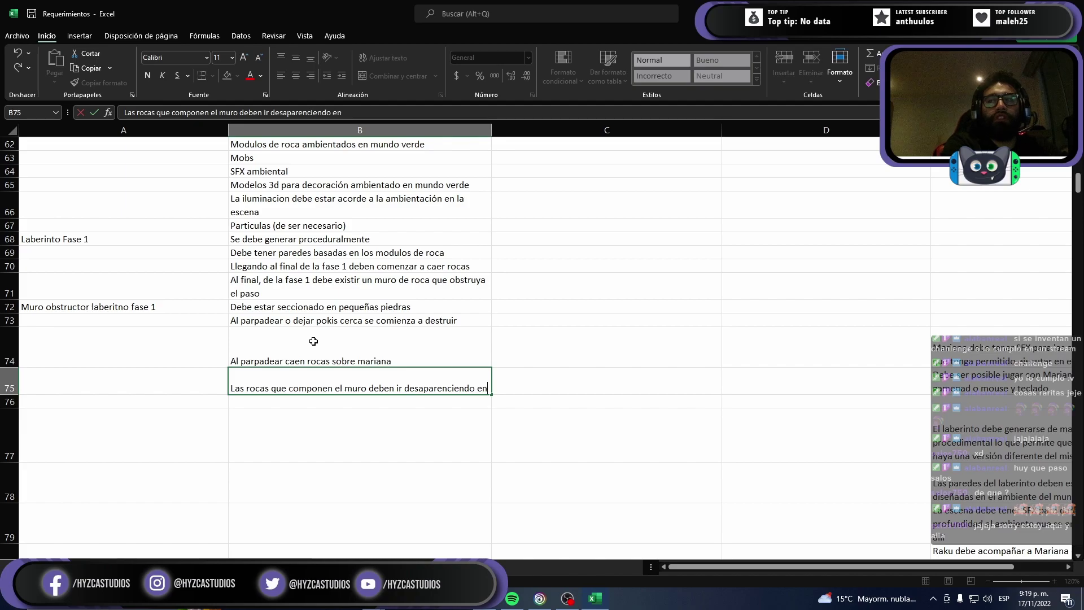
pyautogui.write(' un total de 6')
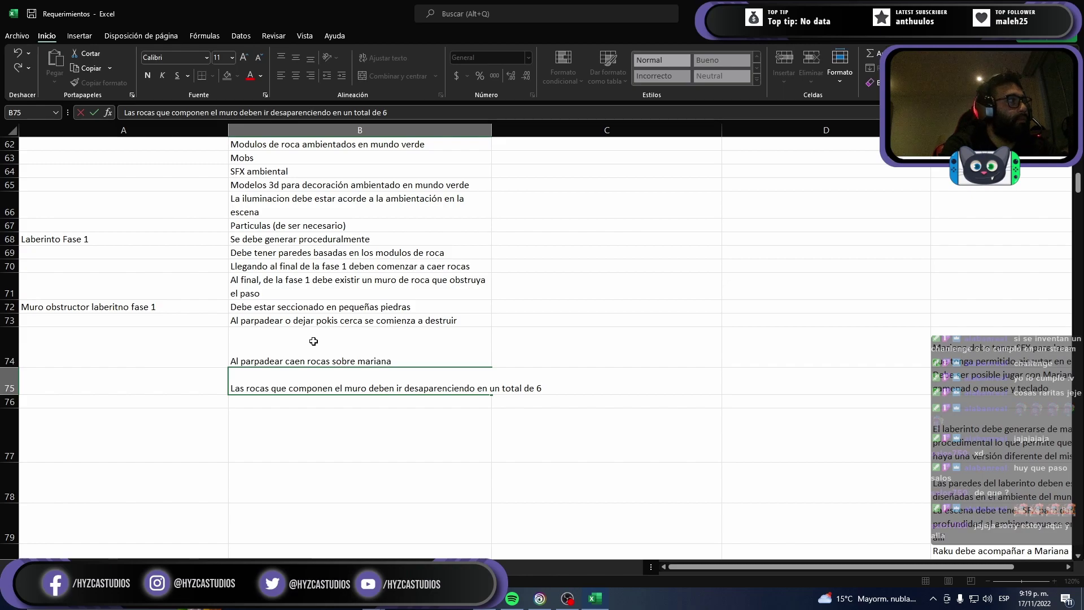
pyautogui.write(' fases')
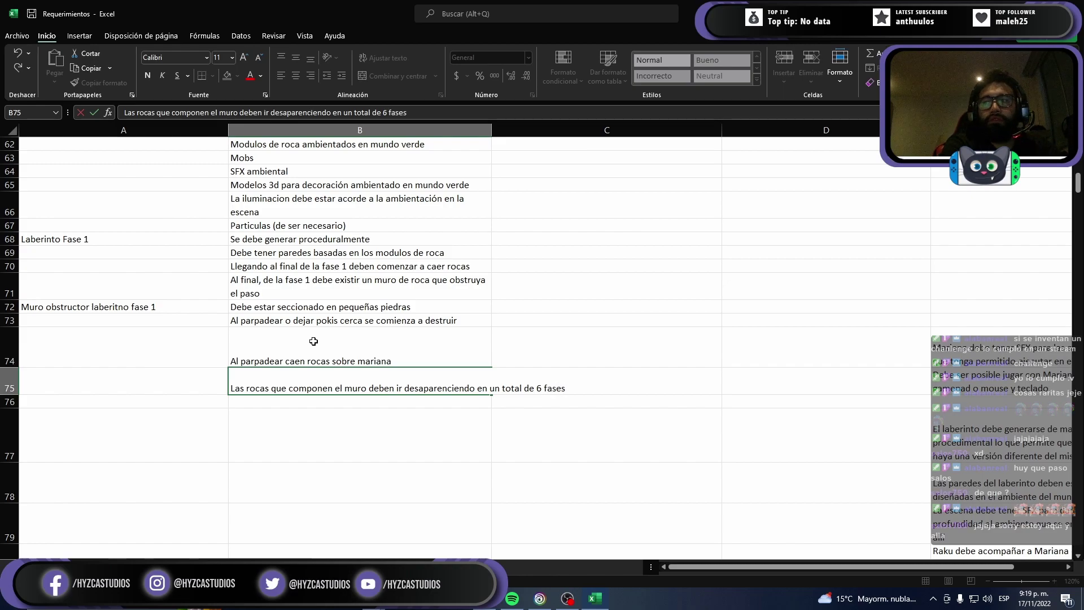
pyautogui.press('Return')
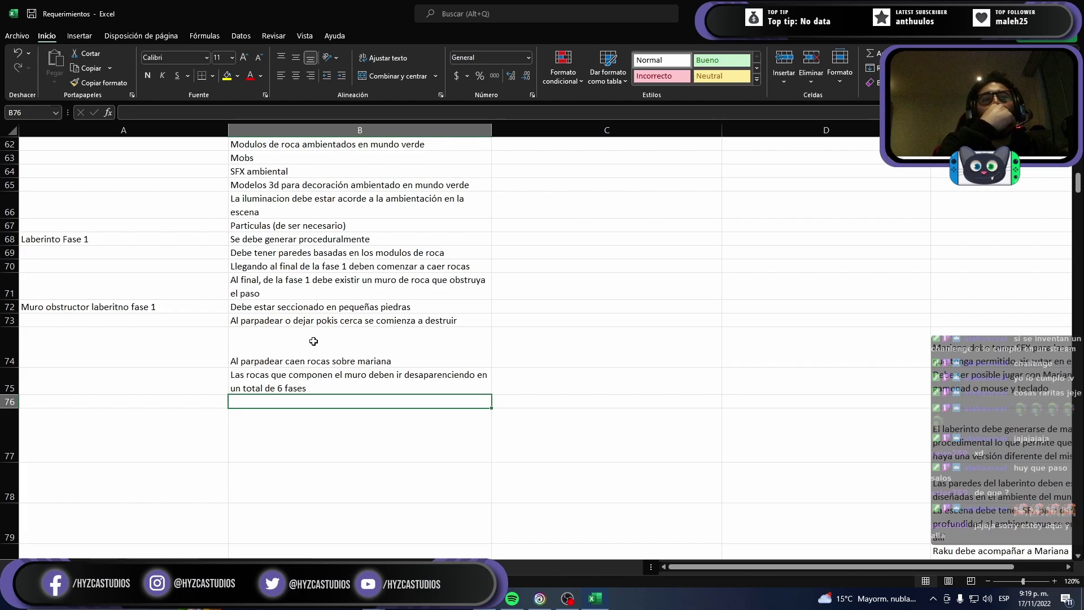
# Step: Enter in B76 the requirement for a destruction SFX at each wall phase
pyautogui.write('Debe')
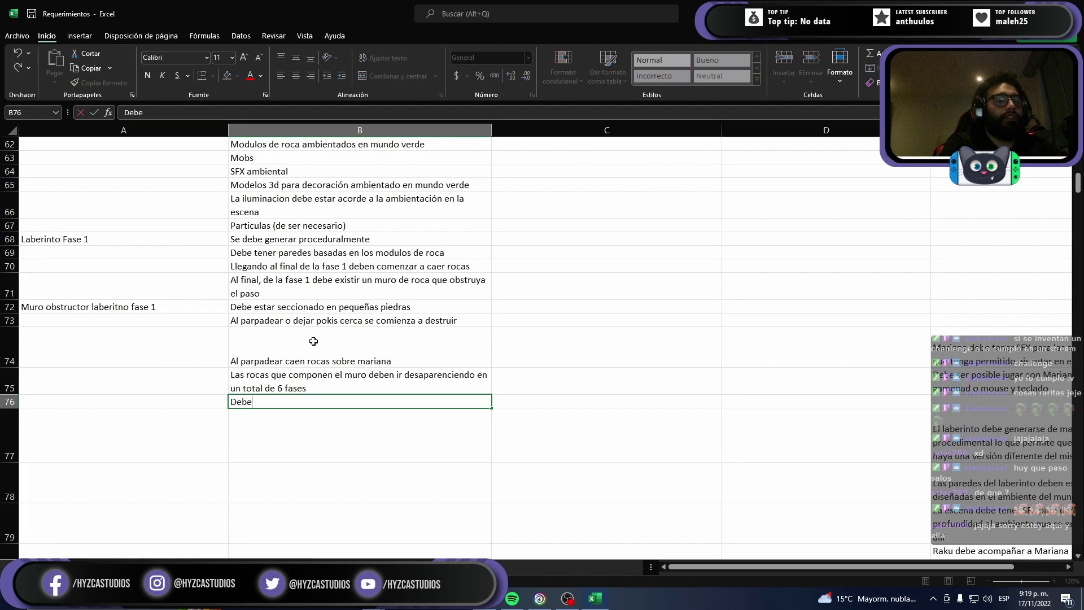
pyautogui.write(' exsi')
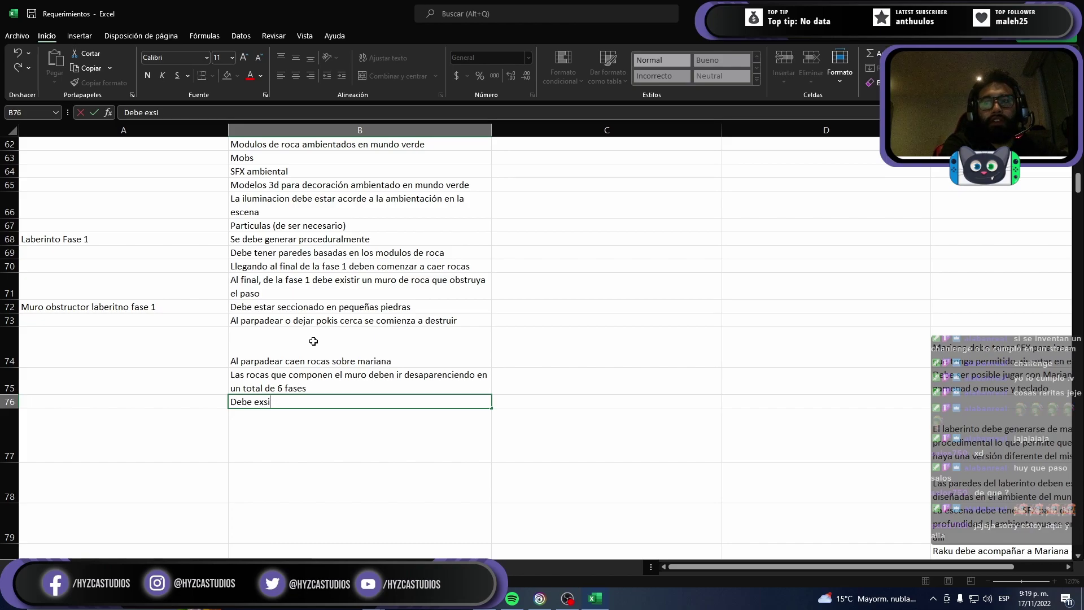
pyautogui.write('tire')
pyautogui.press('BackSpace')
pyautogui.press('BackSpace')
pyautogui.press('BackSpace')
pyautogui.write('ir')
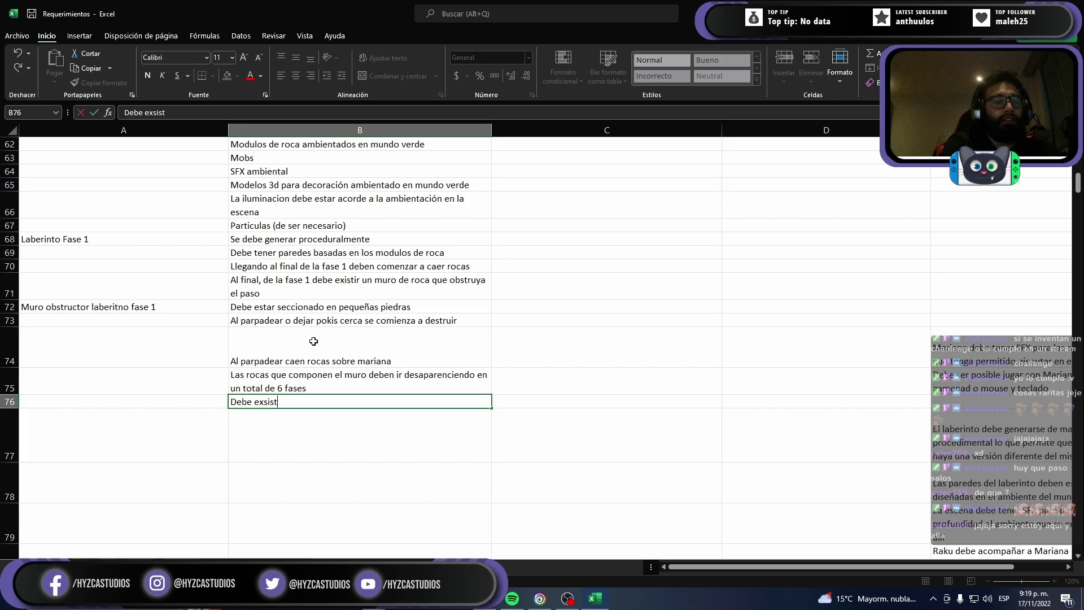
pyautogui.write(' un SX')
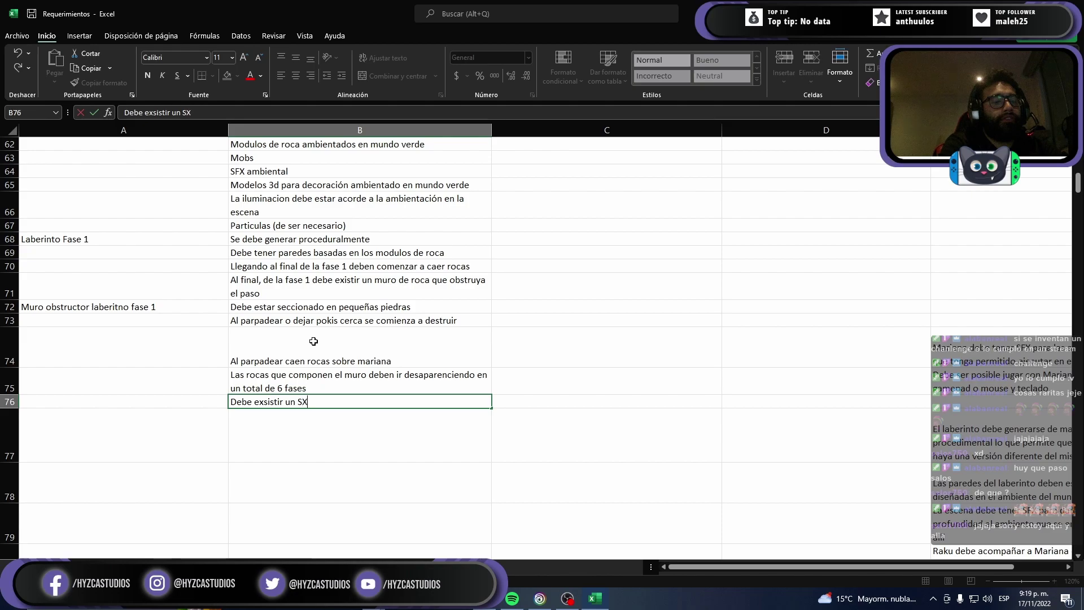
pyautogui.press('BackSpace')
pyautogui.press('BackSpace')
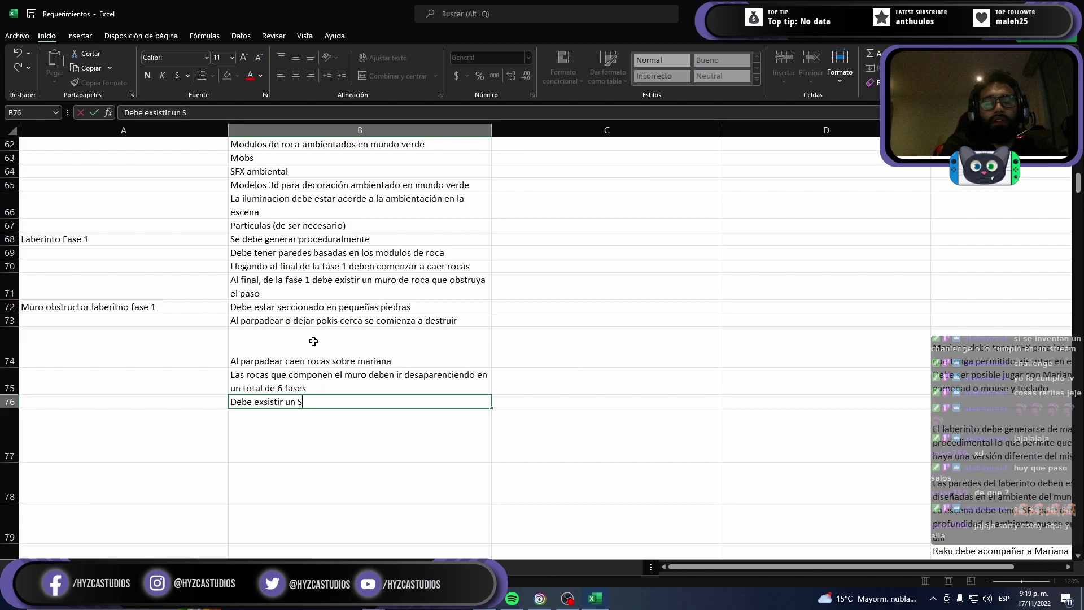
pyautogui.write('FX')
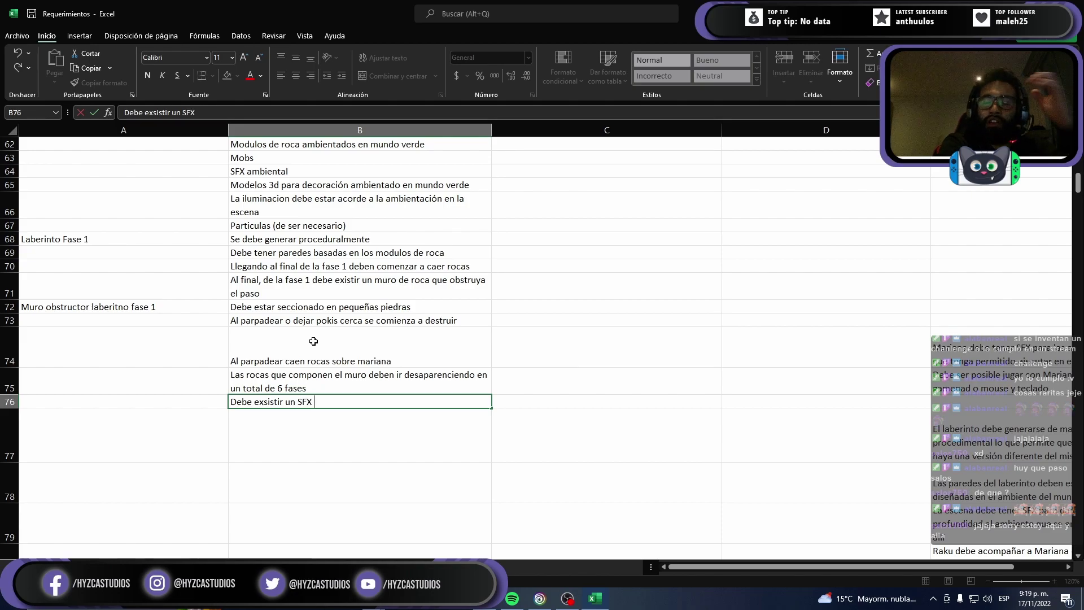
pyautogui.write(' p')
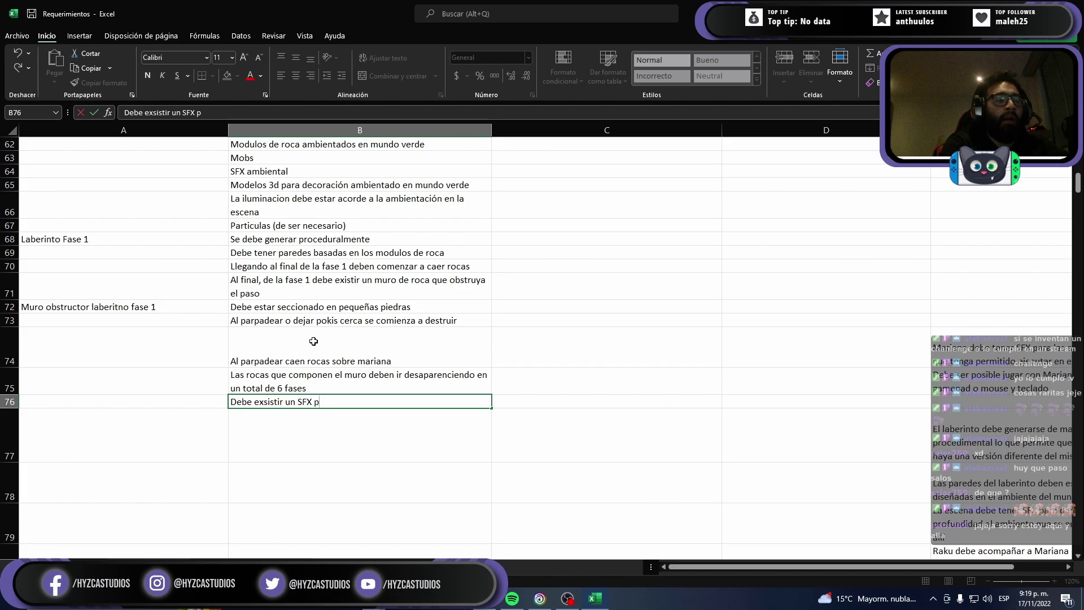
pyautogui.write('ar a la destruc')
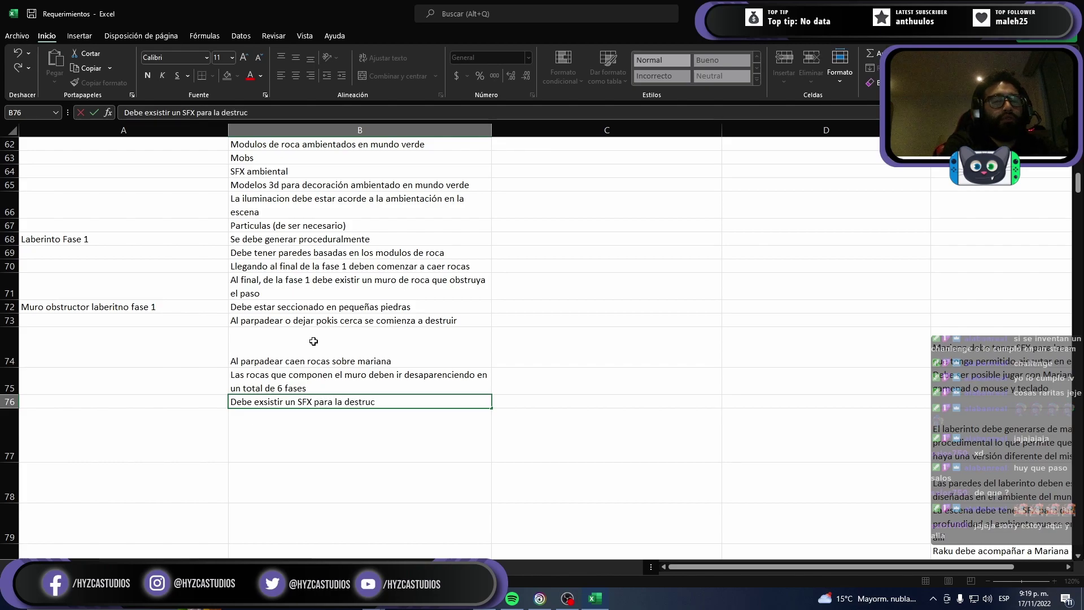
pyautogui.write('ci´+')
pyautogui.press('BackSpace')
pyautogui.press('BackSpace')
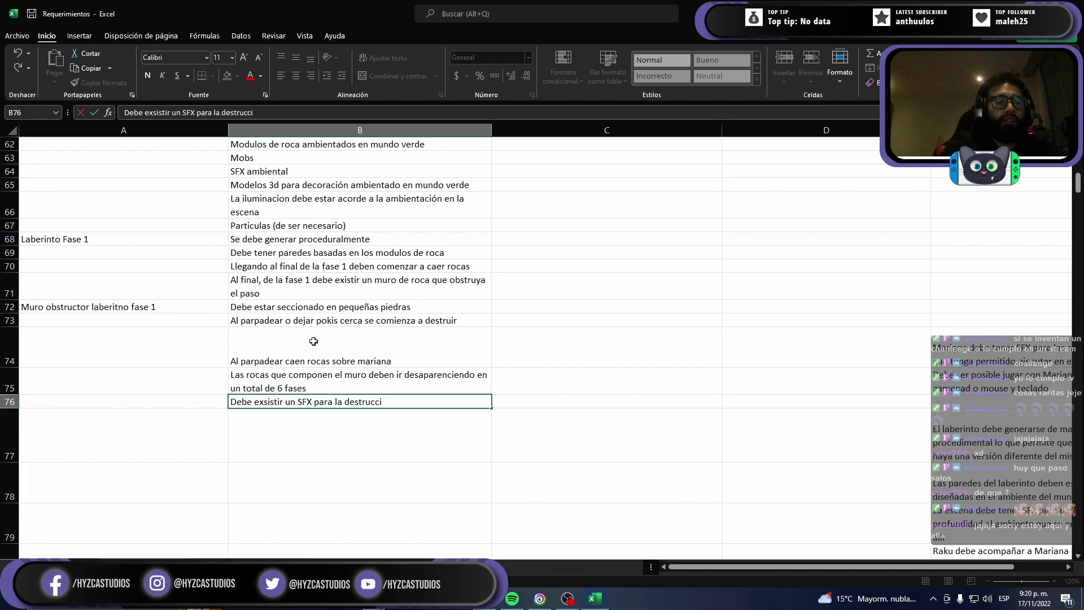
pyautogui.write('ón en')
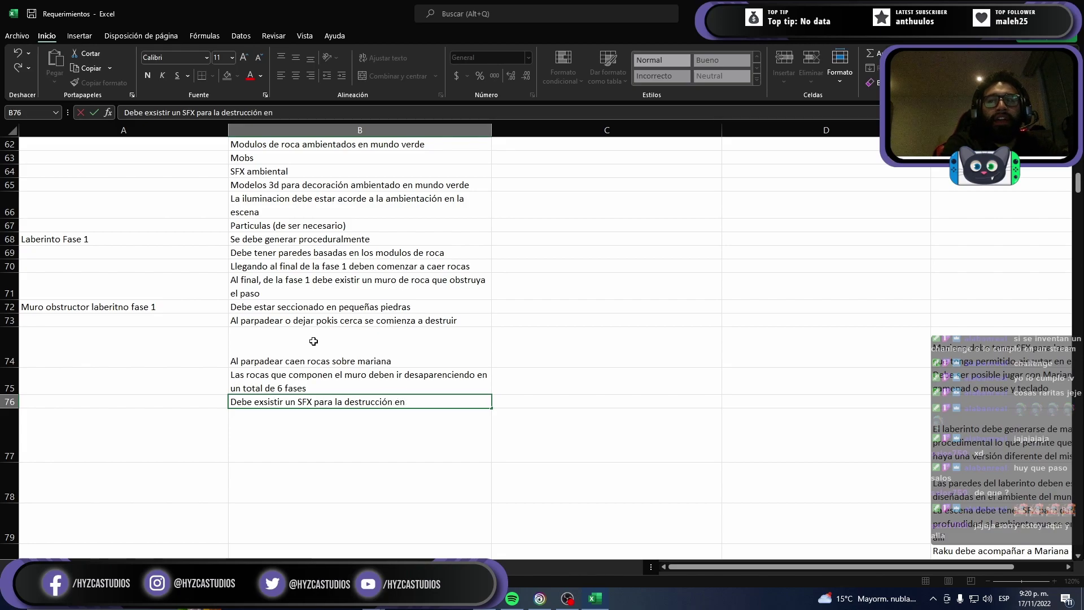
pyautogui.write(' cada fase ')
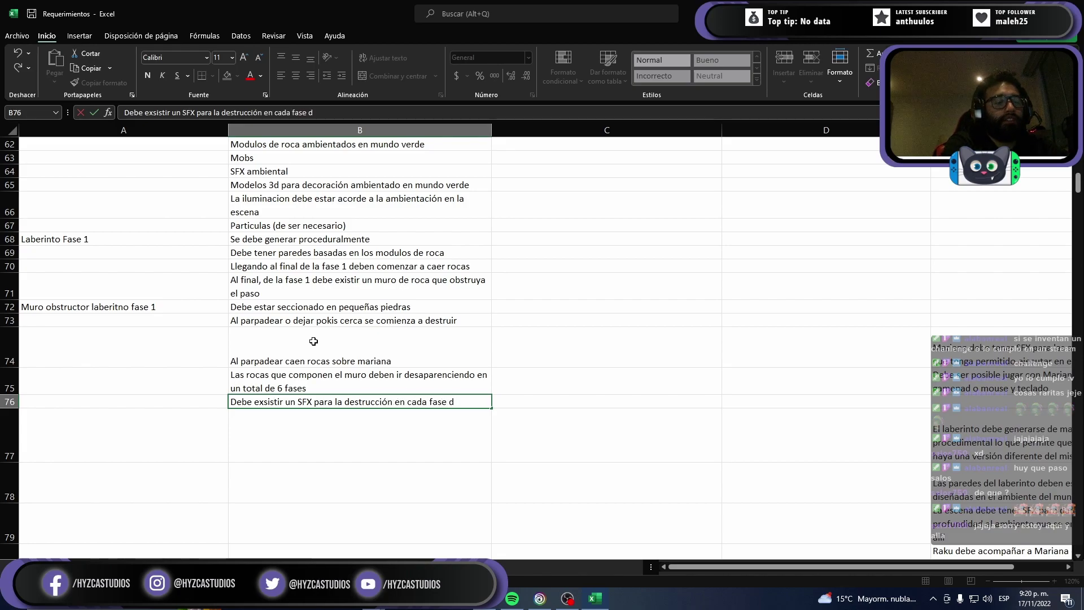
pyautogui.write('del muro')
pyautogui.press('Return')
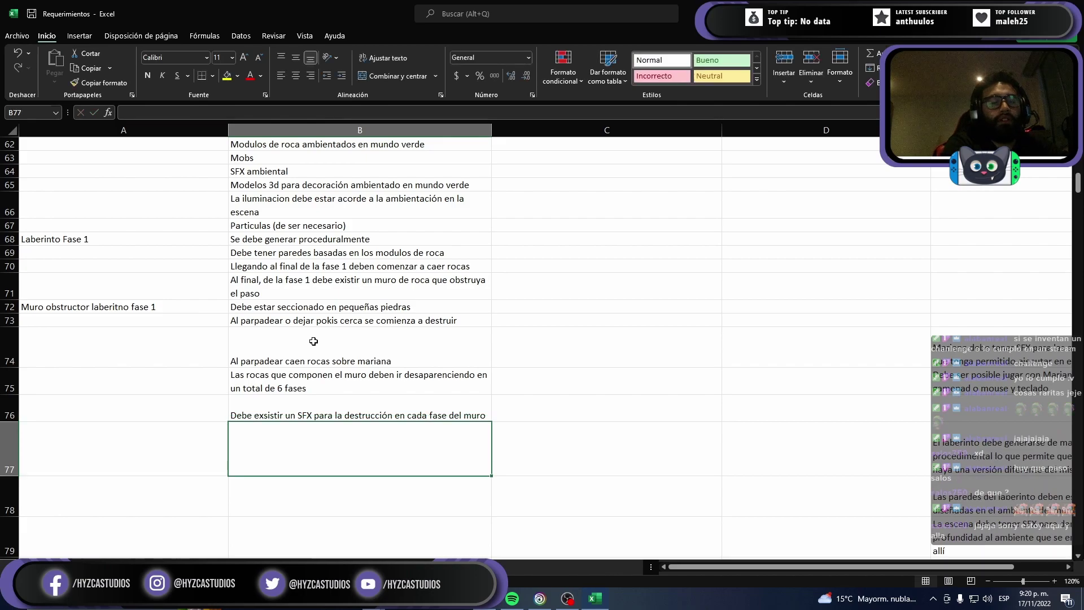
# Step: Enter in B77 the requirement for an SFX of rocks falling on Mariana
pyautogui.write('Debe ex')
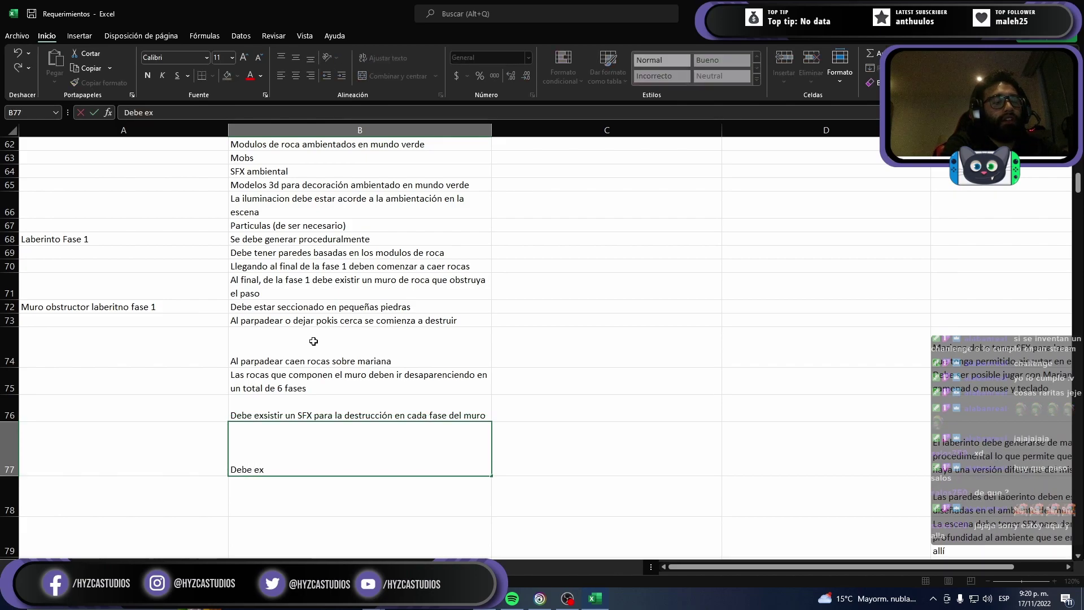
pyautogui.write('istir un ')
pyautogui.write('SFCX')
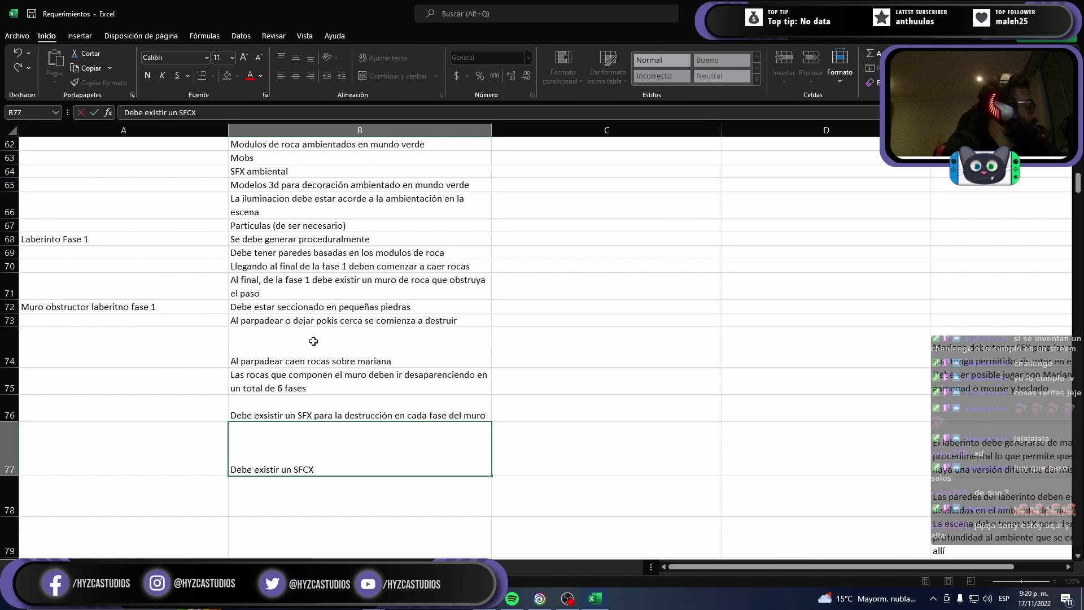
pyautogui.press('BackSpace')
pyautogui.press('BackSpace')
pyautogui.write('XC')
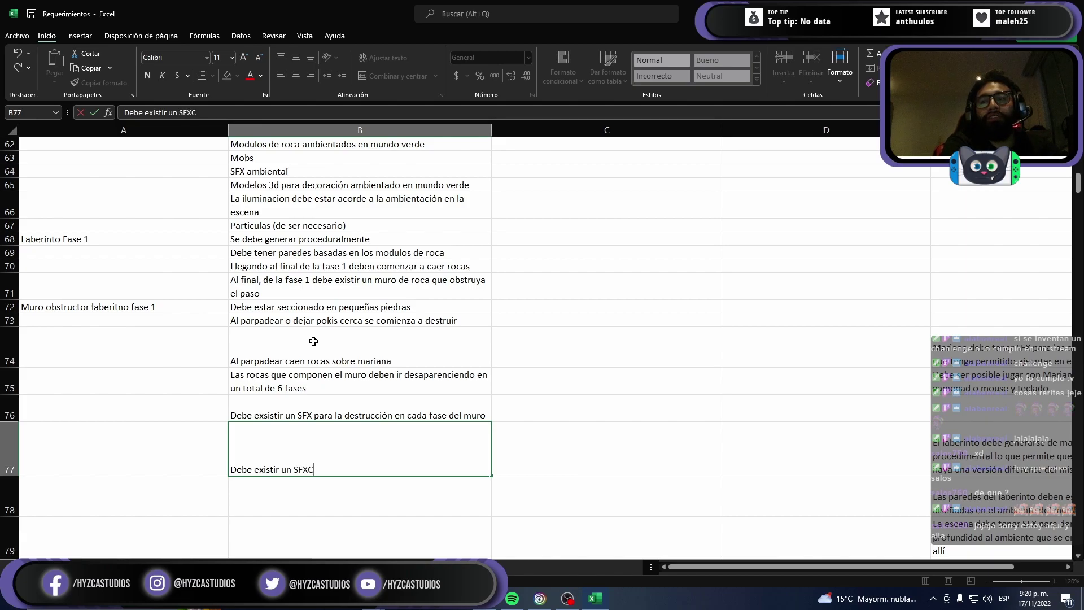
pyautogui.press('BackSpace')
pyautogui.write('d')
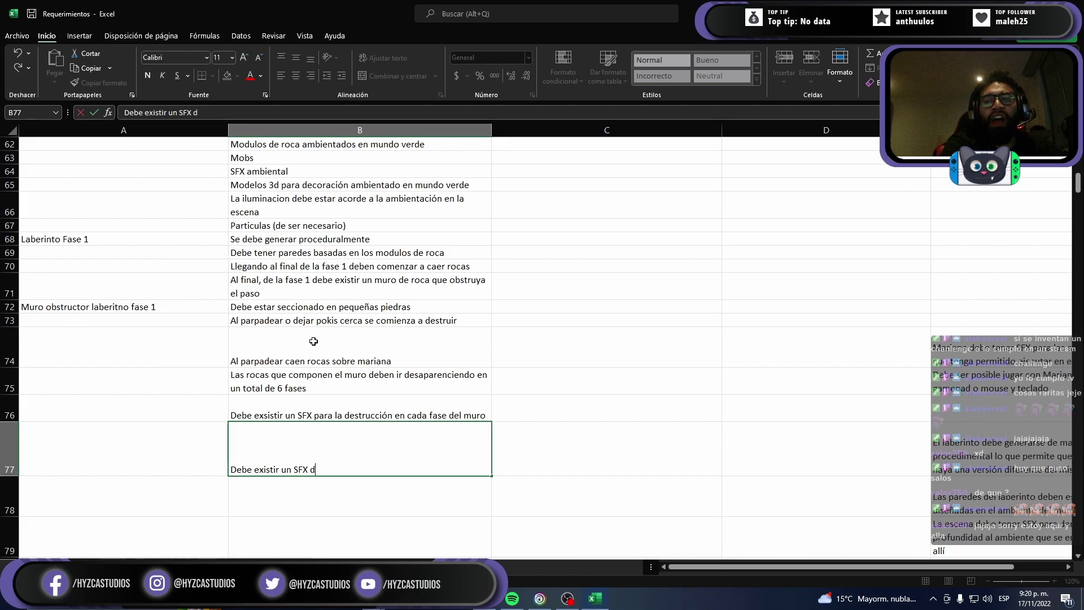
pyautogui.write('e las rocas q')
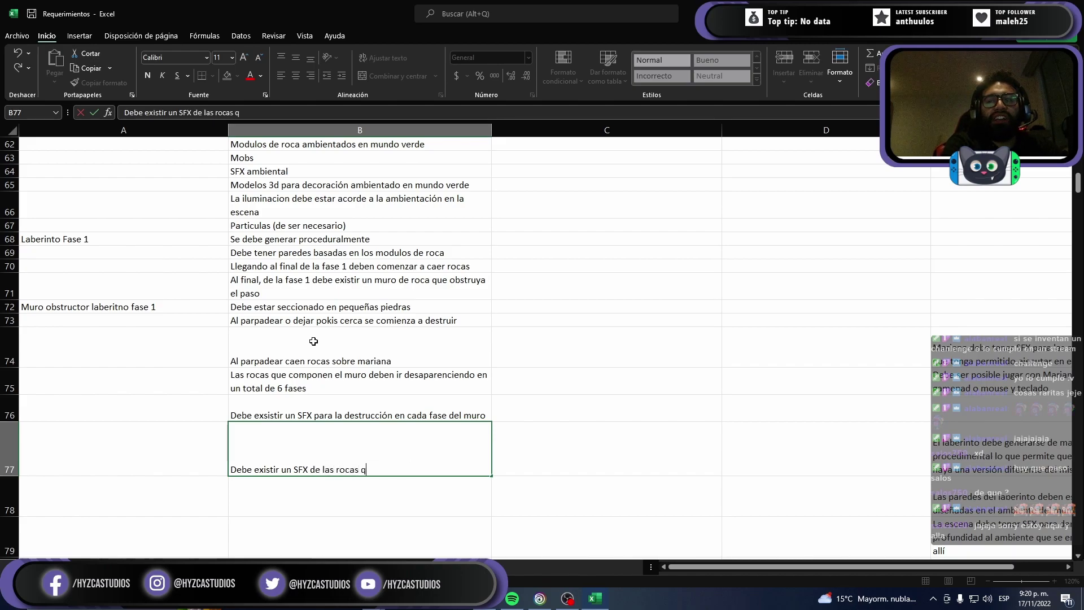
pyautogui.write('ue caen sdo')
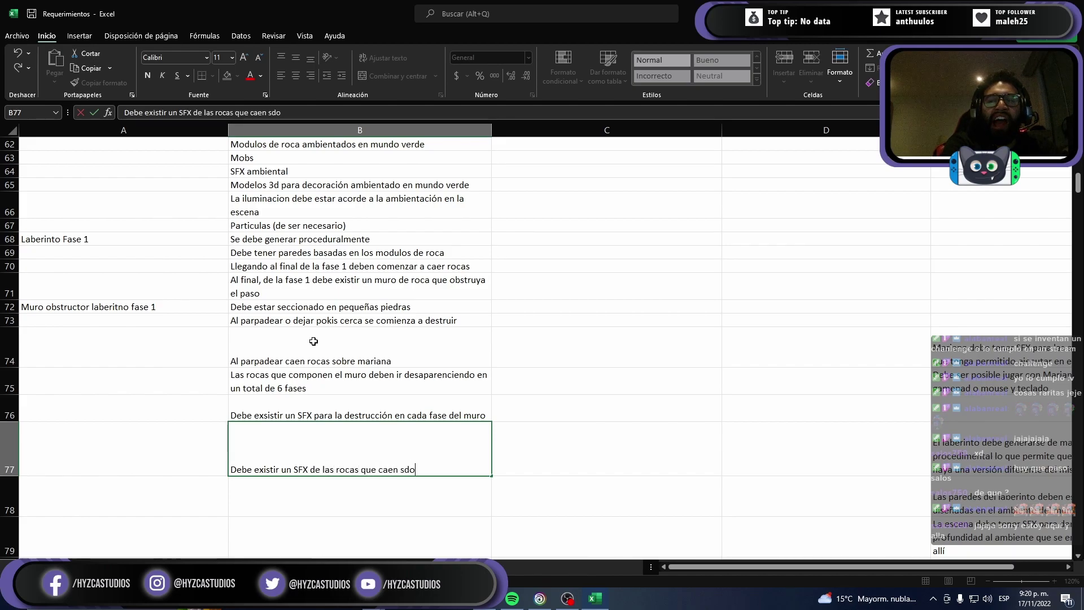
pyautogui.press('BackSpace')
pyautogui.press('BackSpace')
pyautogui.write('obre mat')
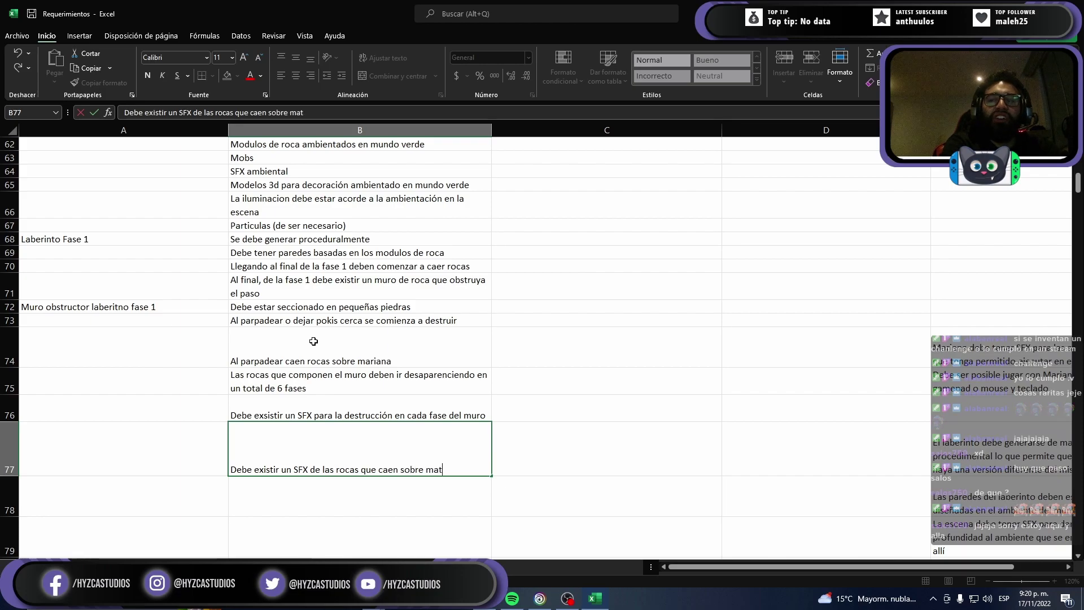
pyautogui.write('ri')
pyautogui.press('BackSpace')
pyautogui.press('BackSpace')
pyautogui.write('tr')
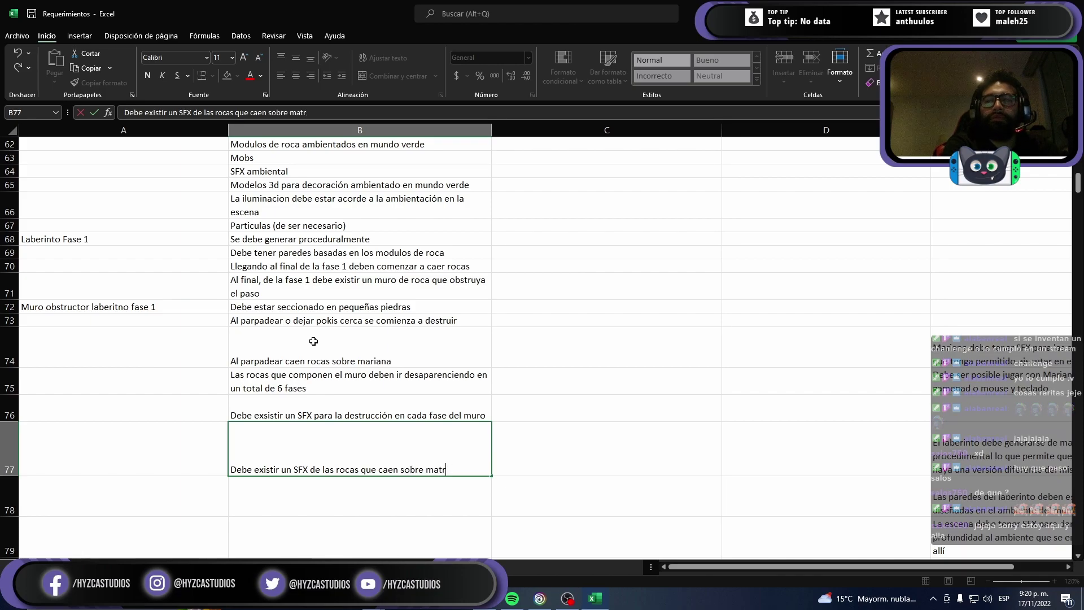
pyautogui.write('iriana')
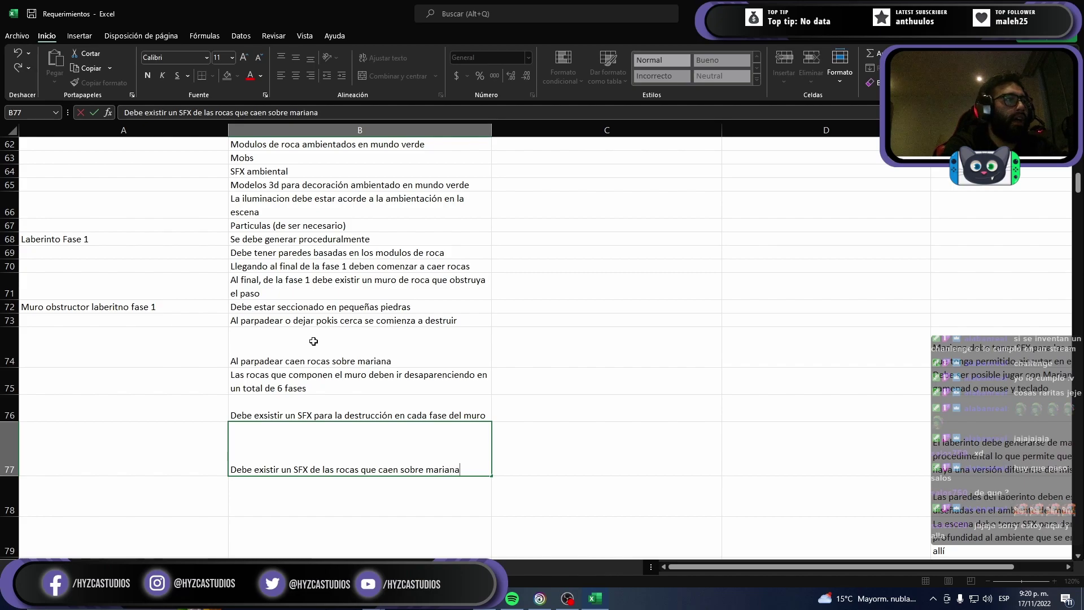
pyautogui.press('Return')
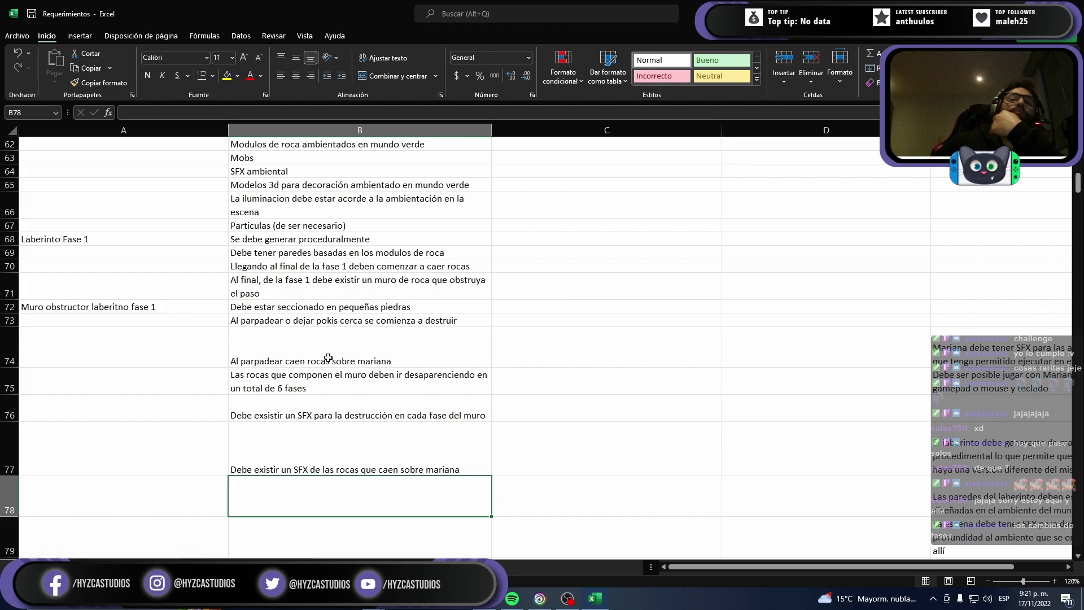
# Step: Add in B78 that destroying the wall creates a fixed respawn checkpoint after death
pyautogui.click(329, 389)
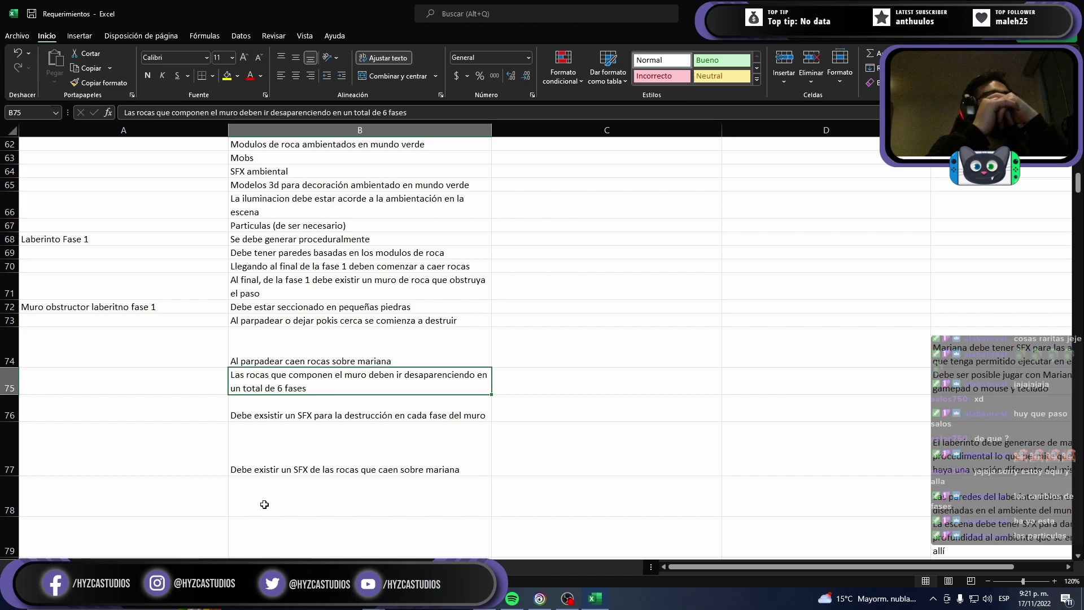
pyautogui.press('Down')
pyautogui.press('Down')
pyautogui.click(264, 504)
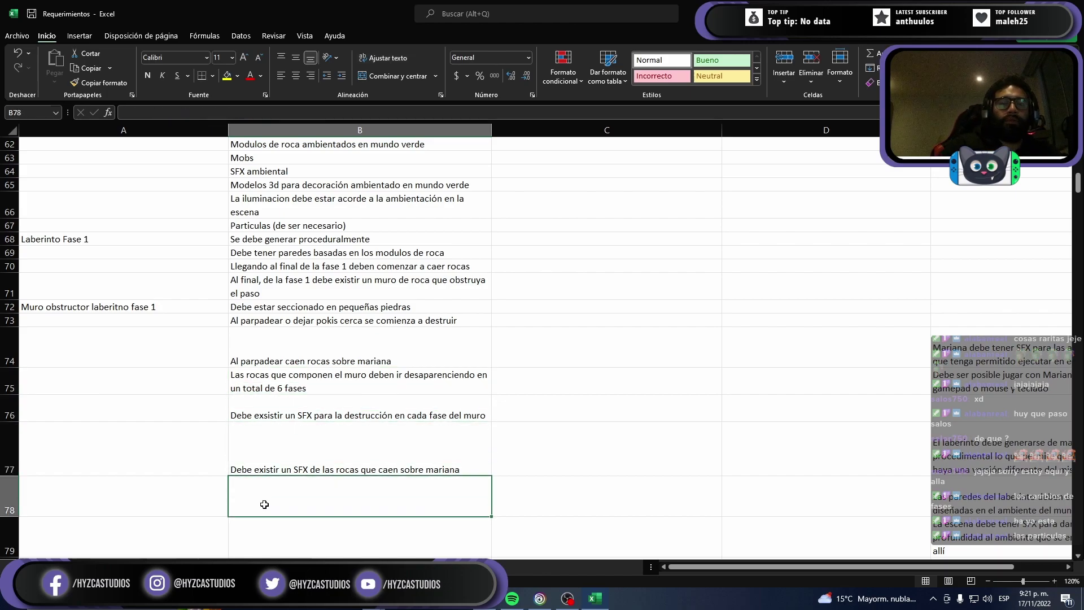
pyautogui.write('Añ de')
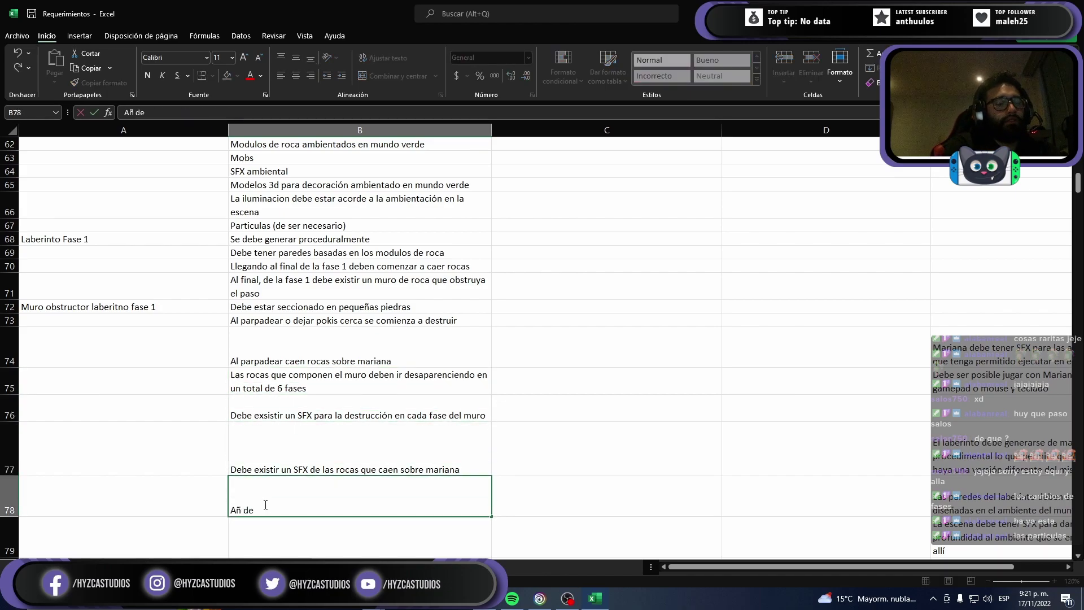
pyautogui.write('struir el muro')
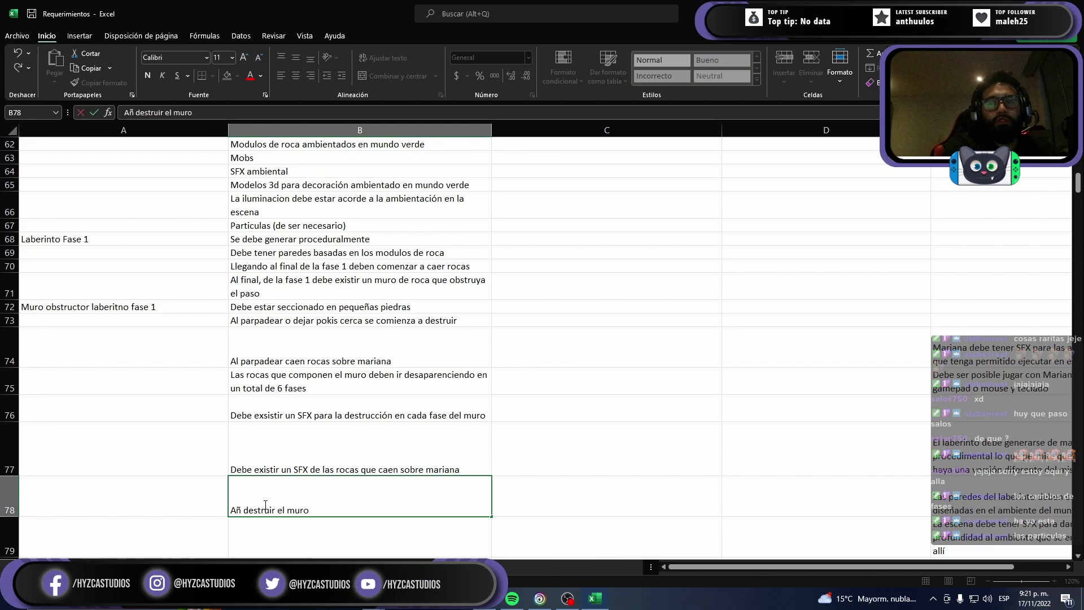
pyautogui.write('debe ge')
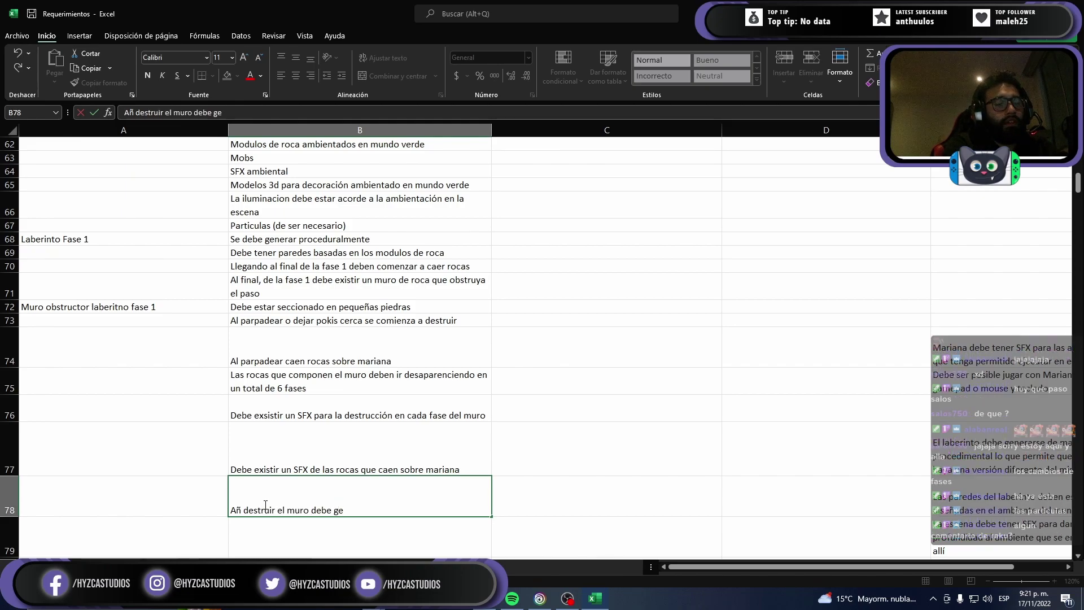
pyautogui.write('nerarse un che')
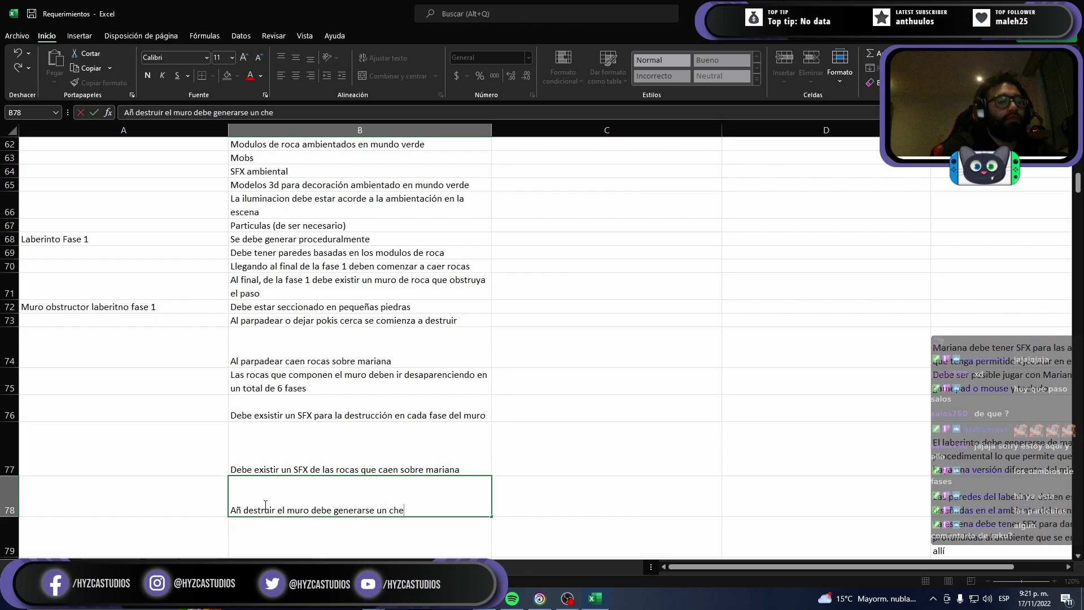
pyautogui.write('ckpoint fij')
pyautogui.write('o')
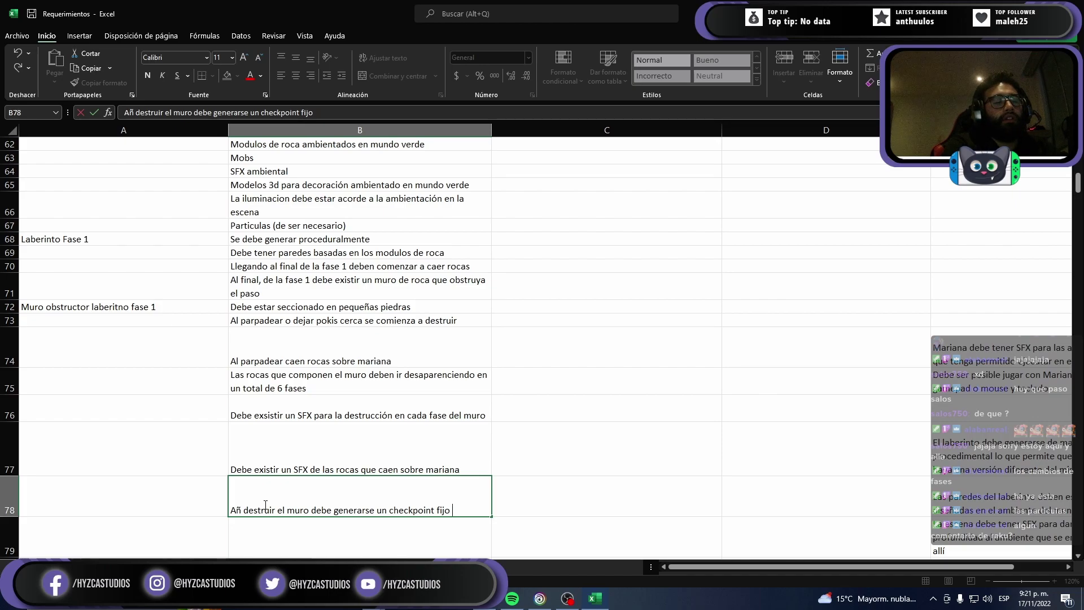
pyautogui.write('p para')
pyautogui.write('spawnear en ')
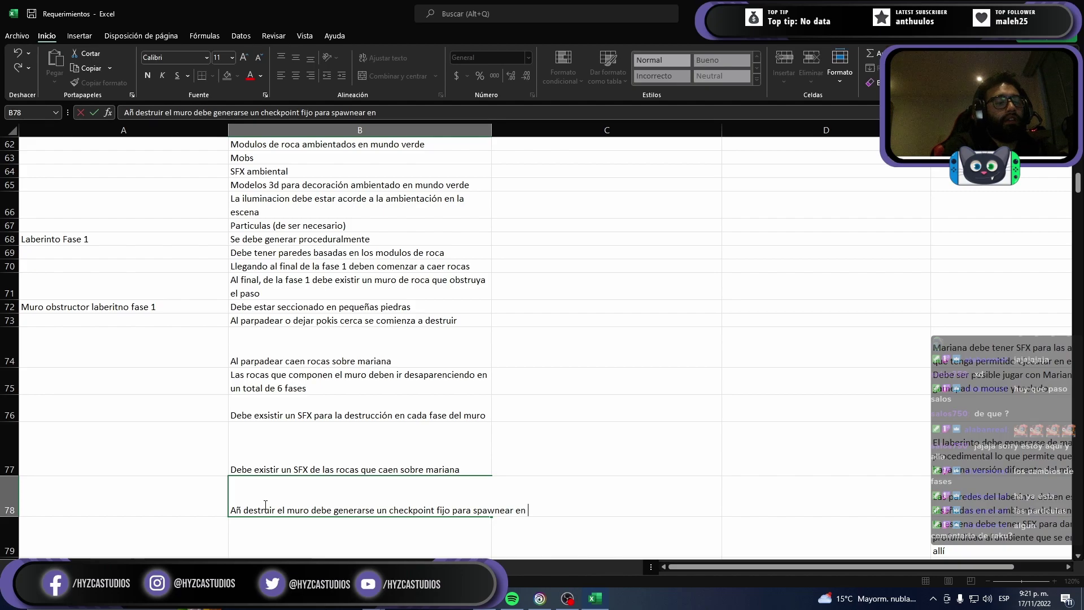
pyautogui.write('caso de muert')
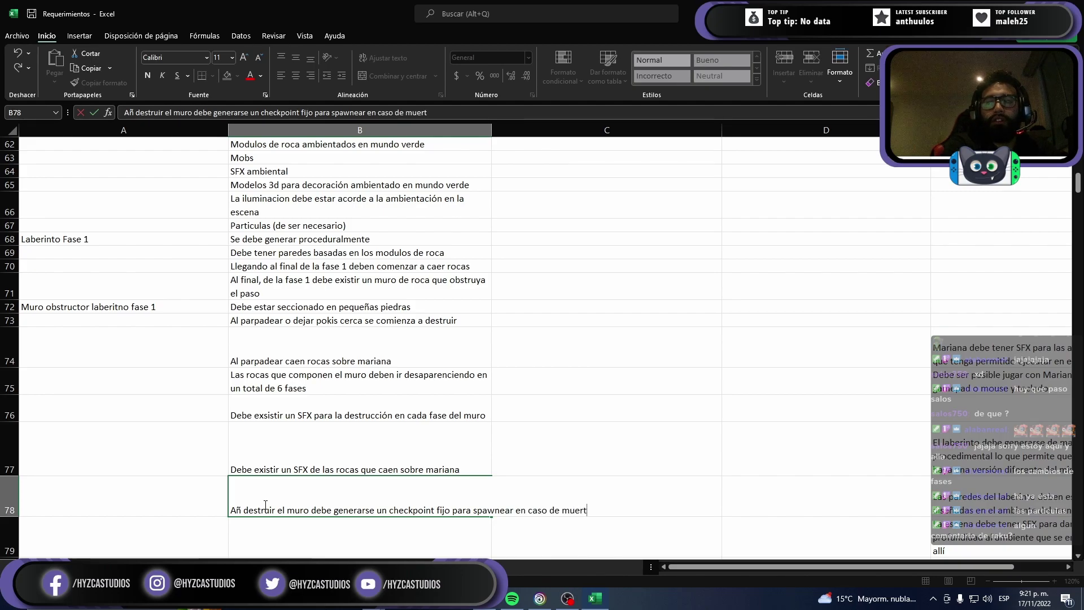
pyautogui.write('e')
pyautogui.press('Return')
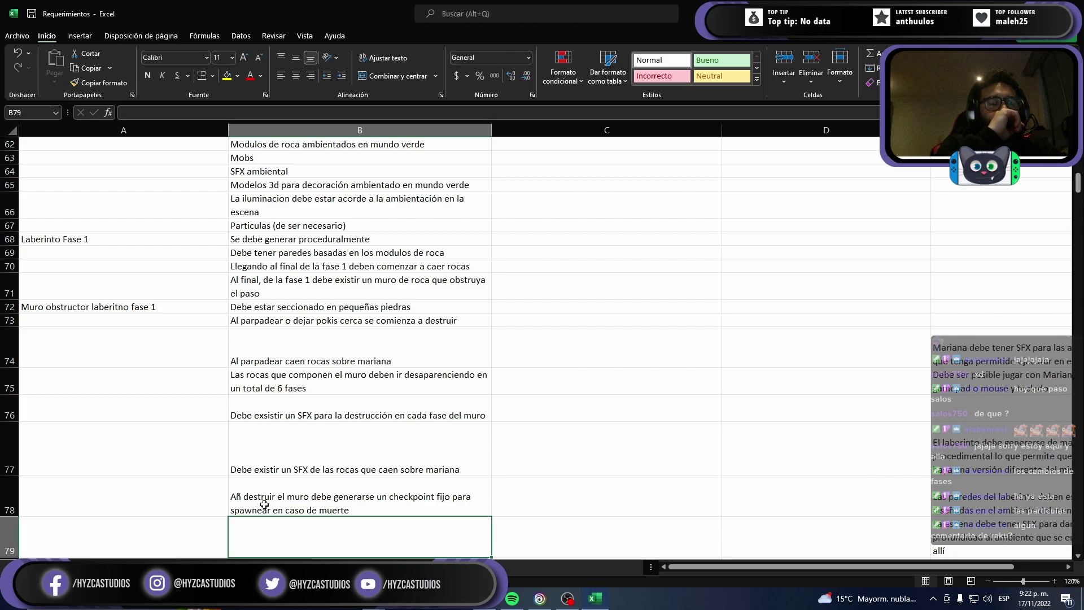
# Step: Enter 'En caso de no saber que hacer después de 60 segundos Raku da una pista' in B79
pyautogui.scroll(-1, 283, 426)
pyautogui.scroll(-1, 287, 419)
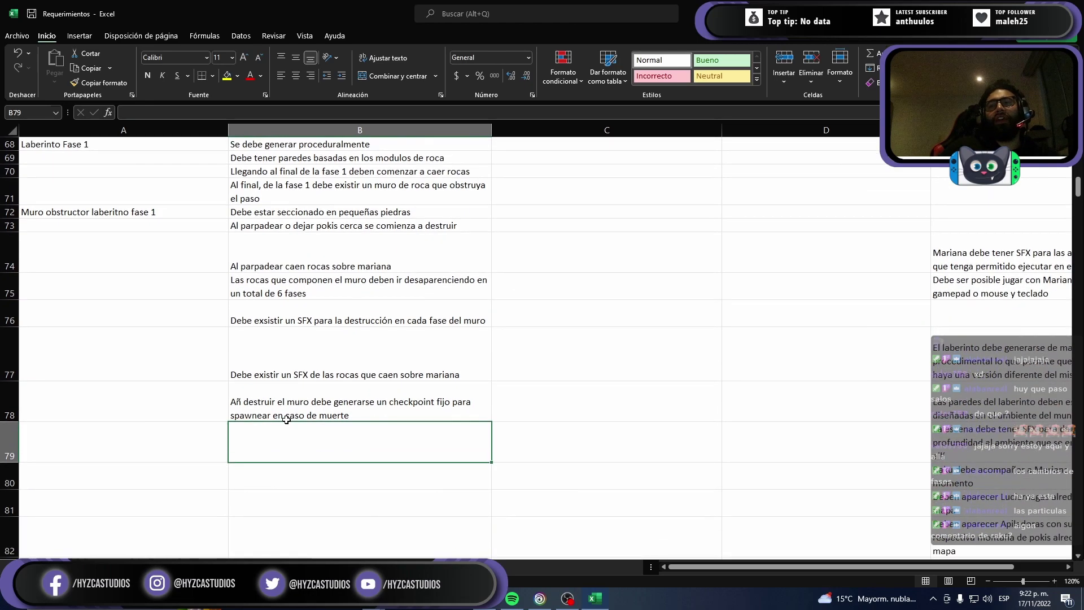
pyautogui.scroll(-1, 286, 419)
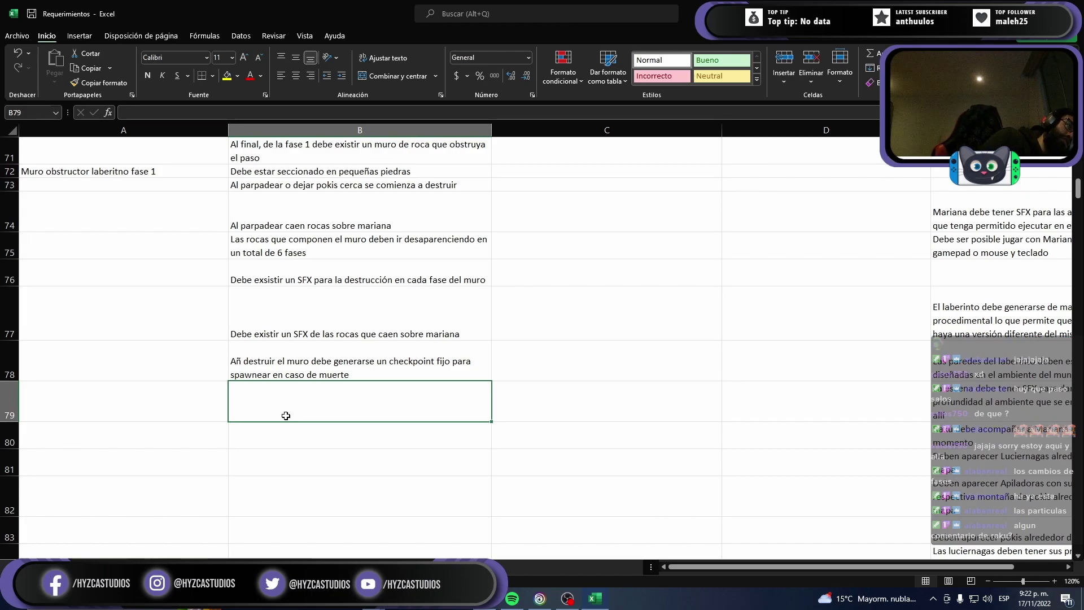
pyautogui.write('En')
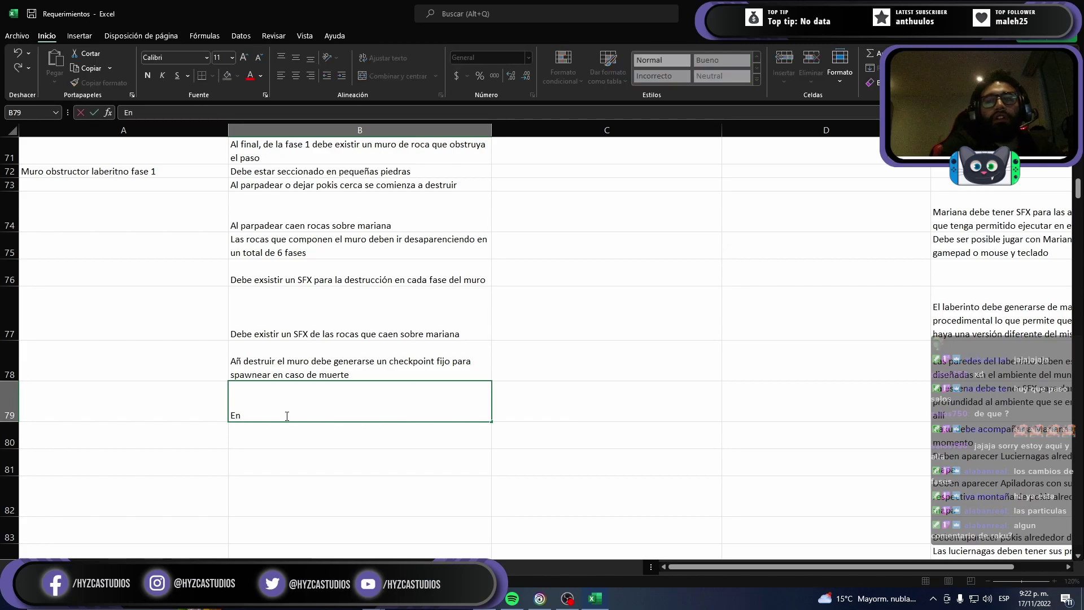
pyautogui.write(' caso de no sa')
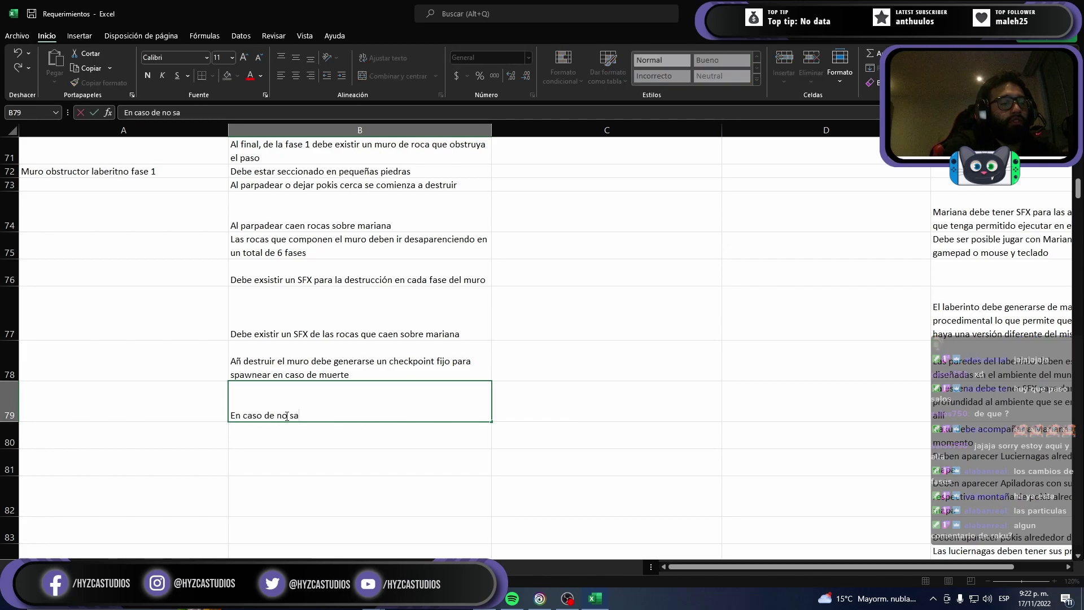
pyautogui.write('ber que hacer ')
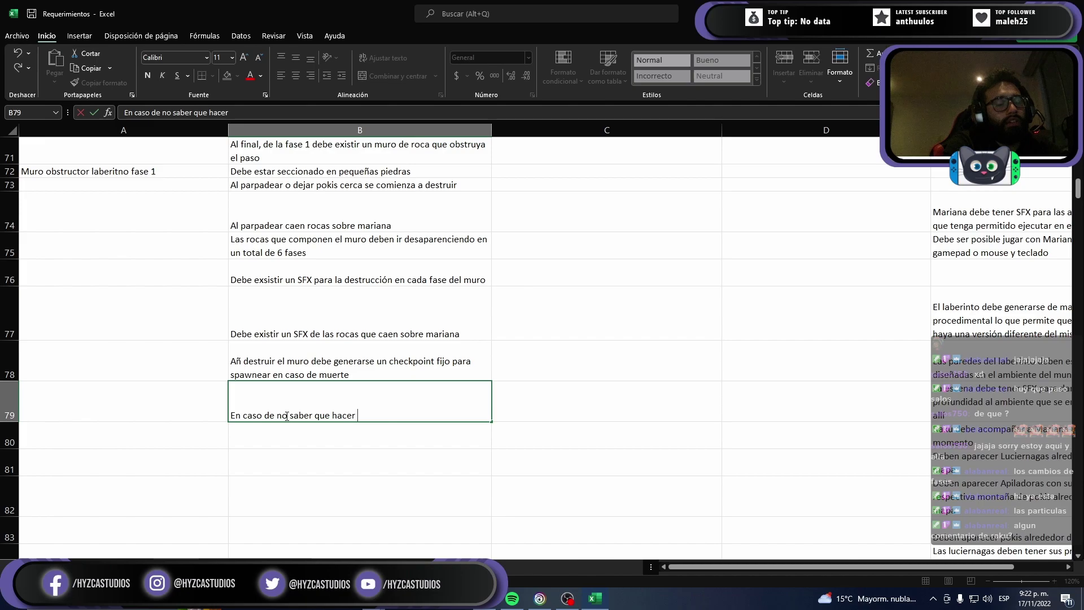
pyautogui.write('después de ')
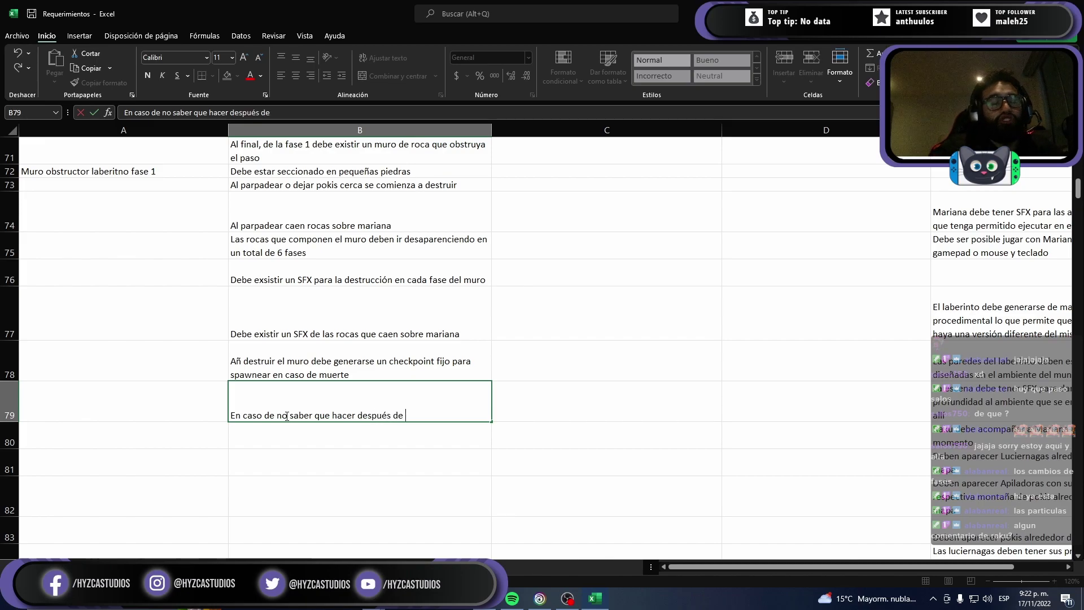
pyautogui.write('60 seg')
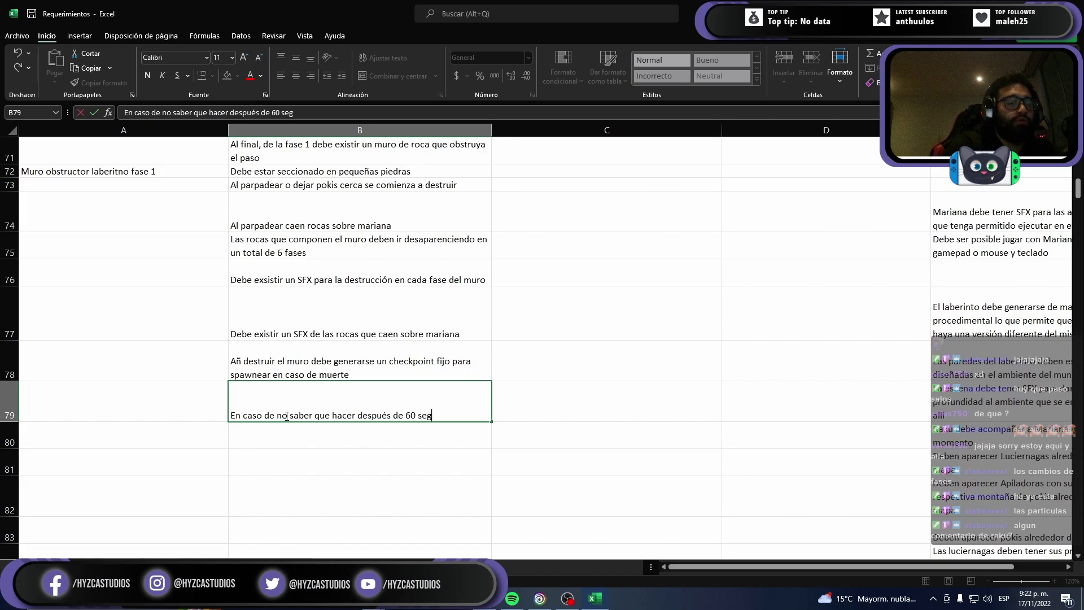
pyautogui.write('undos R')
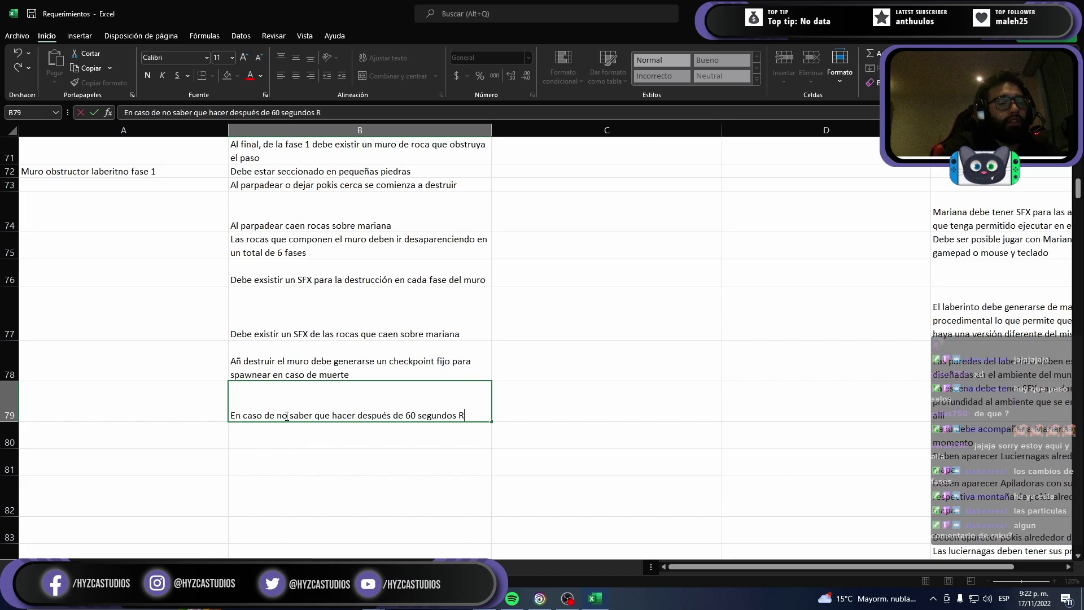
pyautogui.write('aku ')
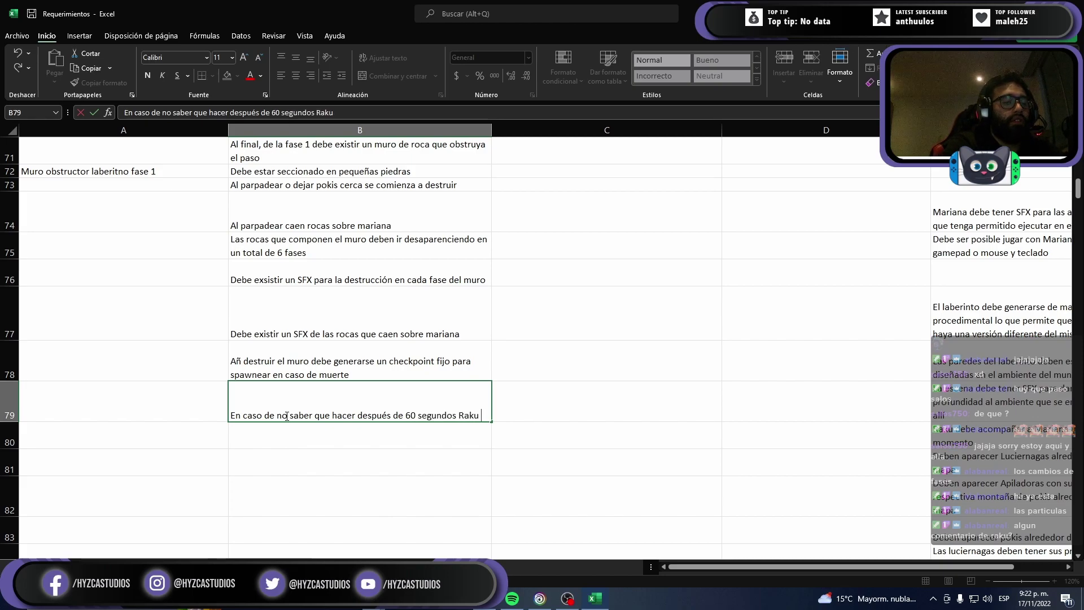
pyautogui.write('da una pista')
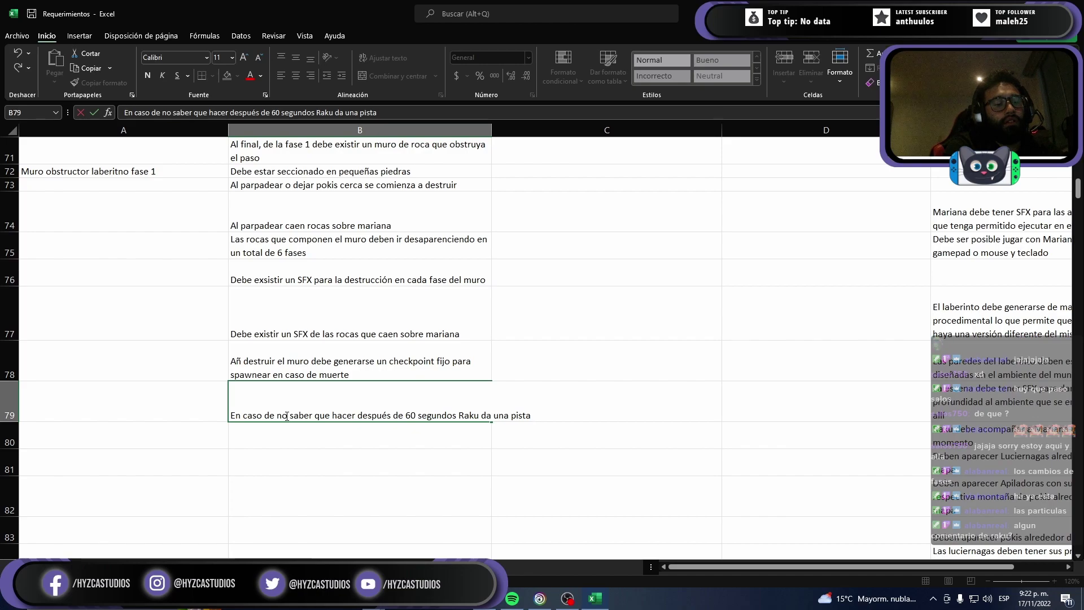
pyautogui.press('Return')
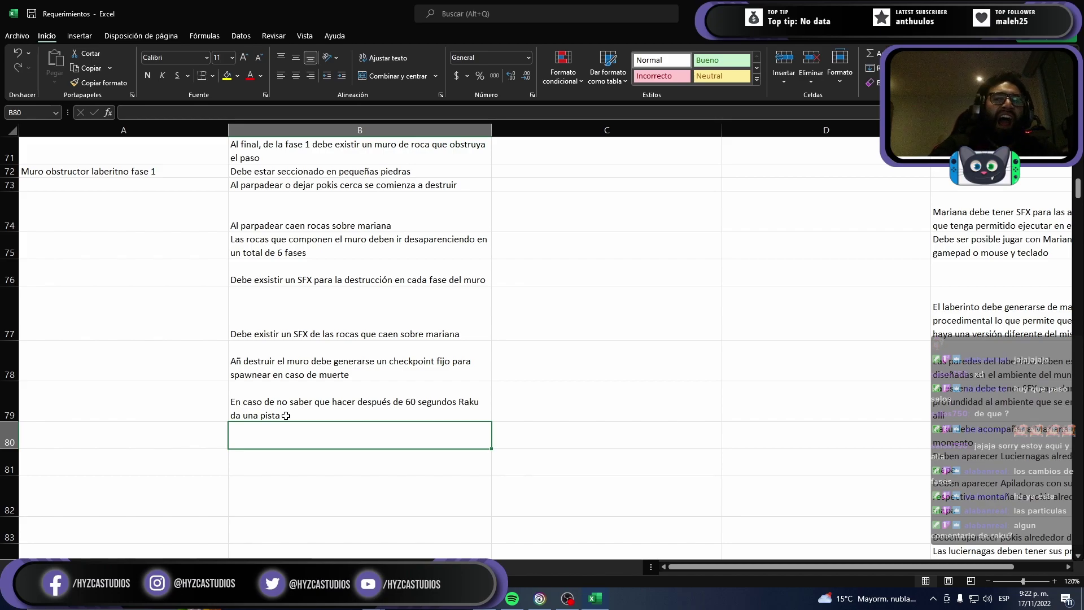
# Step: Append 'cada 30 segundos' to the B79 hint requirement
pyautogui.click(287, 416)
pyautogui.hotkey('ctrl', 'c')
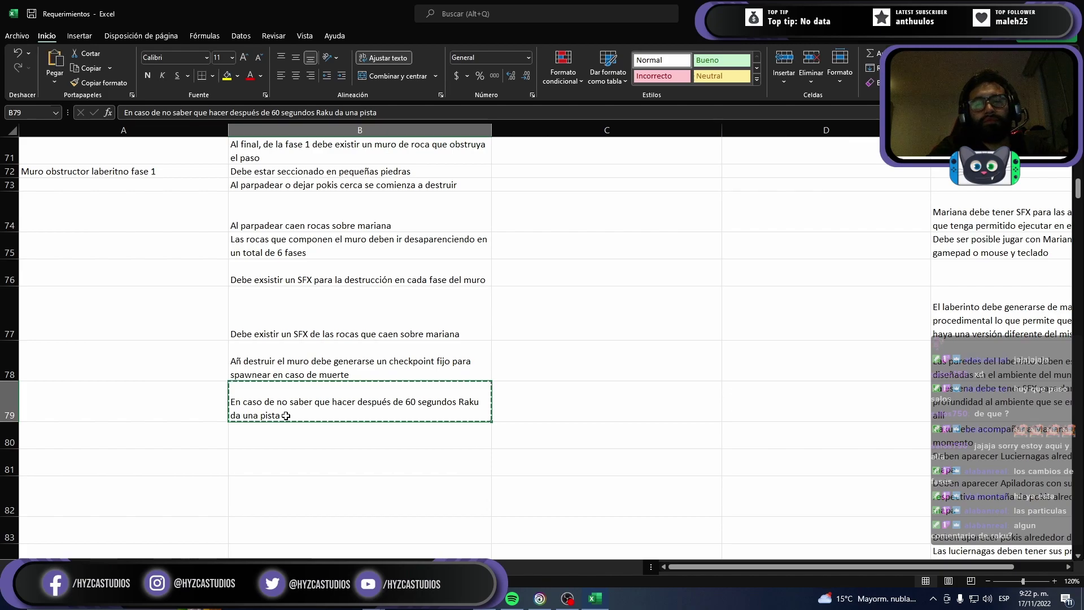
pyautogui.press('Escape')
pyautogui.doubleClick(286, 416)
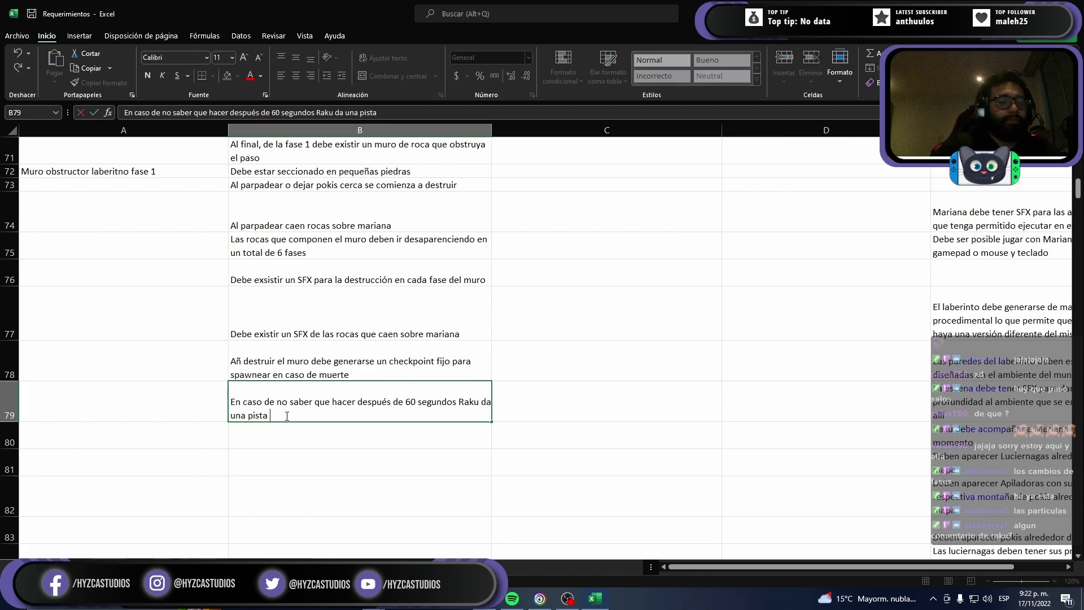
pyautogui.write('cada ')
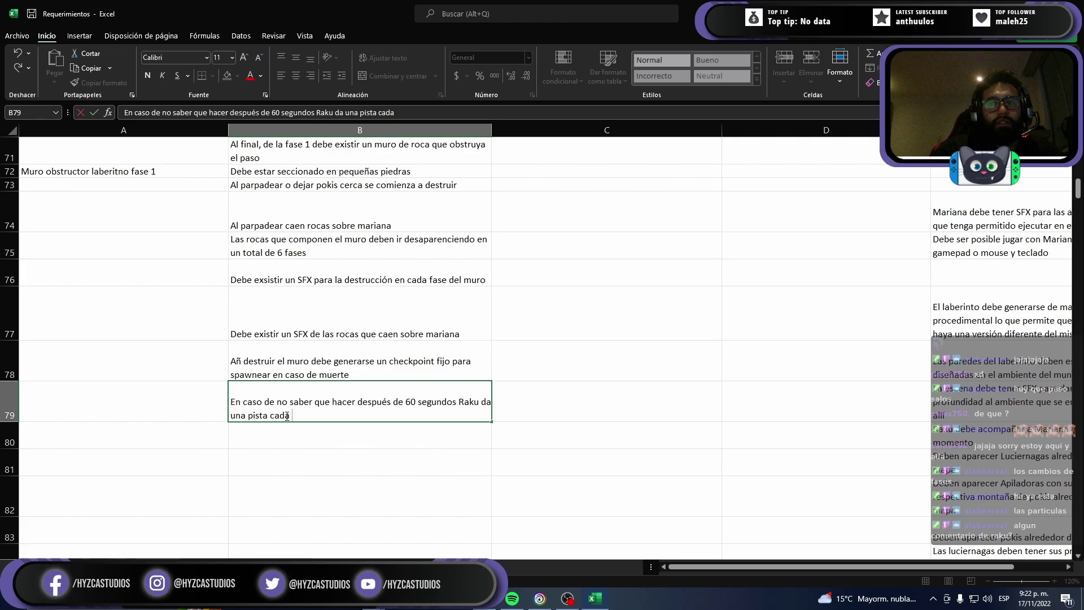
pyautogui.write('30')
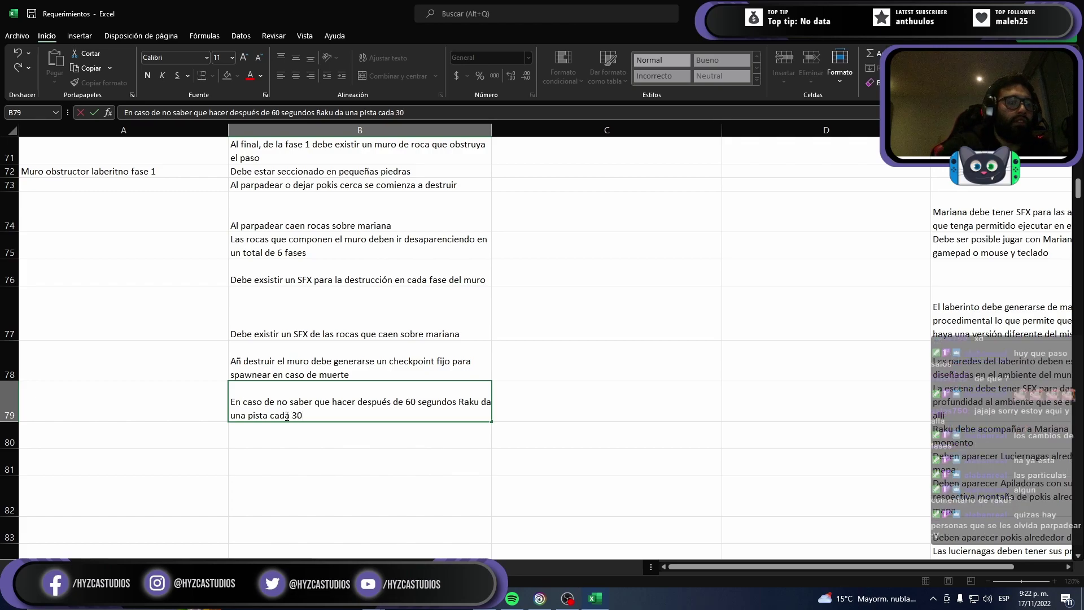
pyautogui.write(' segundo')
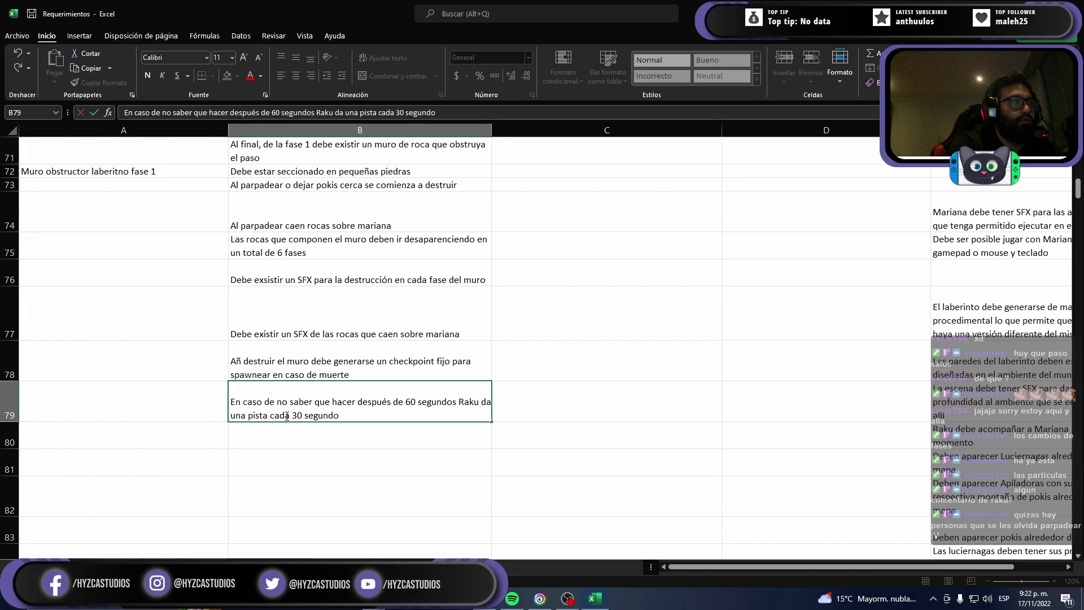
pyautogui.write('s')
pyautogui.press('Return')
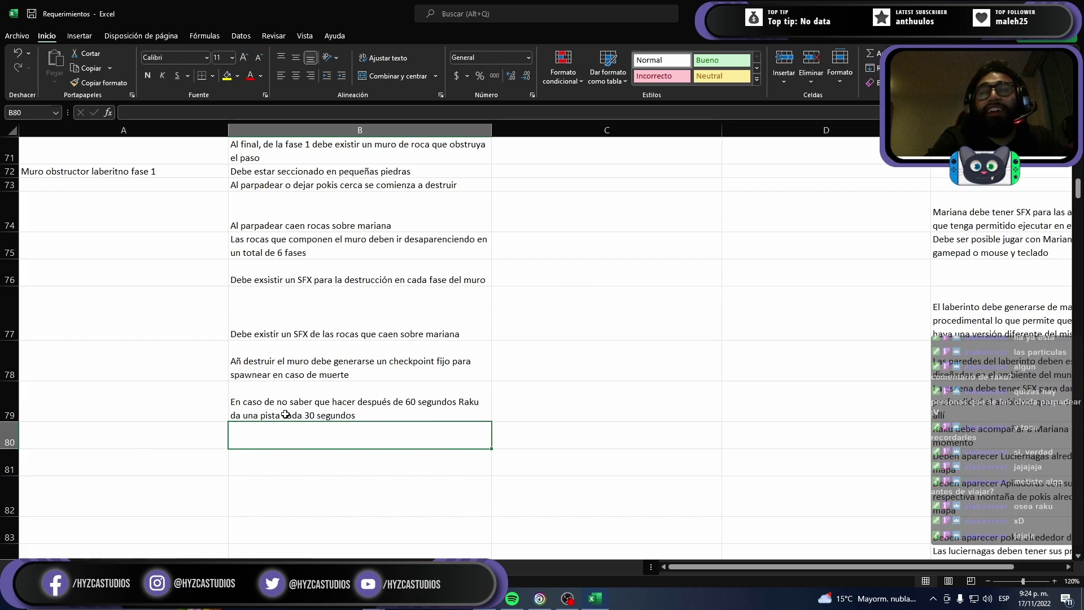
# Step: Label A80 'Mobs' and list Luciernagas and Apiladoras in B80 and B81
pyautogui.press('Left')
pyautogui.write('Mo')
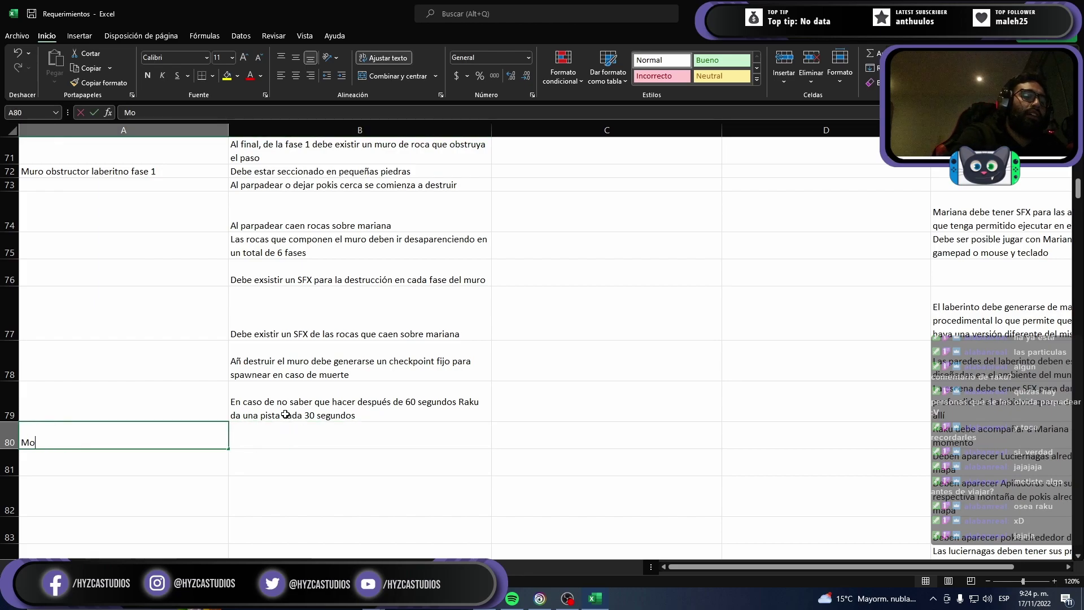
pyautogui.write('bs')
pyautogui.press('Tab')
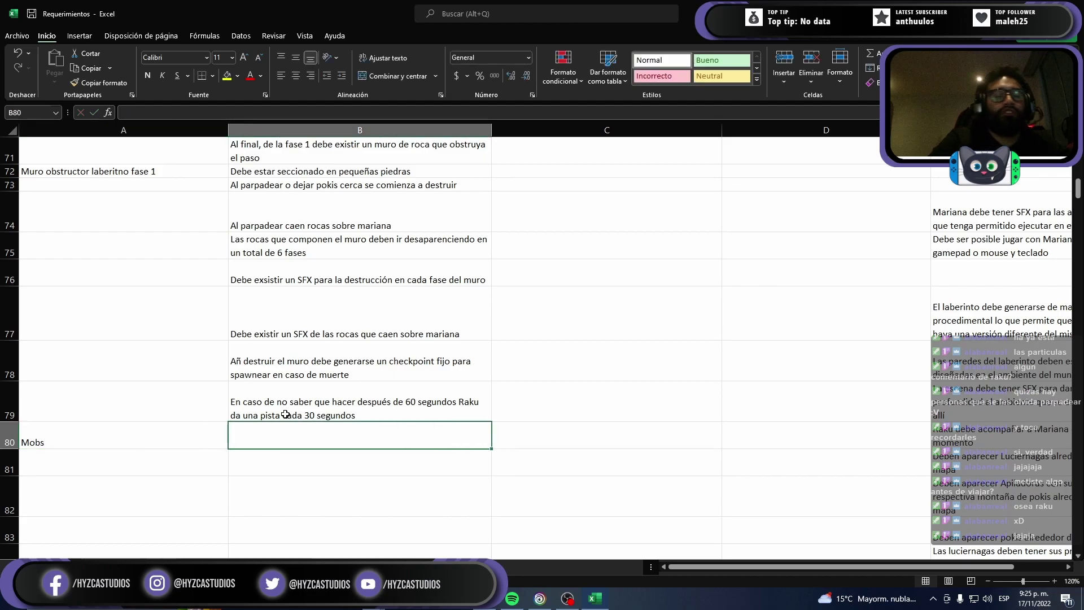
pyautogui.write('Lu')
pyautogui.write('ie')
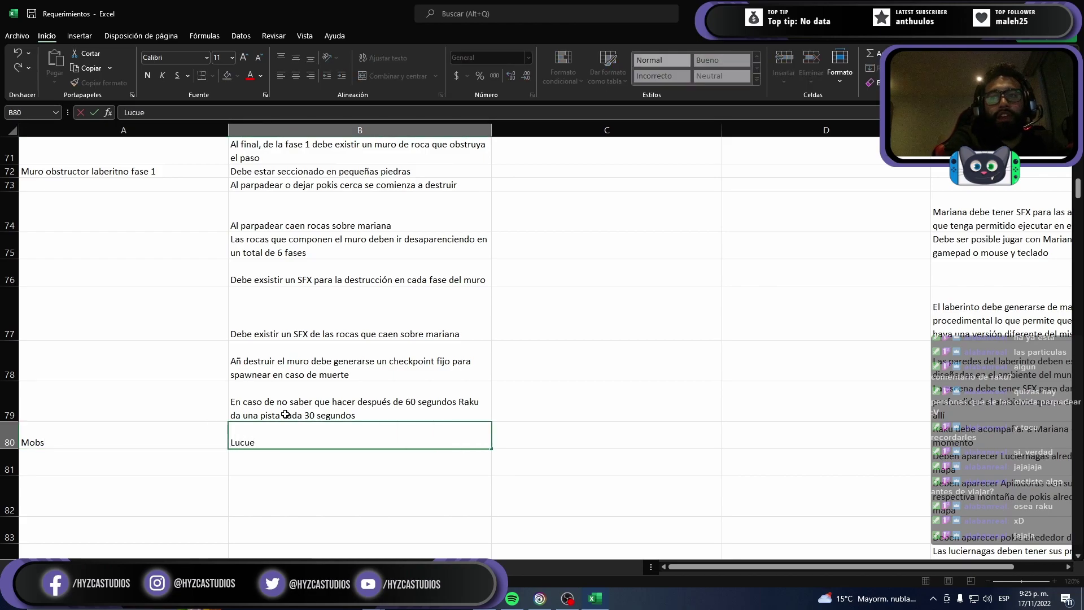
pyautogui.press('BackSpace')
pyautogui.press('BackSpace')
pyautogui.write('iernagas')
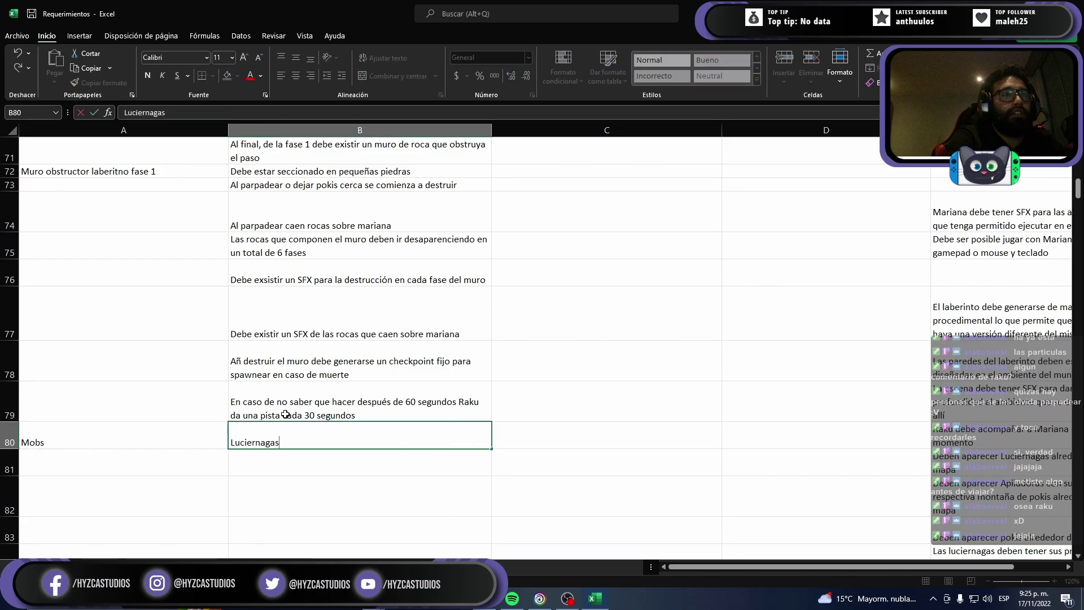
pyautogui.press('Return')
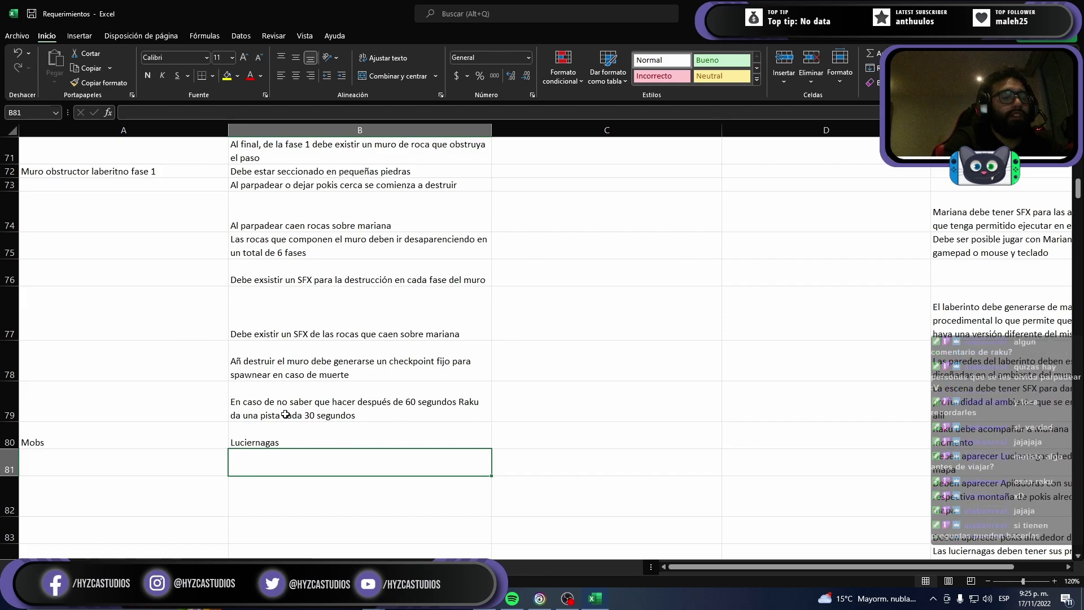
pyautogui.write('Apilador')
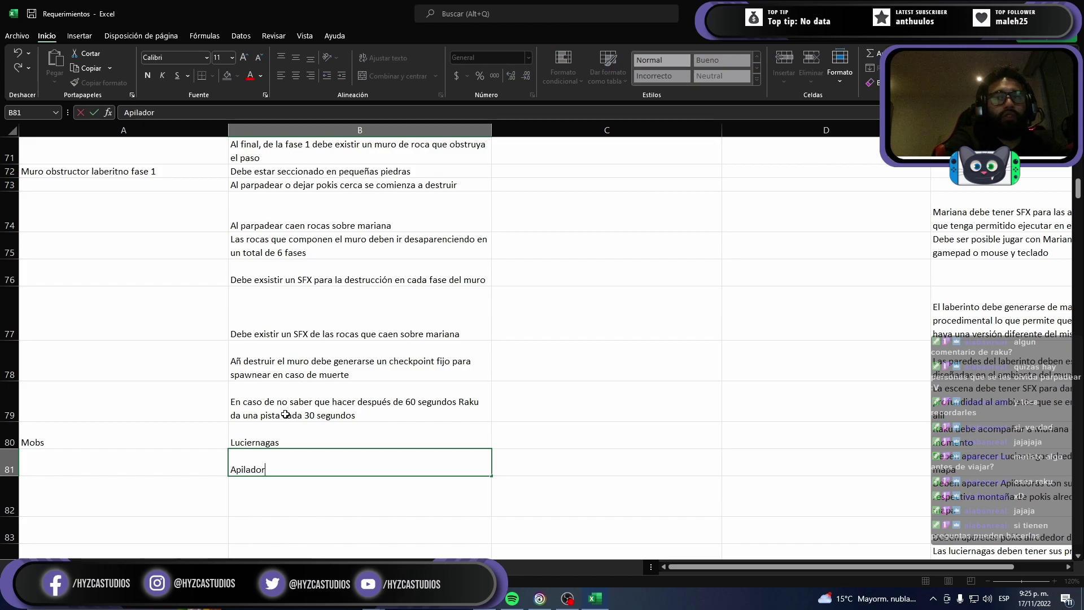
pyautogui.write('as')
pyautogui.press('Return')
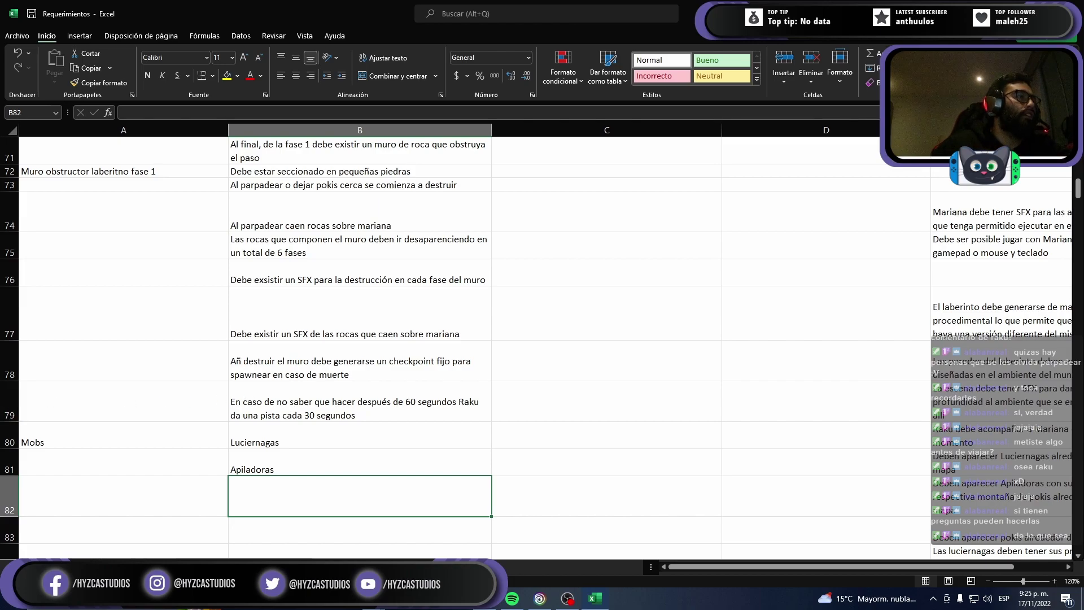
# Step: Add Gargón in B82 beneath Apiladoras
pyautogui.hotkey('alt', 'Tab')
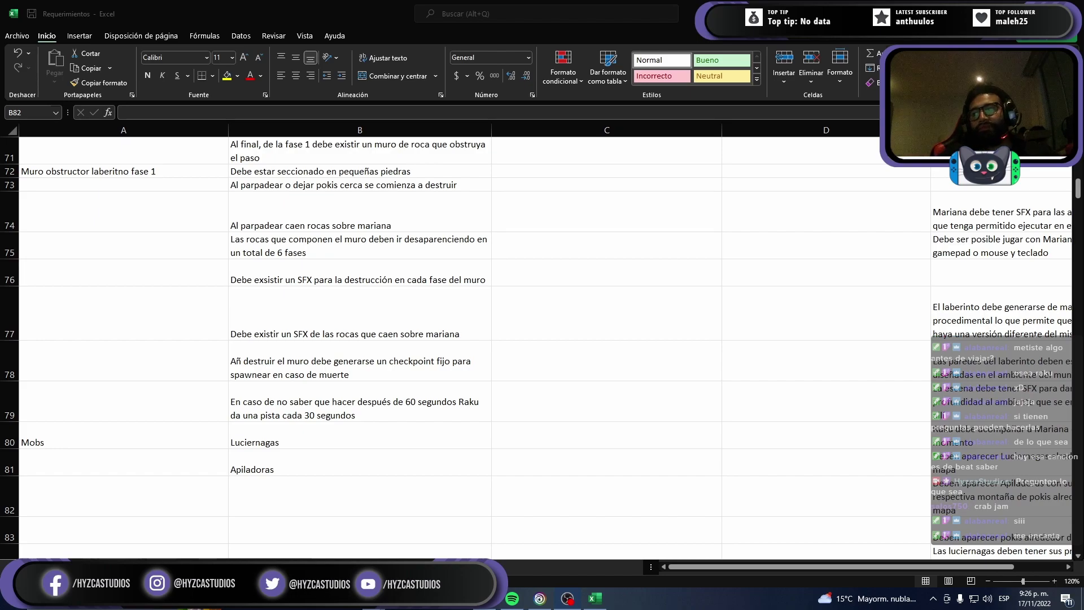
pyautogui.click(263, 500)
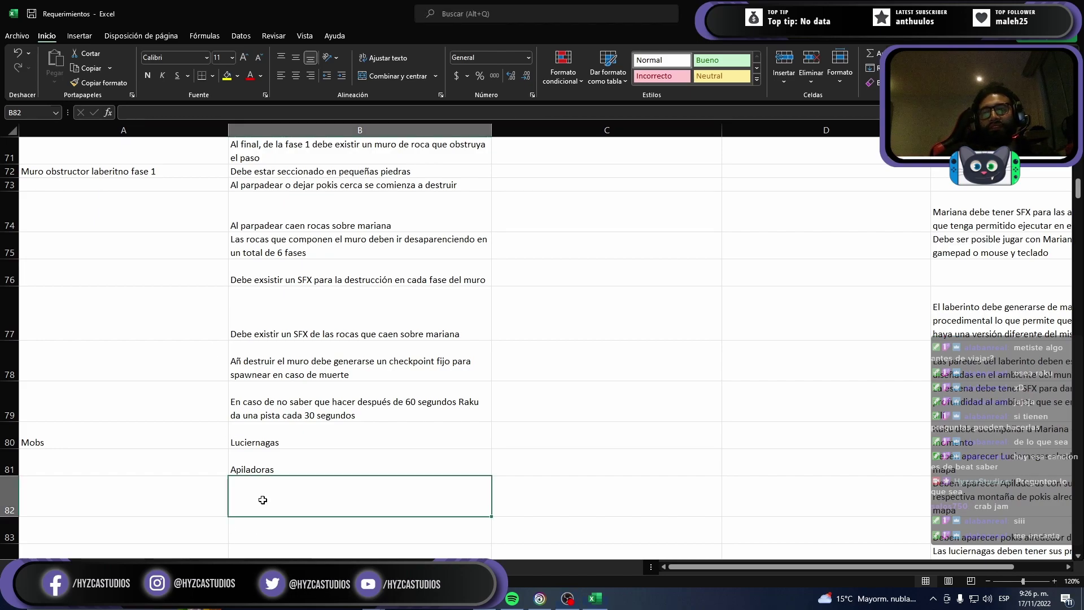
pyautogui.scroll(-1, 233, 411)
pyautogui.click(184, 435)
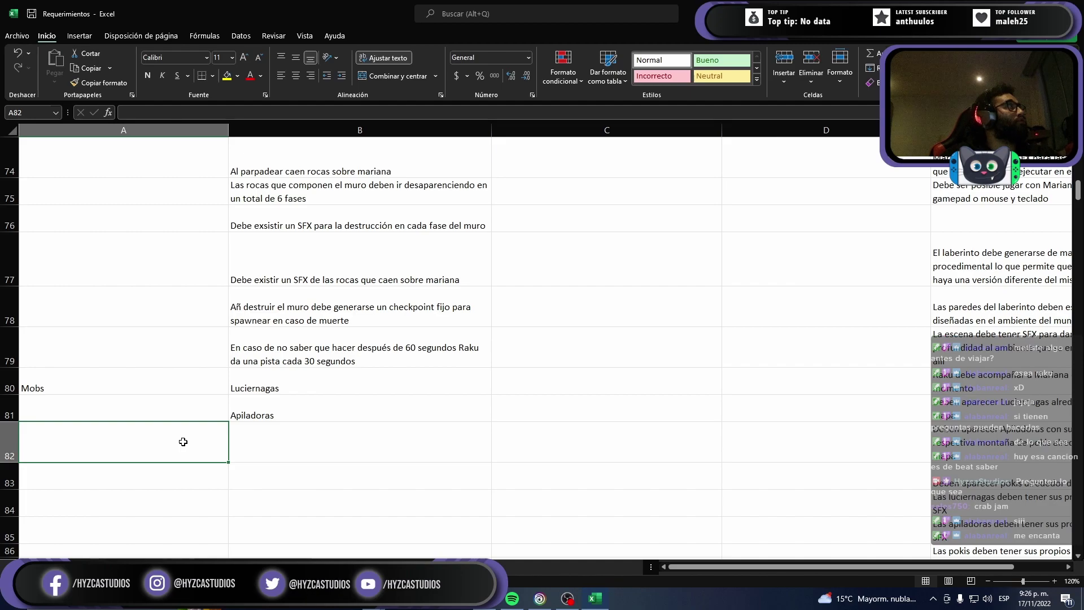
pyautogui.press('Tab')
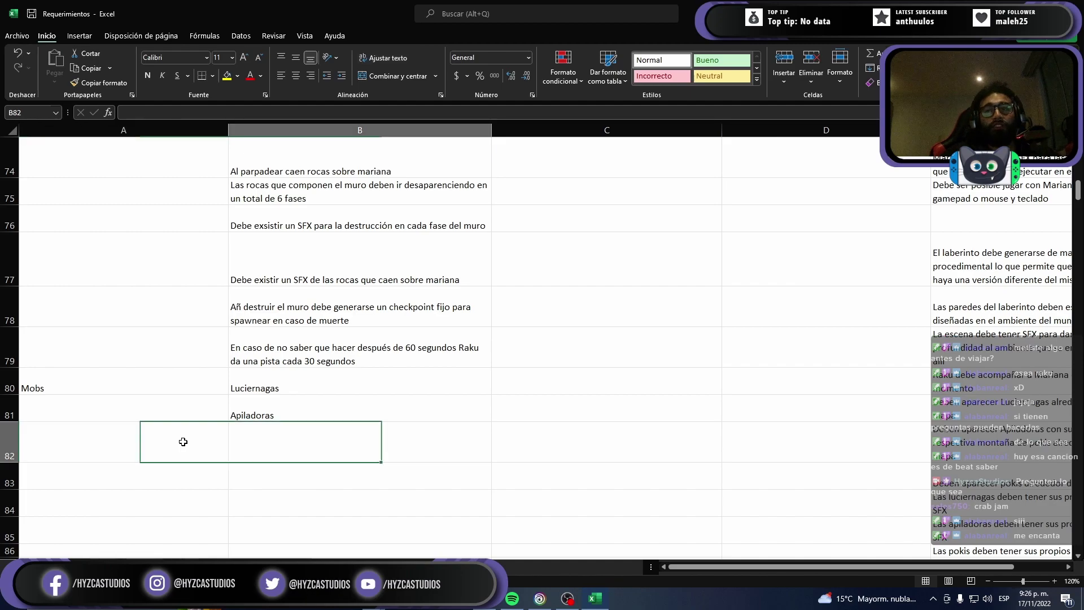
pyautogui.write('G')
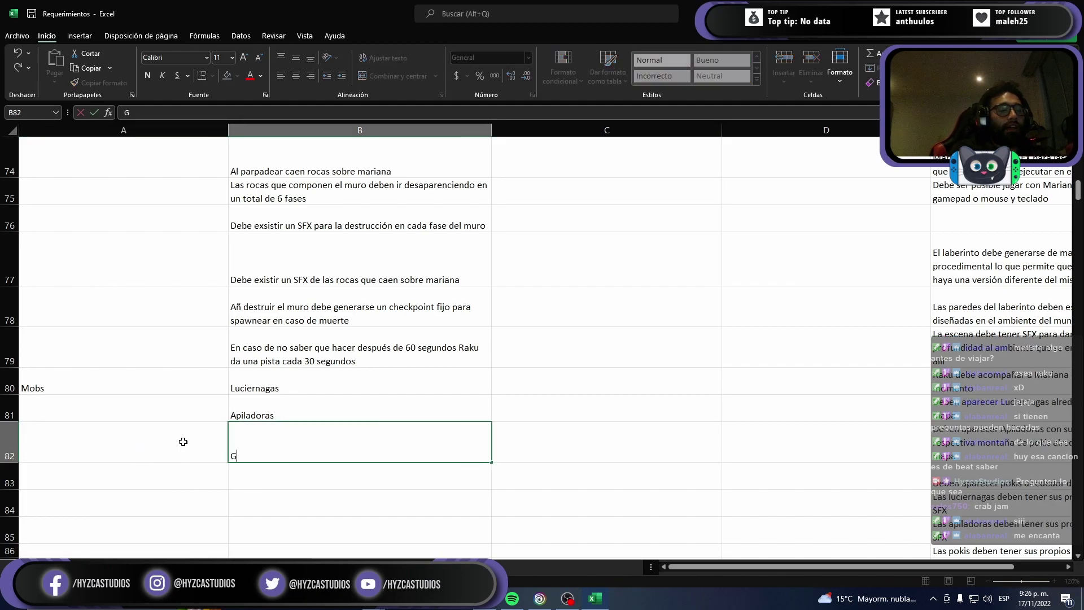
pyautogui.write('argónm')
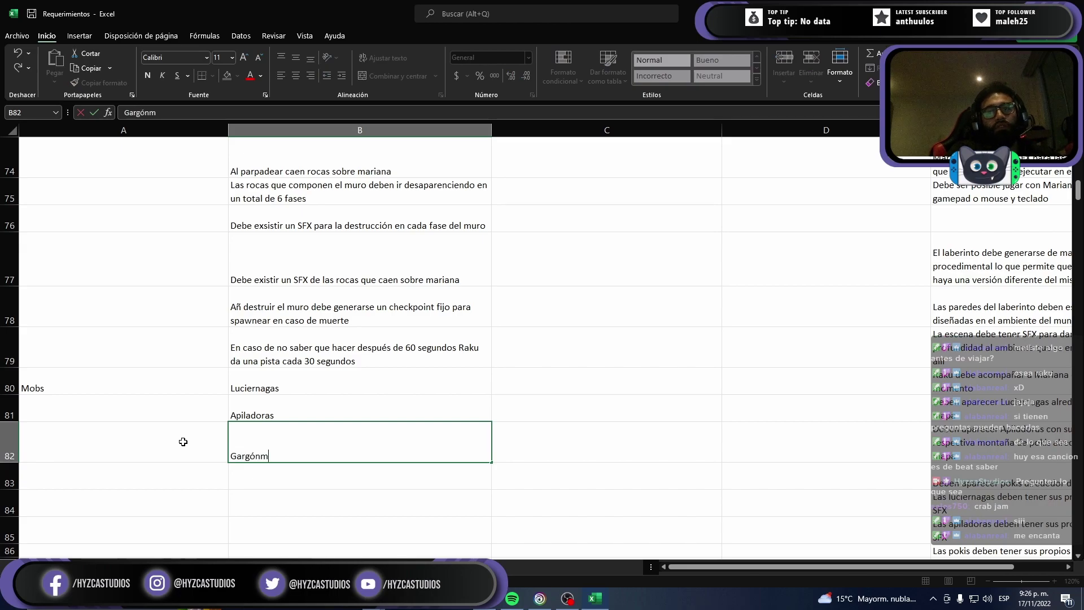
pyautogui.press('BackSpace')
pyautogui.press('Return')
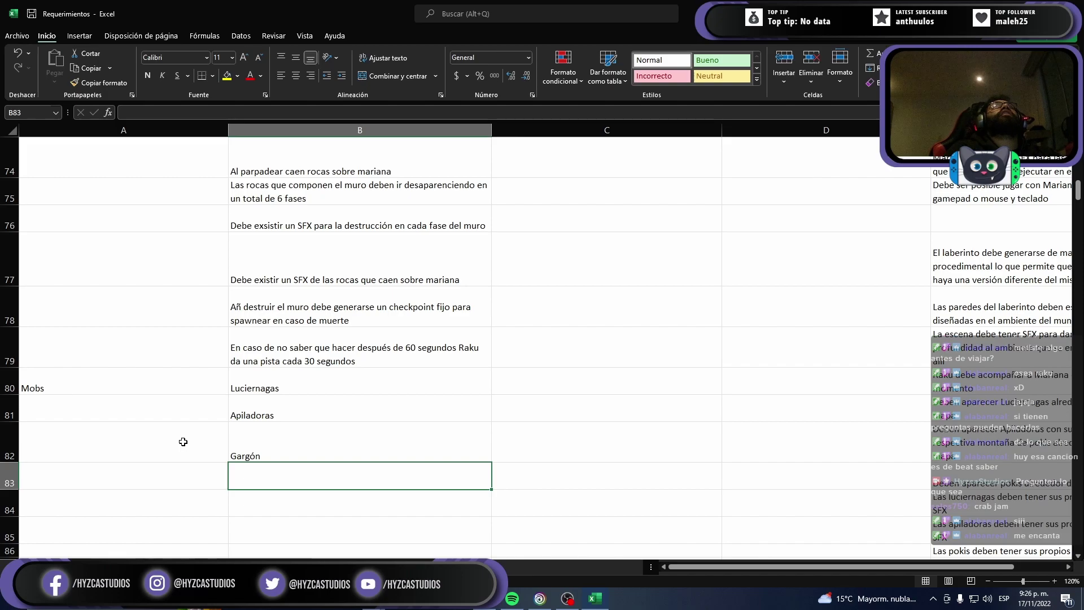
# Step: Label A83 'Luciernagas' to start the firefly block
pyautogui.press('Left')
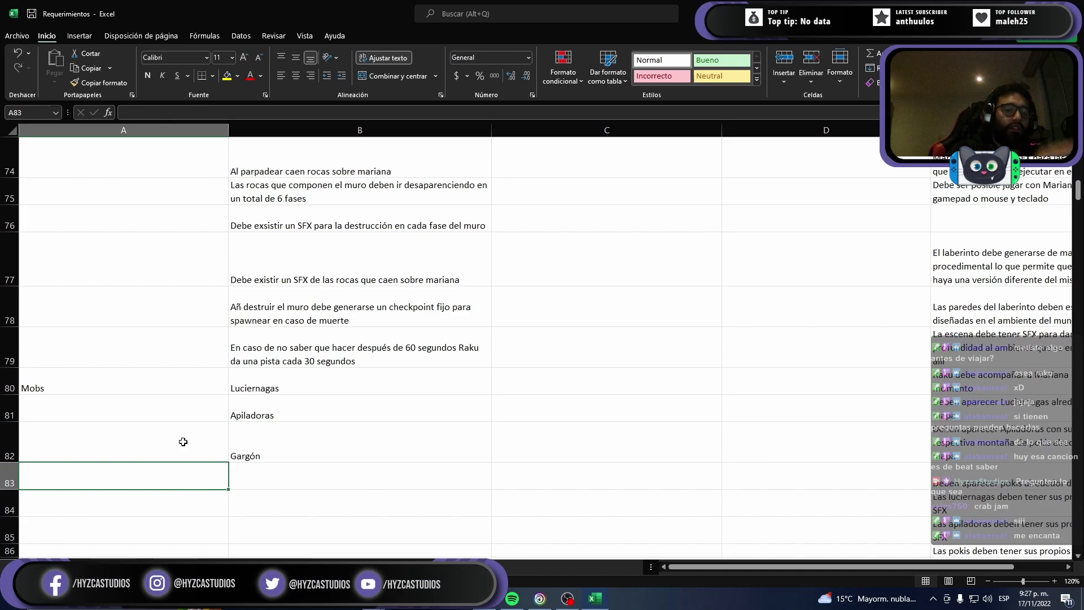
pyautogui.write('Lucierna')
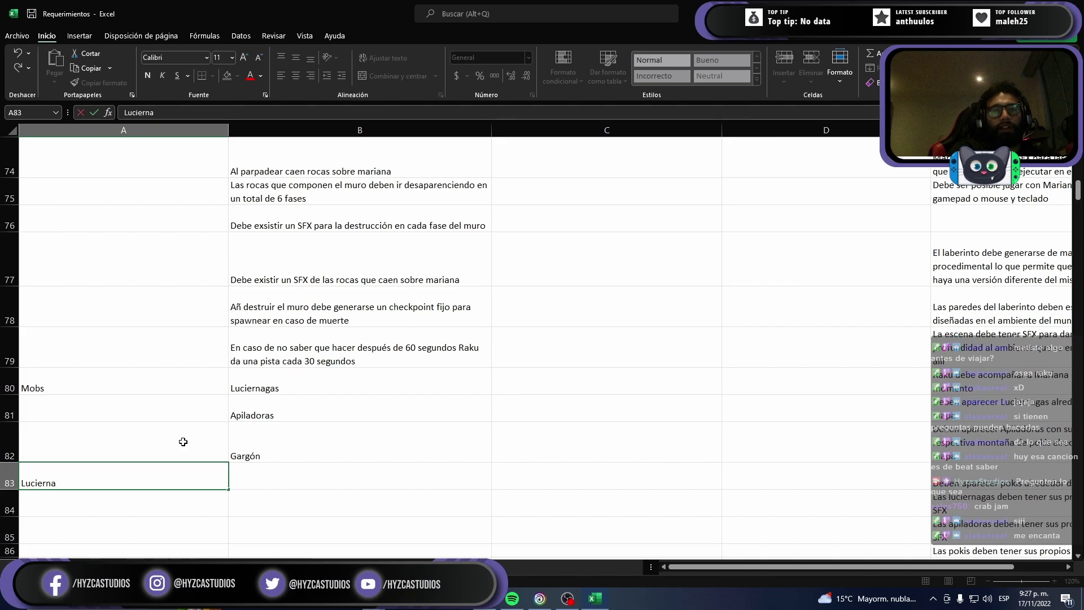
pyautogui.write('gas')
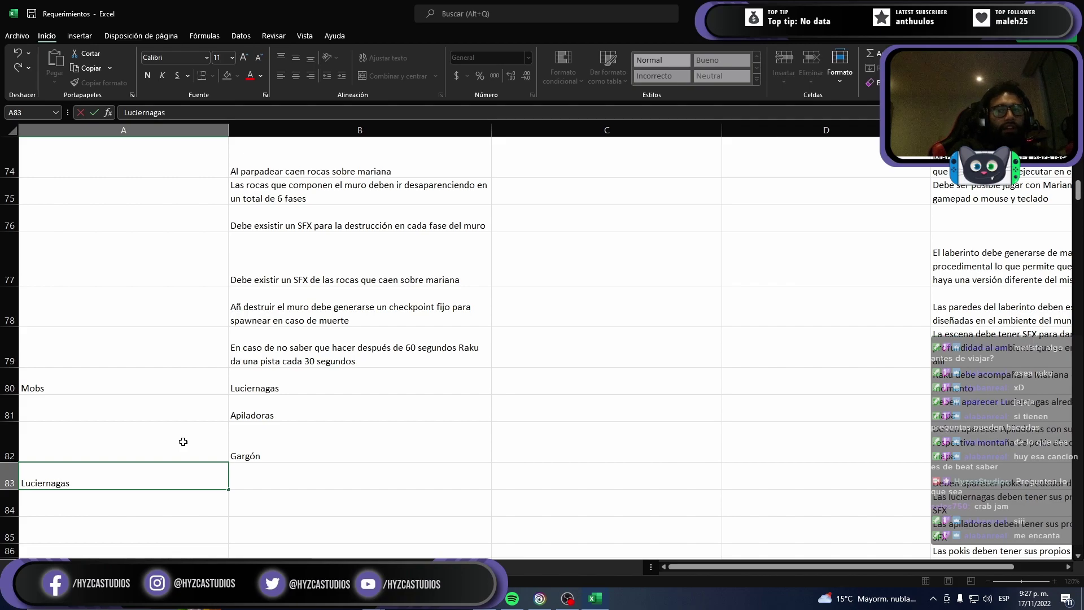
pyautogui.press('Return')
# Step: Copy Mariana's model and animation cells B56:C56 into row 83
pyautogui.scroll(1, 311, 332)
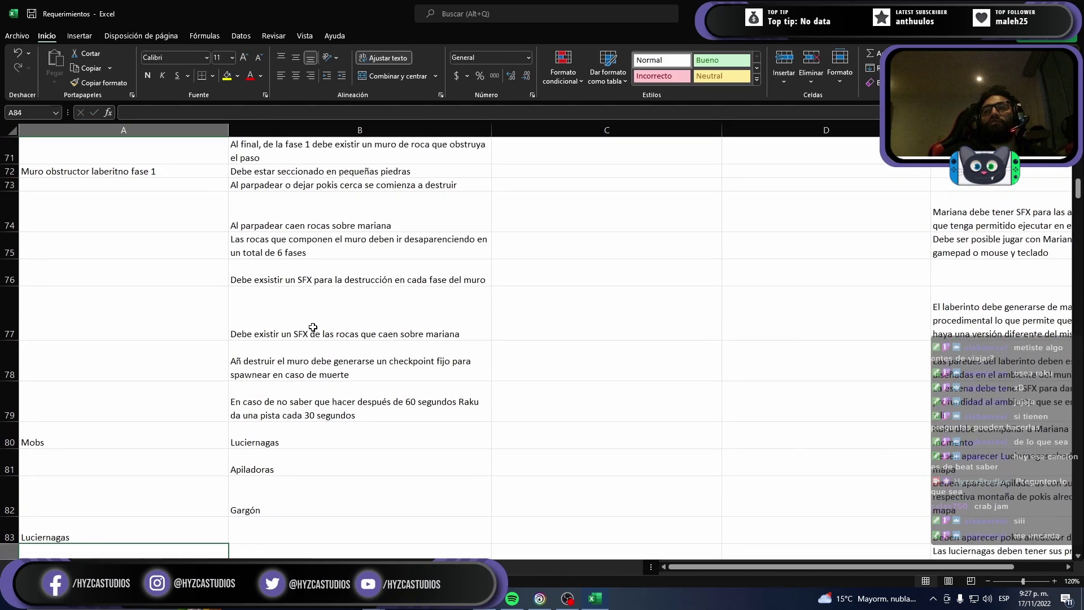
pyautogui.scroll(1, 308, 327)
pyautogui.scroll(2, 302, 320)
pyautogui.scroll(1, 296, 314)
pyautogui.scroll(2, 296, 314)
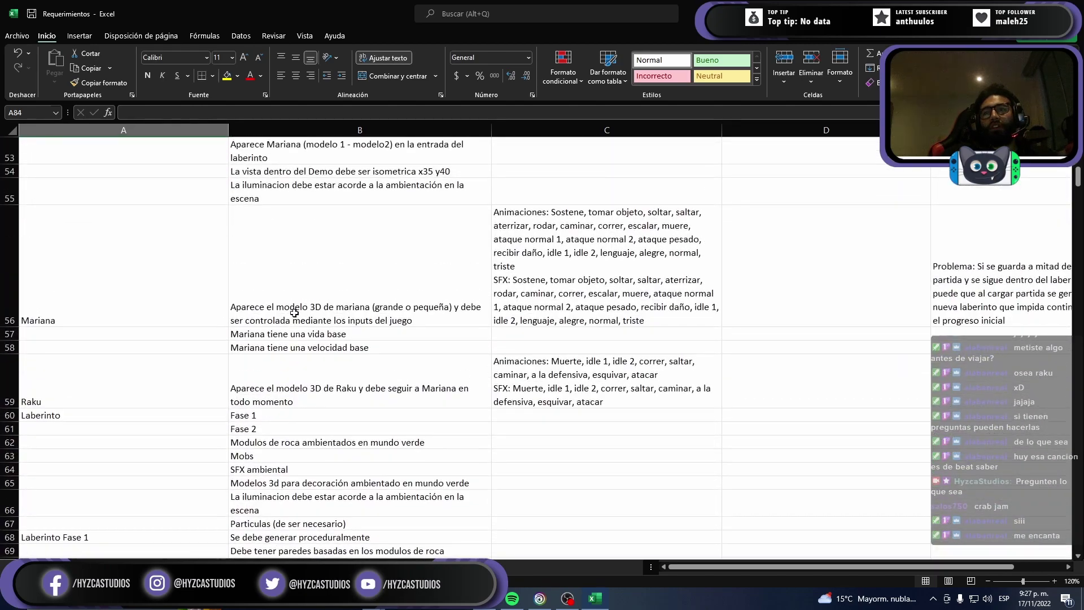
pyautogui.click(418, 293)
pyautogui.hotkey('shift', 'Right')
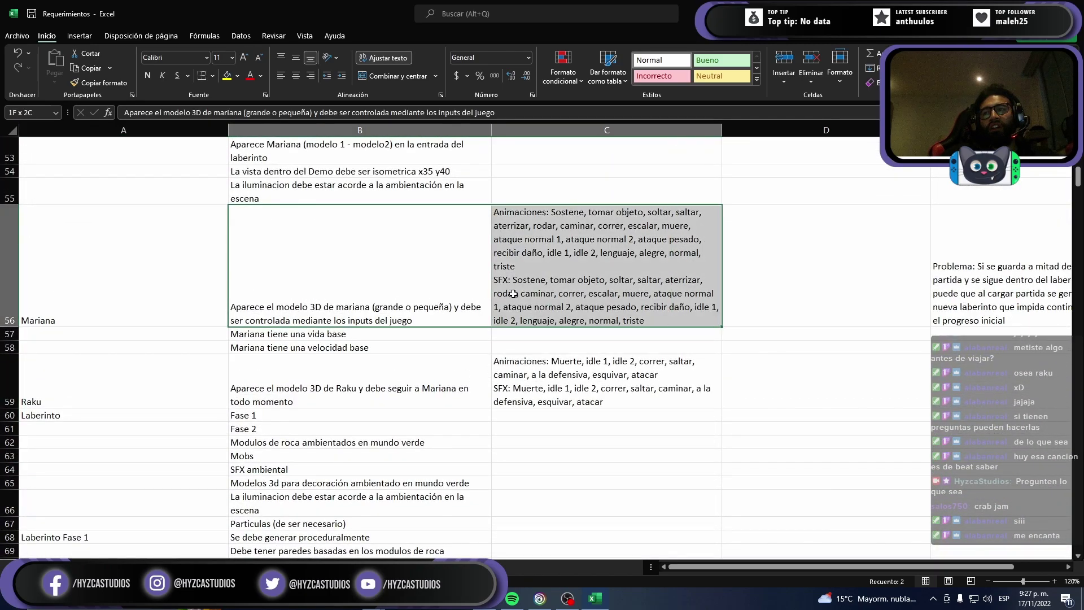
pyautogui.hotkey('ctrl', 'c')
pyautogui.scroll(-9, 274, 325)
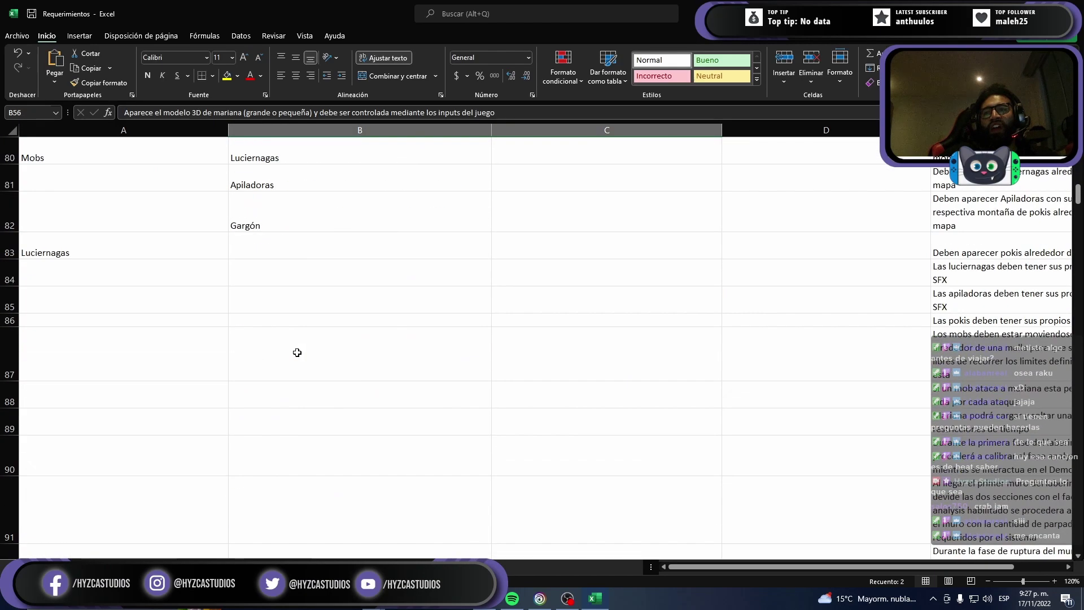
pyautogui.click(249, 251)
pyautogui.hotkey('ctrl', 'v')
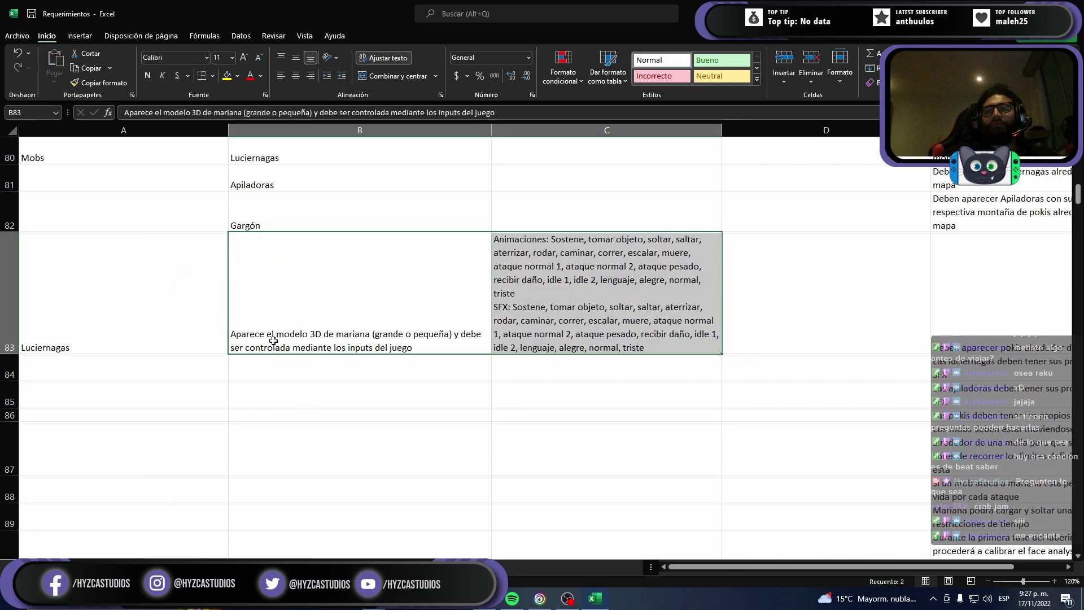
# Step: Reword B83 to 'Aparece el modelo 3D de la luciernaga (n cantidad de veces)'
pyautogui.doubleClick(277, 335)
pyautogui.doubleClick(337, 334)
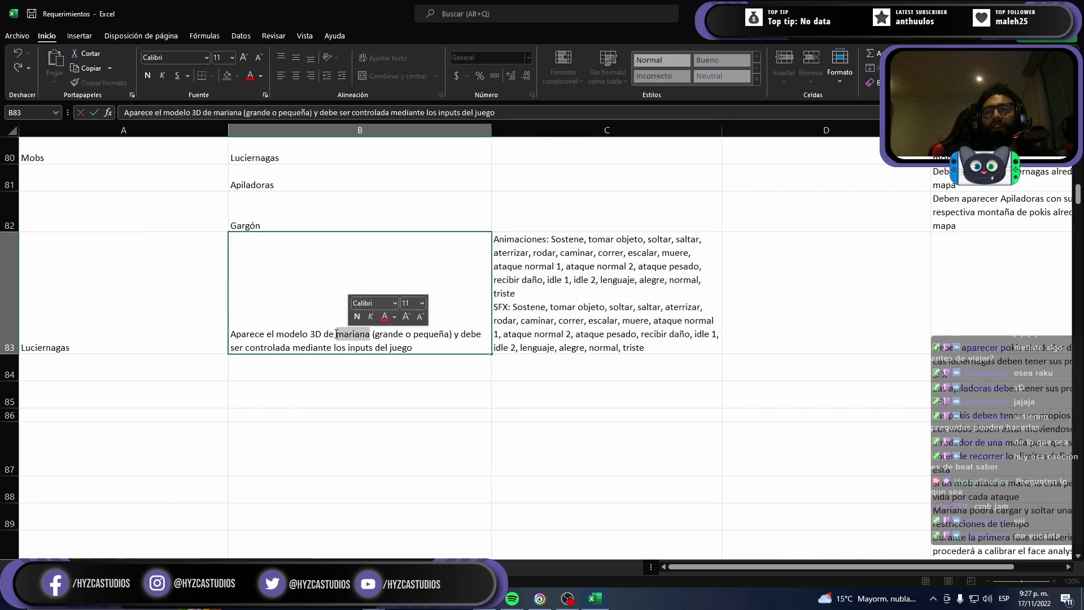
pyautogui.moveTo(337, 334); pyautogui.dragTo(444, 344)
pyautogui.write('l modelo 3D de la')
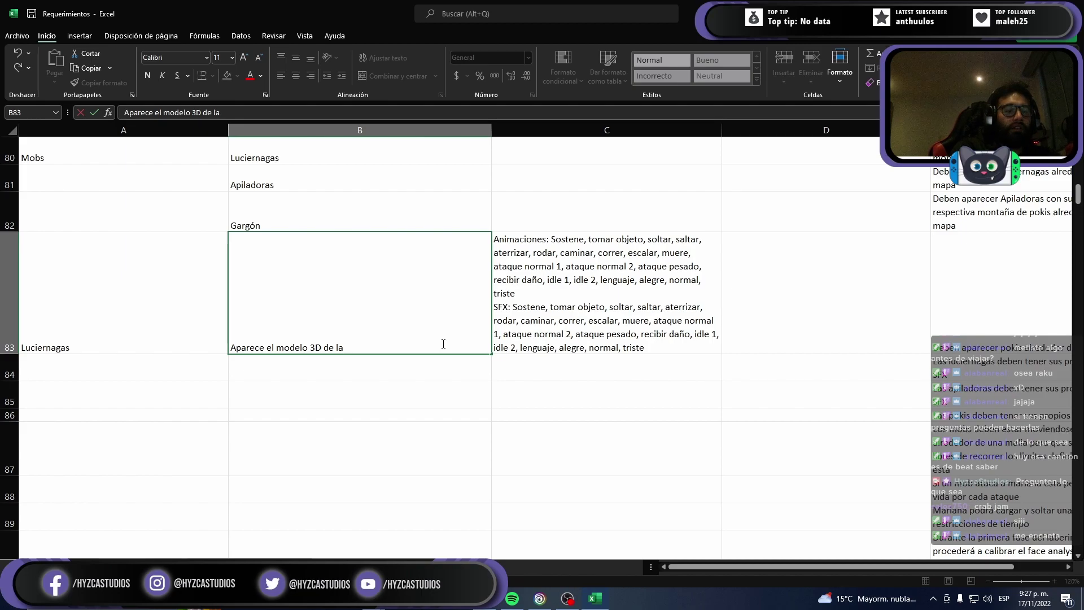
pyautogui.write(' luci')
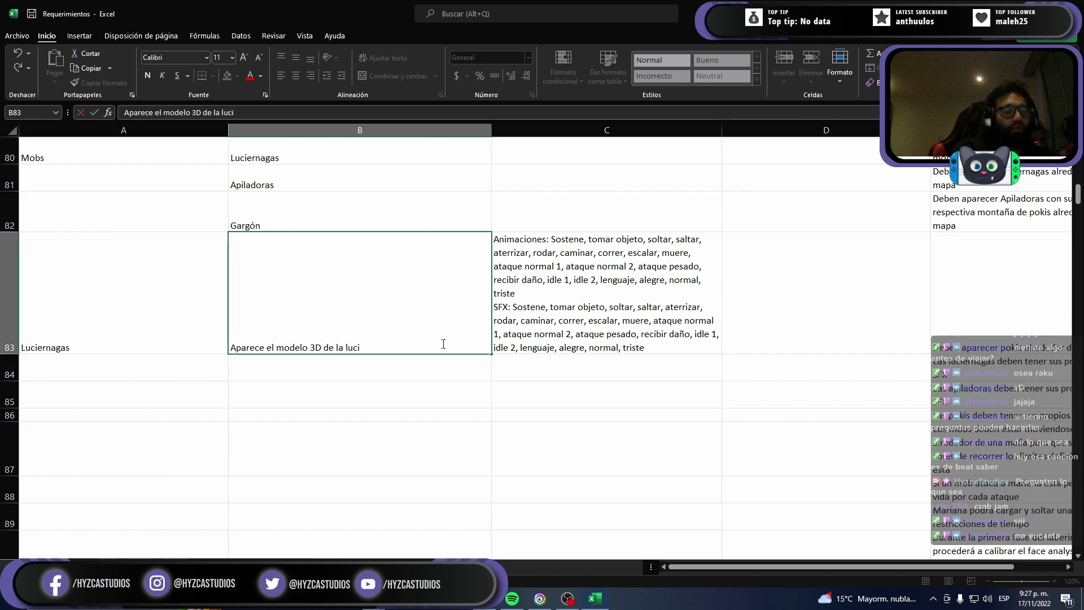
pyautogui.write('ernaga')
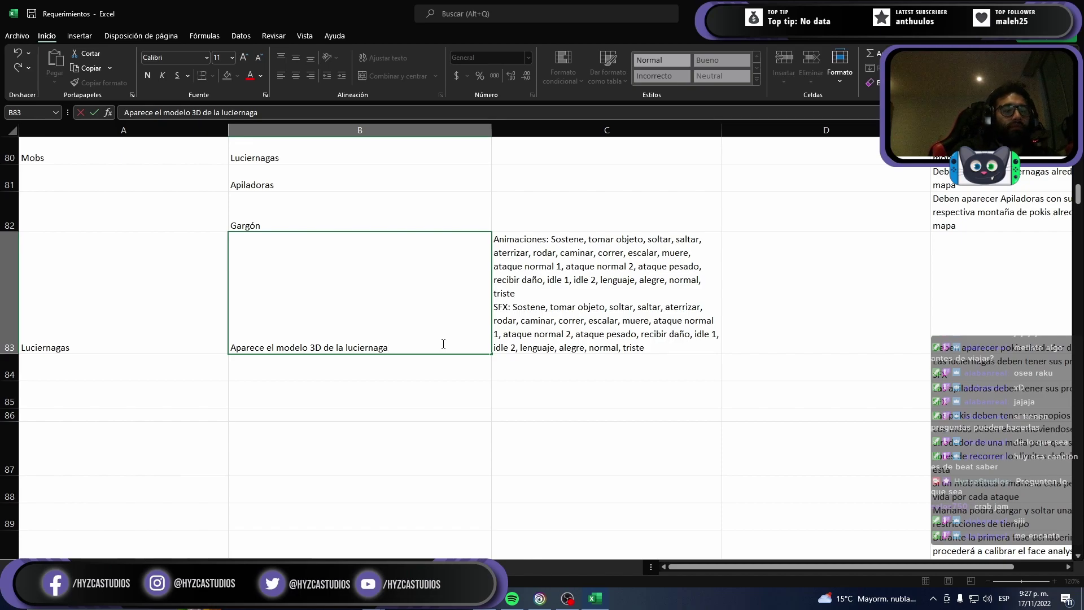
pyautogui.write(' ()')
pyautogui.press('Left')
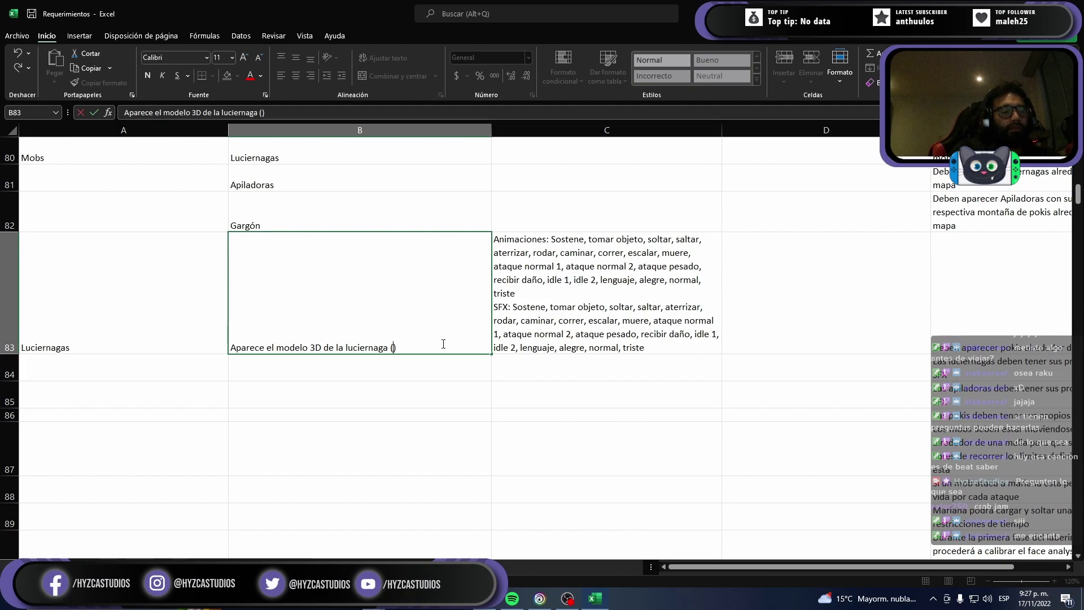
pyautogui.write('n cantidad de')
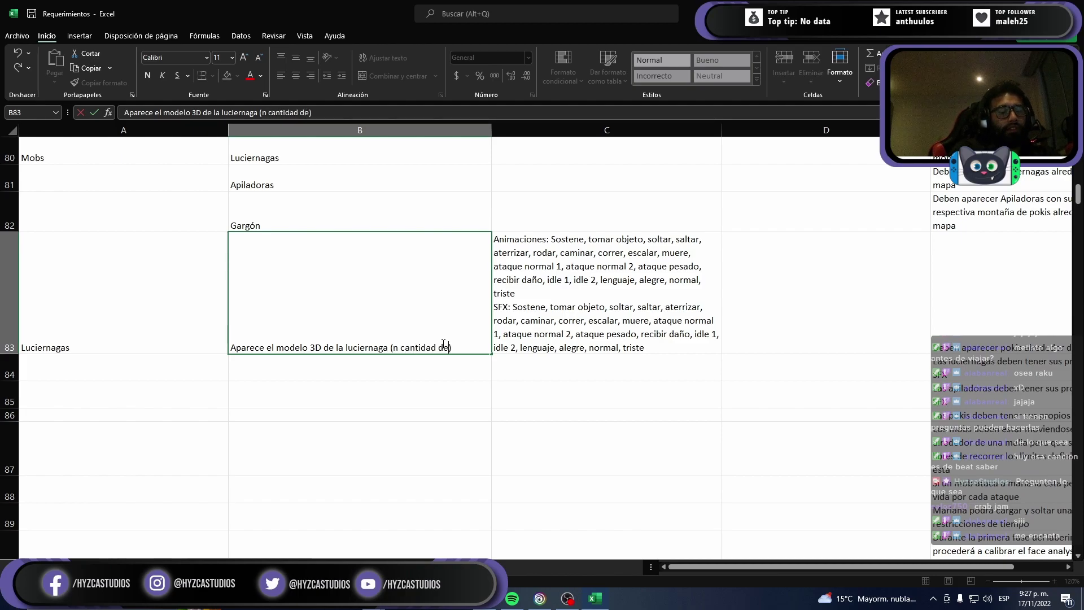
pyautogui.write(' veces')
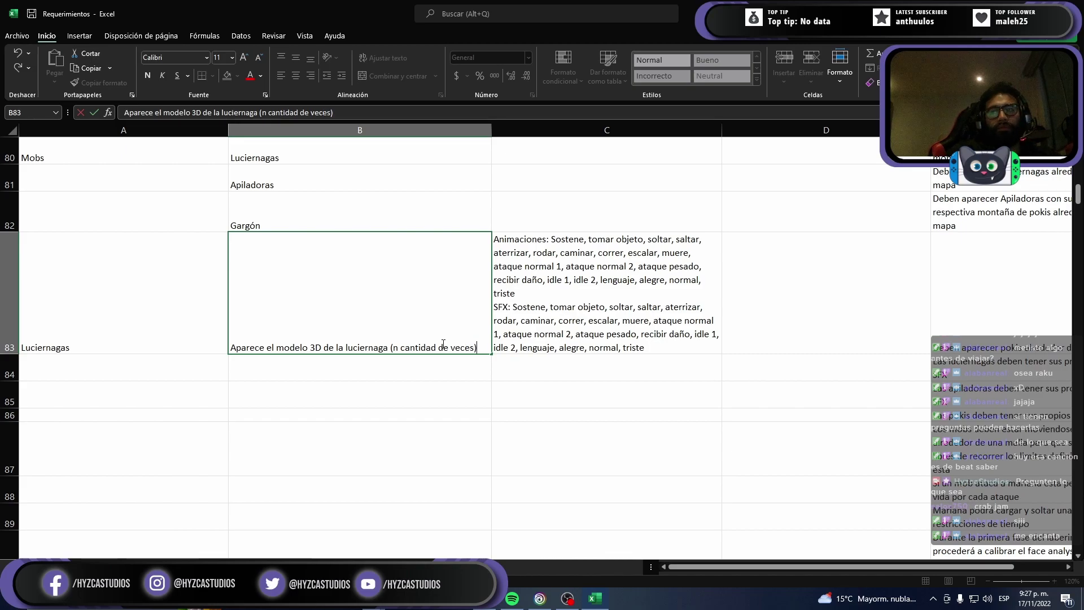
pyautogui.click(417, 379)
pyautogui.click(508, 298)
pyautogui.doubleClick(508, 296)
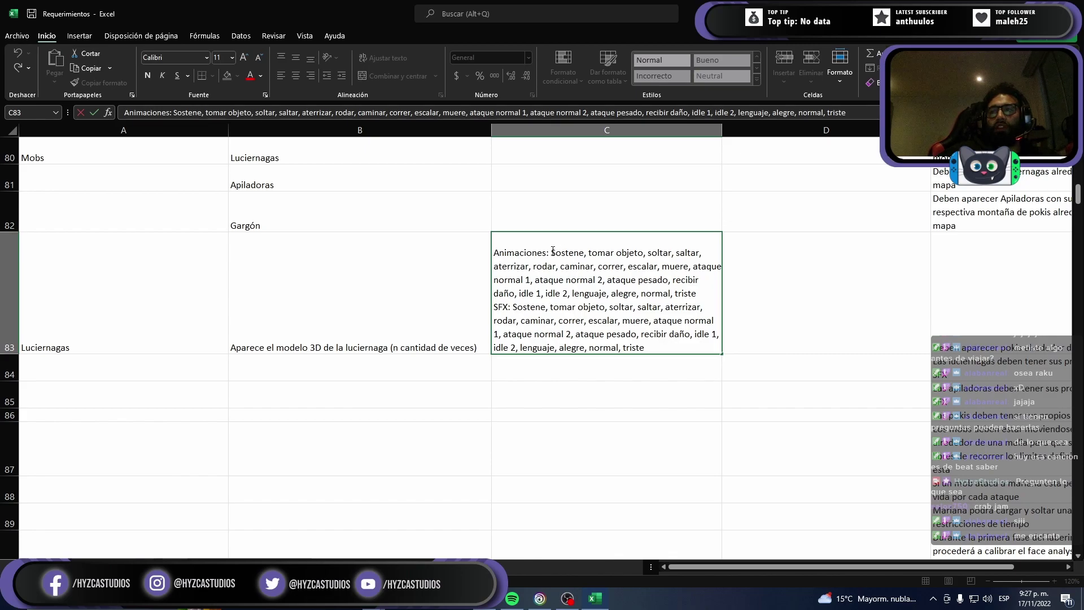
# Step: Replace Mariana's animation names in C83 with the firefly's patrol, attack and chase animations
pyautogui.moveTo(552, 252); pyautogui.dragTo(697, 290)
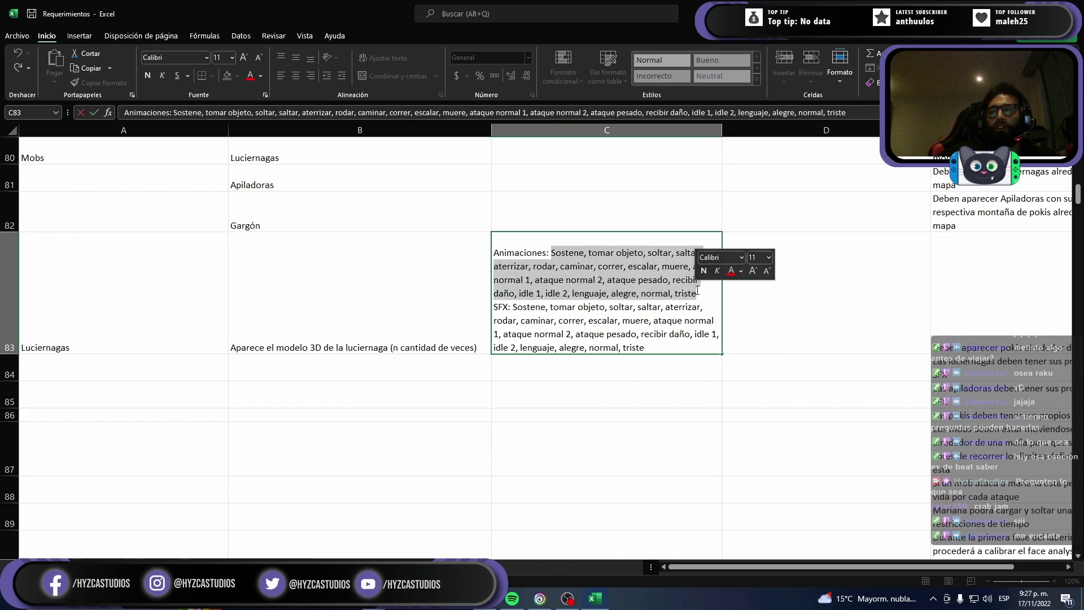
pyautogui.write('IOdl')
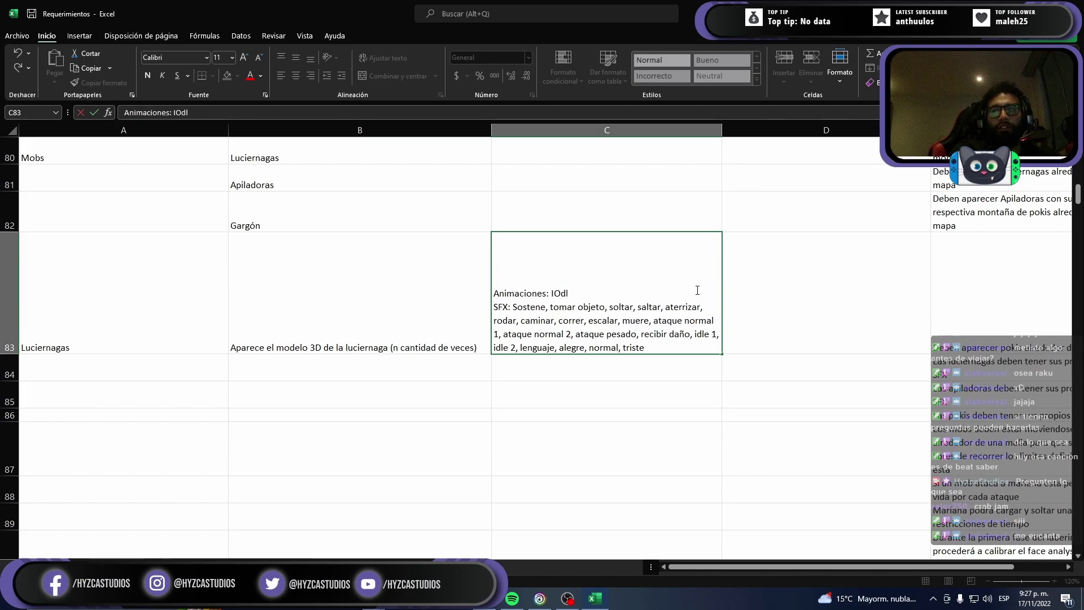
pyautogui.press('BackSpace')
pyautogui.press('BackSpace')
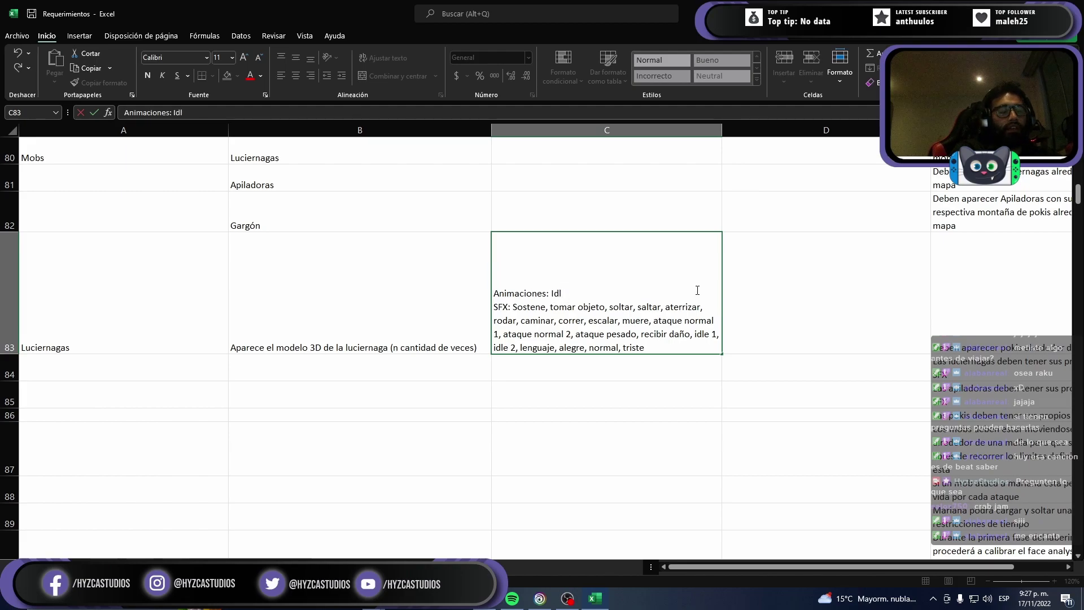
pyautogui.write('(')
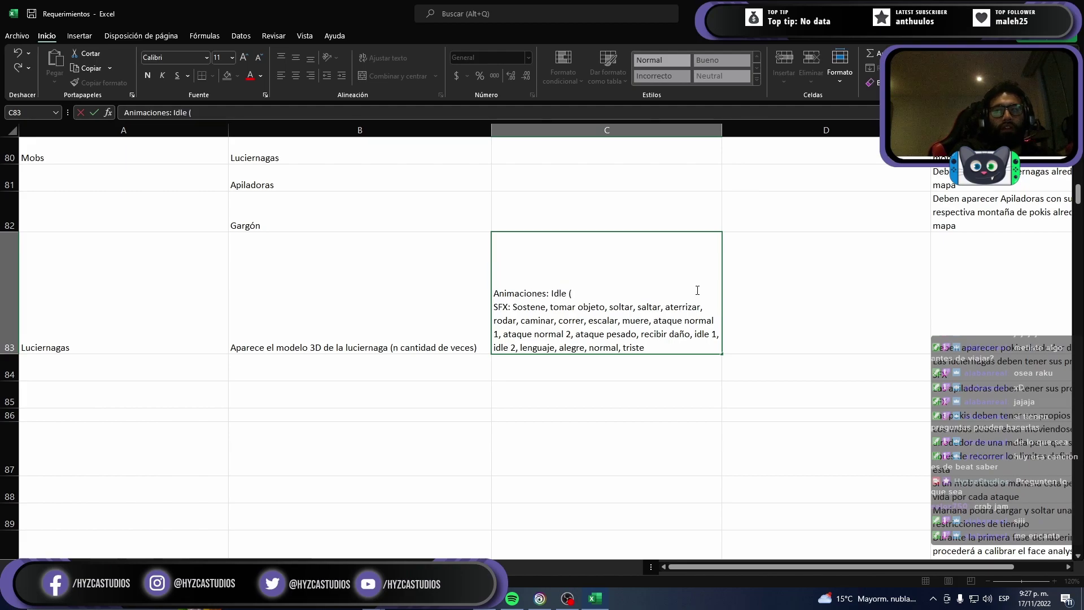
pyautogui.write('patrull')
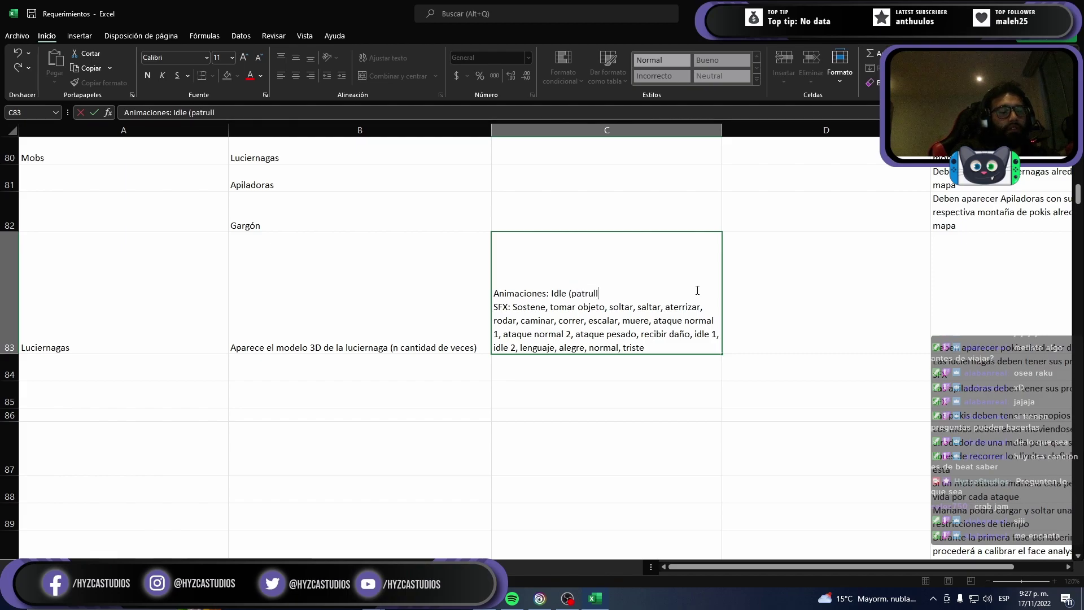
pyautogui.write('aje()')
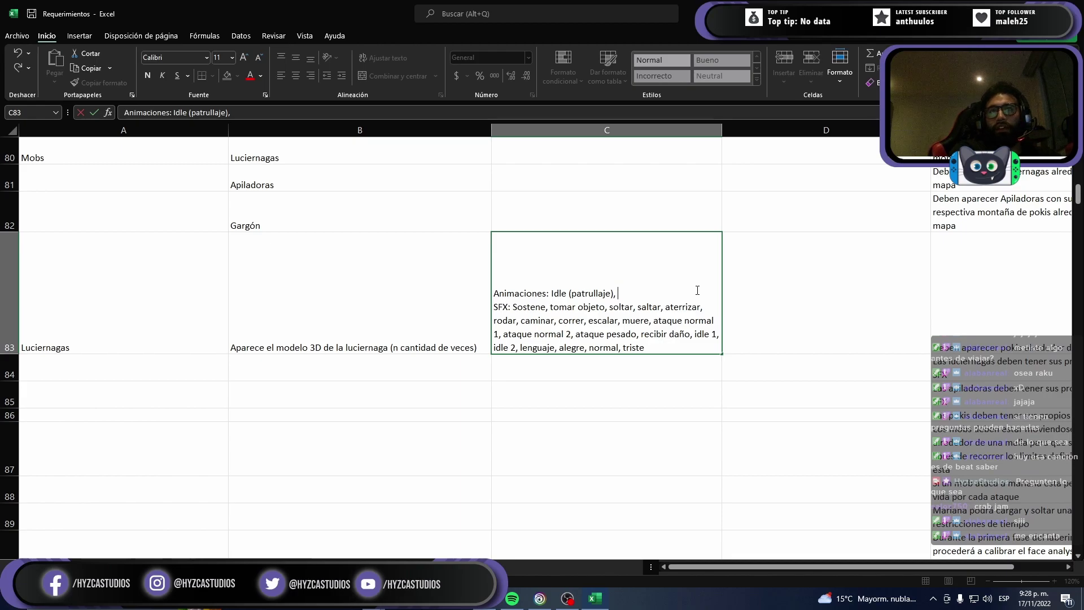
pyautogui.write('Atacar, ')
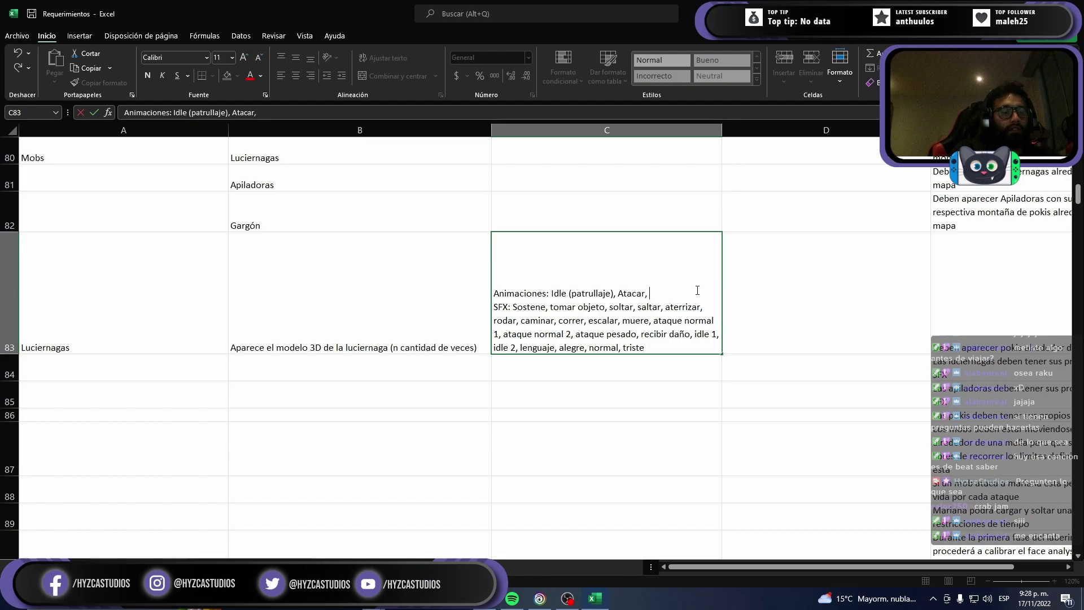
pyautogui.write('perseguir')
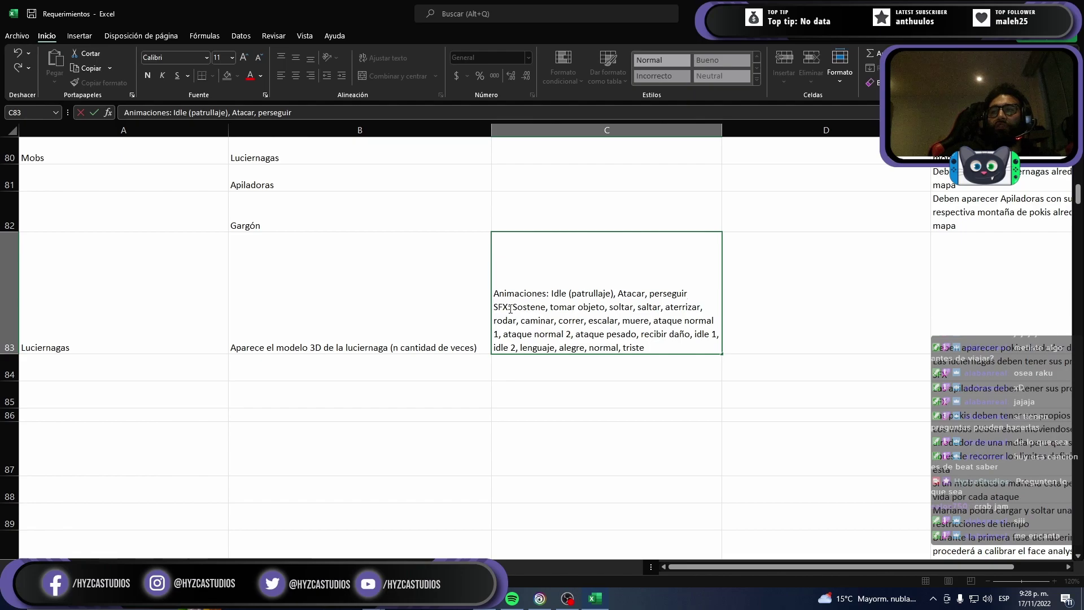
# Step: Rewrite the C83 SFX list as 'Idle, atacar, perseguir'
pyautogui.moveTo(514, 307); pyautogui.dragTo(651, 346)
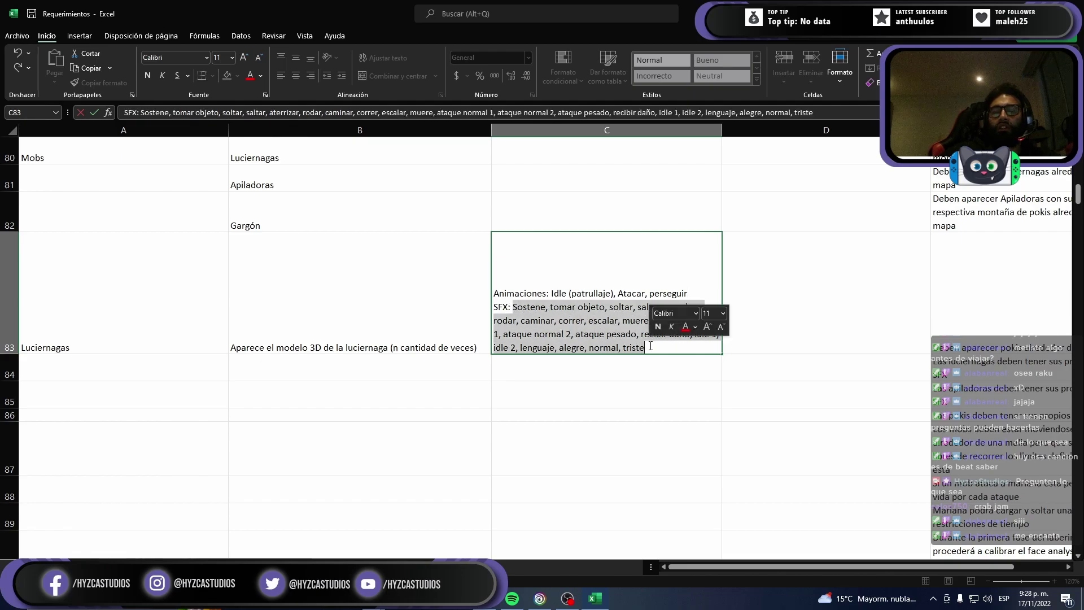
pyautogui.write('If')
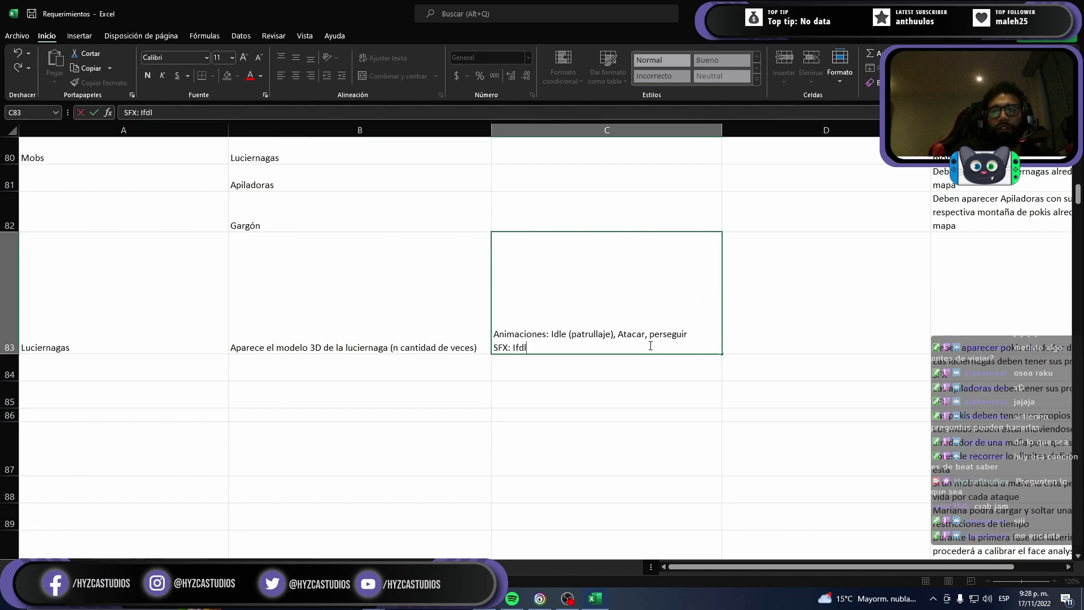
pyautogui.press('BackSpace')
pyautogui.write('dle')
pyautogui.write('ar')
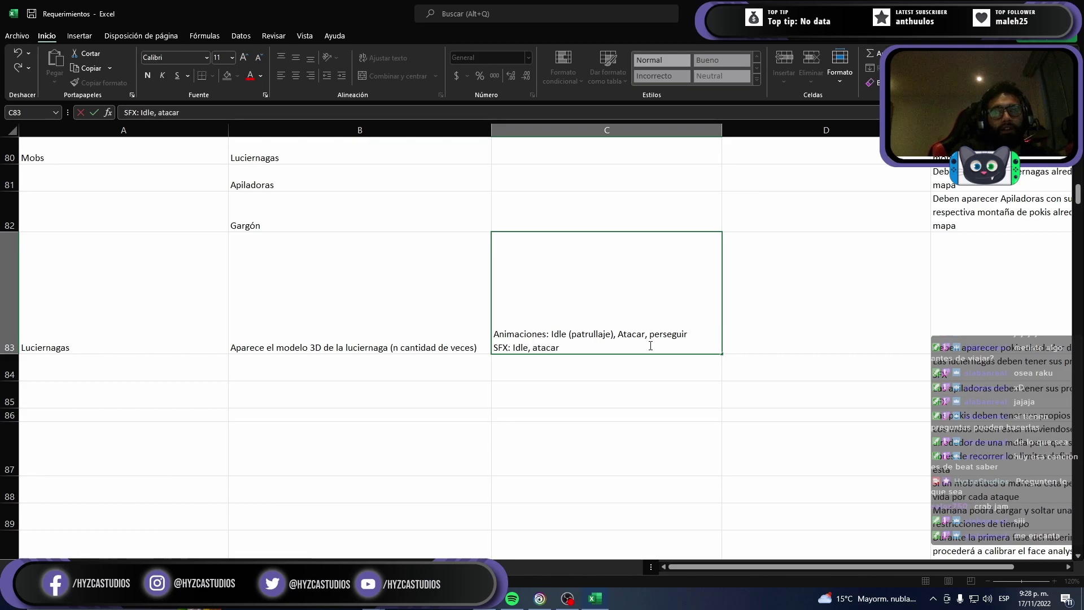
pyautogui.write('e,')
pyautogui.press('BackSpace')
pyautogui.press('BackSpace')
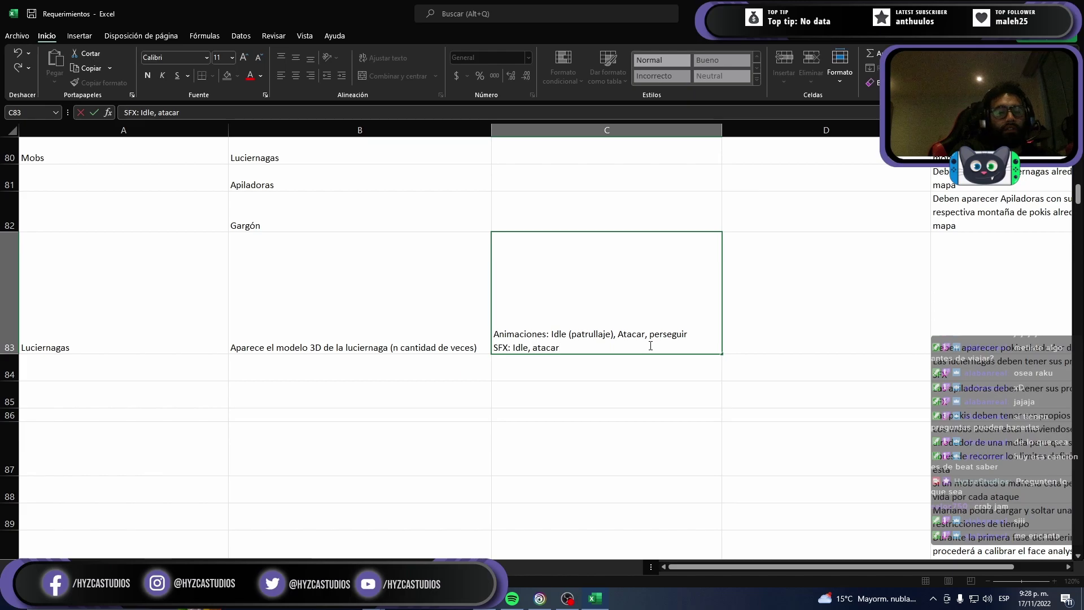
pyautogui.write('perseguir')
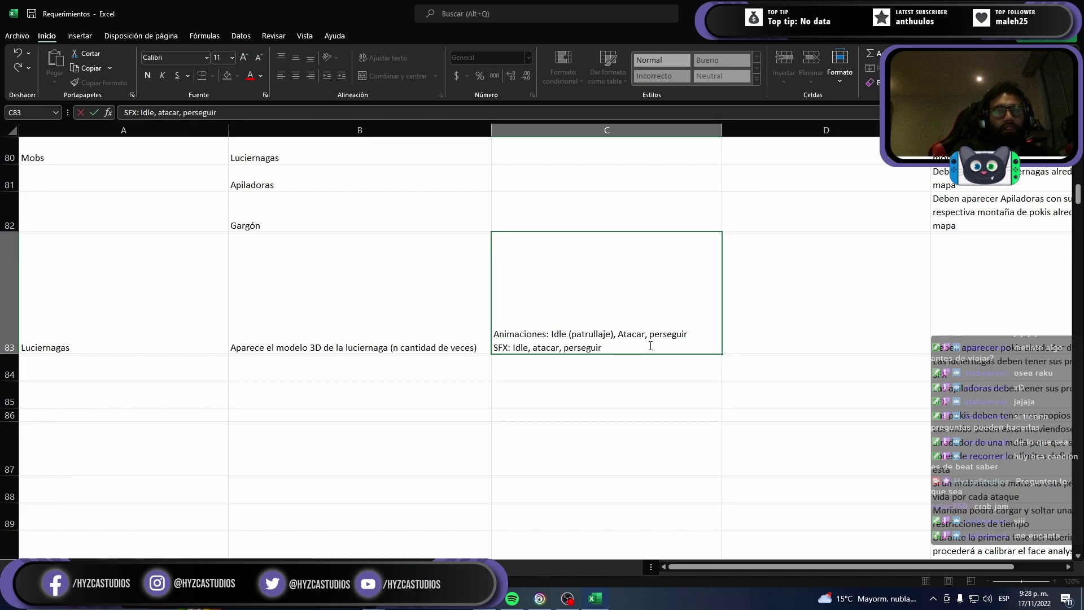
pyautogui.press('Return')
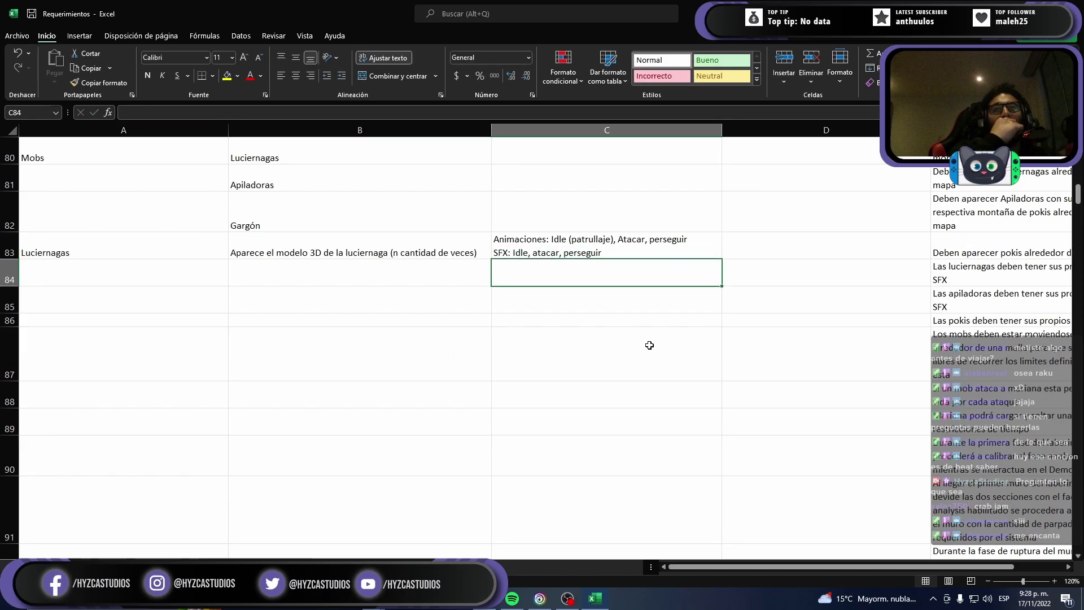
# Step: Add B84 'Tienen que tener un cantidad de daño base' and B85 'Si mariana no lleva una poki van a atacarla'
pyautogui.press('Left')
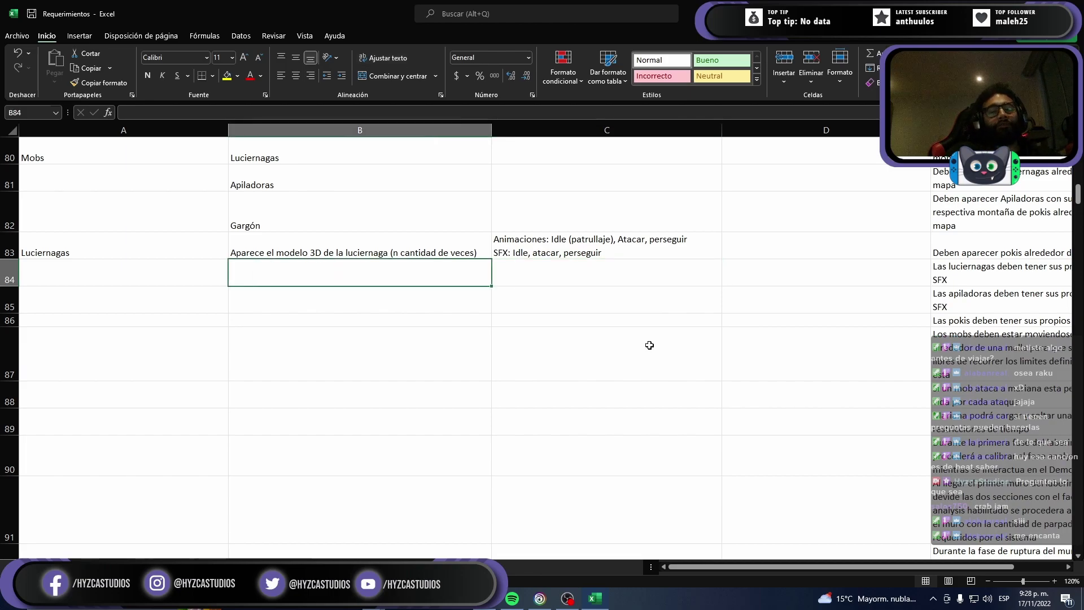
pyautogui.write('Tienen q')
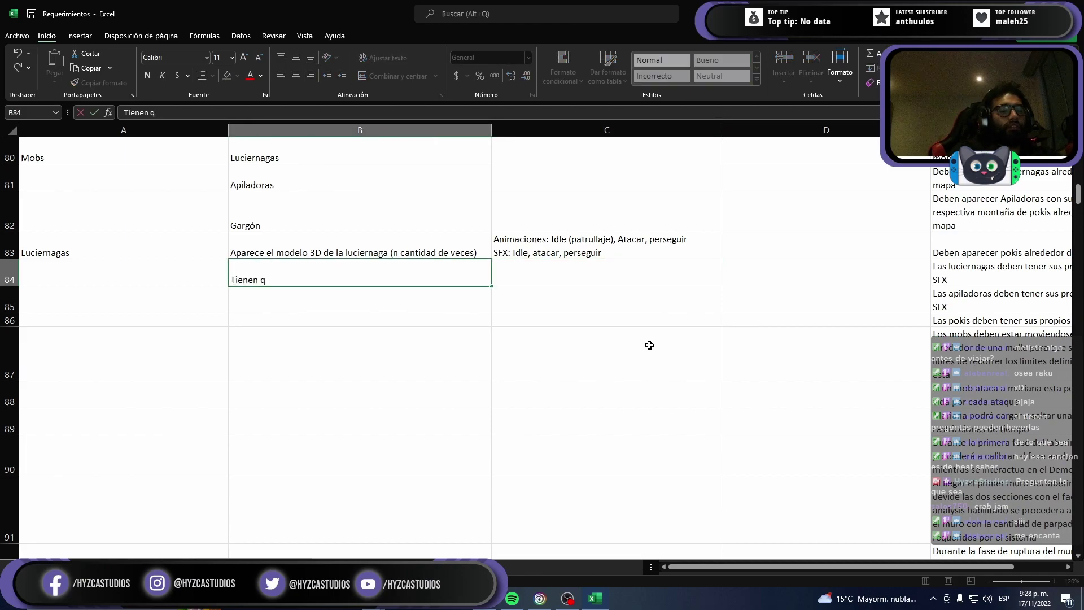
pyautogui.write('ue tener')
pyautogui.write(' un cantidad de ')
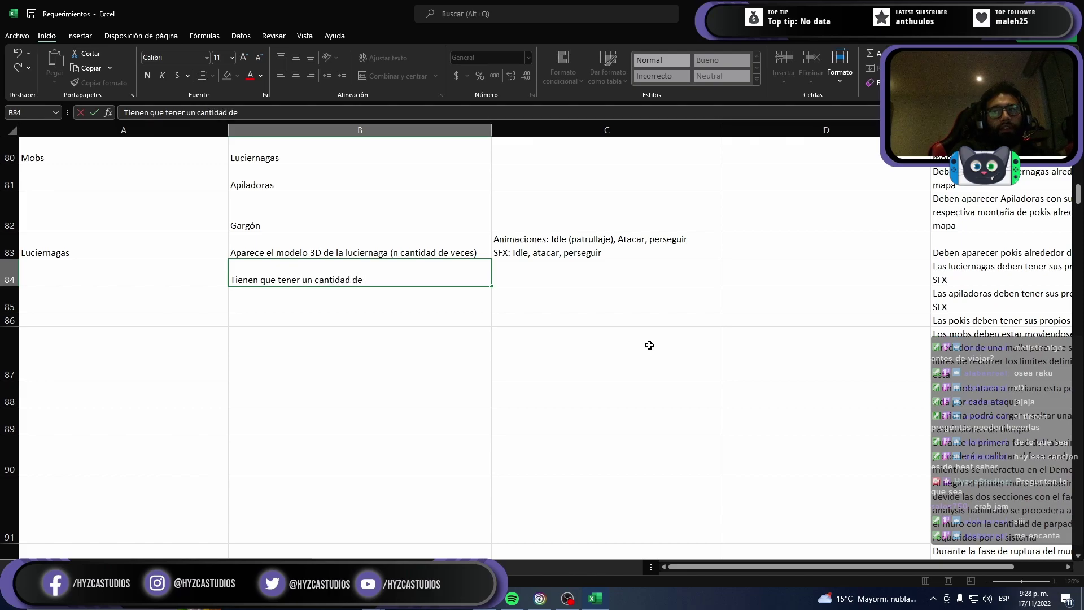
pyautogui.write('daño b')
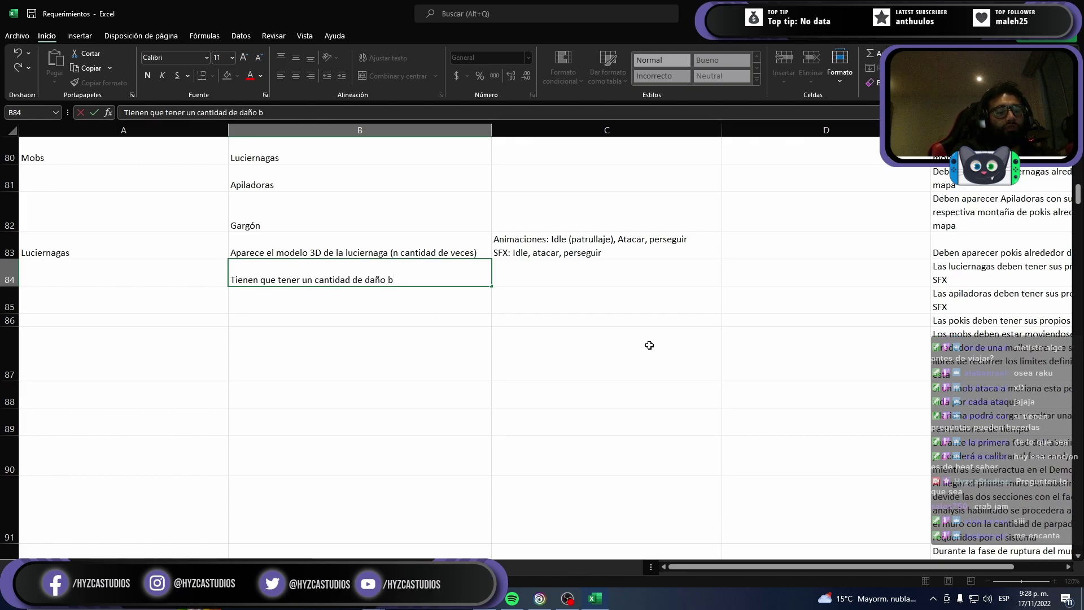
pyautogui.write('ase')
pyautogui.press('Return')
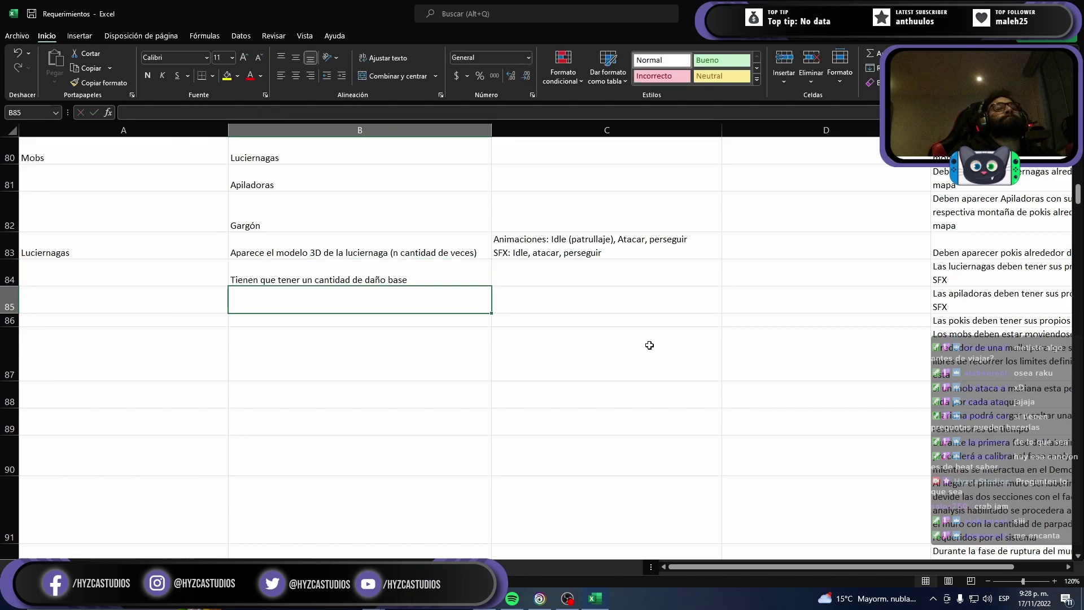
pyautogui.write('Si mar')
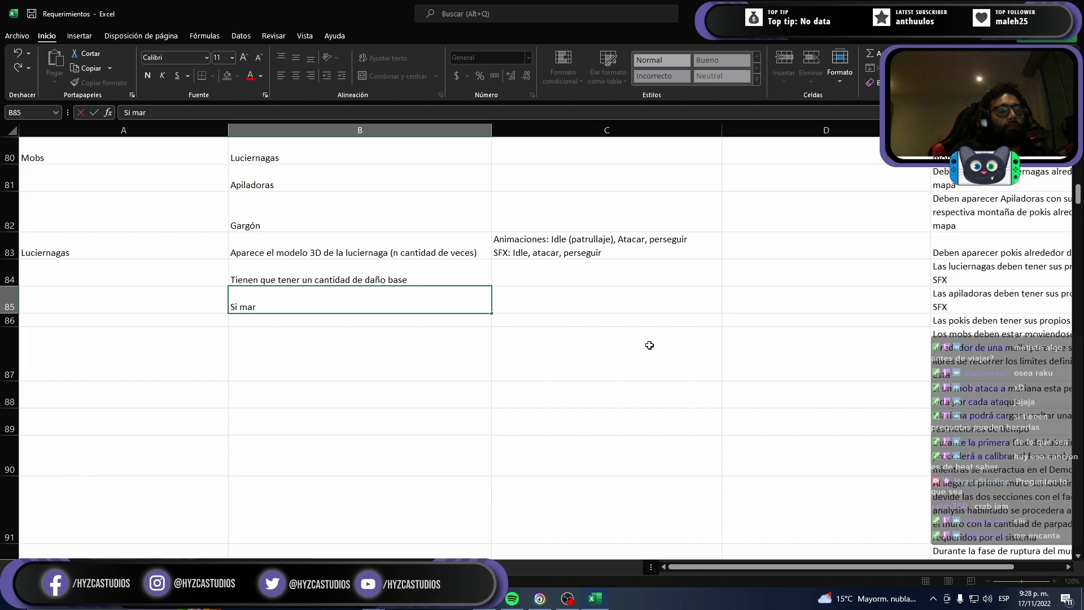
pyautogui.write('iana ')
pyautogui.write('lle')
pyautogui.press('BackSpace')
pyautogui.press('BackSpace')
pyautogui.press('BackSpace')
pyautogui.write('no')
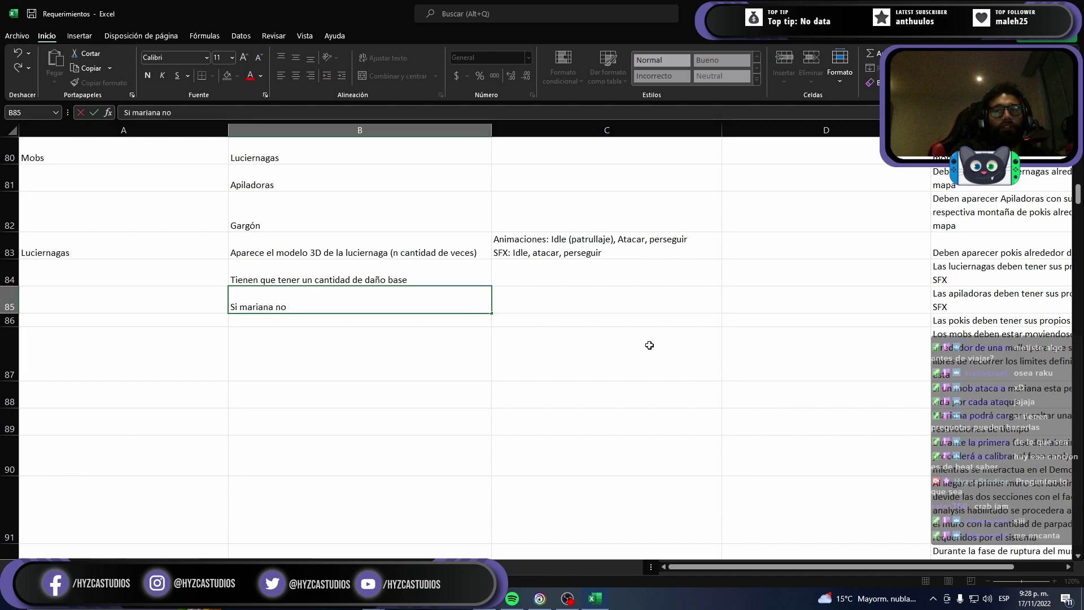
pyautogui.write(' lleva una poki v')
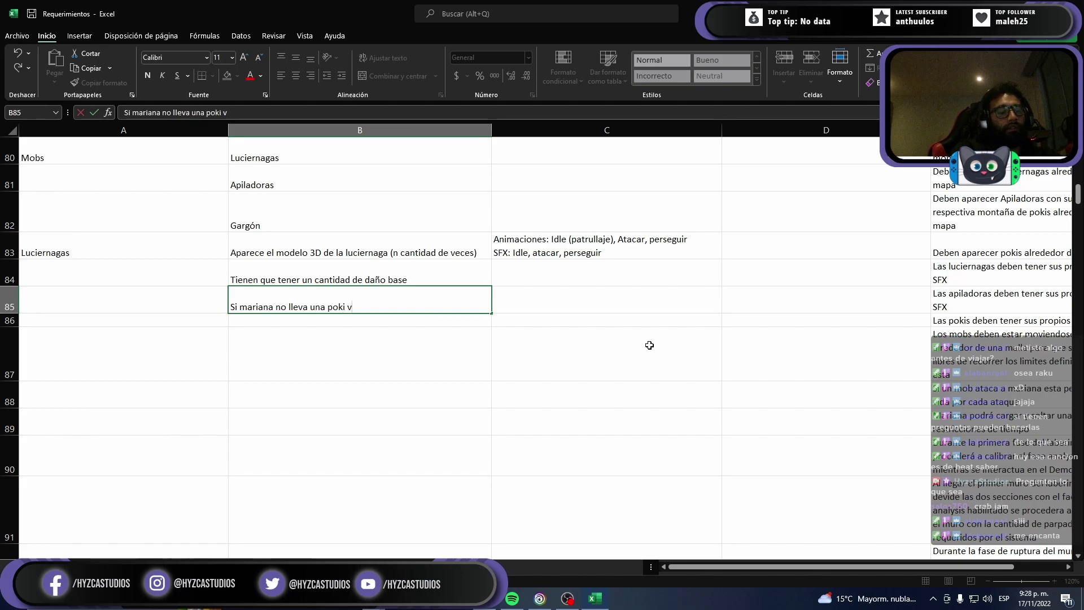
pyautogui.write('an a atacarla')
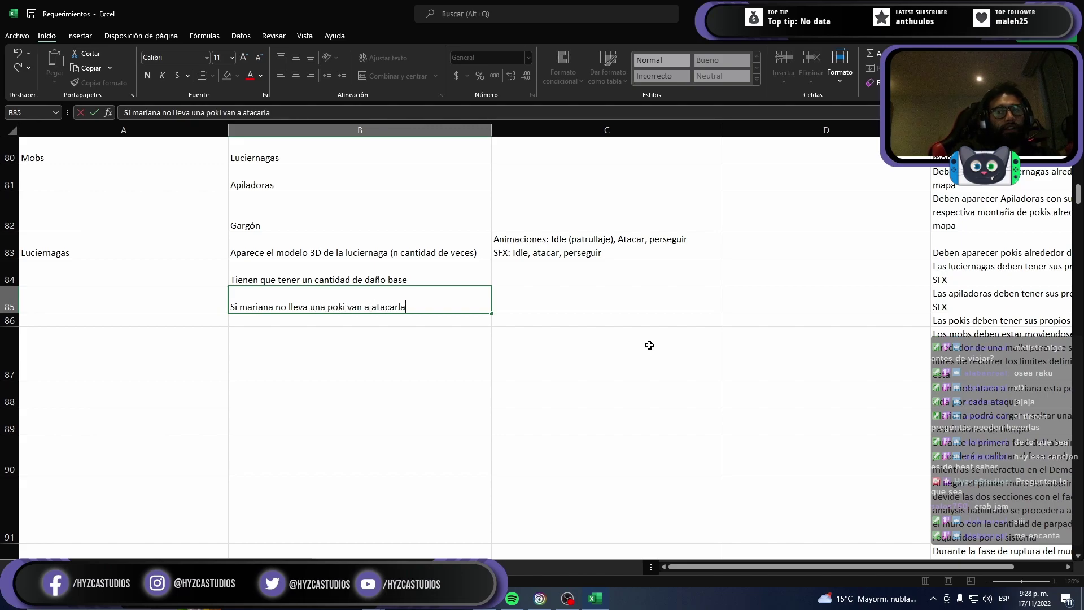
pyautogui.press('Return')
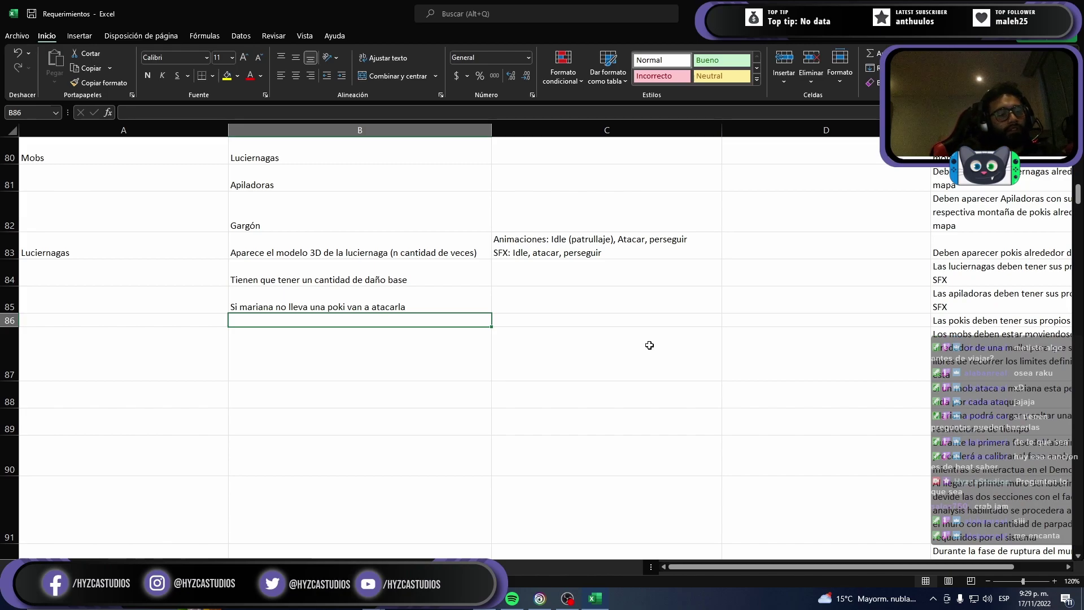
# Step: Add B86 'Si mariana lleva una poki evitan ataca' and review the three new rows
pyautogui.write('Si mariana l')
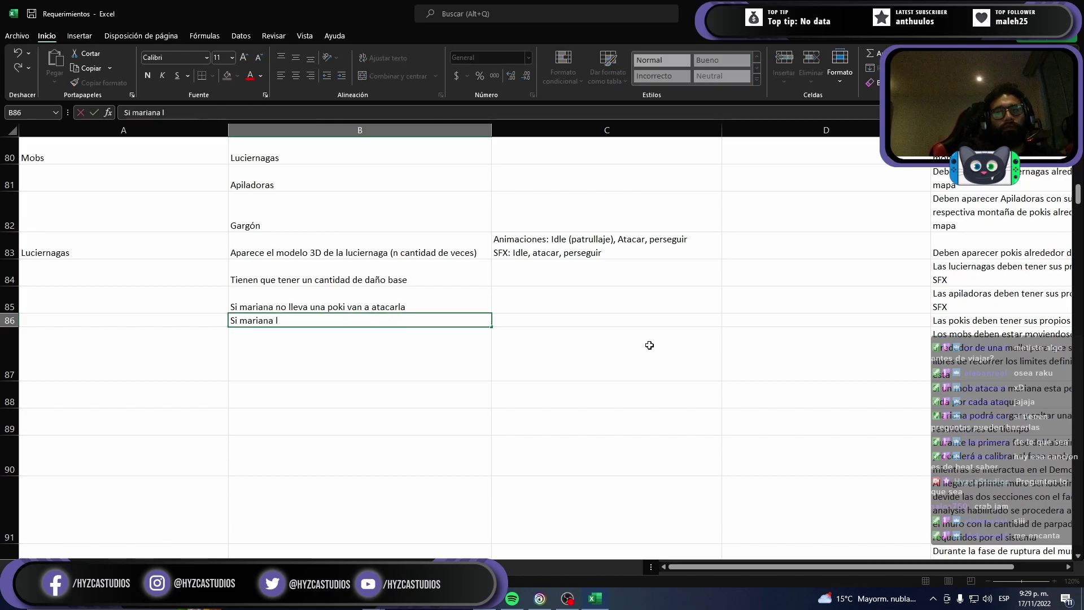
pyautogui.write('leva una p')
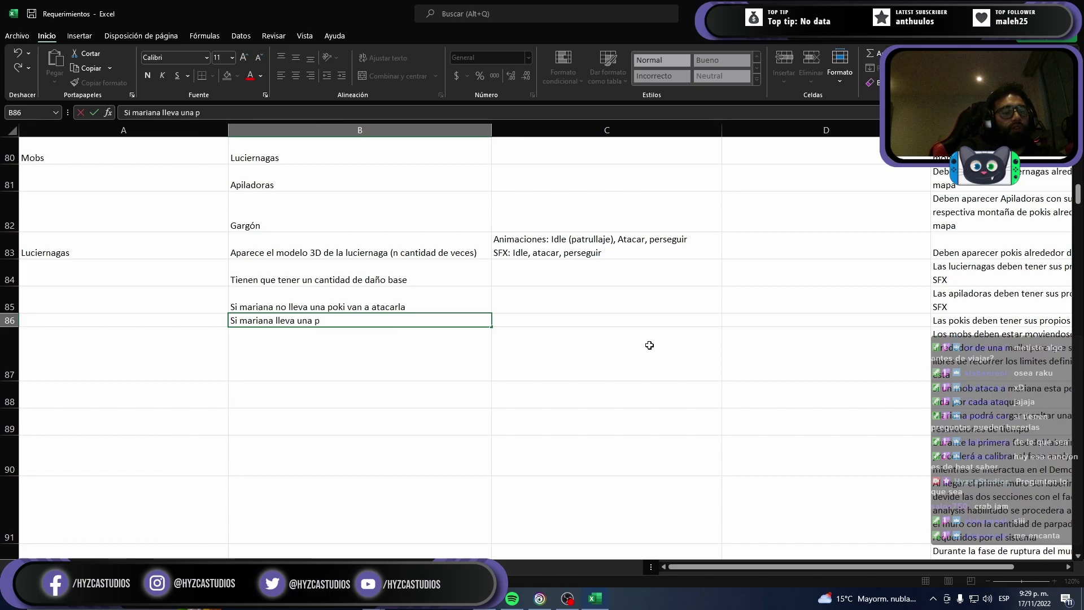
pyautogui.write('oki')
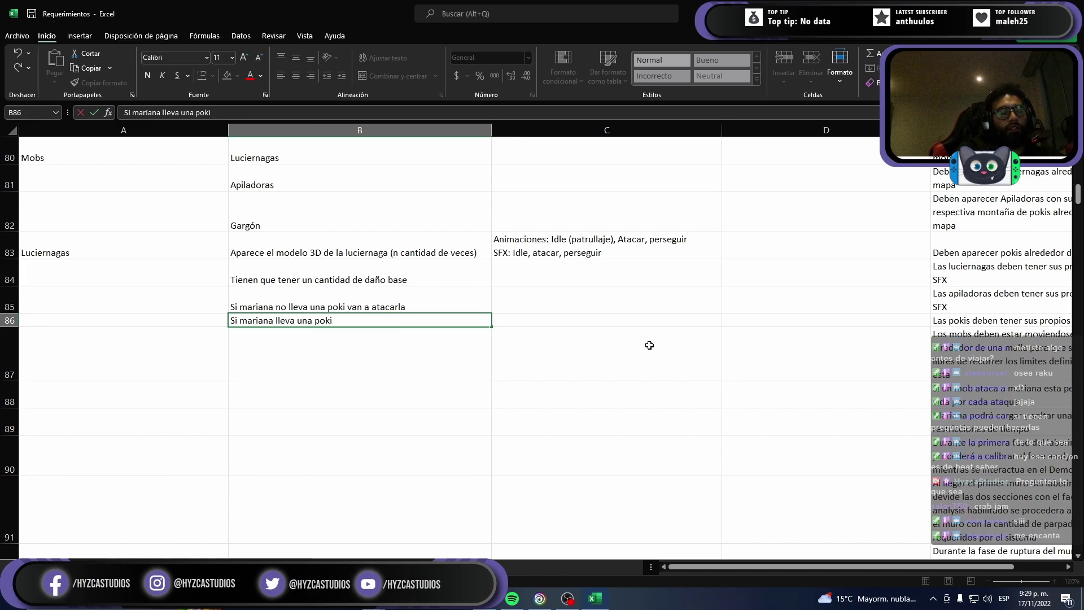
pyautogui.write(' evitan atac')
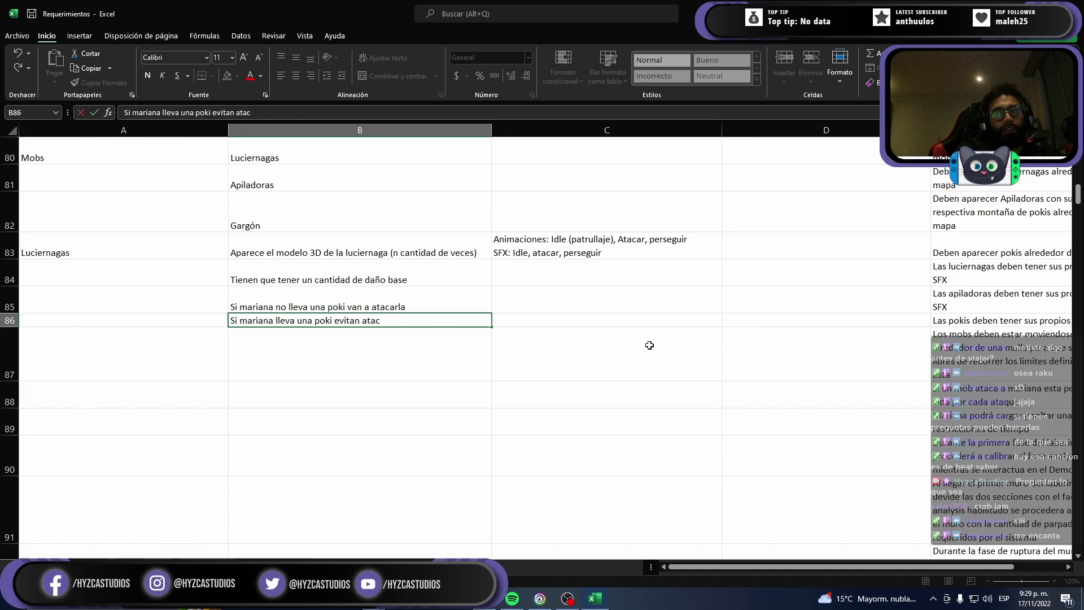
pyautogui.write('arla')
pyautogui.press('Return')
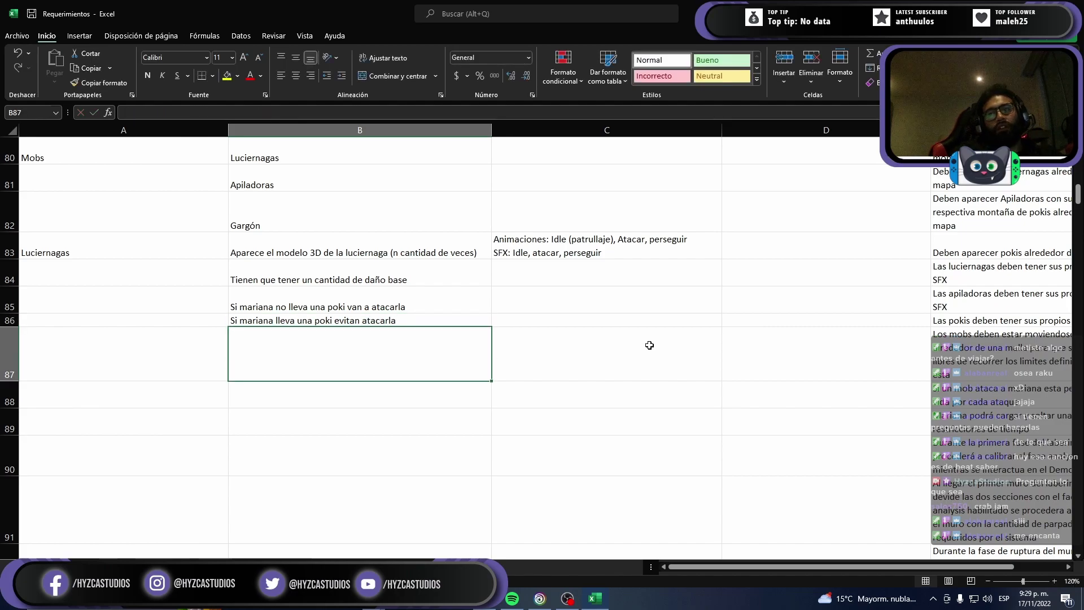
pyautogui.press('Up')
pyautogui.press('Up')
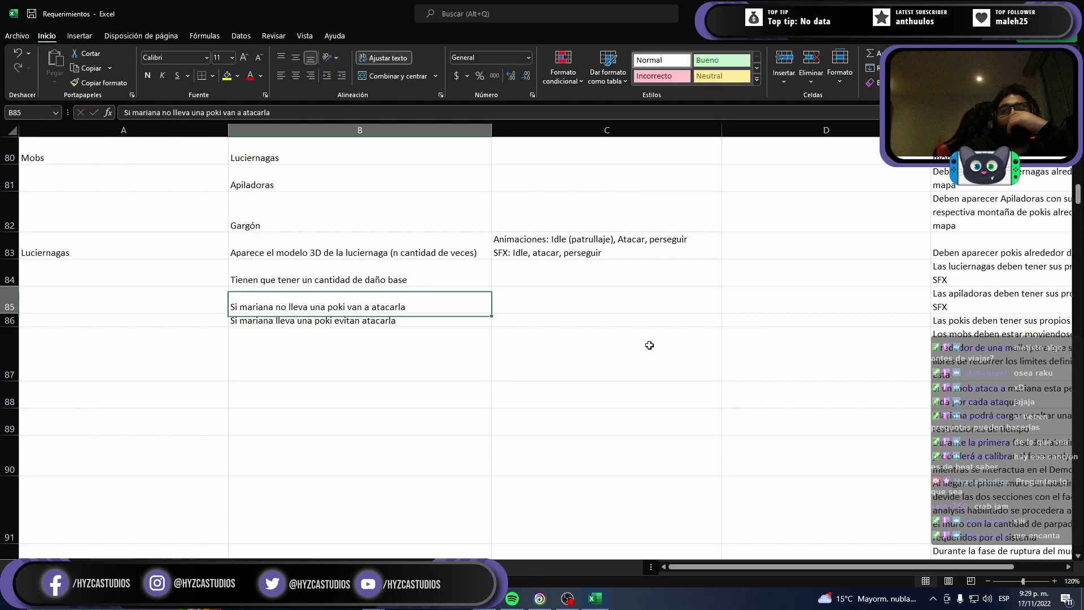
pyautogui.press('Down')
pyautogui.press('Up')
pyautogui.press('Up')
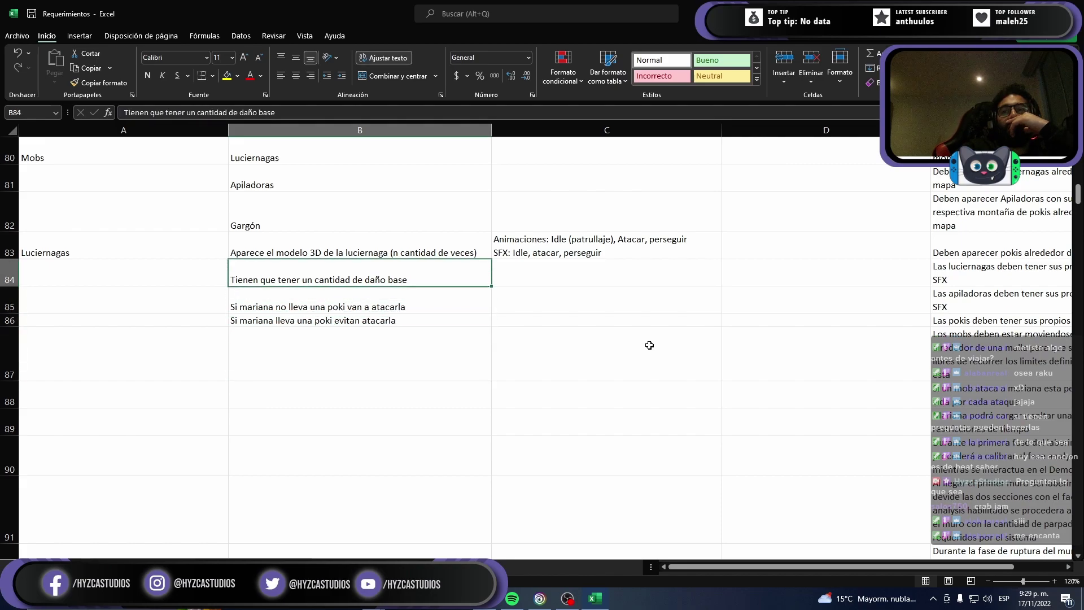
pyautogui.press('Up')
pyautogui.press('Down')
pyautogui.press('Down')
pyautogui.press('Up')
pyautogui.press('Up')
pyautogui.press('Down')
pyautogui.press('Down')
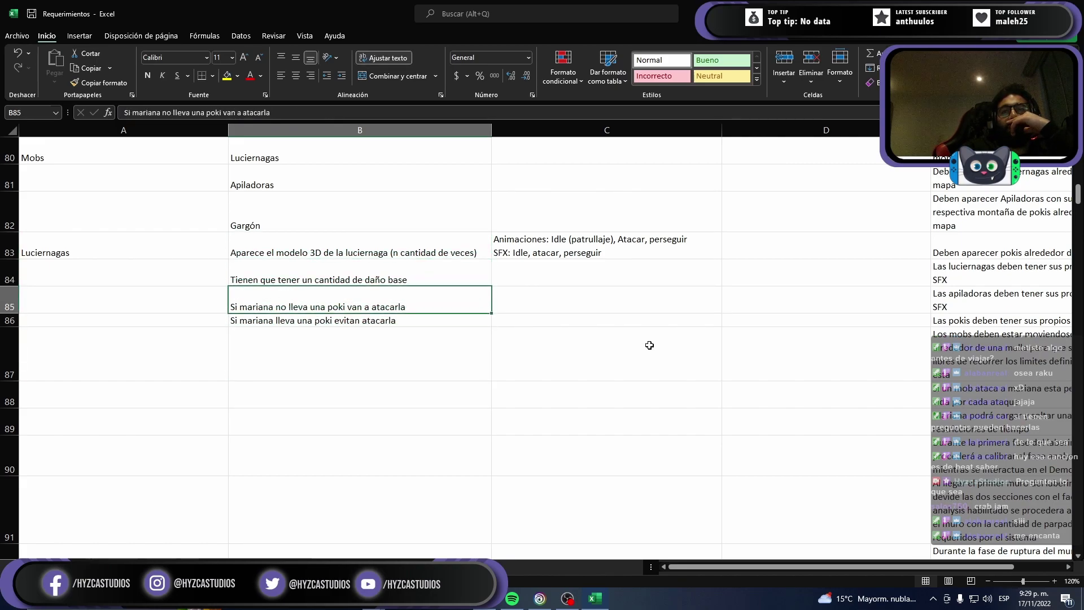
pyautogui.press('Up')
# Step: Insert four blank rows at rows 59–62, above Raku's block
pyautogui.scroll(4, 649, 345)
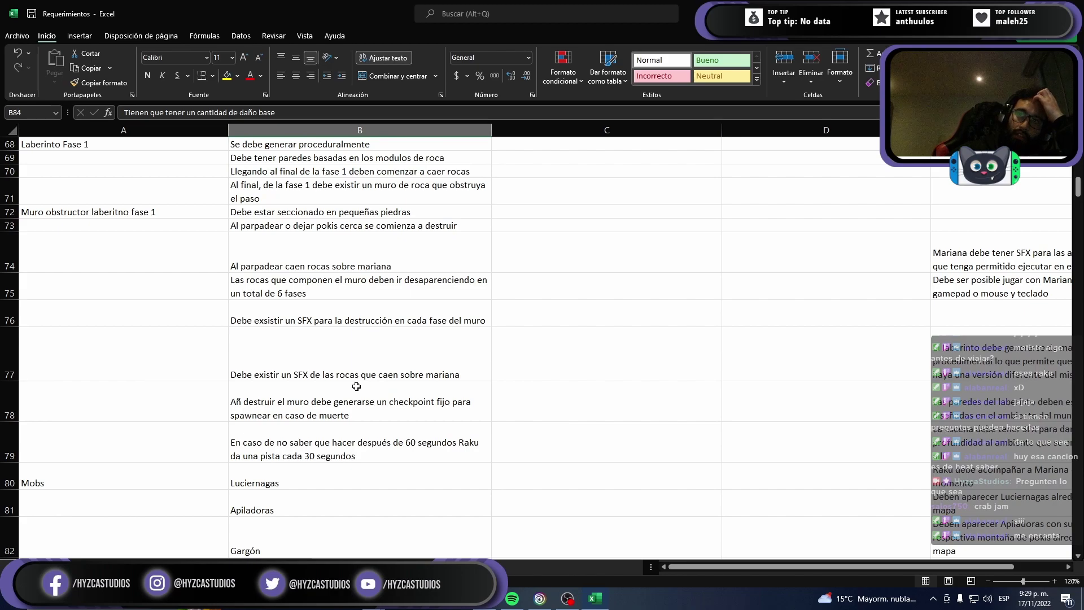
pyautogui.scroll(1, 321, 368)
pyautogui.scroll(2, 321, 357)
pyautogui.scroll(1, 320, 354)
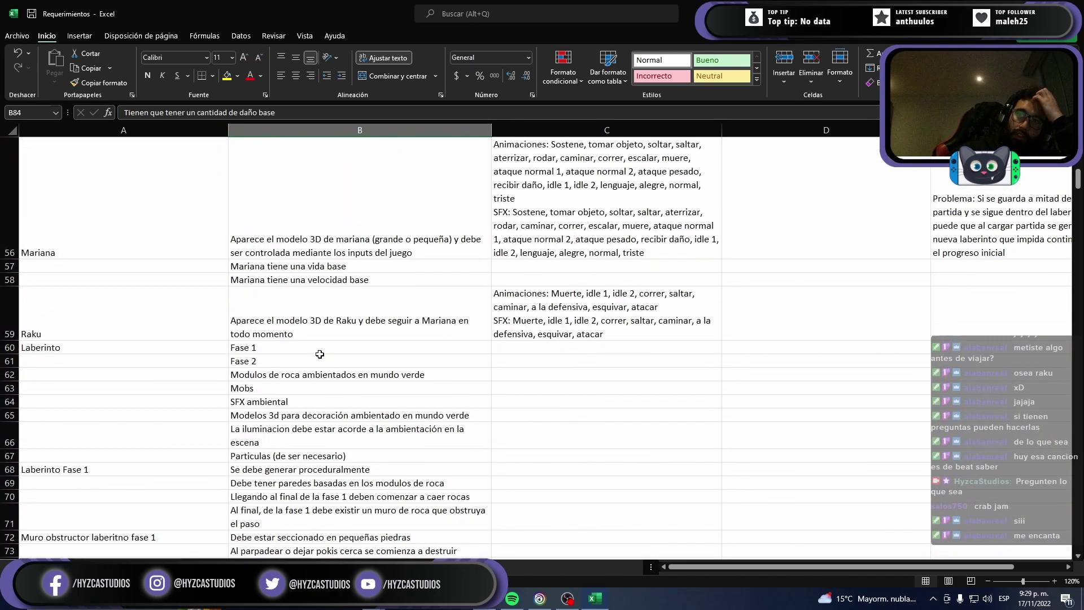
pyautogui.click(95, 289)
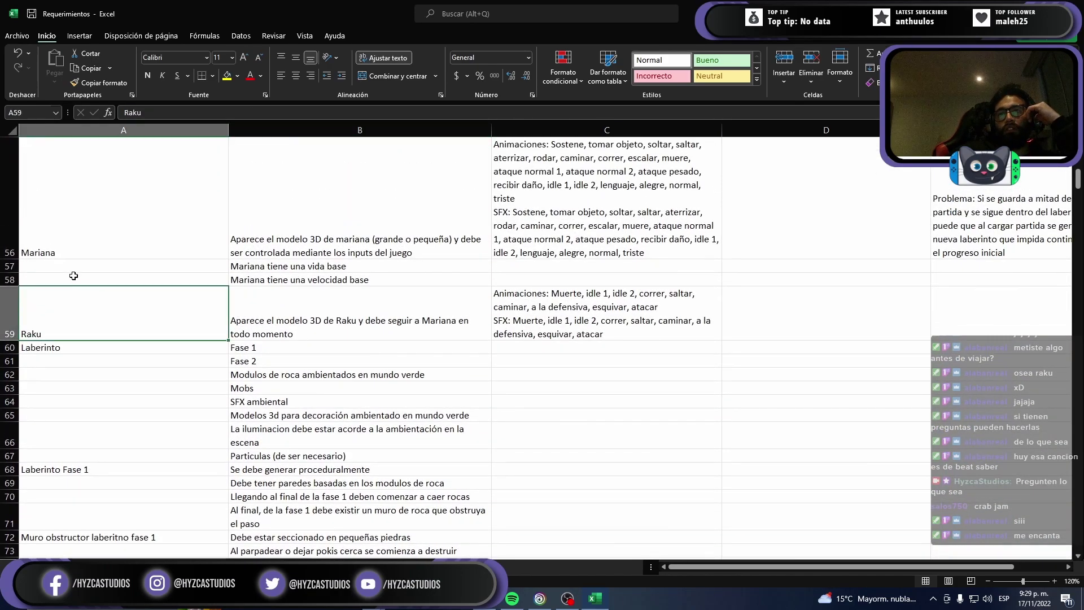
pyautogui.click(12, 315)
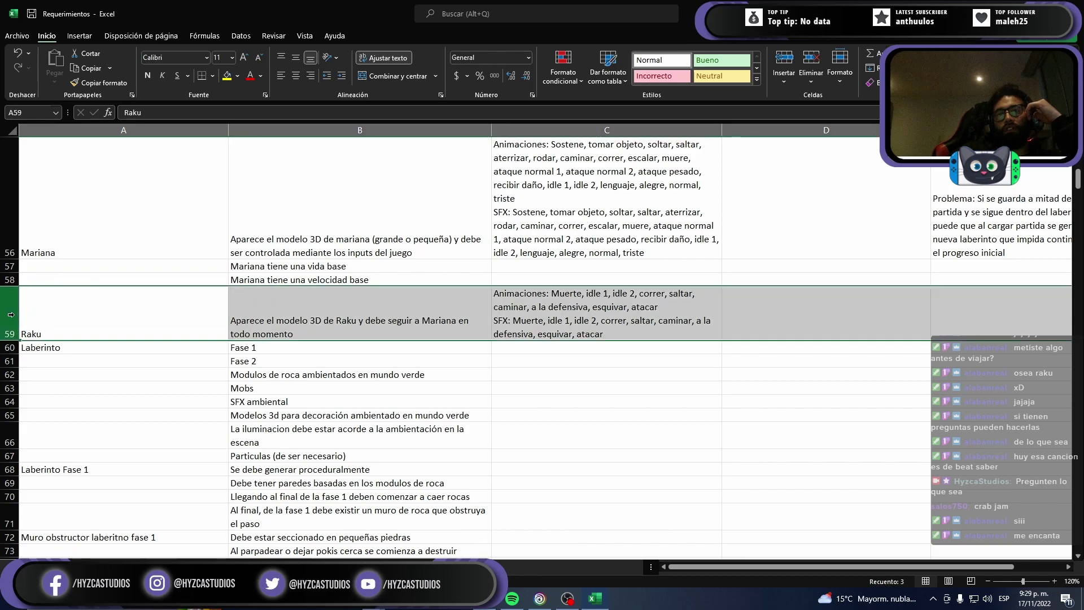
pyautogui.rightClick(12, 315)
pyautogui.click(48, 433)
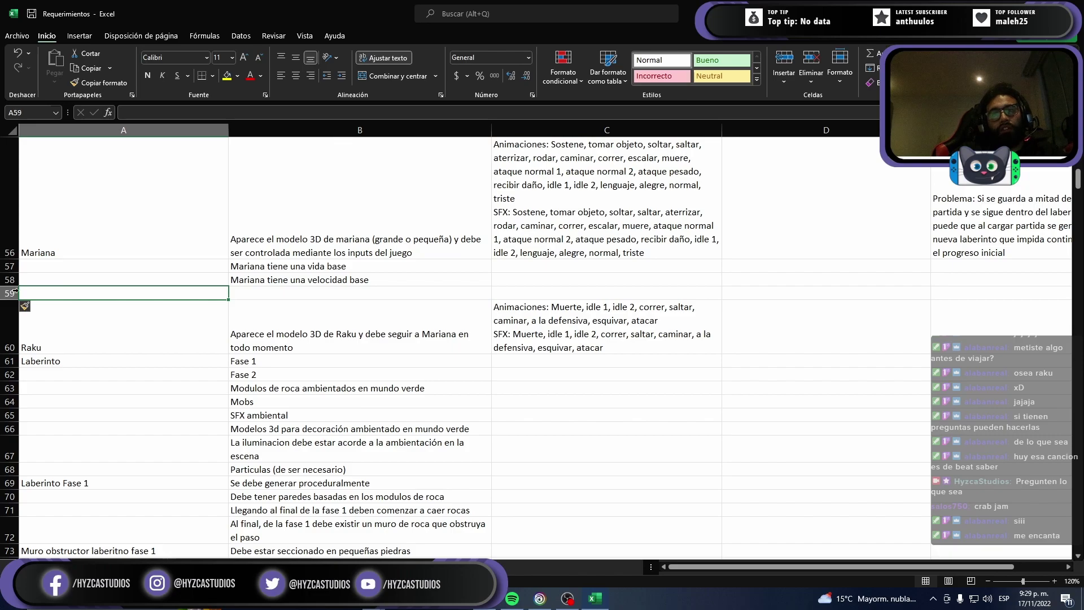
pyautogui.hotkey('ctrl', '+')
pyautogui.hotkey('ctrl', '+')
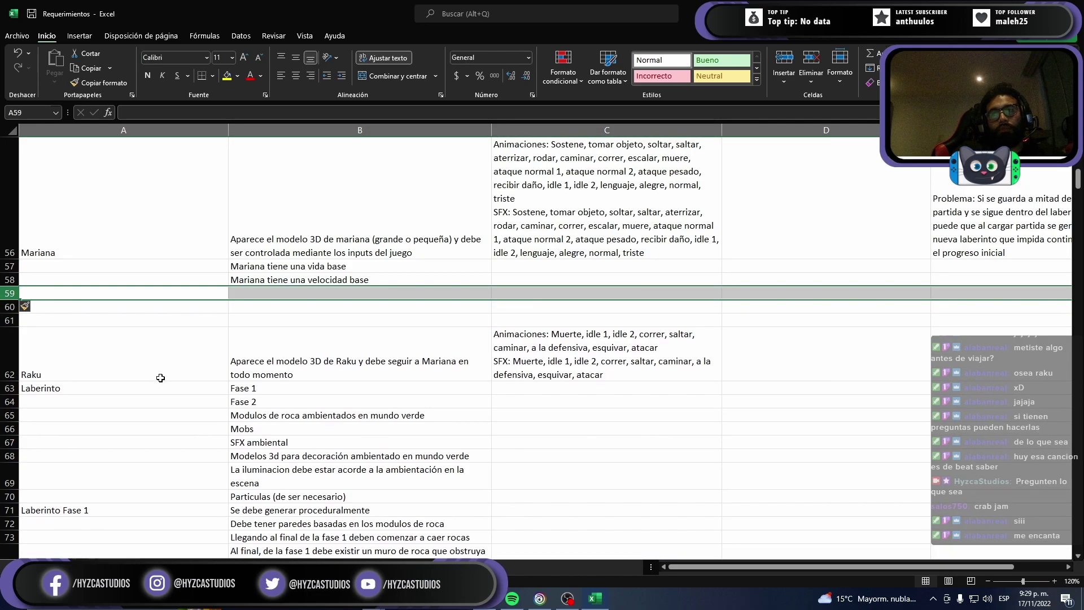
pyautogui.hotkey('ctrl', '+')
pyautogui.click(243, 292)
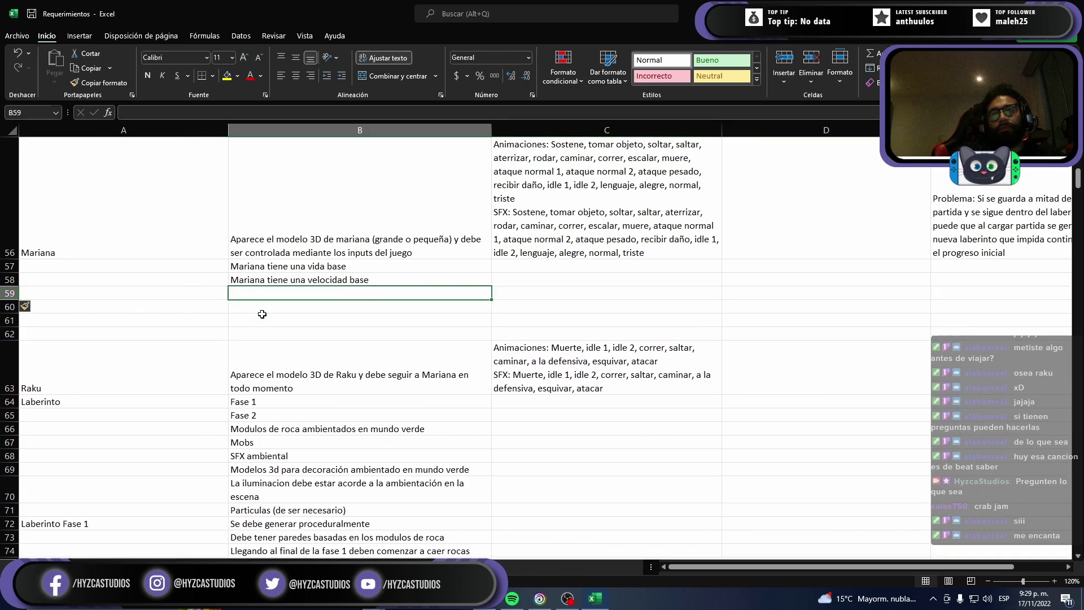
# Step: Write Mariana's pickup requirement in B59, ending with 'objetos interactuables del suelo'
pyautogui.write('Mariana pu')
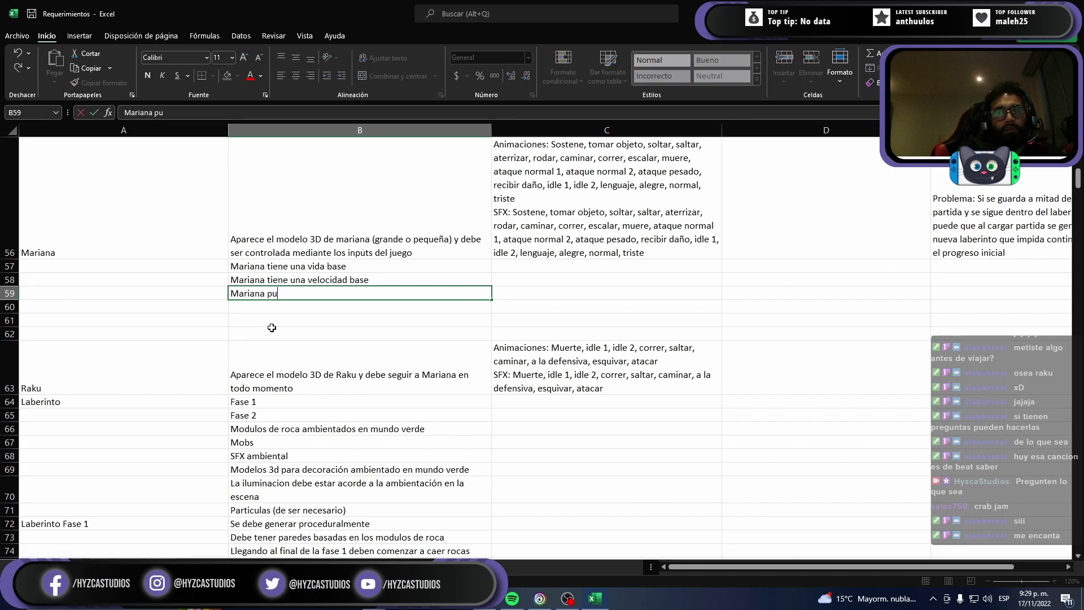
pyautogui.write('ede')
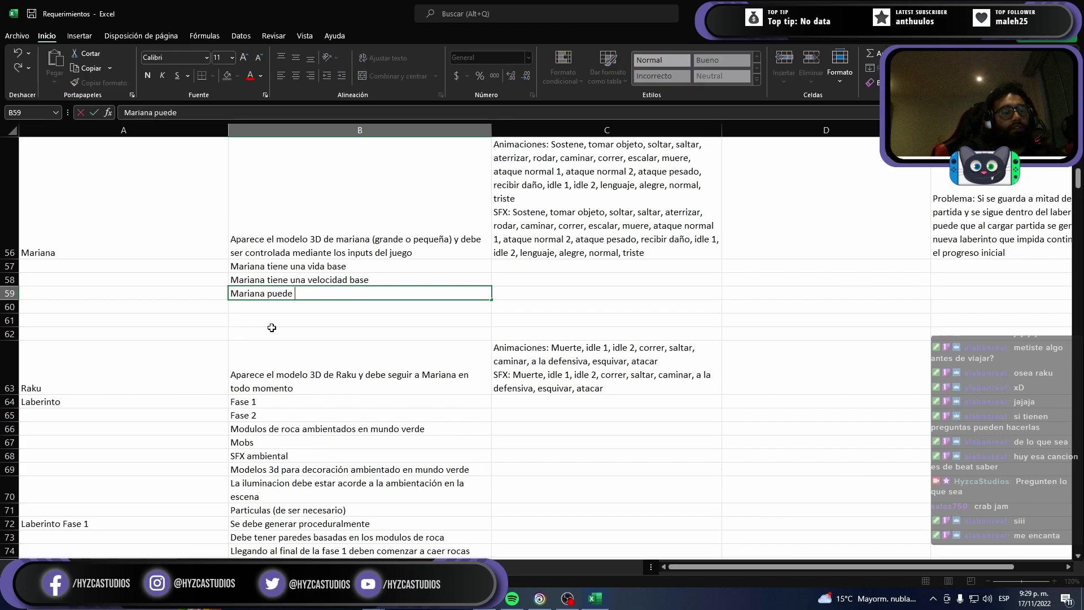
pyautogui.write('toma')
pyautogui.write('r po')
pyautogui.write('pokis')
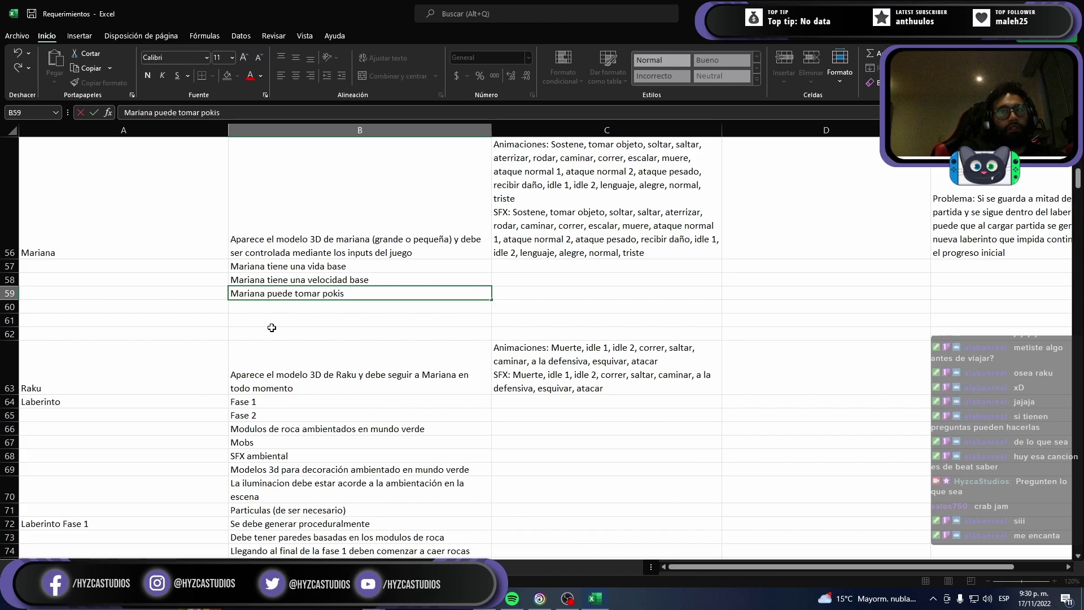
pyautogui.write('del suelo')
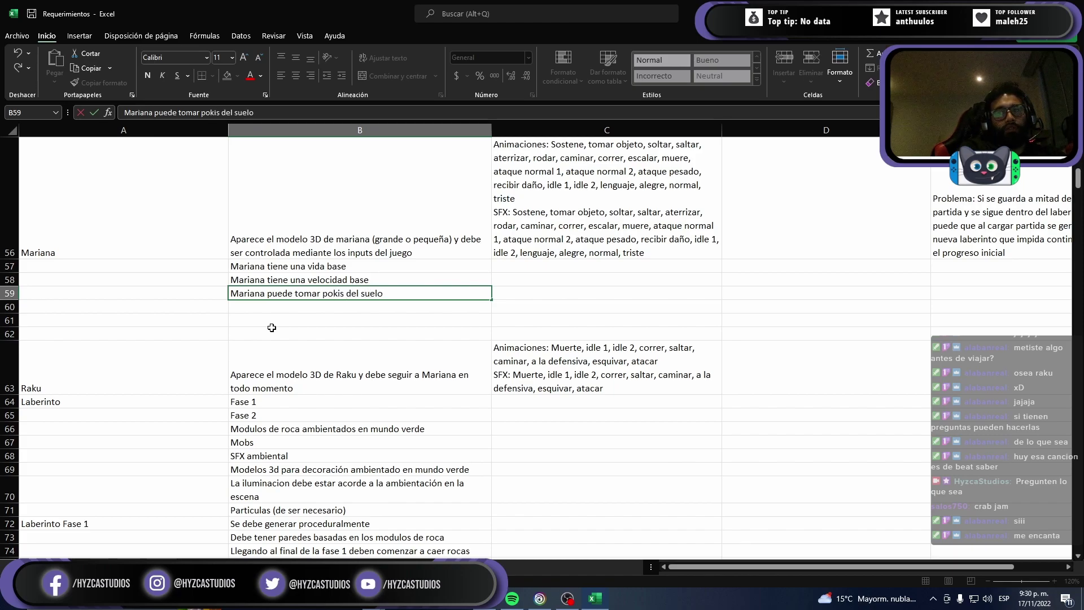
pyautogui.press('Return')
pyautogui.write('Matri')
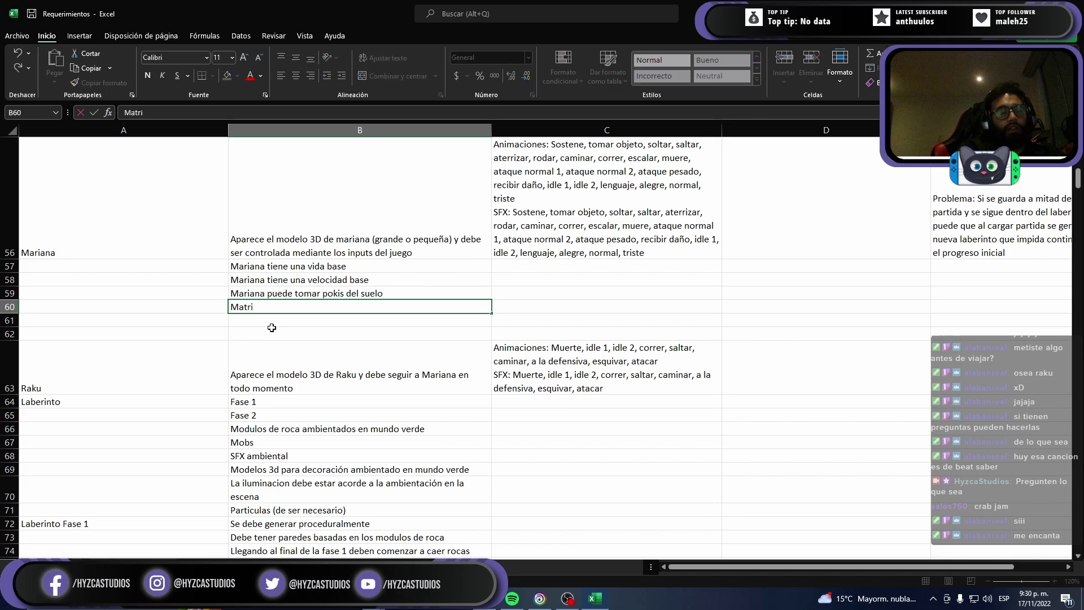
pyautogui.write('ru')
pyautogui.press('BackSpace')
pyautogui.press('BackSpace')
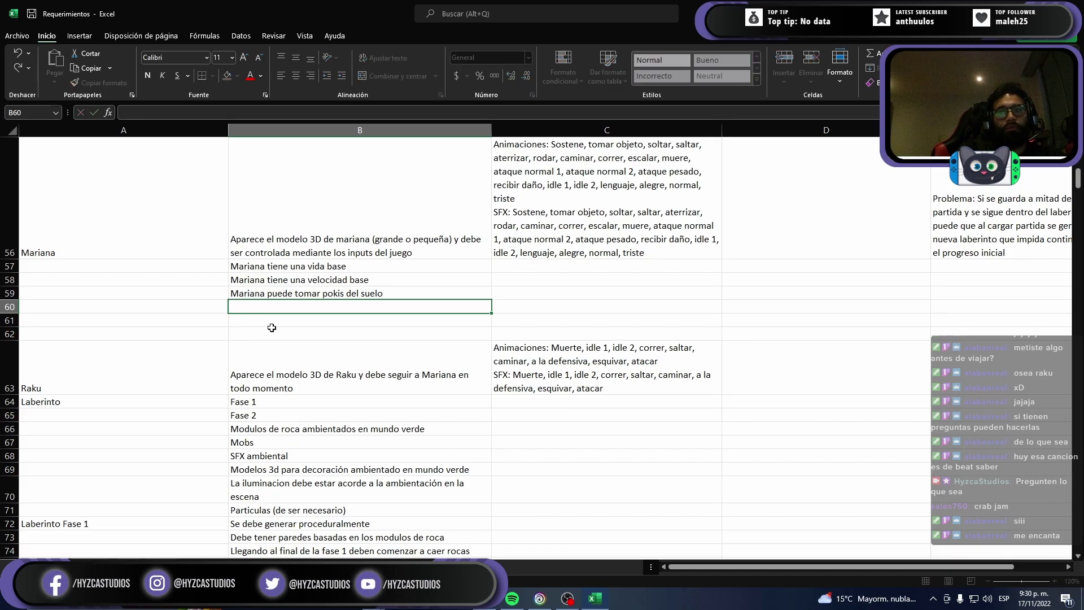
pyautogui.press('Escape')
pyautogui.click(323, 294)
pyautogui.doubleClick(323, 294)
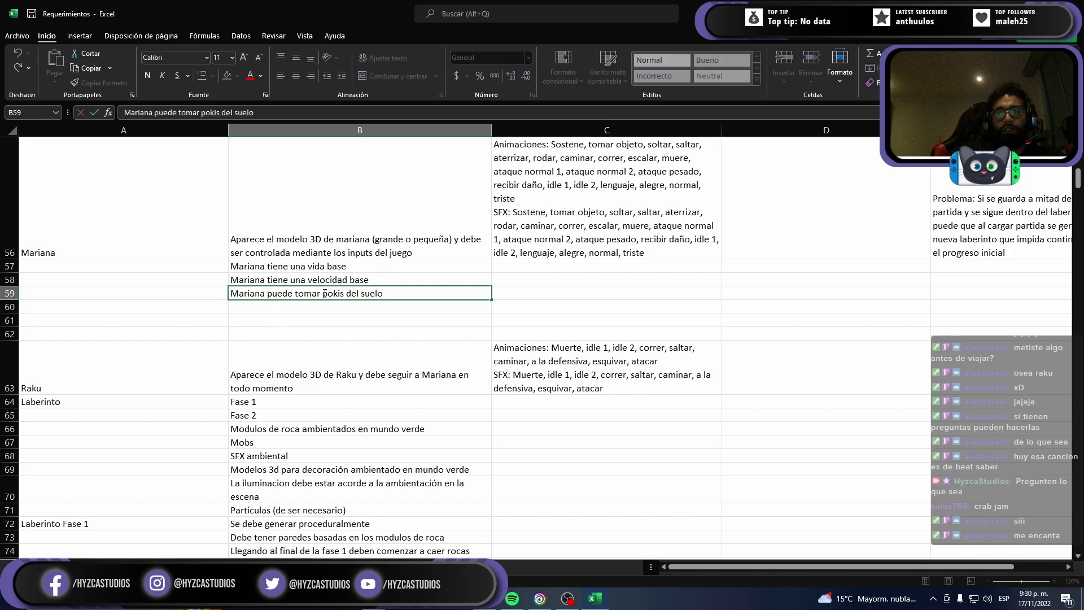
pyautogui.moveTo(323, 293); pyautogui.dragTo(386, 294)
pyautogui.write('o')
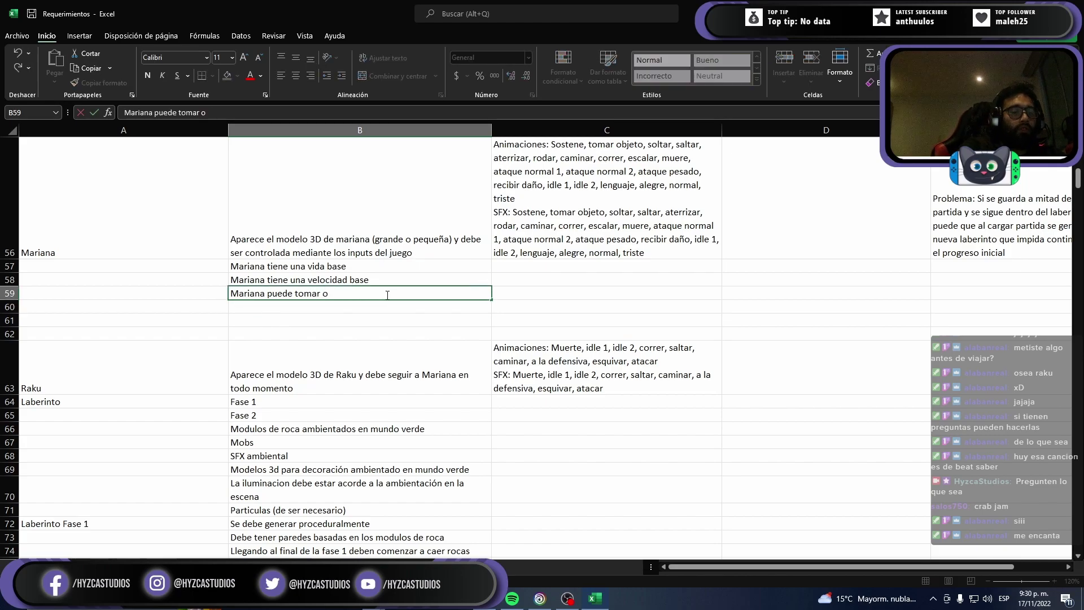
pyautogui.write('bjetos inte')
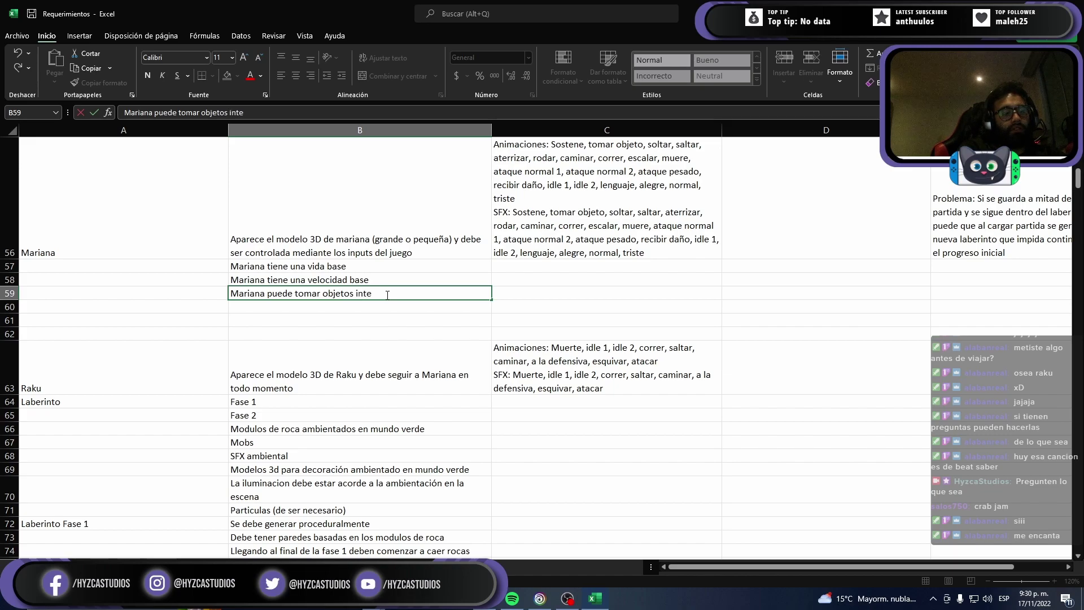
pyautogui.write('ractuables')
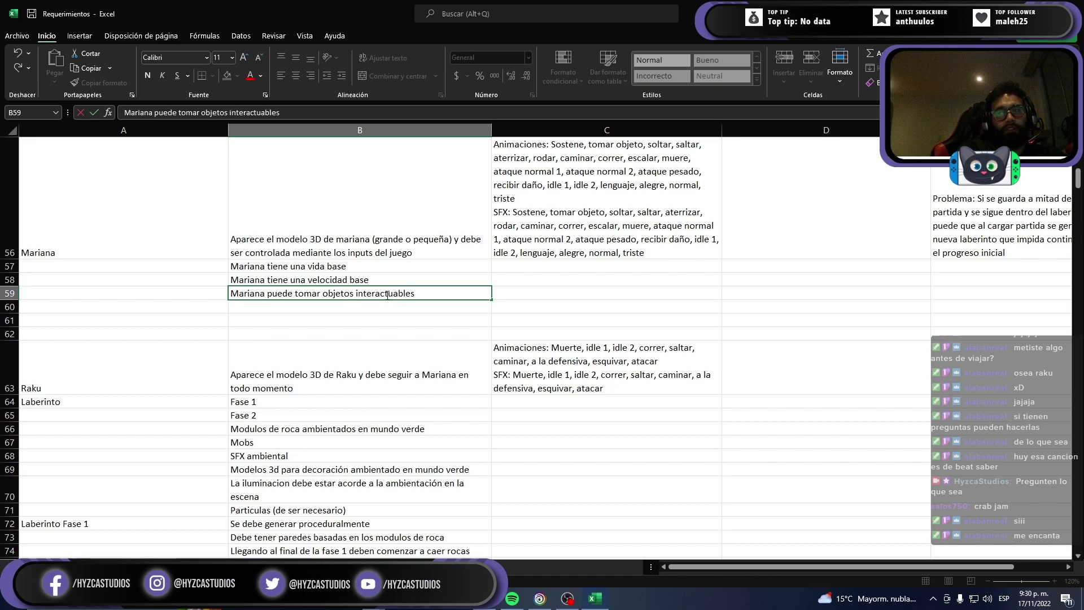
pyautogui.write(' del suelo')
pyautogui.press('Return')
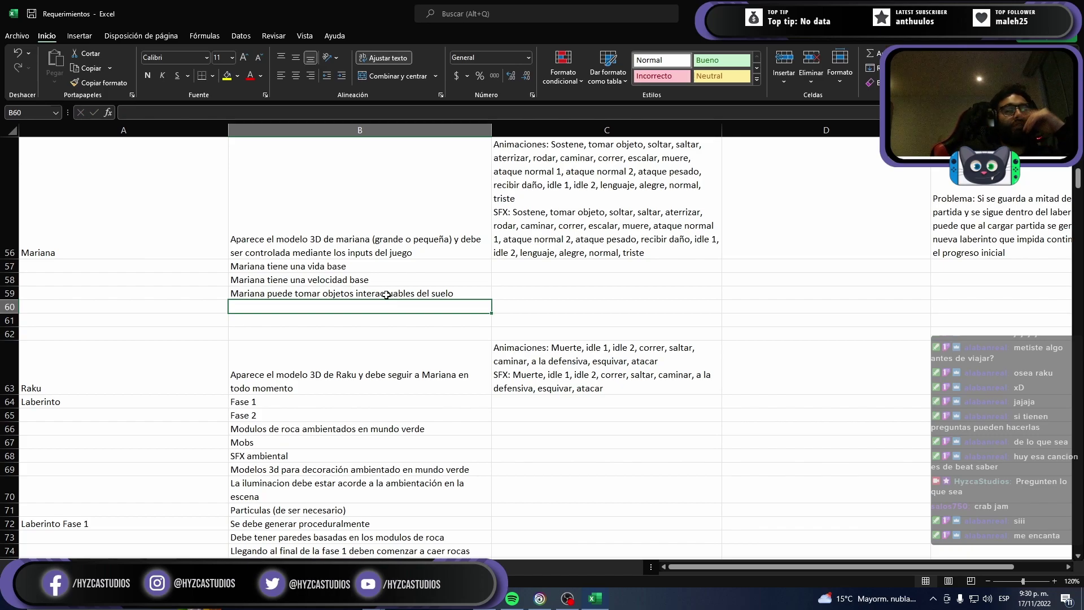
# Step: Add B60 'Mariana puede recibir daño de otros mobs menos de Raku'
pyautogui.click(387, 295)
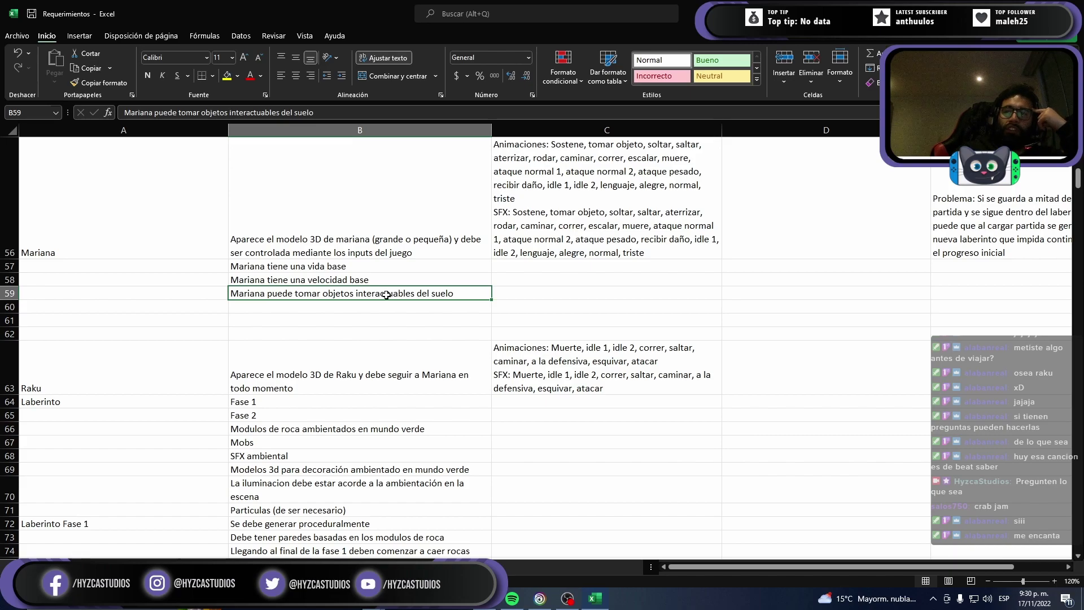
pyautogui.press('Down')
pyautogui.write('Ma')
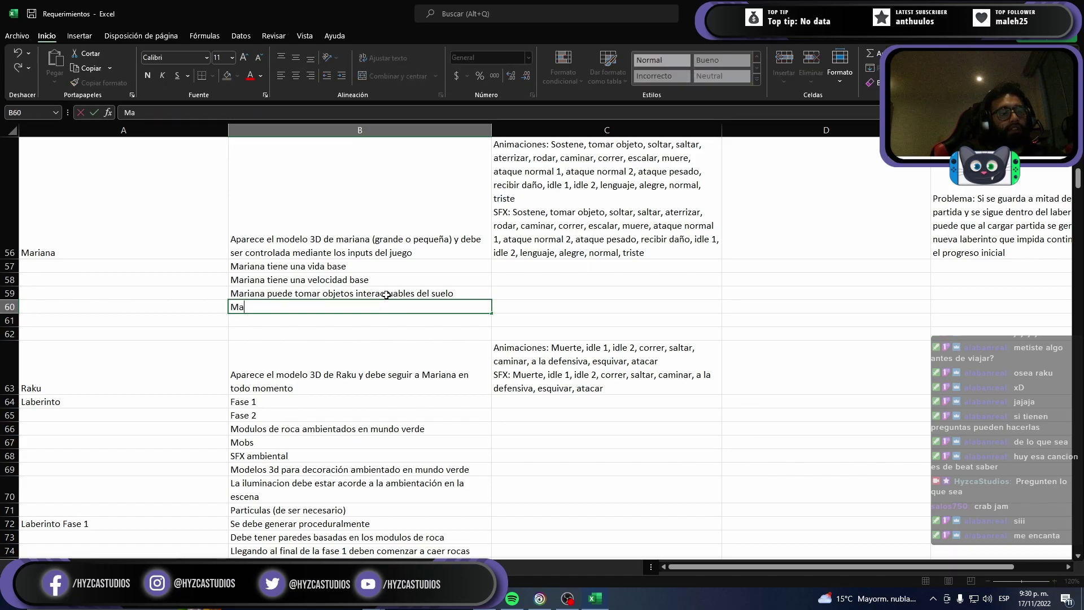
pyautogui.write('riana puede ')
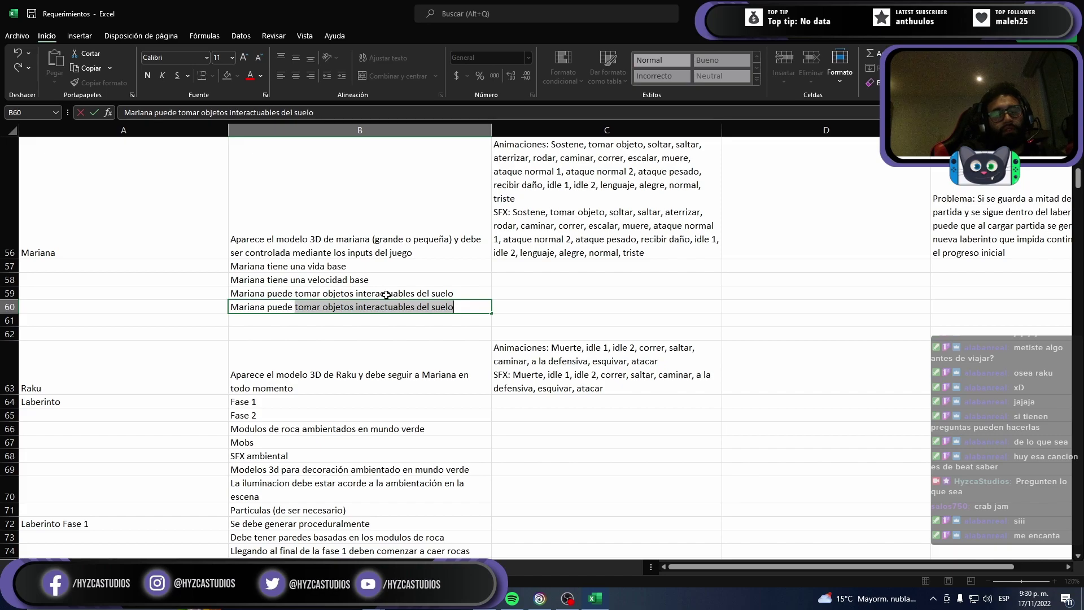
pyautogui.write('recibir da<ñ')
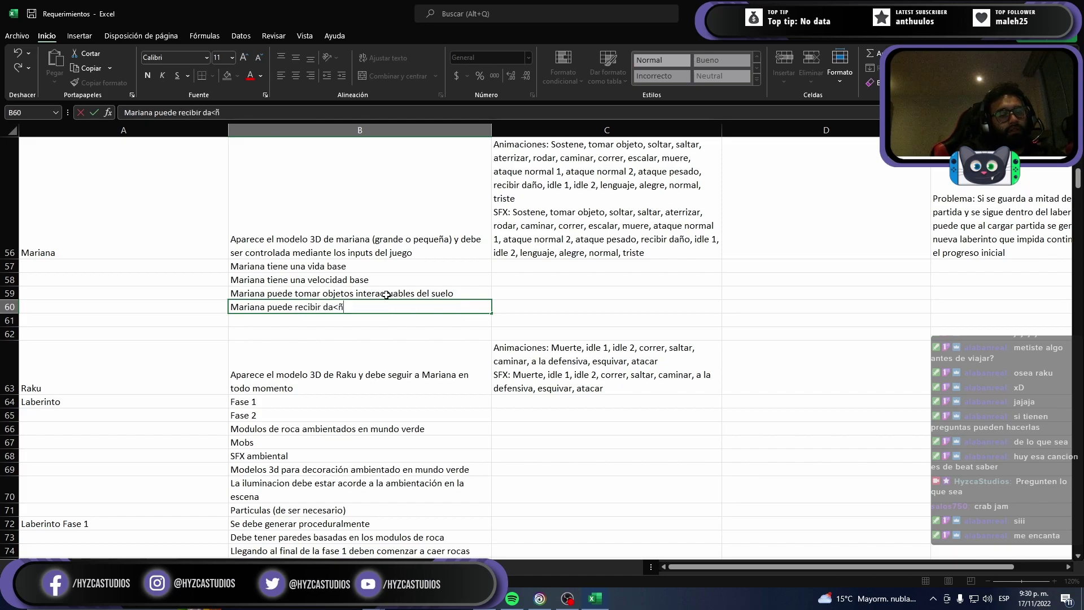
pyautogui.press('BackSpace')
pyautogui.press('BackSpace')
pyautogui.press('BackSpace')
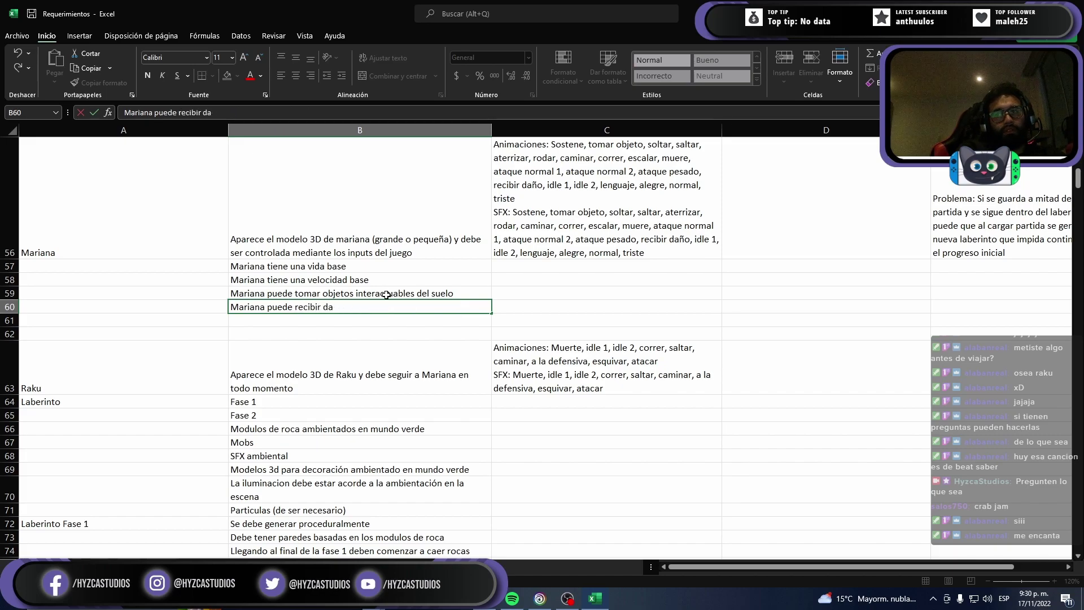
pyautogui.write('ño de ot')
pyautogui.write('ros mobs')
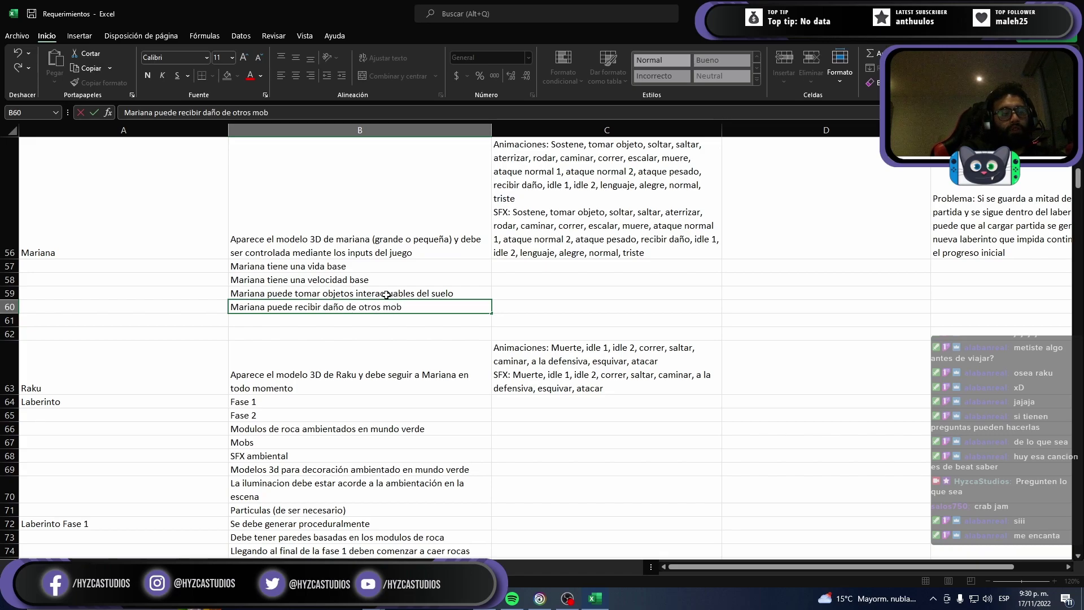
pyautogui.write(' me')
pyautogui.write('nos de Raku')
pyautogui.press('Return')
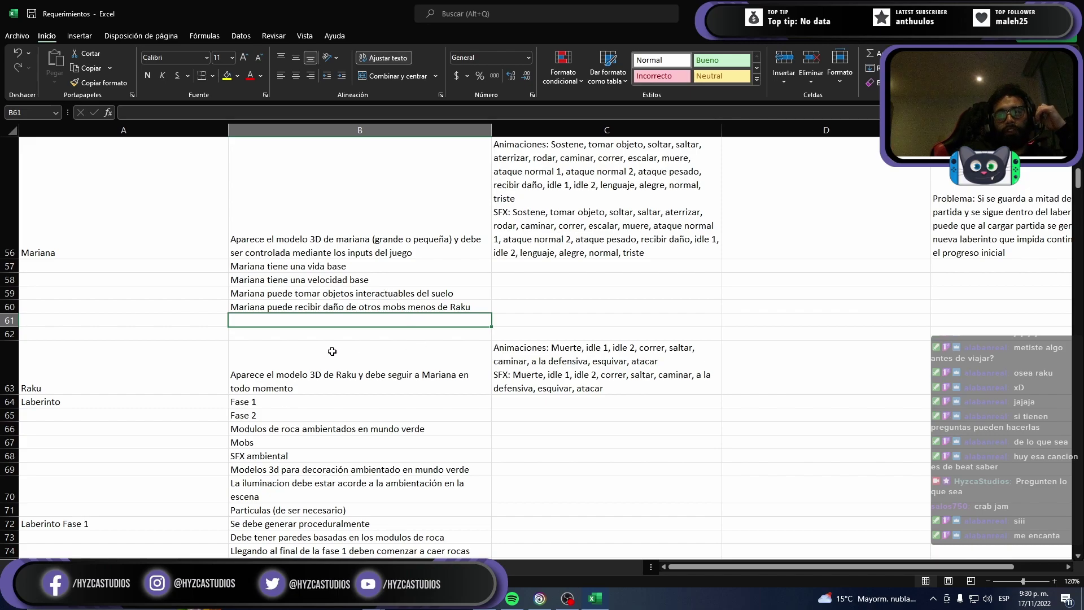
# Step: Review the Luciernagas attack conditions and begin the natural-state rule in B91
pyautogui.scroll(-4, 330, 350)
pyautogui.scroll(-2, 307, 364)
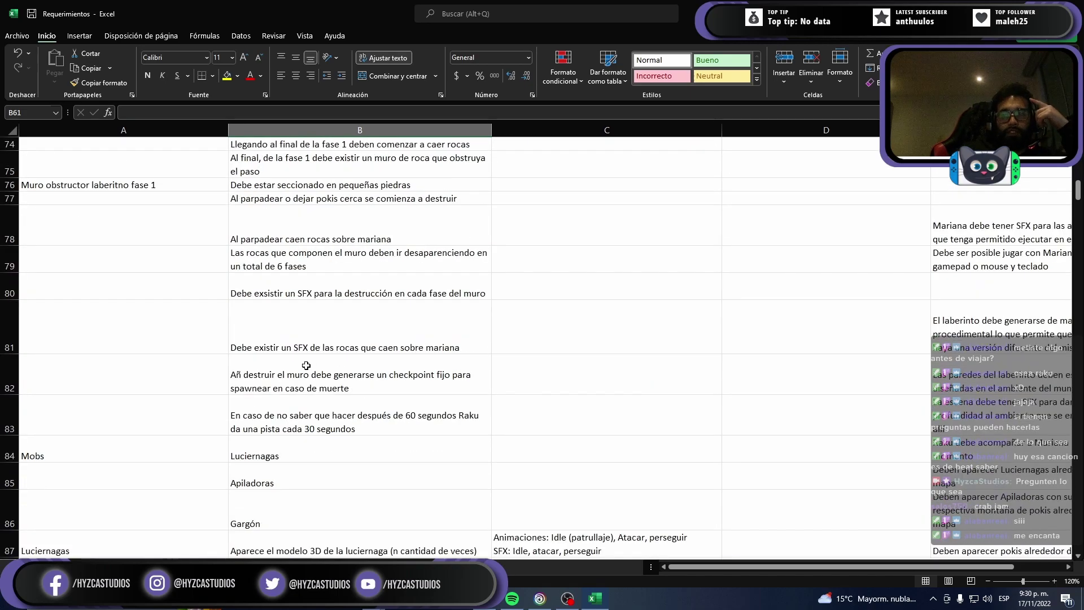
pyautogui.scroll(-2, 308, 364)
pyautogui.scroll(-1, 279, 407)
pyautogui.scroll(-1, 265, 430)
pyautogui.click(255, 389)
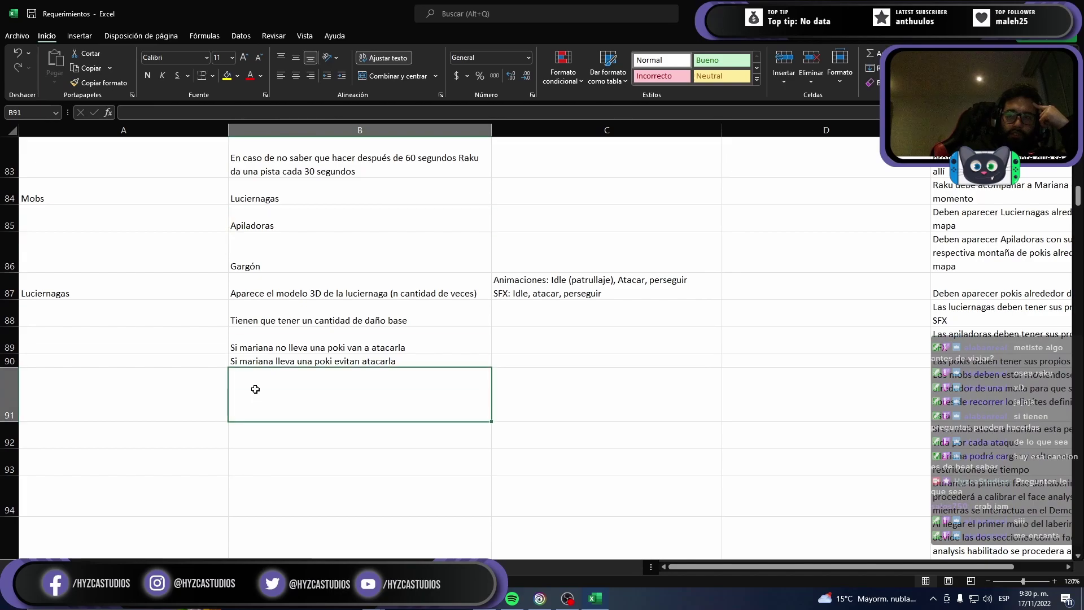
pyautogui.moveTo(255, 348); pyautogui.dragTo(260, 363)
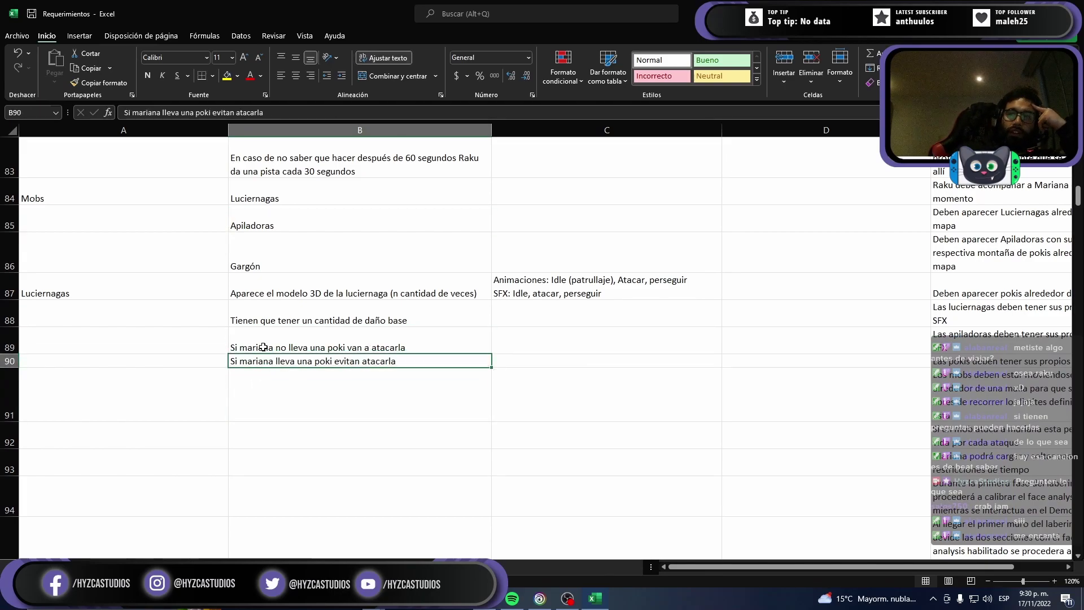
pyautogui.click(263, 347)
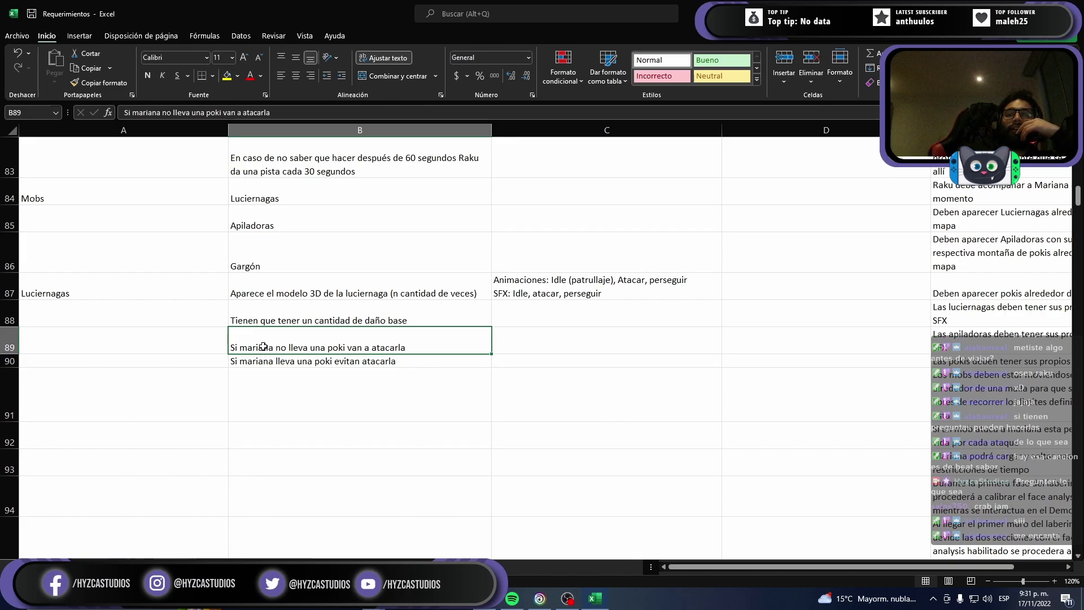
pyautogui.click(250, 379)
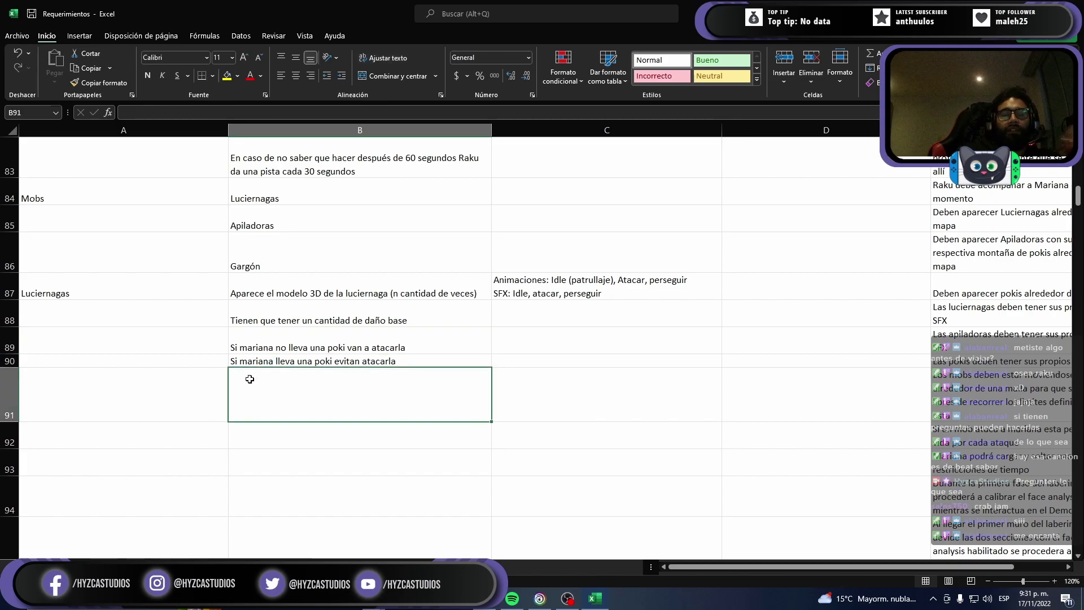
pyautogui.write('En su esta')
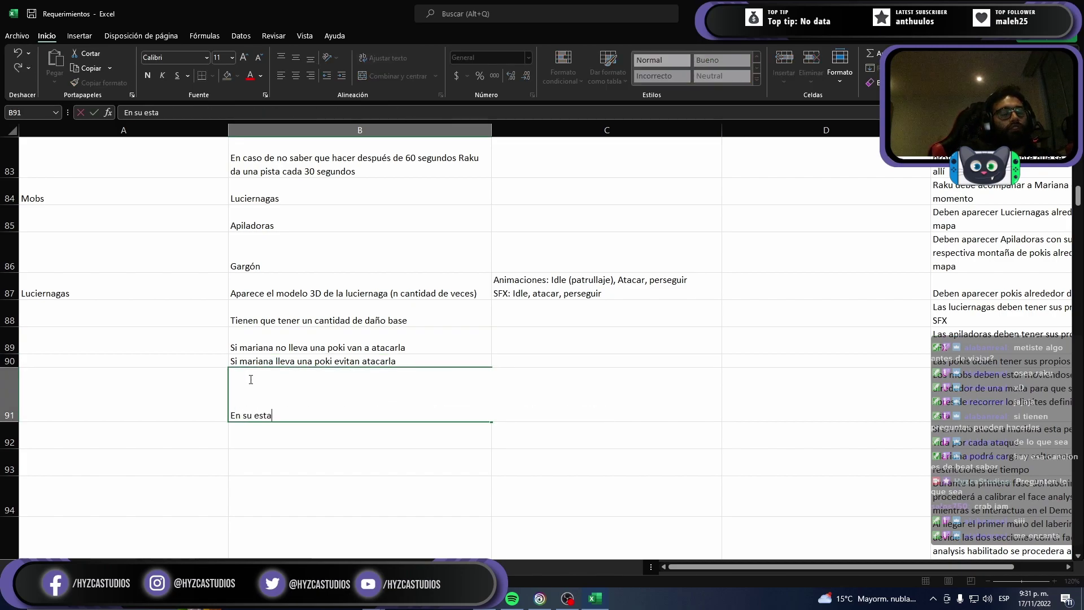
pyautogui.write('do naturasl')
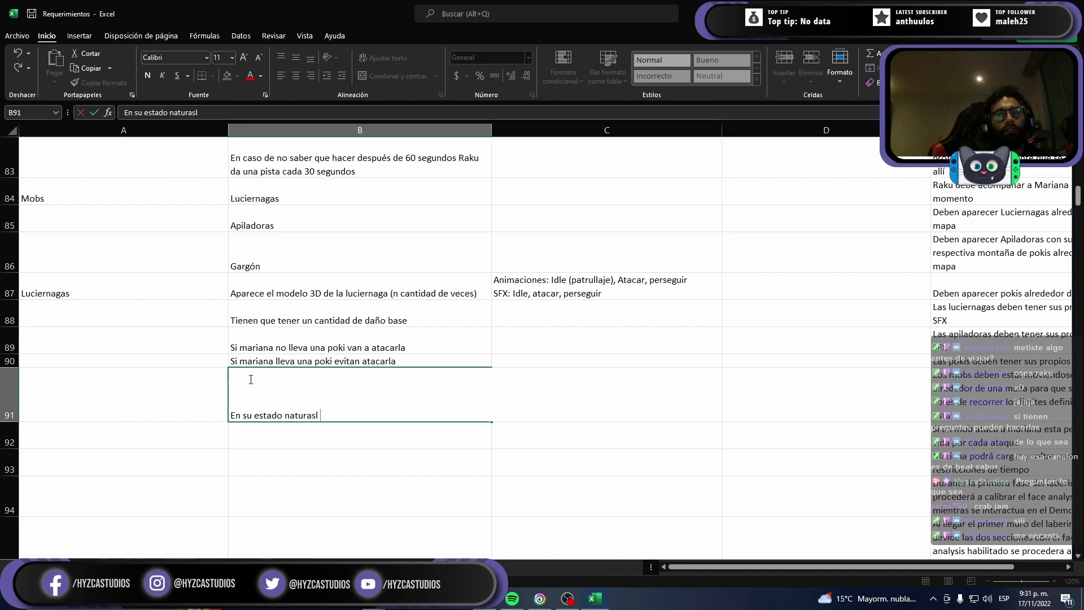
pyautogui.write('deben')
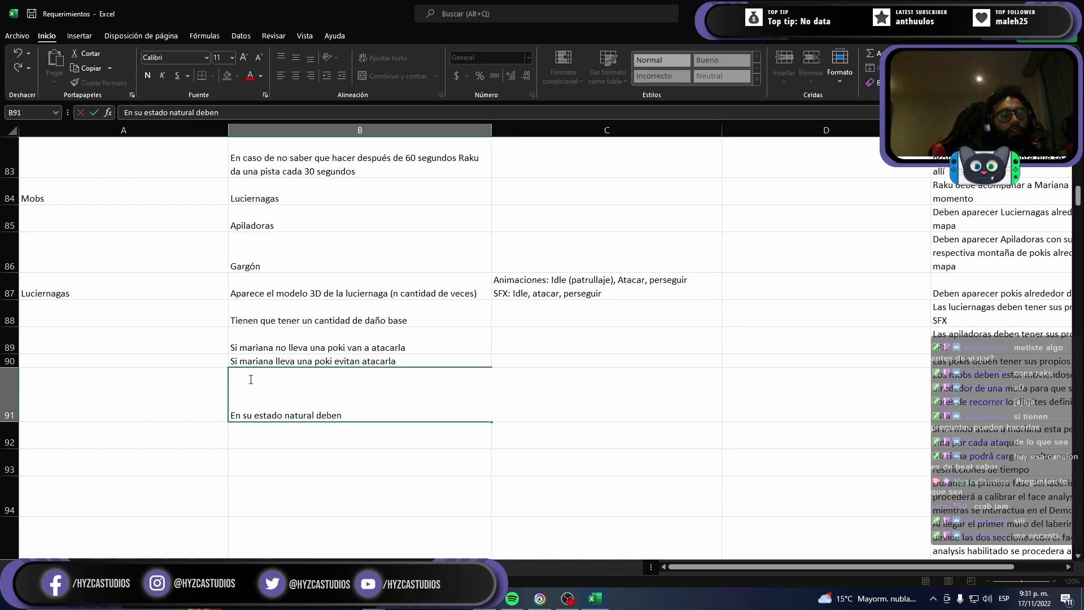
pyautogui.write(' tener')
pyautogui.write('un po')
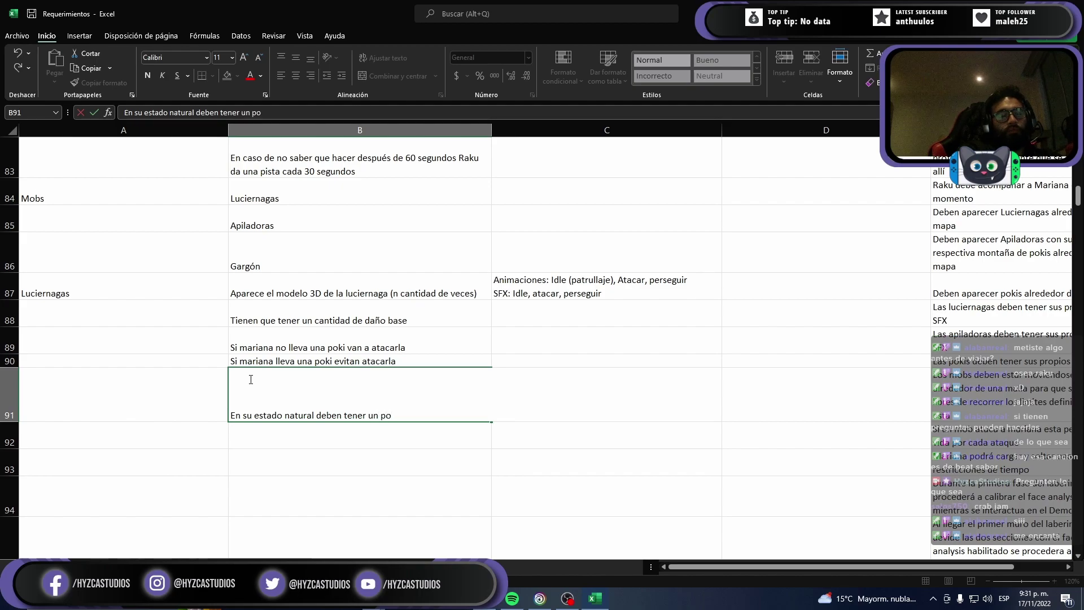
pyautogui.write('rullaje')
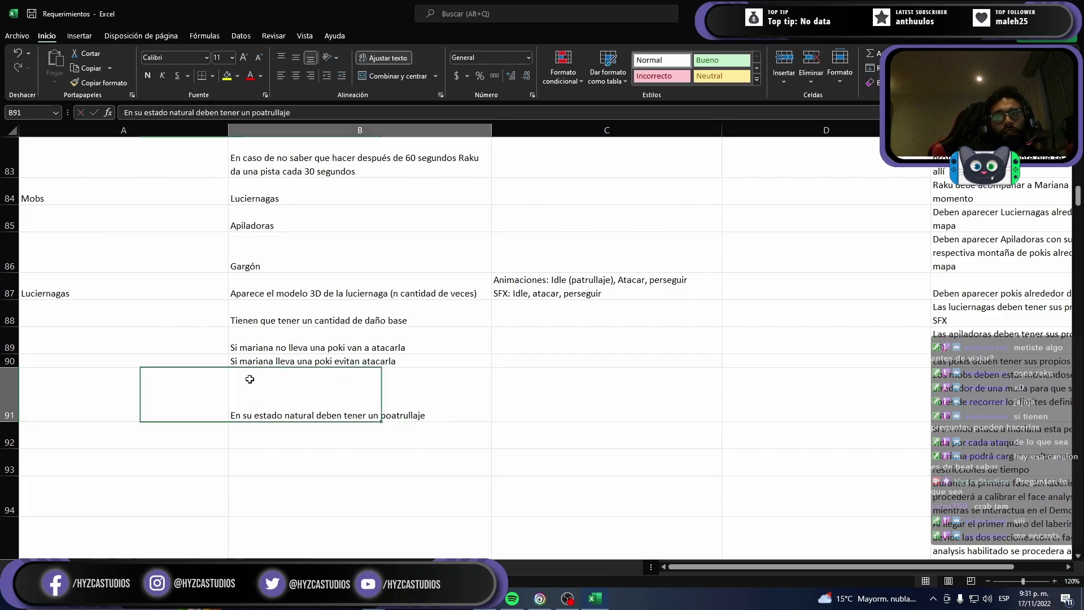
# Step: Fix the typo and commit 'En su estado natural deben tener un patrullaje' in B91
pyautogui.press('Left')
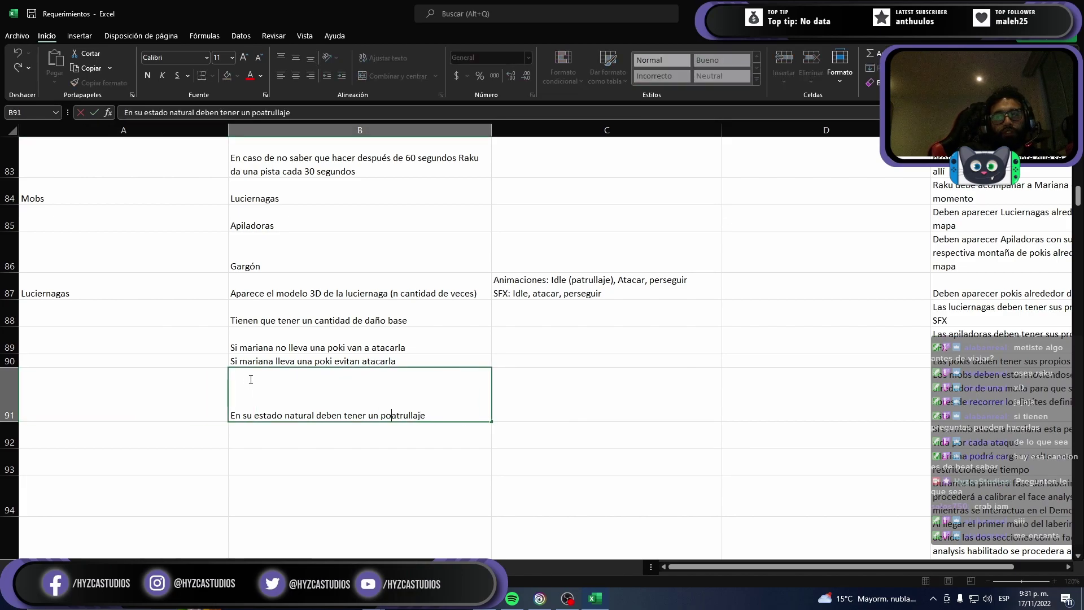
pyautogui.press('BackSpace')
pyautogui.press('Return')
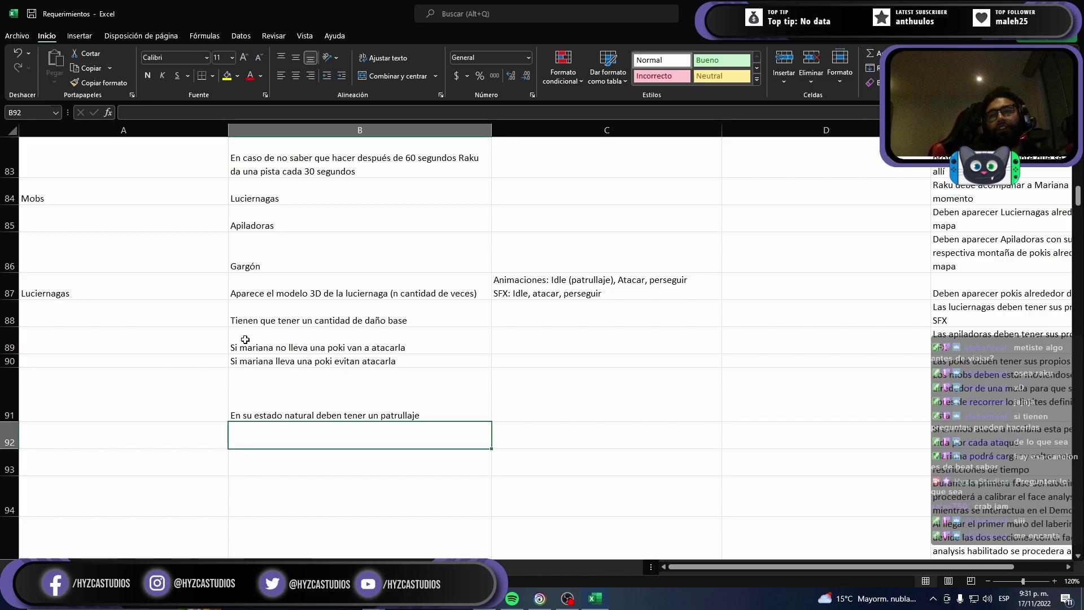
# Step: Copy the Luciernagas block starting at A87 and paste a duplicate at row 92
pyautogui.moveTo(104, 286)
pyautogui.mouseDown()
pyautogui.moveTo(396, 341)
pyautogui.moveTo(501, 396)
pyautogui.mouseUp()
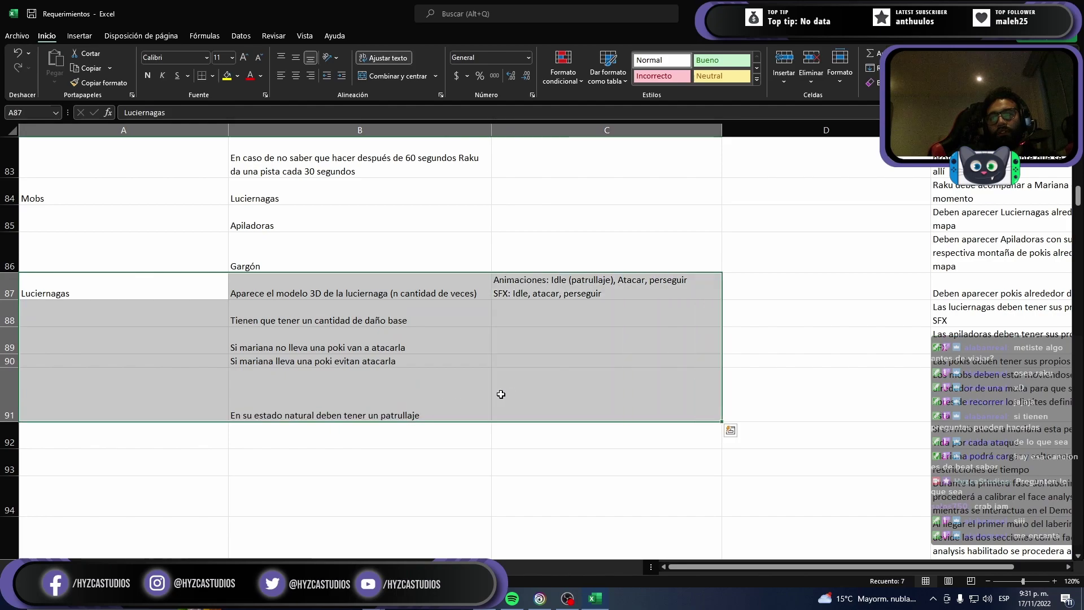
pyautogui.hotkey('ctrl', 'c')
pyautogui.click(183, 437)
pyautogui.hotkey('ctrl', 'v')
pyautogui.click(102, 438)
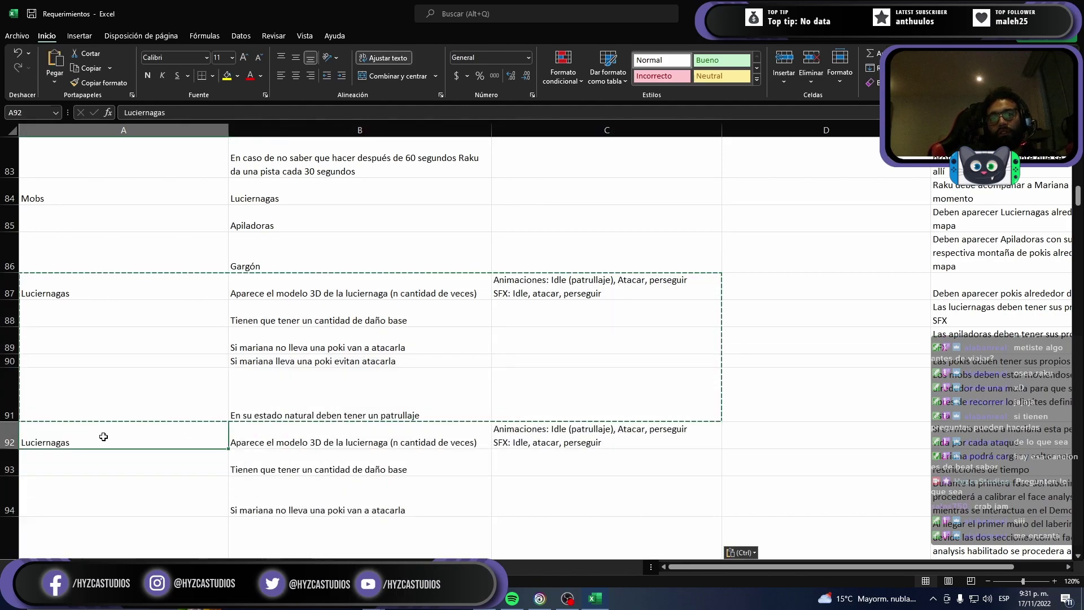
pyautogui.press('Escape')
# Step: Rename the pasted block's label in A92 to 'Apiladoras'
pyautogui.doubleClick(60, 440)
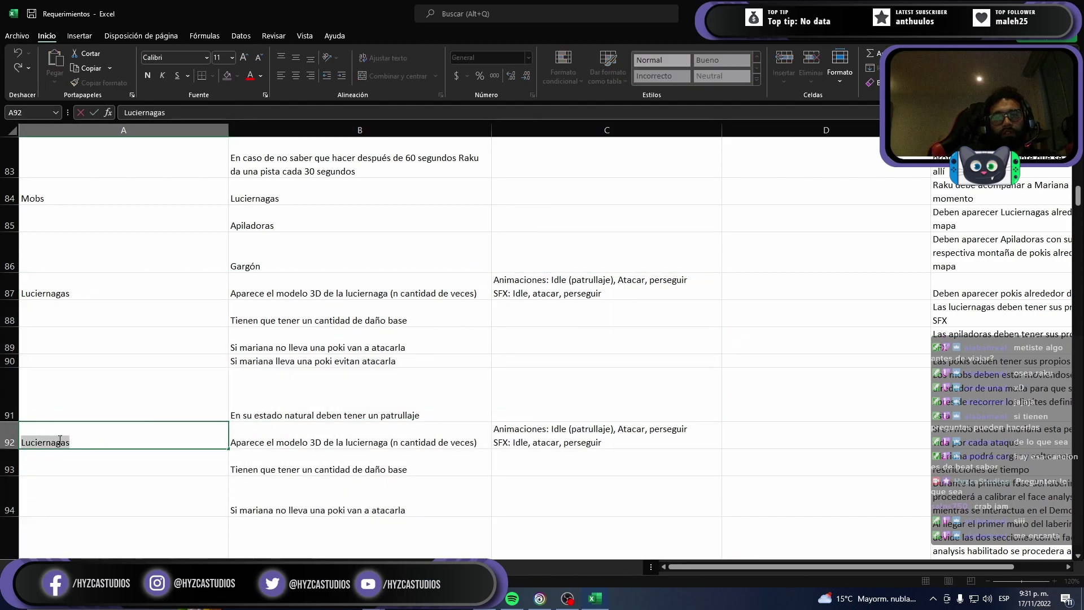
pyautogui.write('Apilado')
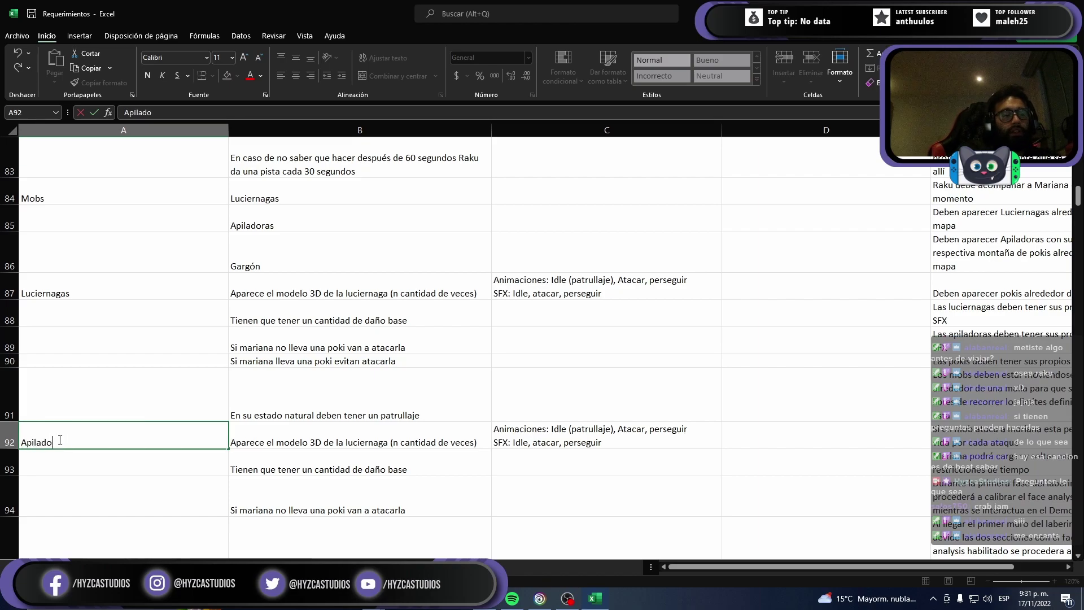
pyautogui.write('ras')
pyautogui.click(344, 440)
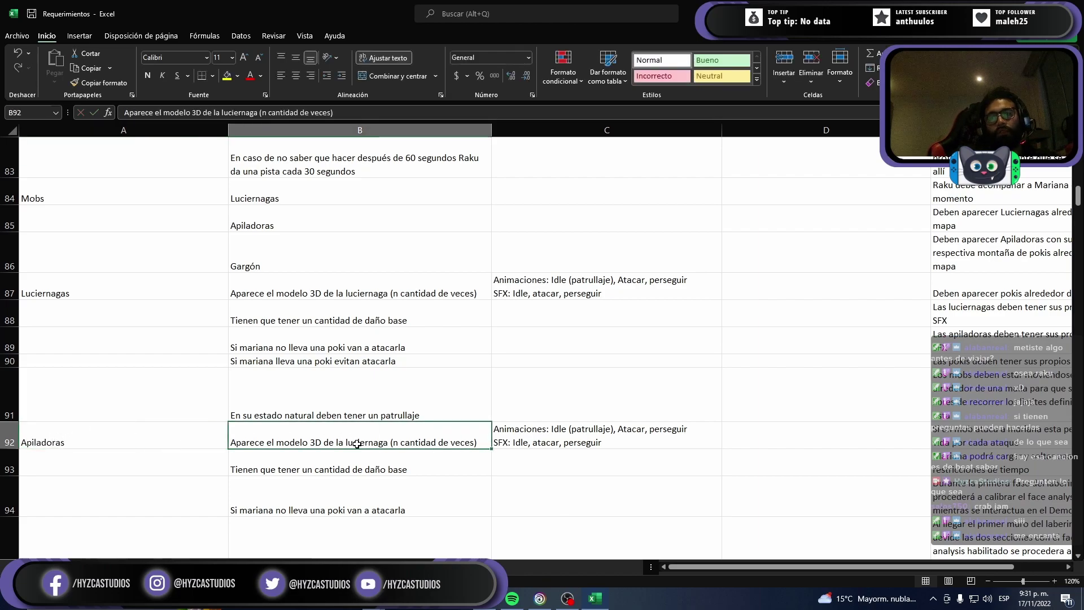
# Step: Change 'luciernaga' to 'apiladora' in the B92 3D model line
pyautogui.doubleClick(342, 443)
pyautogui.moveTo(344, 442); pyautogui.dragTo(388, 443)
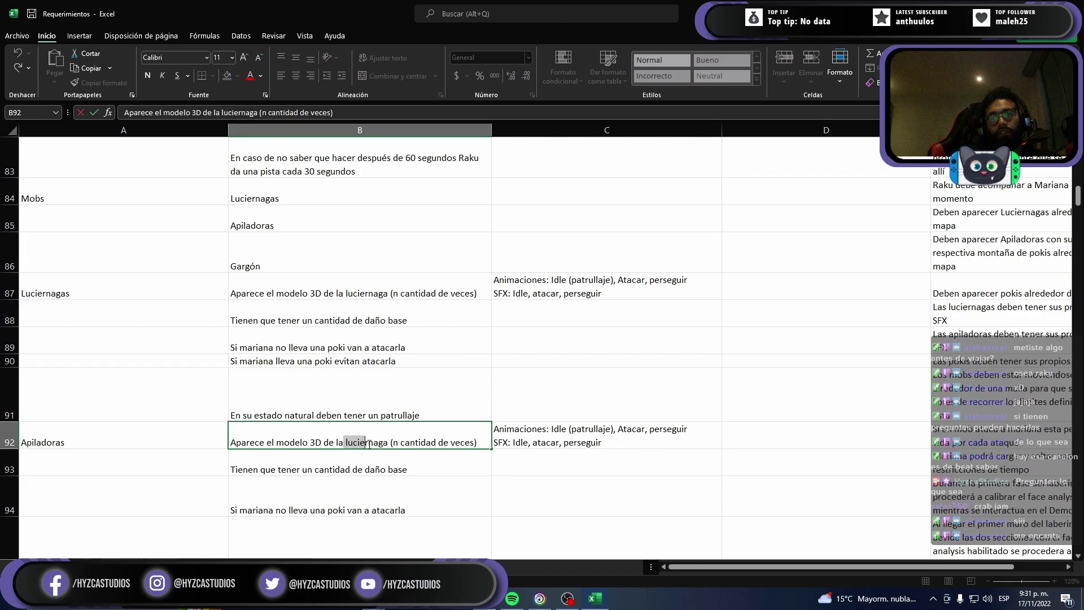
pyautogui.write('apil')
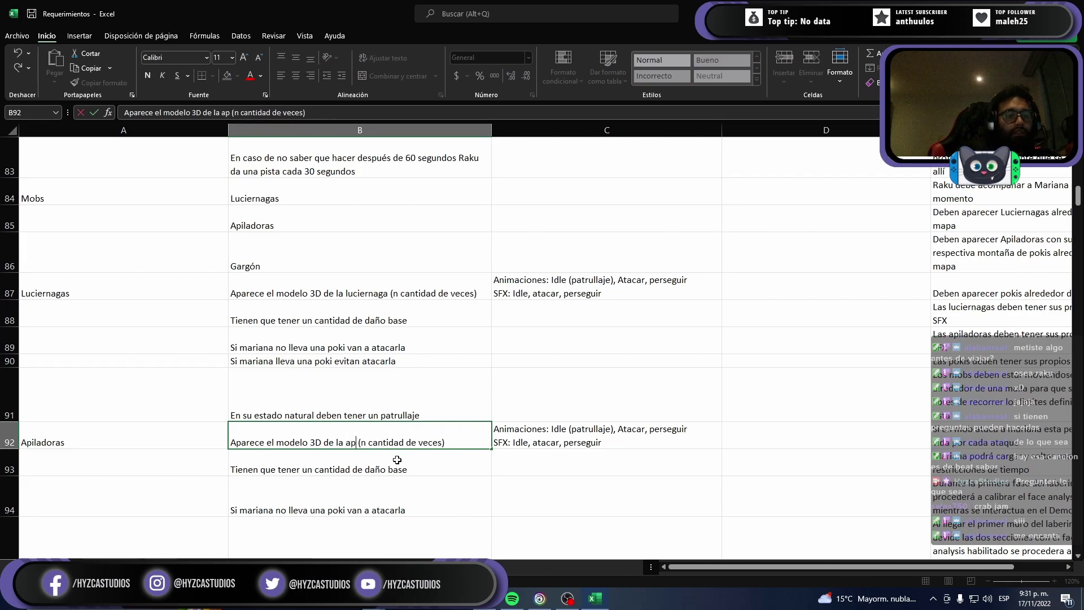
pyautogui.write('adora')
pyautogui.press('Return')
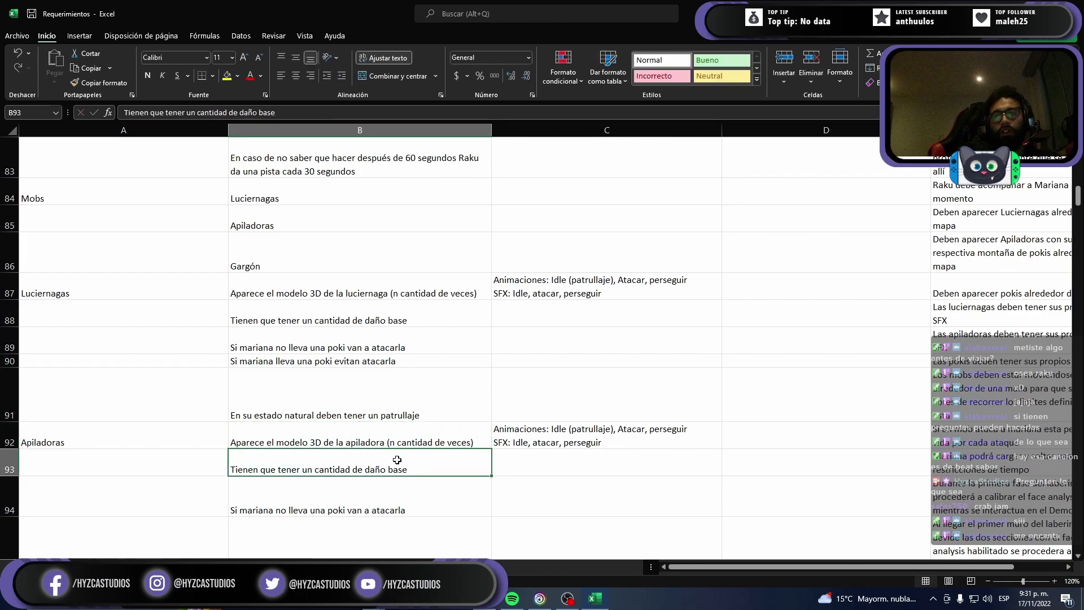
pyautogui.press('Up')
pyautogui.press('Right')
pyautogui.press('Left')
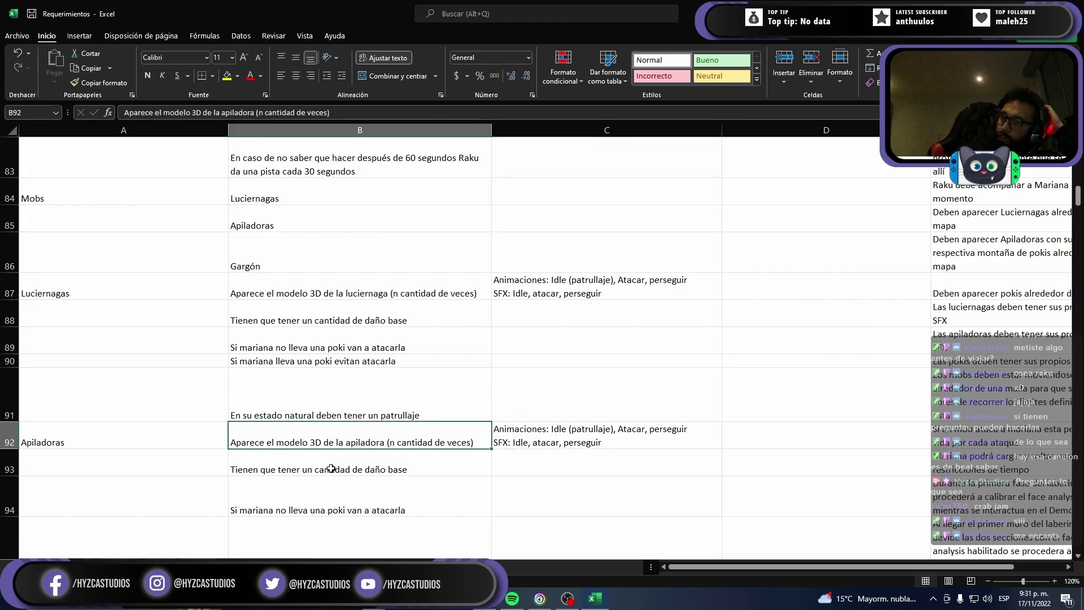
pyautogui.scroll(-1, 330, 468)
pyautogui.scroll(-1, 319, 403)
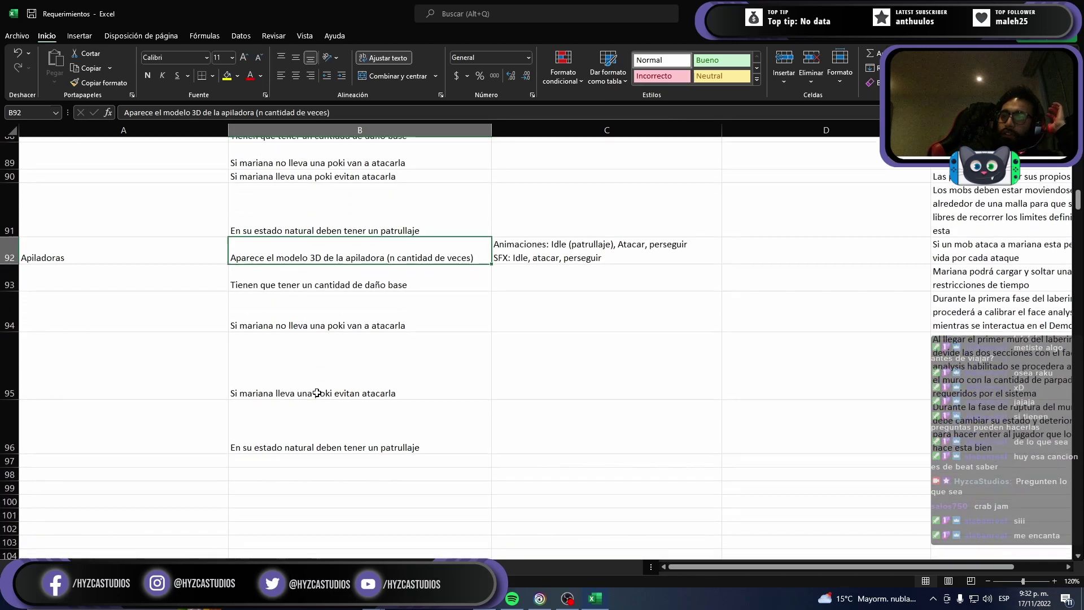
# Step: Delete 'no' from the B94 poki condition and add 'no' to B95
pyautogui.doubleClick(283, 314)
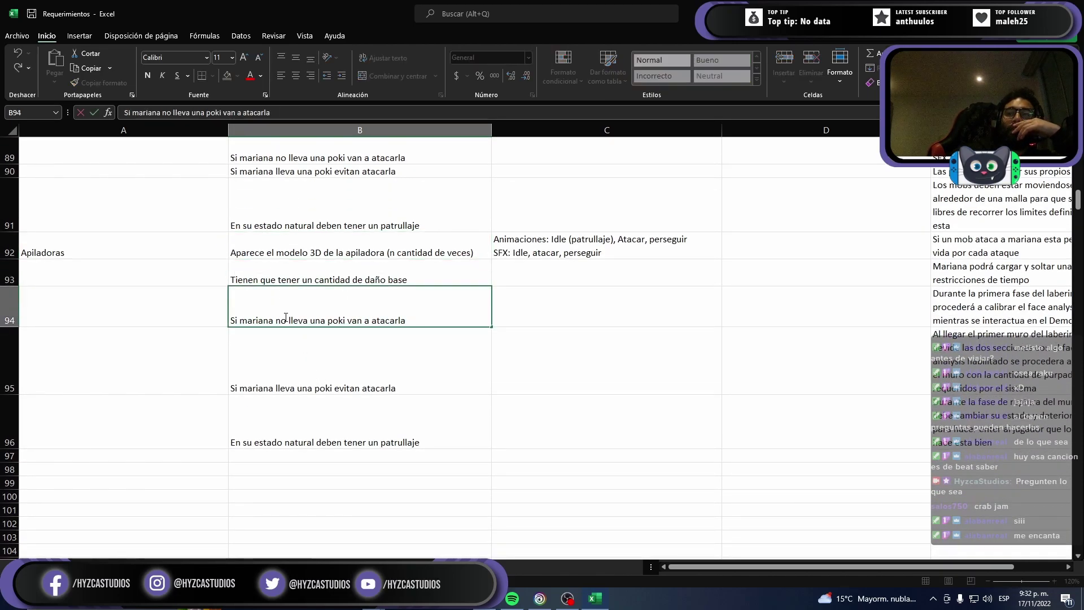
pyautogui.press('BackSpace')
pyautogui.press('BackSpace')
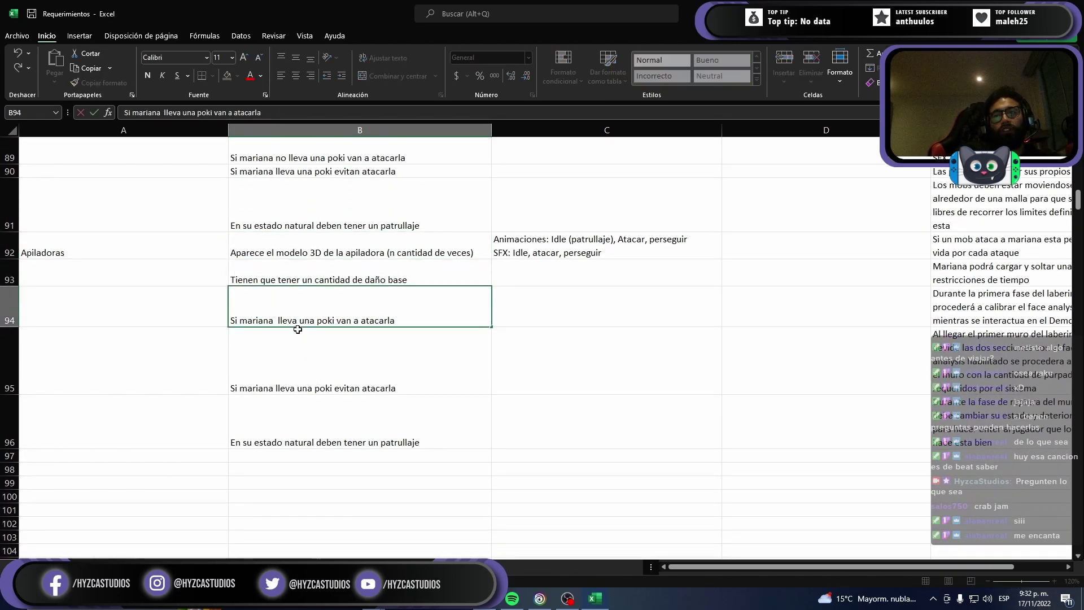
pyautogui.press('BackSpace')
pyautogui.press('Return')
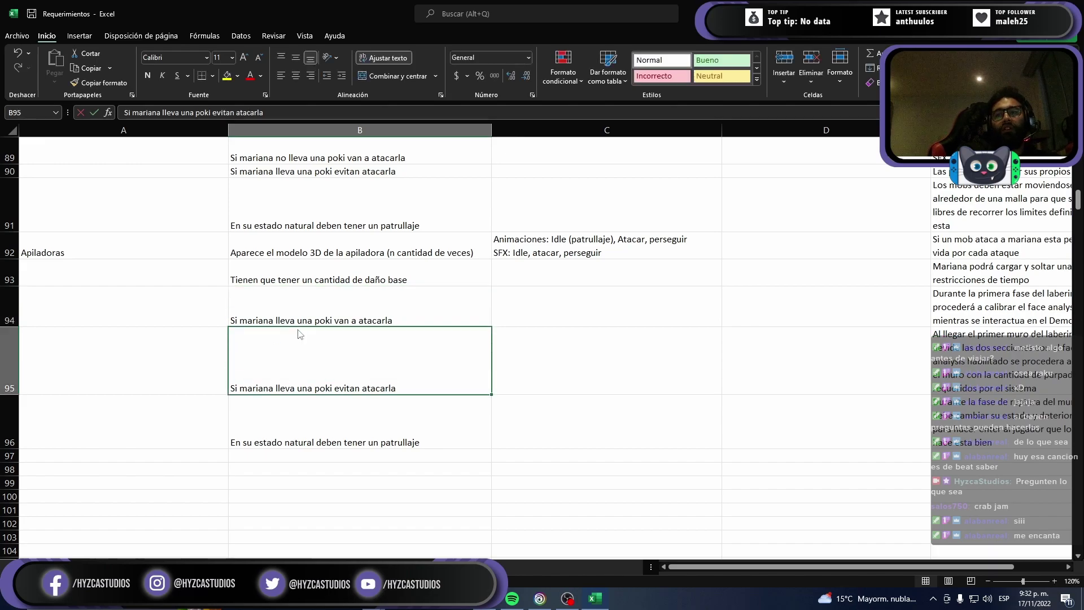
pyautogui.press('F2')
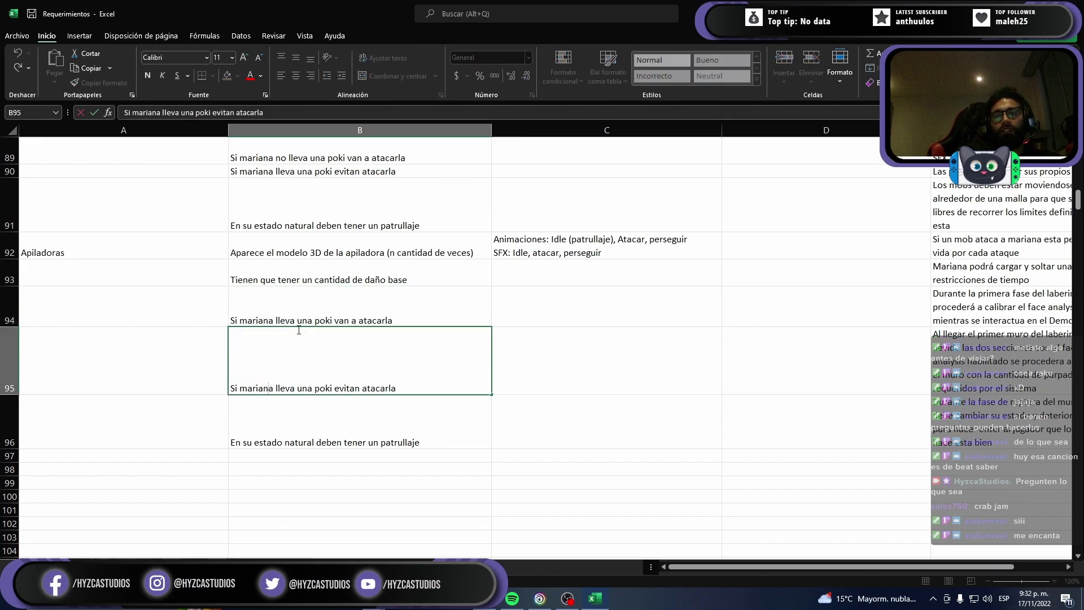
pyautogui.write('no')
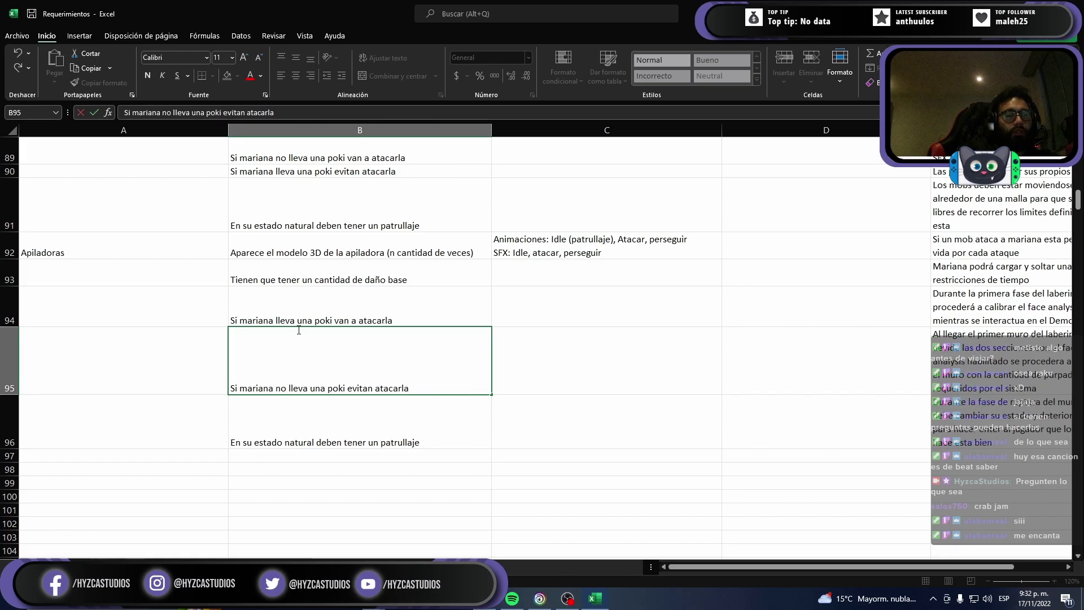
pyautogui.press('Return')
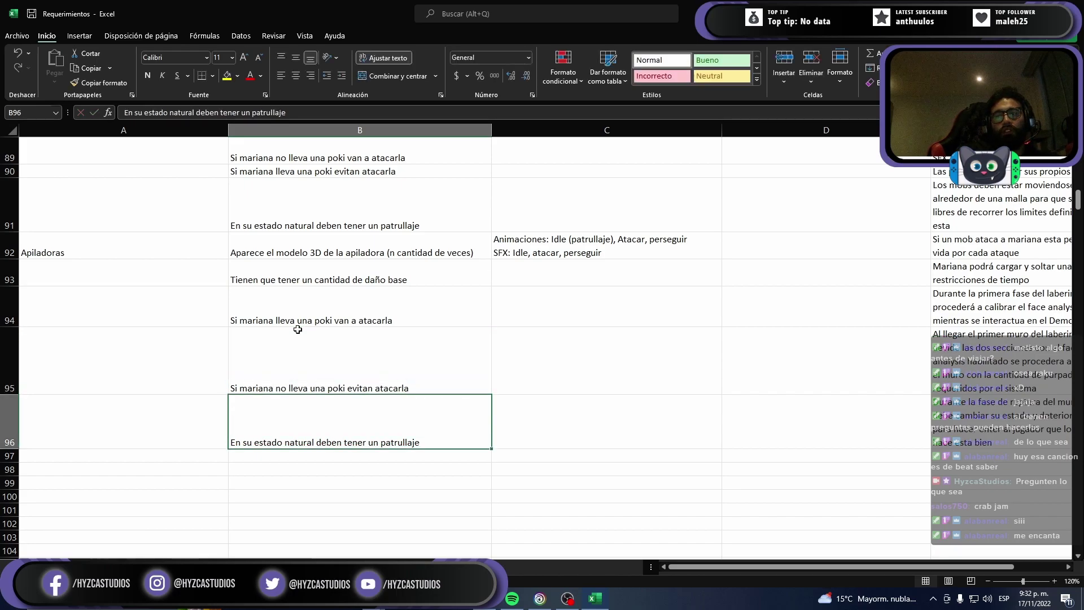
# Step: Extend B96's patrol with carrying pokis to the pile; add B97 'Deben aparecer junto con una pila de pokis'
pyautogui.press('F2')
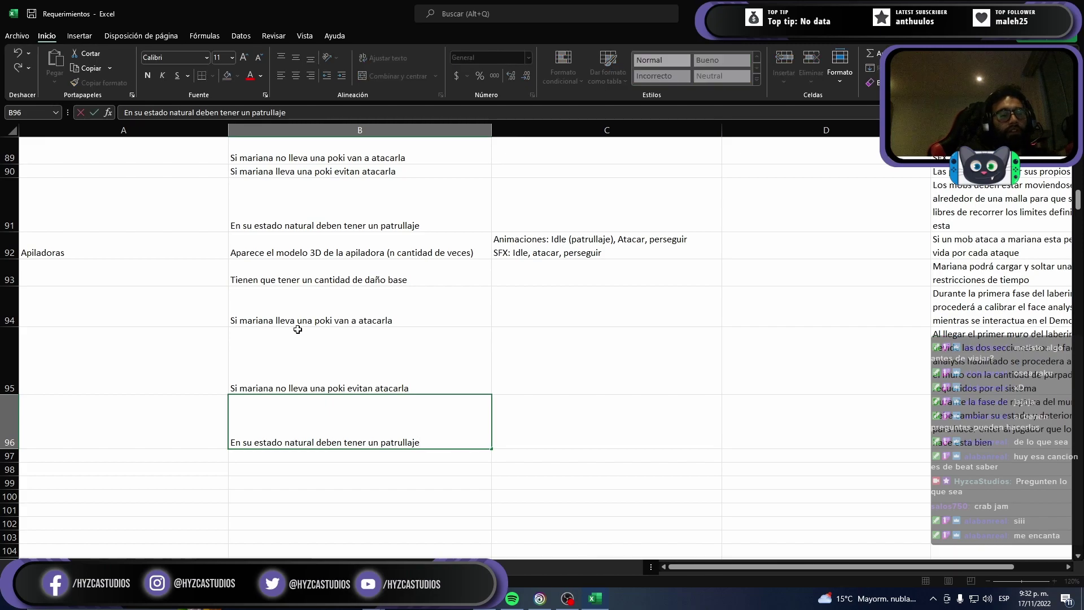
pyautogui.write(' buscando las')
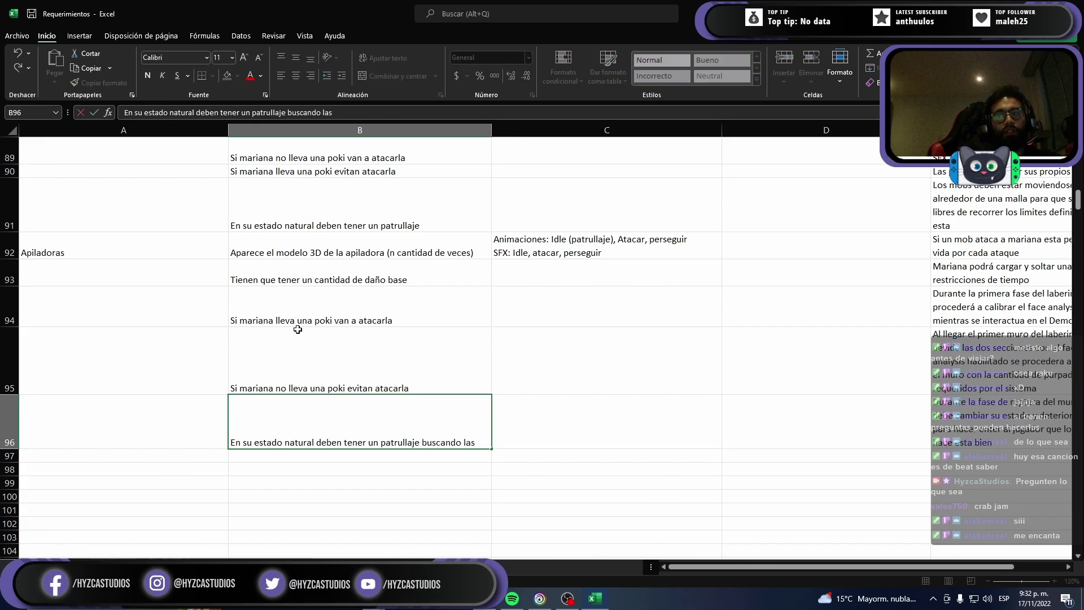
pyautogui.write('poki')
pyautogui.press('BackSpace')
pyautogui.press('BackSpace')
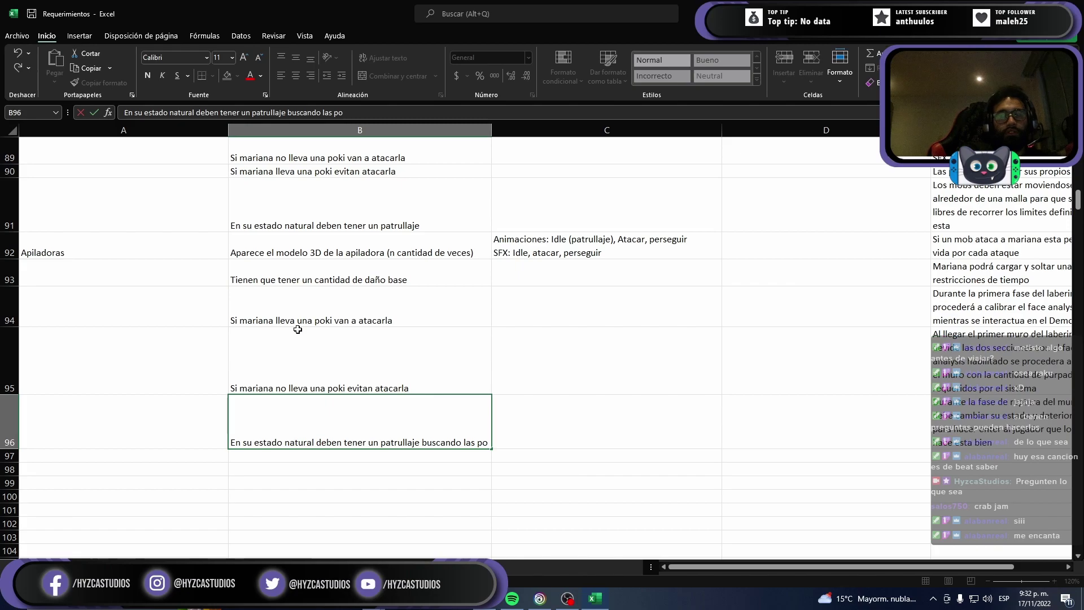
pyautogui.write('kis y llev')
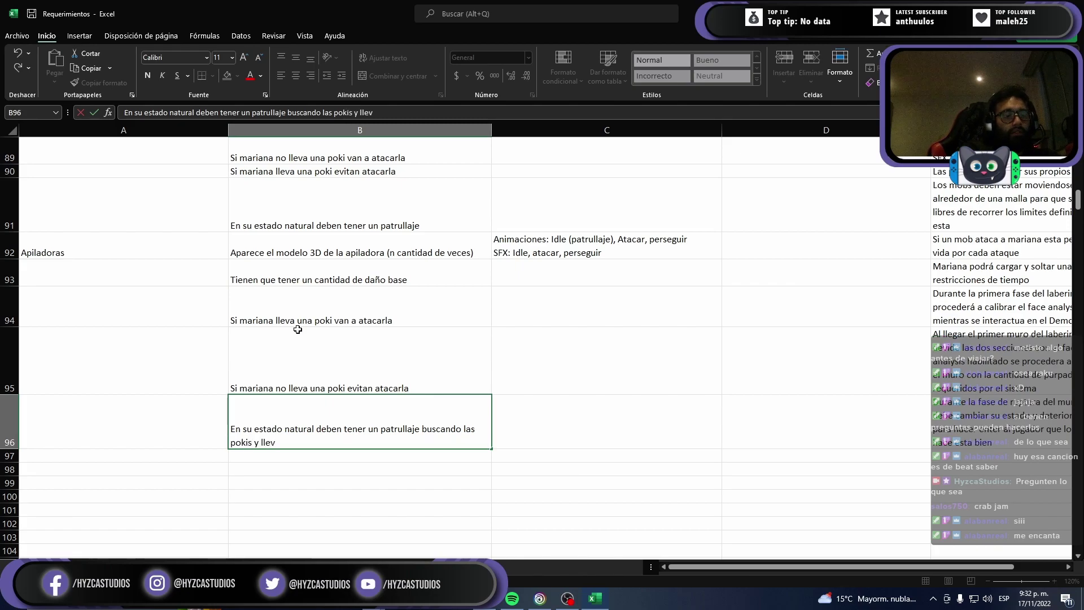
pyautogui.write('andolas a la pi')
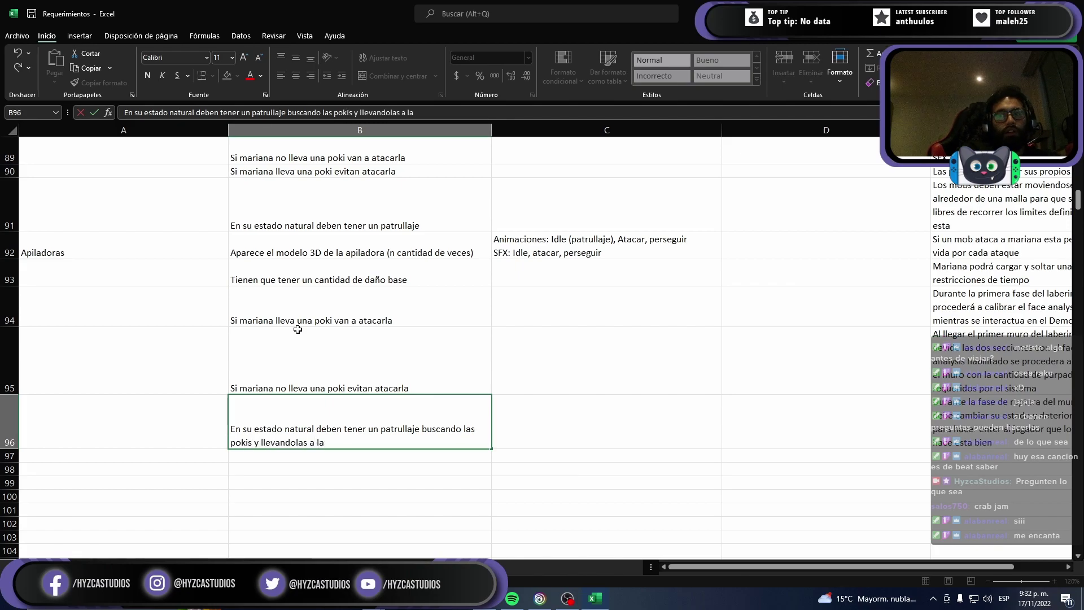
pyautogui.write('la de pokis')
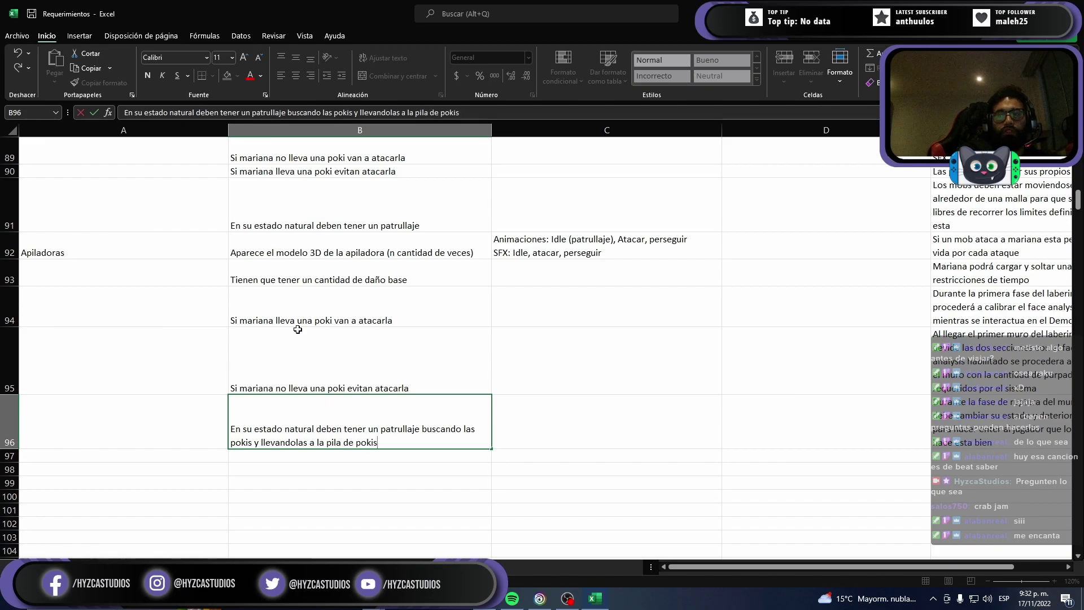
pyautogui.press('Return')
pyautogui.write('Deb')
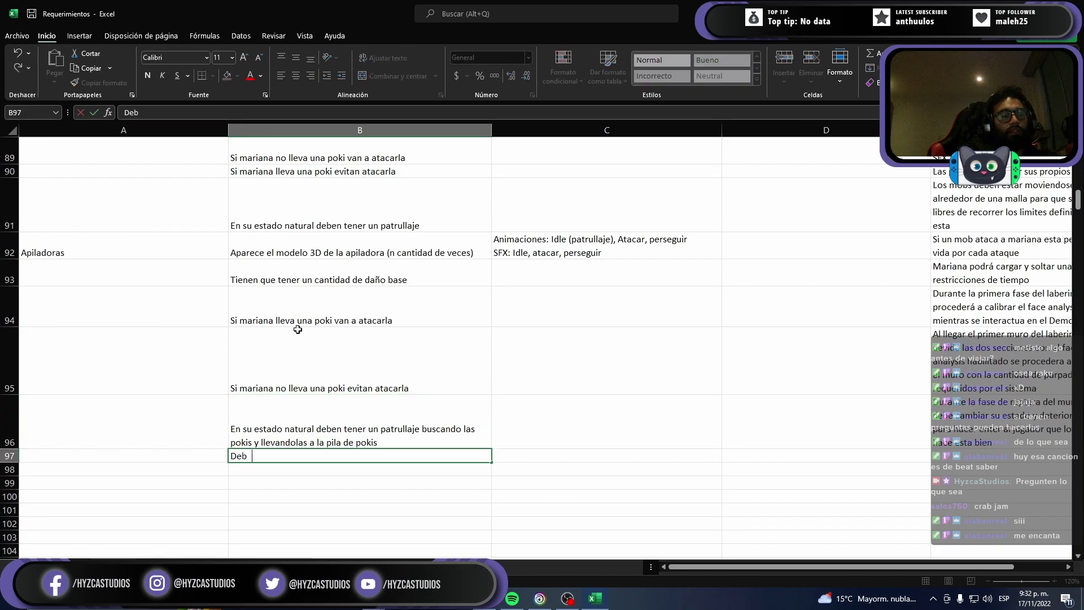
pyautogui.write('en aparecer ju')
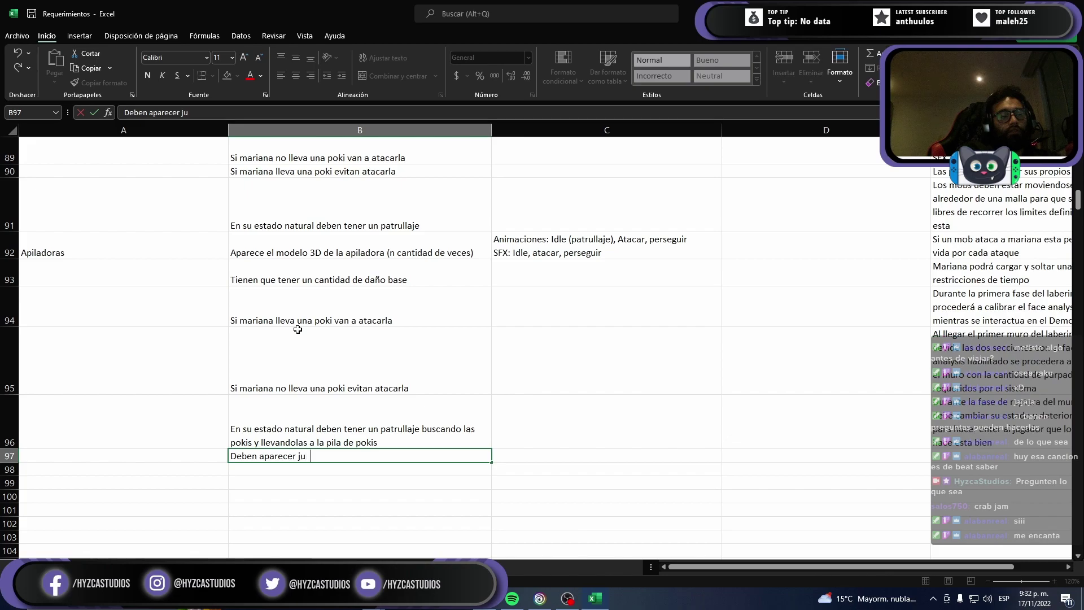
pyautogui.write('nto con una pila')
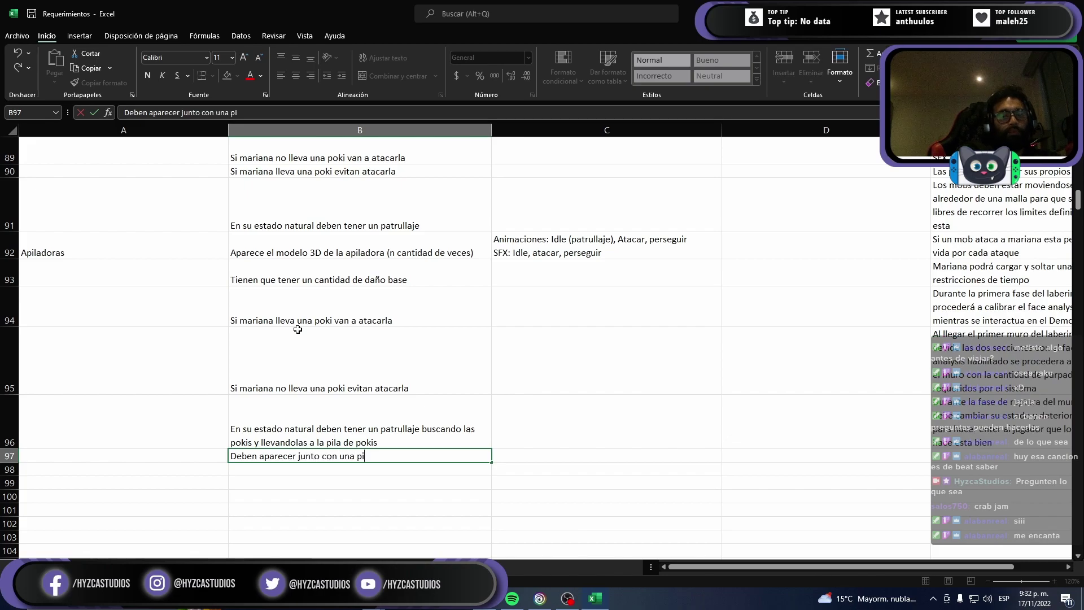
pyautogui.write(' de pokis')
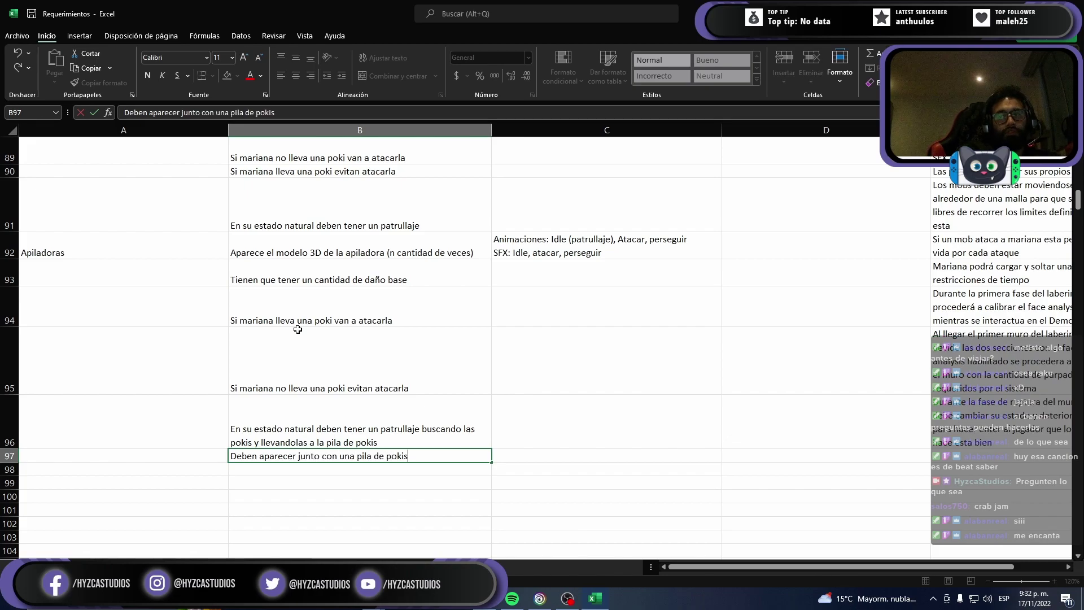
pyautogui.press('Return')
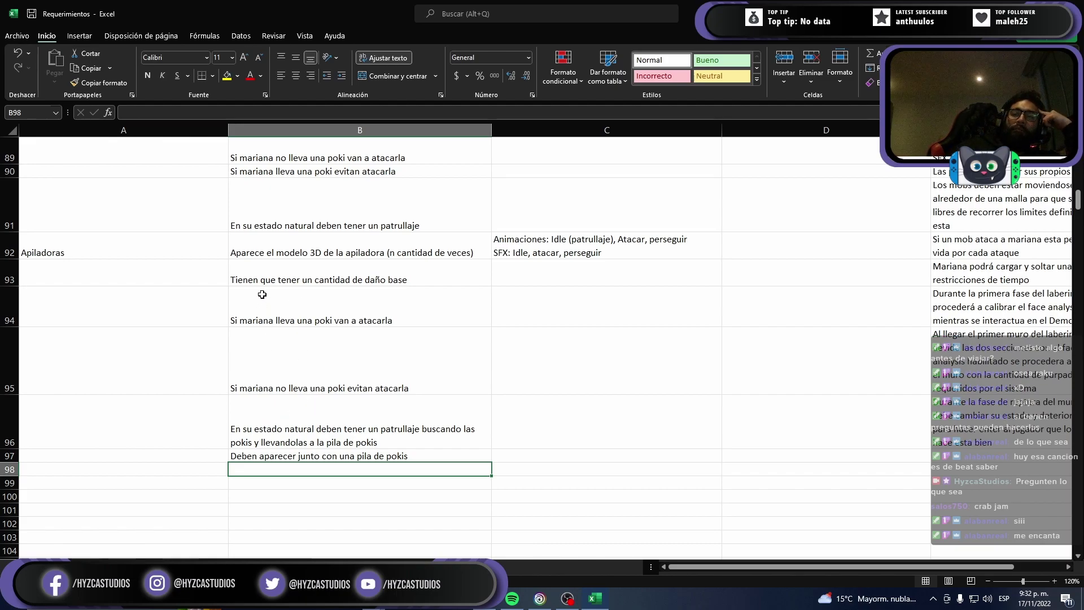
pyautogui.moveTo(249, 254); pyautogui.dragTo(280, 458)
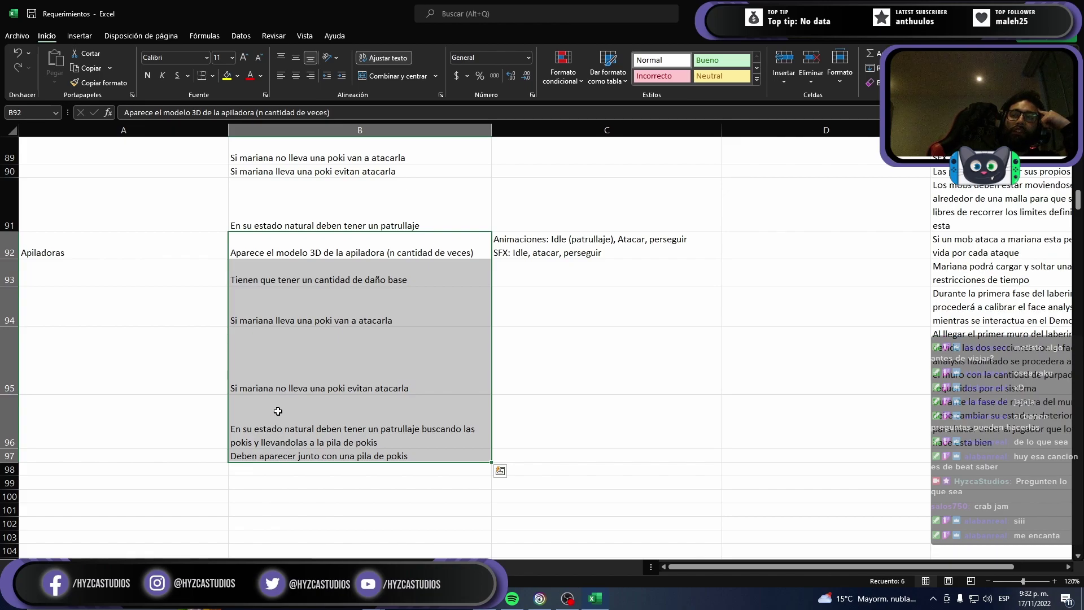
pyautogui.click(277, 288)
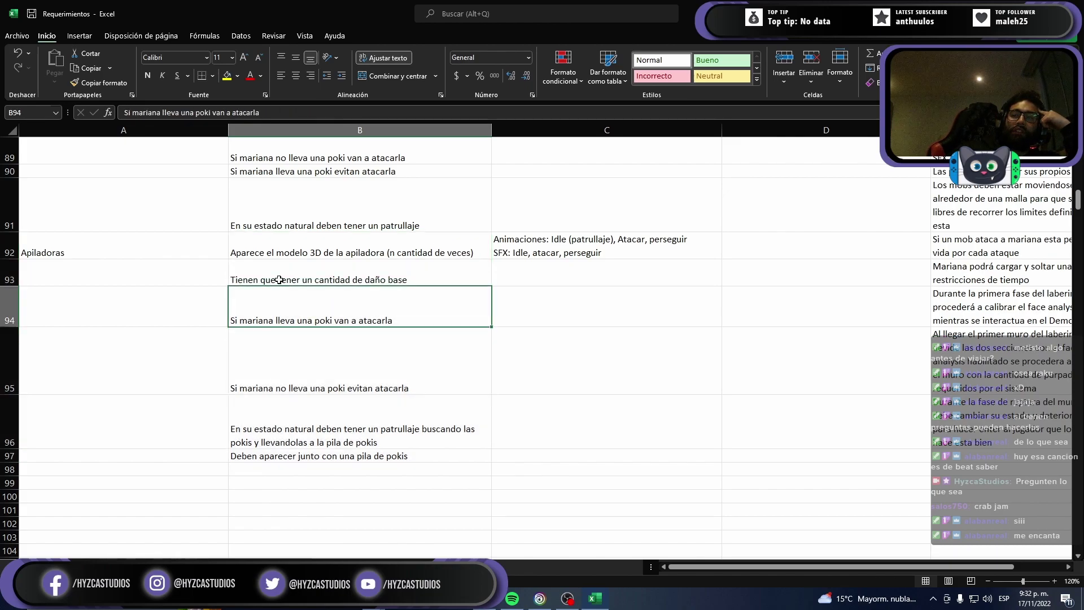
pyautogui.click(279, 279)
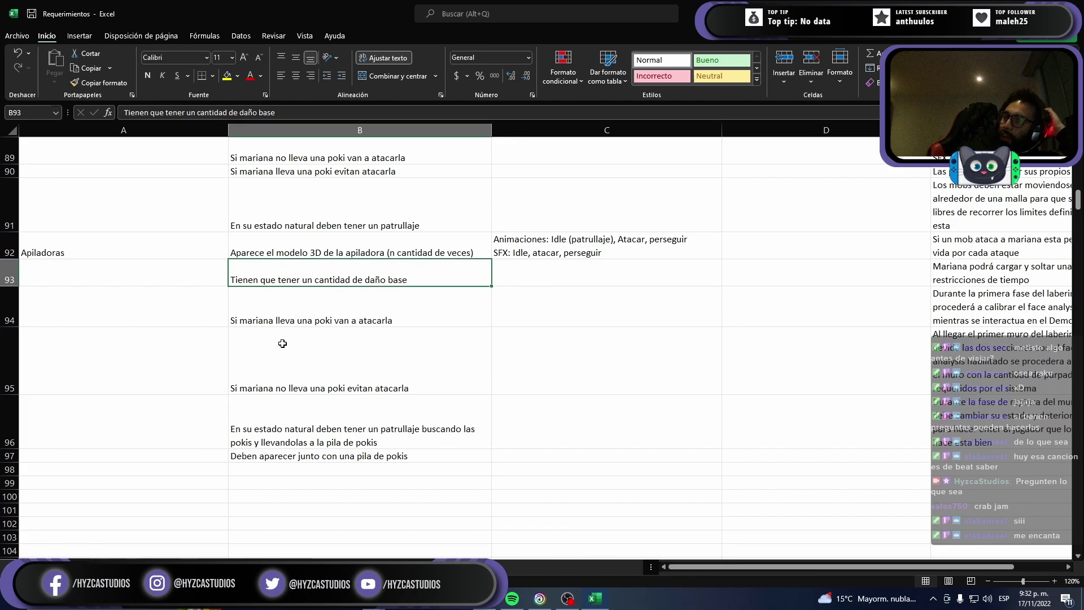
pyautogui.click(262, 366)
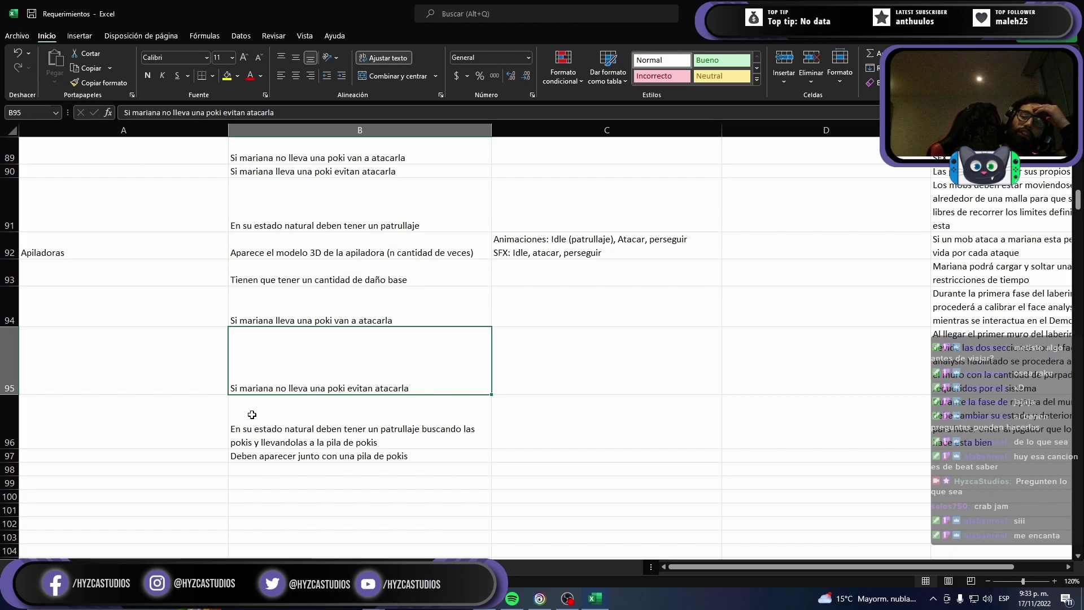
pyautogui.click(248, 456)
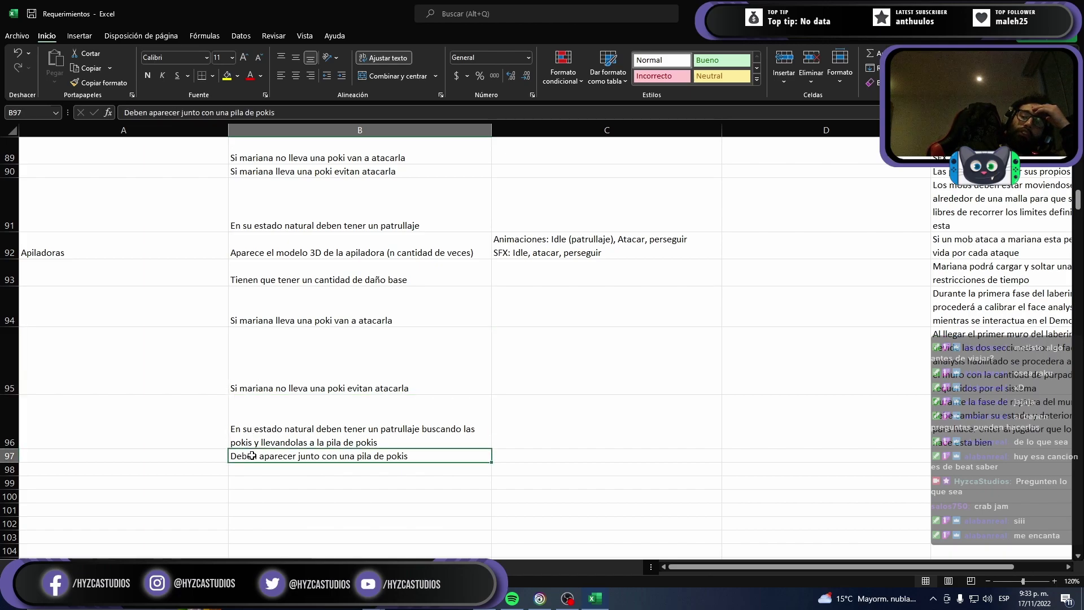
pyautogui.click(262, 468)
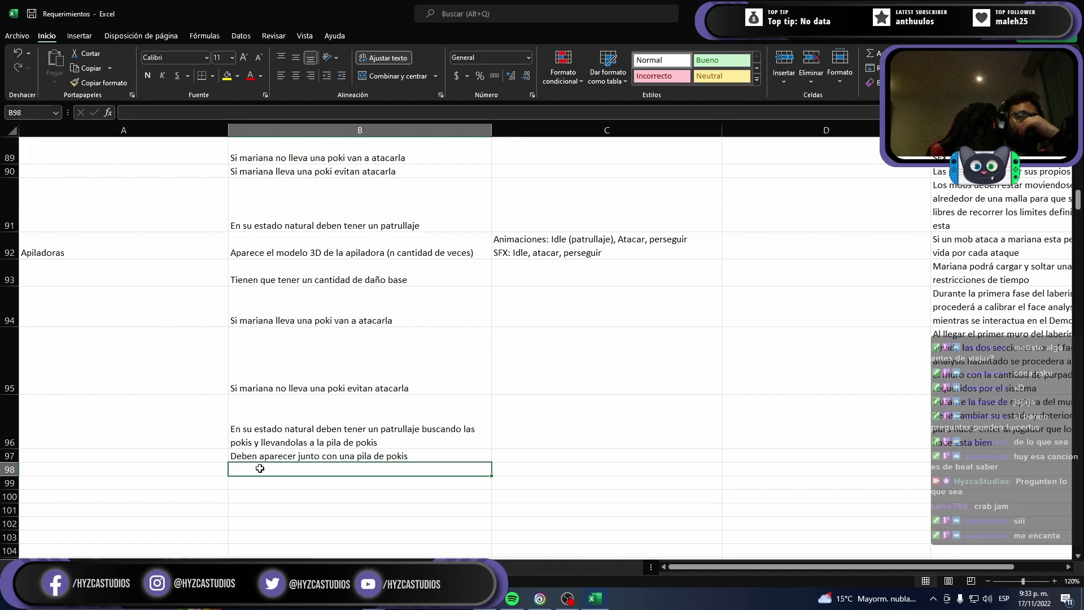
pyautogui.scroll(2, 199, 419)
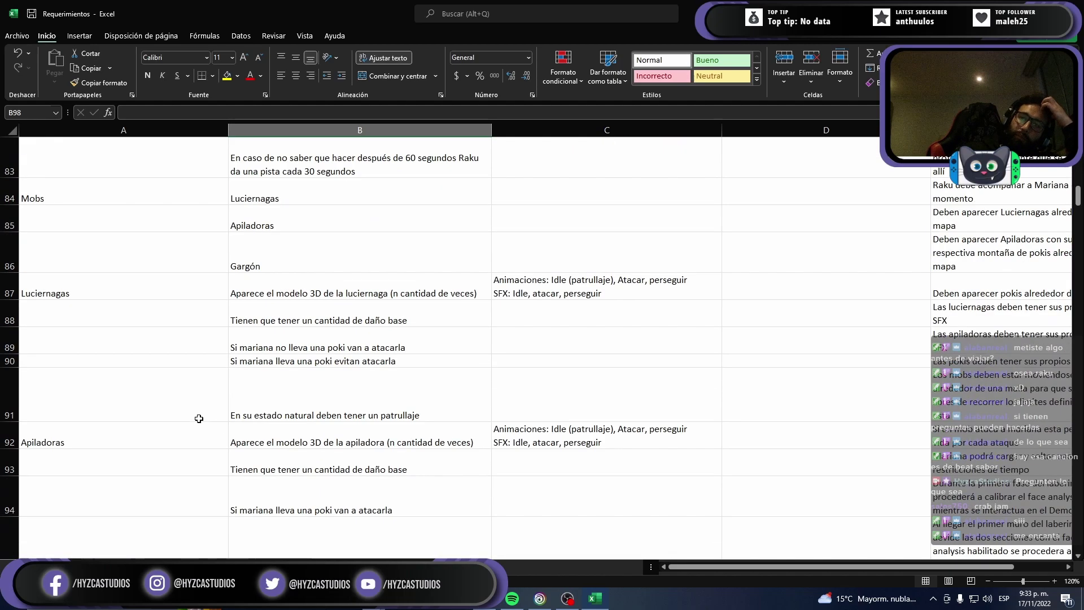
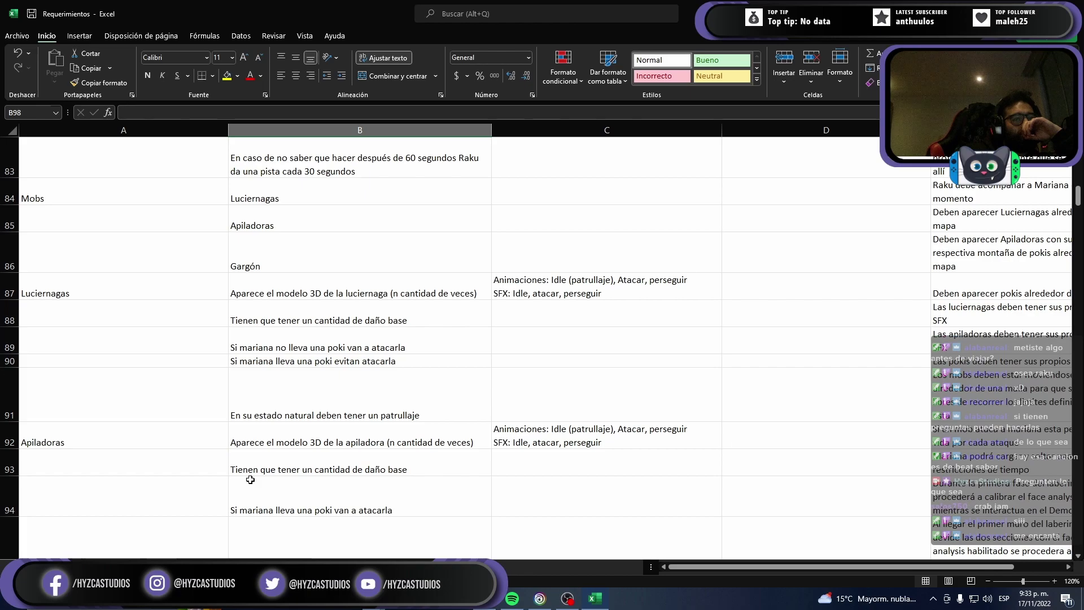
# Step: Scroll back up to rows 50–51 and review their requirement and SFX notes
pyautogui.click(236, 500)
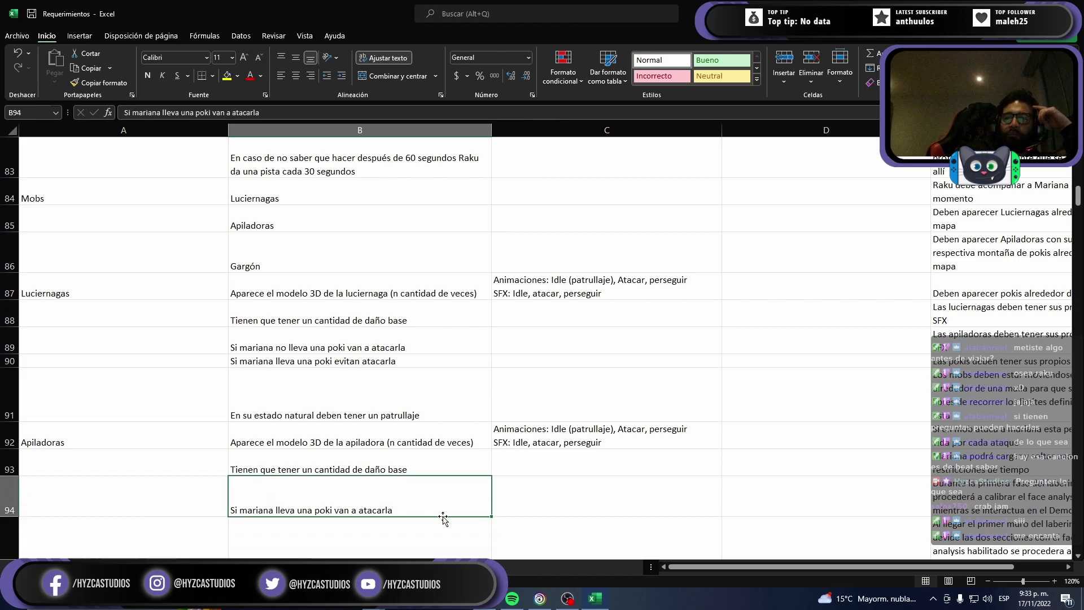
pyautogui.scroll(1, 185, 461)
pyautogui.scroll(2, 185, 460)
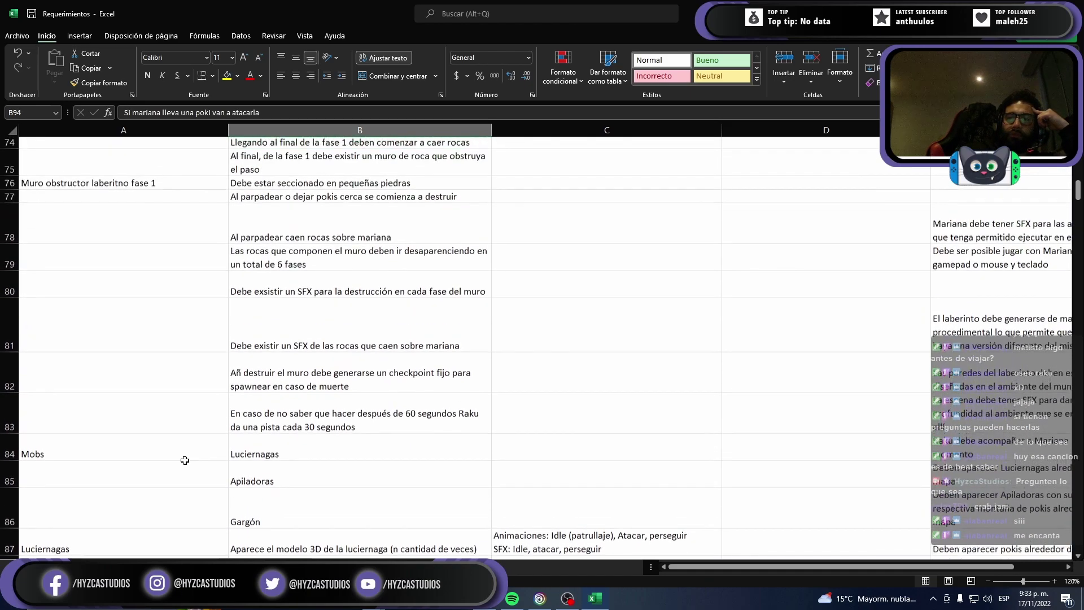
pyautogui.scroll(2, 185, 461)
pyautogui.scroll(2, 184, 461)
pyautogui.scroll(2, 185, 460)
pyautogui.scroll(2, 185, 460)
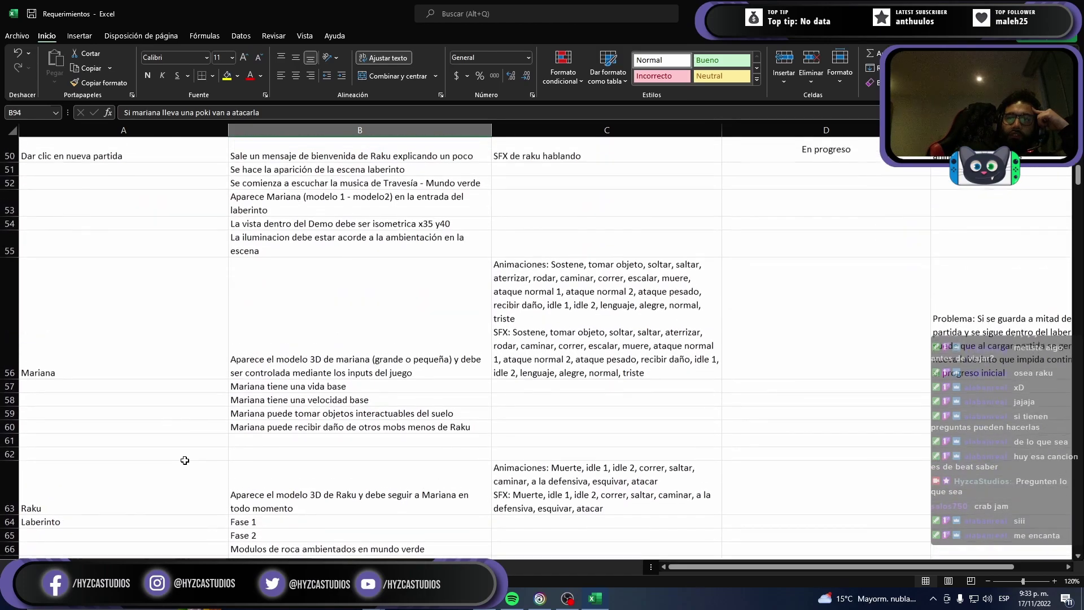
pyautogui.scroll(2, 185, 460)
pyautogui.scroll(3, 184, 460)
pyautogui.scroll(3, 185, 460)
pyautogui.scroll(4, 184, 461)
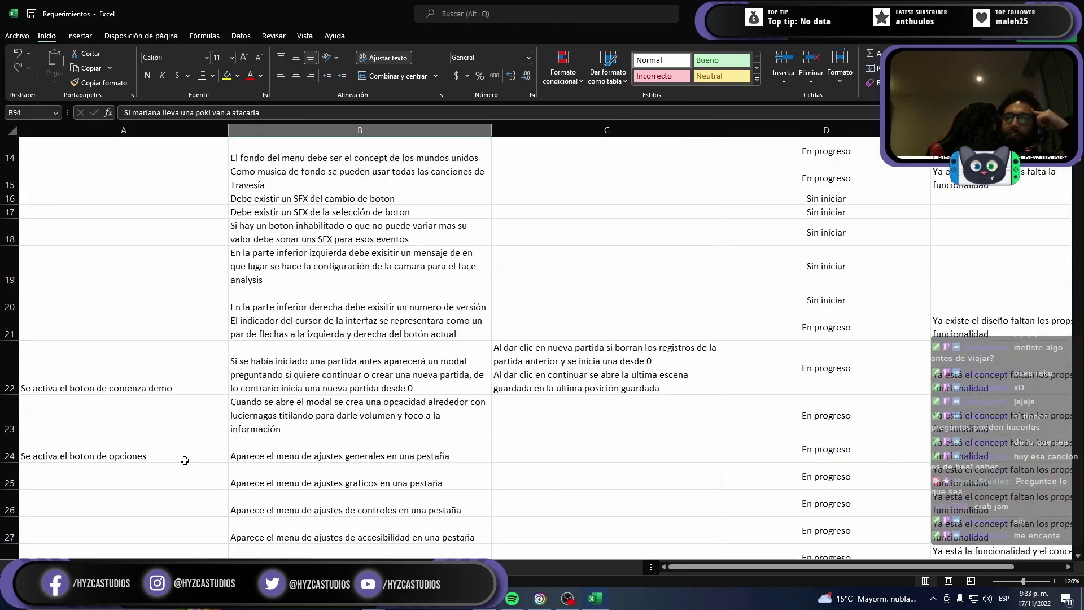
pyautogui.scroll(1, 185, 461)
pyautogui.scroll(-5, 185, 460)
pyautogui.scroll(-4, 273, 443)
pyautogui.scroll(-3, 528, 445)
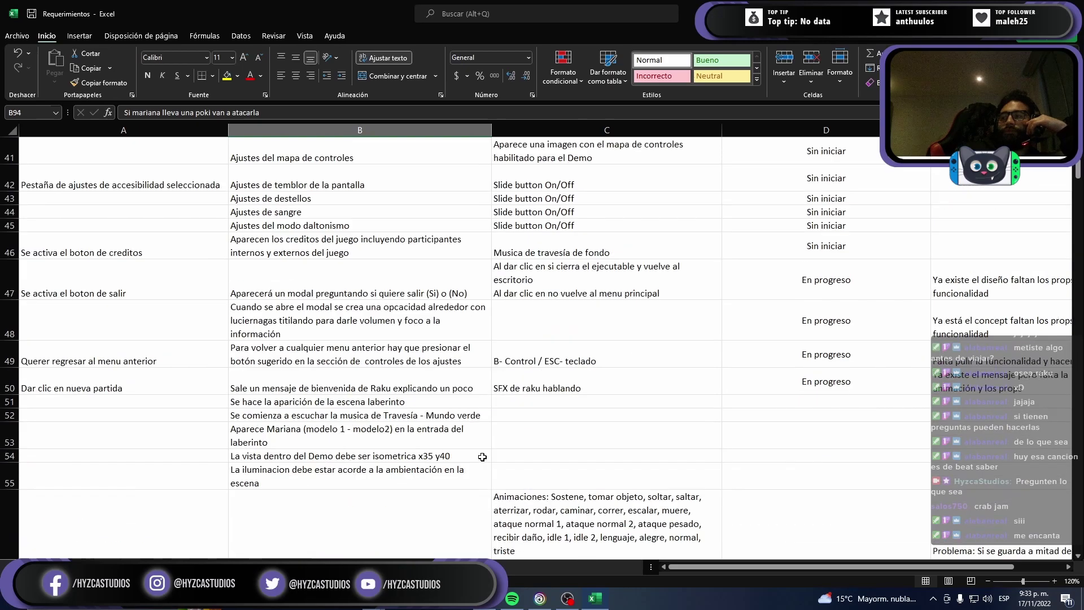
pyautogui.scroll(-1, 639, 395)
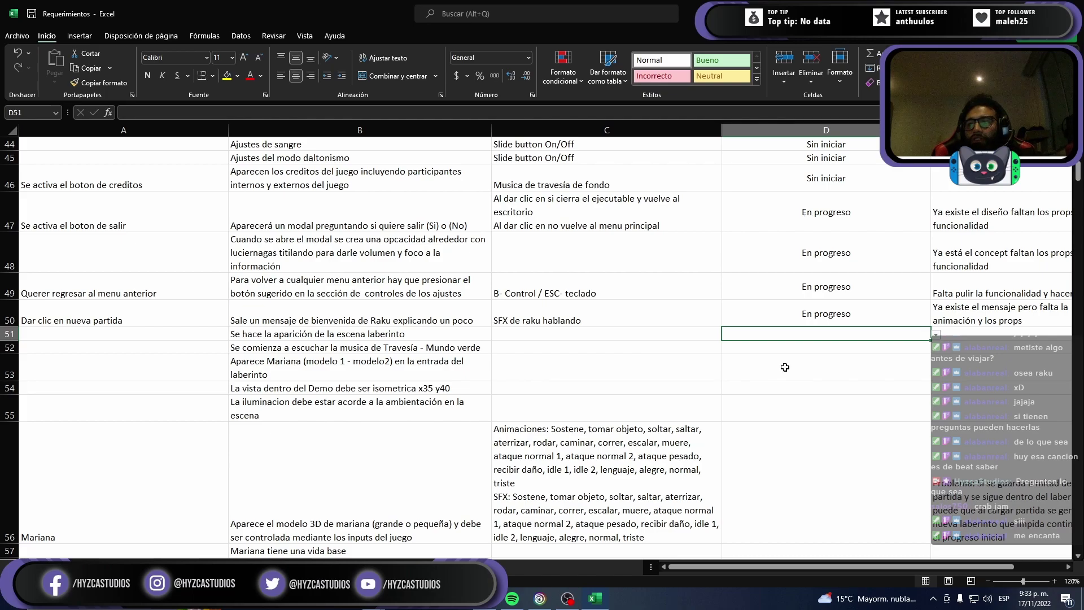
pyautogui.press('Up')
pyautogui.press('Left')
pyautogui.press('Left')
pyautogui.press('Right')
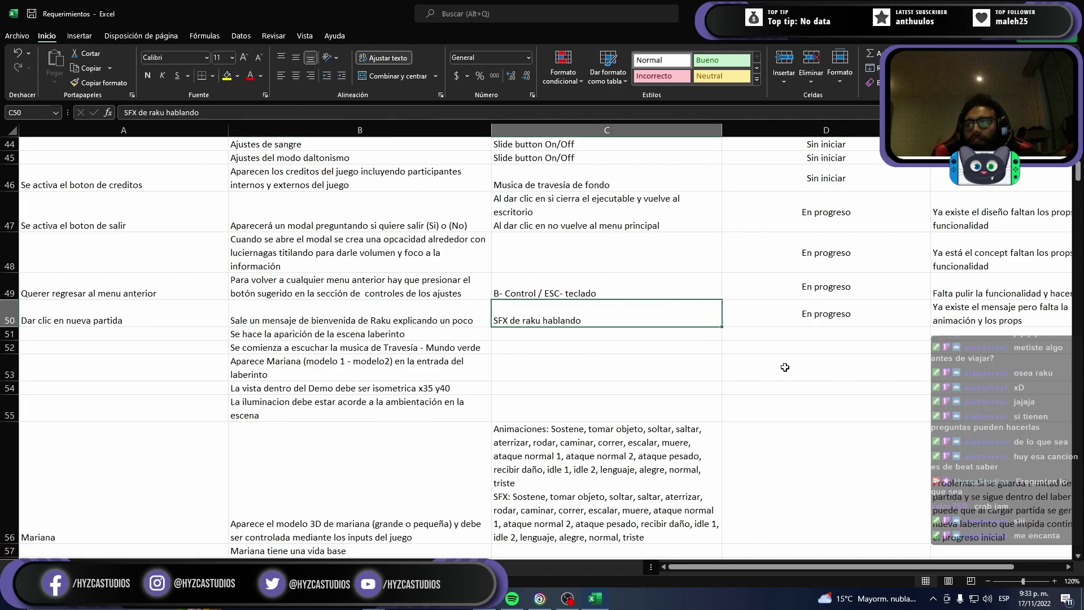
pyautogui.press('Right')
pyautogui.press('Right')
pyautogui.press('Left')
pyautogui.press('Left')
pyautogui.press('Left')
pyautogui.press('Left')
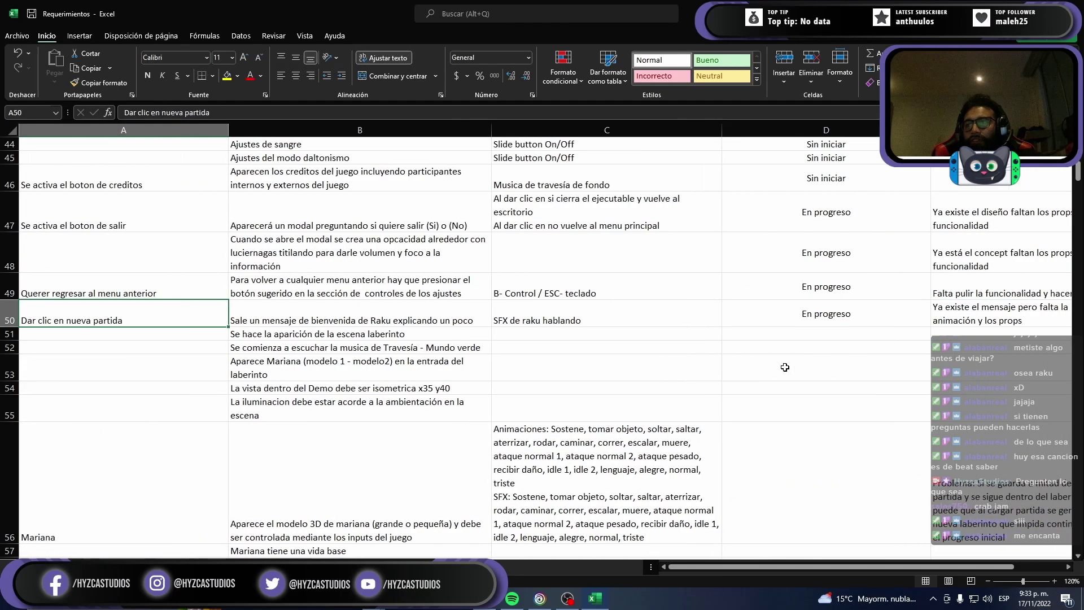
pyautogui.press('Right')
pyautogui.press('Right')
pyautogui.press('Right')
pyautogui.press('Down')
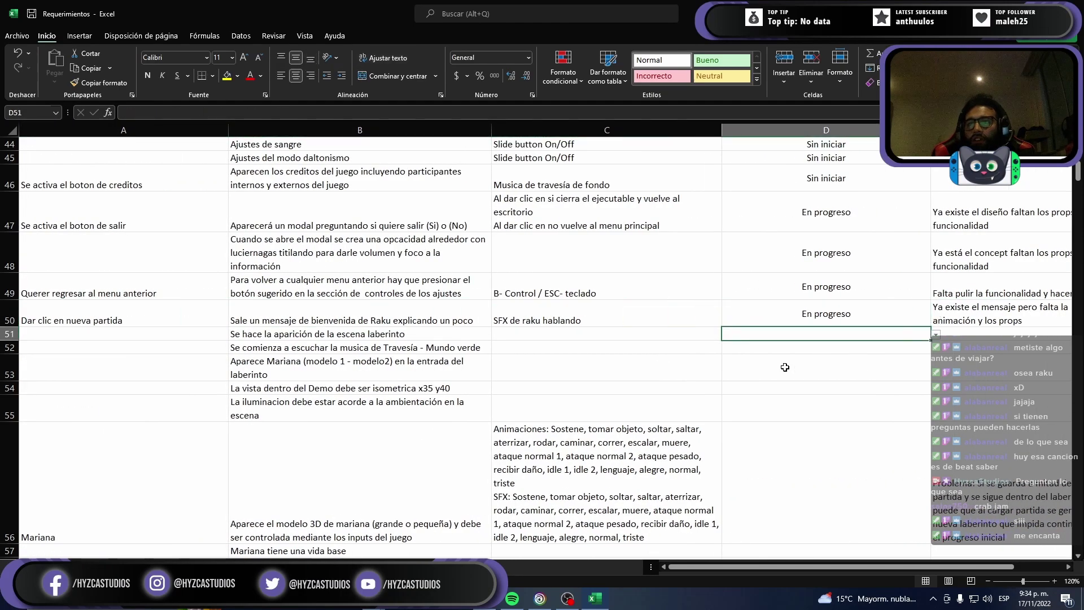
pyautogui.press('Left')
pyautogui.press('Left')
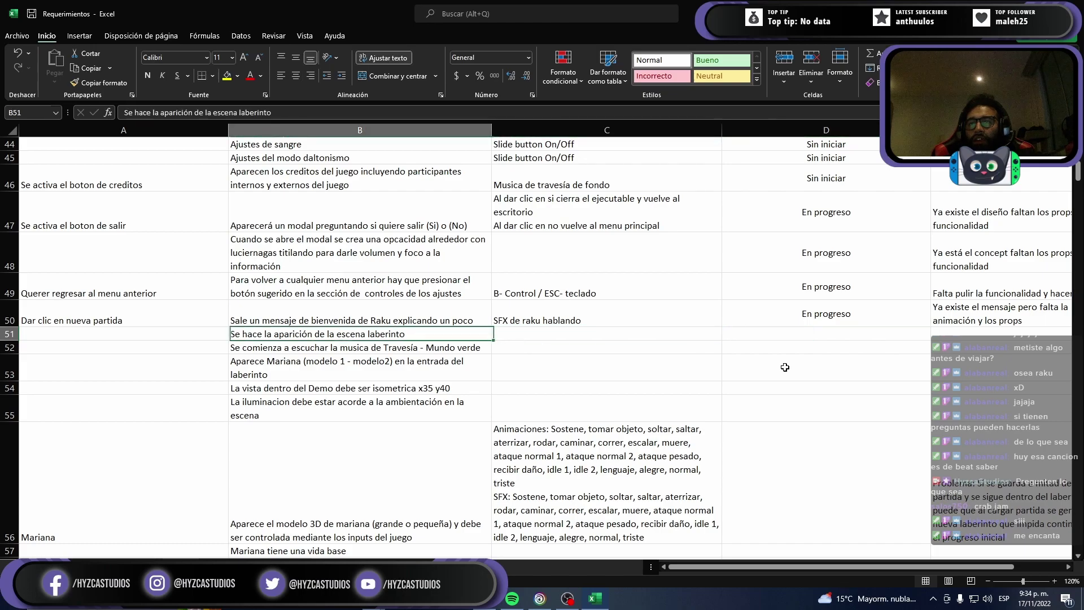
pyautogui.press('Right')
pyautogui.press('Right')
# Step: Set the Estado of rows 51, 52 and 53 to Sin iniciar
pyautogui.write('S')
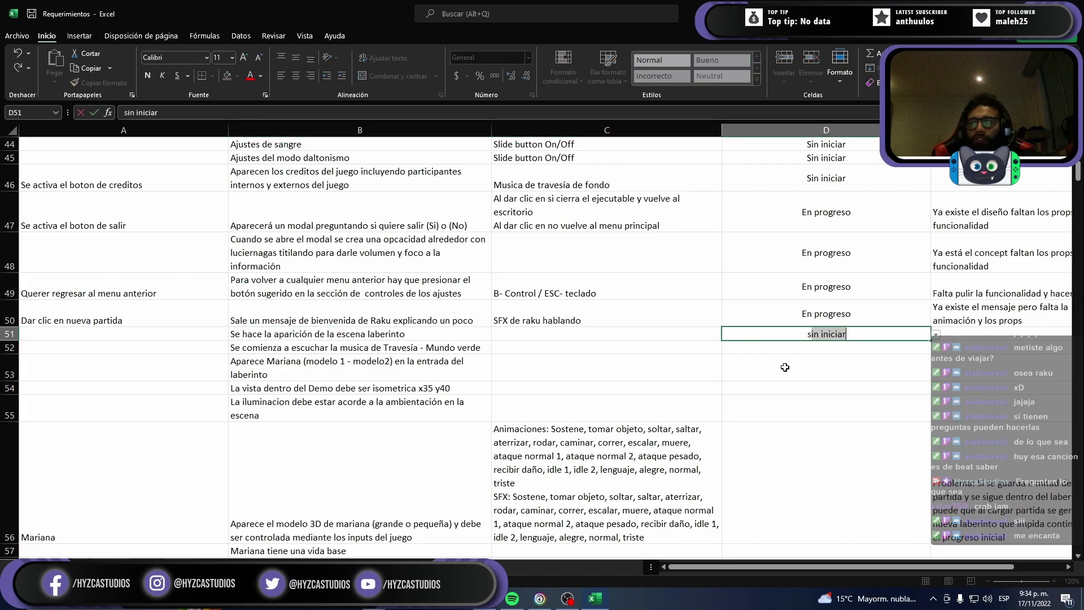
pyautogui.press('Return')
pyautogui.press('Up')
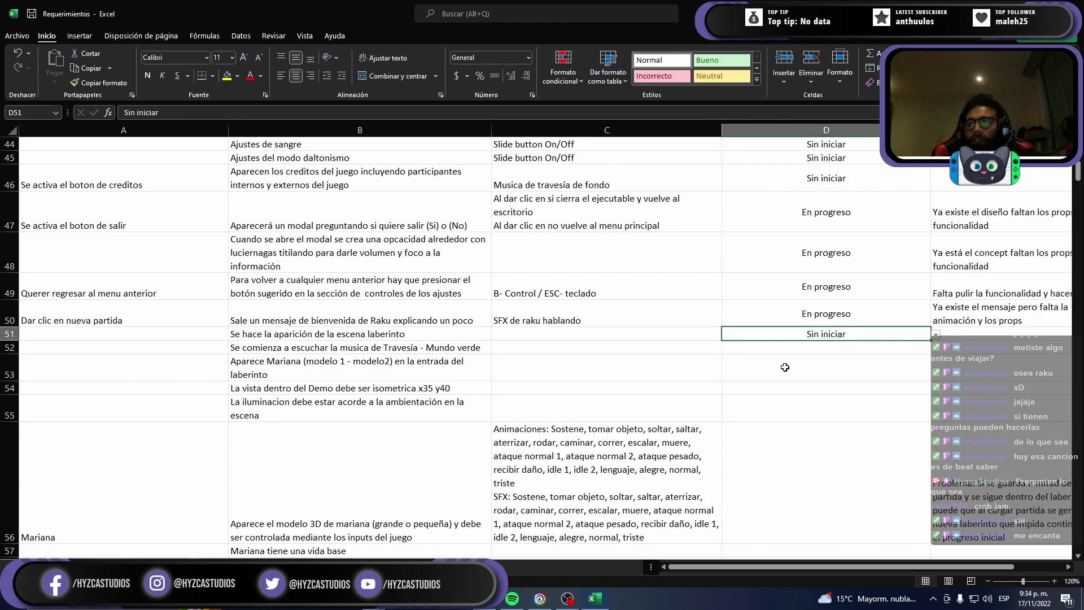
pyautogui.press('Down')
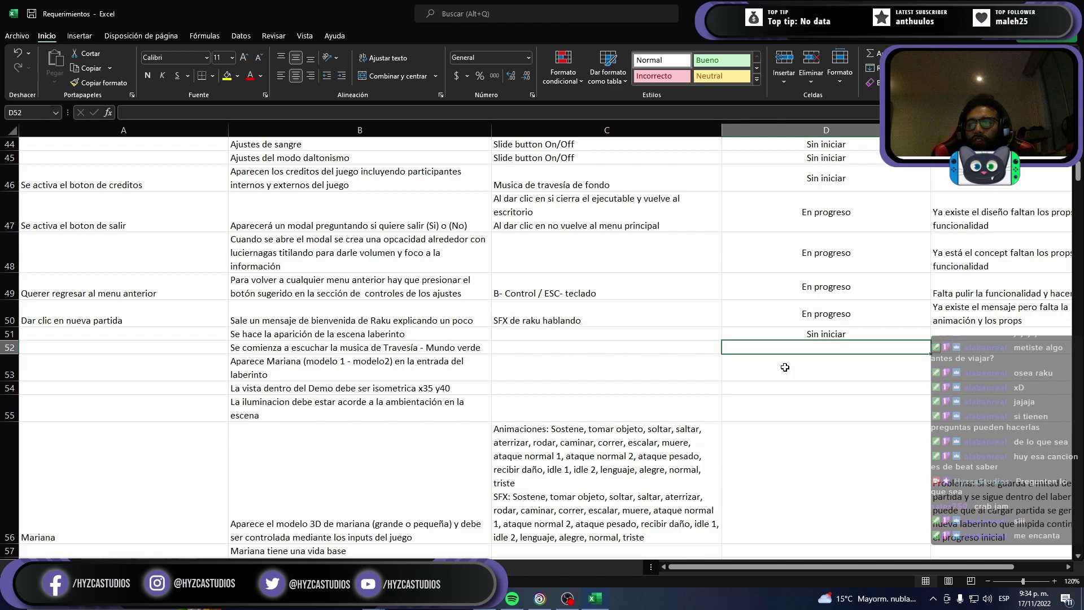
pyautogui.write('S')
pyautogui.press('Return')
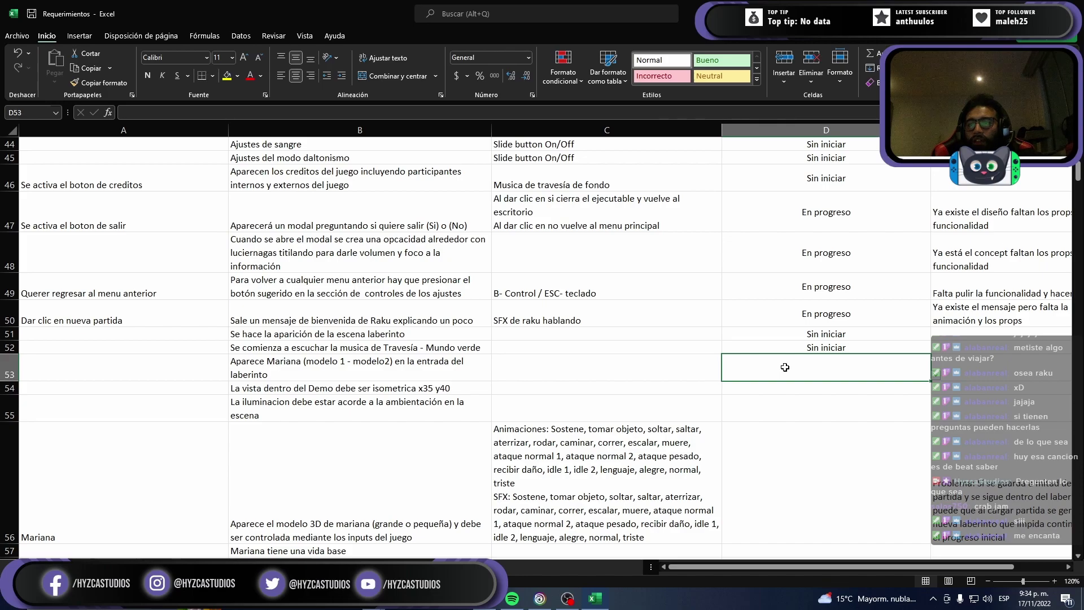
pyautogui.write('S')
pyautogui.press('Return')
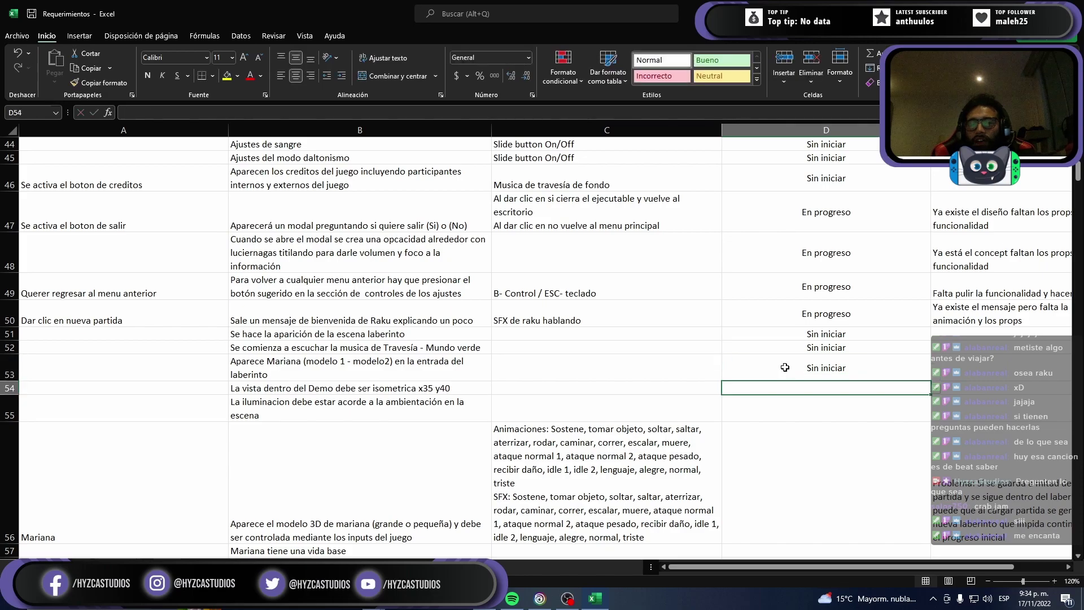
# Step: Set row 54's status to Terminada from the validation dropdown after a rejected entry
pyautogui.write('t')
pyautogui.press('Return')
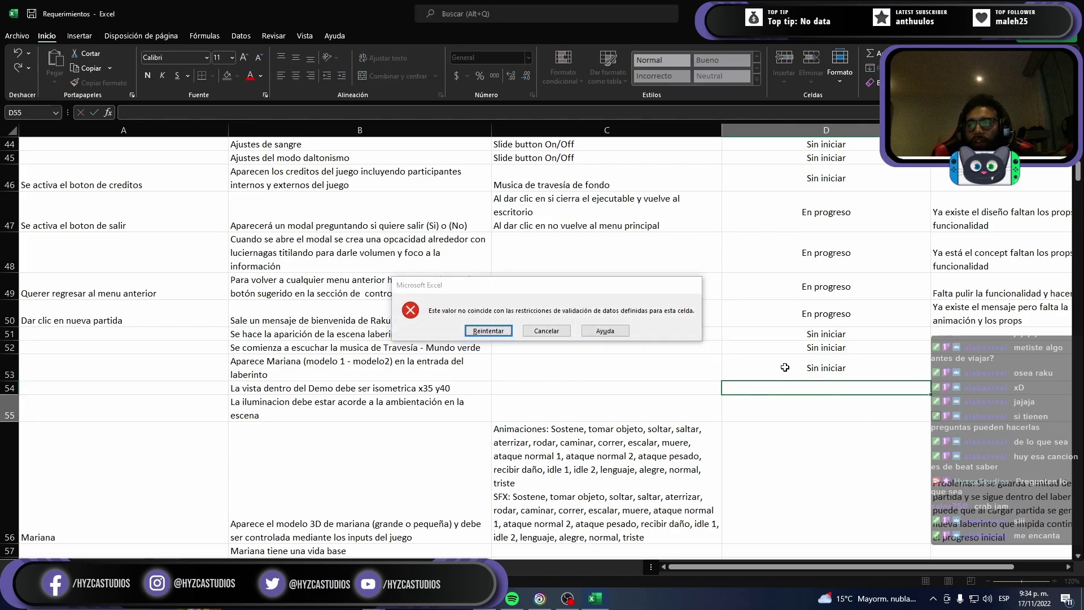
pyautogui.press('Return')
pyautogui.write('d')
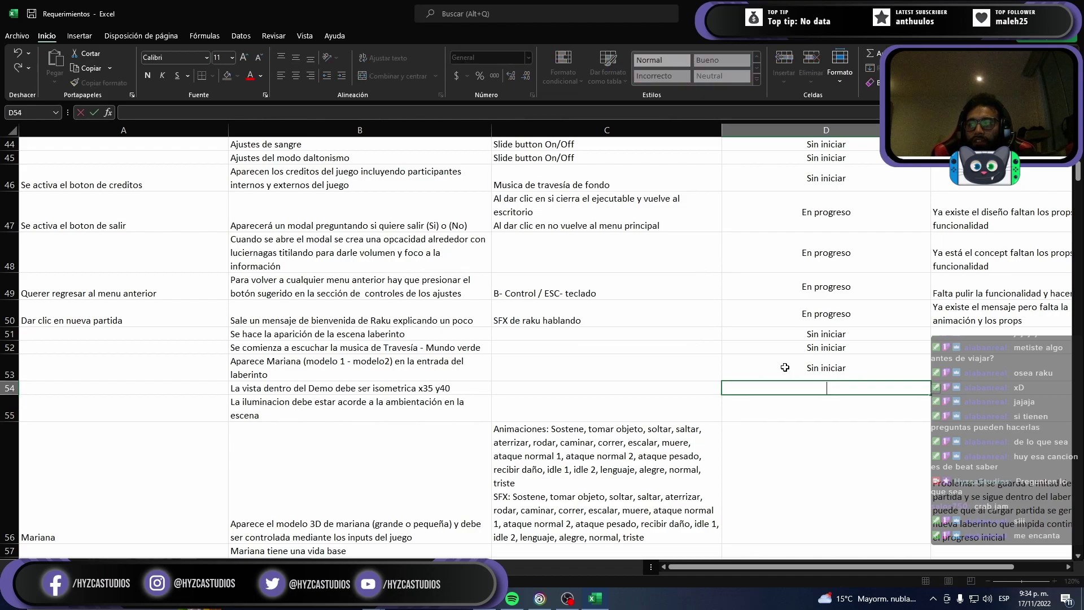
pyautogui.press('Escape')
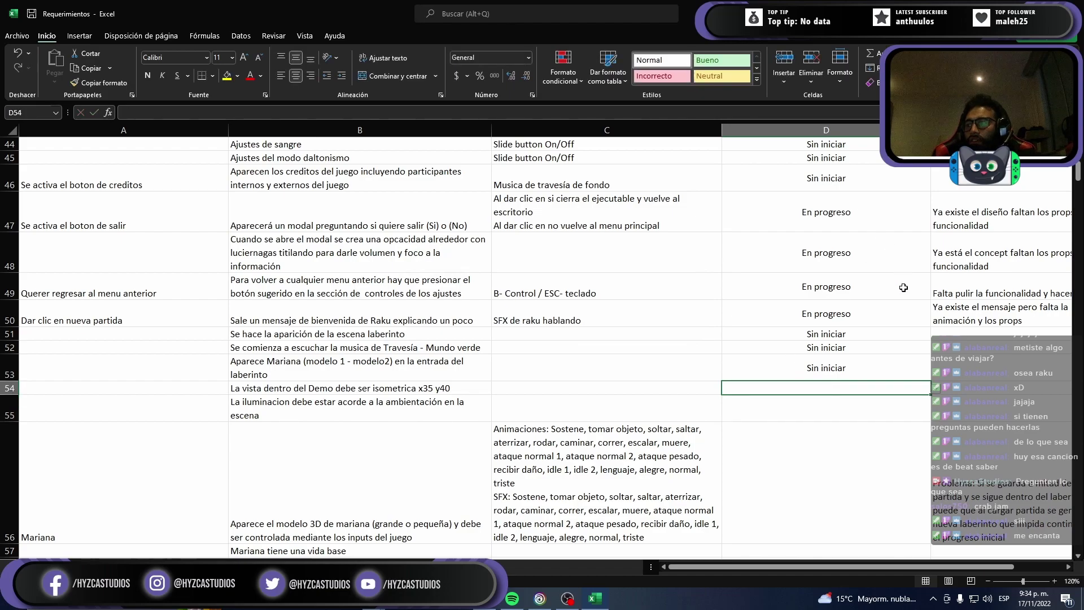
pyautogui.click(936, 389)
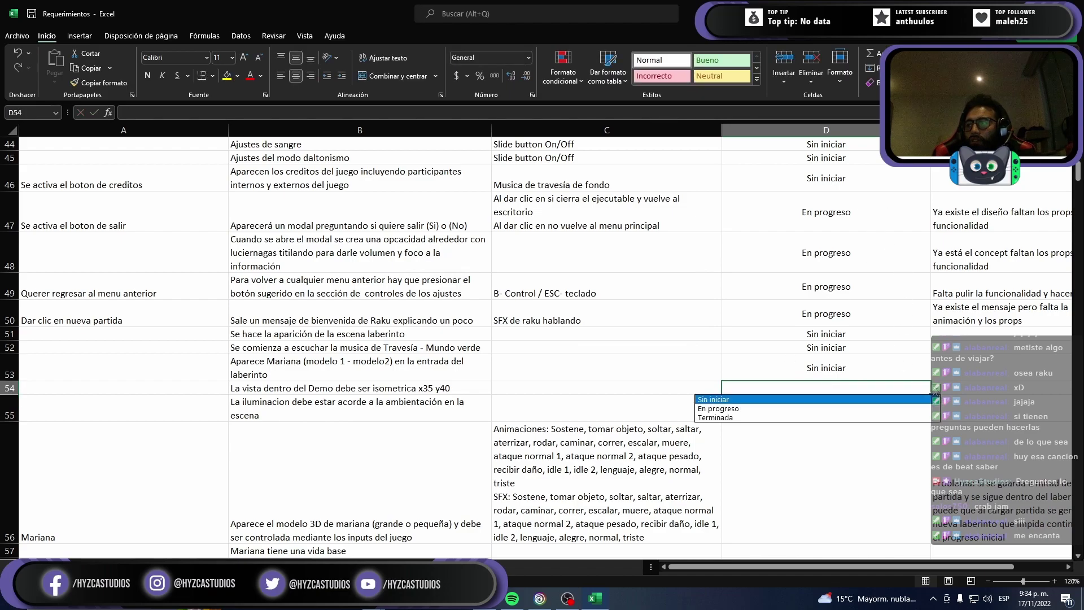
pyautogui.click(777, 417)
# Step: Set row 55's status to Sin iniciar
pyautogui.click(782, 408)
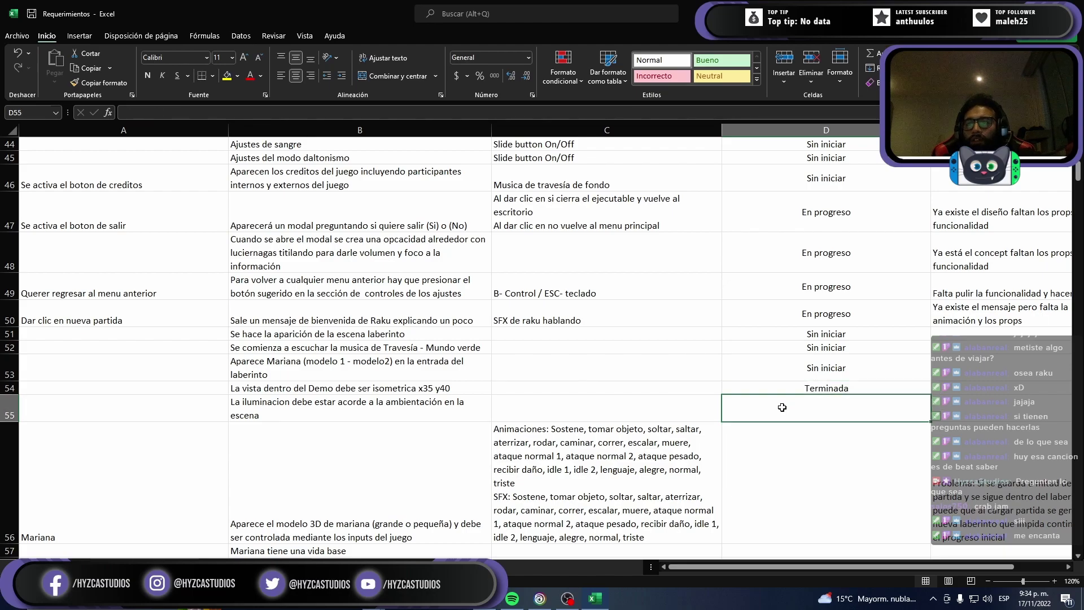
pyautogui.write('s')
pyautogui.press('Return')
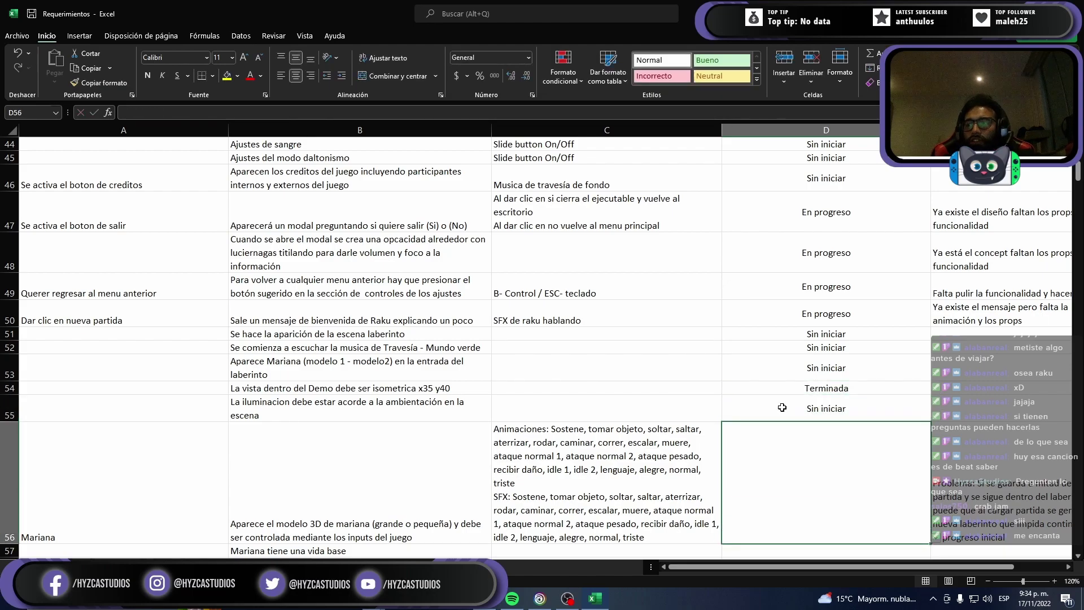
pyautogui.scroll(-1, 701, 361)
pyautogui.scroll(-1, 698, 355)
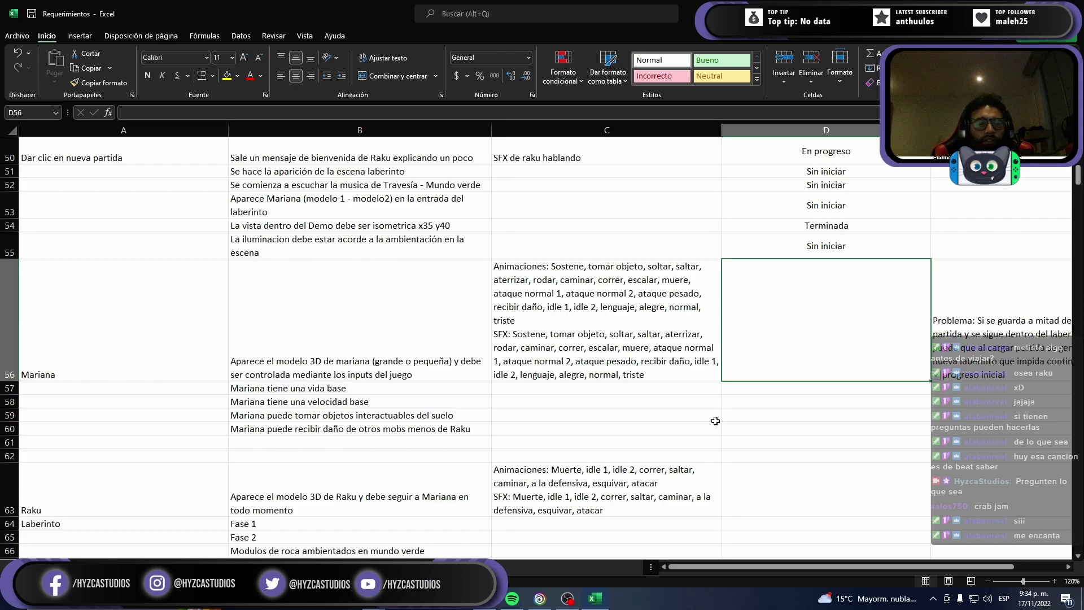
# Step: Set row 56 to En progreso and copy its problem note into column F
pyautogui.write('en progreso')
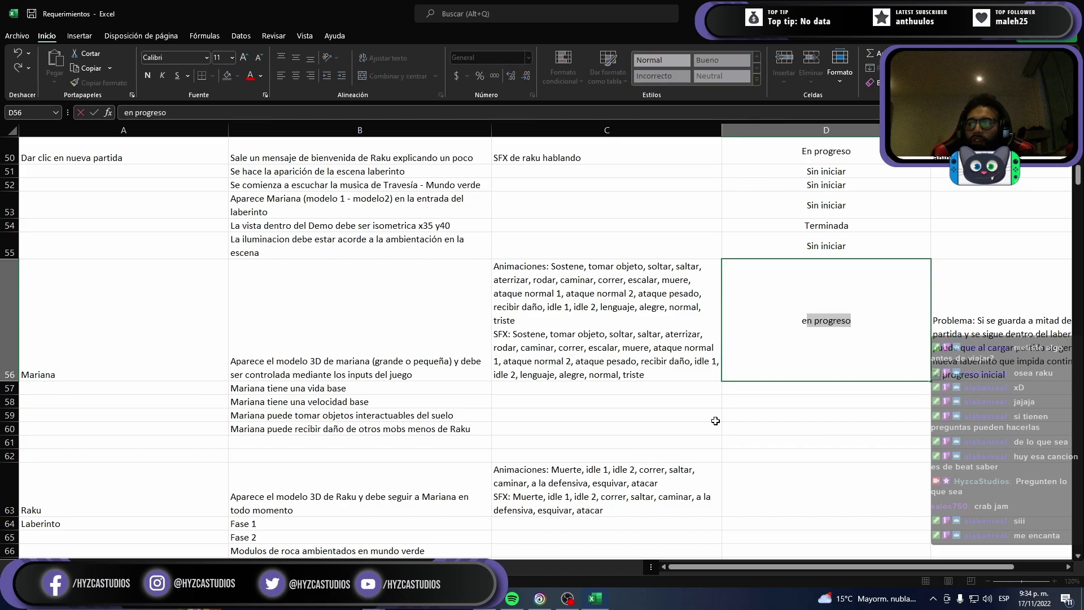
pyautogui.press('Return')
pyautogui.press('Up')
pyautogui.press('Right')
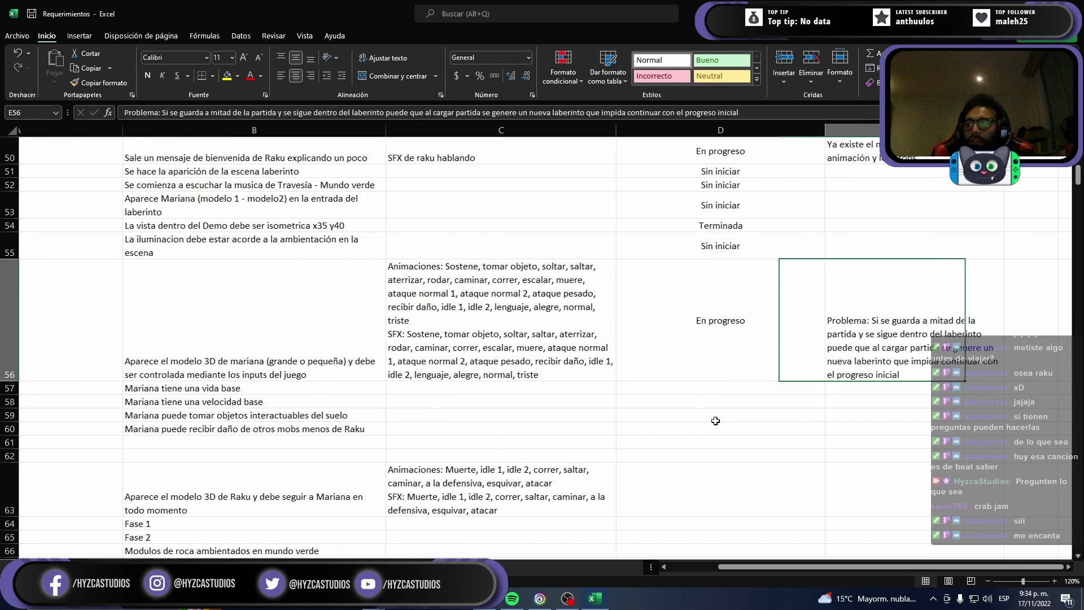
pyautogui.hotkey('ctrl', 'c')
pyautogui.press('Right')
pyautogui.hotkey('ctrl', 'v')
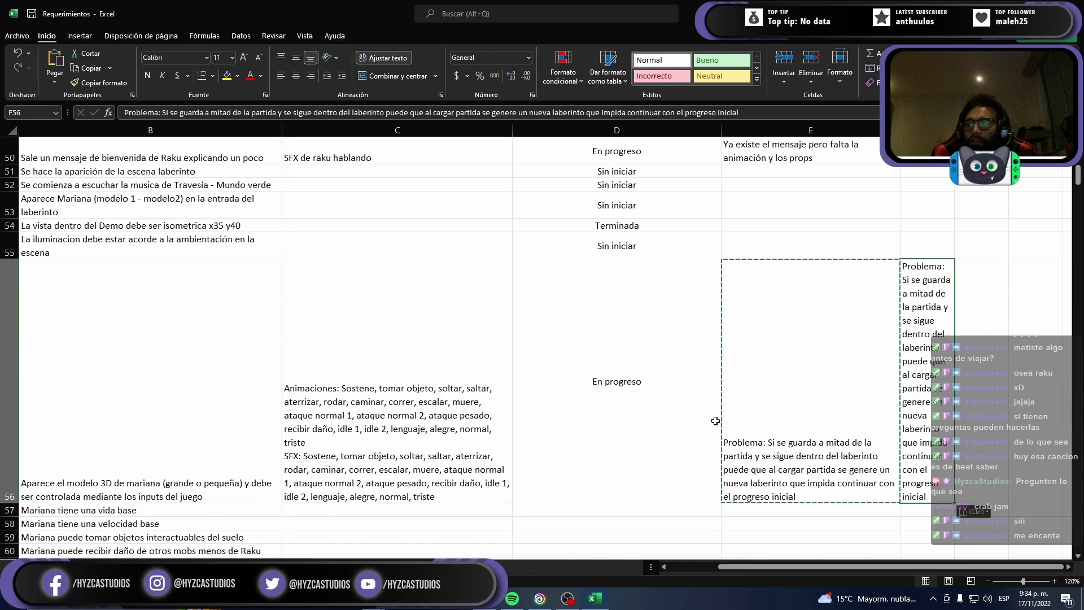
pyautogui.press('Left')
pyautogui.press('Escape')
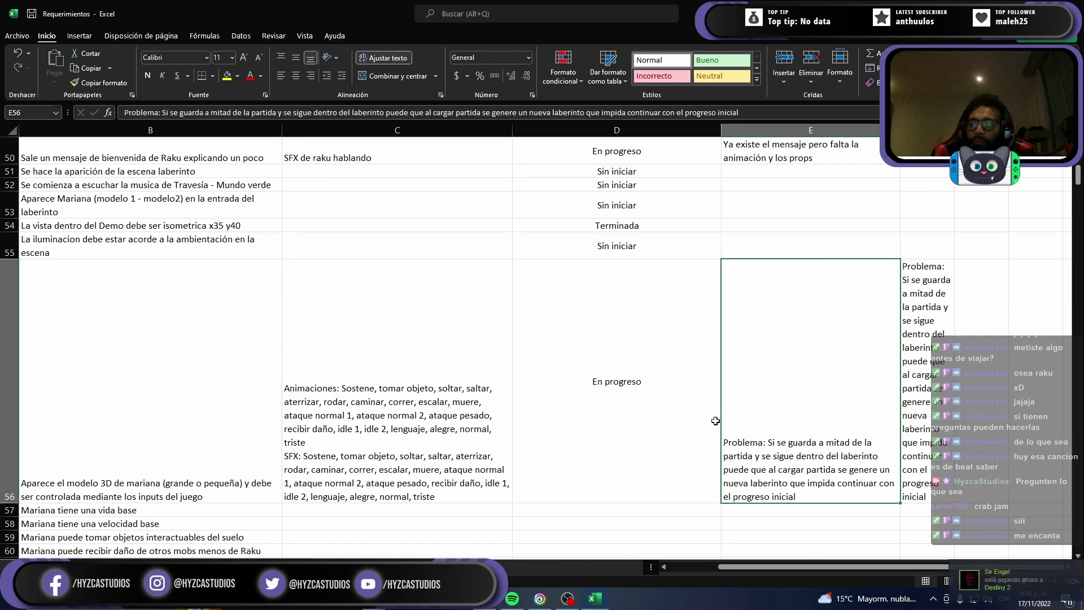
# Step: Write 'Falta validar que los inputs coincidan con las acciones' in E56 and widen column F
pyautogui.write('Falt')
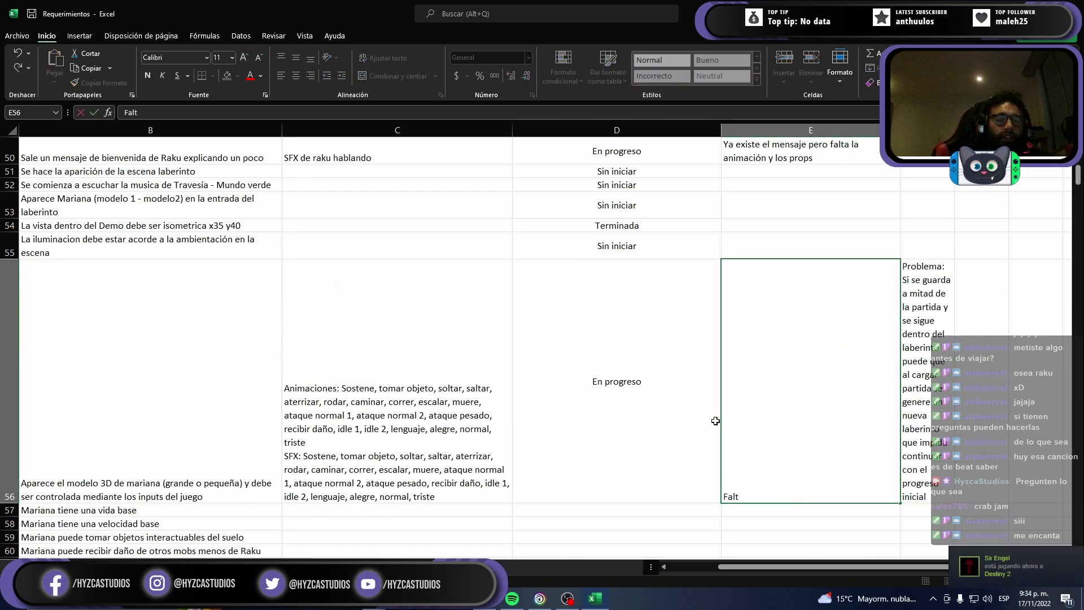
pyautogui.write('a validar ')
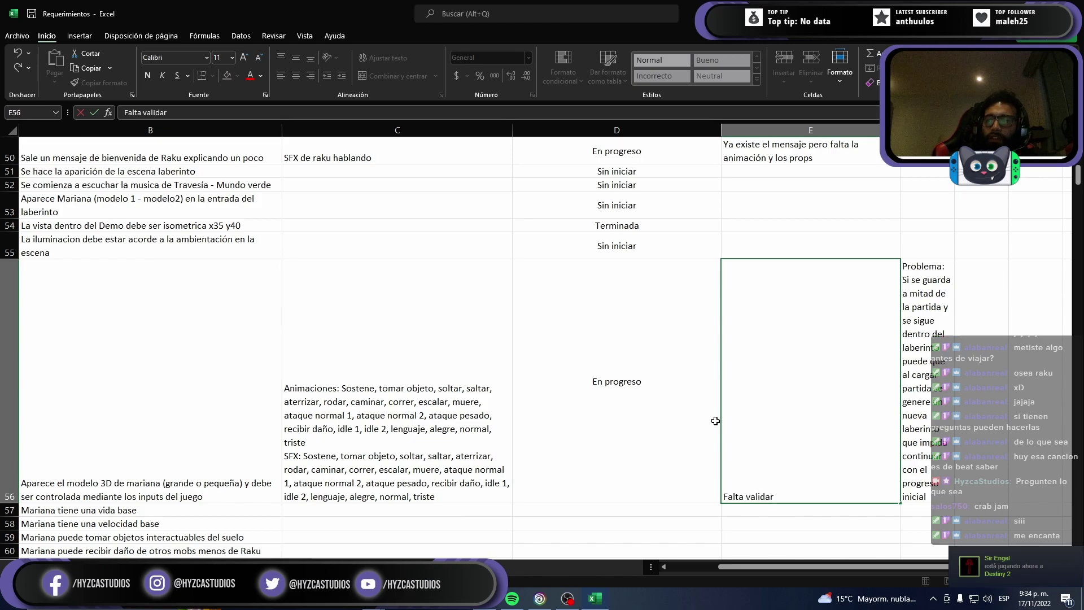
pyautogui.write('que ')
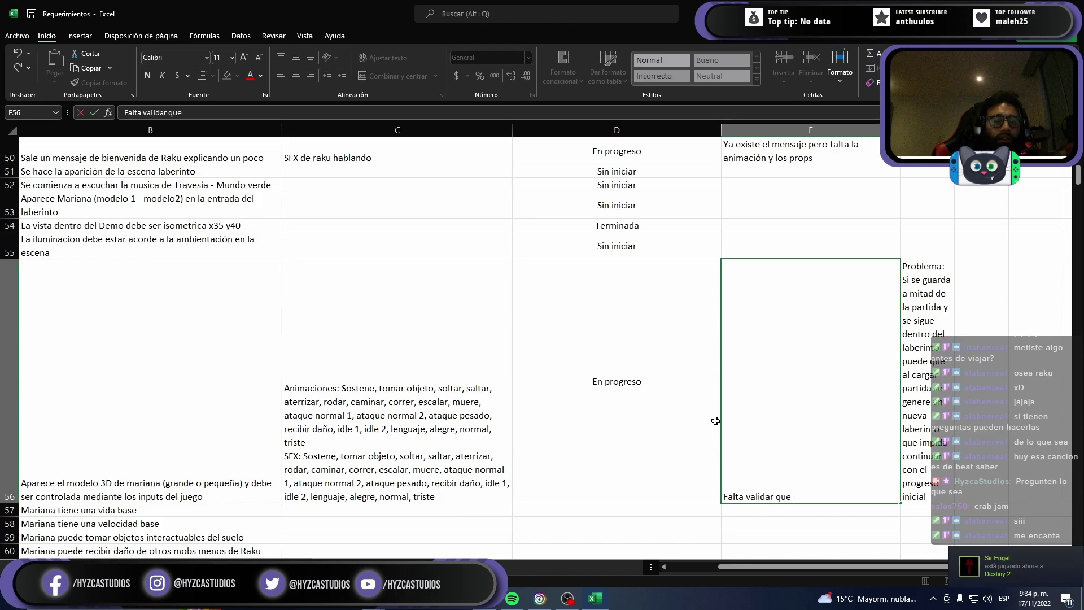
pyautogui.write('los in')
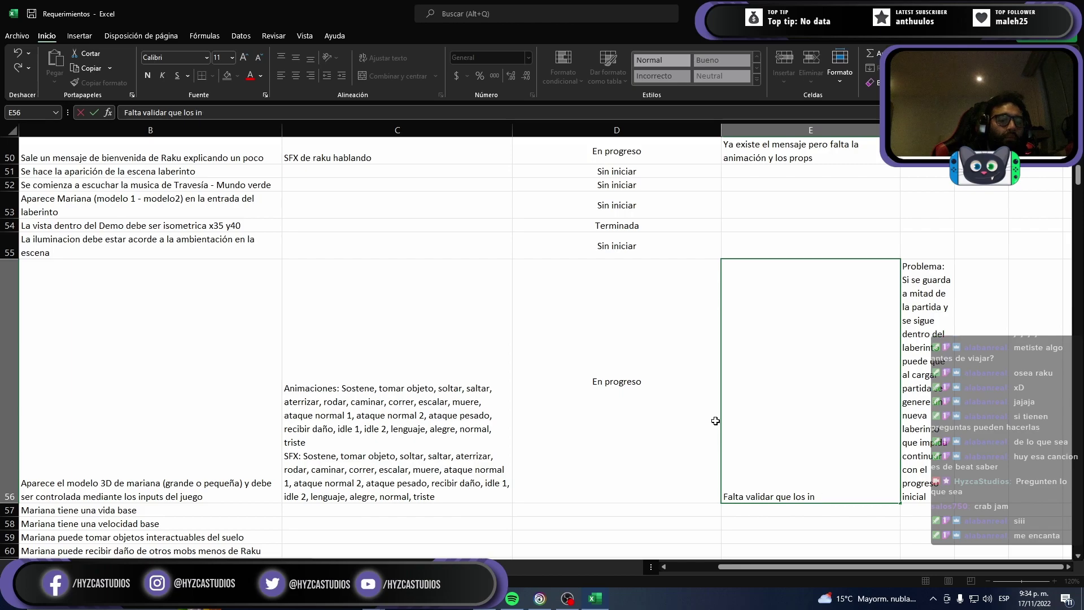
pyautogui.write('putscou')
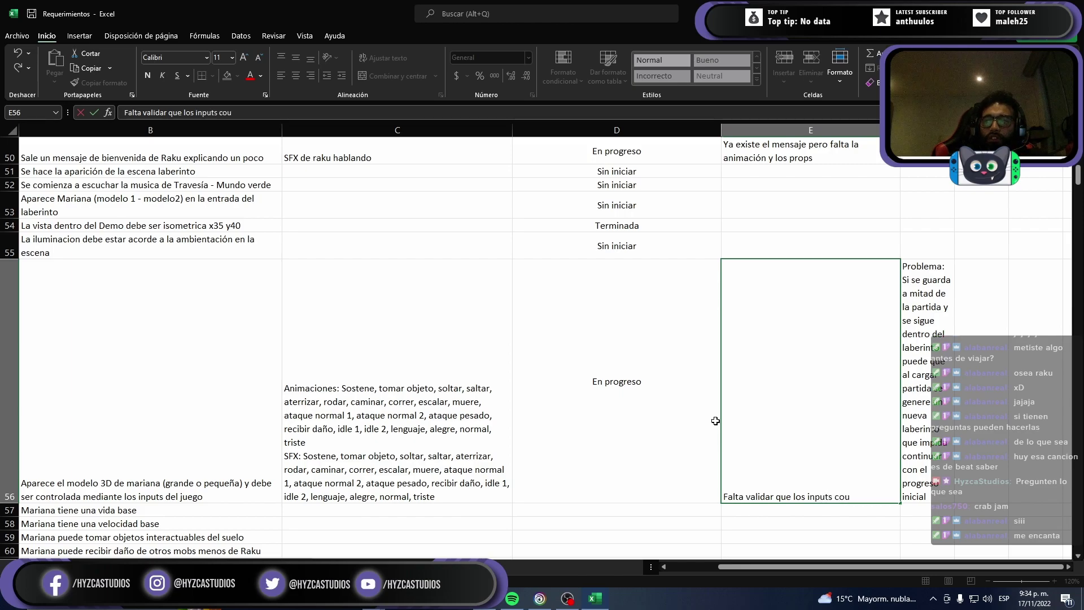
pyautogui.press('BackSpace')
pyautogui.write('incida')
pyautogui.write('n con las ')
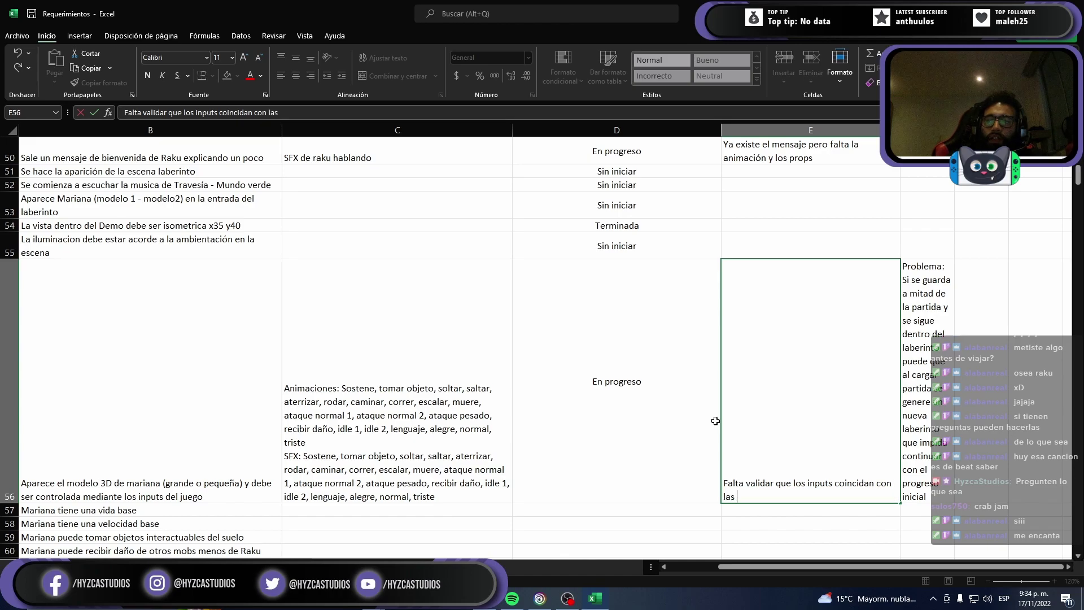
pyautogui.write('acciones')
pyautogui.press('Return')
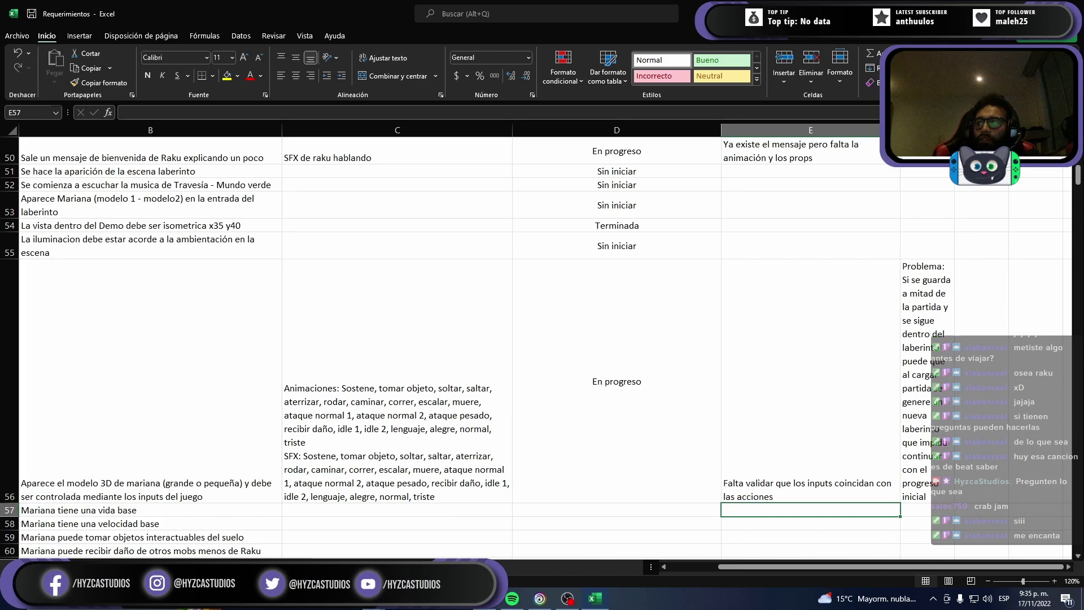
pyautogui.moveTo(955, 130); pyautogui.dragTo(1071, 130)
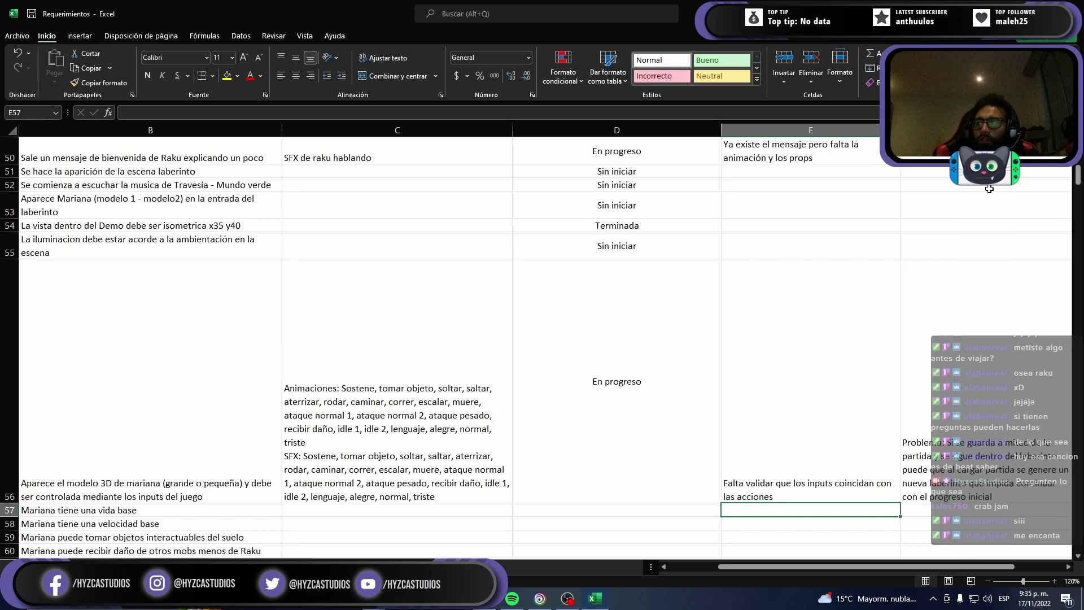
# Step: Autofit row 56, mark D57–D59 Terminada and D60 En progreso
pyautogui.doubleClick(10, 503)
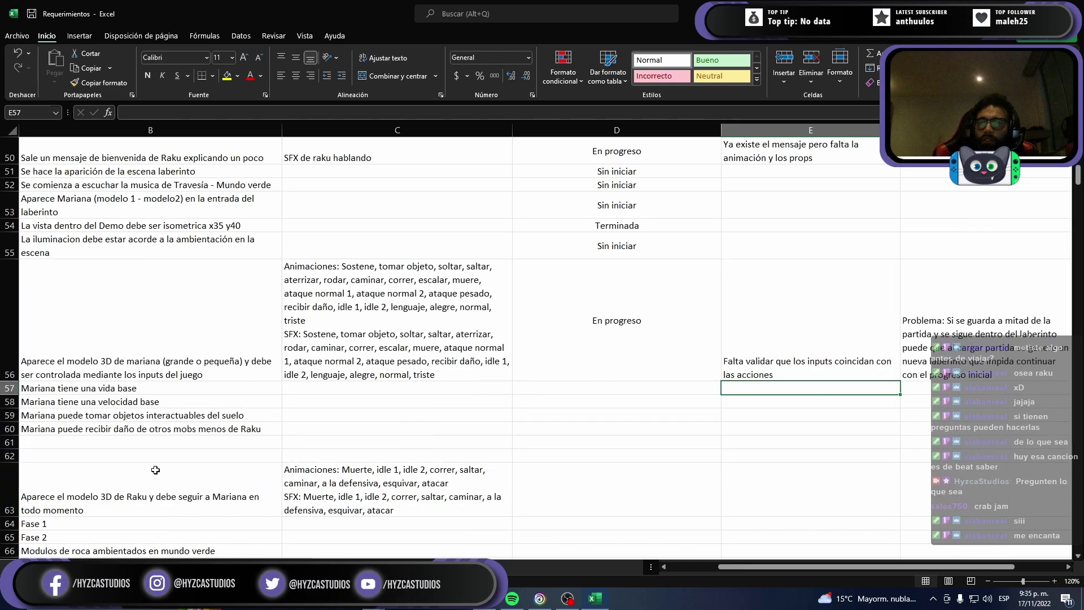
pyautogui.click(681, 389)
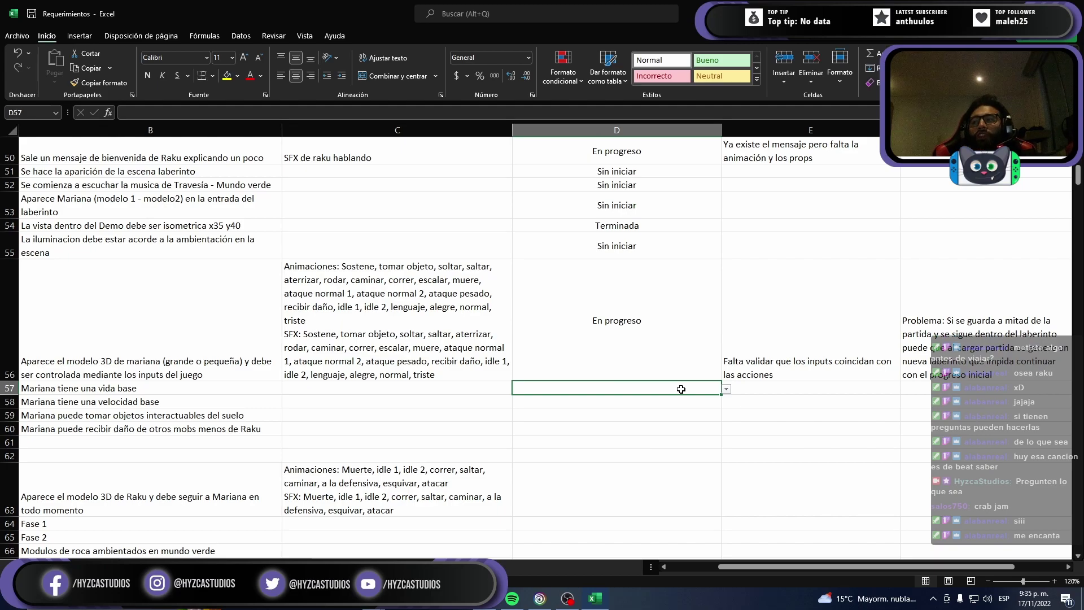
pyautogui.write('T')
pyautogui.press('Return')
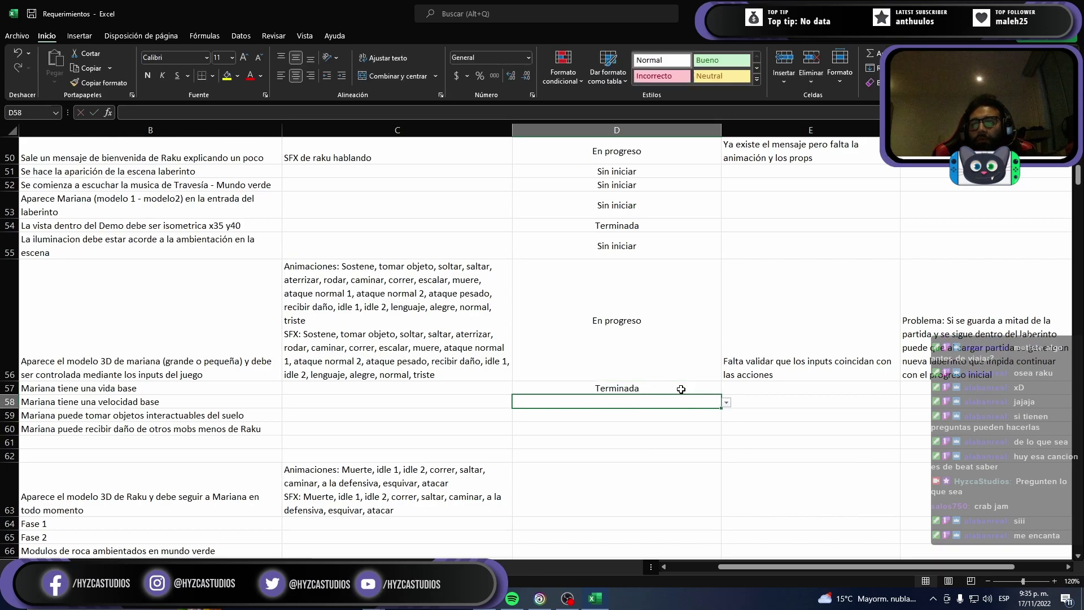
pyautogui.write('T')
pyautogui.press('Return')
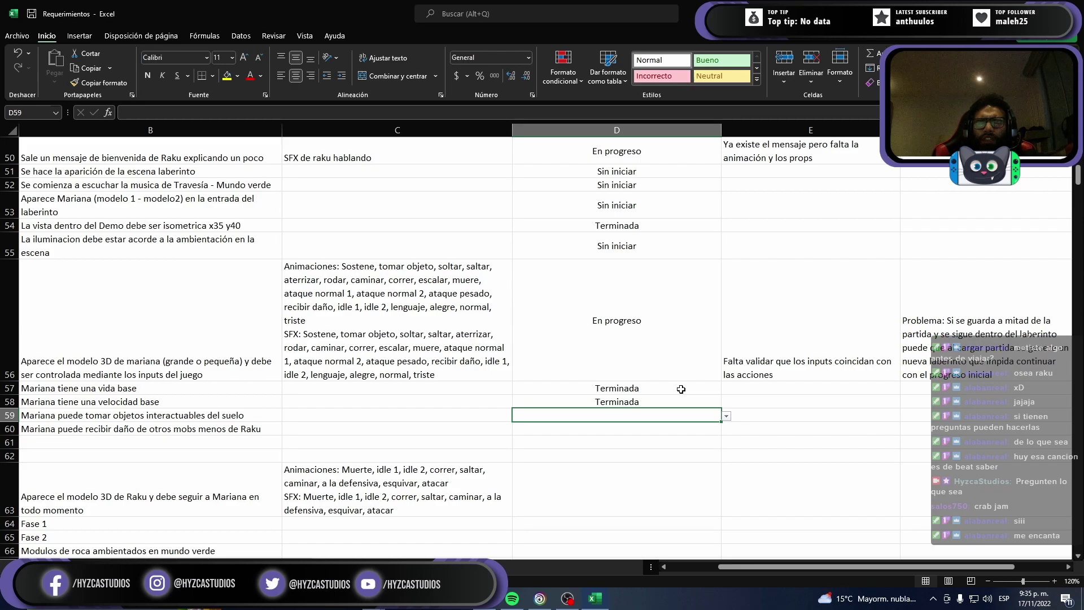
pyautogui.write('T')
pyautogui.press('Return')
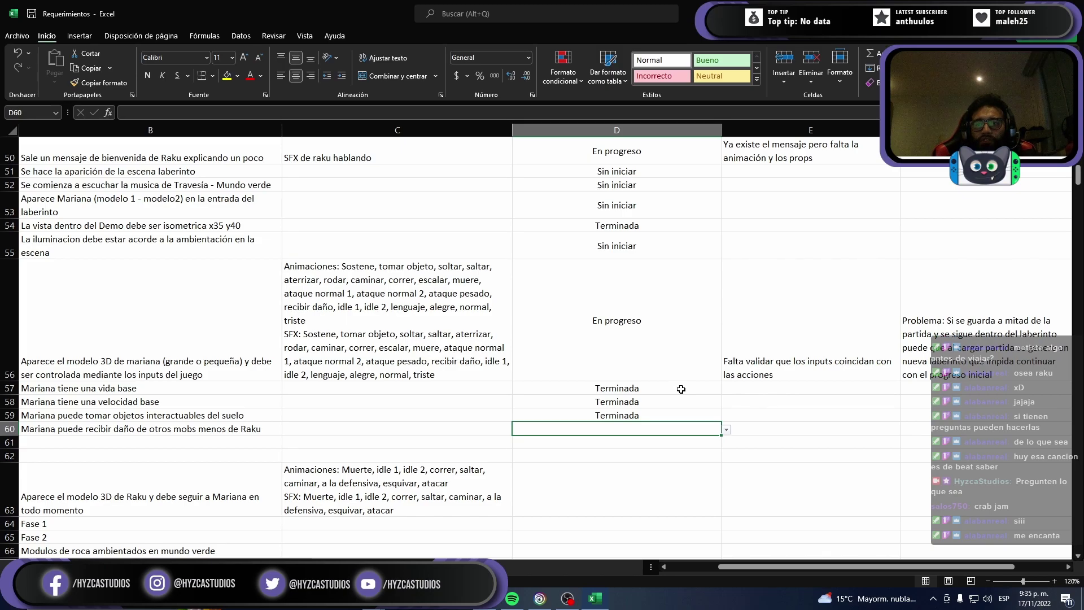
pyautogui.write('E')
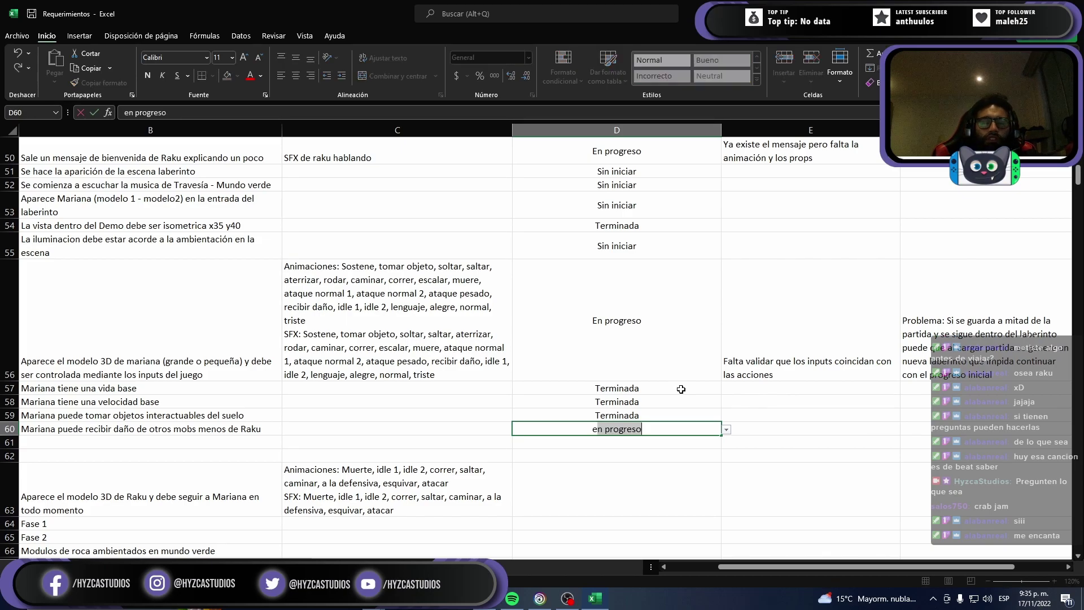
pyautogui.press('Return')
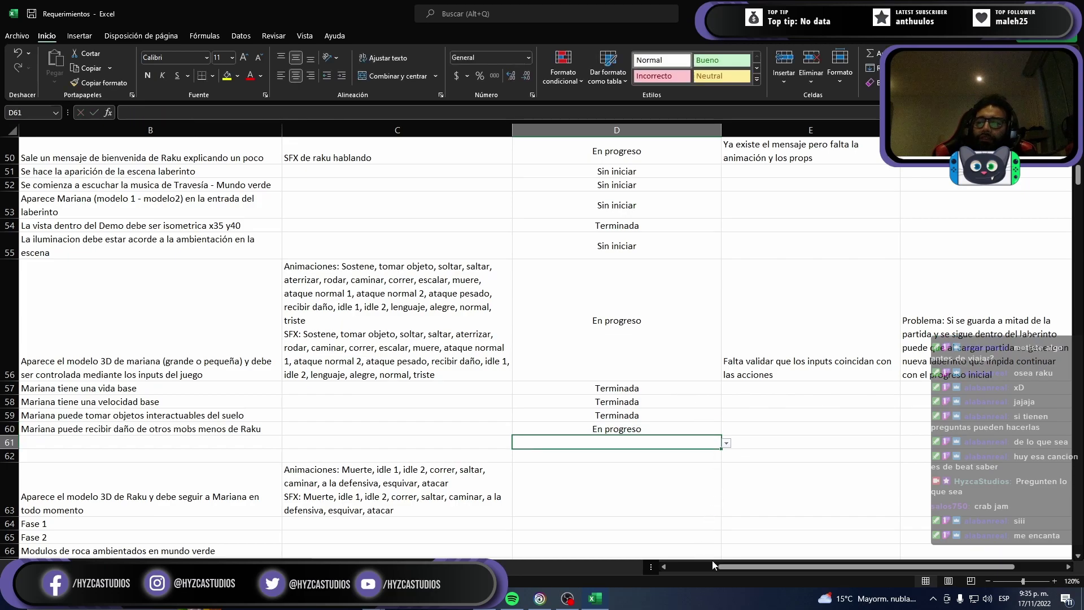
# Step: Set D63 to En progreso from the dropdown and note 'Falta animacion de muerte y SFX' in E63
pyautogui.moveTo(728, 567); pyautogui.dragTo(591, 581)
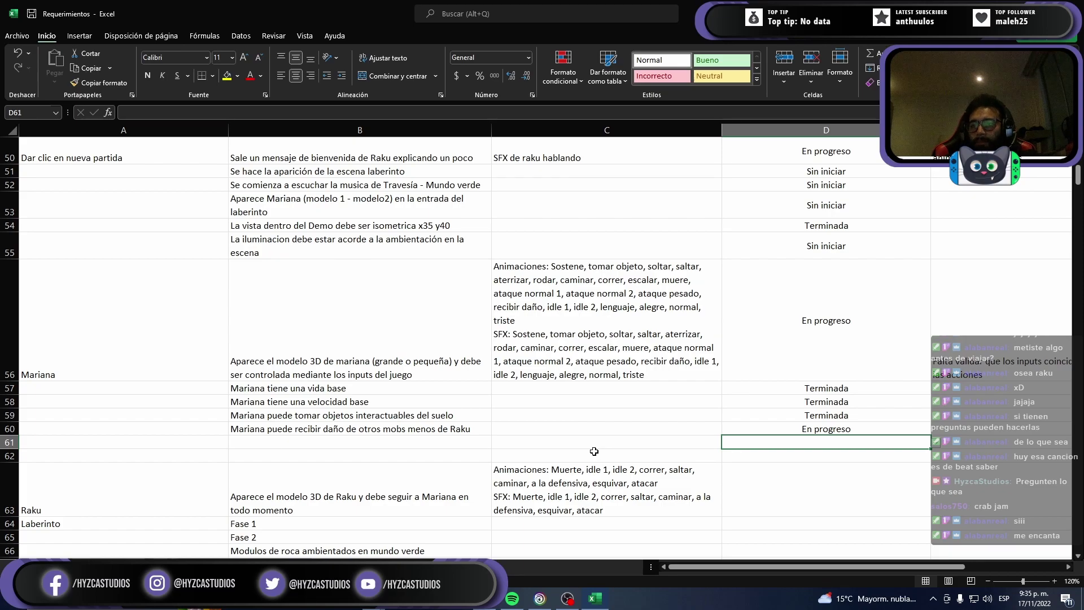
pyautogui.press('Down')
pyautogui.press('Down')
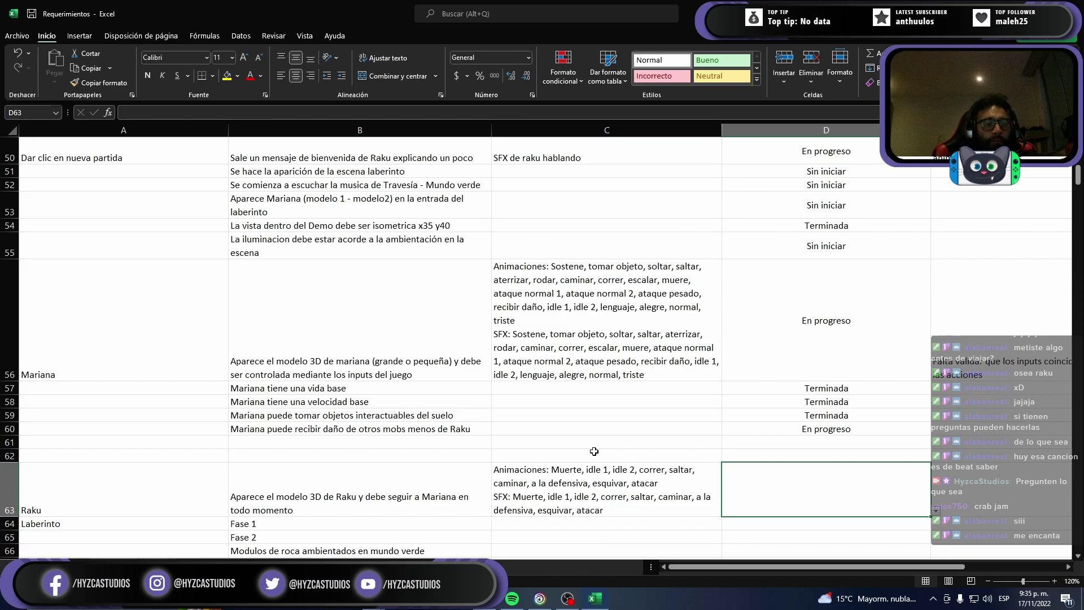
pyautogui.write('4')
pyautogui.press('Right')
pyautogui.press('Escape')
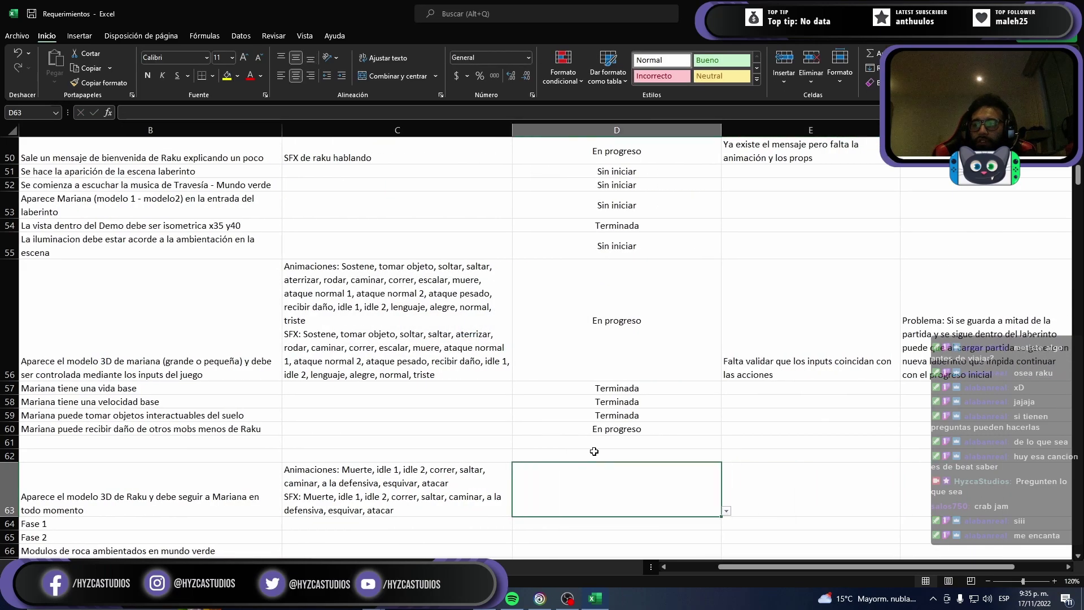
pyautogui.press('Escape')
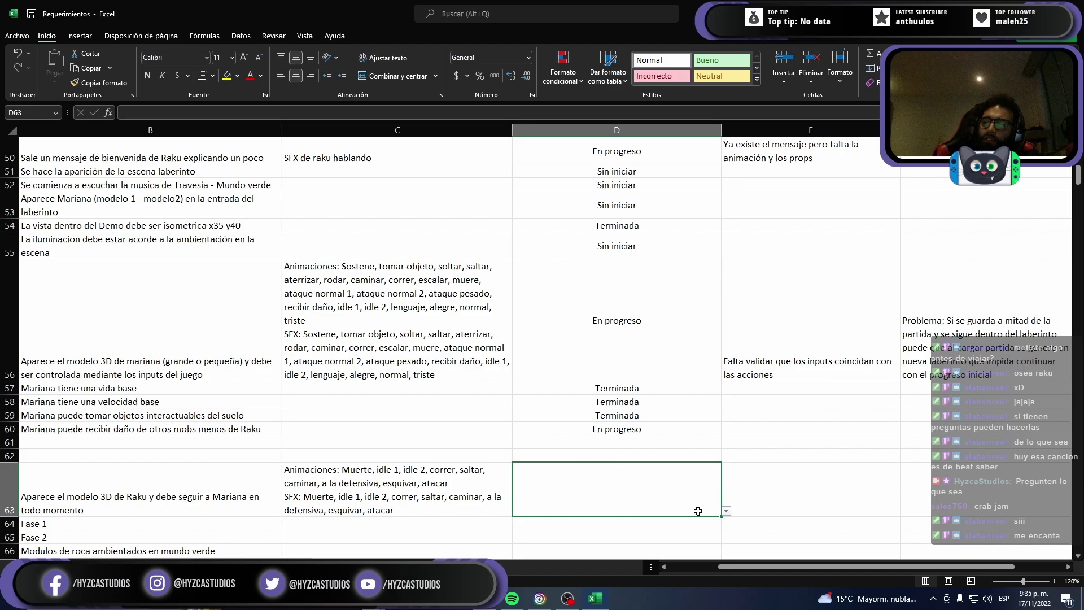
pyautogui.click(726, 511)
pyautogui.click(525, 522)
pyautogui.click(789, 495)
pyautogui.write('F')
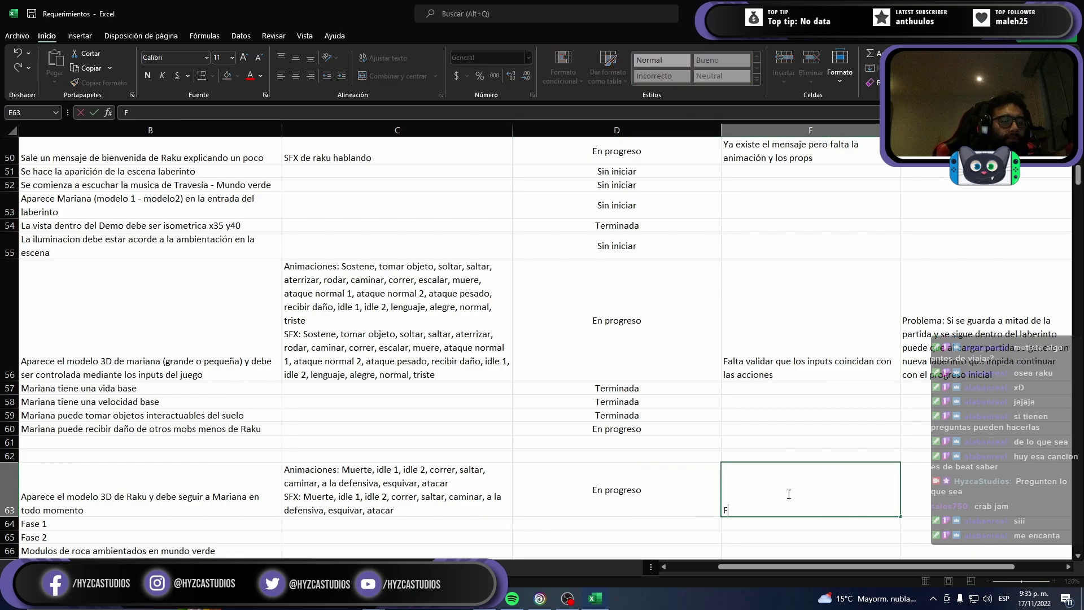
pyautogui.write('alta animacion')
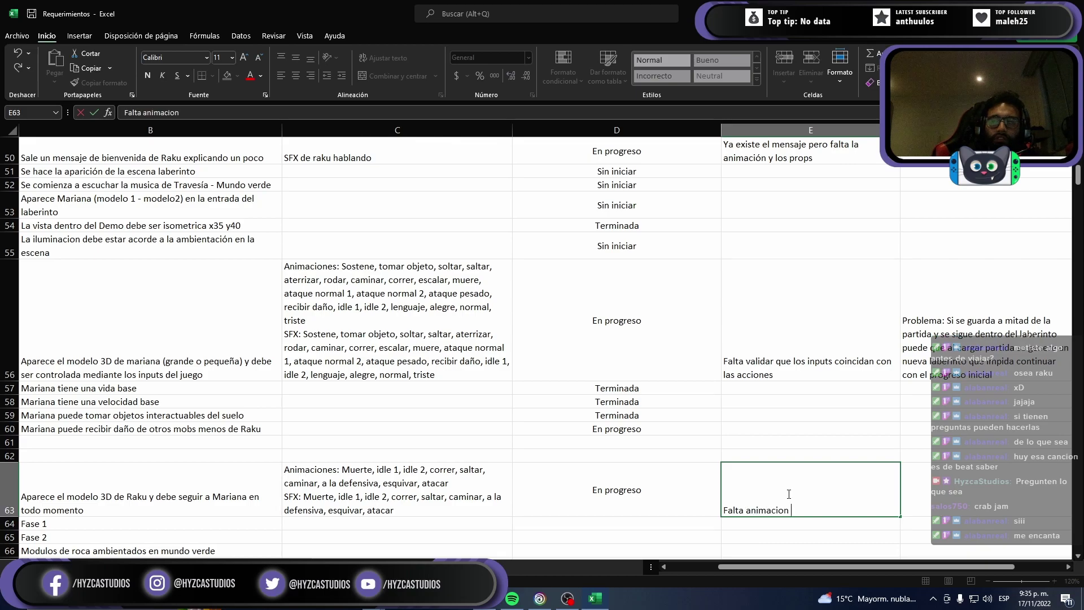
pyautogui.write(' de muerte y SF')
pyautogui.write('X')
pyautogui.press('Return')
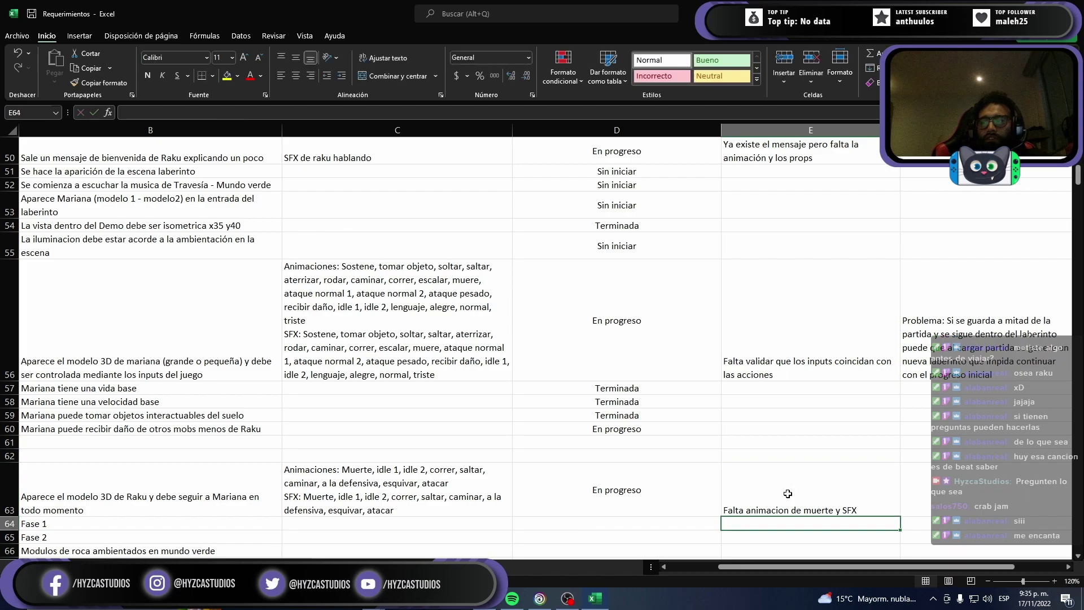
# Step: Set row 64's status to En progreso
pyautogui.press('Home')
pyautogui.press('Right')
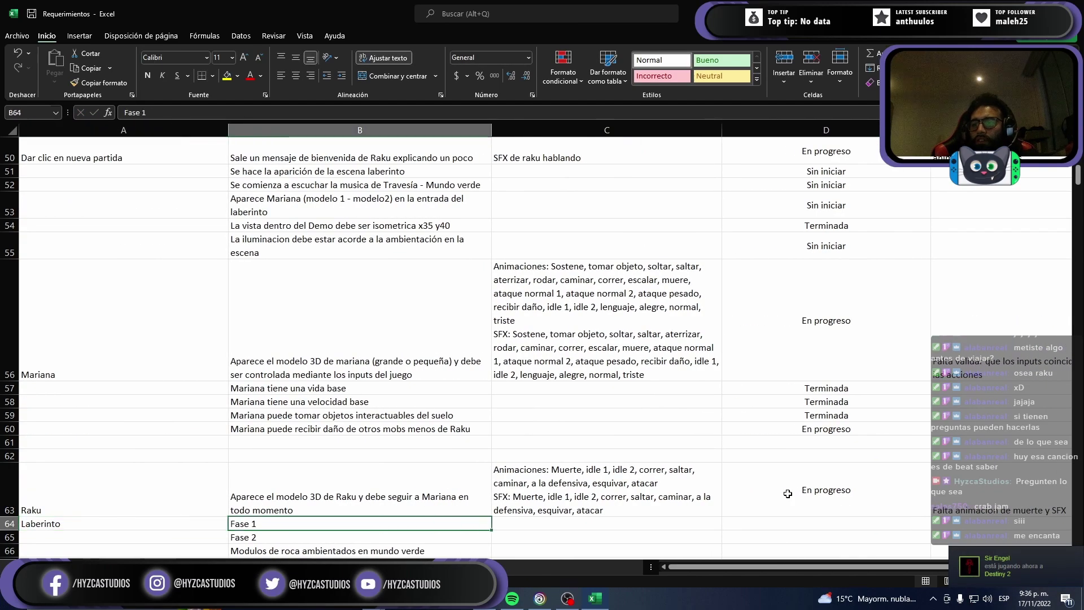
pyautogui.press('Right')
pyautogui.press('Right')
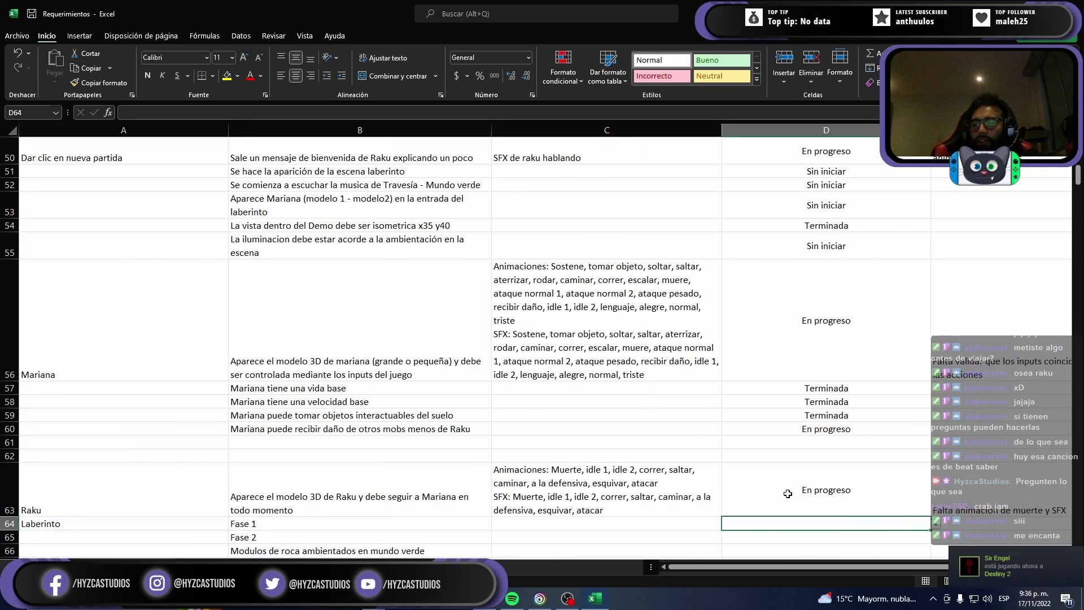
pyautogui.write('E')
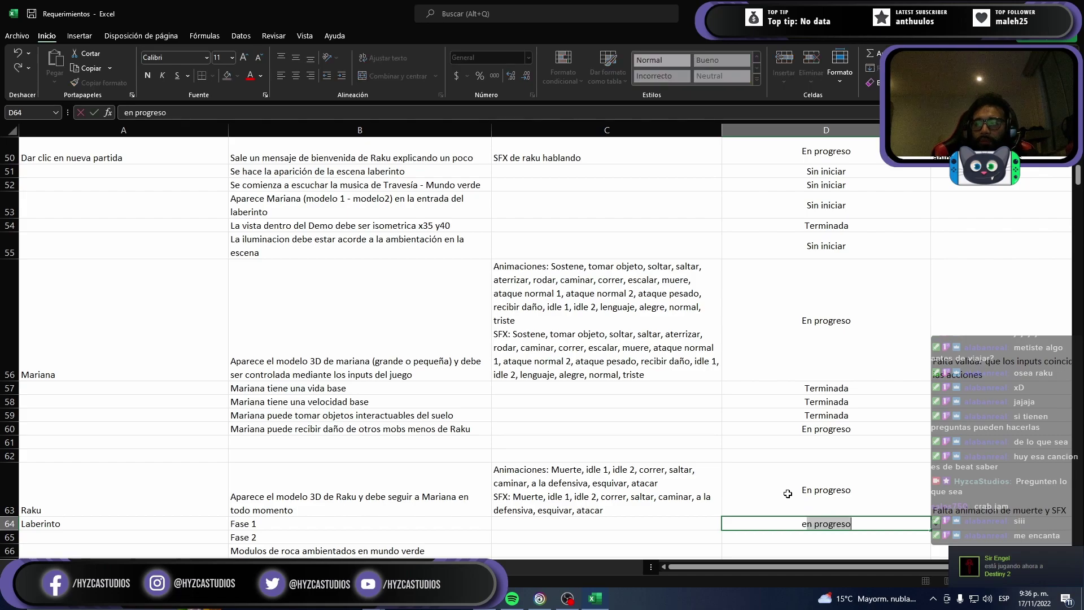
pyautogui.press('Return')
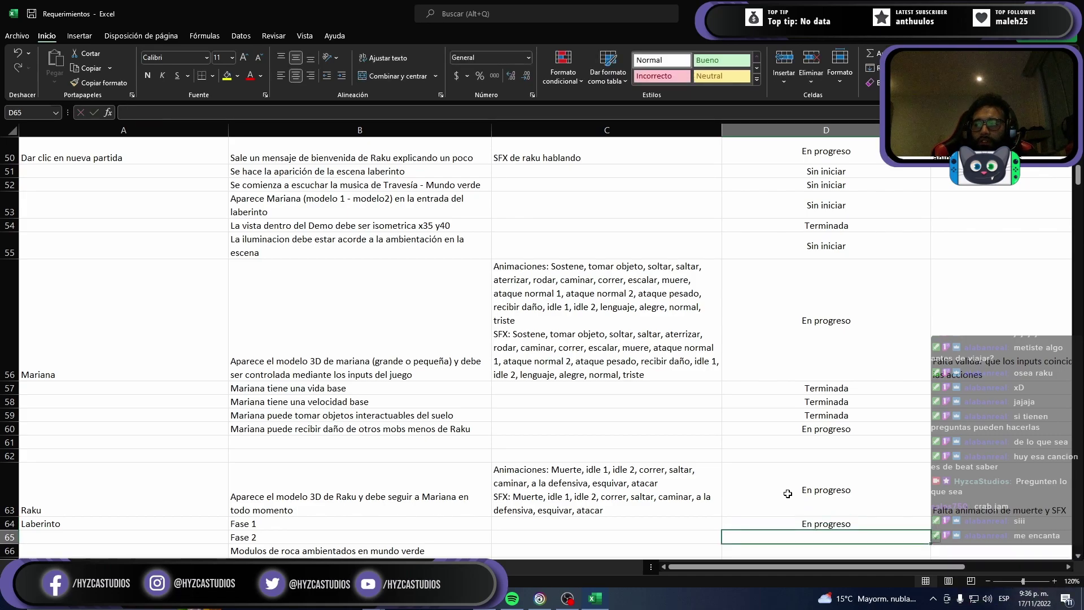
pyautogui.scroll(-1, 755, 448)
# Step: Mark D65 En progreso, and D66 and D67 Terminada
pyautogui.scroll(-1, 755, 448)
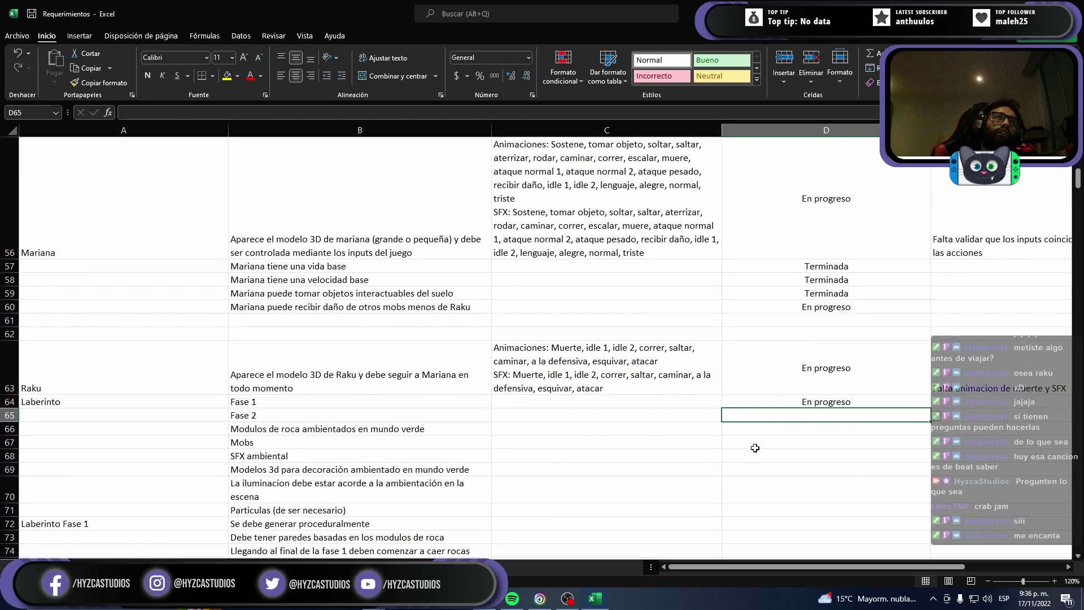
pyautogui.write('E')
pyautogui.press('Return')
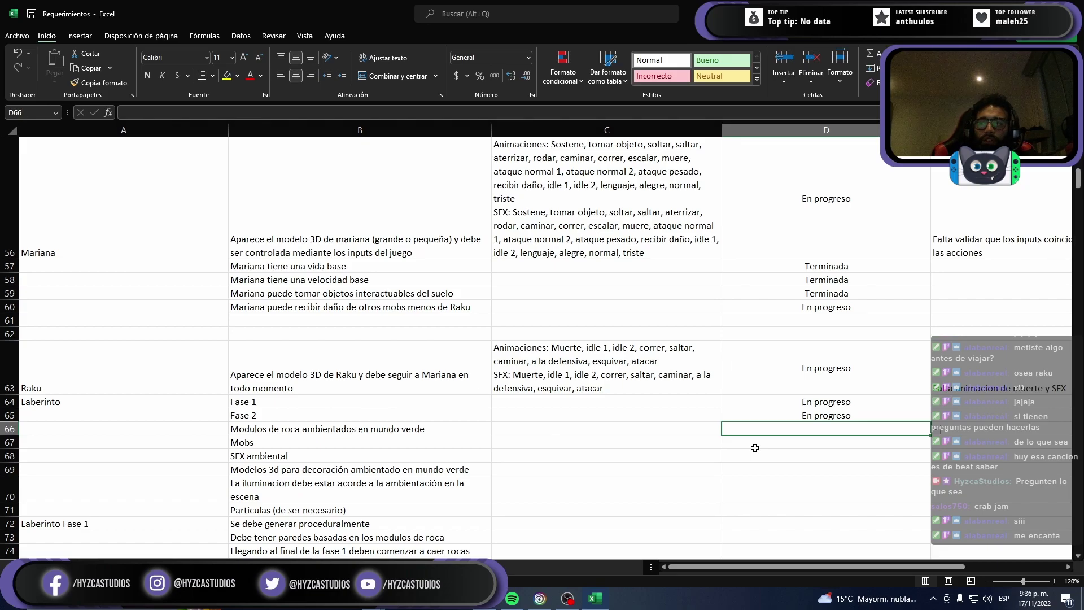
pyautogui.write('t')
pyautogui.press('Escape')
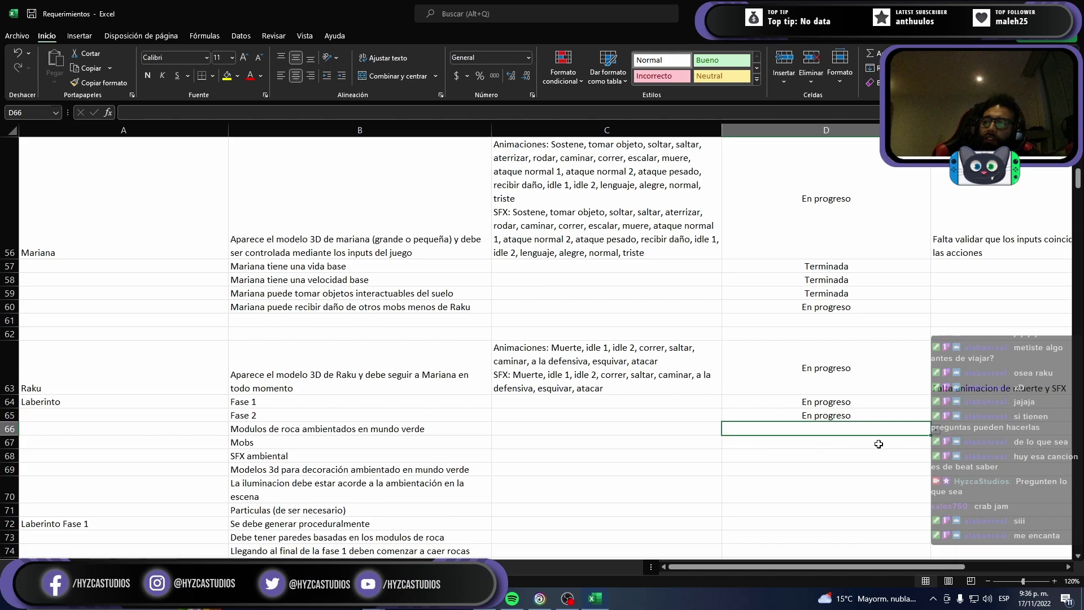
pyautogui.click(935, 430)
pyautogui.click(754, 459)
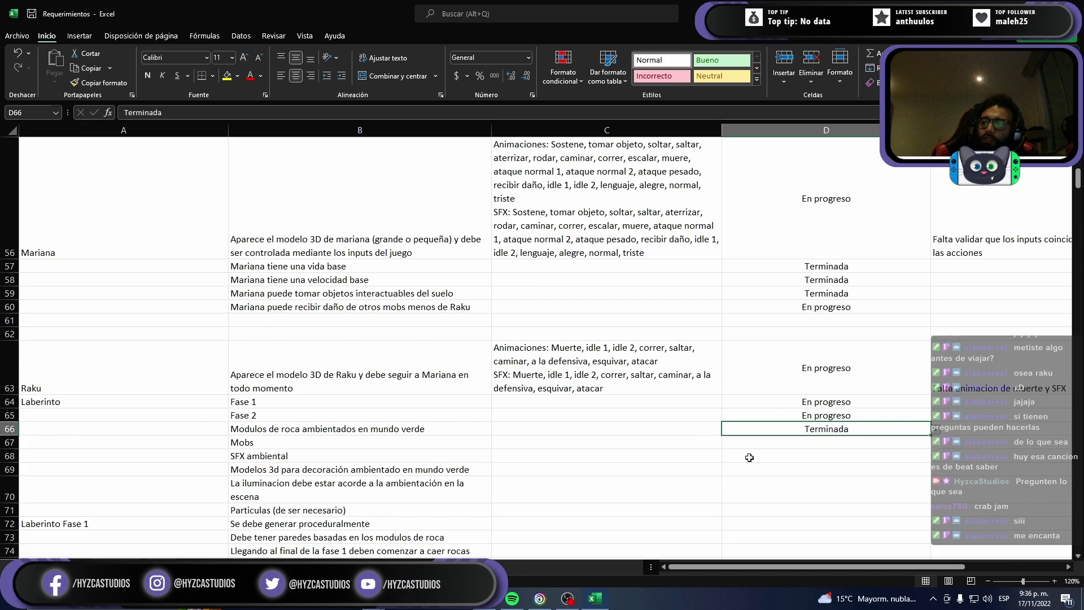
pyautogui.click(776, 445)
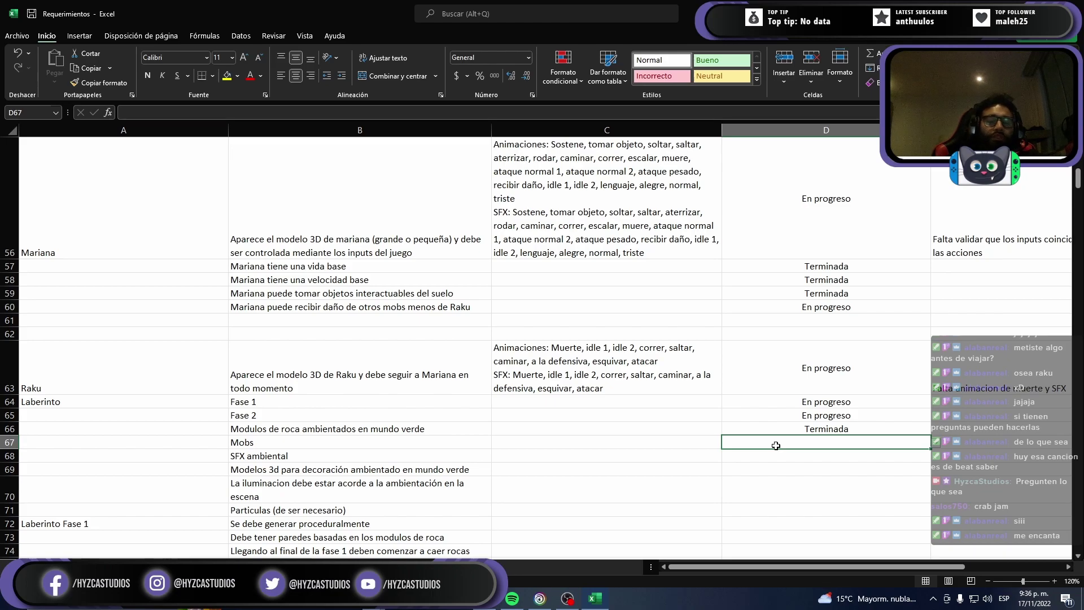
pyautogui.write('T')
pyautogui.press('Return')
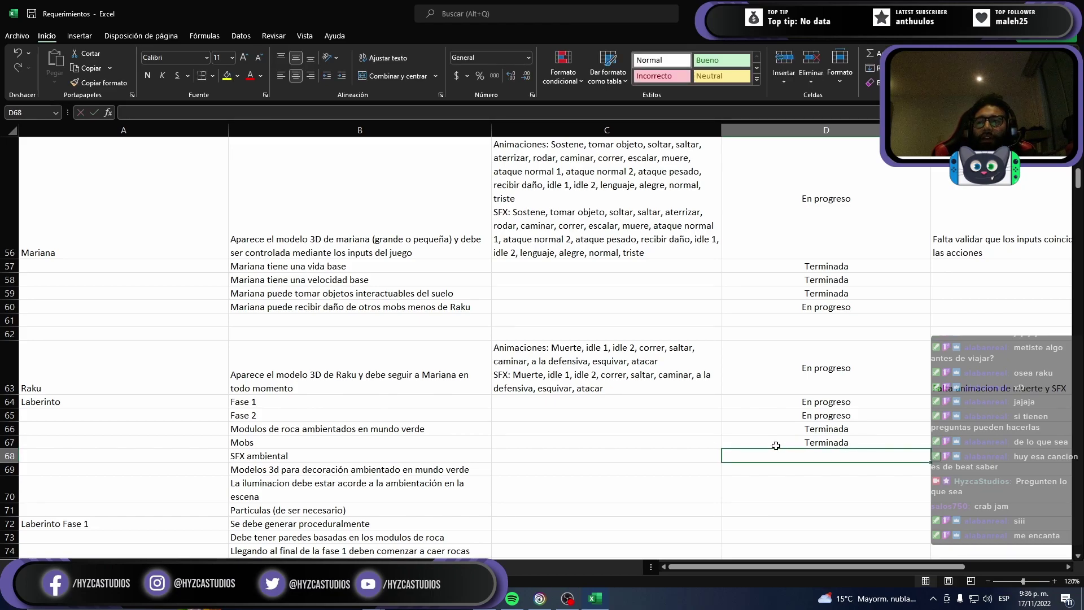
# Step: Set D68 to En progreso and note in E68 that random instancing still needs testing
pyautogui.write('e')
pyautogui.press('Return')
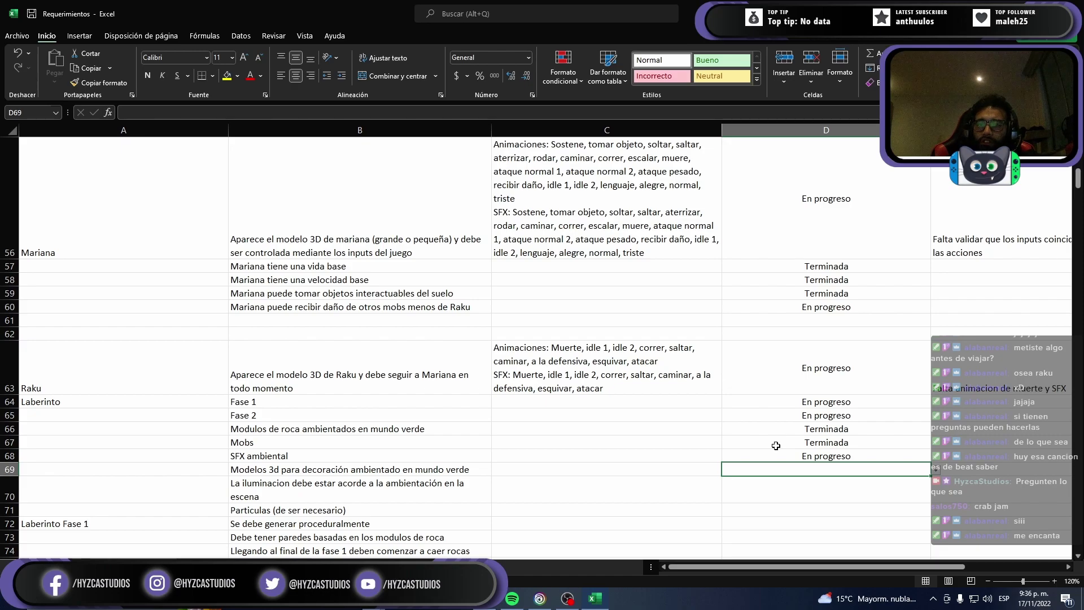
pyautogui.press('Up')
pyautogui.press('Right')
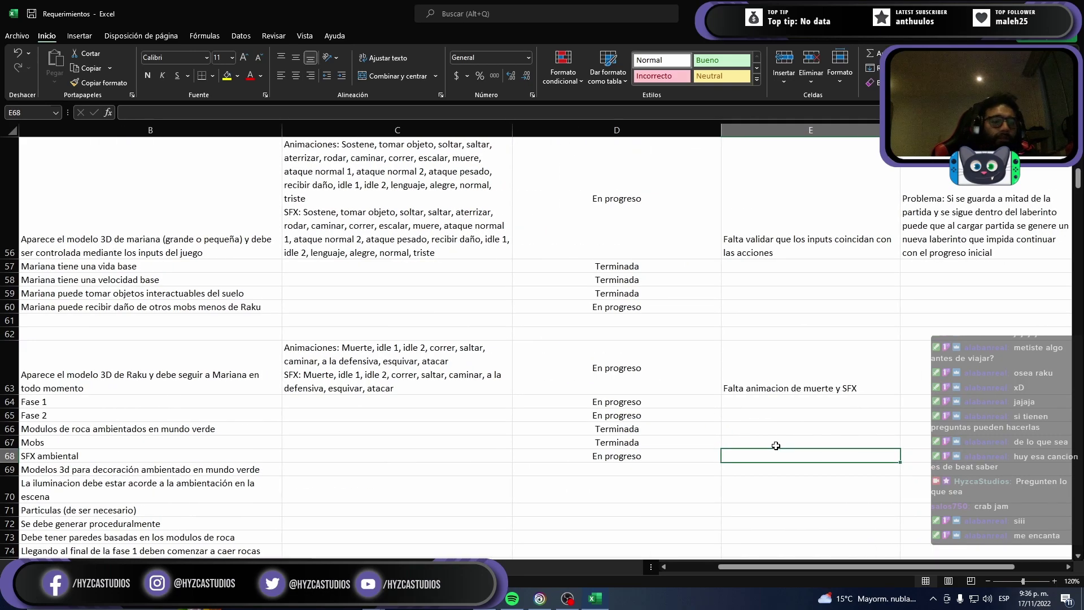
pyautogui.write('Falta ñrobar')
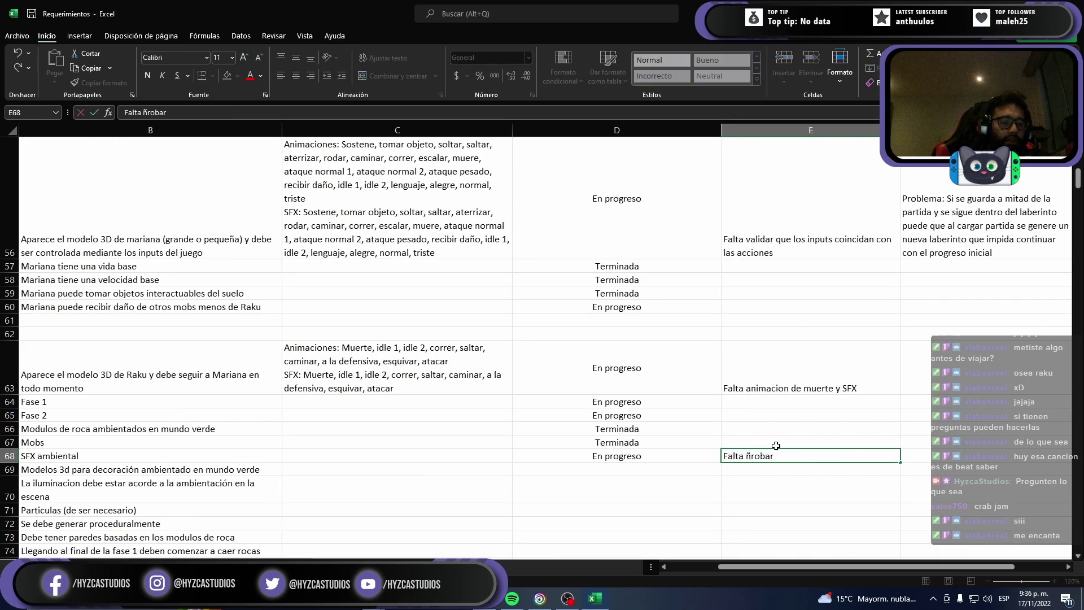
pyautogui.write(' la instanc')
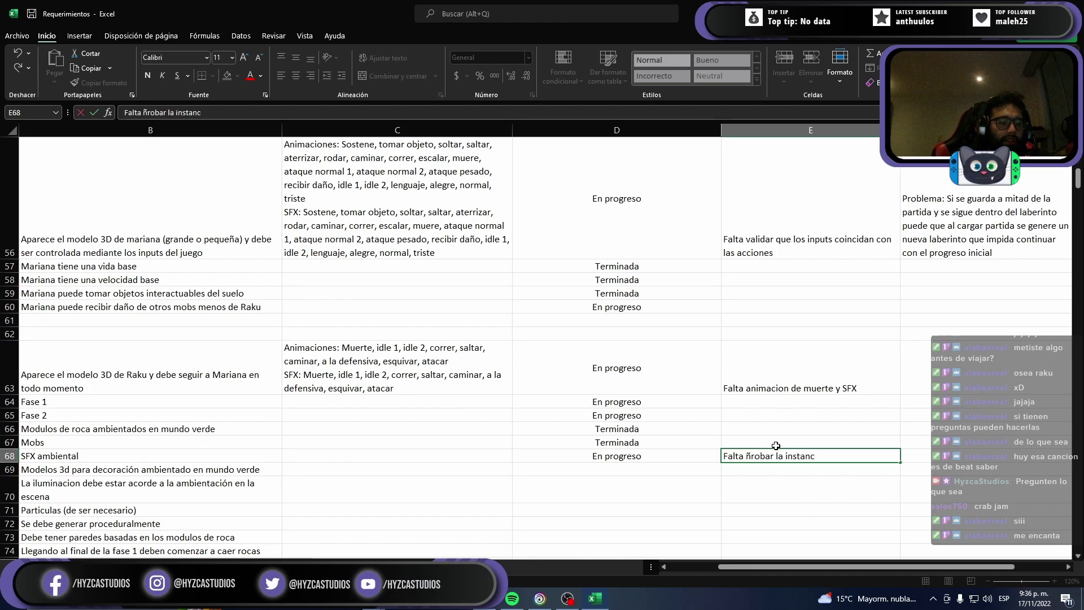
pyautogui.write('iacion ')
pyautogui.write('ale')
pyautogui.write('atoria')
pyautogui.write(' en la')
pyautogui.write(' escena')
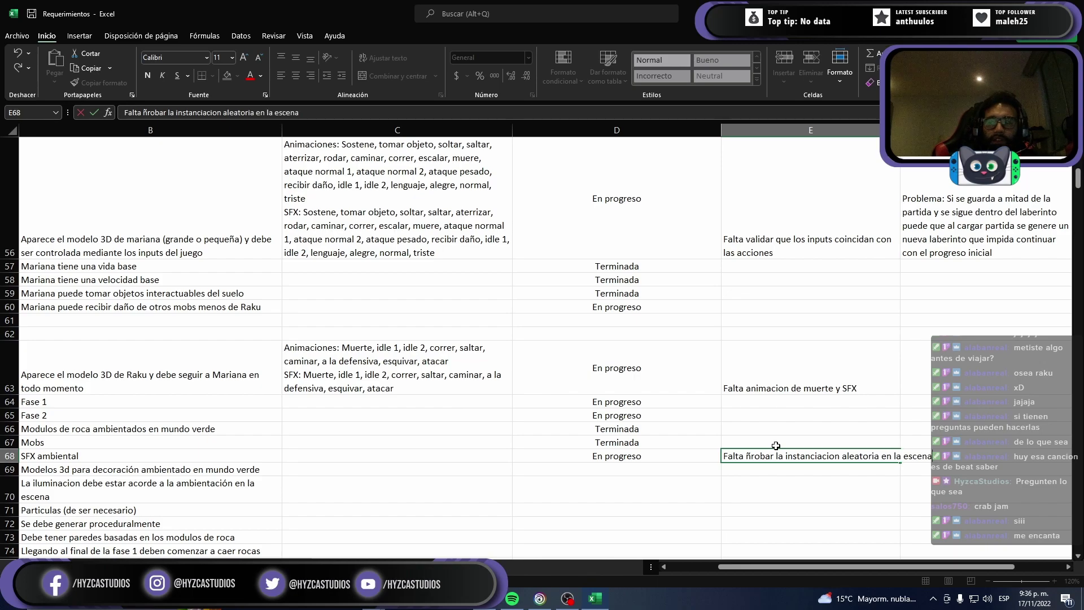
pyautogui.press('Return')
# Step: Change D68's status to Sin iniciar from the validation dropdown
pyautogui.press('Left')
pyautogui.press('Left')
pyautogui.press('Left')
pyautogui.press('Left')
pyautogui.press('Right')
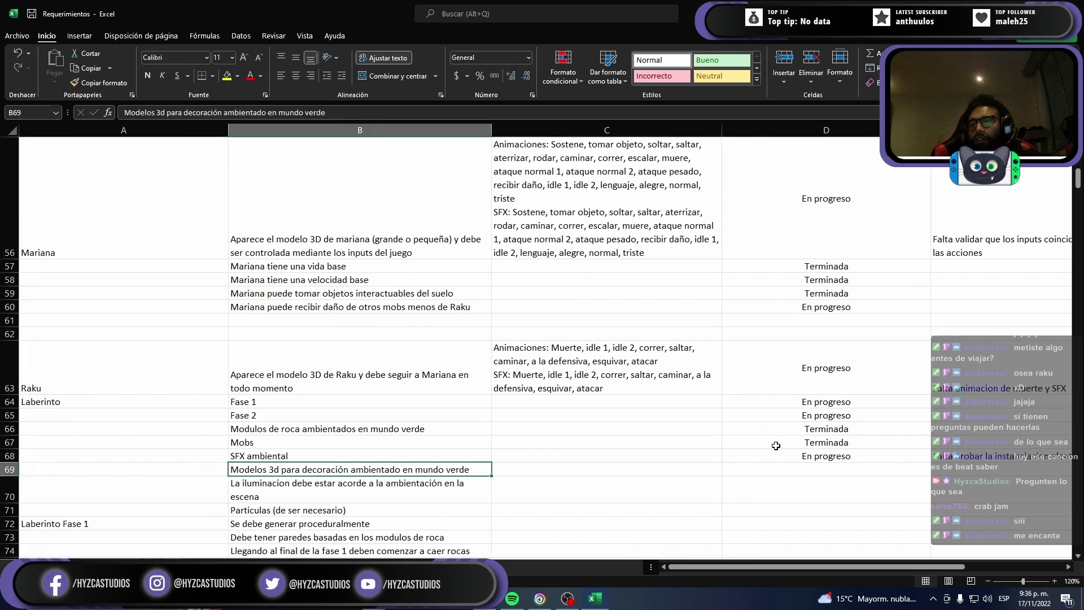
pyautogui.press('Right')
pyautogui.press('Left')
pyautogui.press('Right')
pyautogui.press('Right')
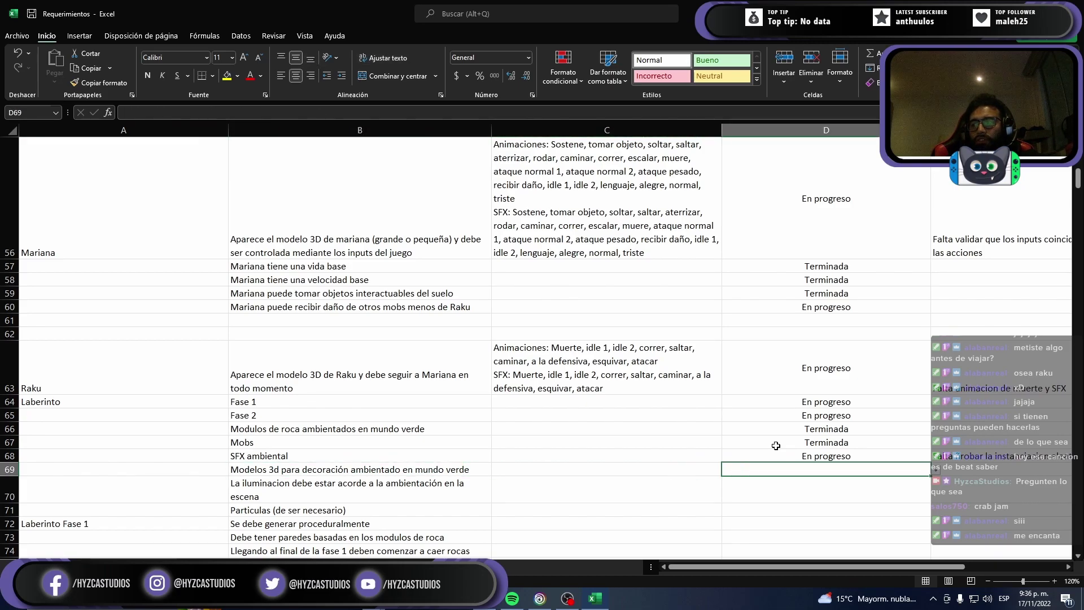
pyautogui.press('Up')
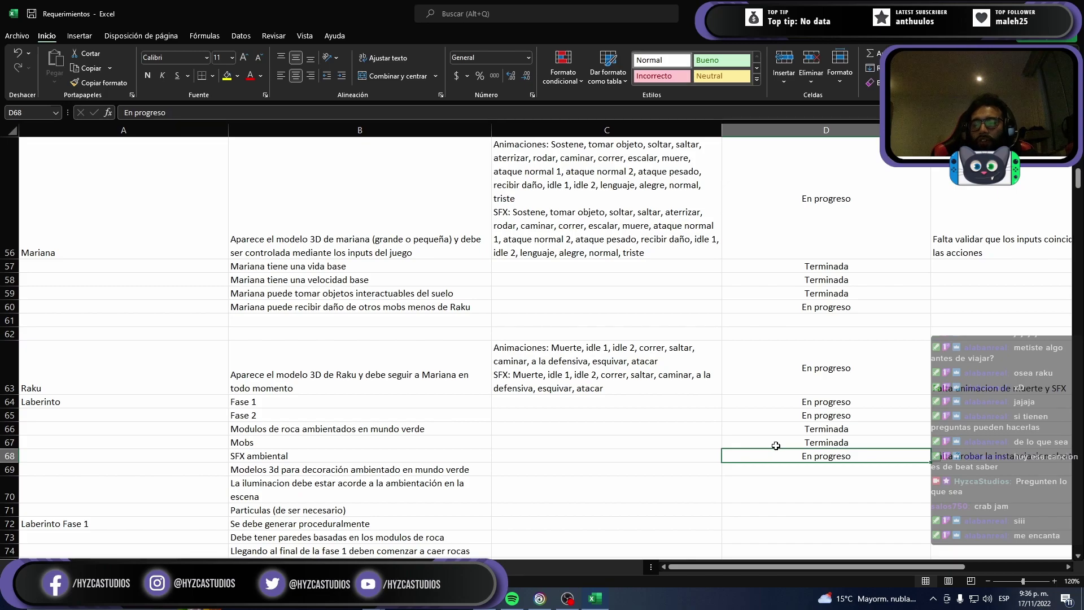
pyautogui.write('s')
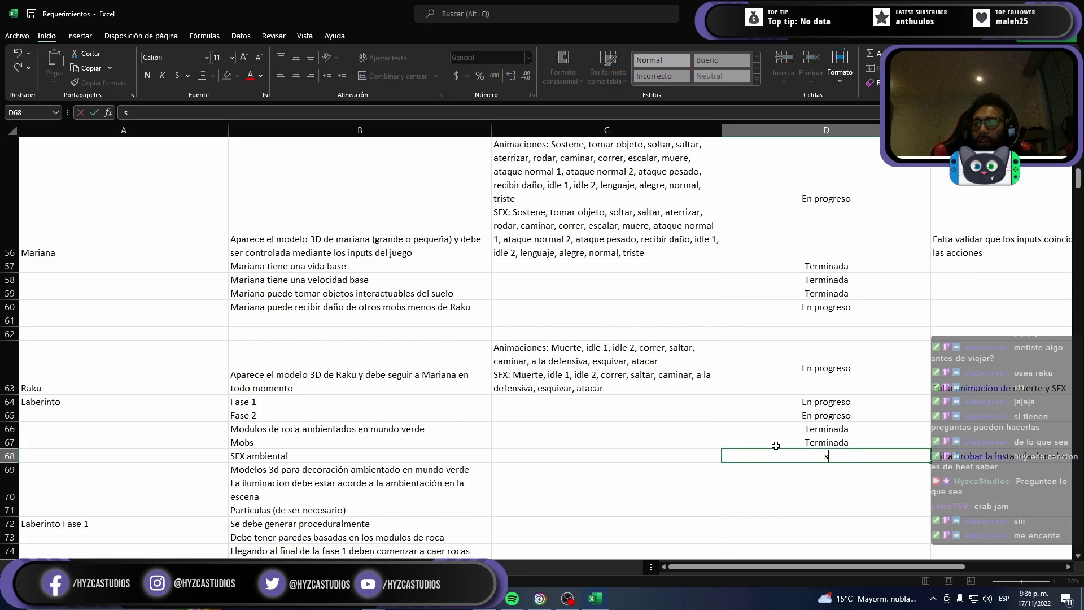
pyautogui.press('Escape')
pyautogui.click(936, 456)
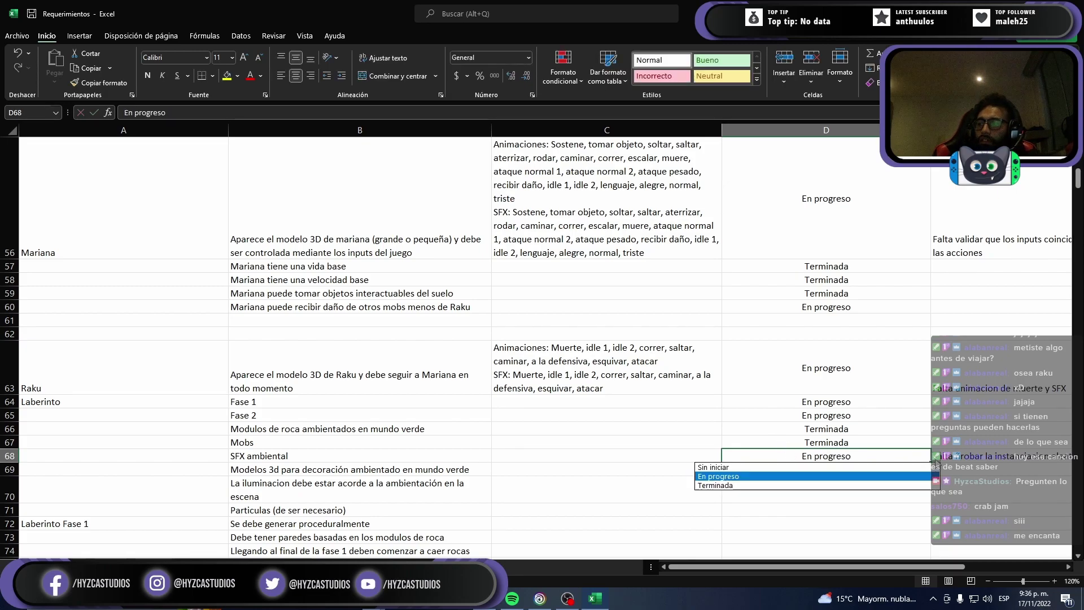
pyautogui.click(786, 467)
pyautogui.click(966, 457)
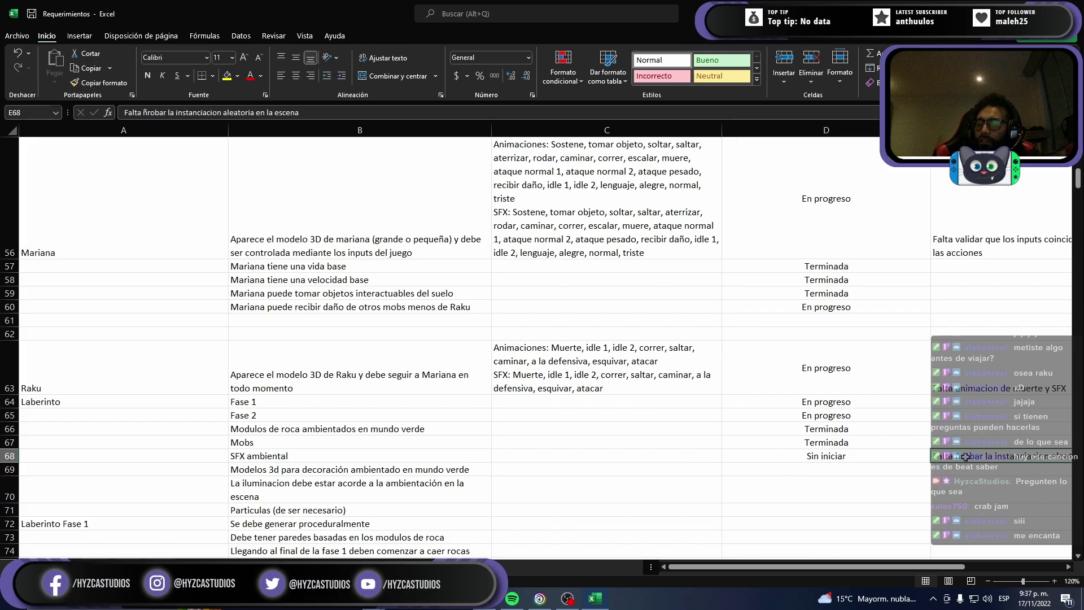
# Step: Copy the E68 note into E69 and set D69's status to En progreso
pyautogui.hotkey('ctrl', 'c')
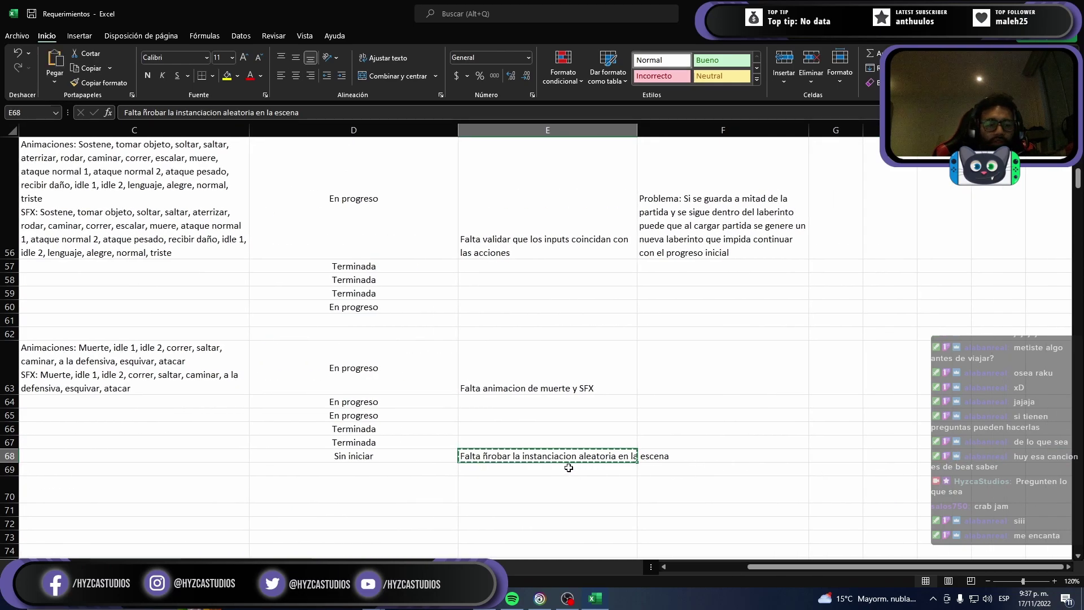
pyautogui.click(568, 467)
pyautogui.hotkey('ctrl', 'v')
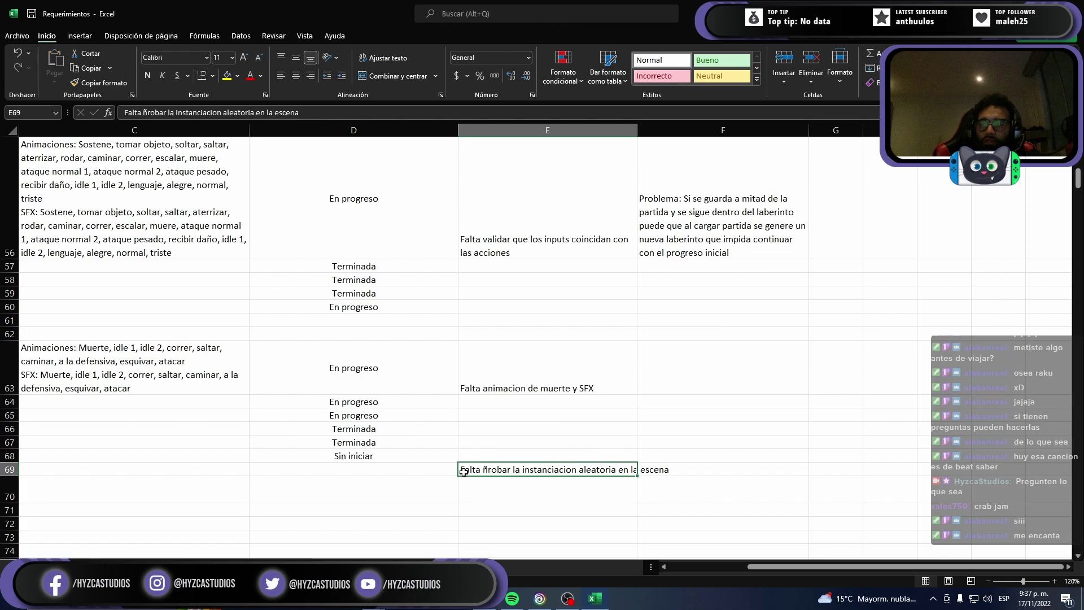
pyautogui.click(423, 468)
pyautogui.write('en')
pyautogui.press('Tab')
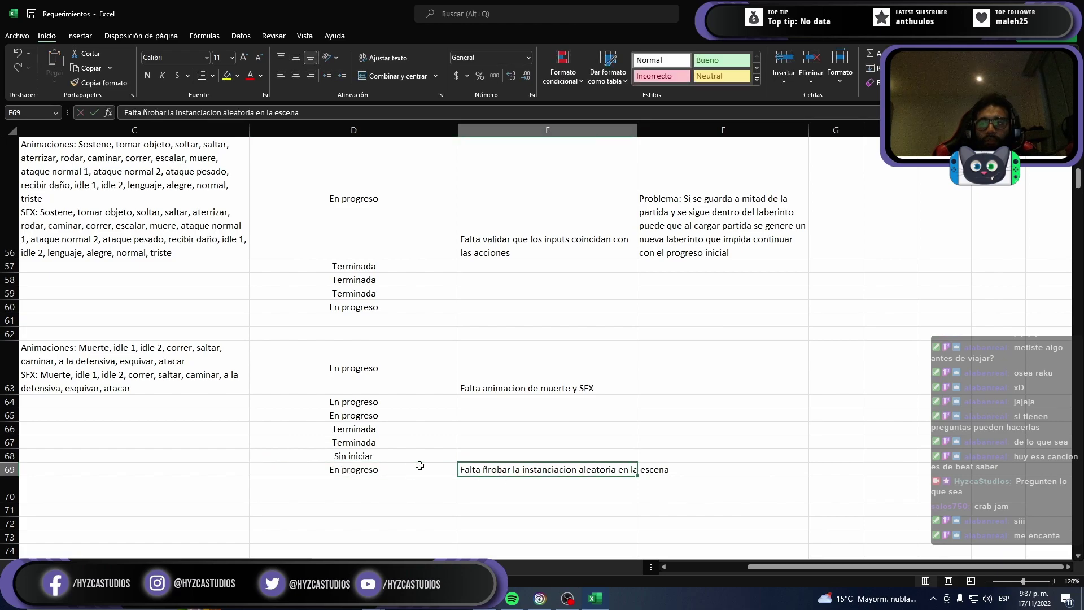
# Step: Set the status of rows 70 and 71 to Sin iniciar
pyautogui.press('Left')
pyautogui.press('Home')
pyautogui.press('Right')
pyautogui.press('Right')
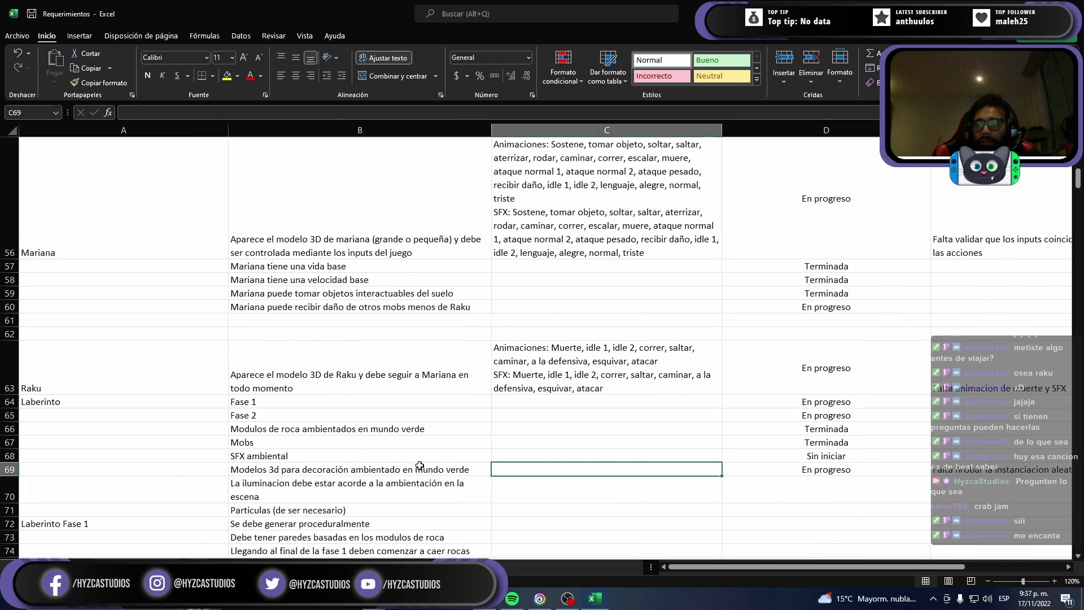
pyautogui.press('Right')
pyautogui.press('Down')
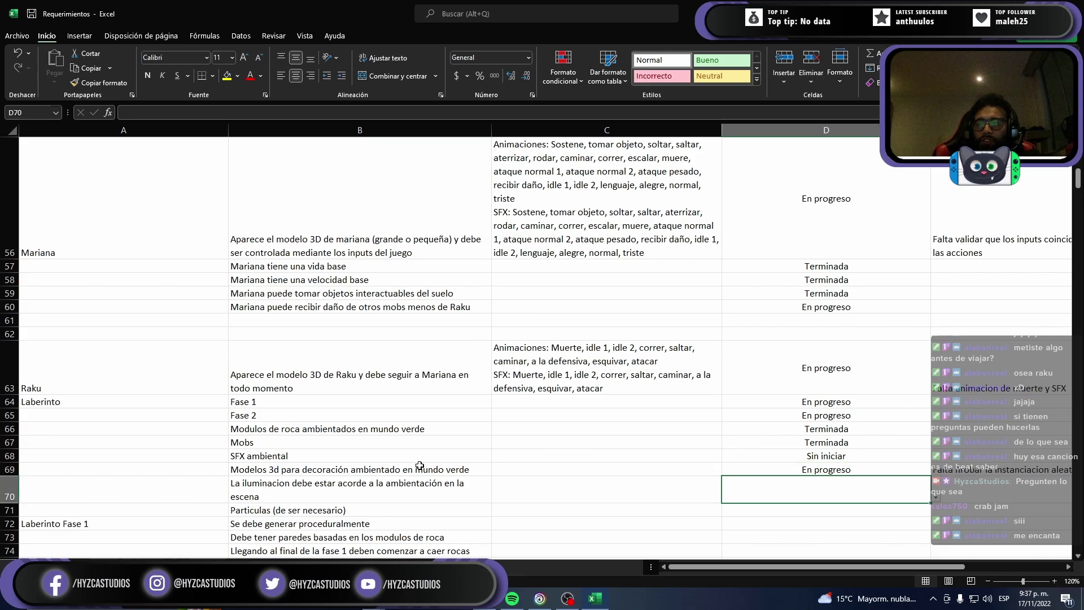
pyautogui.write('Sin iniciar')
pyautogui.press('Return')
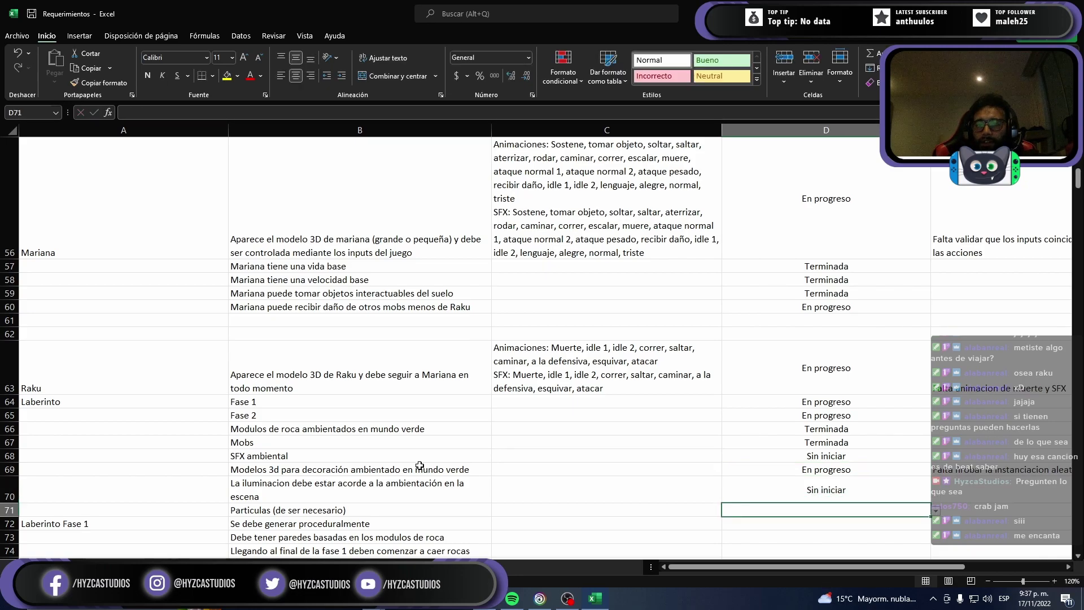
pyautogui.write('Sin iniciar')
pyautogui.press('Return')
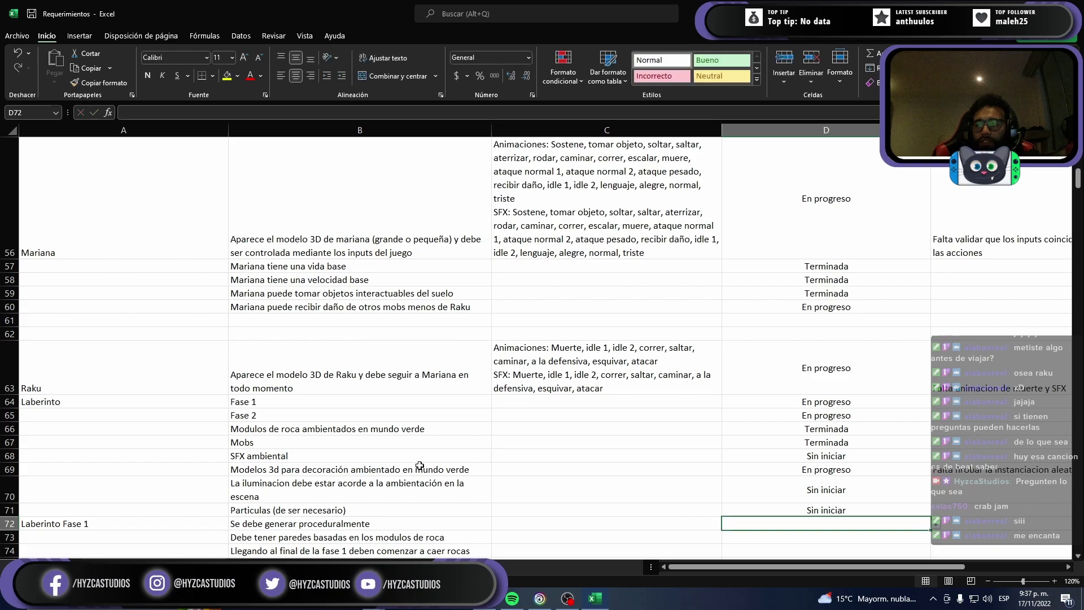
# Step: Set D72 to En progreso with the testing note 'Falta hao fgin' in E72
pyautogui.scroll(-1, 558, 388)
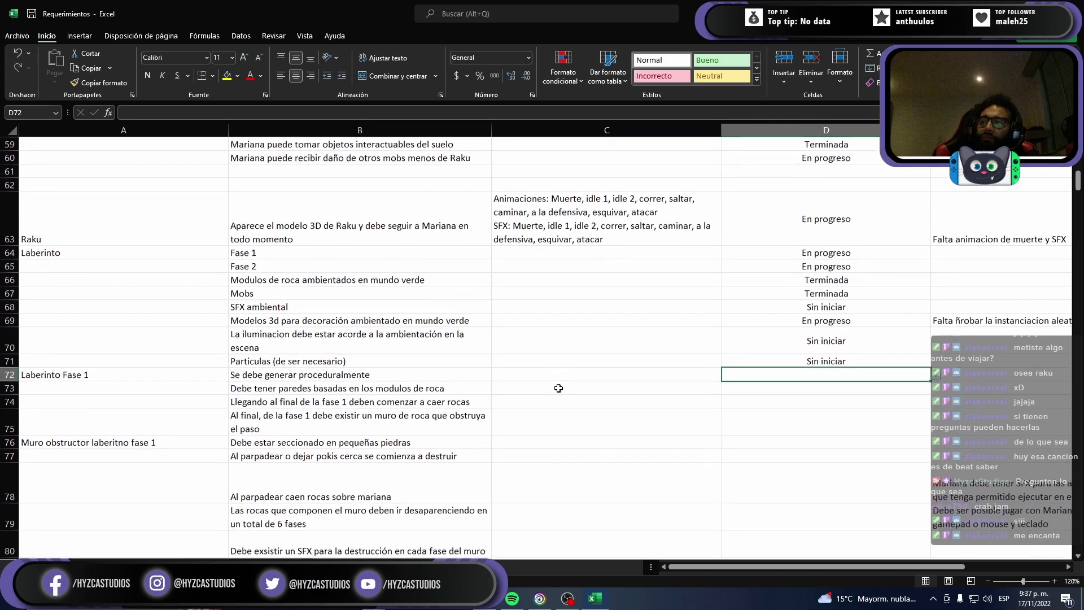
pyautogui.scroll(-1, 558, 388)
pyautogui.scroll(-2, 559, 388)
pyautogui.scroll(1, 558, 388)
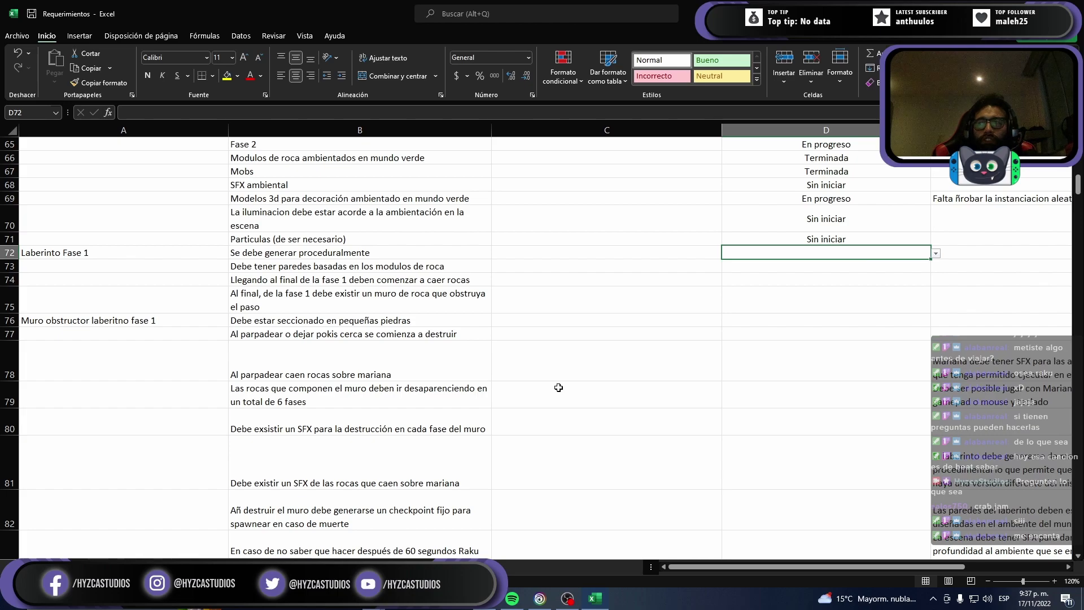
pyautogui.write('en progreso')
pyautogui.press('Tab')
pyautogui.write('F')
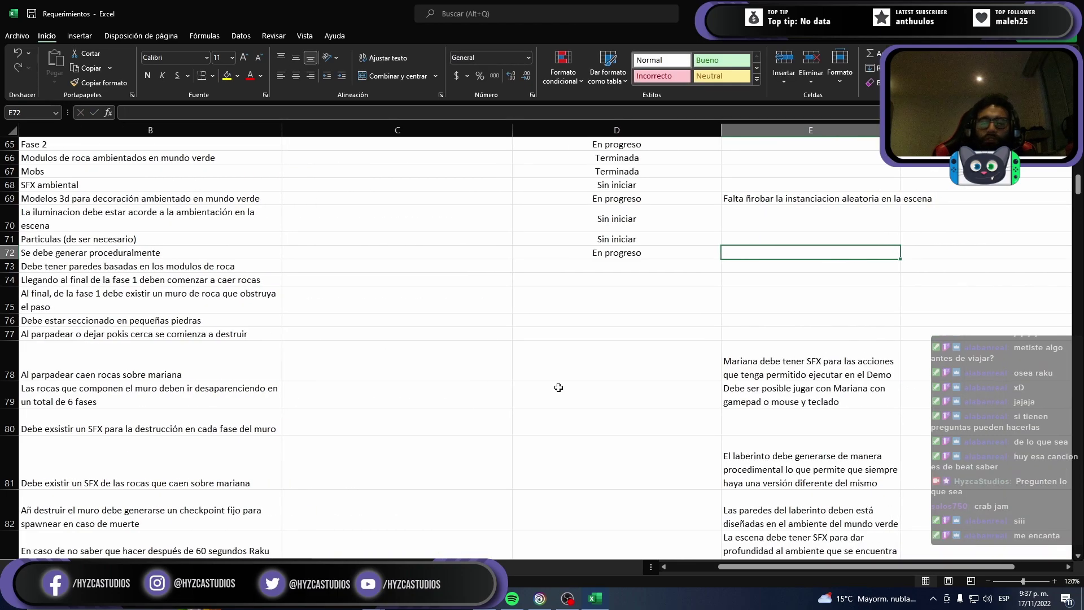
pyautogui.write('alta hacer')
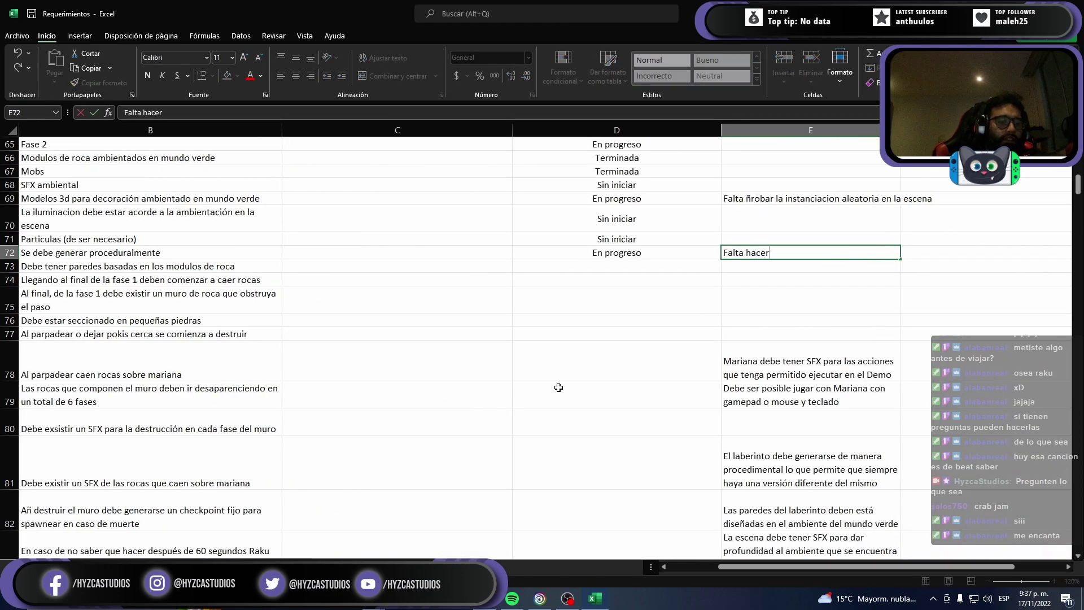
pyautogui.write(' testeo en la escena')
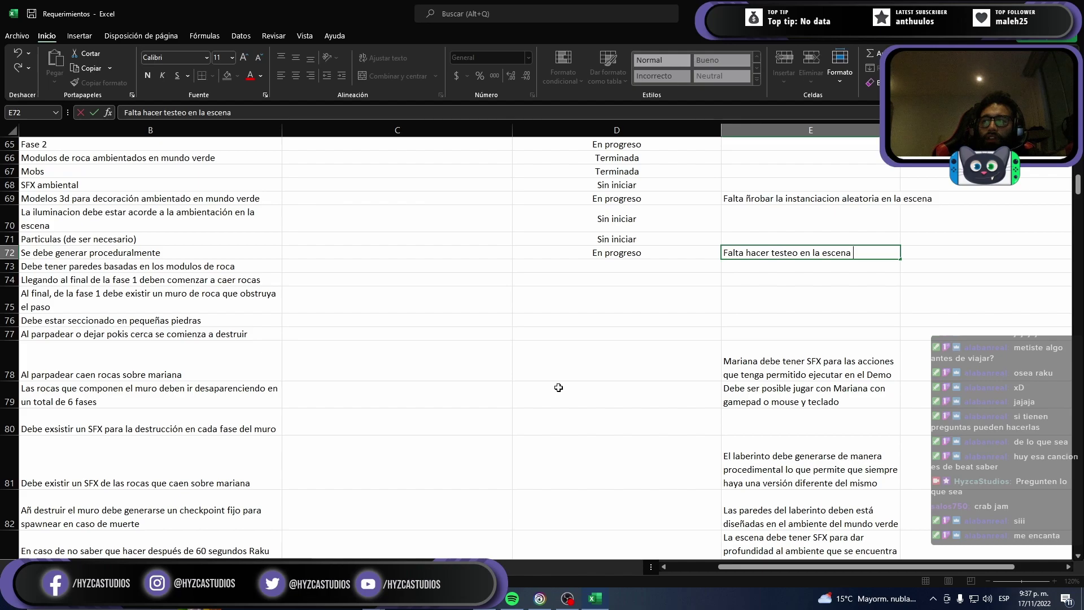
pyautogui.write('fgin')
pyautogui.press('Return')
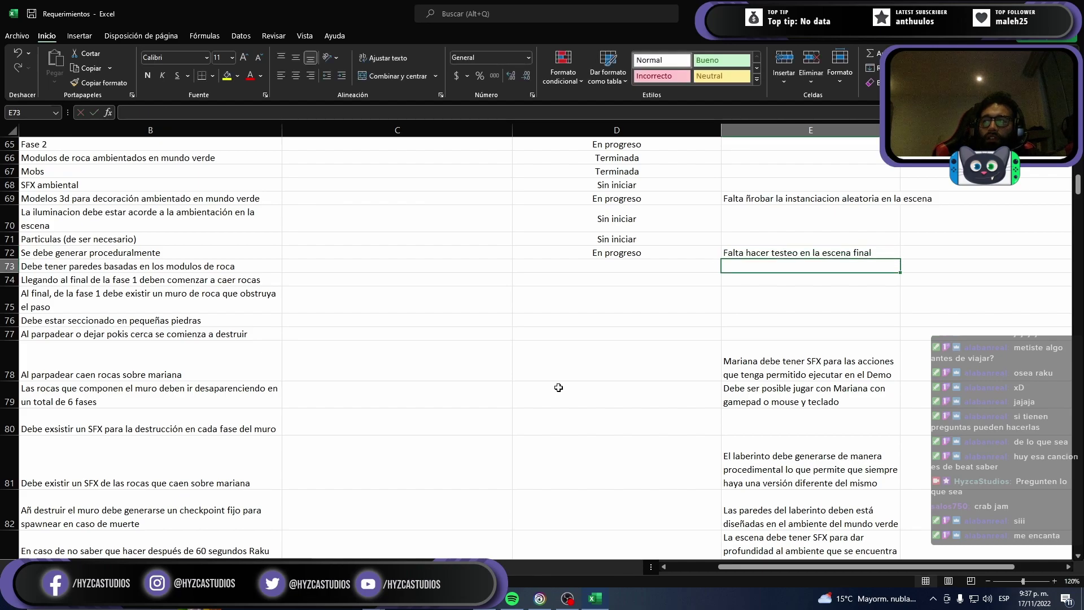
# Step: Set D73 to En progreso and copy E72's testing note into E73
pyautogui.press('Left')
pyautogui.press('Left')
pyautogui.press('Left')
pyautogui.press('Right')
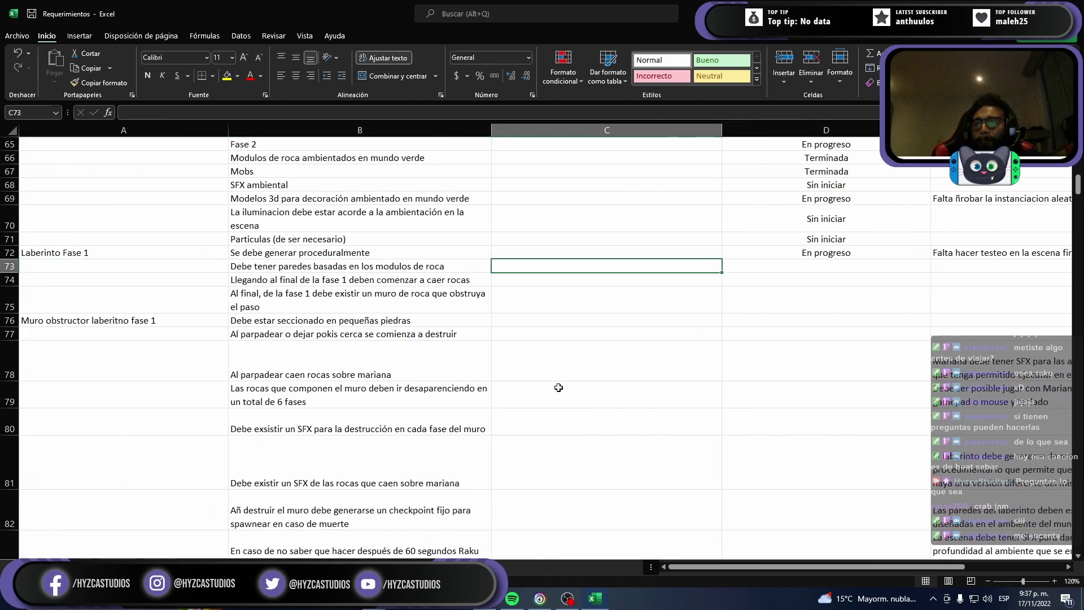
pyautogui.press('Right')
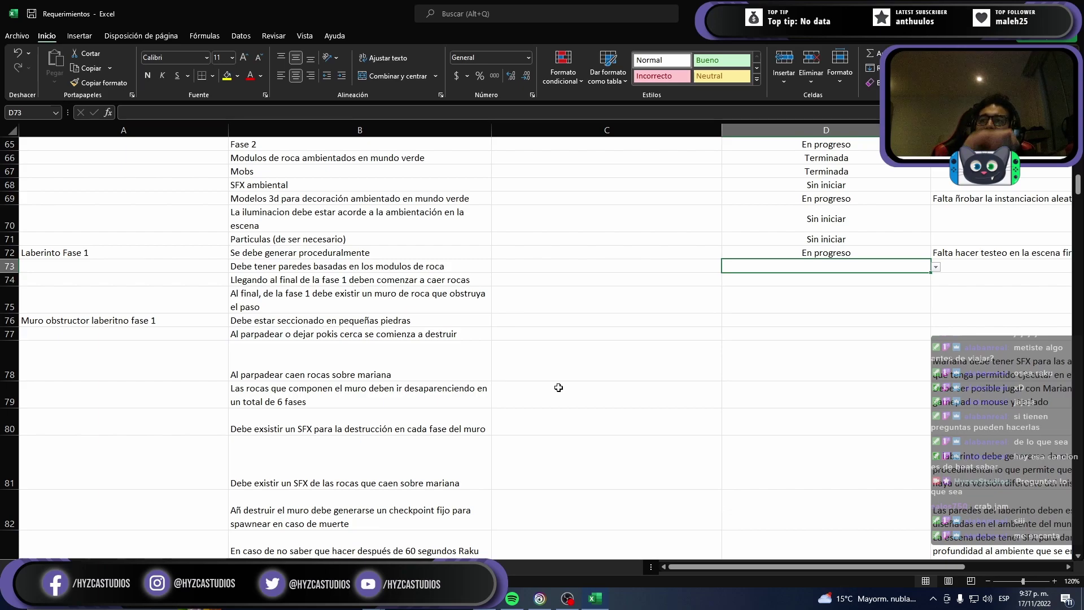
pyautogui.write('E')
pyautogui.press('Tab')
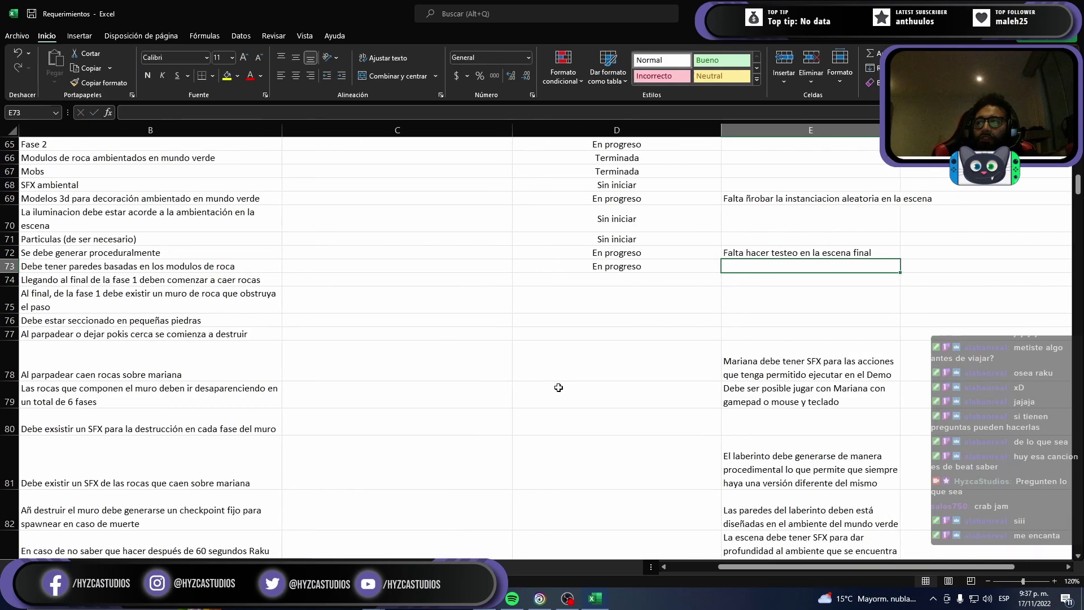
pyautogui.press('Up')
pyautogui.hotkey('ctrl', 'c')
pyautogui.press('Down')
pyautogui.hotkey('ctrl', 'v')
pyautogui.press('Escape')
pyautogui.press('Return')
# Step: Set D74 to En progreso and copy E73's testing note into E74
pyautogui.press('Left')
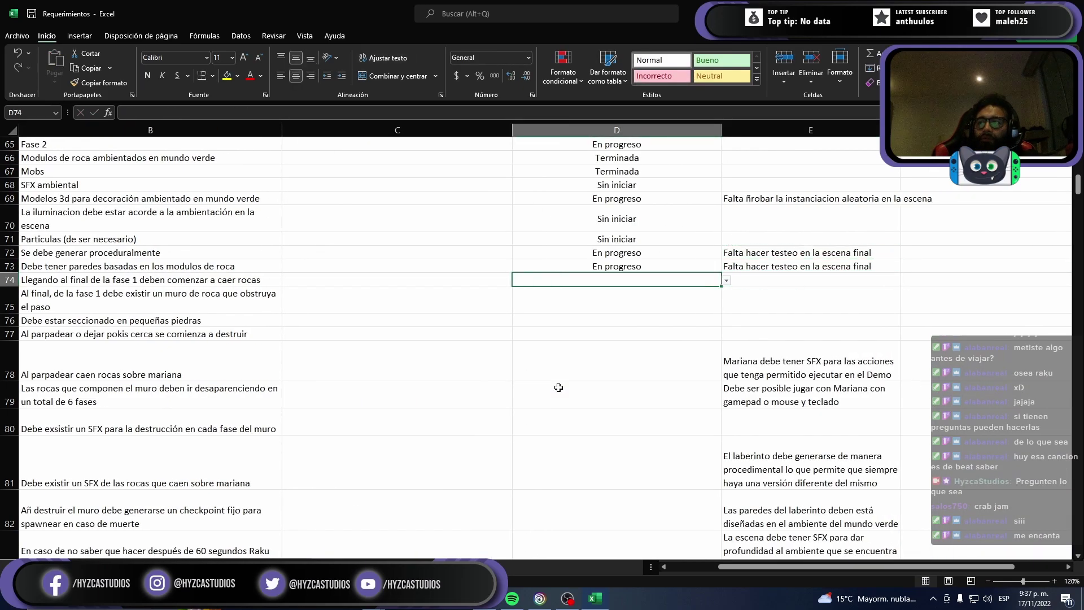
pyautogui.press('Left')
pyautogui.press('Left')
pyautogui.press('Left')
pyautogui.press('Right')
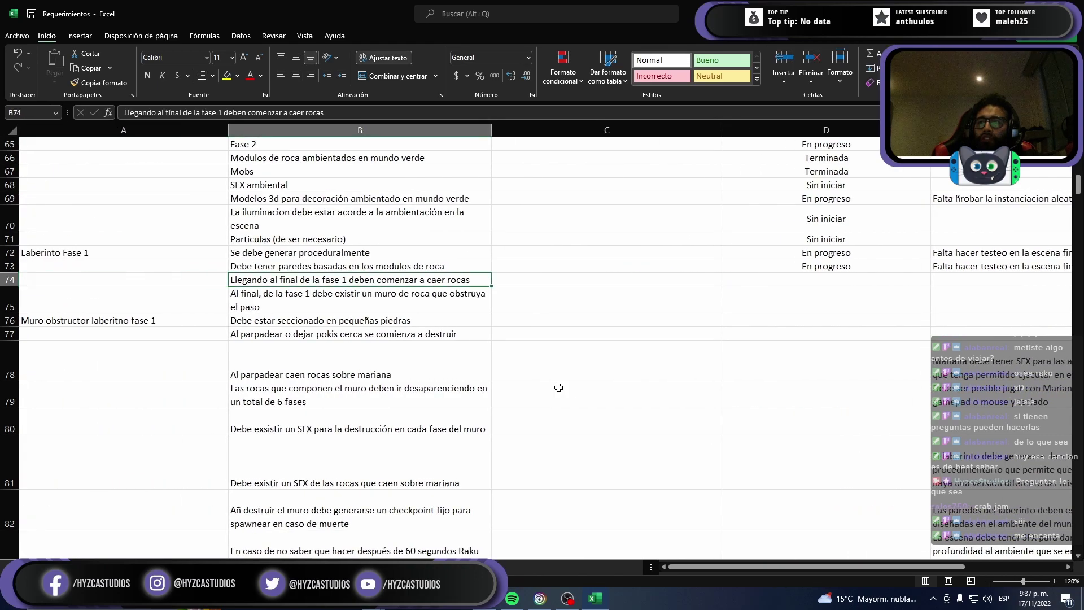
pyautogui.press('Right')
pyautogui.press('Right')
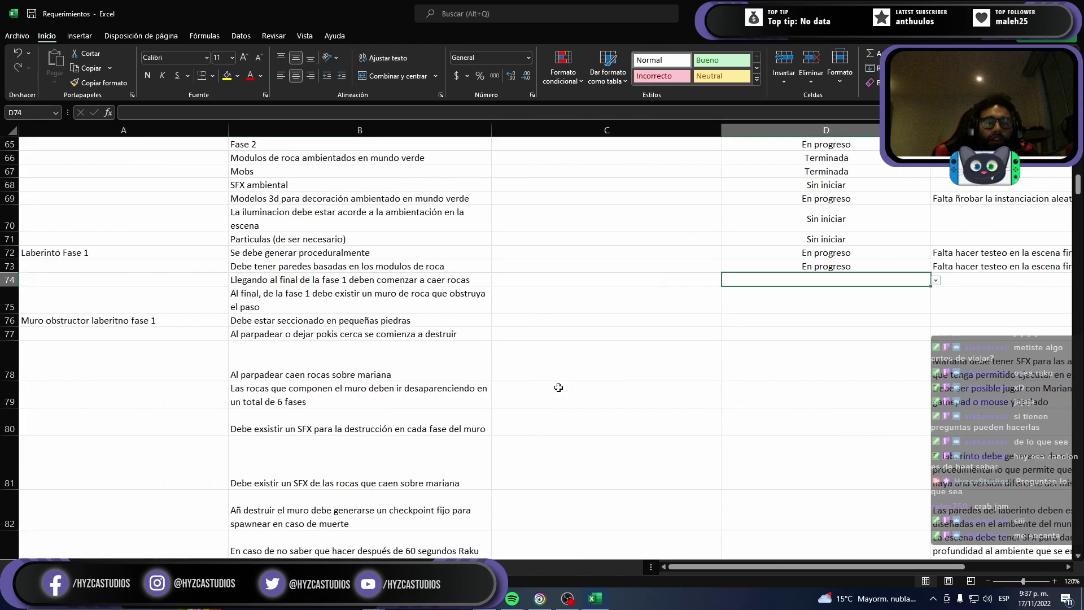
pyautogui.write('en')
pyautogui.press('Tab')
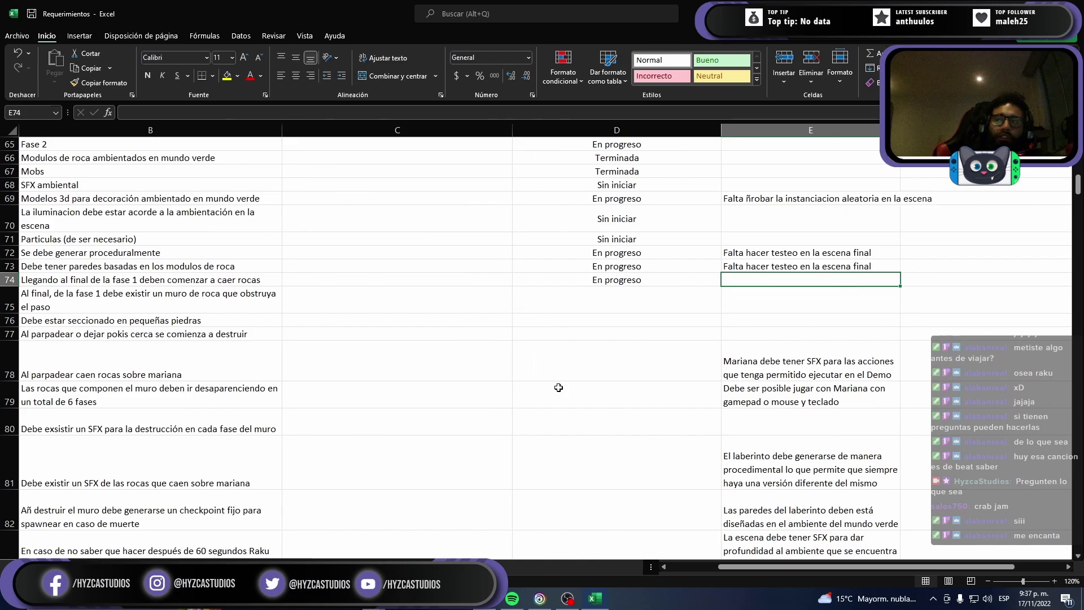
pyautogui.press('Up')
pyautogui.hotkey('ctrl', 'c')
pyautogui.press('Down')
pyautogui.hotkey('ctrl', 'v')
pyautogui.press('Escape')
# Step: Extend the E74 note by appending 'y calibración'
pyautogui.press('Left')
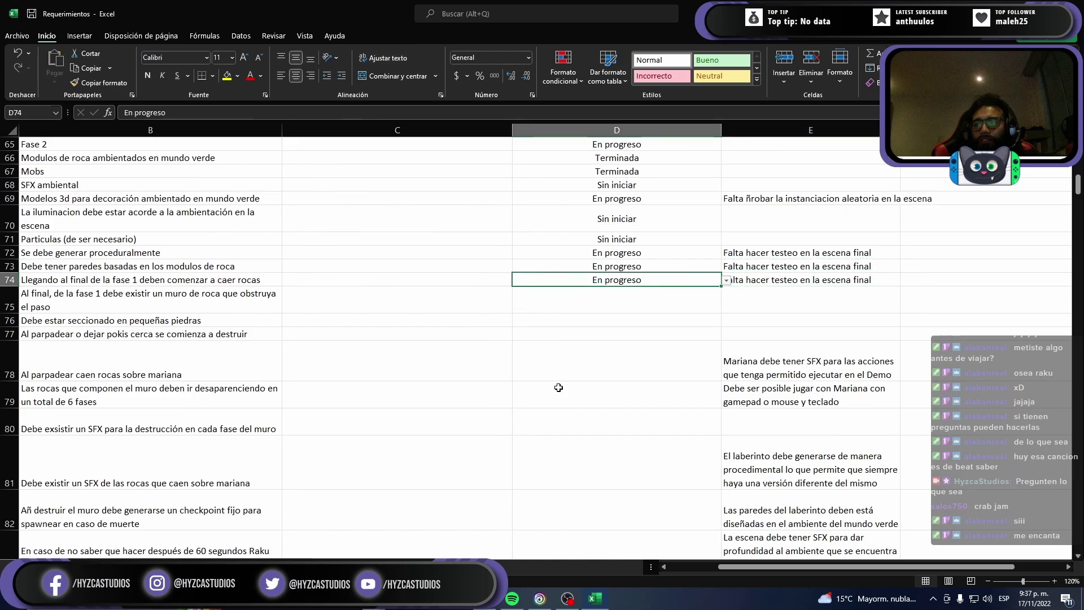
pyautogui.press('Left')
pyautogui.press('Left')
pyautogui.press('Left')
pyautogui.press('Right')
pyautogui.press('Right')
pyautogui.press('Right')
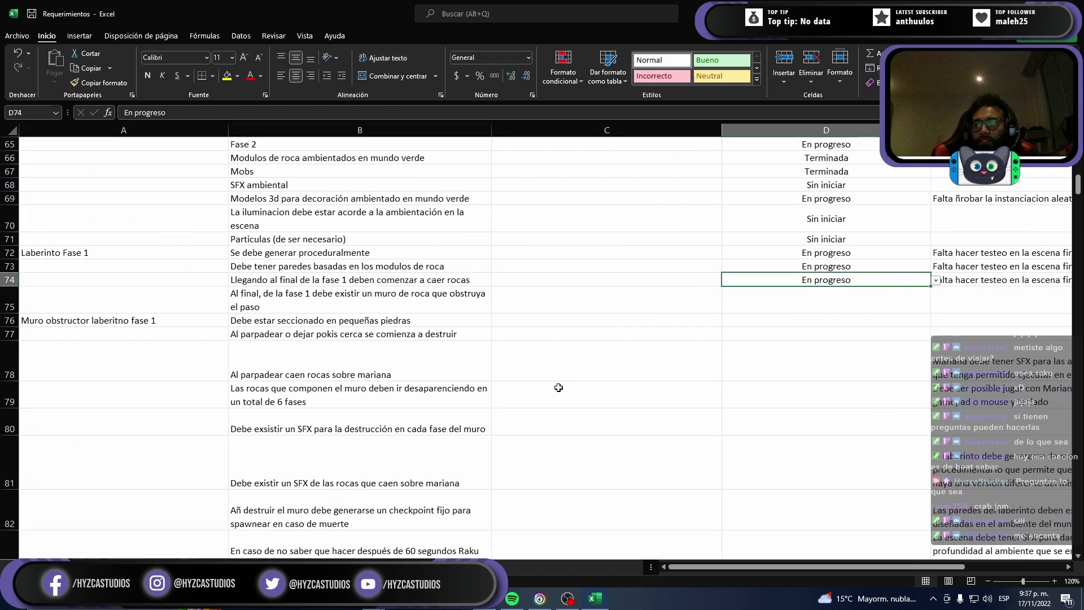
pyautogui.press('Right')
pyautogui.press('F2')
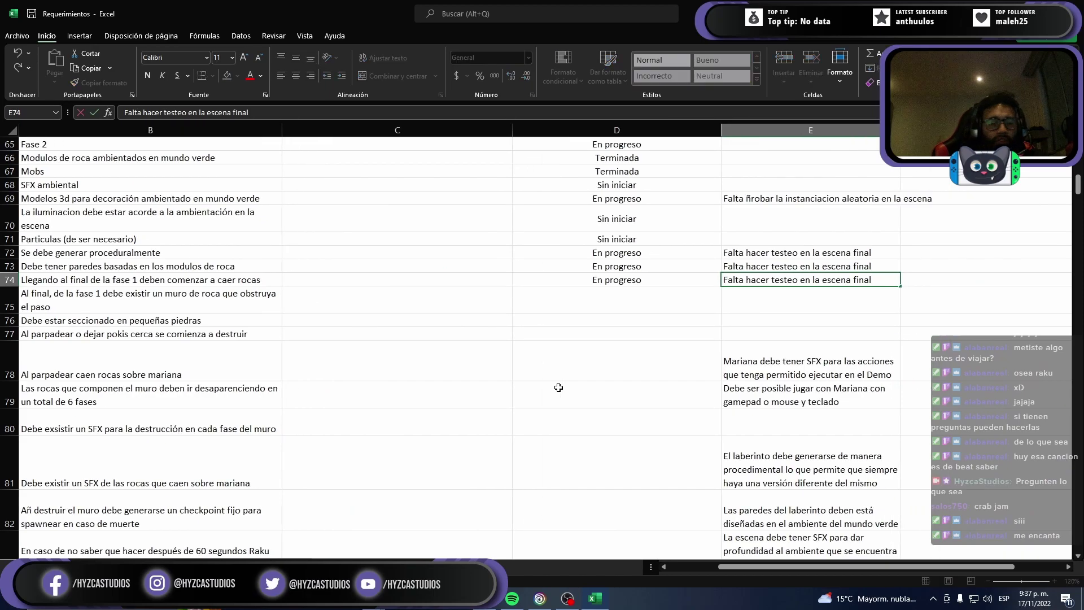
pyautogui.write(' y calibr')
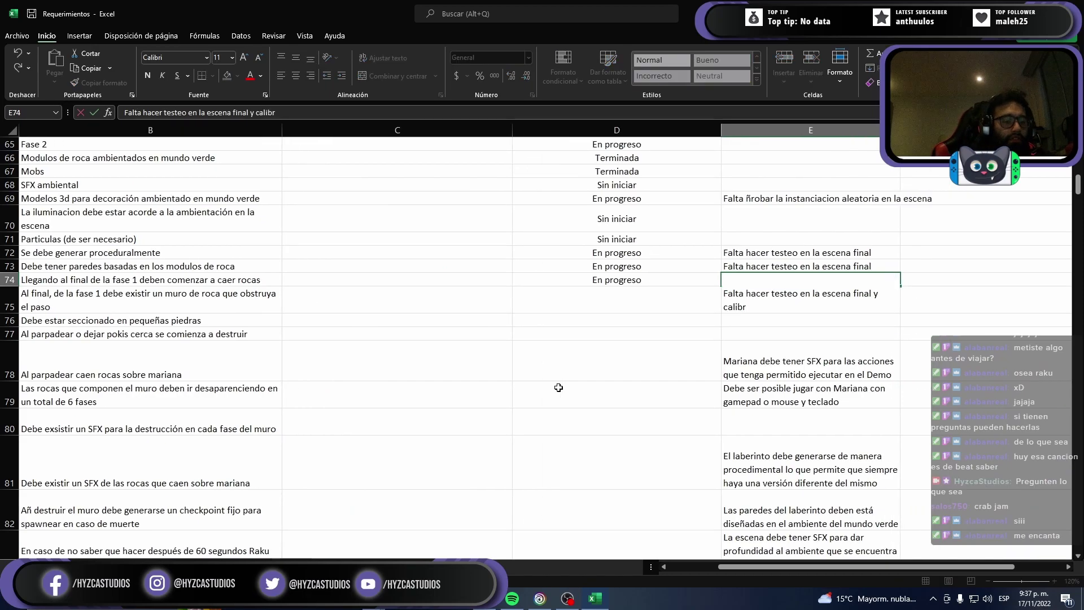
pyautogui.write('ación')
pyautogui.press('Return')
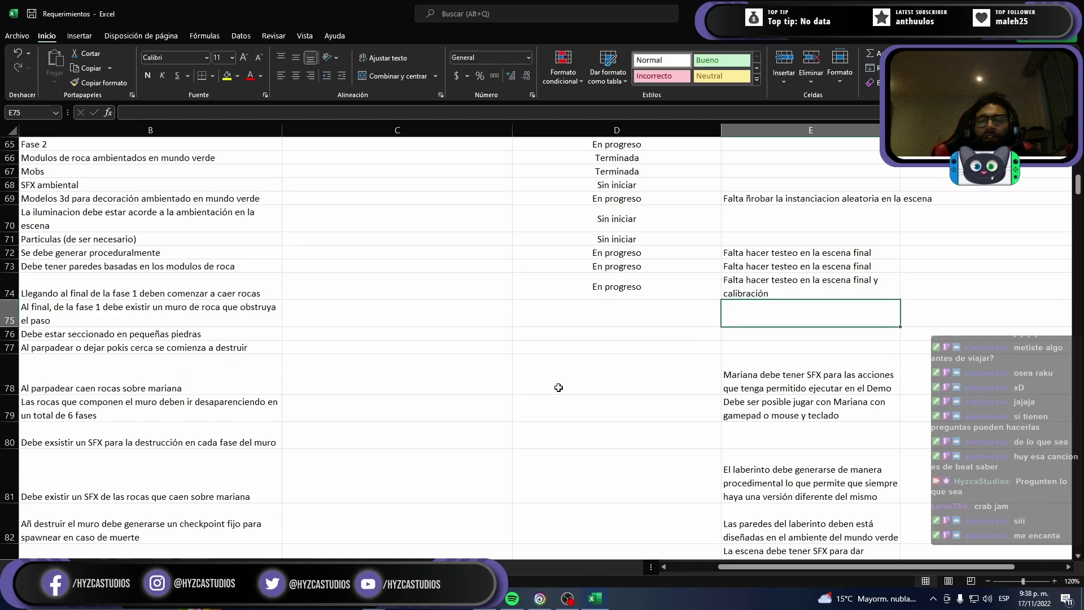
# Step: Set D75 to En progreso and copy E73's testing note into E75
pyautogui.press('Left')
pyautogui.press('Left')
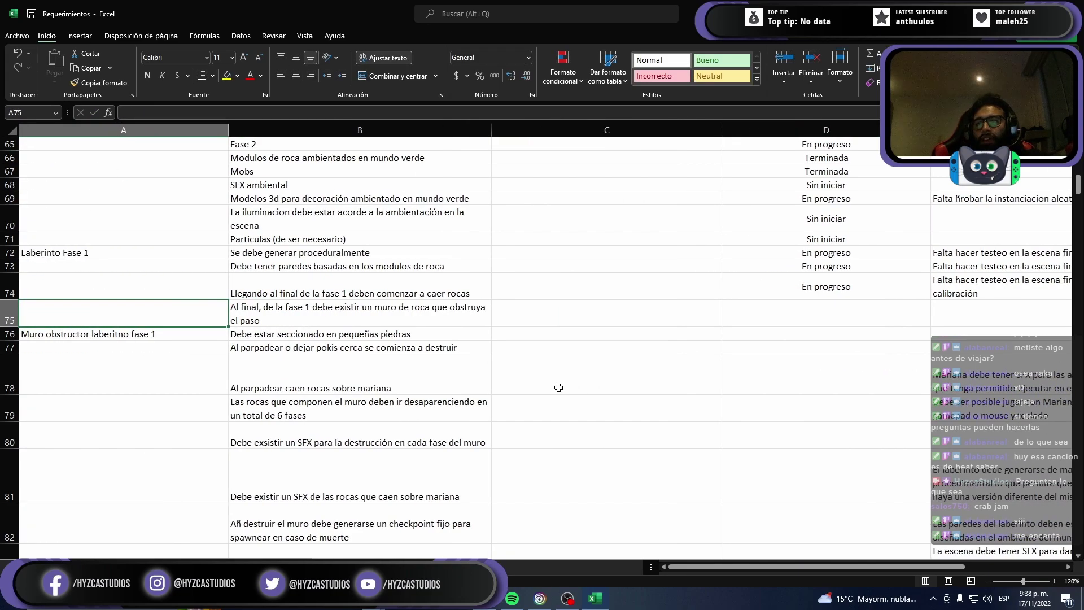
pyautogui.press('Left')
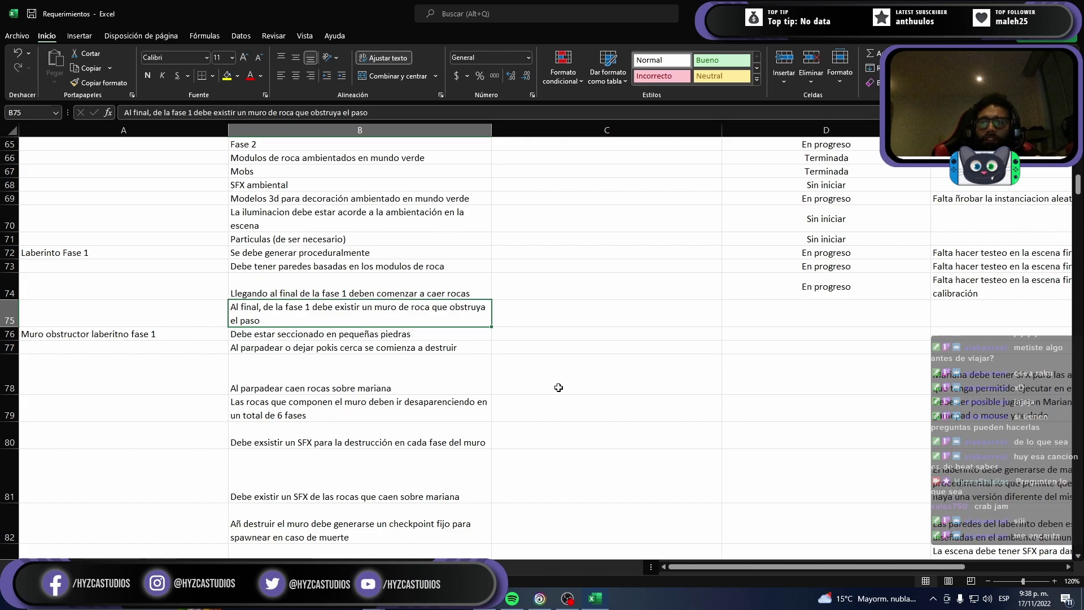
pyautogui.press('Right')
pyautogui.press('Right')
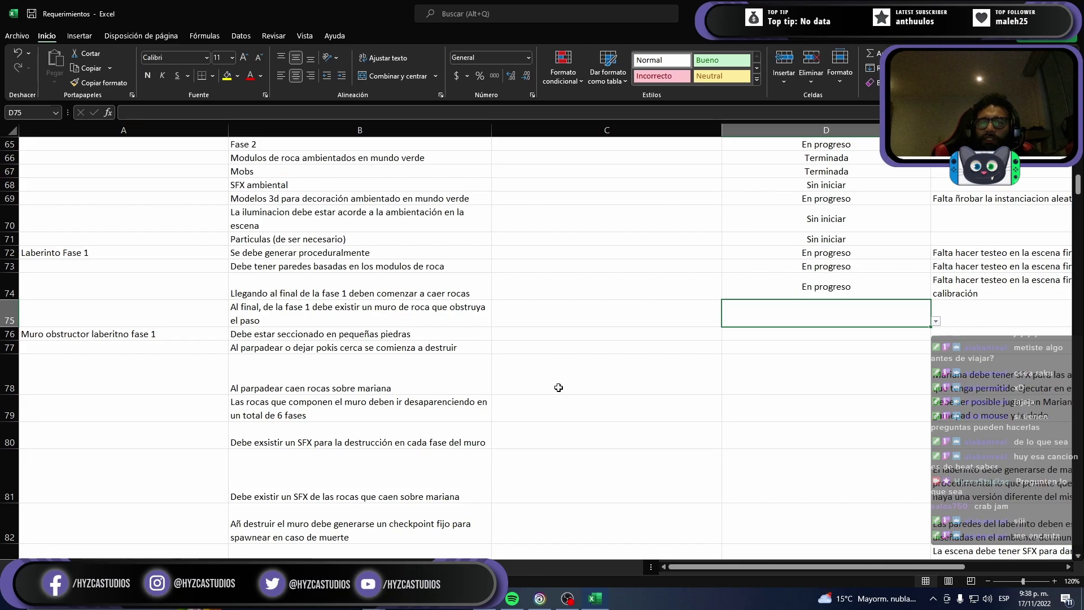
pyautogui.write('en progreso')
pyautogui.press('Tab')
pyautogui.press('Up')
pyautogui.press('Up')
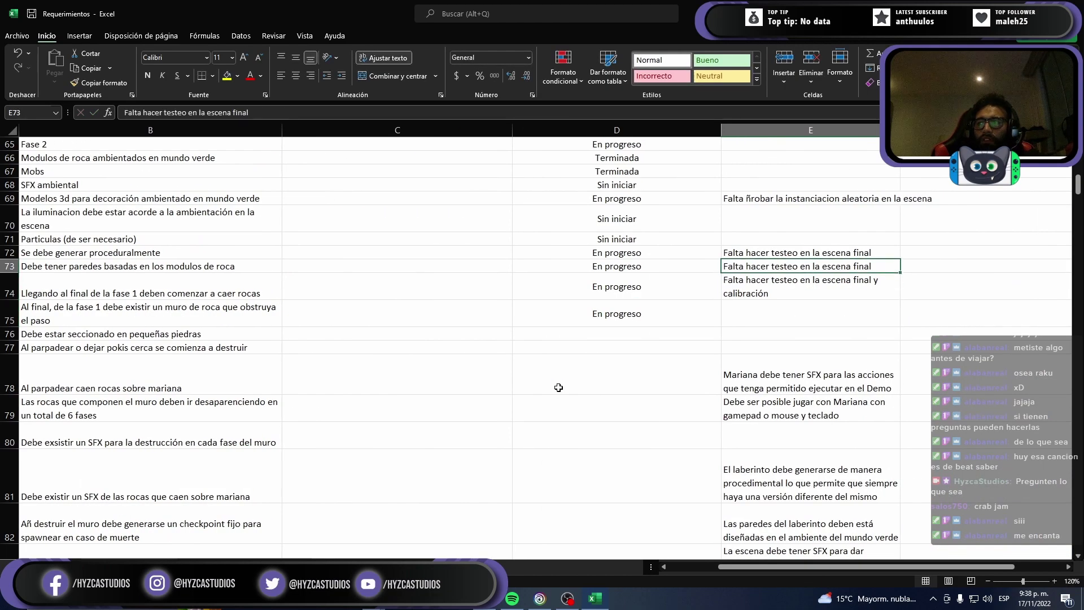
pyautogui.hotkey('ctrl', 'c')
pyautogui.press('Down')
pyautogui.press('Down')
pyautogui.hotkey('ctrl', 'v')
# Step: Set D76's status to Terminada
pyautogui.press('Left')
pyautogui.press('Left')
pyautogui.press('Left')
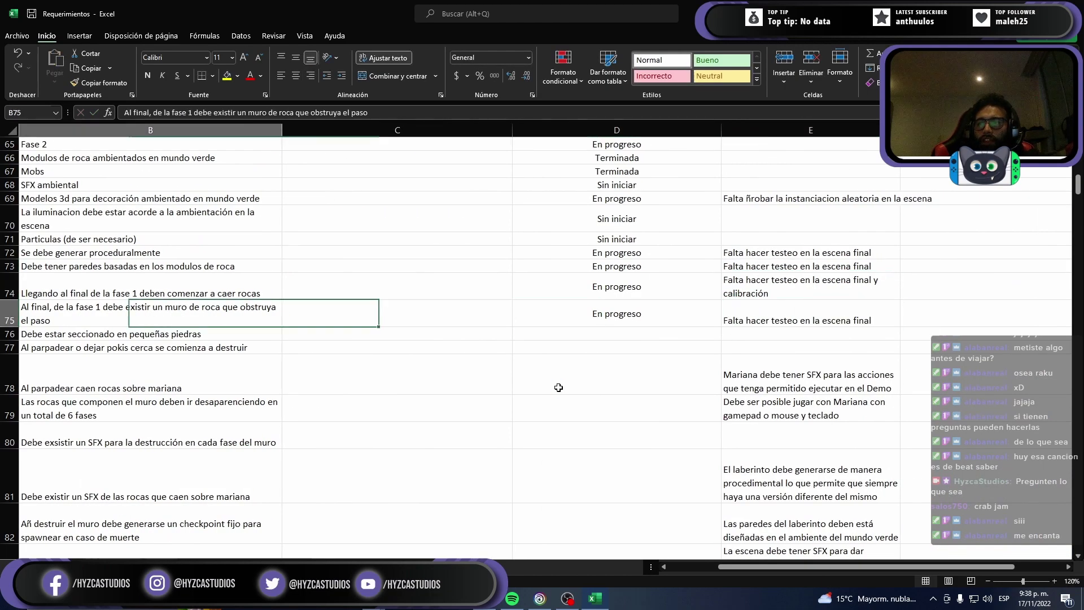
pyautogui.press('Left')
pyautogui.press('Down')
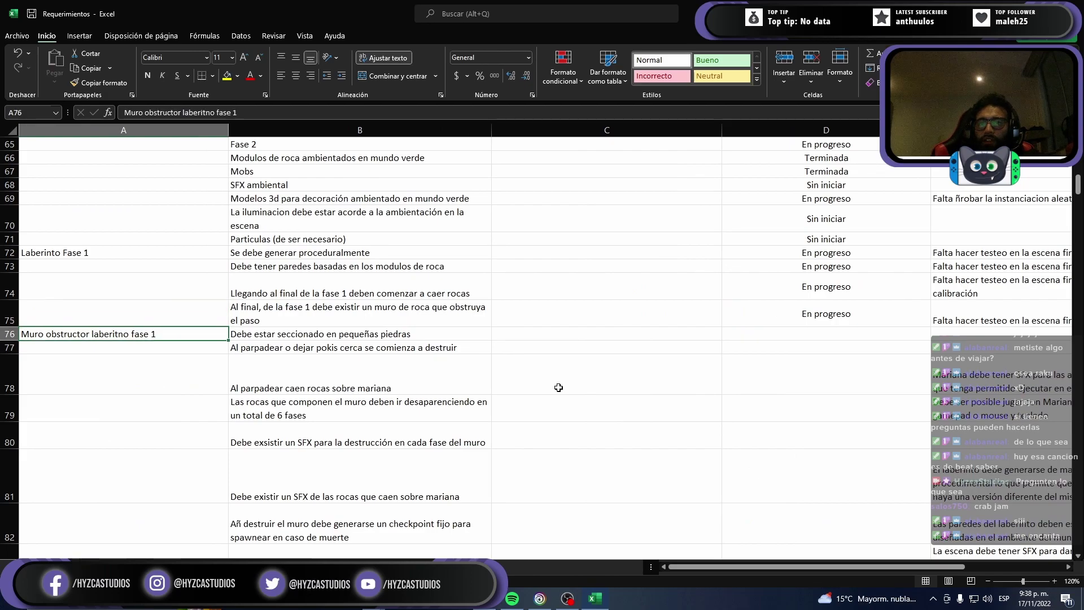
pyautogui.press('Right')
pyautogui.press('Right')
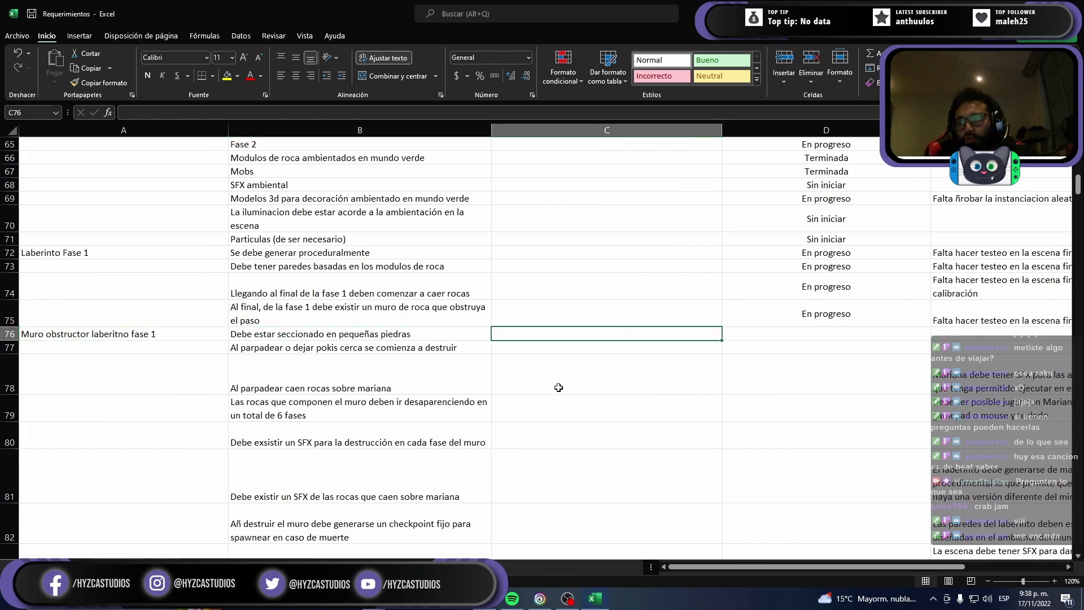
pyautogui.press('Right')
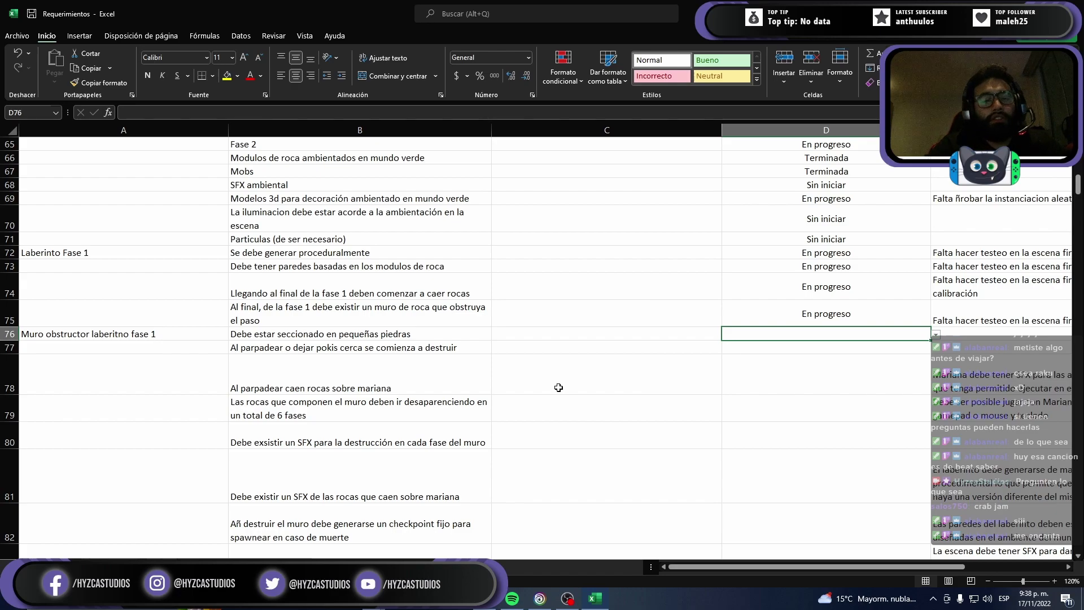
pyautogui.write('Terminada')
pyautogui.press('Return')
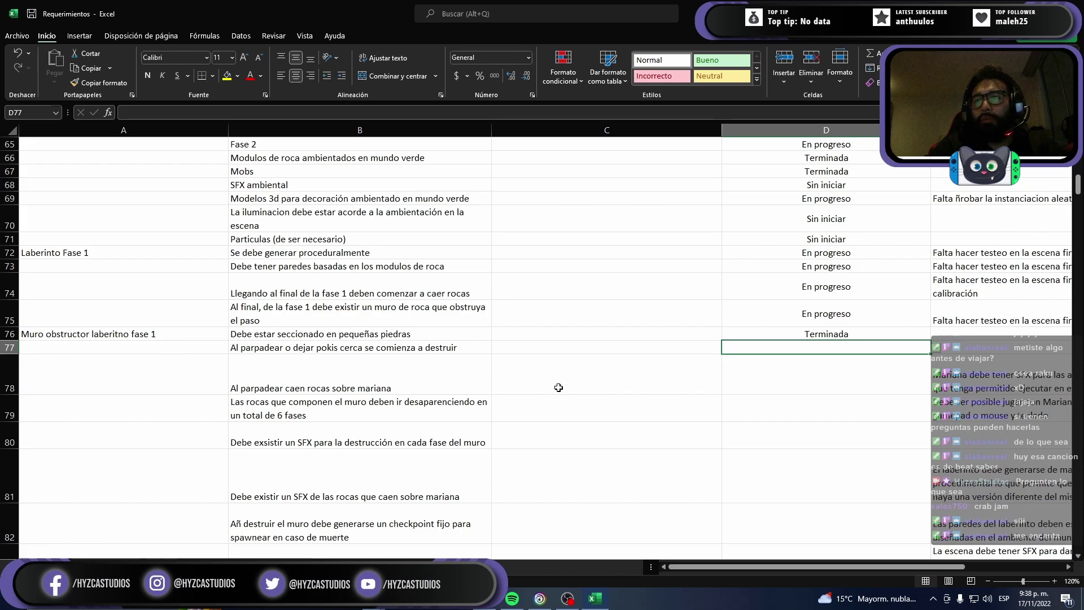
# Step: Set D77 to En progreso and copy E75's testing note into E77
pyautogui.write('En progreso')
pyautogui.press('Tab')
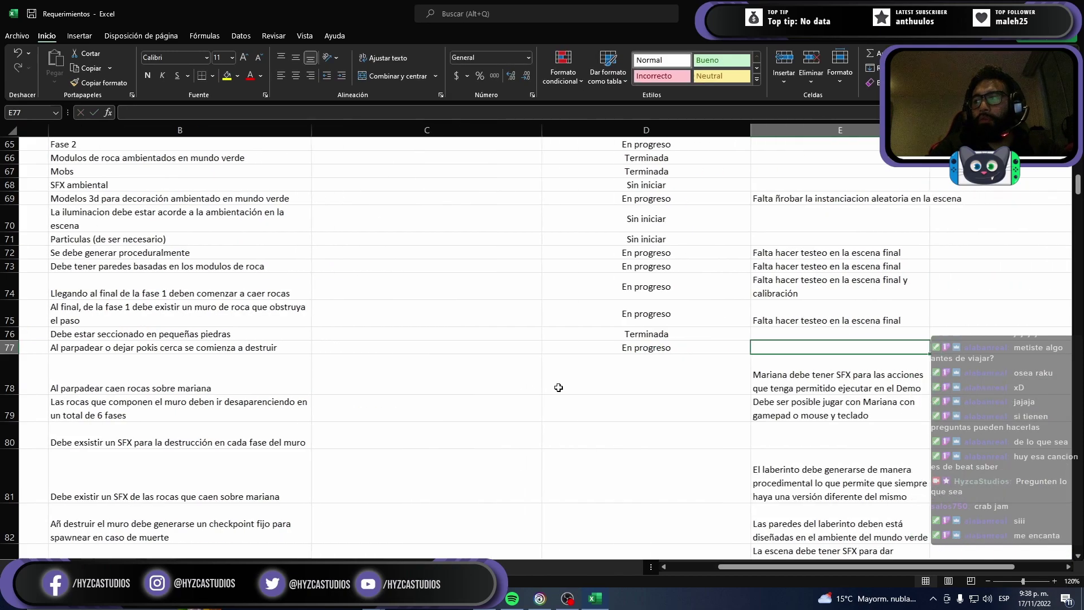
pyautogui.press('Up')
pyautogui.press('Up')
pyautogui.hotkey('ctrl', 'c')
pyautogui.press('Down')
pyautogui.press('Down')
pyautogui.hotkey('ctrl', 'v')
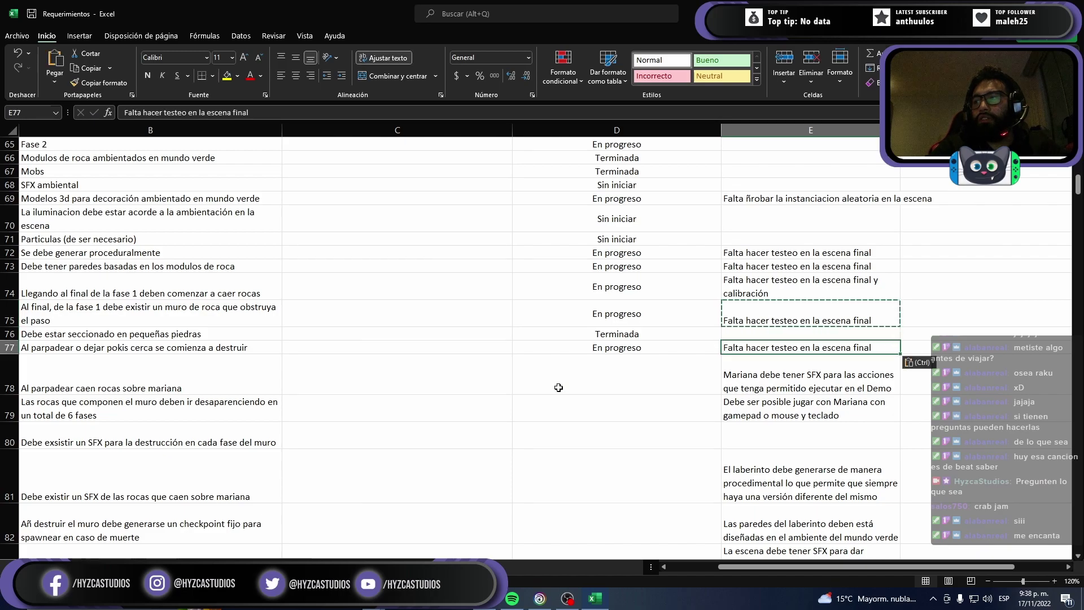
pyautogui.press('Escape')
# Step: Paste the copied text into a blank cell, E278, far below the table
pyautogui.moveTo(762, 382)
pyautogui.mouseDown()
pyautogui.moveTo(779, 607)
pyautogui.moveTo(775, 476)
pyautogui.mouseUp()
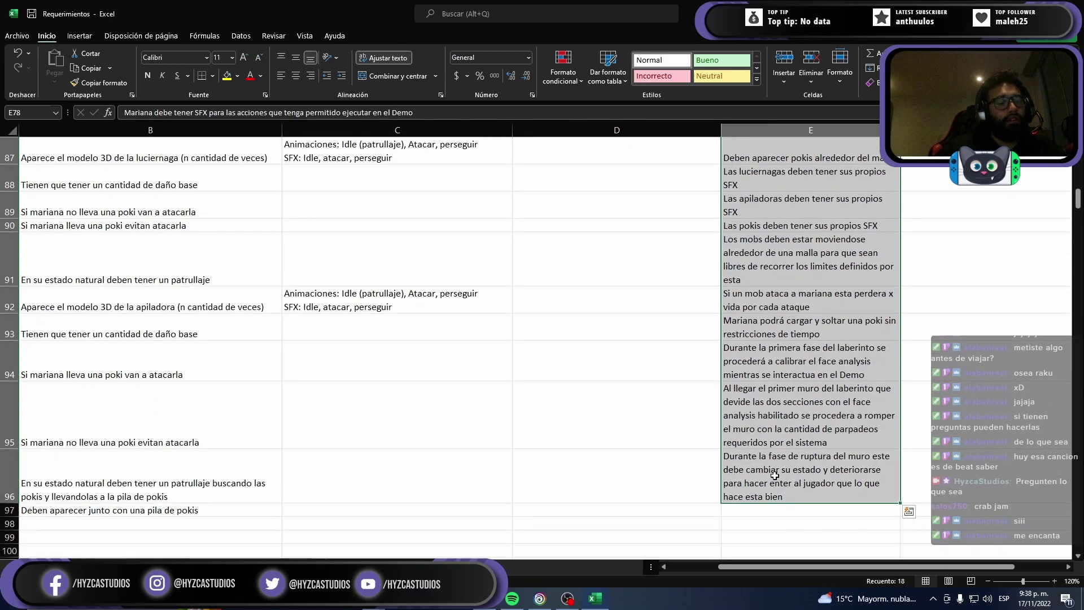
pyautogui.scroll(8, 775, 477)
pyautogui.scroll(-2, 763, 457)
pyautogui.scroll(-20, 757, 452)
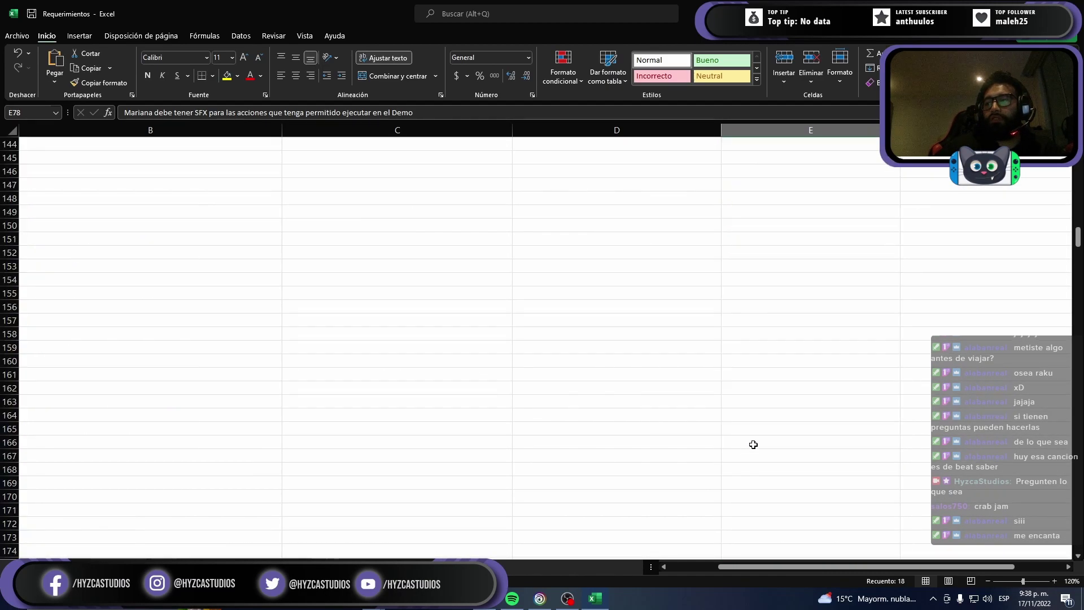
pyautogui.scroll(-12, 753, 445)
pyautogui.scroll(-12, 753, 443)
pyautogui.scroll(-13, 754, 446)
pyautogui.click(769, 457)
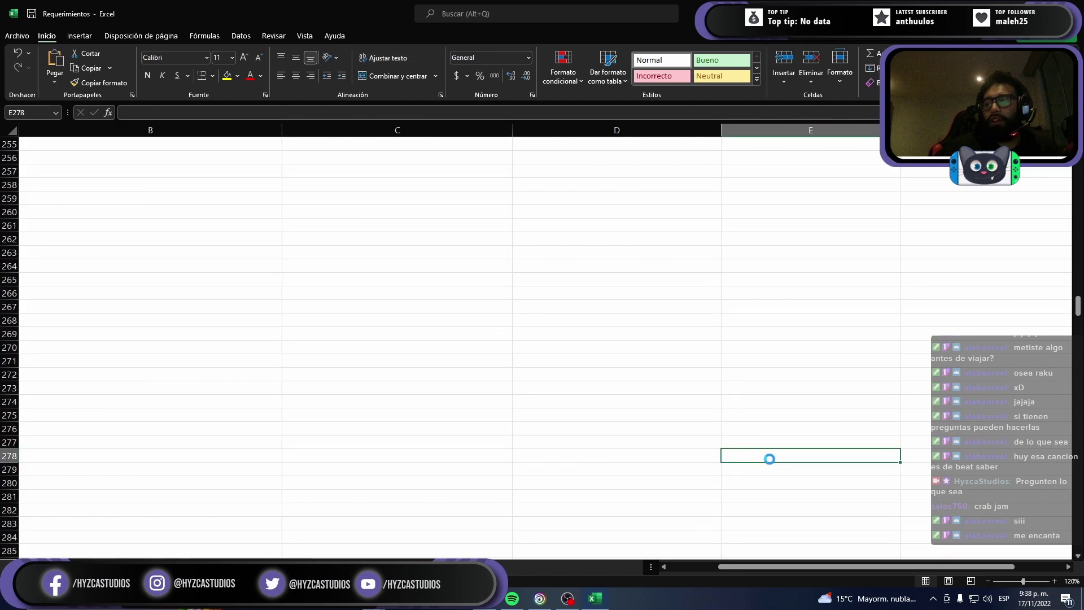
pyautogui.hotkey('ctrl', 'v')
# Step: Set row 78's Estado to En progreso, replacing a mistaken Terminada entry
pyautogui.scroll(15, 771, 454)
pyautogui.scroll(15, 771, 452)
pyautogui.scroll(14, 773, 451)
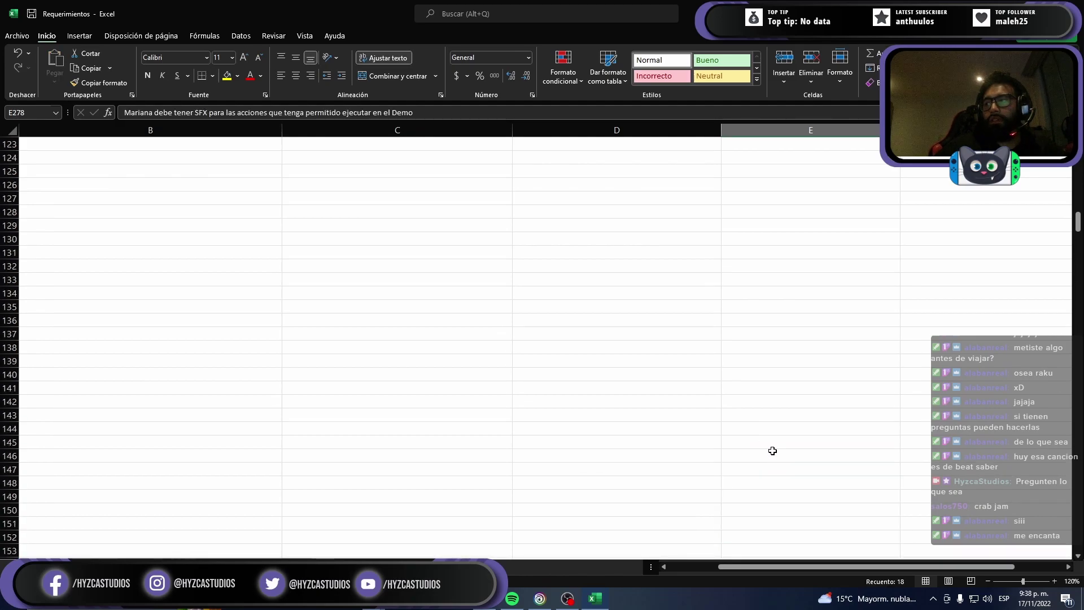
pyautogui.scroll(14, 773, 451)
pyautogui.scroll(6, 771, 451)
pyautogui.click(769, 450)
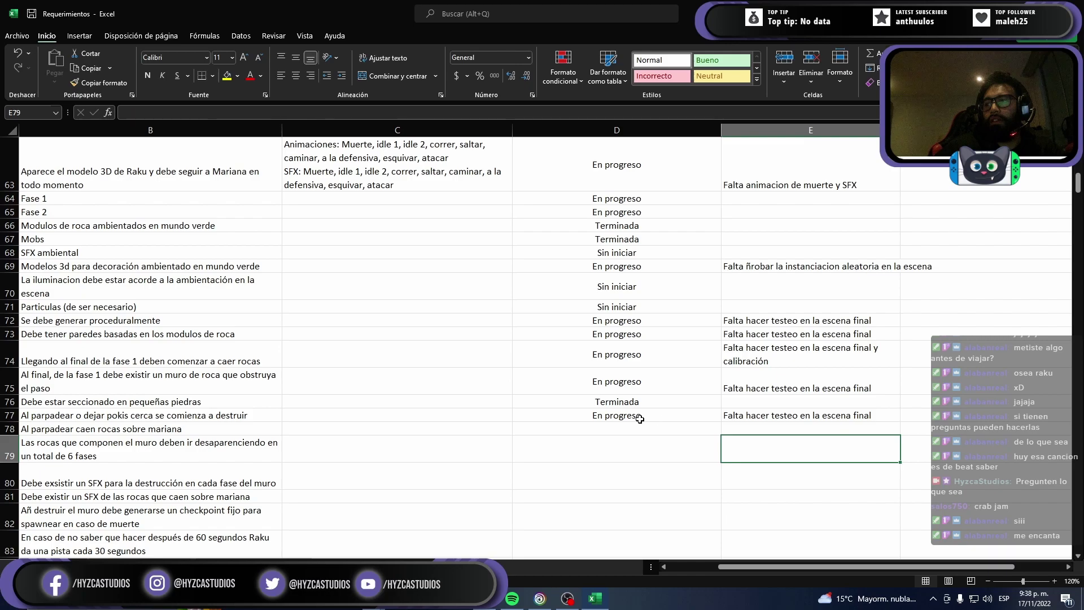
pyautogui.click(626, 427)
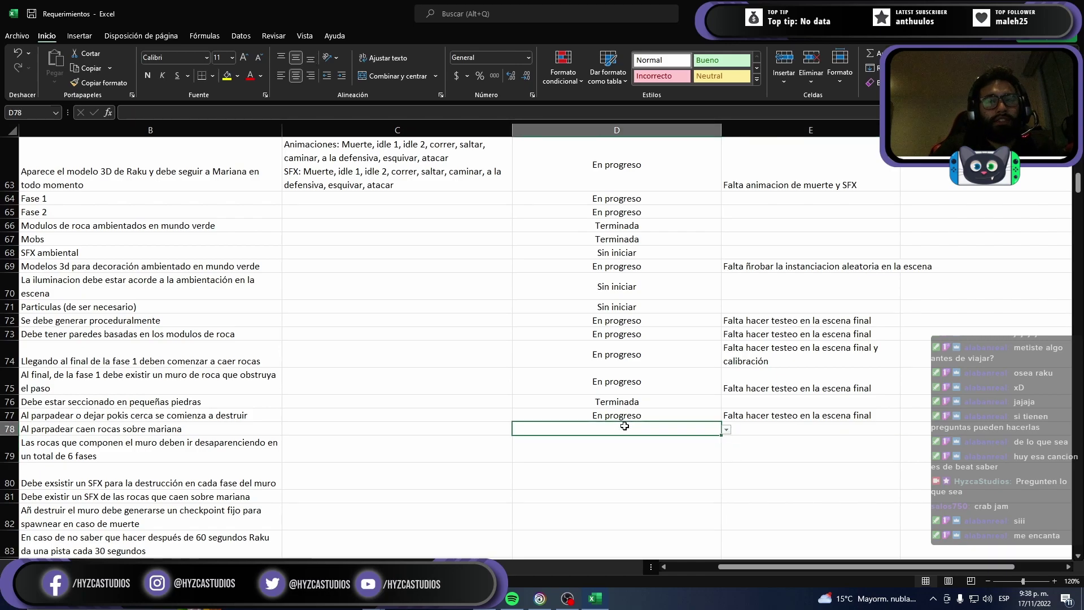
pyautogui.write('t')
pyautogui.press('Escape')
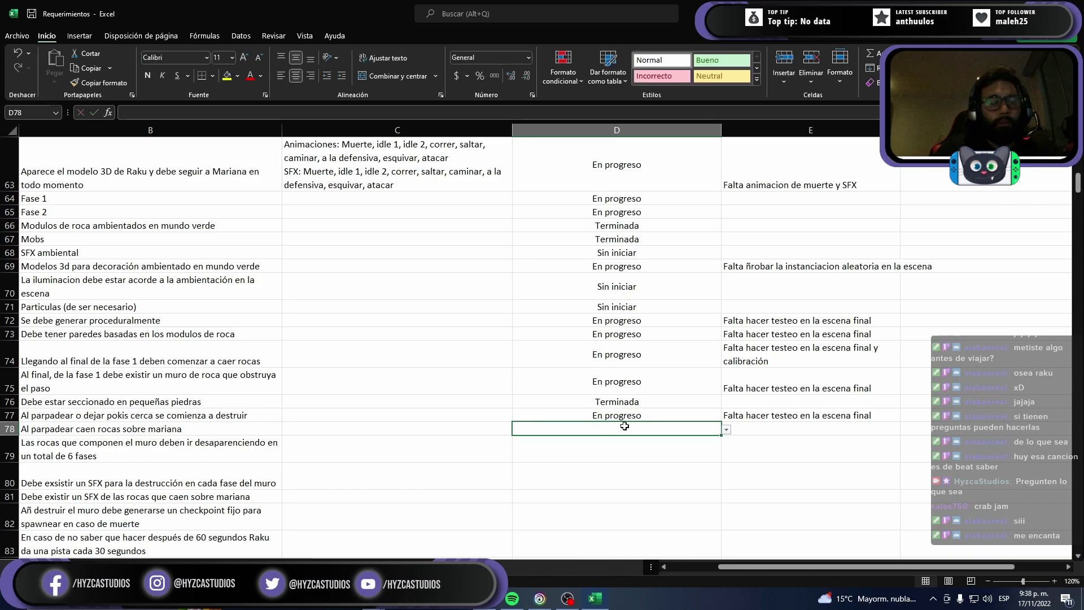
pyautogui.write('en progreso')
pyautogui.press('Tab')
# Step: Copy the testing note from E77 into E78
pyautogui.press('Up')
pyautogui.hotkey('ctrl', 'c')
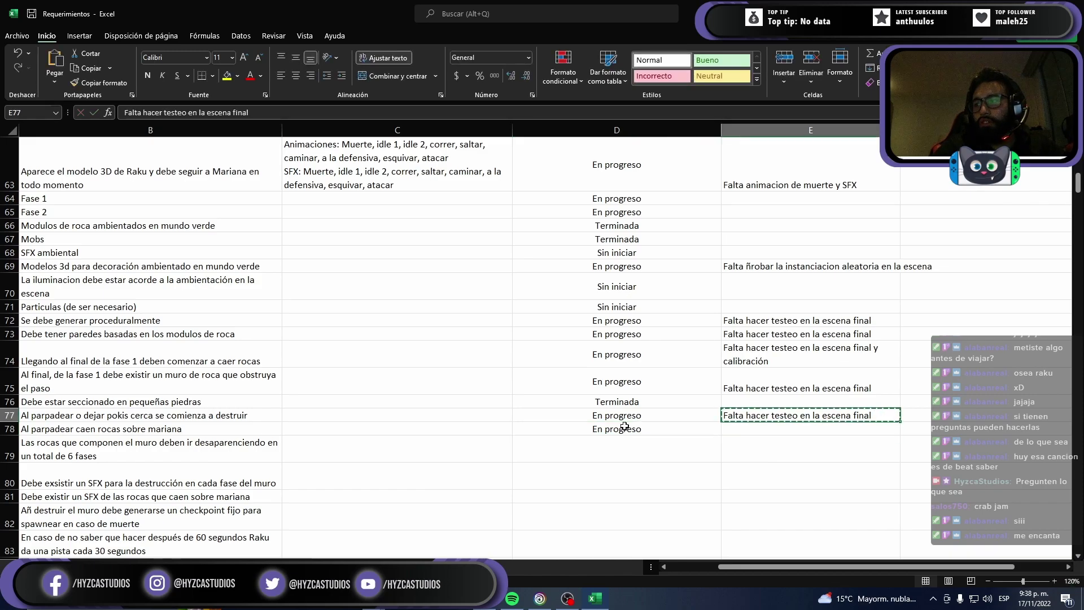
pyautogui.press('Down')
pyautogui.hotkey('ctrl', 'v')
pyautogui.press('Down')
pyautogui.press('Escape')
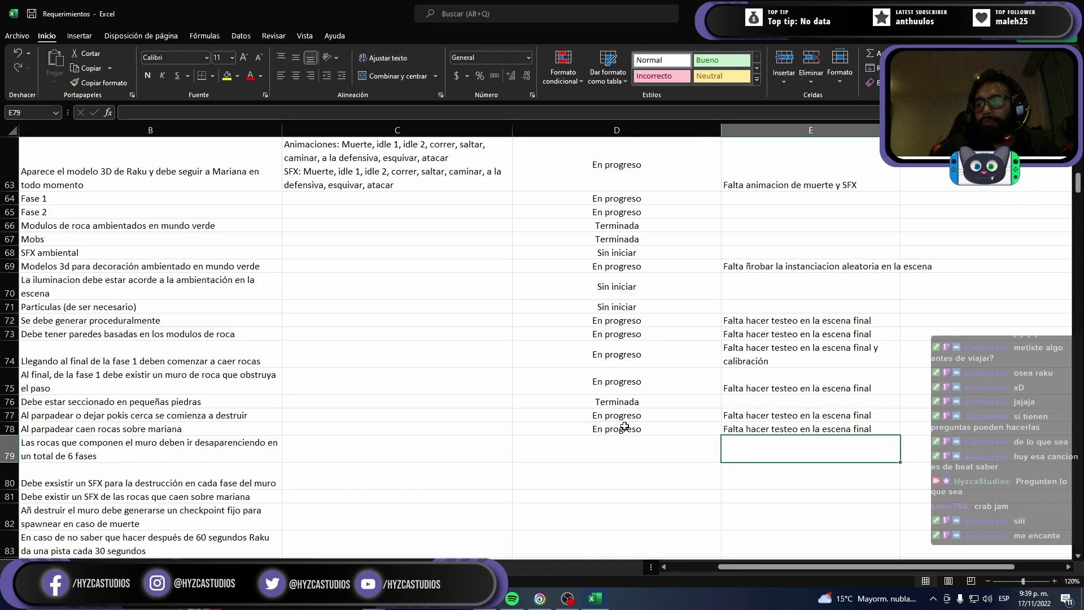
# Step: Mark row 79 En progreso and add the note 'Eximacionment' in E79
pyautogui.press('Left')
pyautogui.press('Left')
pyautogui.press('Left')
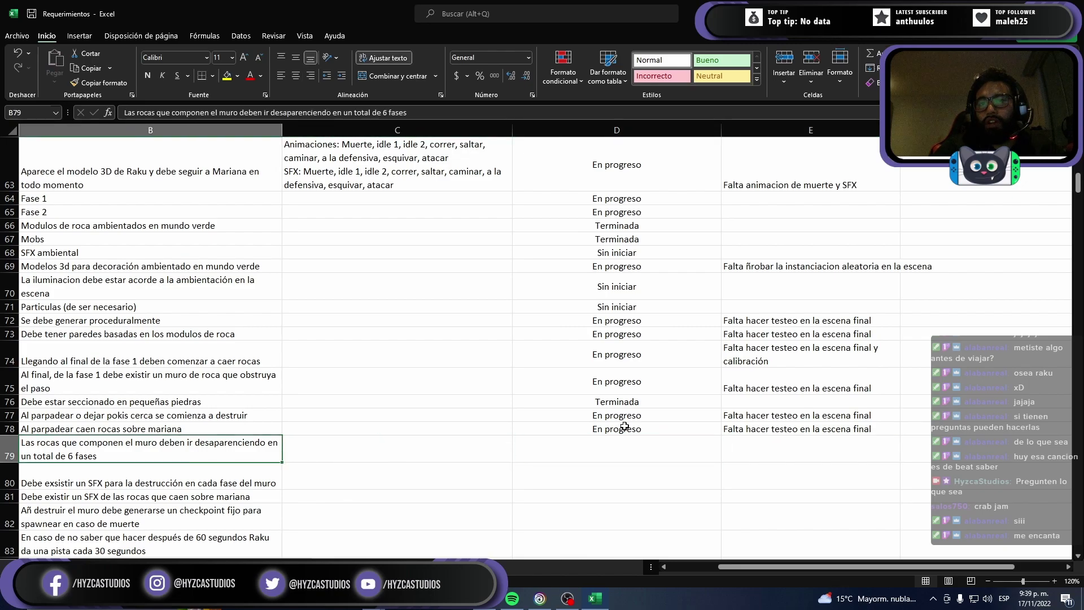
pyautogui.press('Right')
pyautogui.press('Right')
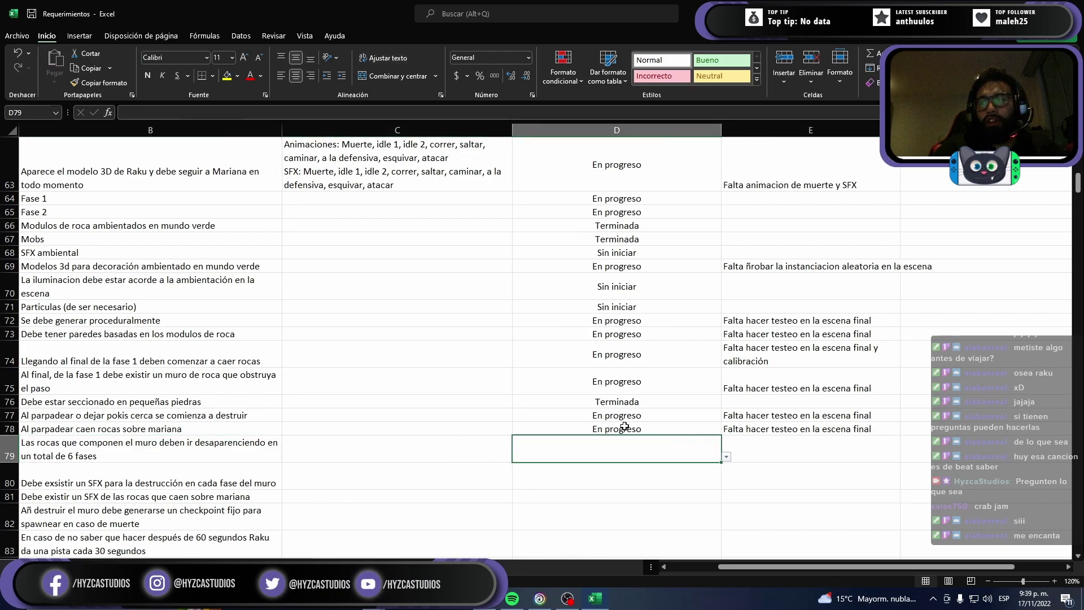
pyautogui.press('Right')
pyautogui.press('Left')
pyautogui.write('e')
pyautogui.press('Tab')
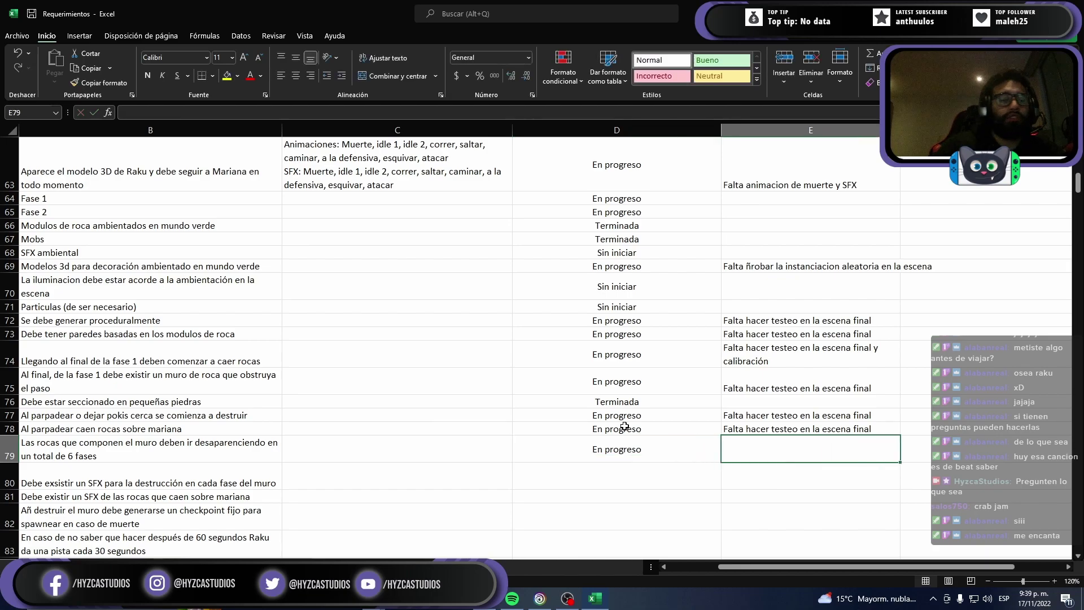
pyautogui.write('Existen las')
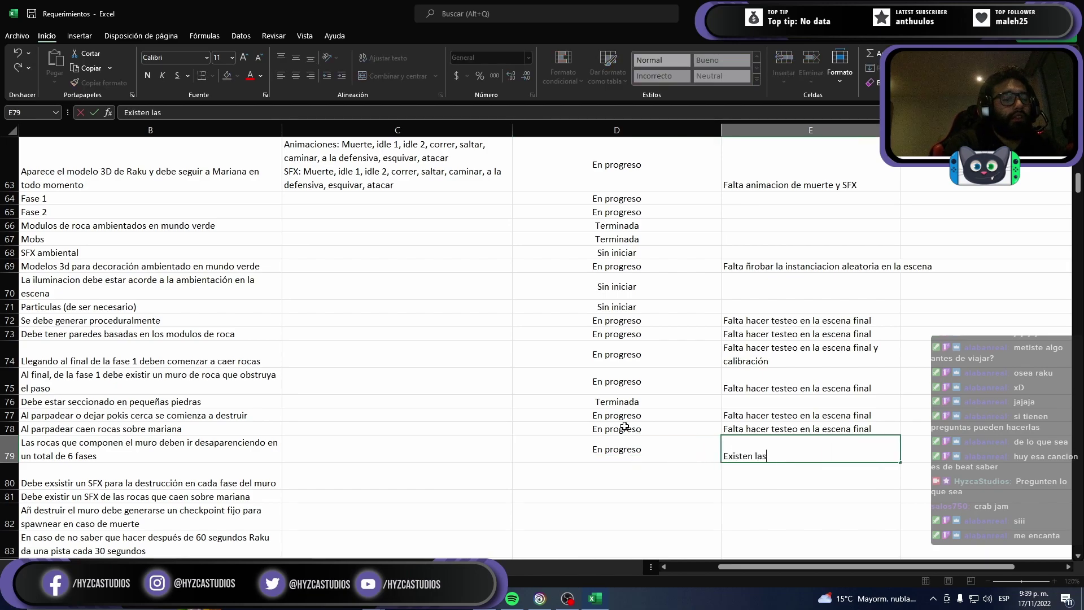
pyautogui.write(' enimaciones pero falta imple')
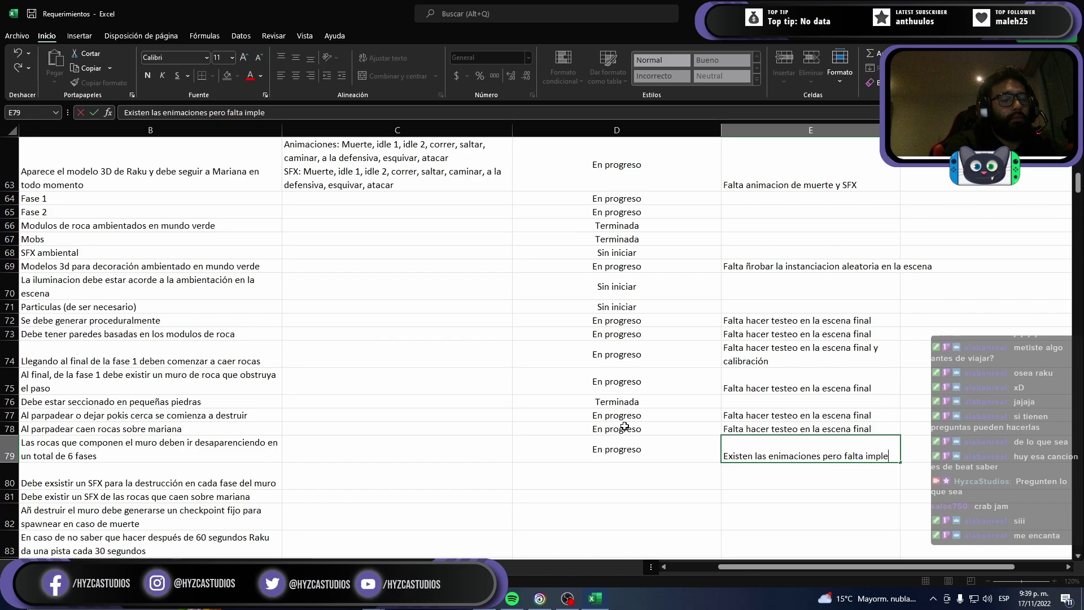
pyautogui.write('mentación en Unity')
pyautogui.press('Return')
# Step: Set Estado to Sin iniciar for rows 80 through 83
pyautogui.press('Left')
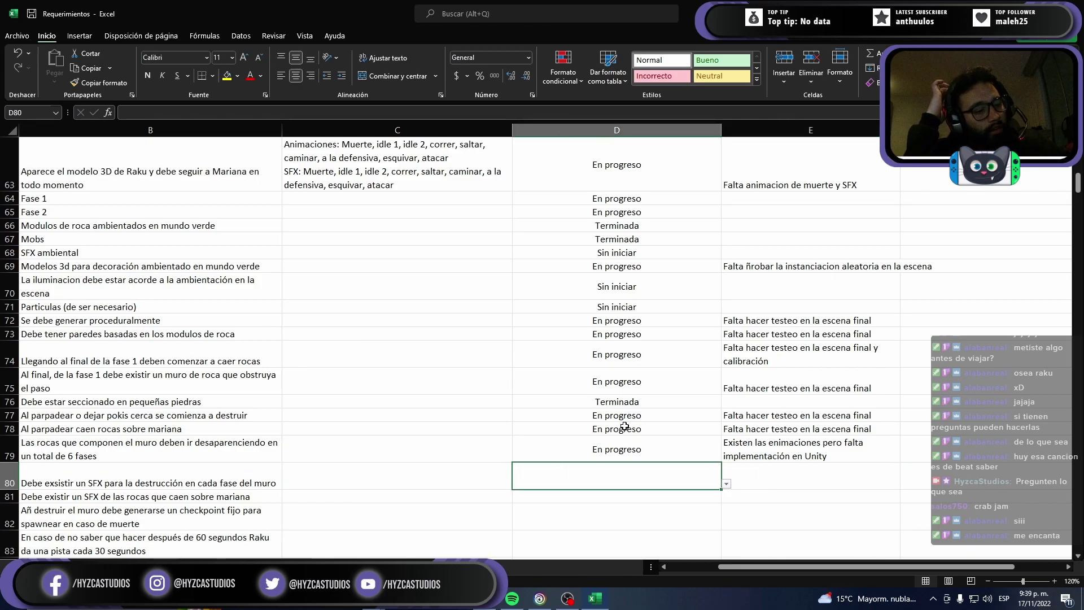
pyautogui.write('s')
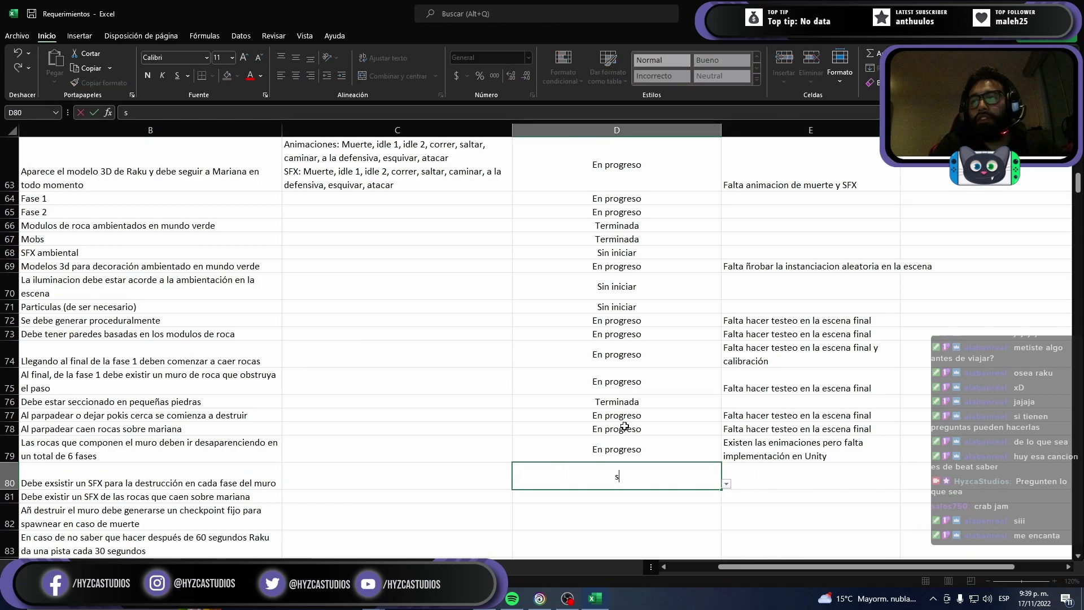
pyautogui.press('Return')
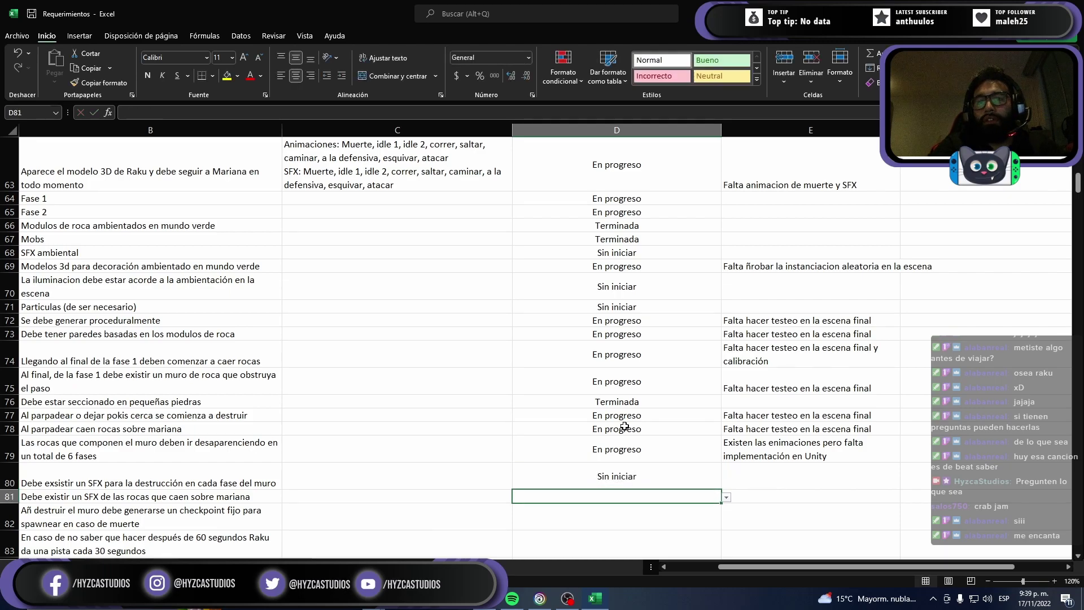
pyautogui.write('s')
pyautogui.press('Return')
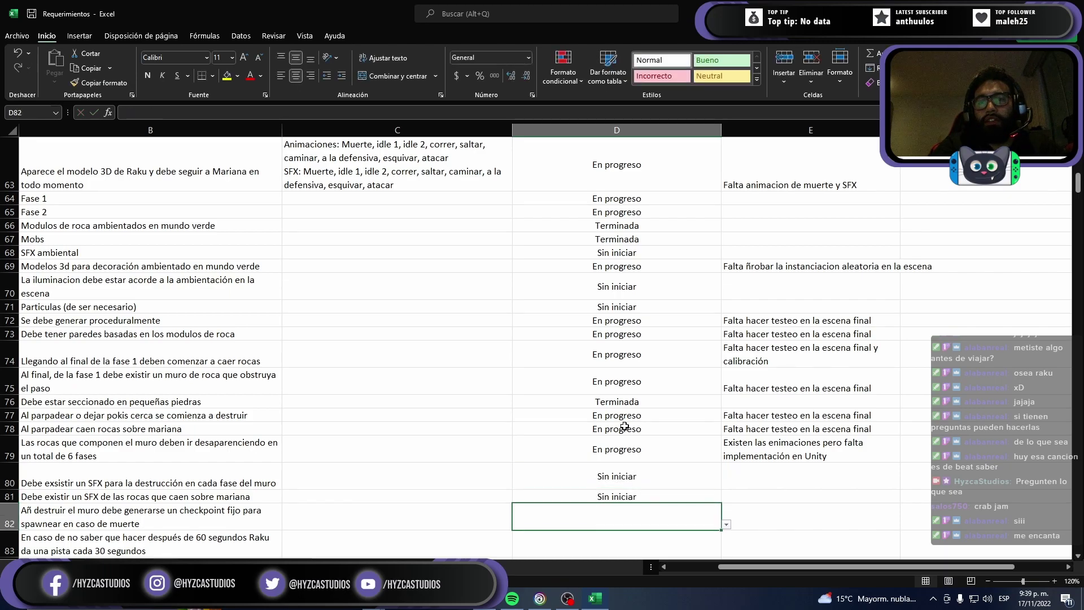
pyautogui.write('s')
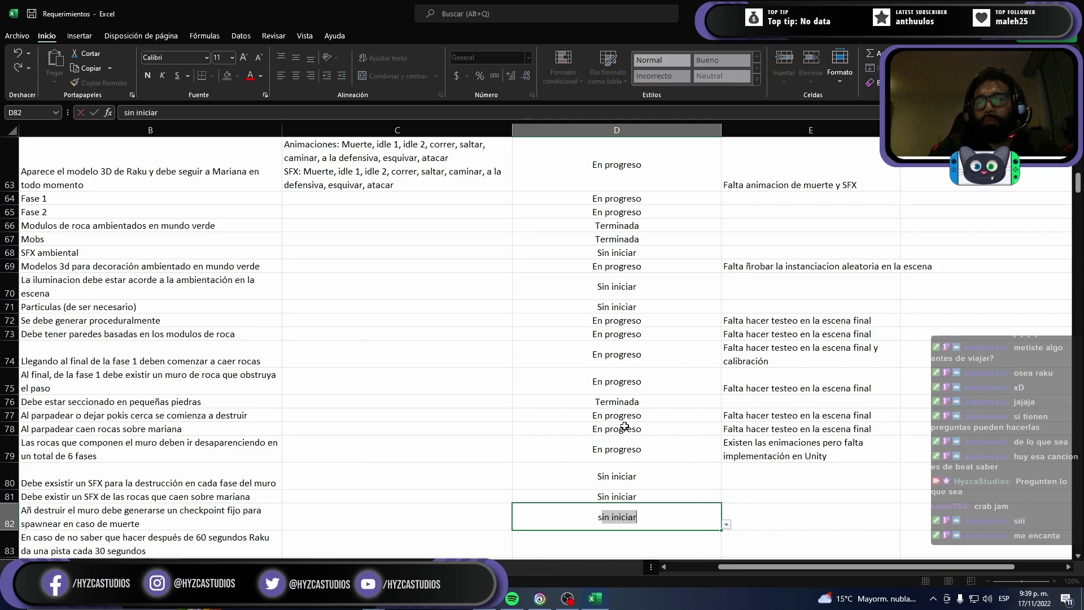
pyautogui.press('Return')
pyautogui.scroll(-2, 626, 423)
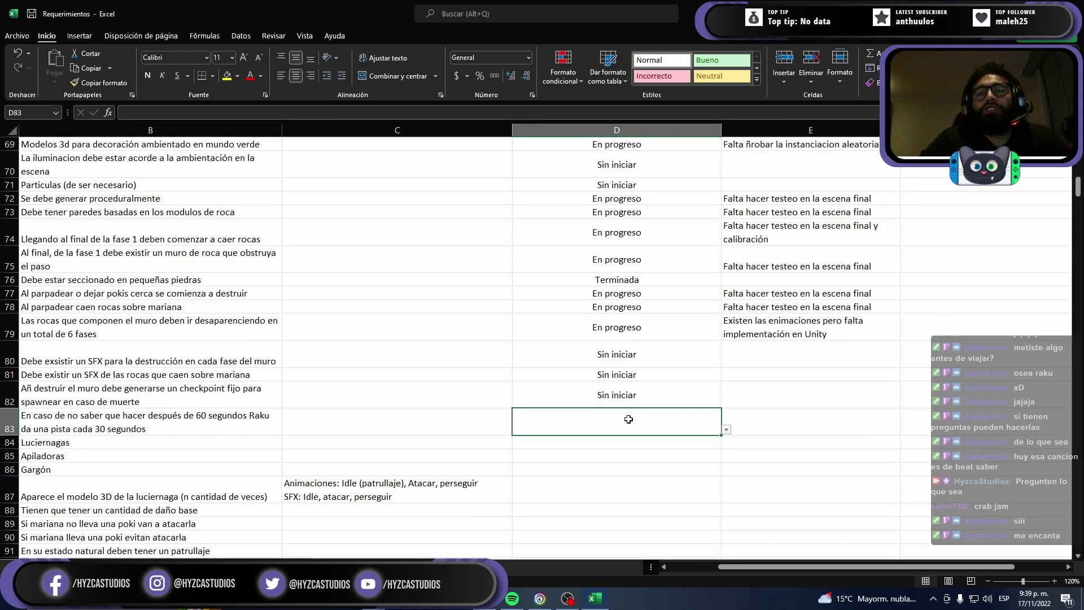
pyautogui.write('s')
pyautogui.press('Return')
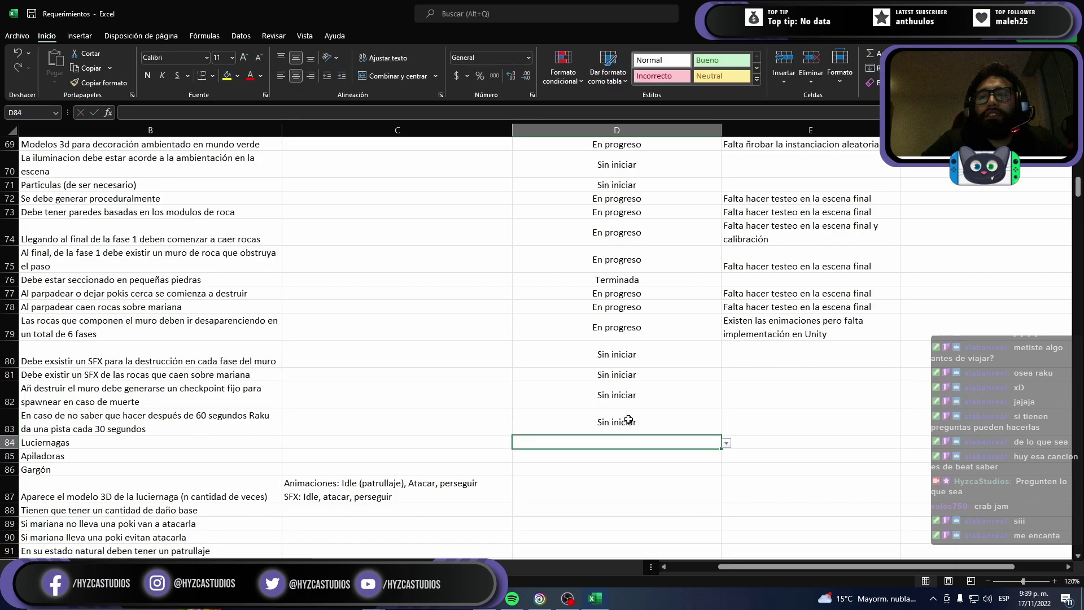
# Step: Add the note 'Faltan dialogos' in E83
pyautogui.press('Up')
pyautogui.press('Right')
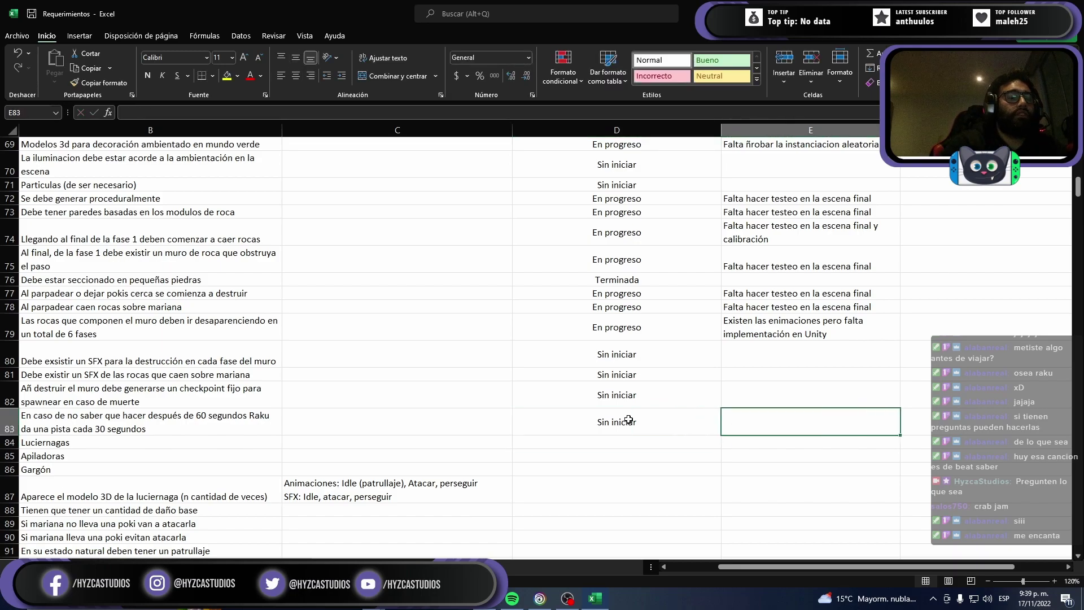
pyautogui.write('Faltan dialog')
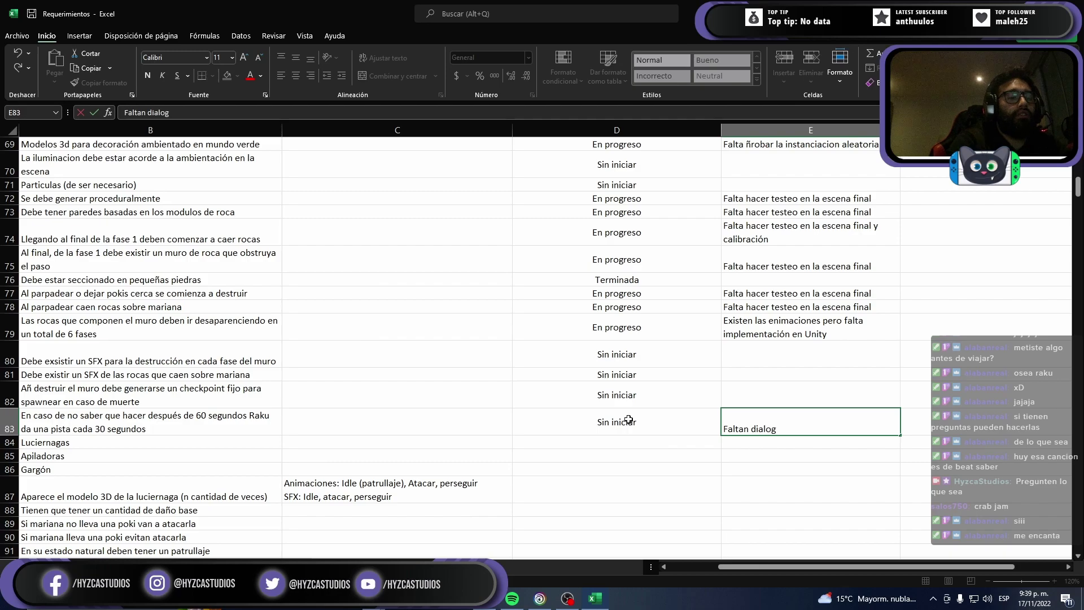
pyautogui.write('os')
pyautogui.press('Return')
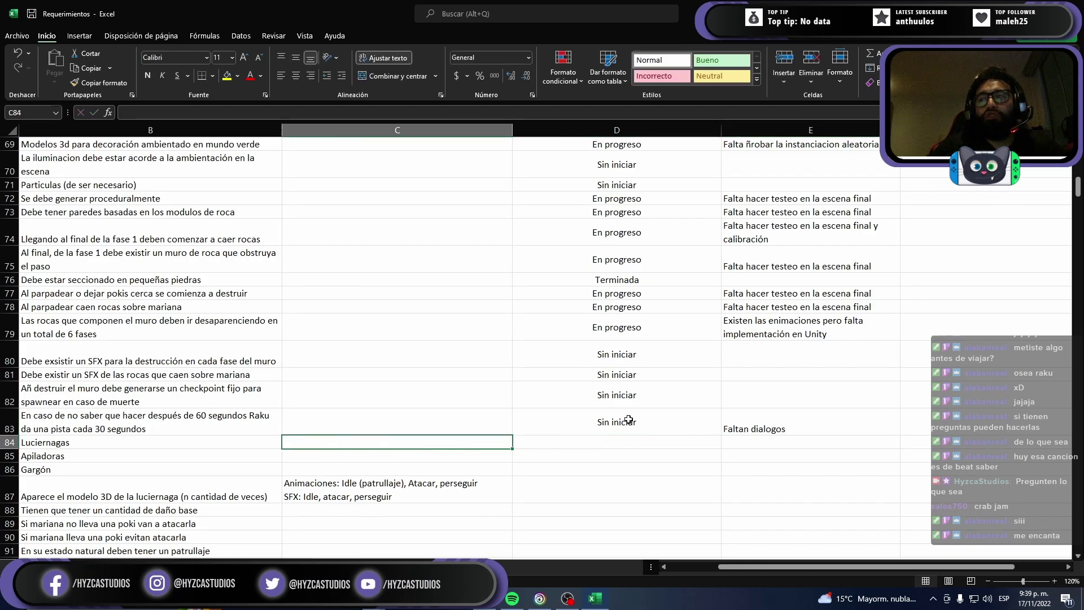
# Step: Set rows 84 and 85 to Terminada and row 86 to En progreso
pyautogui.press('Home')
pyautogui.press('Right')
pyautogui.press('Right')
pyautogui.press('Right')
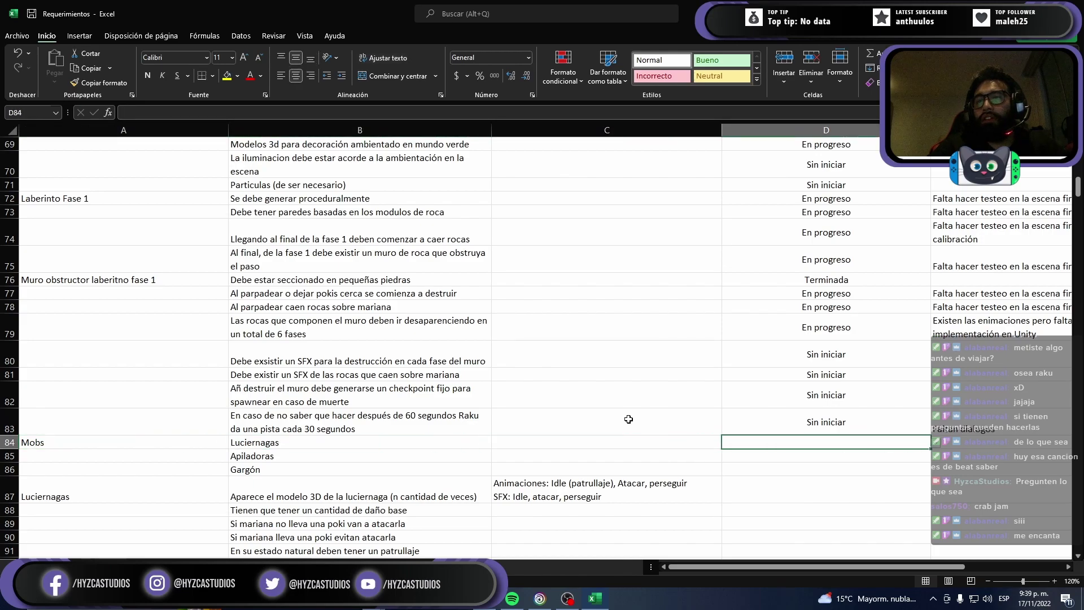
pyautogui.write('T')
pyautogui.press('Return')
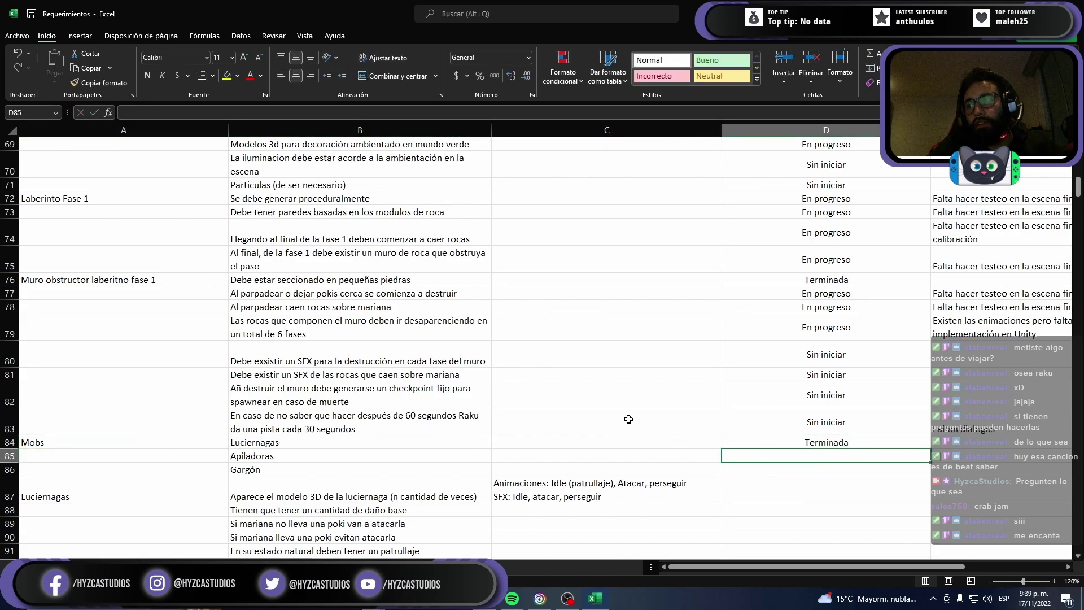
pyautogui.write('T')
pyautogui.press('Return')
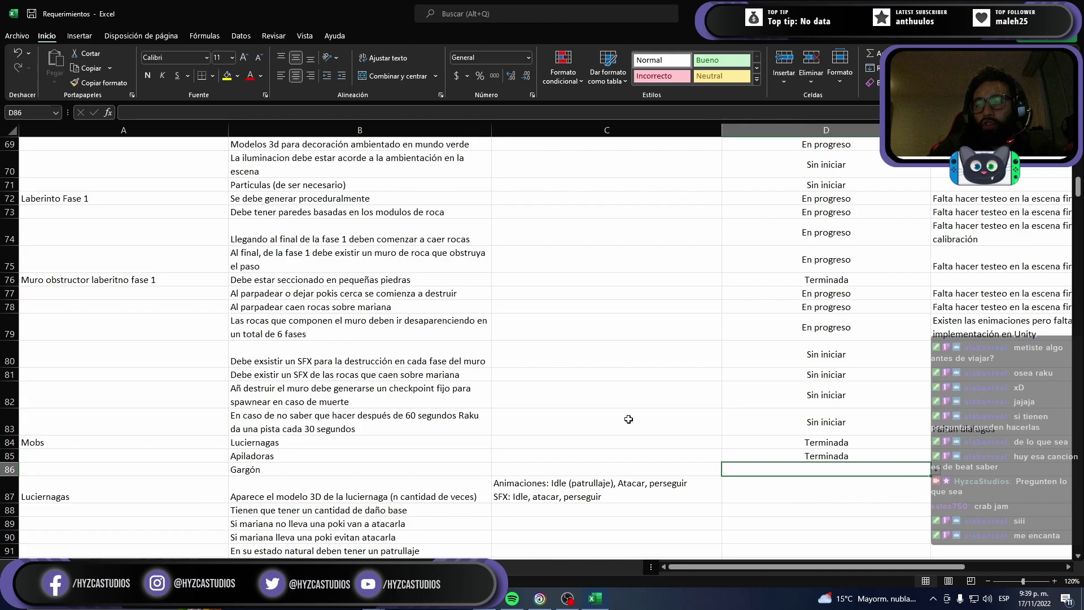
pyautogui.write('E')
pyautogui.press('Tab')
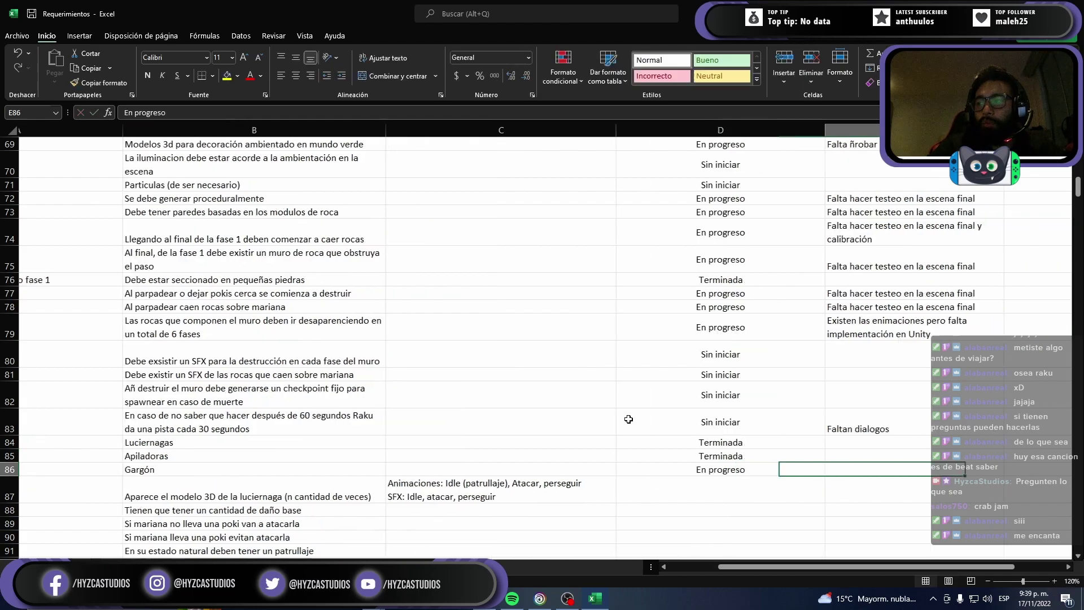
# Step: Copy the testing note from row 78 into E86
pyautogui.press('Up')
pyautogui.press('Up')
pyautogui.press('Up')
pyautogui.press('Up')
pyautogui.press('Up')
pyautogui.press('Up')
pyautogui.press('Up')
pyautogui.press('Up')
pyautogui.press('Up')
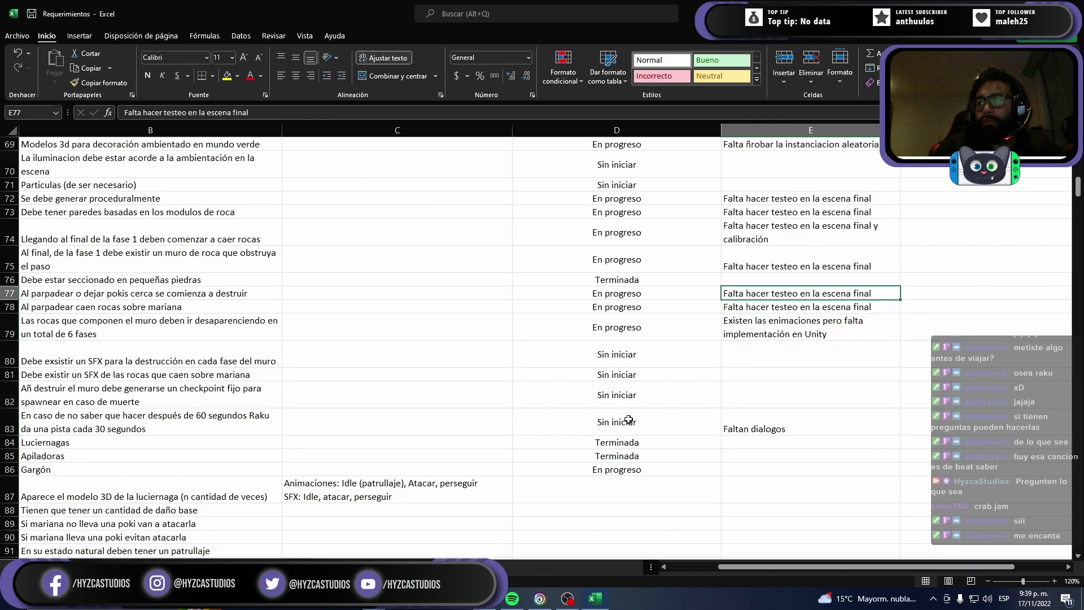
pyautogui.press('Down')
pyautogui.hotkey('ctrl', 'c')
pyautogui.press('Down')
pyautogui.press('Down')
pyautogui.press('Down')
pyautogui.press('Down')
pyautogui.press('Down')
pyautogui.press('Down')
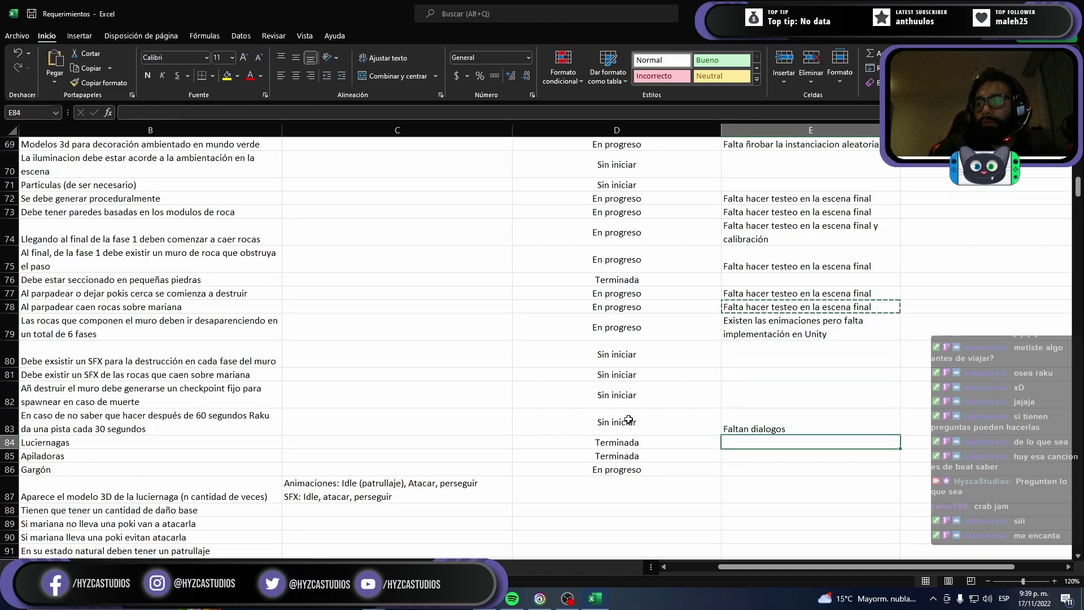
pyautogui.press('Down')
pyautogui.press('Down')
pyautogui.hotkey('ctrl', 'v')
pyautogui.press('Escape')
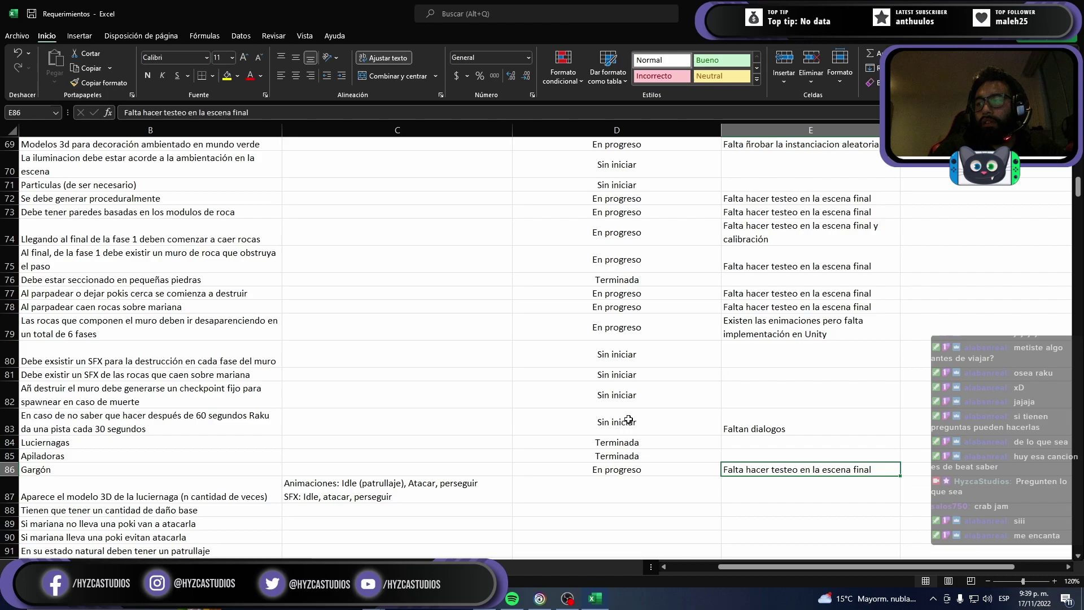
# Step: Set row 87 to Terminada and row 88 to Sin iniciar
pyautogui.press('Down')
pyautogui.press('Left')
pyautogui.press('Left')
pyautogui.press('Left')
pyautogui.press('Left')
pyautogui.press('Right')
pyautogui.press('Right')
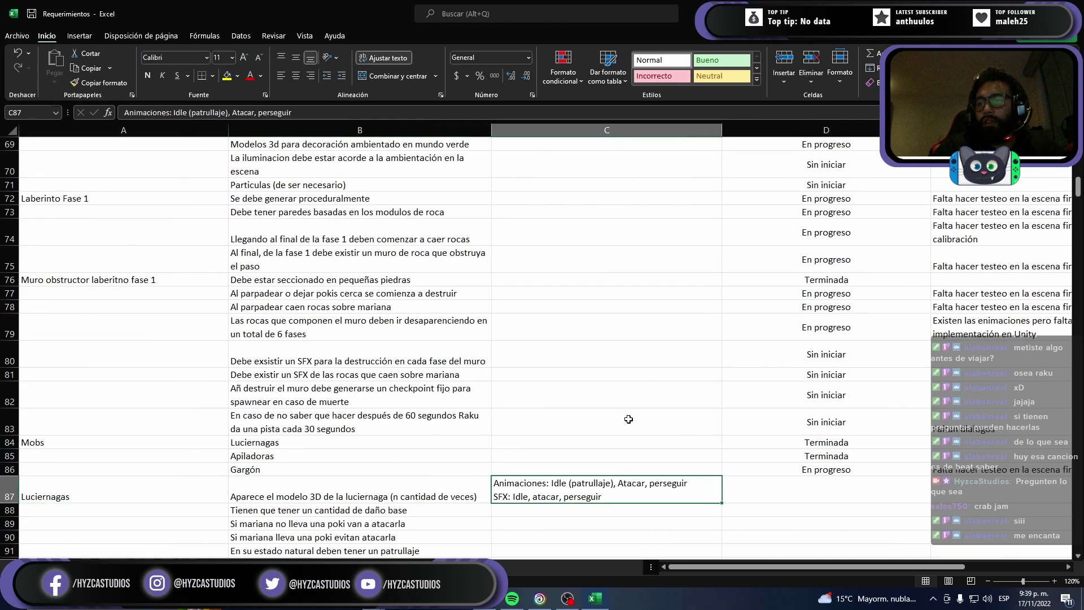
pyautogui.press('Right')
pyautogui.press('Left')
pyautogui.press('Right')
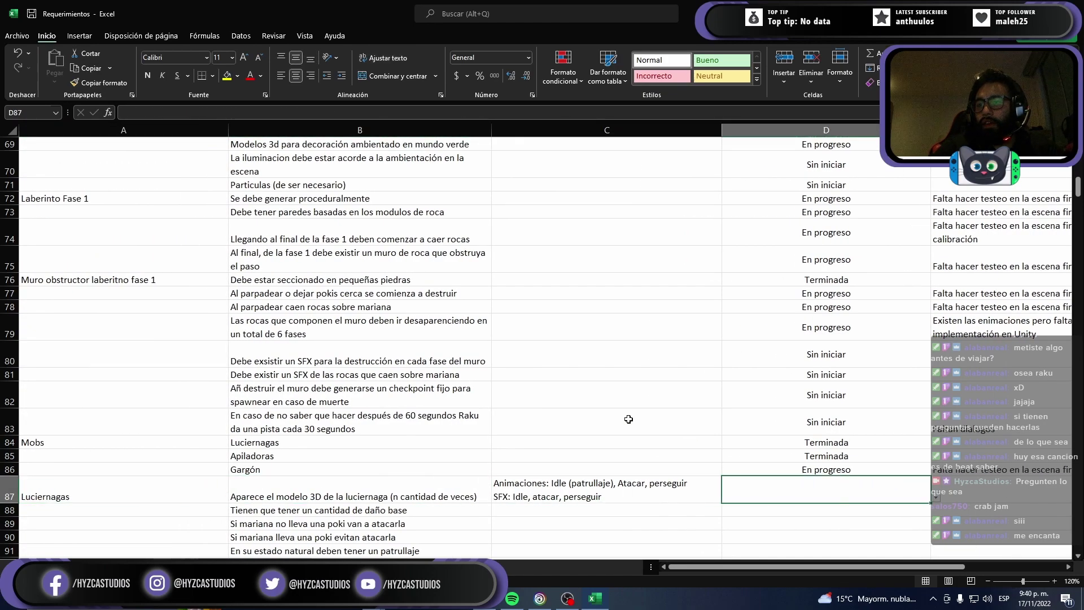
pyautogui.write('terminada')
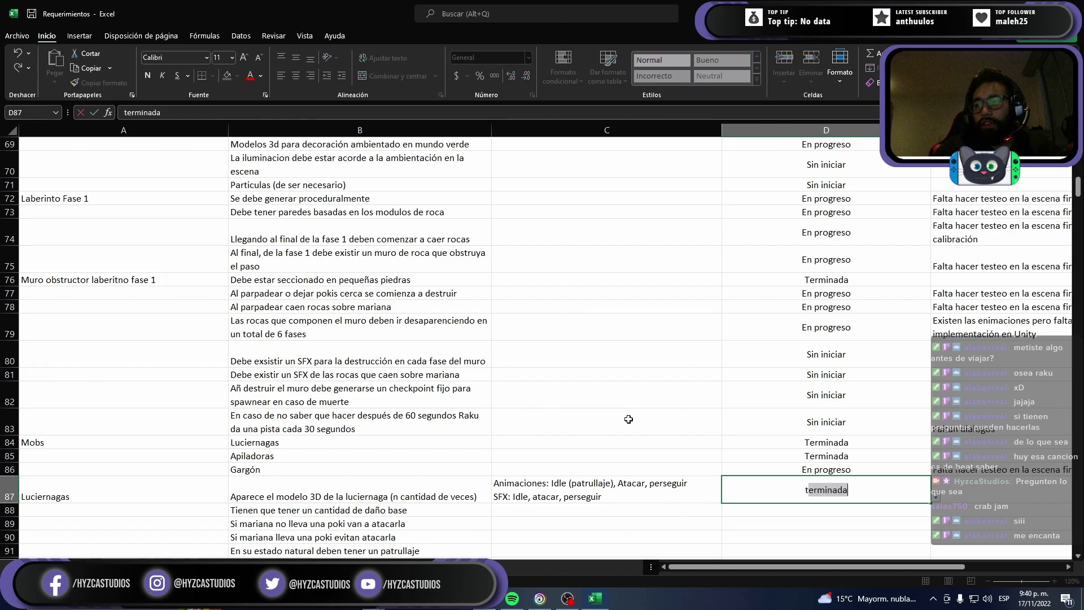
pyautogui.press('Return')
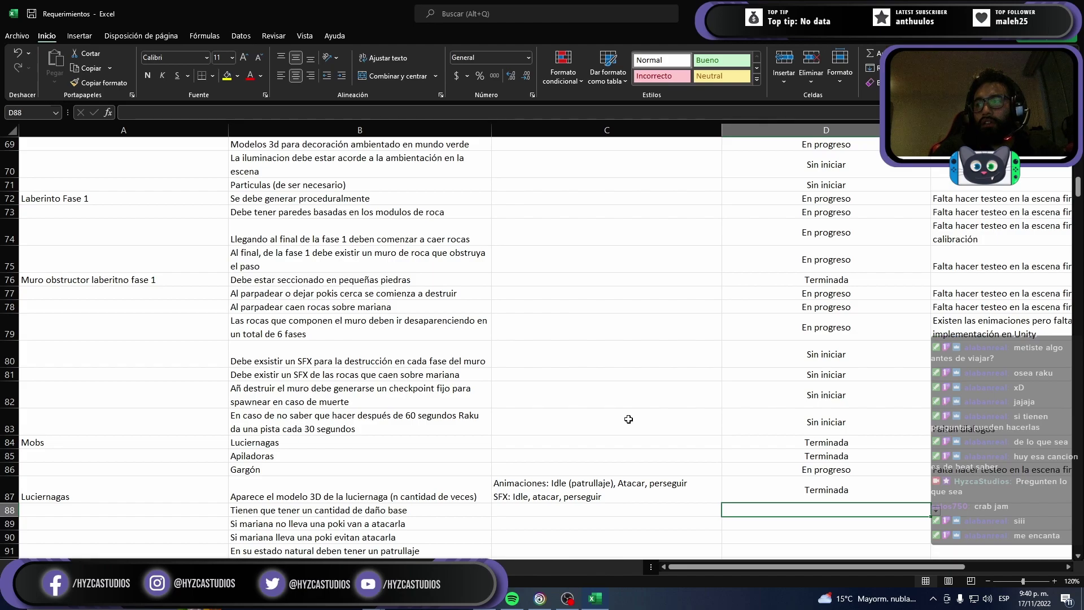
pyautogui.write('S')
pyautogui.press('Return')
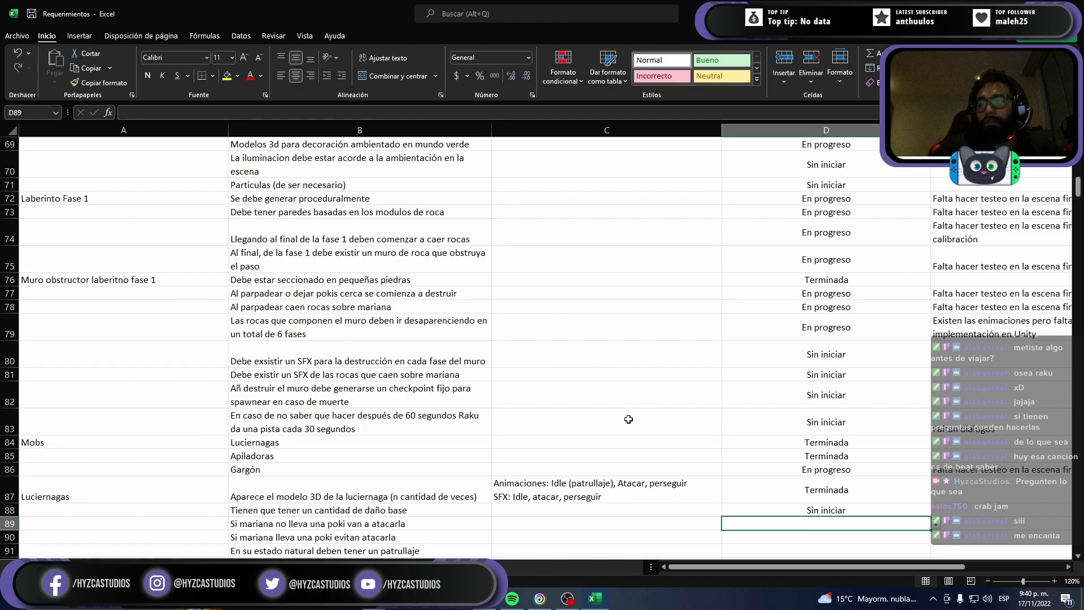
# Step: Type Terminada as the Estado for rows 89 through 92
pyautogui.scroll(-2, 625, 412)
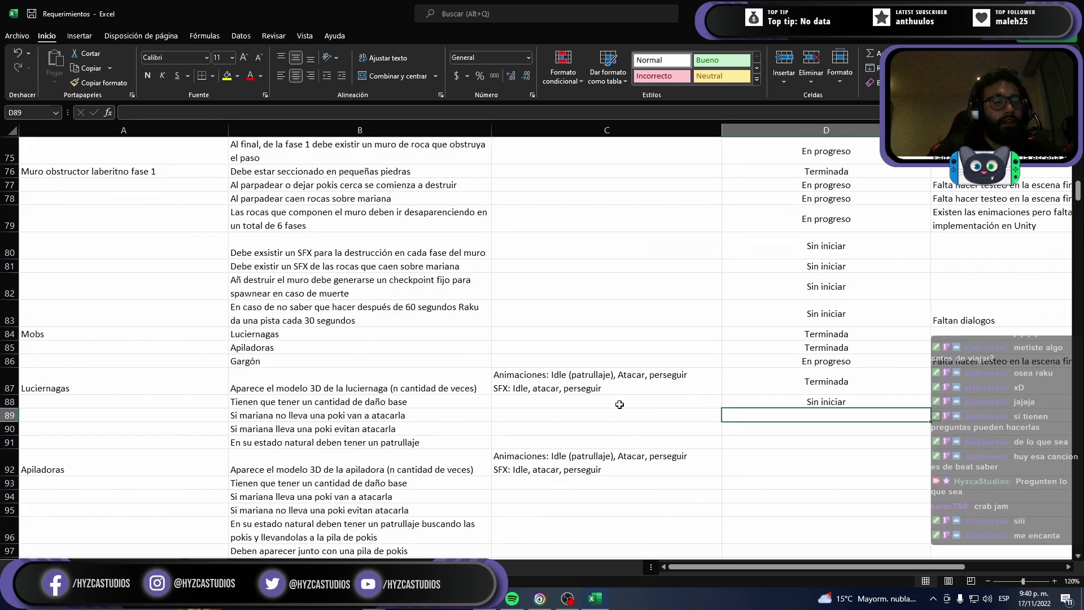
pyautogui.write('Terminada')
pyautogui.press('Return')
pyautogui.write('Terminada')
pyautogui.press('Return')
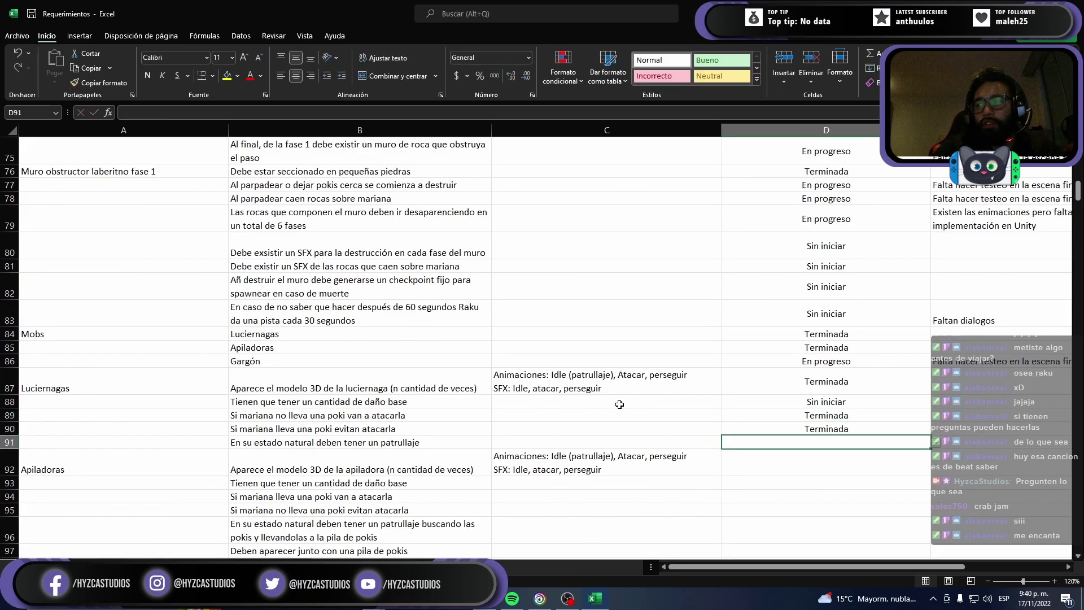
pyautogui.press('Return')
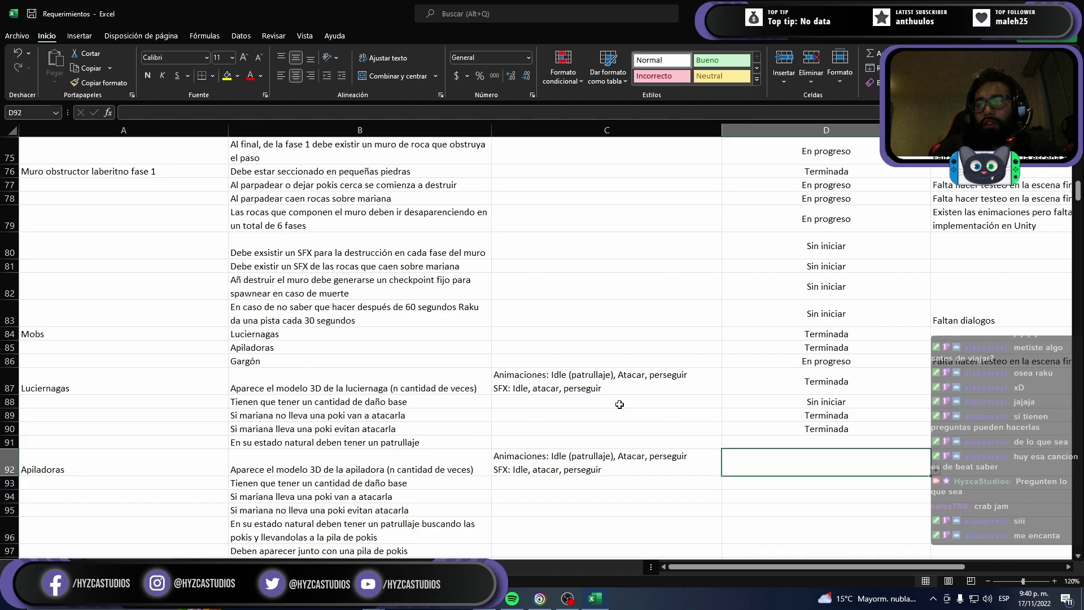
pyautogui.press('Up')
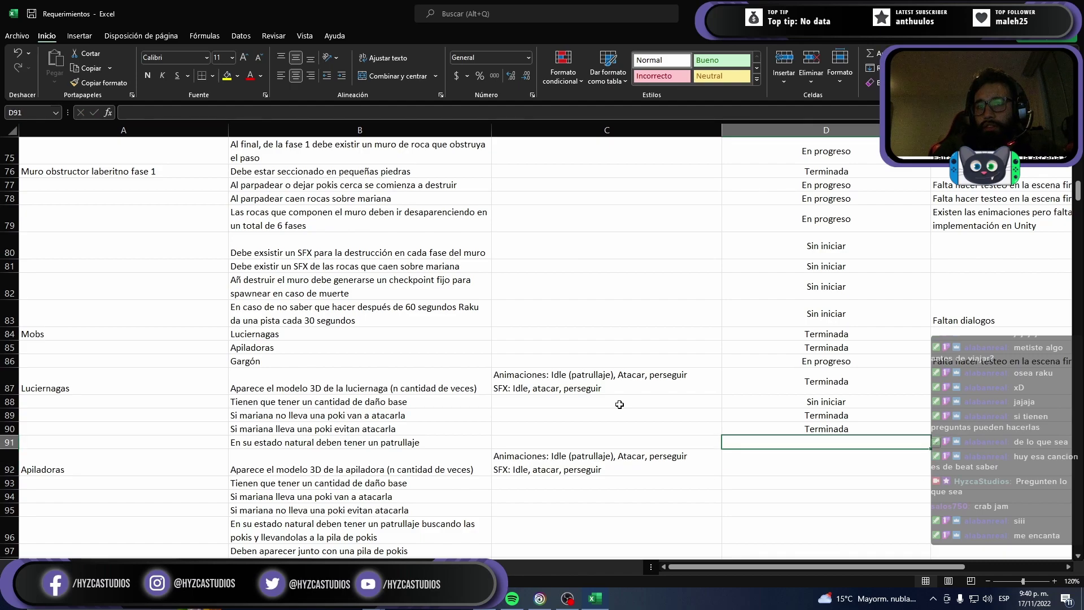
pyautogui.write('Terminada')
pyautogui.press('Return')
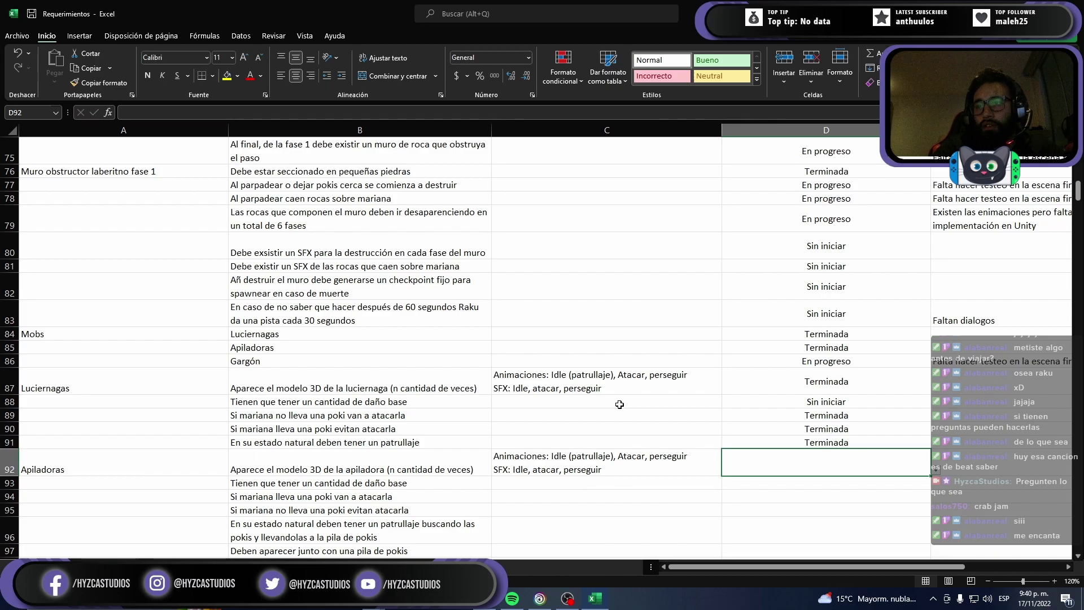
pyautogui.write('Terminada')
pyautogui.press('Return')
pyautogui.write('Sin iniciar')
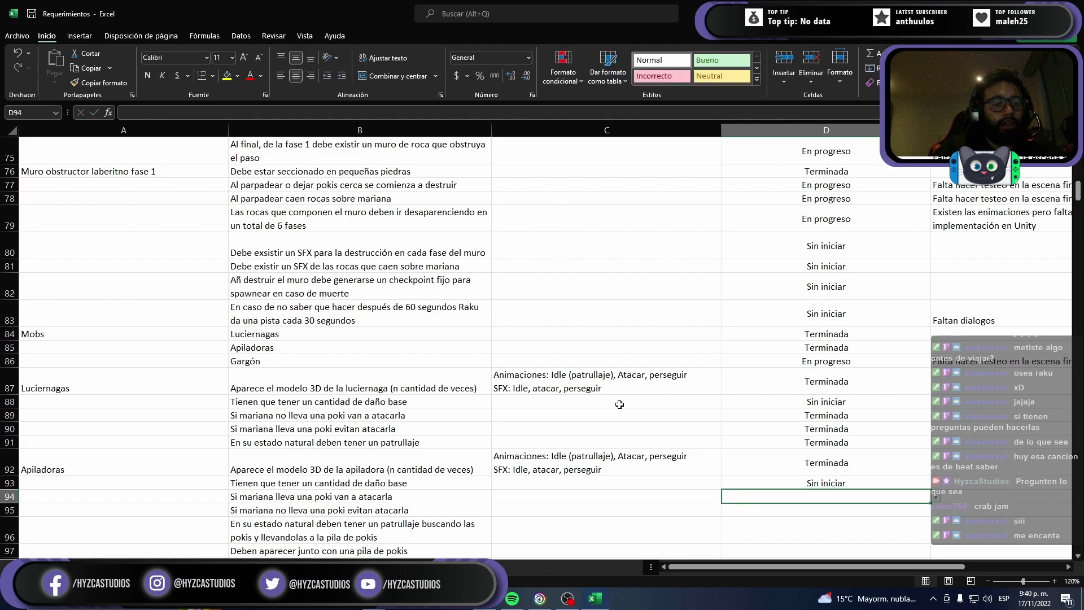
# Step: Set rows 94–96 to Terminada, re-entering row 96 after a validation error
pyautogui.write('t')
pyautogui.press('Return')
pyautogui.write('t')
pyautogui.press('Return')
pyautogui.write('t')
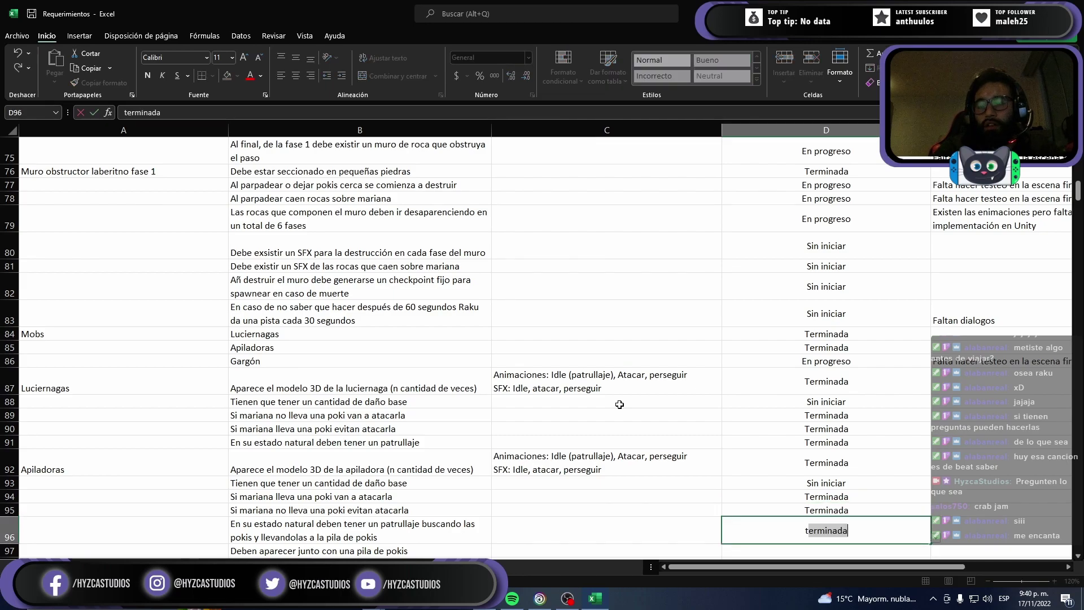
pyautogui.press('Return')
pyautogui.press('Escape')
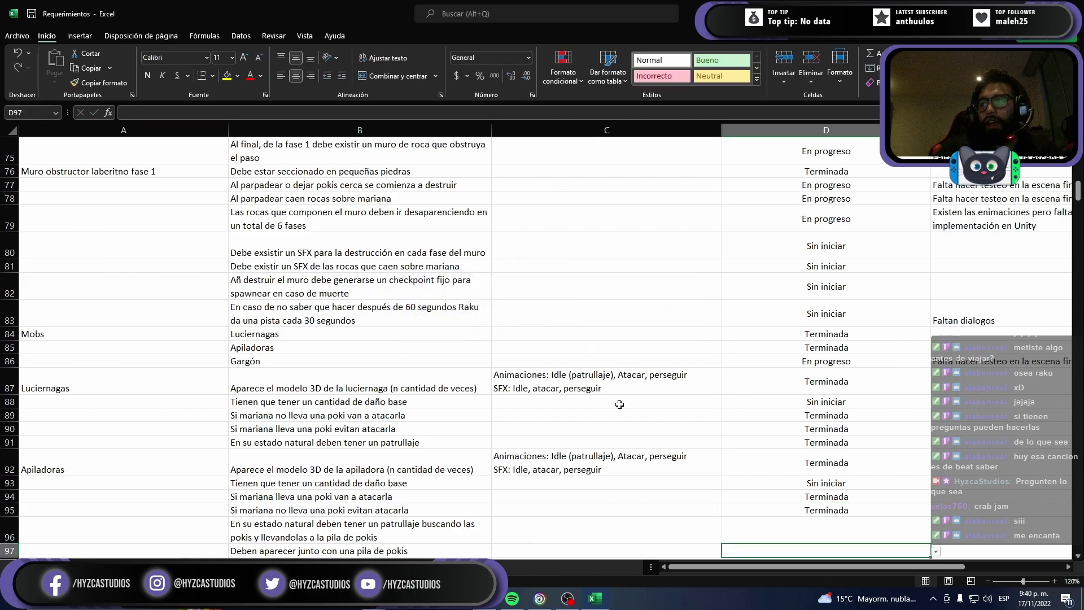
pyautogui.press('Up')
pyautogui.write('t')
pyautogui.press('Return')
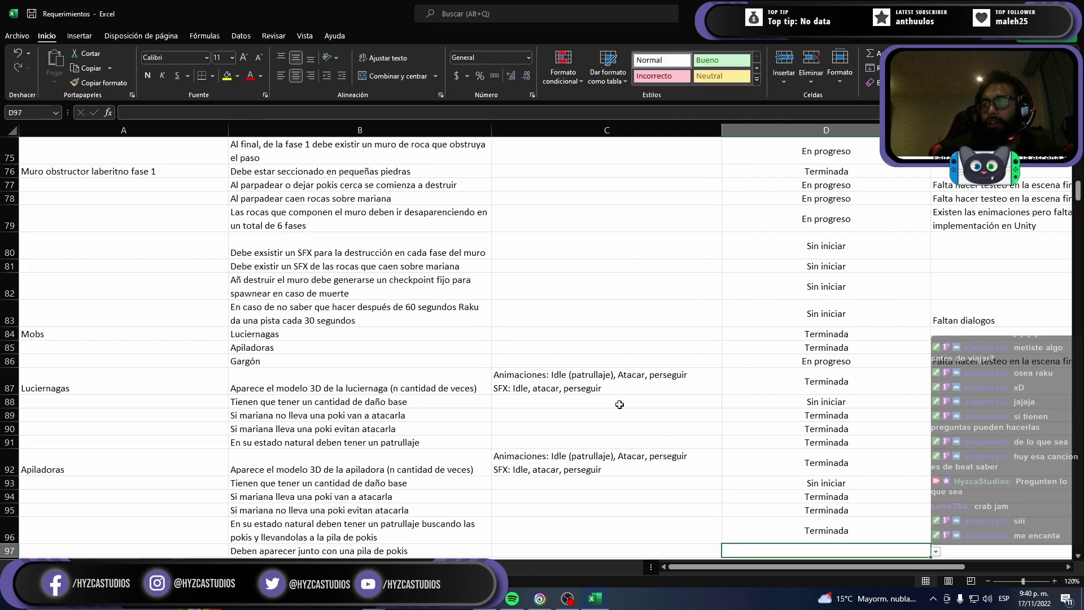
pyautogui.scroll(-1, 649, 399)
pyautogui.scroll(-2, 687, 392)
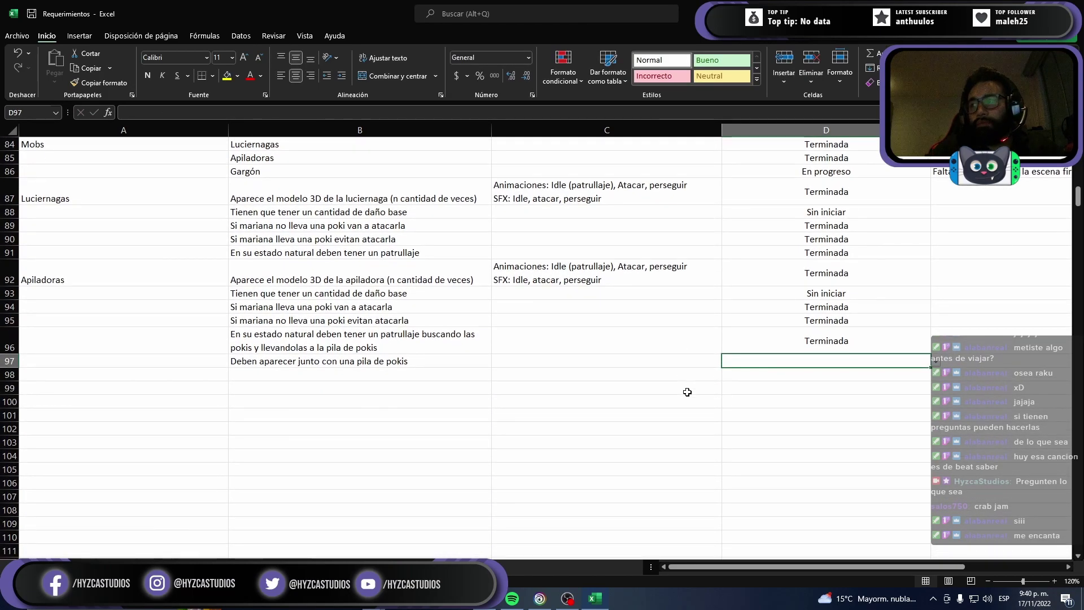
pyautogui.write('t')
pyautogui.press('Escape')
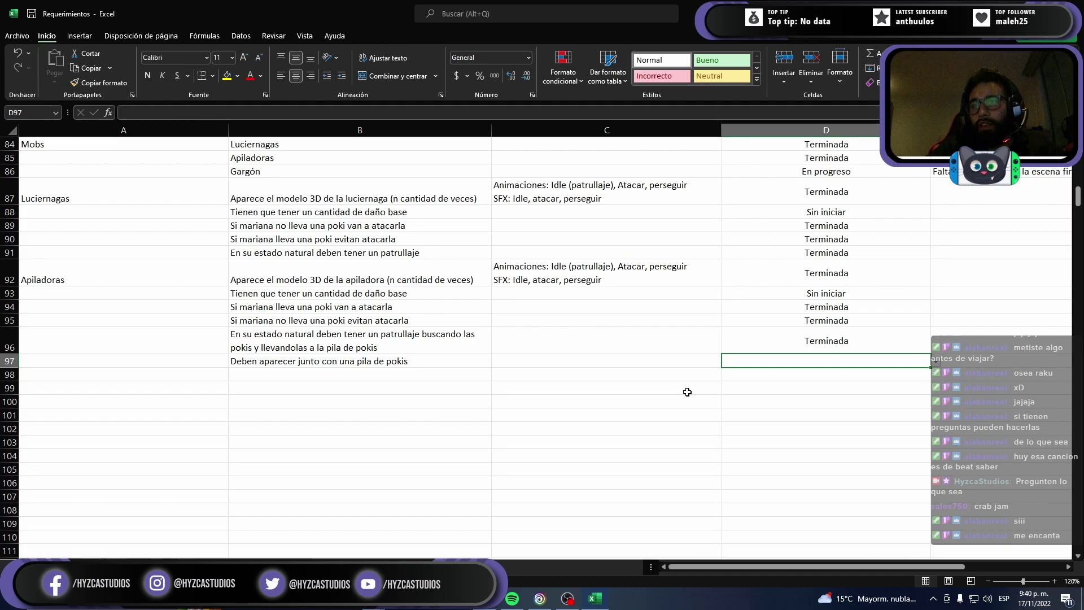
# Step: Enter Terminada in D97 for the final Apiladoras requirement
pyautogui.write('t')
pyautogui.press('Return')
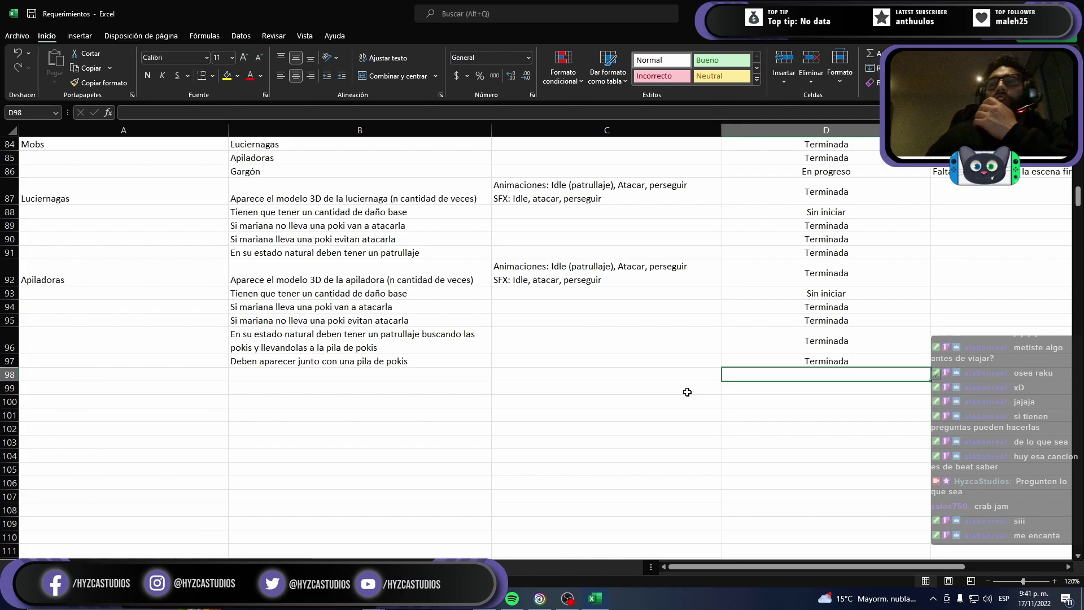
pyautogui.scroll(5, 649, 345)
pyautogui.scroll(6, 757, 311)
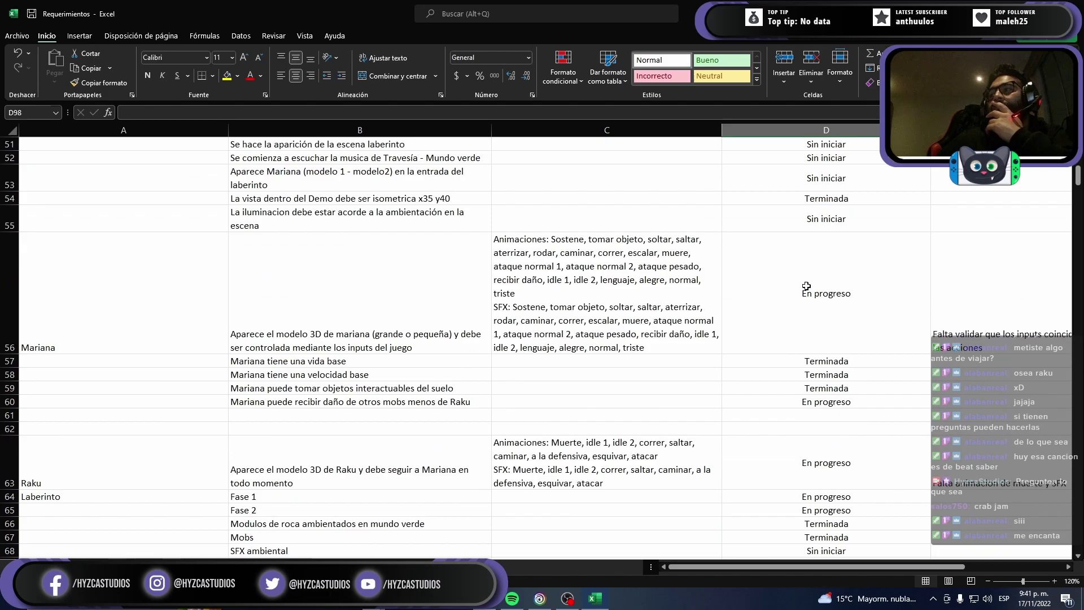
pyautogui.scroll(12, 807, 287)
pyautogui.scroll(5, 823, 227)
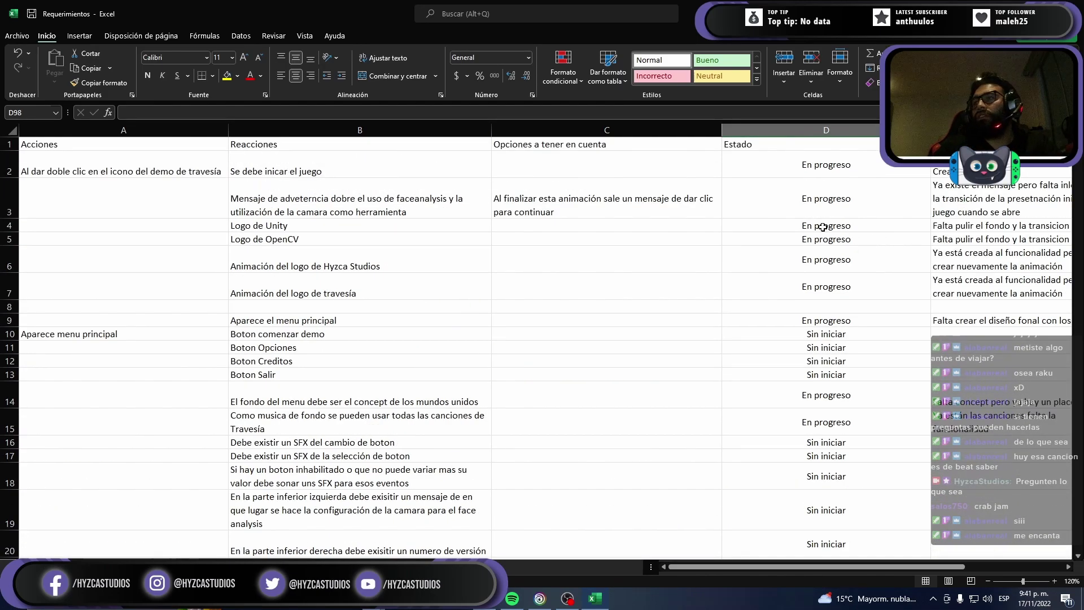
pyautogui.click(684, 147)
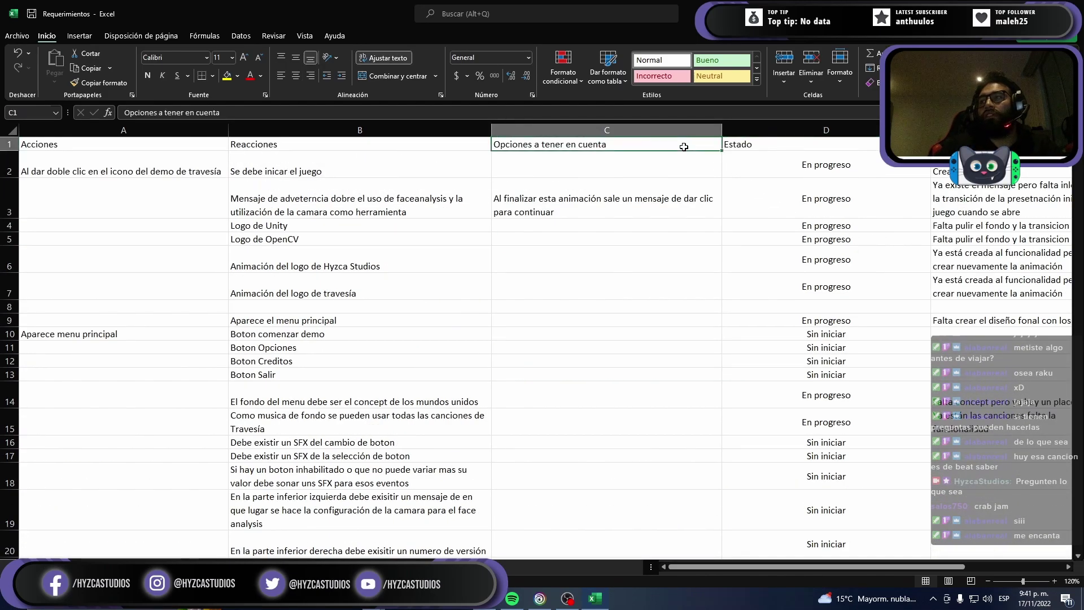
pyautogui.press('Right')
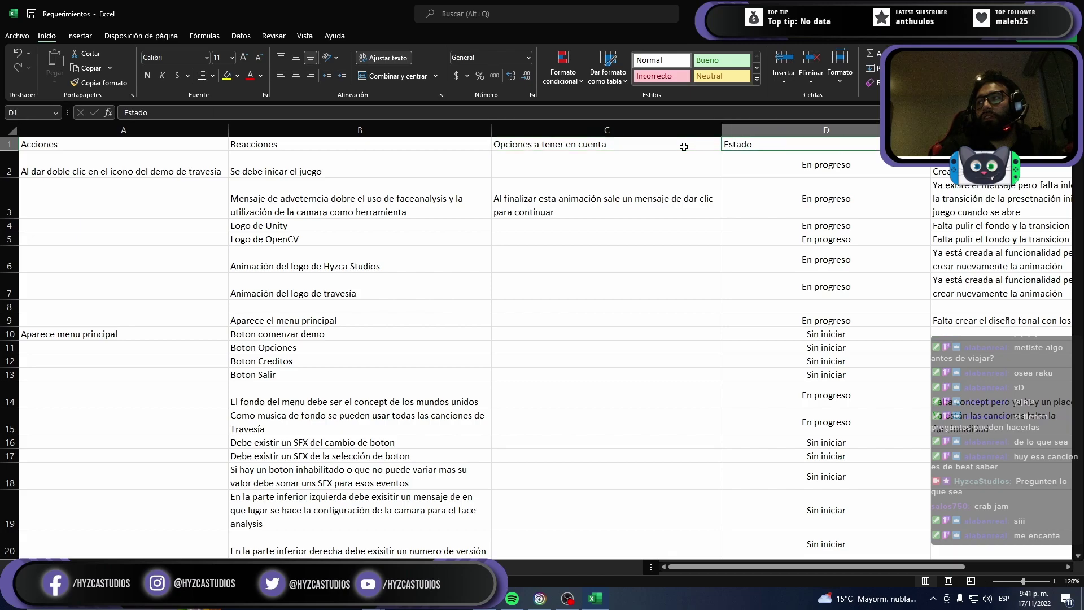
pyautogui.press('Right')
pyautogui.press('Left')
pyautogui.press('Left')
pyautogui.press('Left')
pyautogui.press('Left')
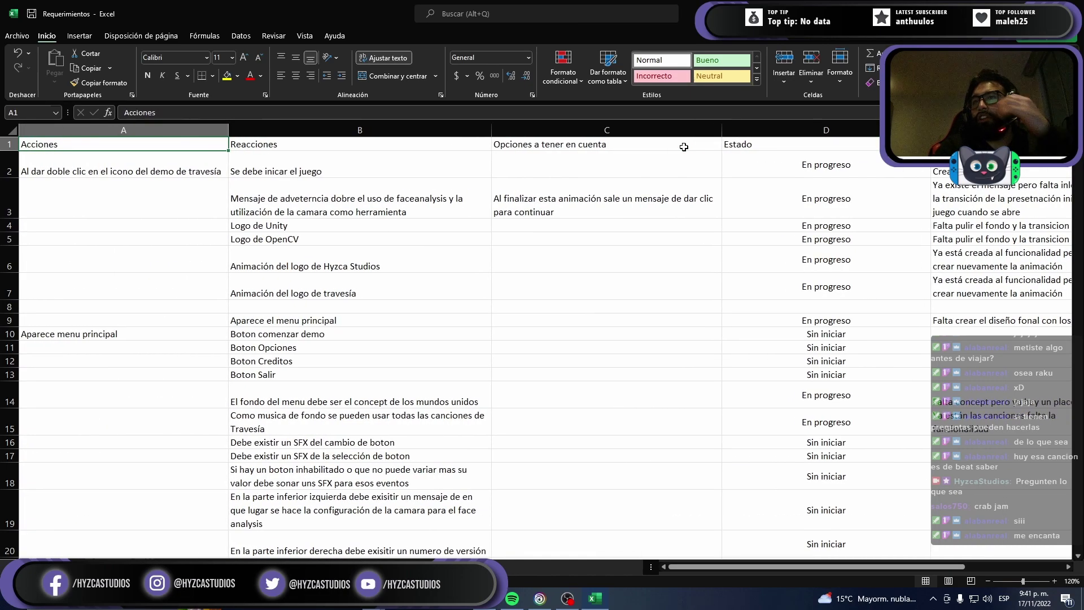
pyautogui.press('Down')
pyautogui.press('Right')
pyautogui.press('Right')
pyautogui.press('Right')
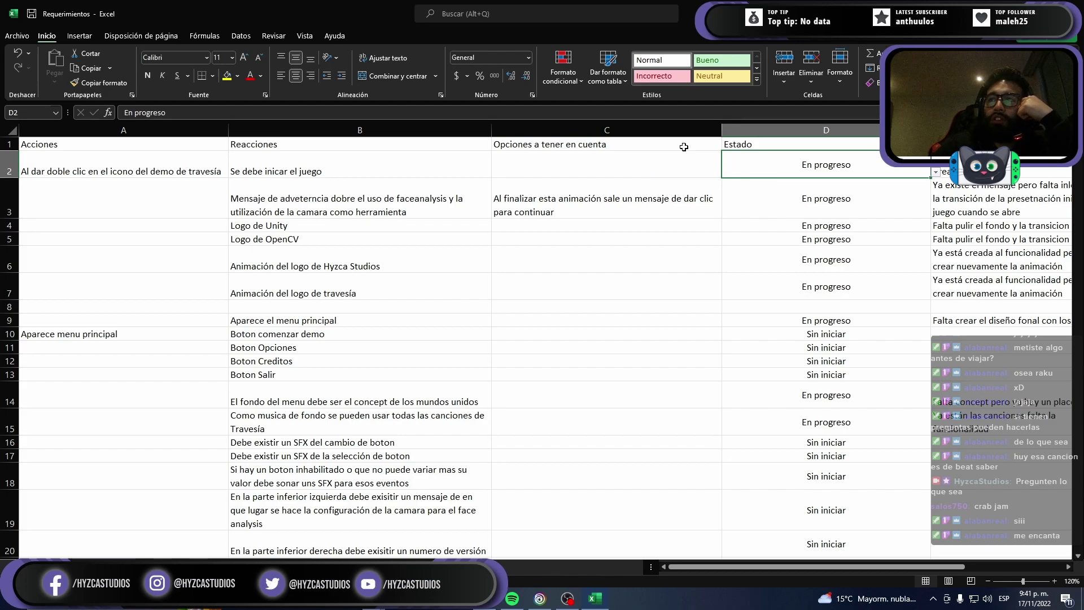
pyautogui.press('Down')
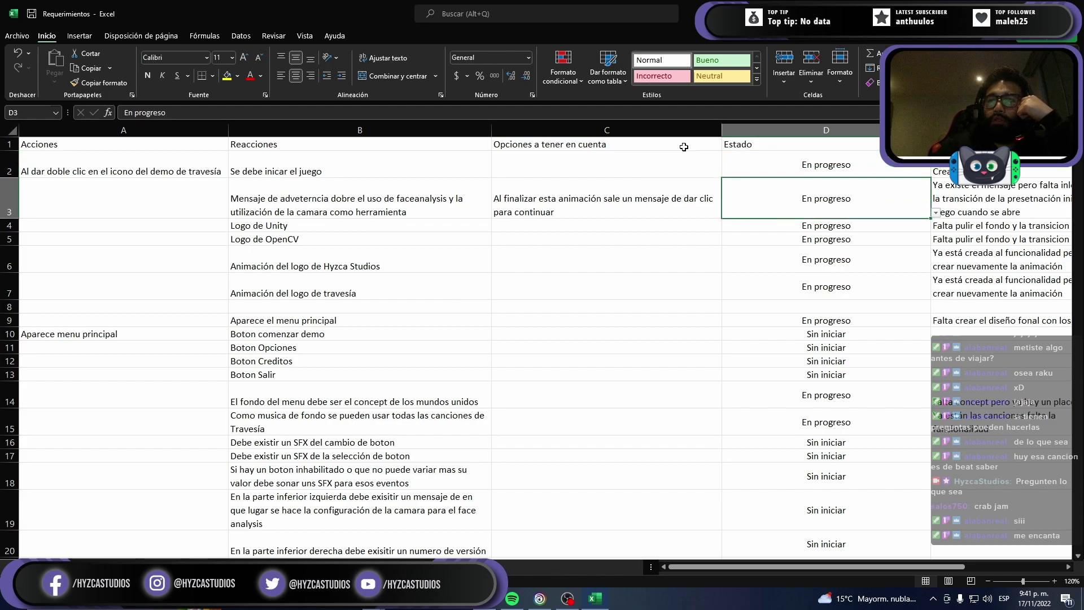
pyautogui.press('Down')
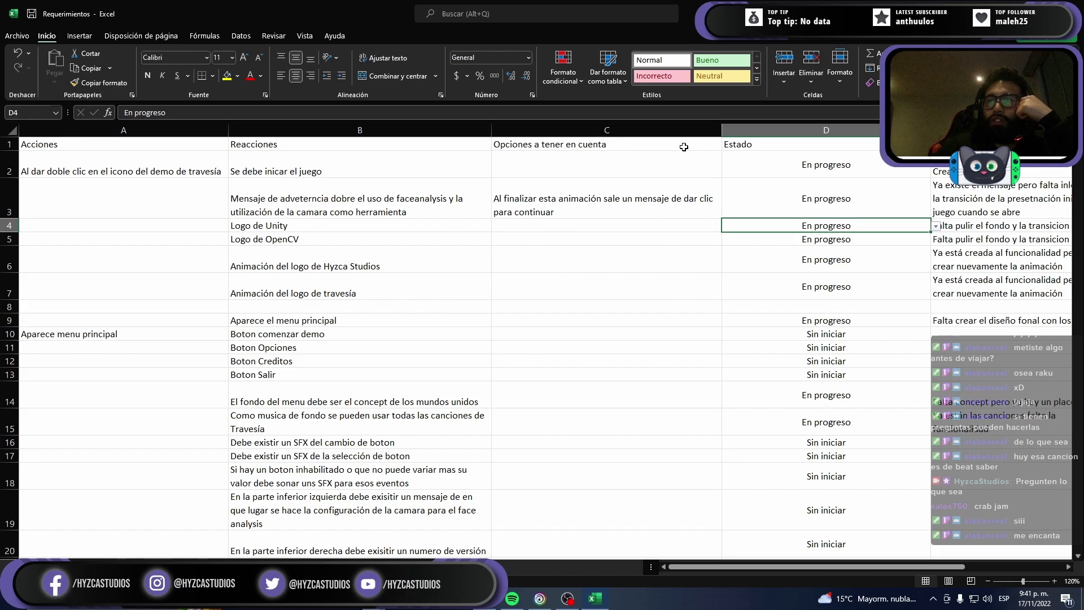
pyautogui.press('Down')
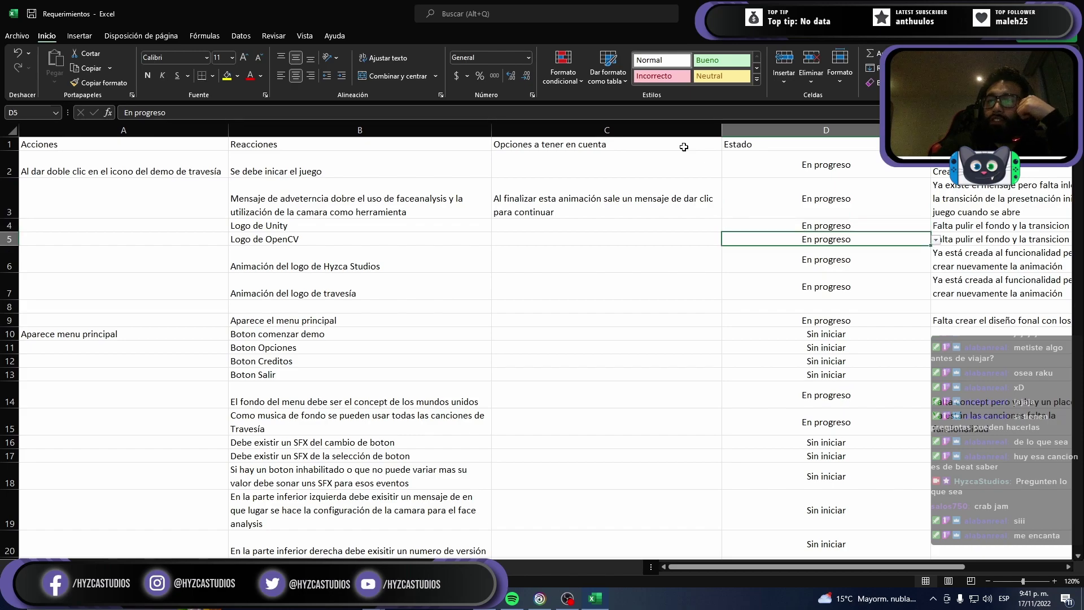
pyautogui.press('Down')
pyautogui.press('Down')
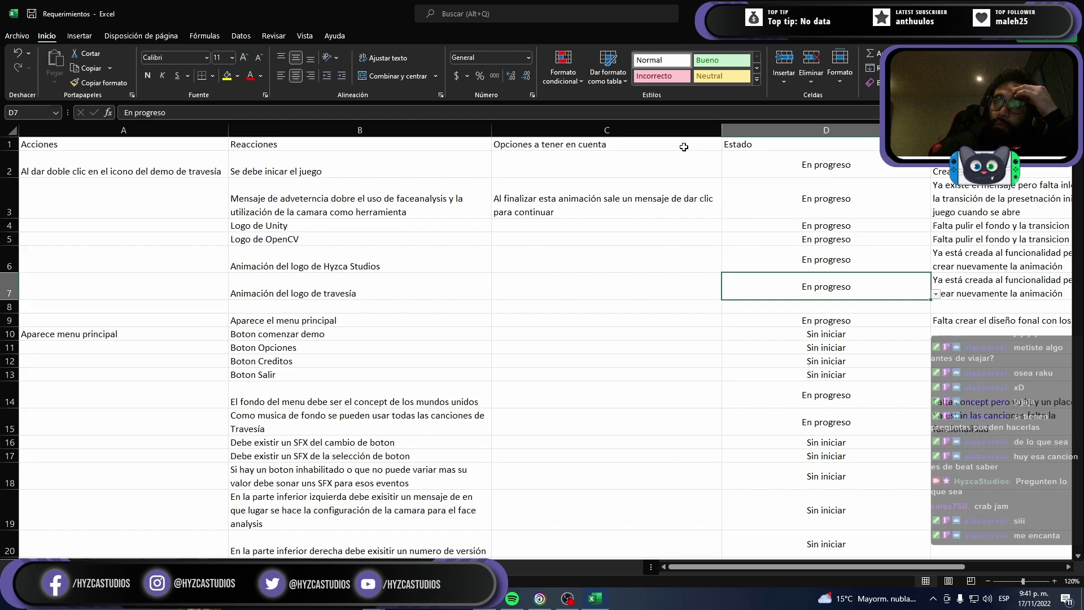
pyautogui.press('Down')
pyautogui.press('Down')
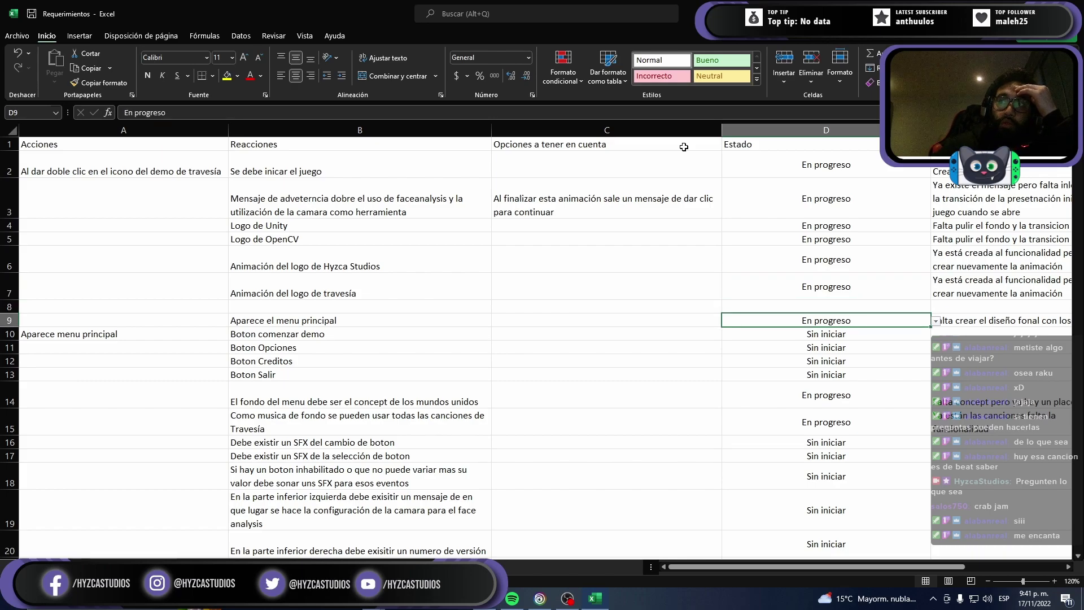
# Step: Change the Estado cells from row 10 downward to En progreso
pyautogui.press('Down')
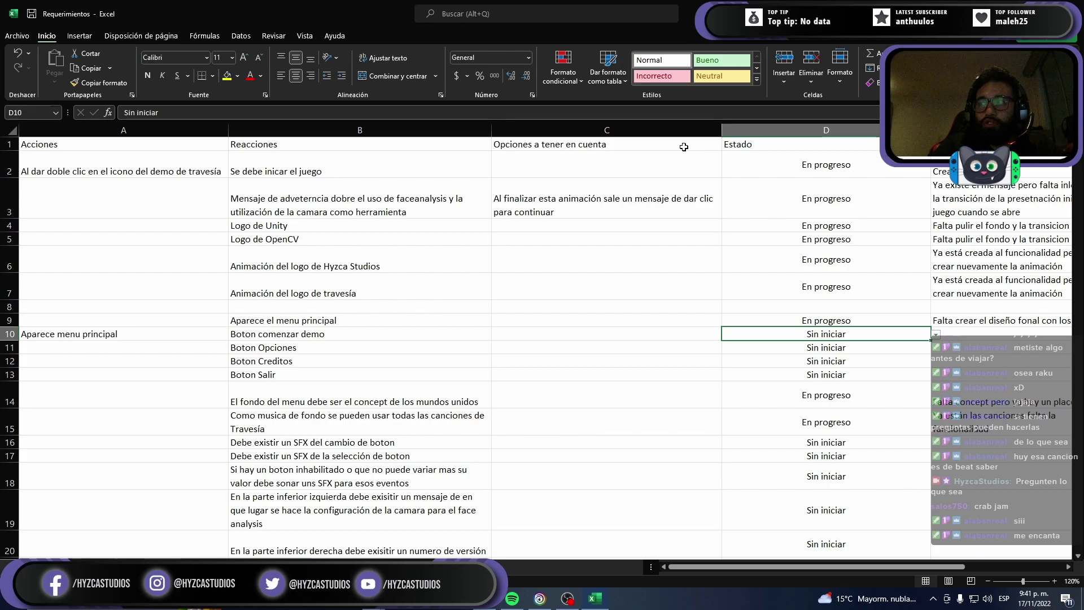
pyautogui.write('E')
pyautogui.press('Return')
pyautogui.write('E')
pyautogui.press('Return')
pyautogui.write('E')
pyautogui.press('Return')
pyautogui.write('e')
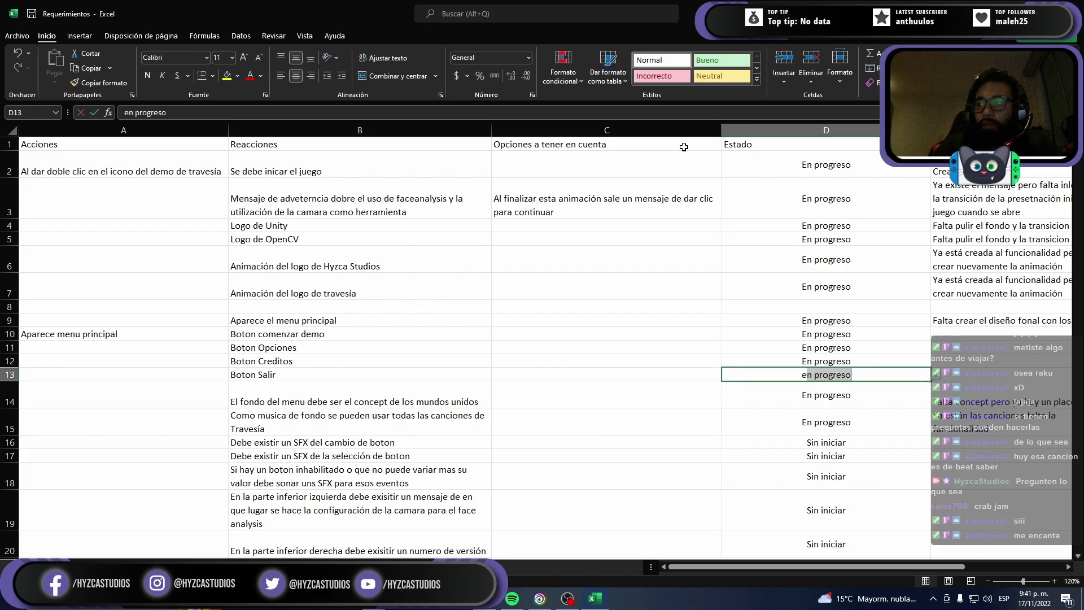
pyautogui.write('E')
pyautogui.press('Return')
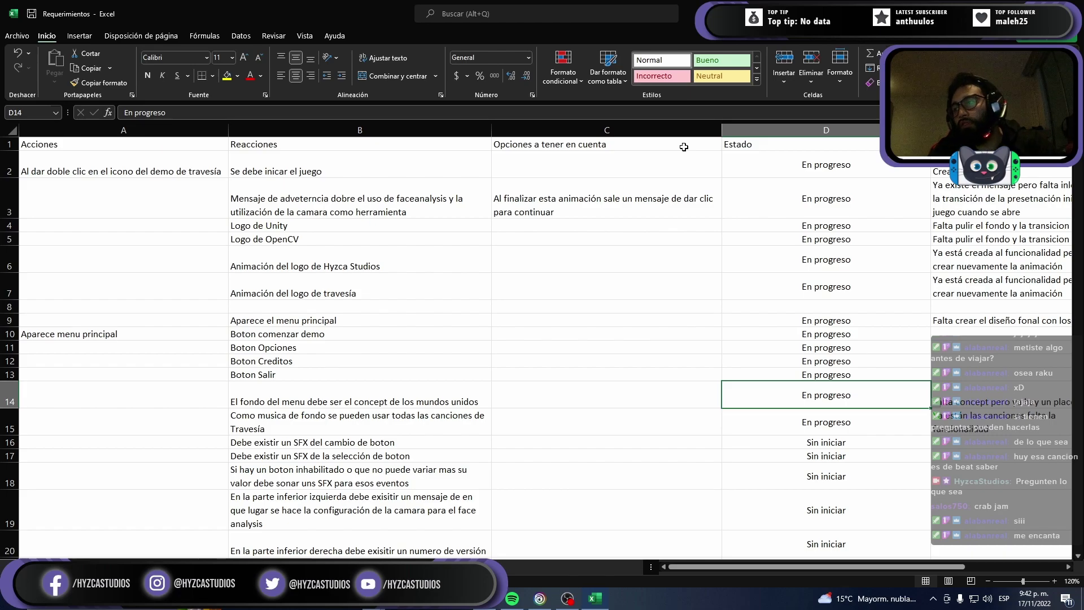
# Step: Set row 16's Estado to Terminada
pyautogui.press('Down')
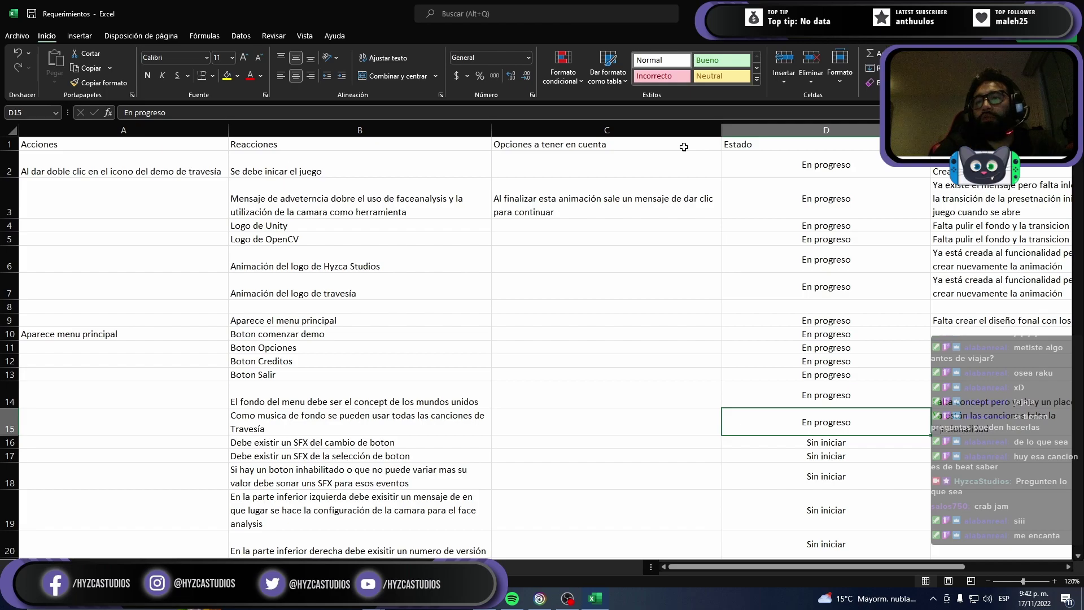
pyautogui.press('Down')
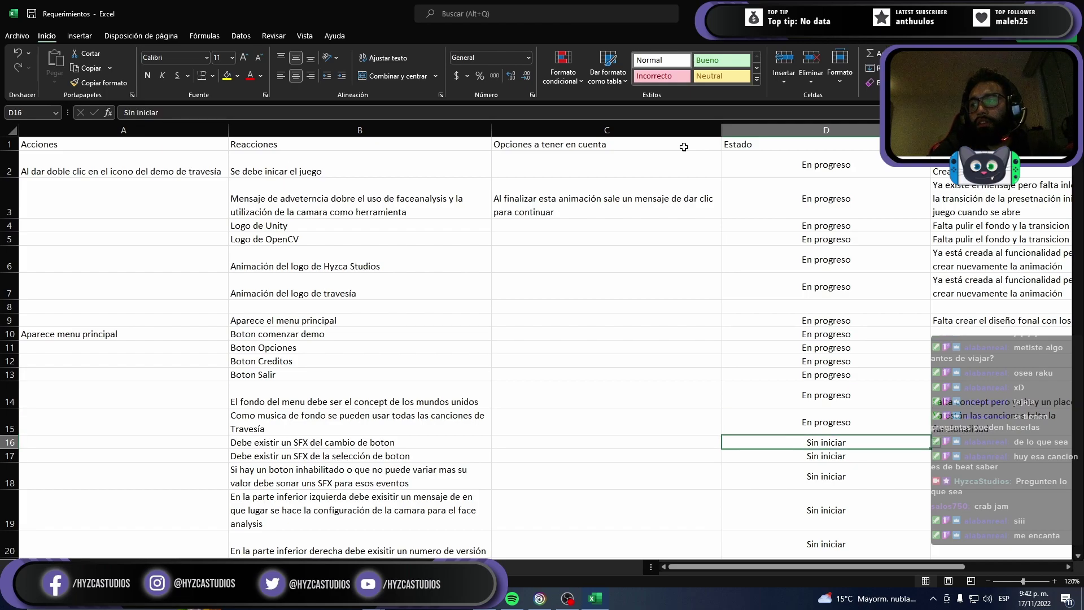
pyautogui.press('Left')
pyautogui.press('Left')
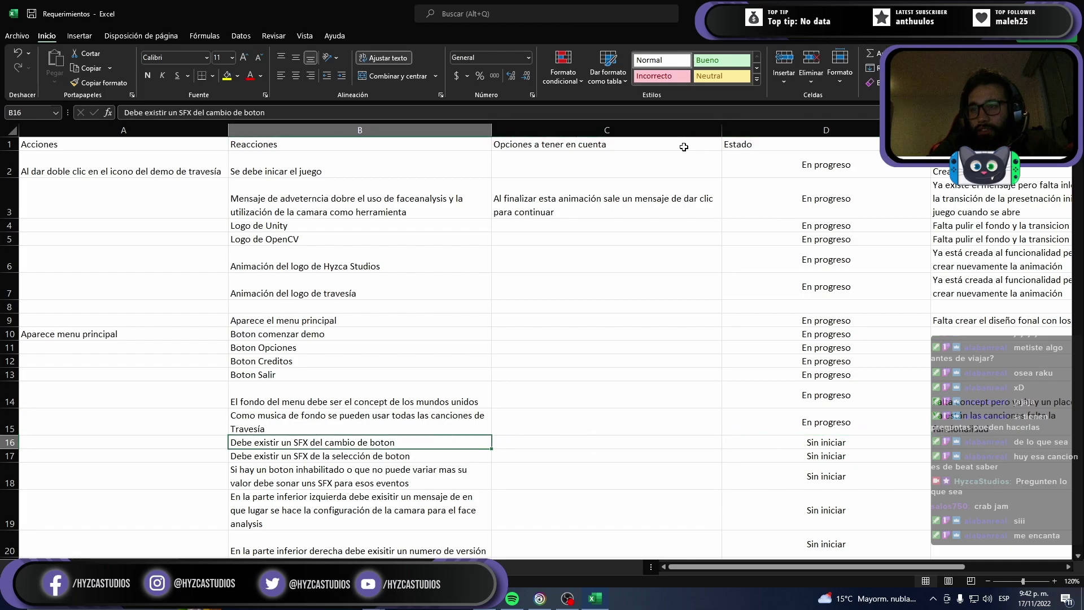
pyautogui.press('Right')
pyautogui.press('Right')
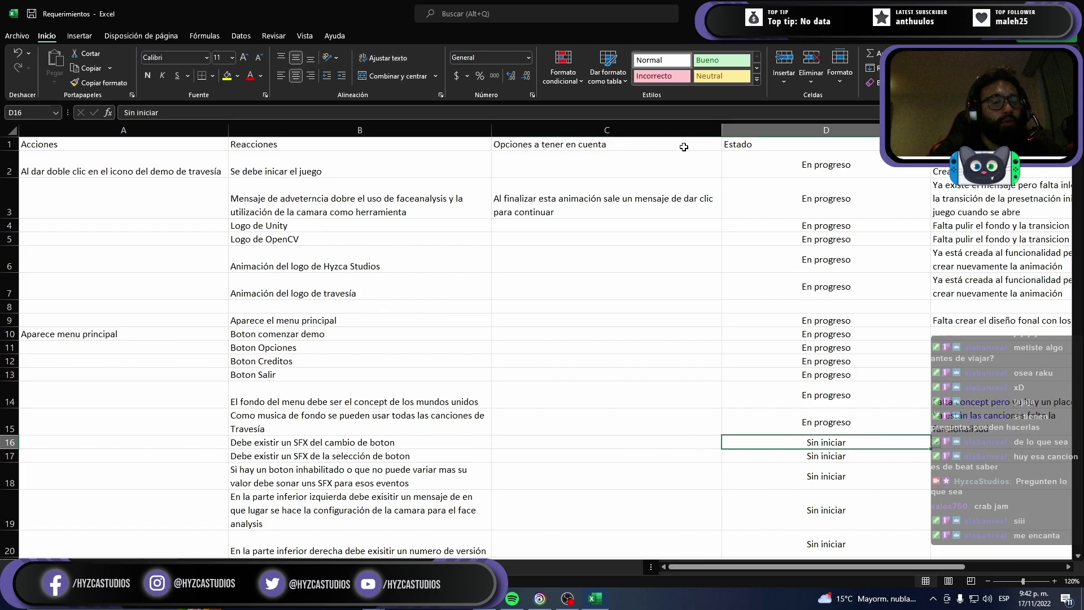
pyautogui.write('t')
pyautogui.press('Return')
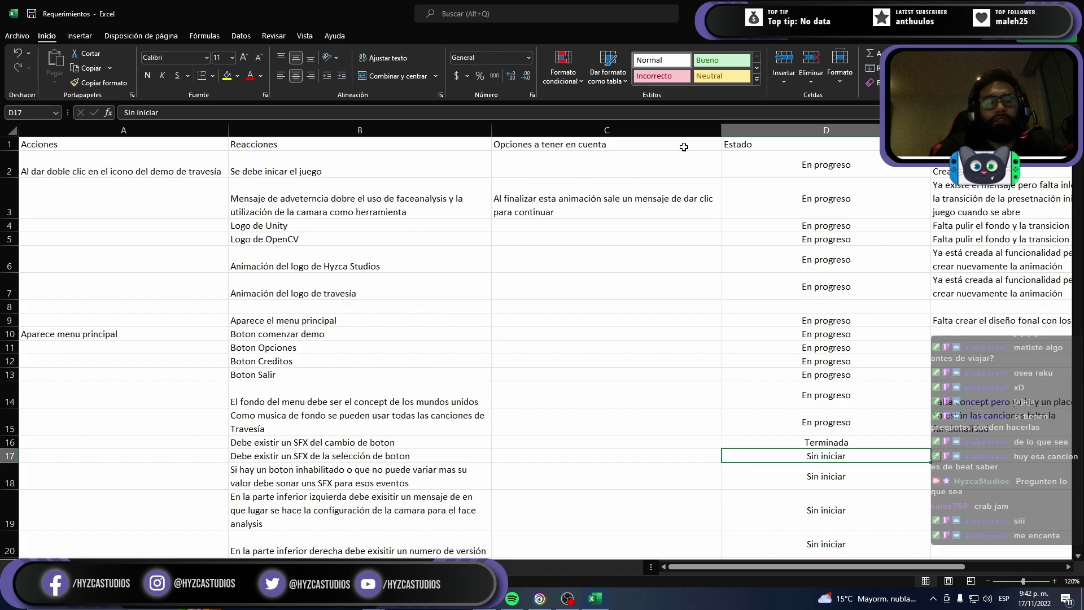
# Step: Mark row 17 En progreso with the note 'Falta pulir el SFX'
pyautogui.write('e')
pyautogui.press('Tab')
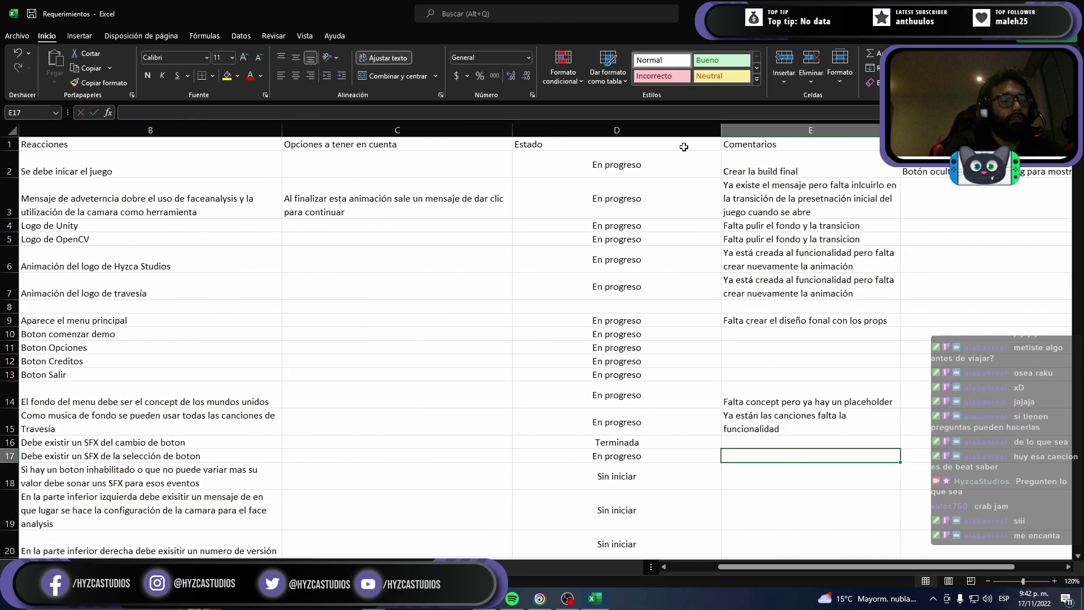
pyautogui.write('Falta pulir el S')
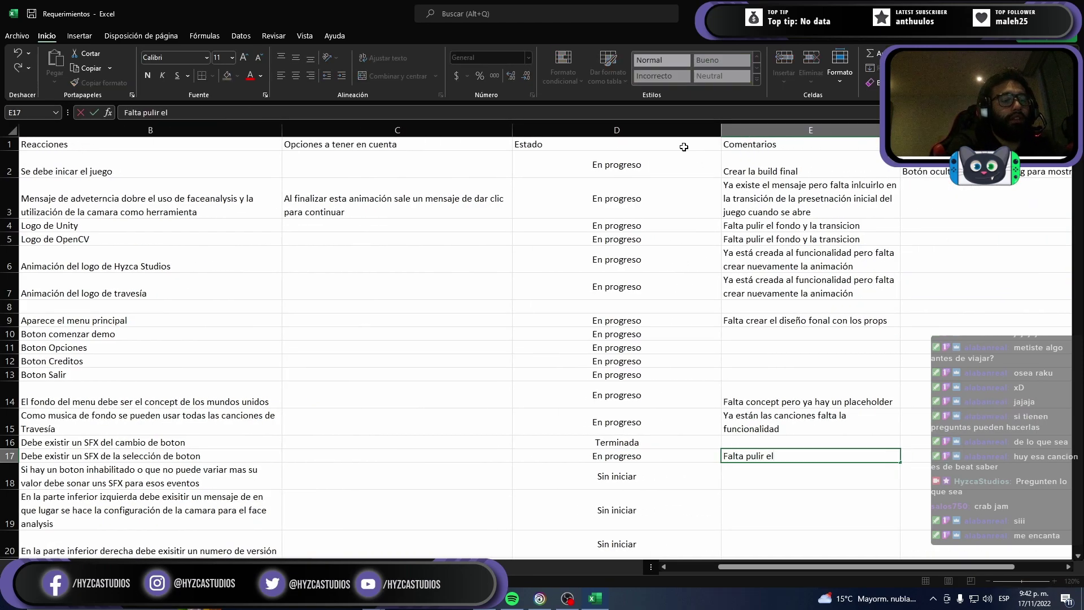
pyautogui.write('FX')
pyautogui.press('Return')
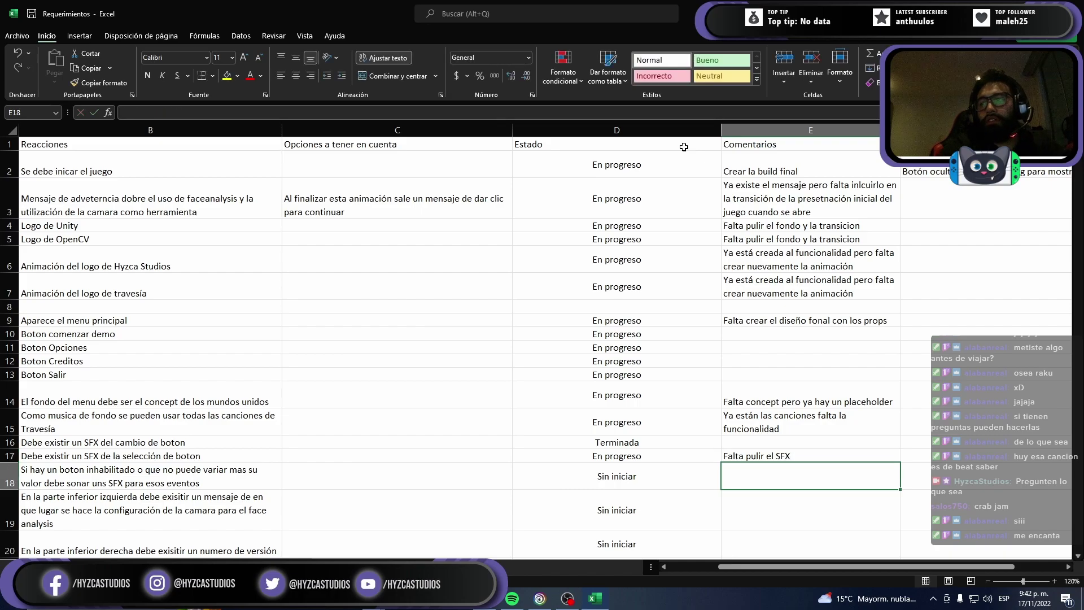
# Step: Change row 18's disabled-button SFX status to Terminada
pyautogui.press('Left')
pyautogui.press('Left')
pyautogui.press('Left')
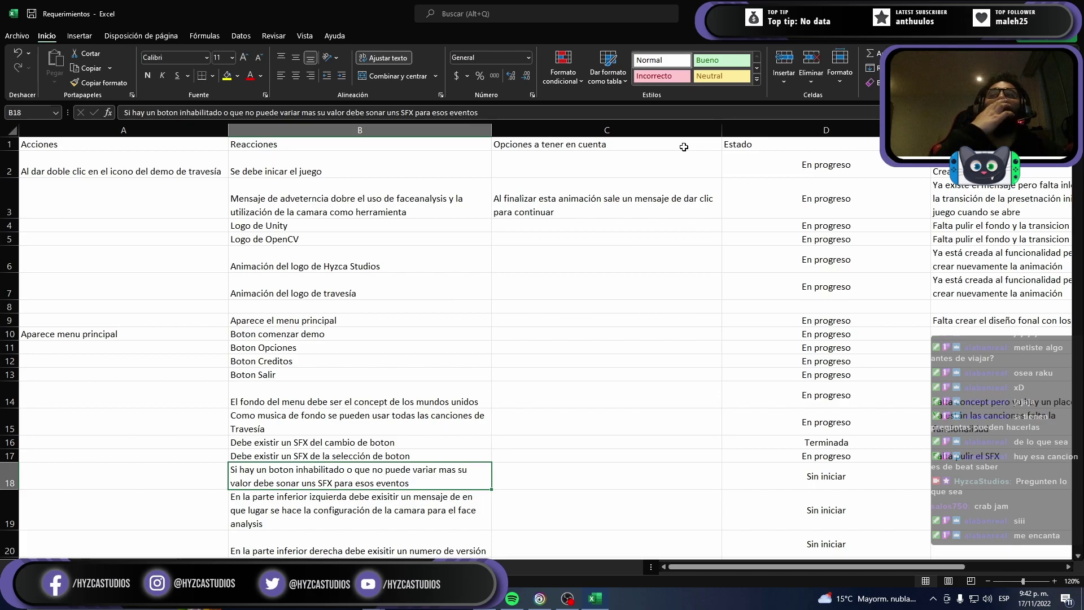
pyautogui.press('Right')
pyautogui.press('Right')
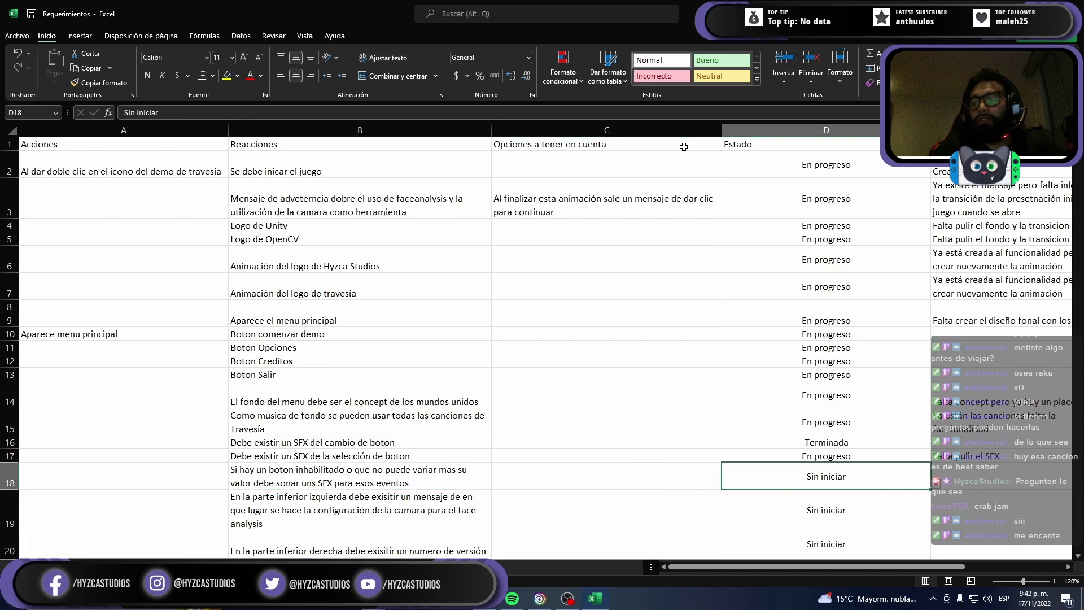
pyautogui.write('terminada')
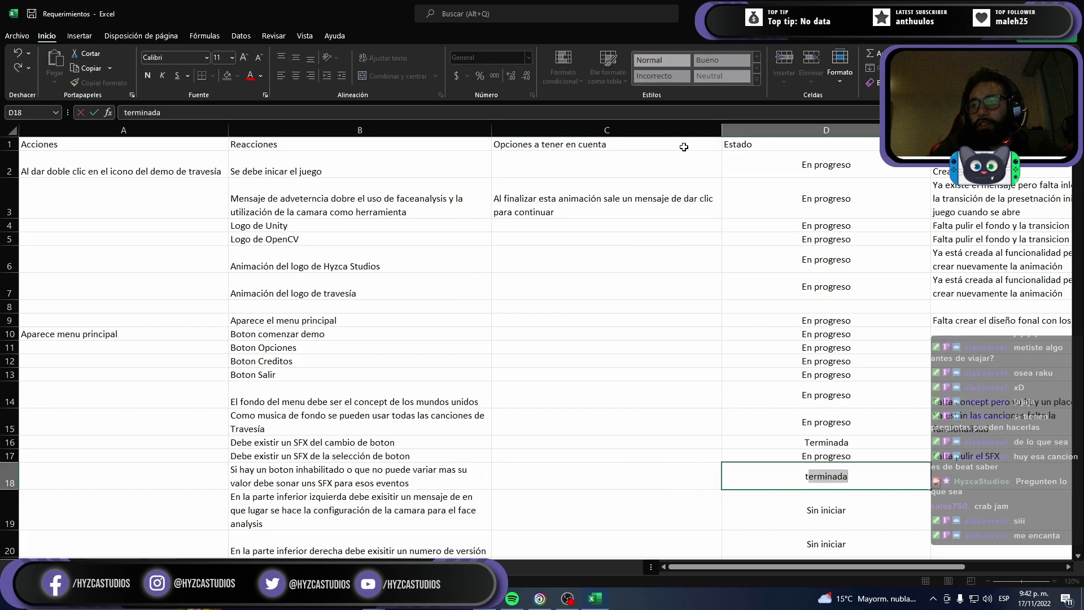
pyautogui.press('Return')
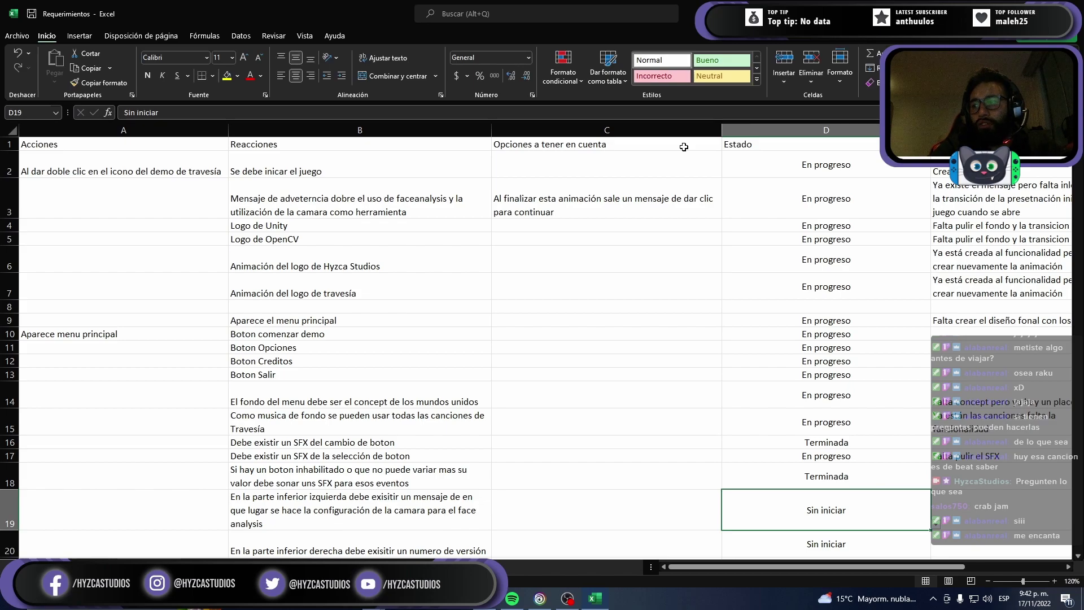
pyautogui.press('Down')
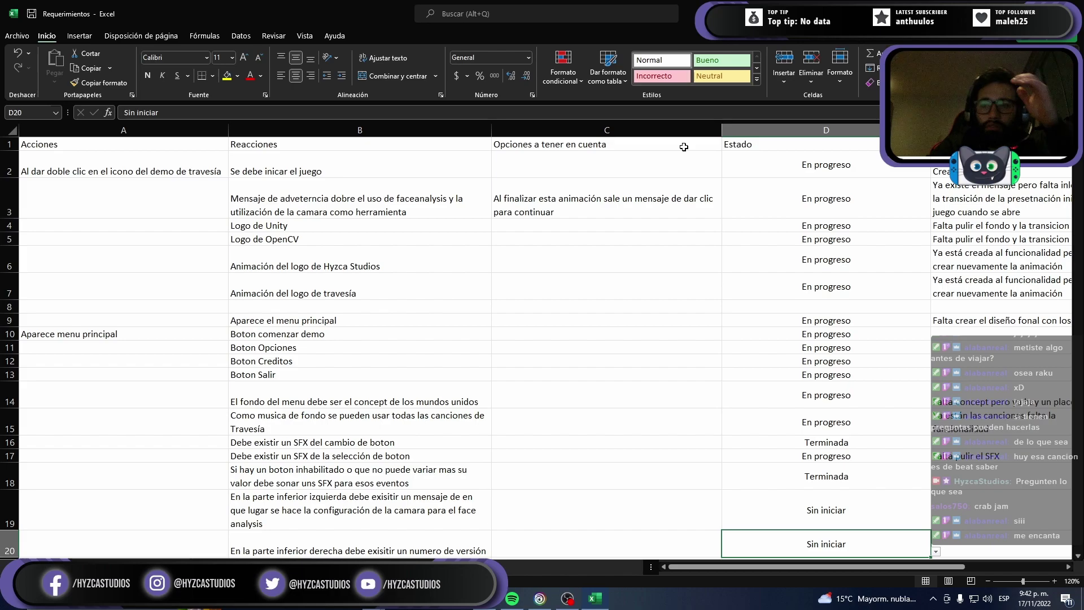
# Step: Read through the requirements and statuses in rows 21 to 27
pyautogui.scroll(-3, 569, 265)
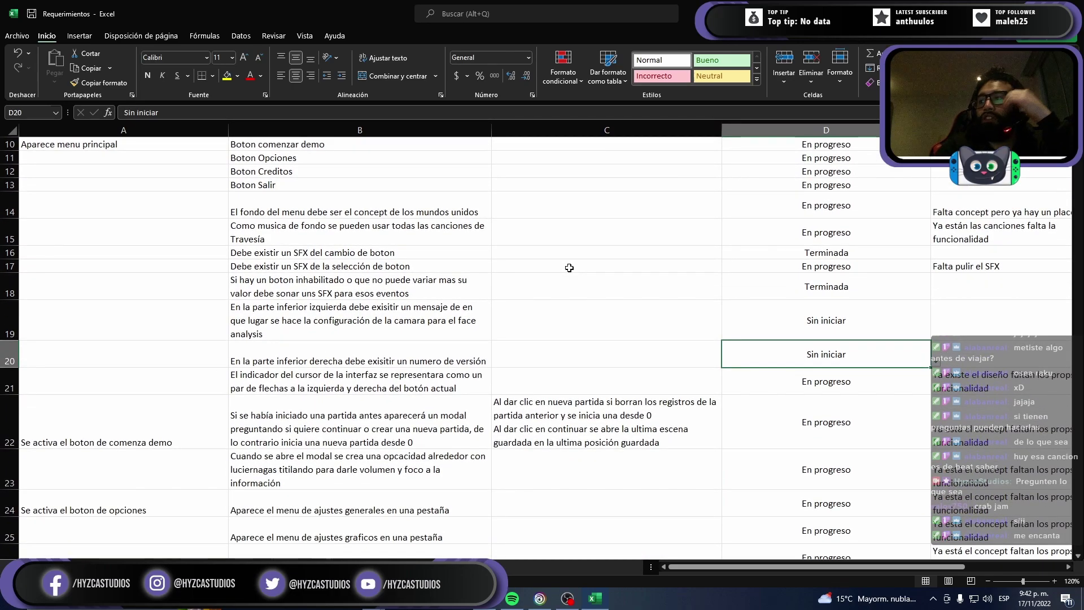
pyautogui.press('Down')
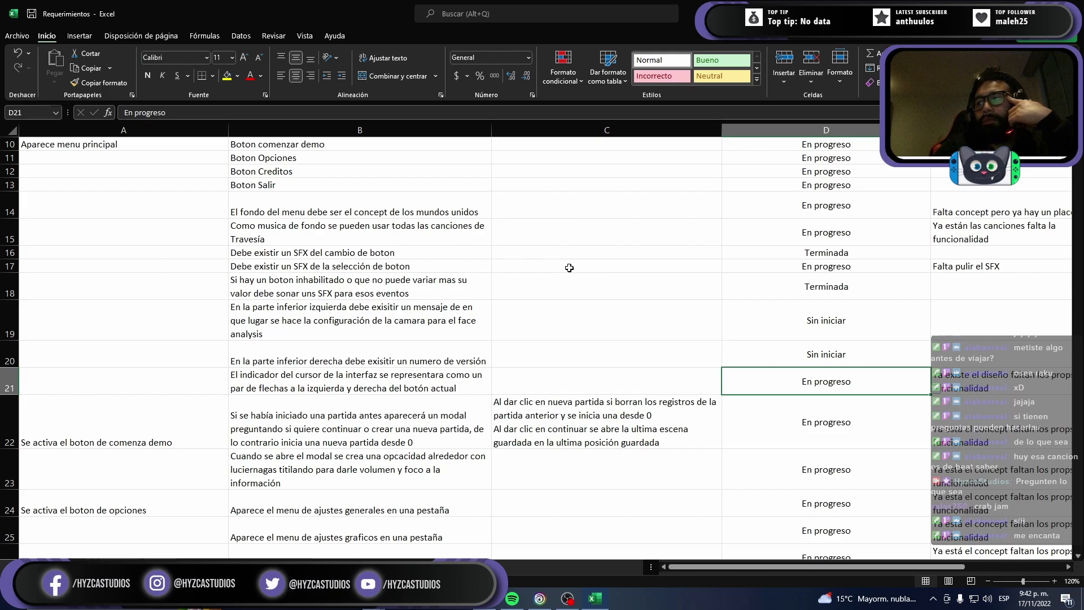
pyautogui.press('Right')
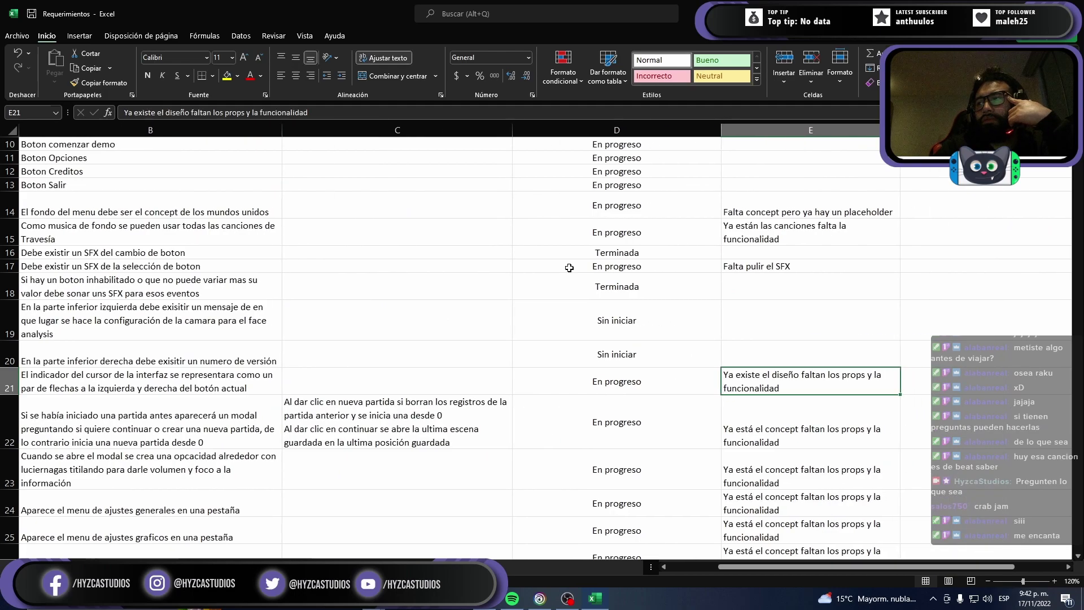
pyautogui.press('Left')
pyautogui.press('Left')
pyautogui.press('Left')
pyautogui.press('Left')
pyautogui.press('Right')
pyautogui.press('Right')
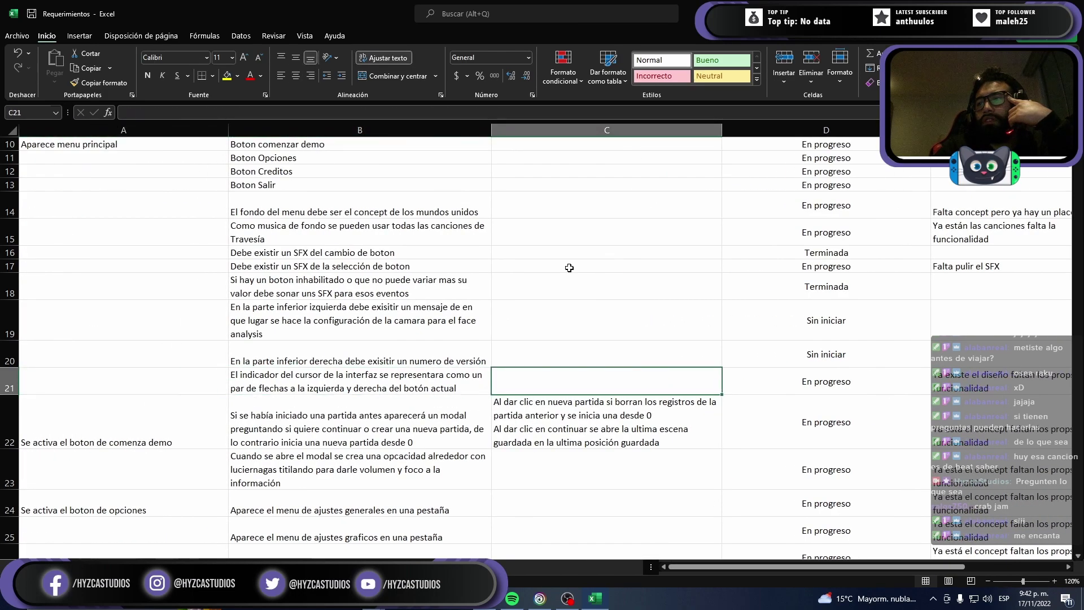
pyautogui.press('Down')
pyautogui.press('Left')
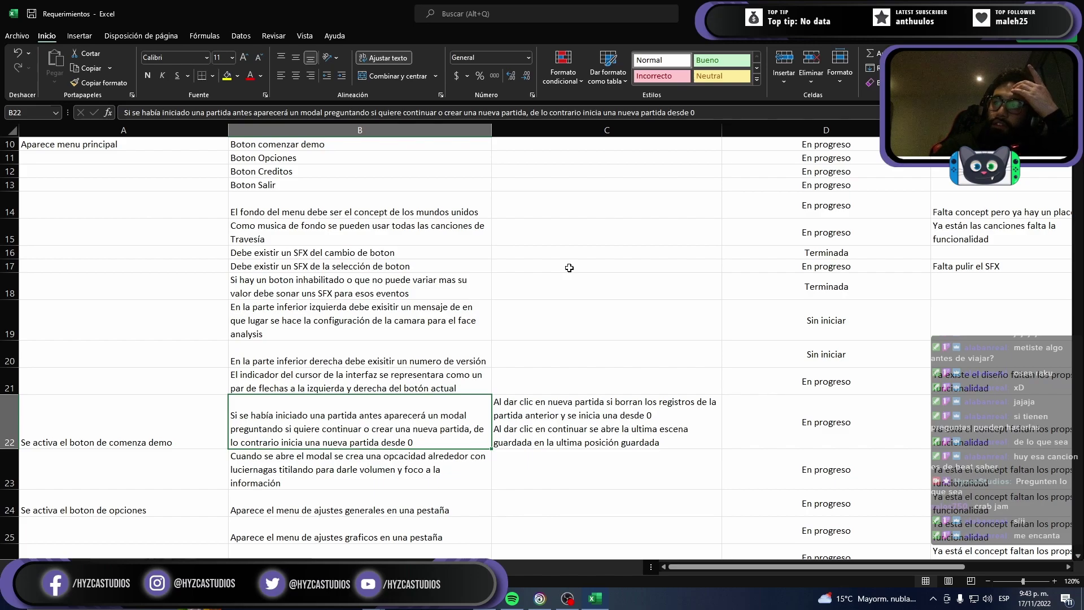
pyautogui.press('Right')
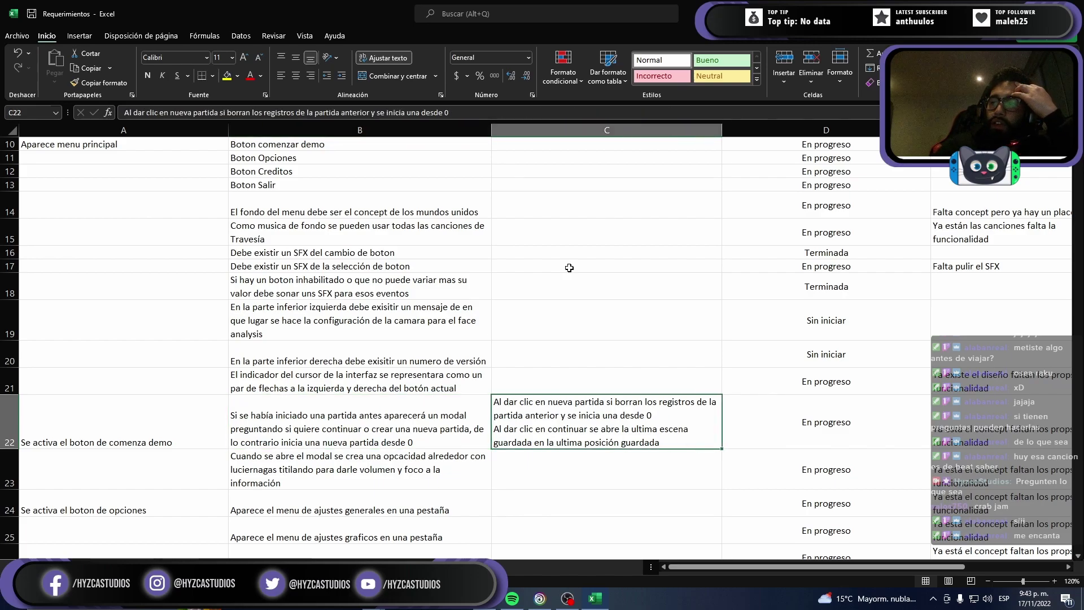
pyautogui.press('Right')
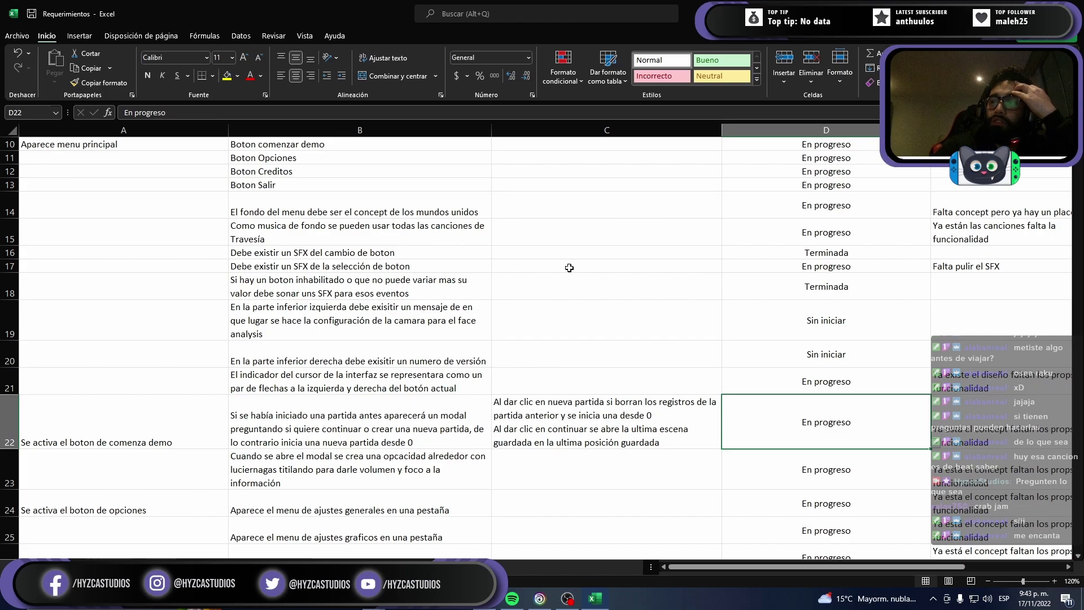
pyautogui.press('Down')
pyautogui.press('Left')
pyautogui.press('Left')
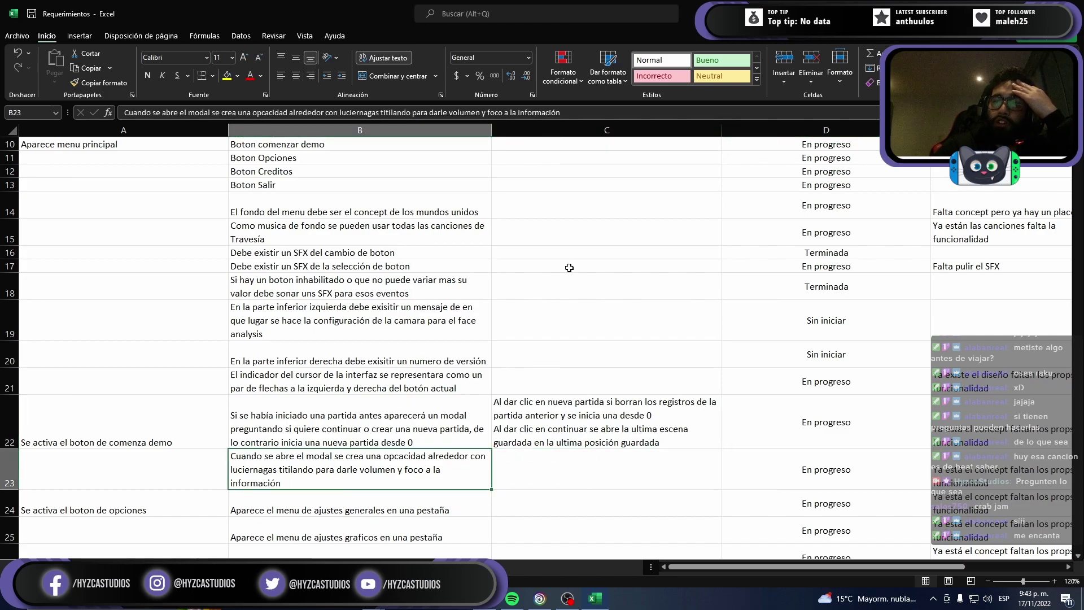
pyautogui.press('Down')
pyautogui.scroll(-2, 569, 268)
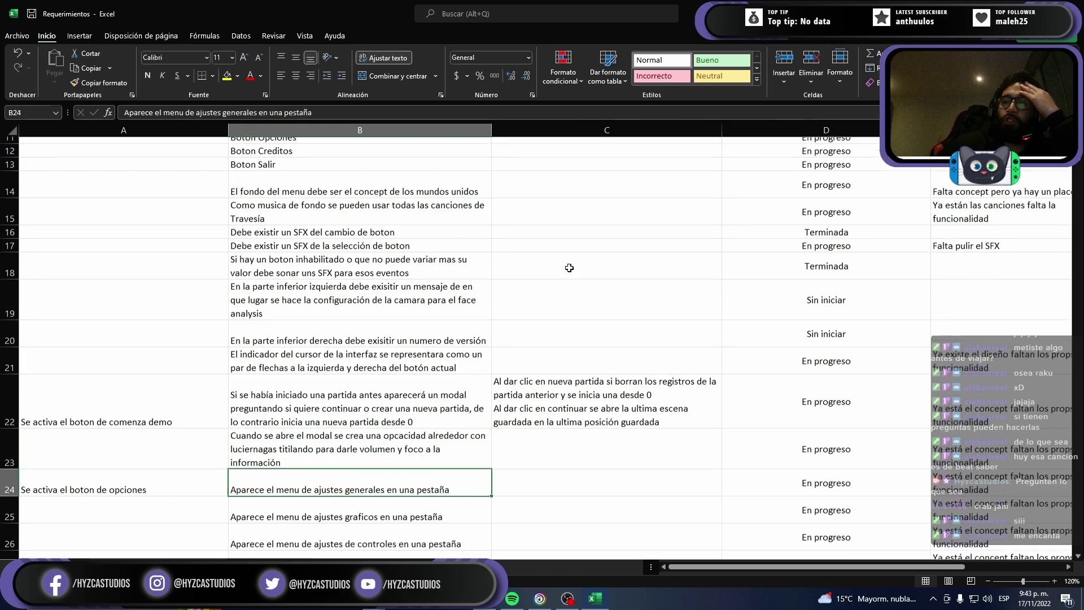
pyautogui.scroll(-1, 569, 268)
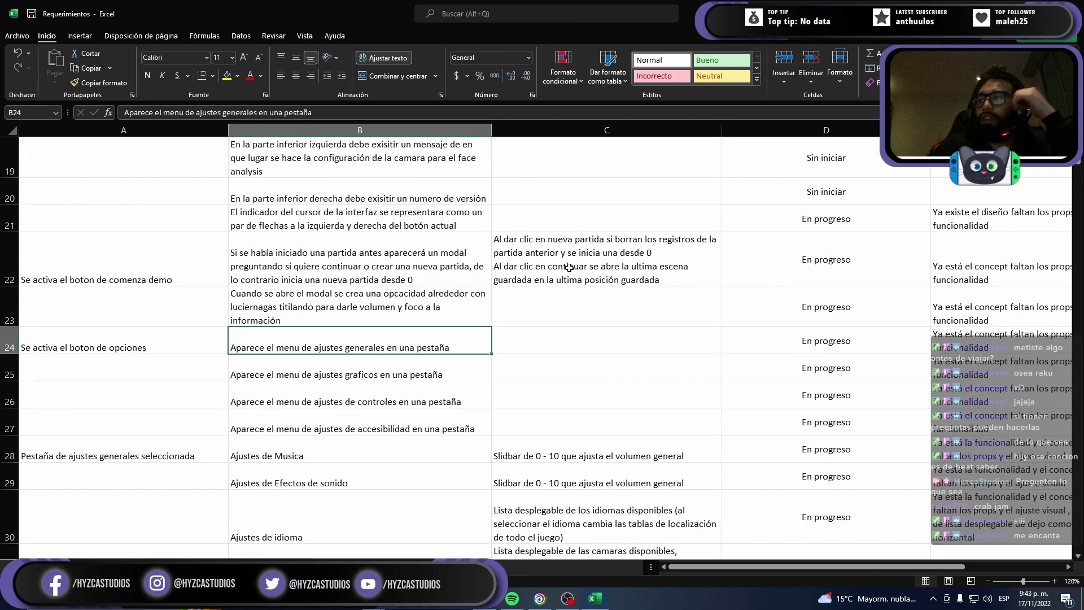
pyautogui.press('Down')
pyautogui.press('Down')
pyautogui.press('Down')
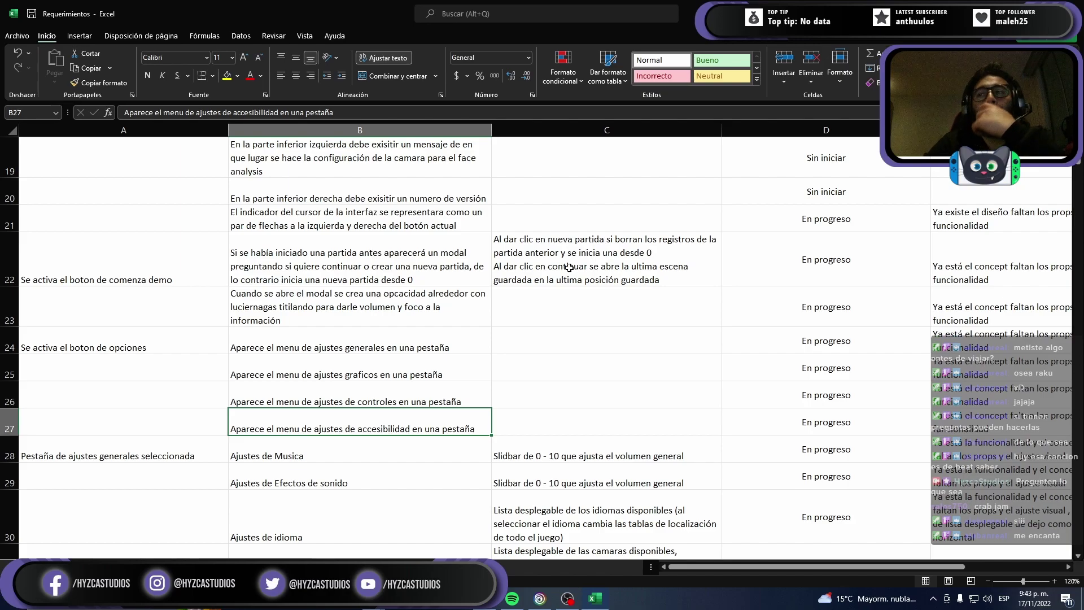
# Step: Review the settings requirements (Ajustes de Musica, idioma, resolución, V-Sync) down to row 40
pyautogui.press('Down')
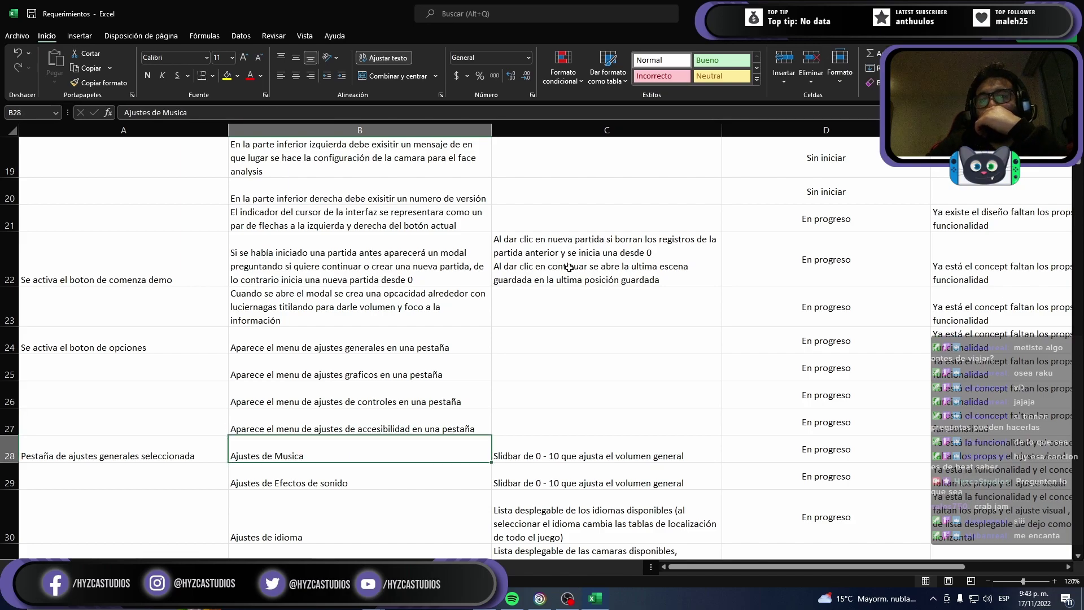
pyautogui.press('Right')
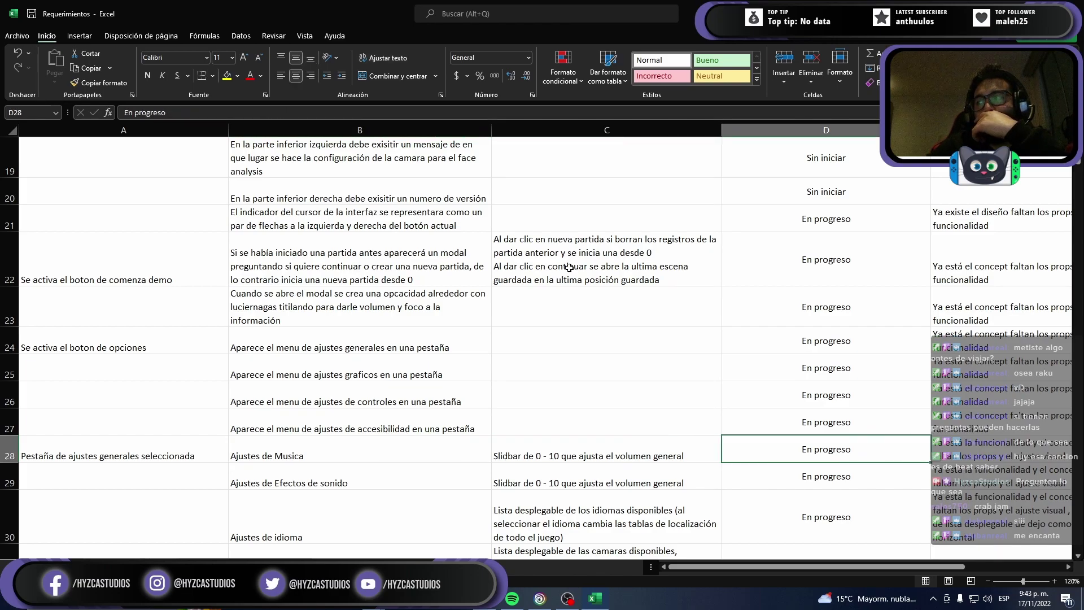
pyautogui.press('Home')
pyautogui.press('Down')
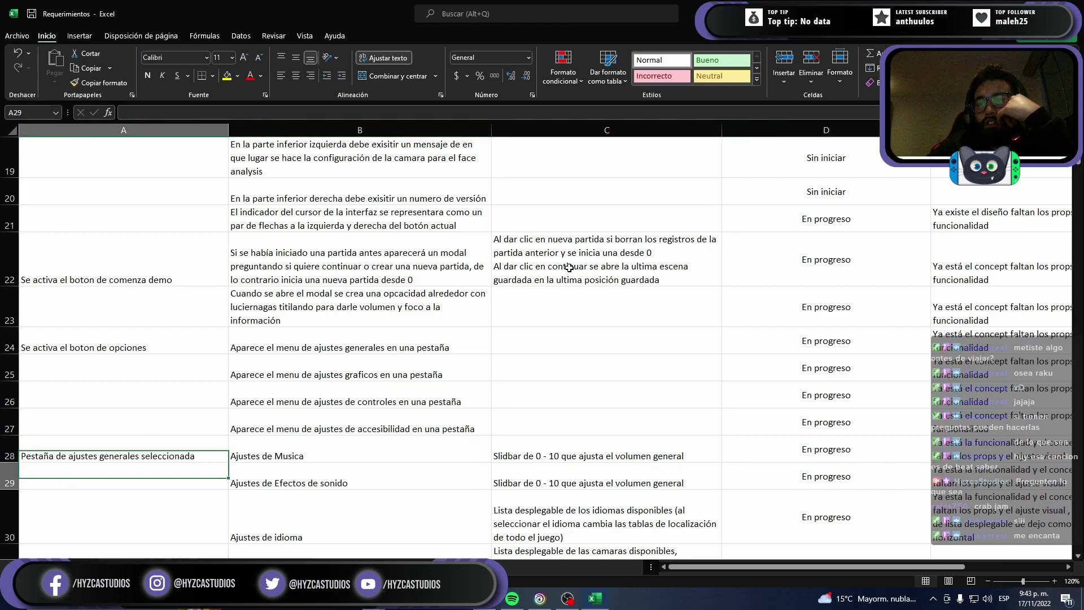
pyautogui.press('Down')
pyautogui.press('Down')
pyautogui.press('Down')
pyautogui.press('Down')
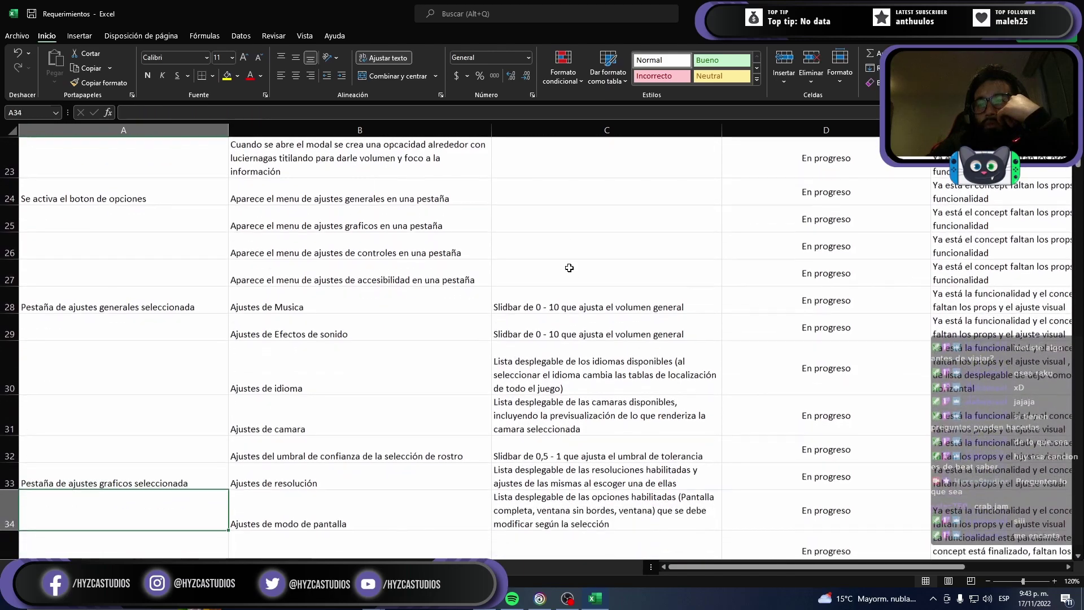
pyautogui.press('Up')
pyautogui.press('Up')
pyautogui.press('Up')
pyautogui.press('Right')
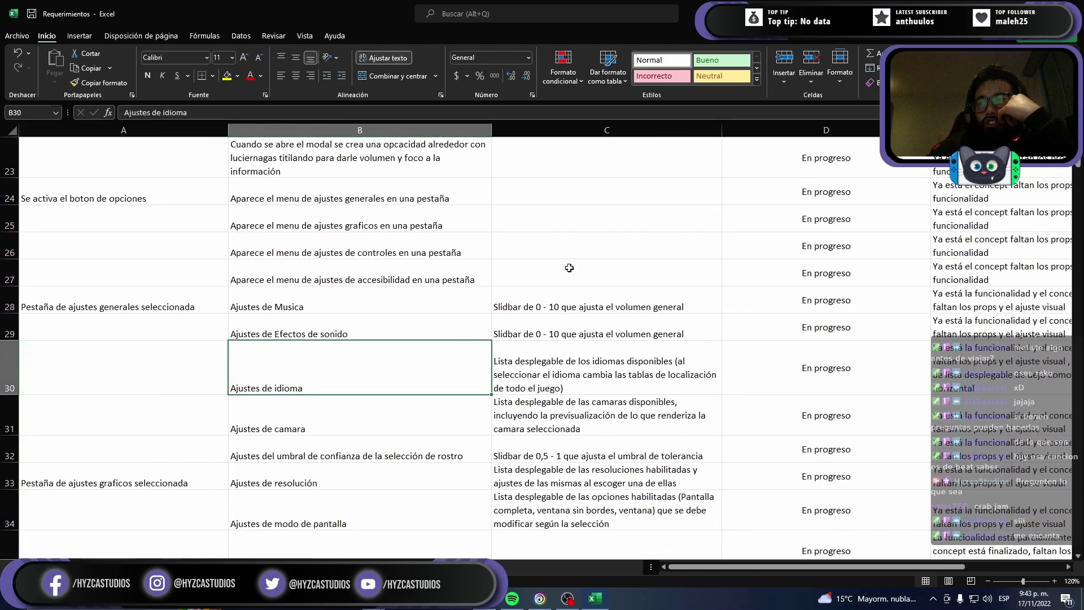
pyautogui.press('Right')
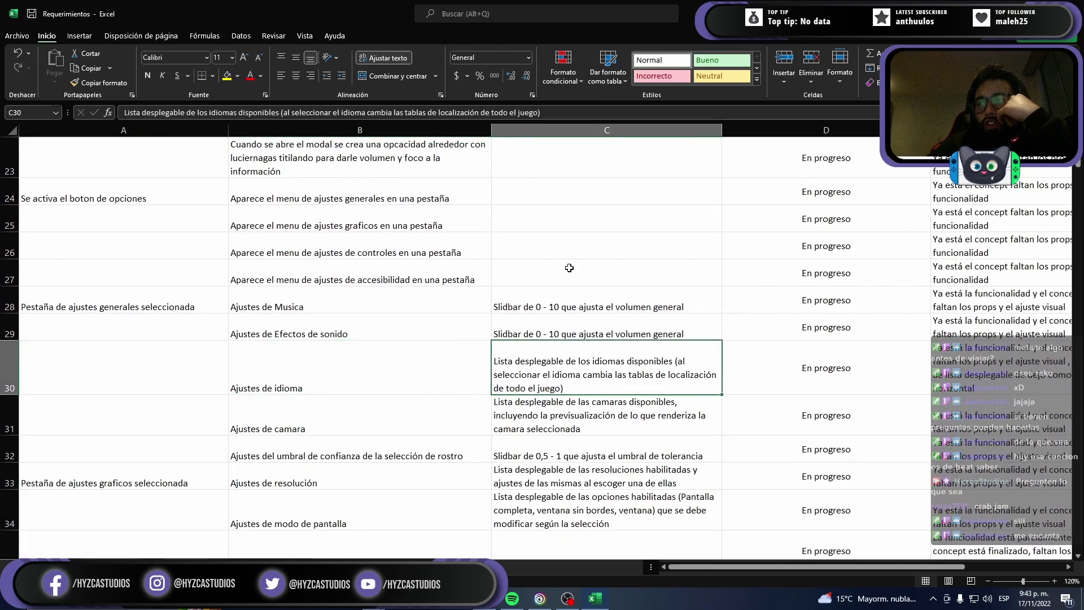
pyautogui.press('Left')
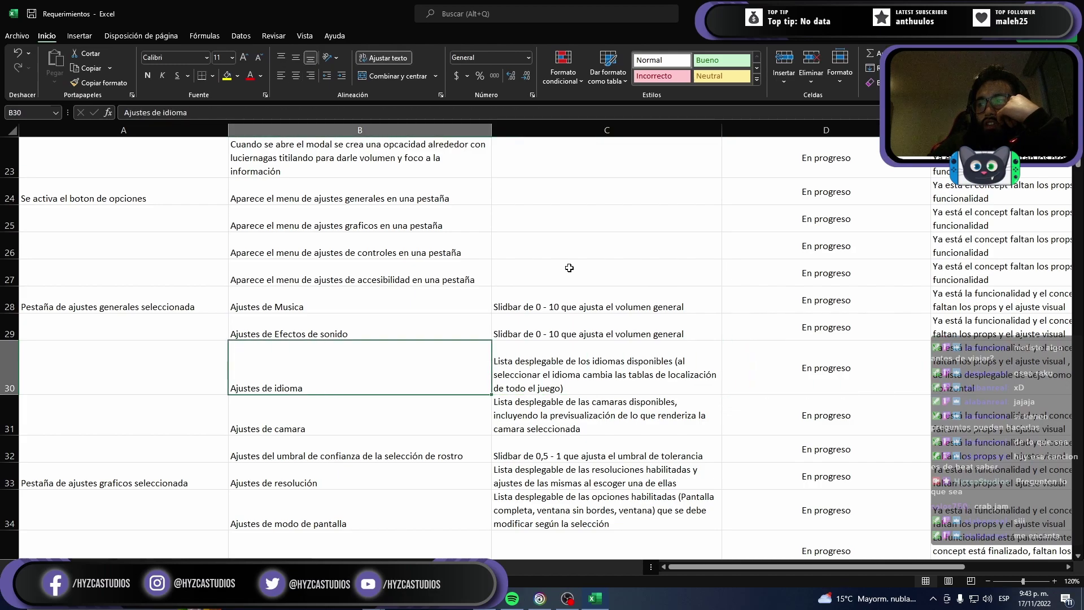
pyautogui.press('Left')
pyautogui.press('Right')
pyautogui.press('Right')
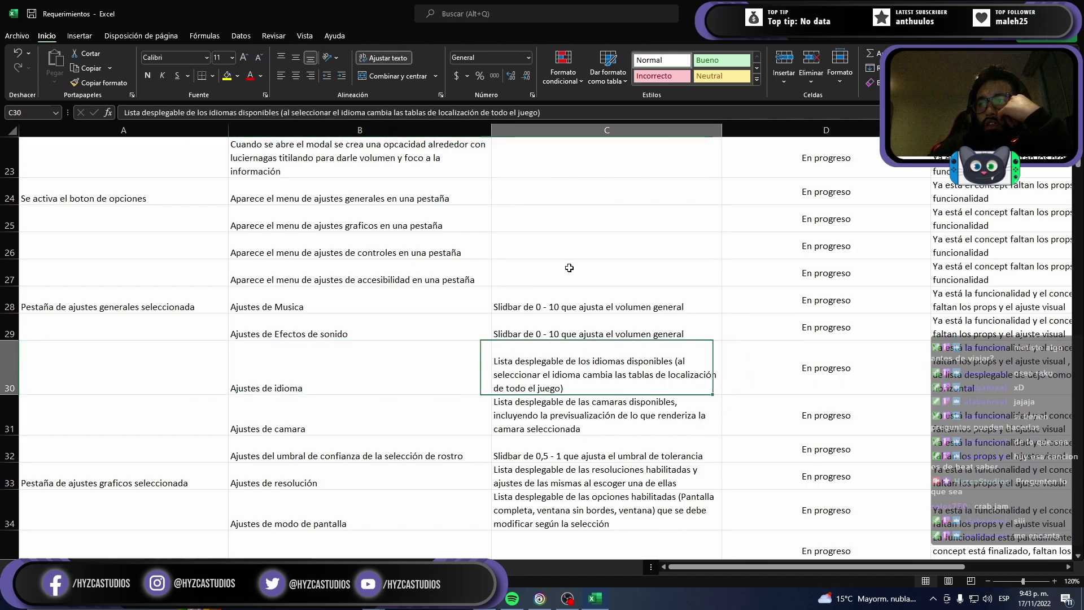
pyautogui.press('Left')
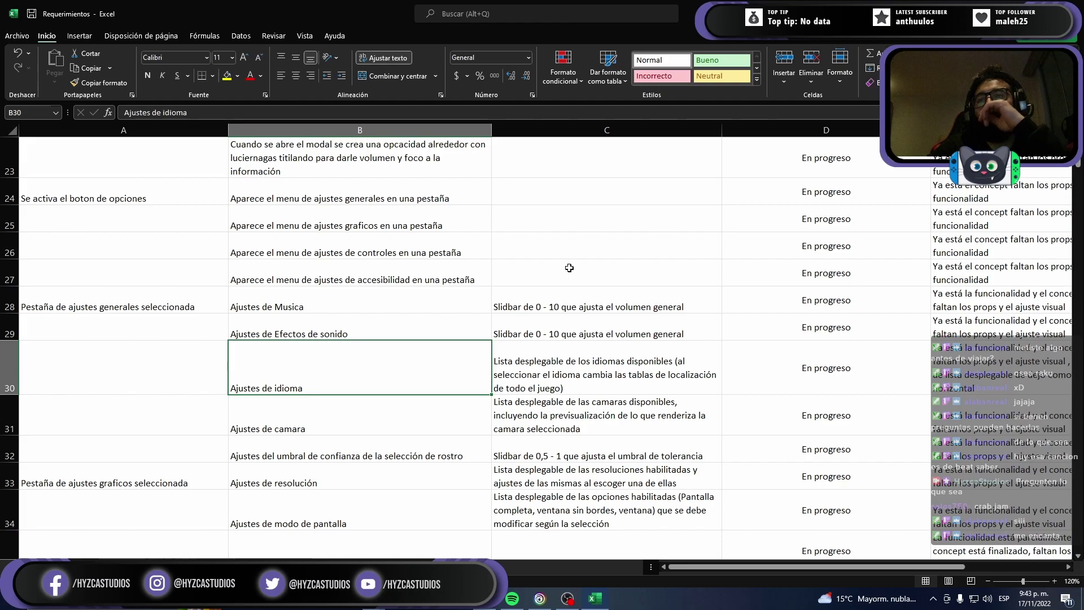
pyautogui.press('Down')
pyautogui.press('Down')
pyautogui.press('Down')
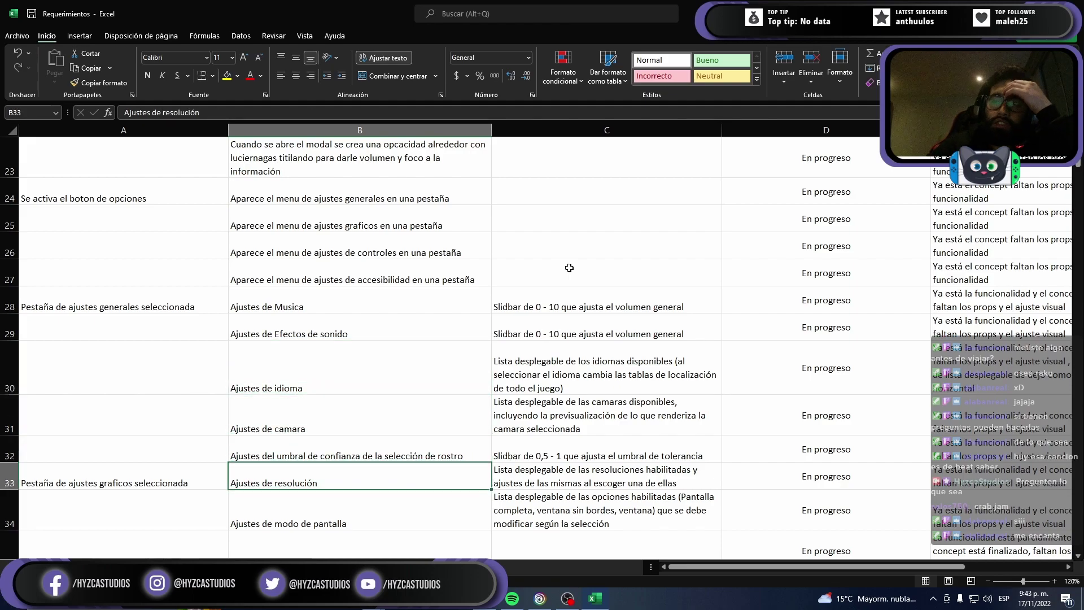
pyautogui.press('Down')
pyautogui.press('Down')
pyautogui.press('Down')
pyautogui.press('Down')
pyautogui.press('Down')
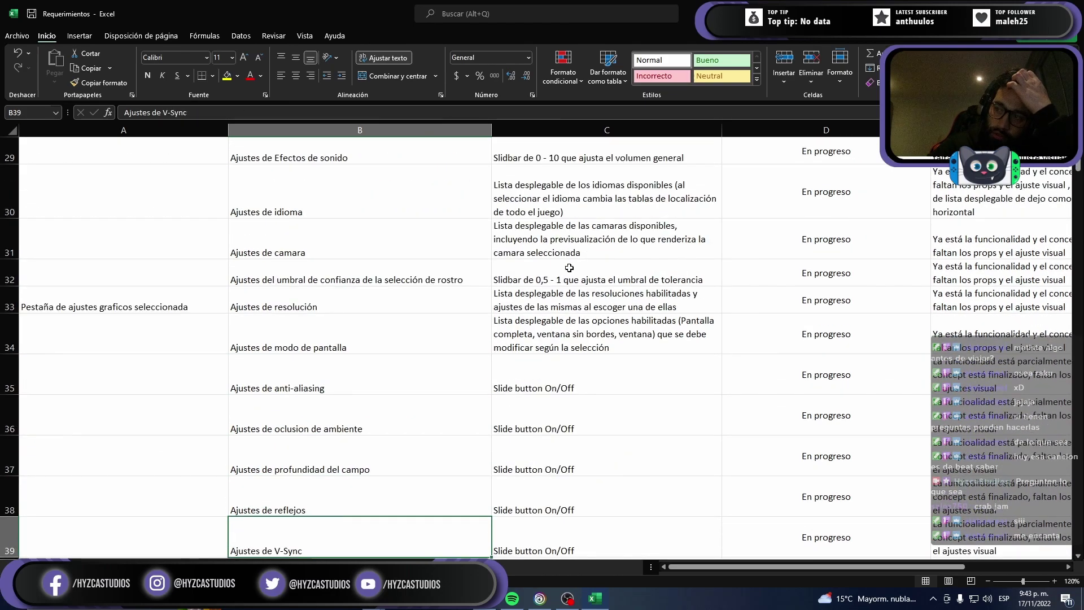
pyautogui.press('Down')
pyautogui.press('Down')
pyautogui.press('Down')
pyautogui.press('Down')
pyautogui.press('Down')
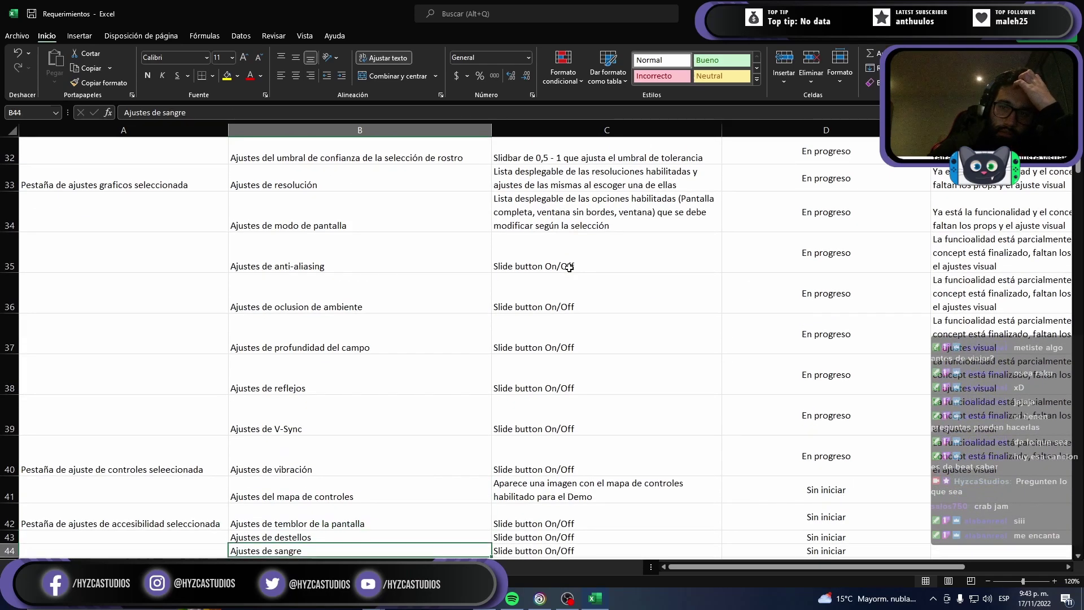
pyautogui.press('Down')
pyautogui.press('Down')
pyautogui.press('Down')
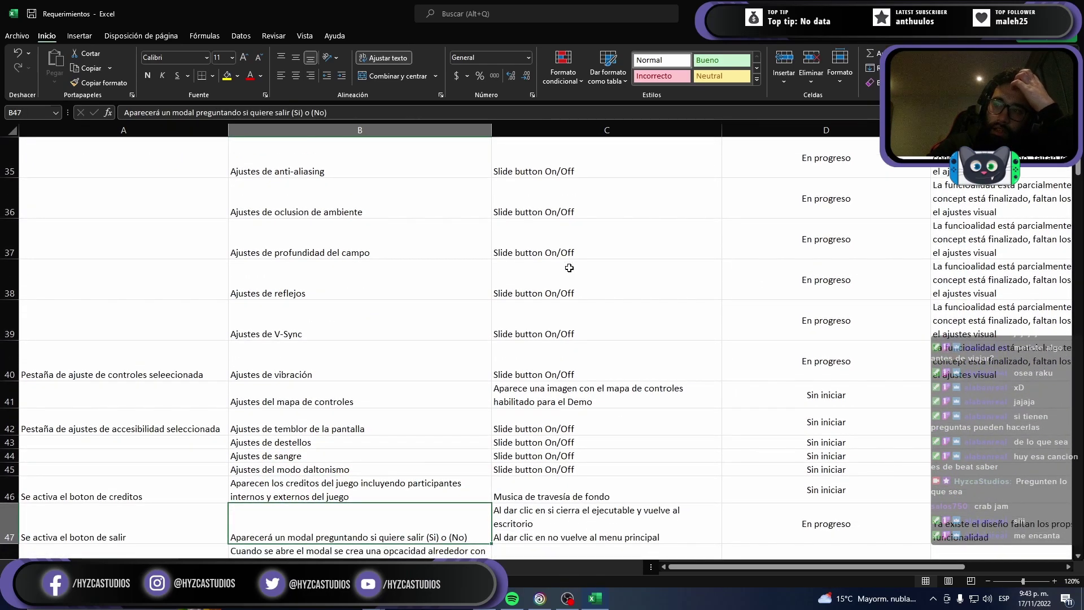
pyautogui.press('Up')
pyautogui.press('Up')
pyautogui.press('Up')
pyautogui.press('Up')
pyautogui.press('Up')
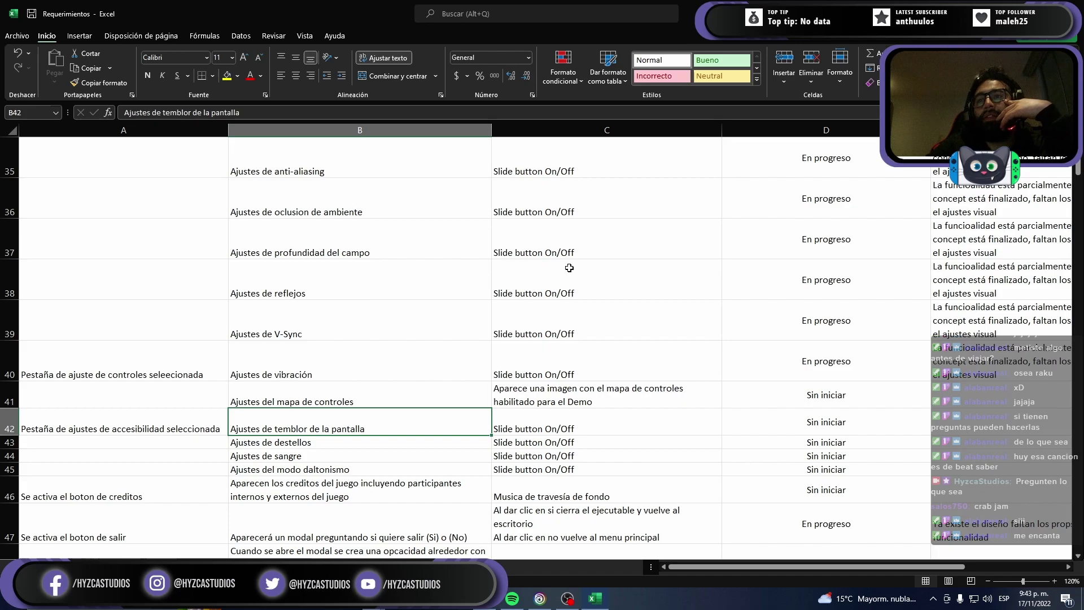
pyautogui.press('Up')
pyautogui.press('Up')
pyautogui.press('Right')
pyautogui.press('Right')
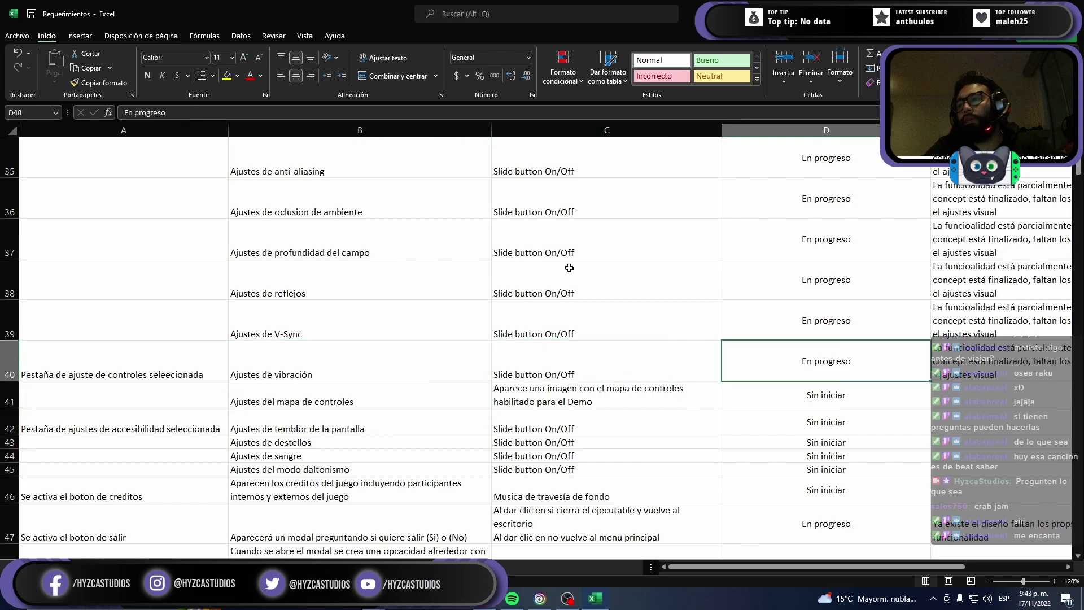
# Step: Set the Estado of D41 through D46 to En progreso using autocomplete
pyautogui.press('Down')
pyautogui.write('e')
pyautogui.press('Return')
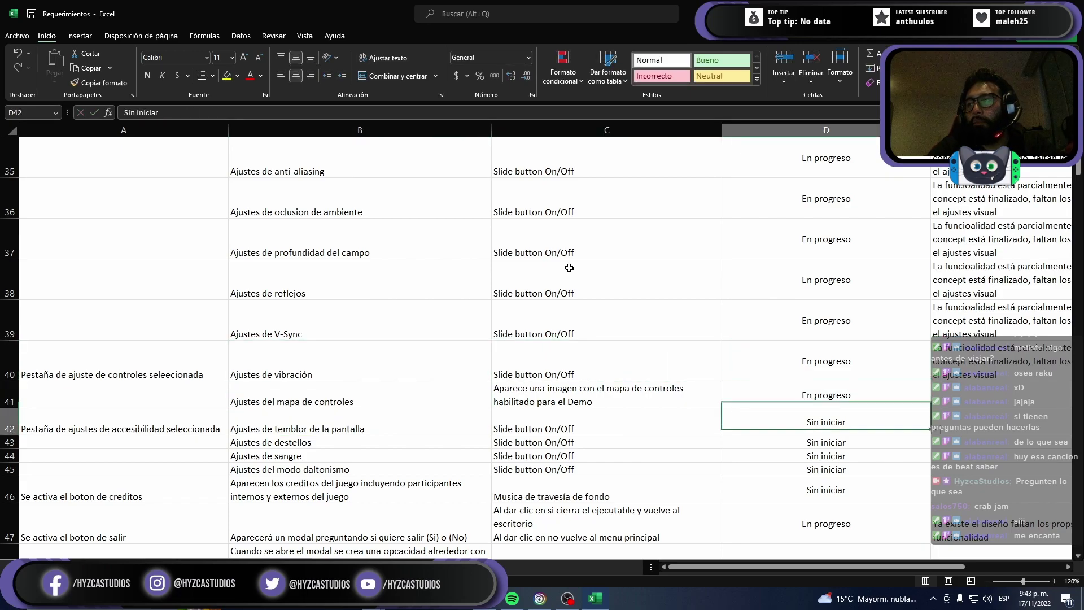
pyautogui.press('Left')
pyautogui.press('Left')
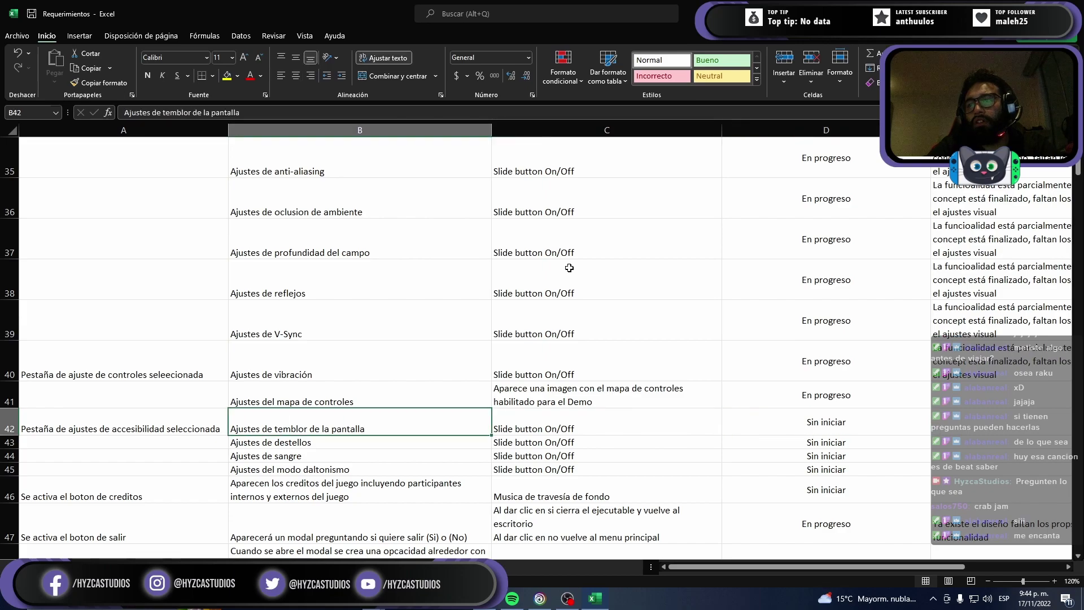
pyautogui.press('Right')
pyautogui.press('Right')
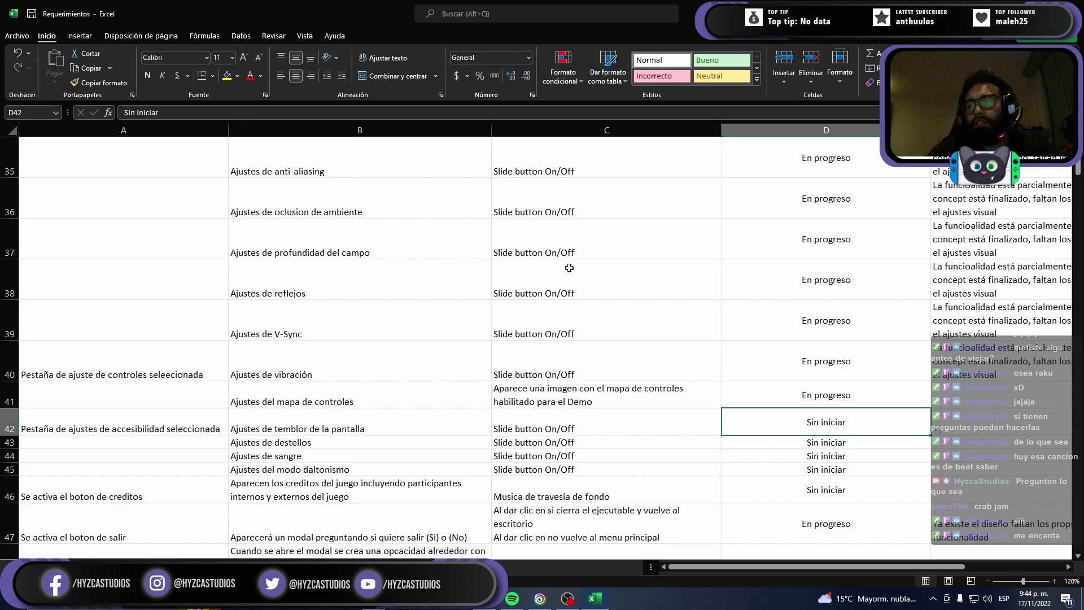
pyautogui.write('e e e e')
pyautogui.press('Left')
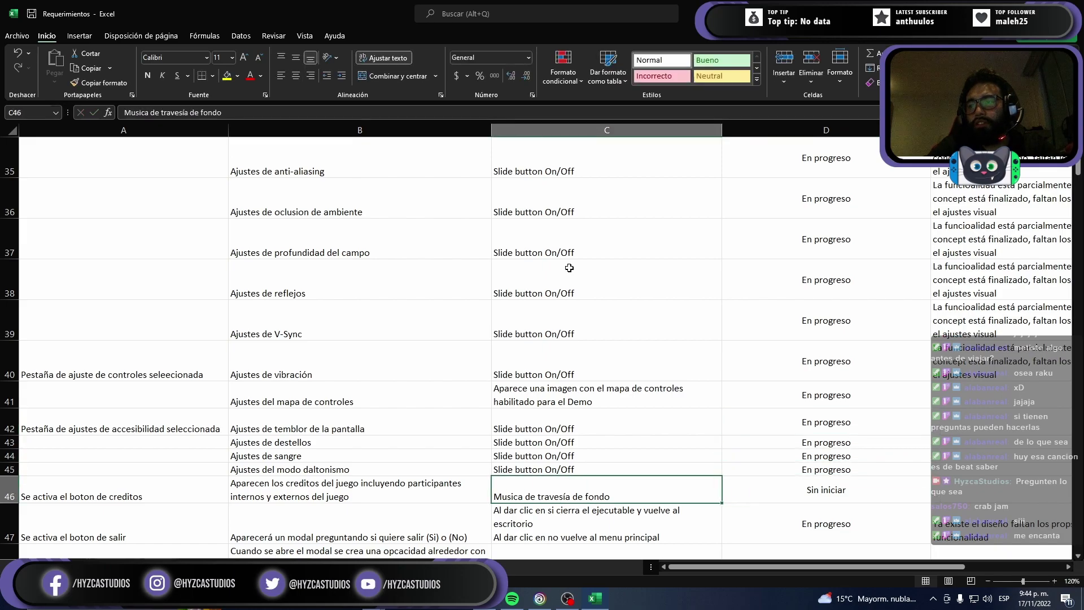
pyautogui.press('Left')
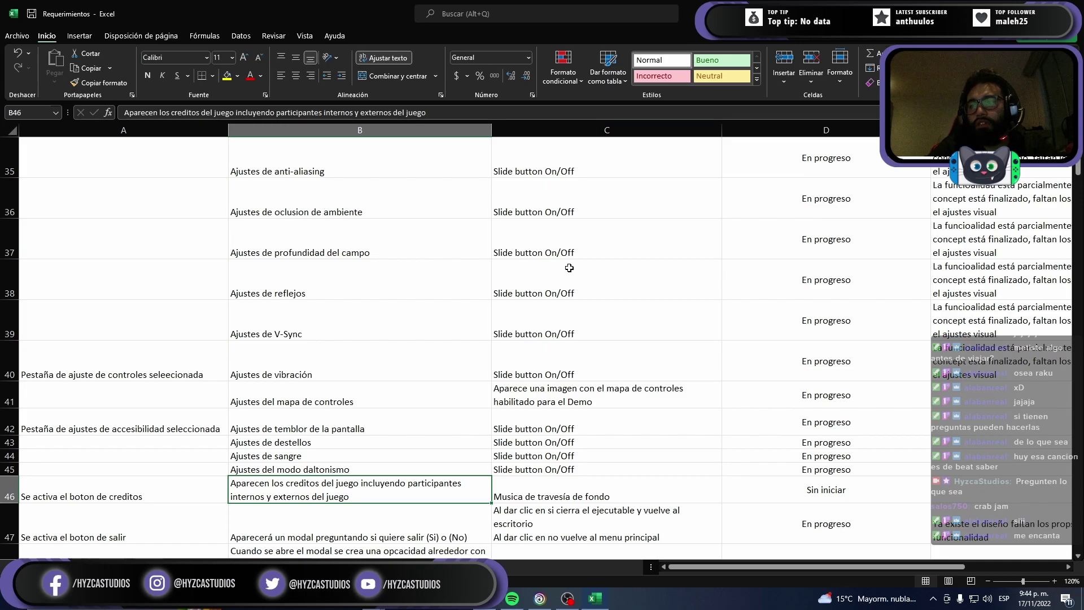
pyautogui.scroll(-2, 598, 341)
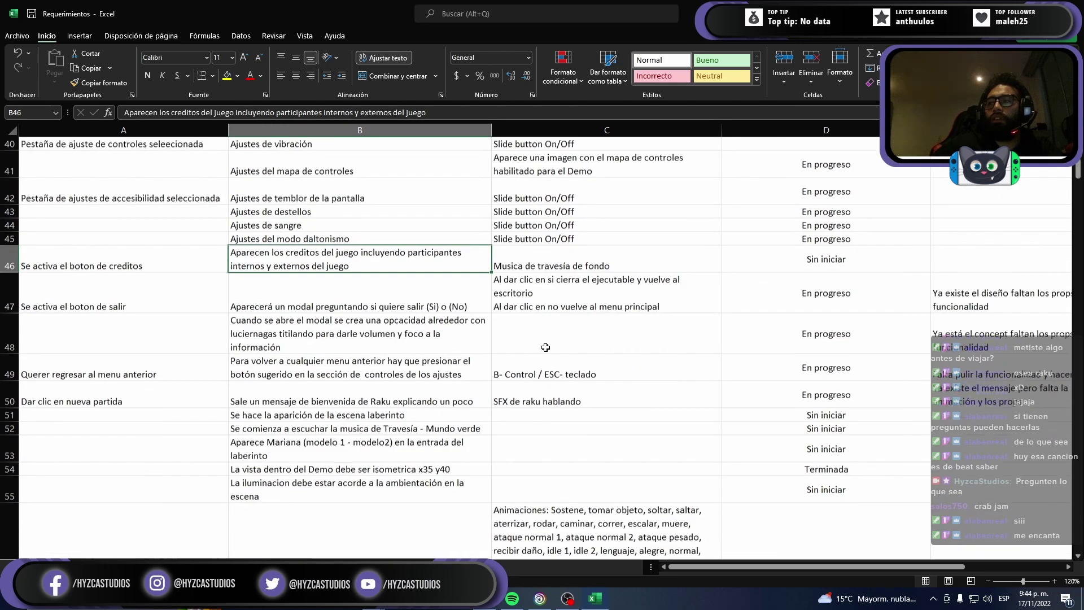
pyautogui.press('Right')
pyautogui.press('Right')
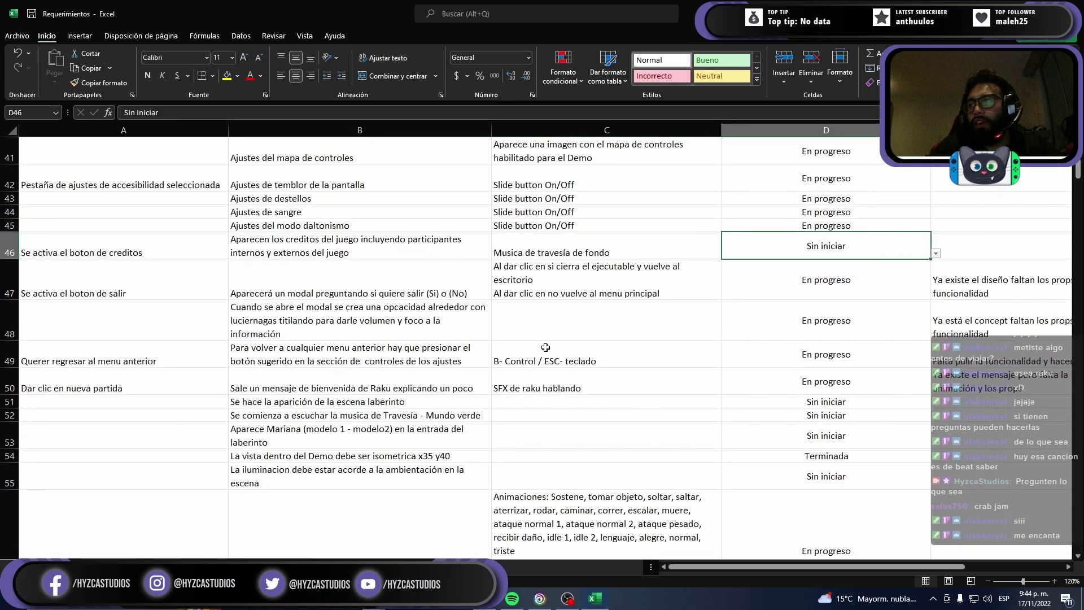
pyautogui.write('en progreso')
pyautogui.press('Return')
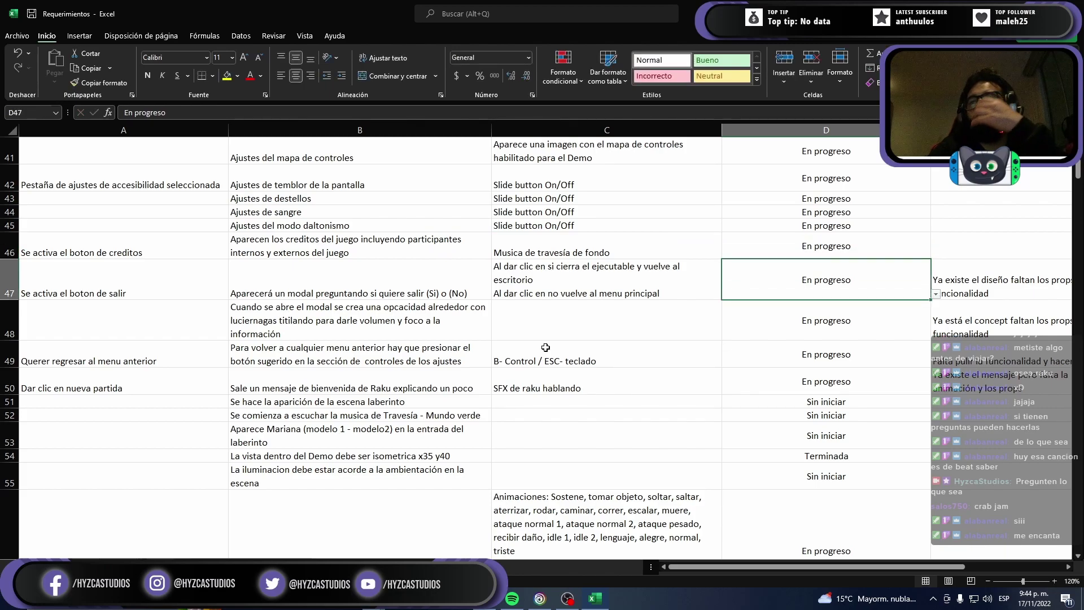
# Step: Review the remaining requirements in rows 47 through 50, starting with the exit button
pyautogui.press('Left')
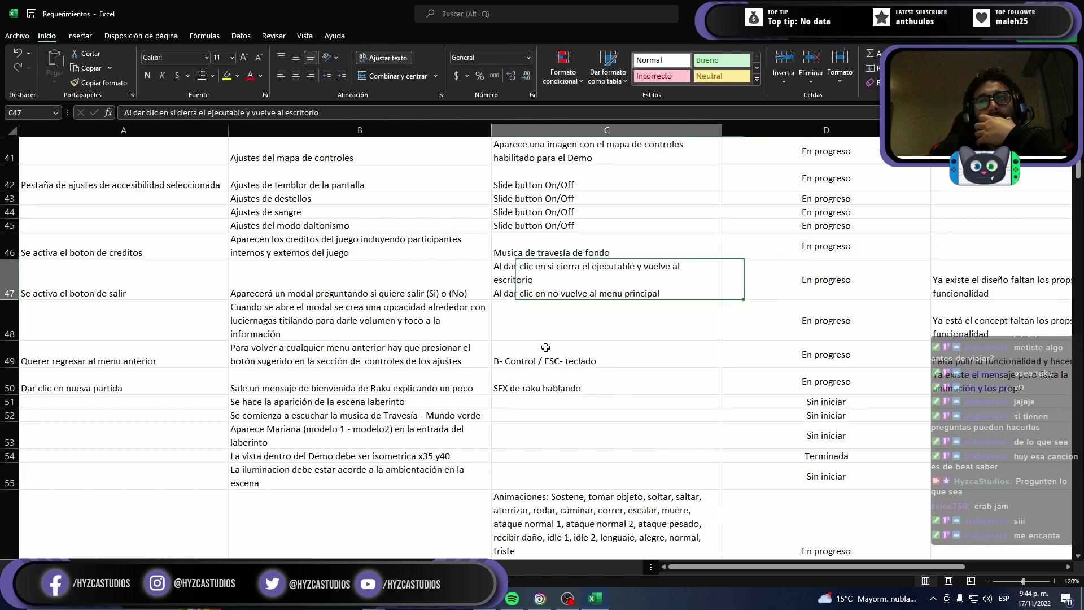
pyautogui.press('Left')
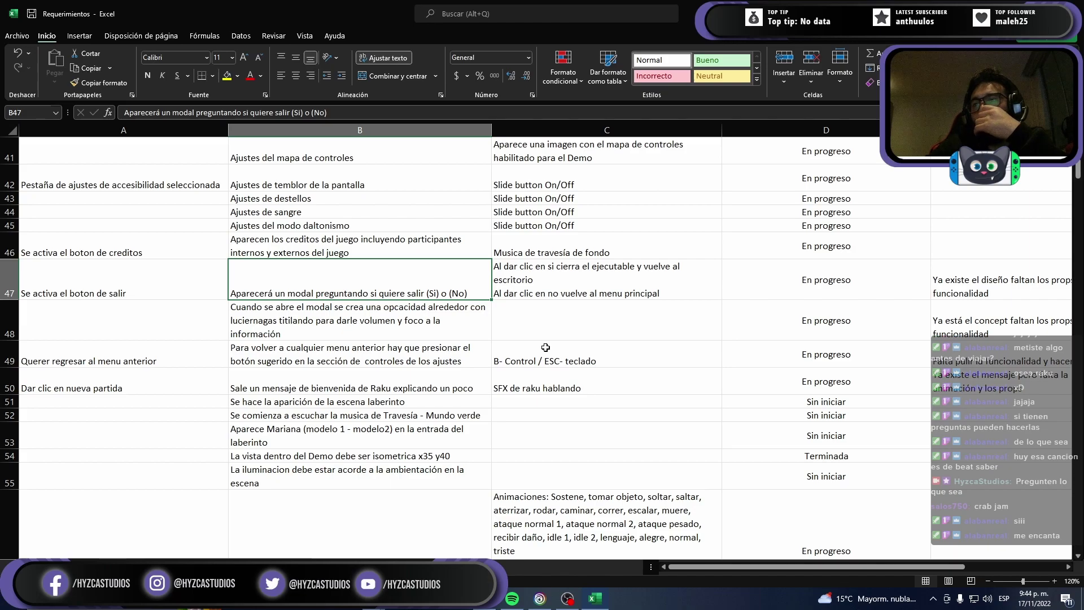
pyautogui.press('Down')
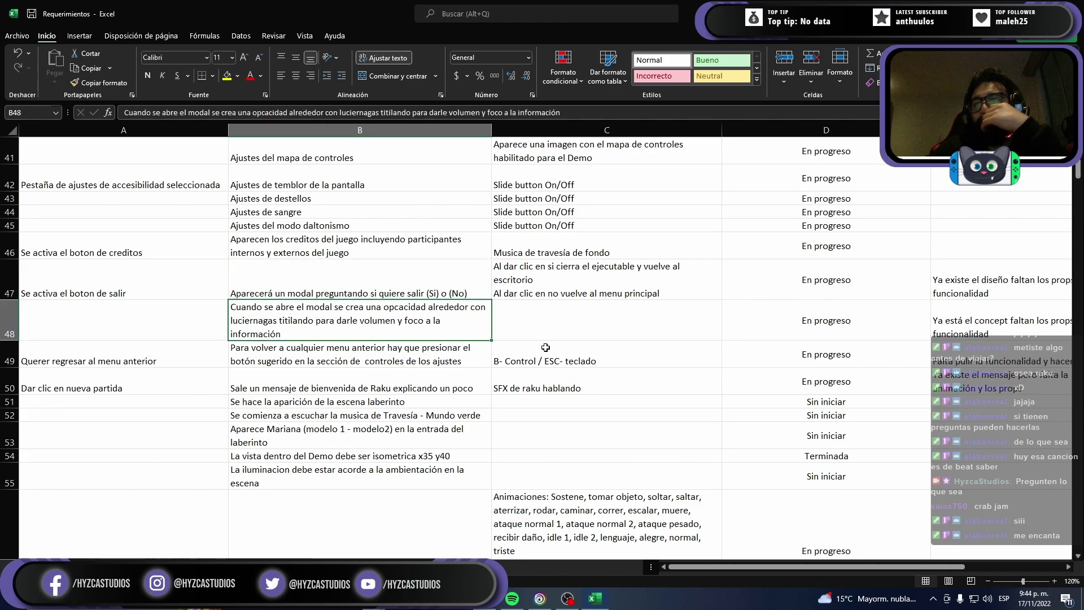
pyautogui.press('Down')
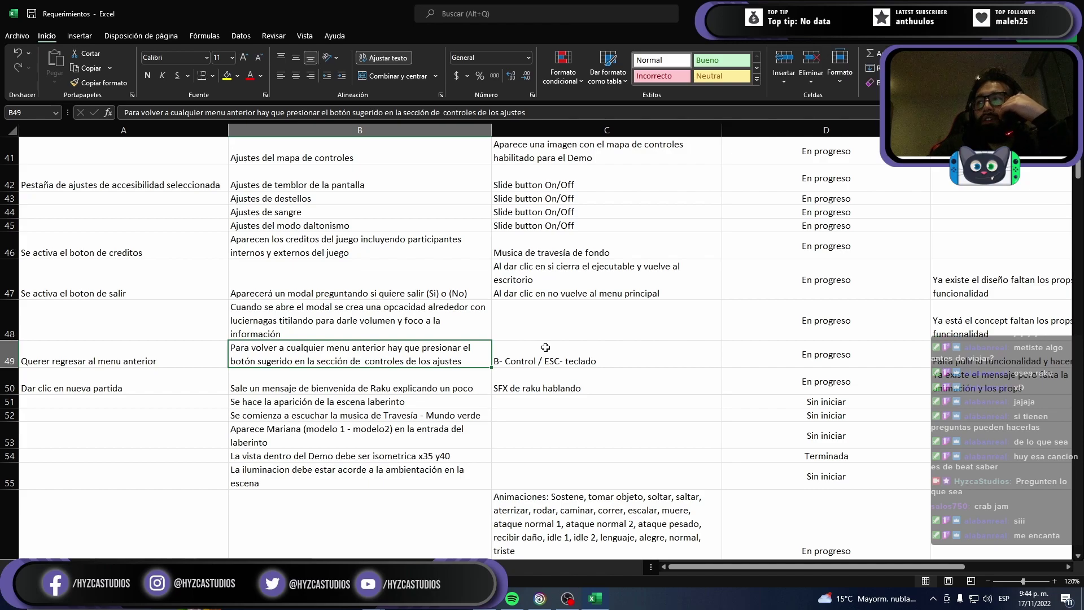
pyautogui.press('Down')
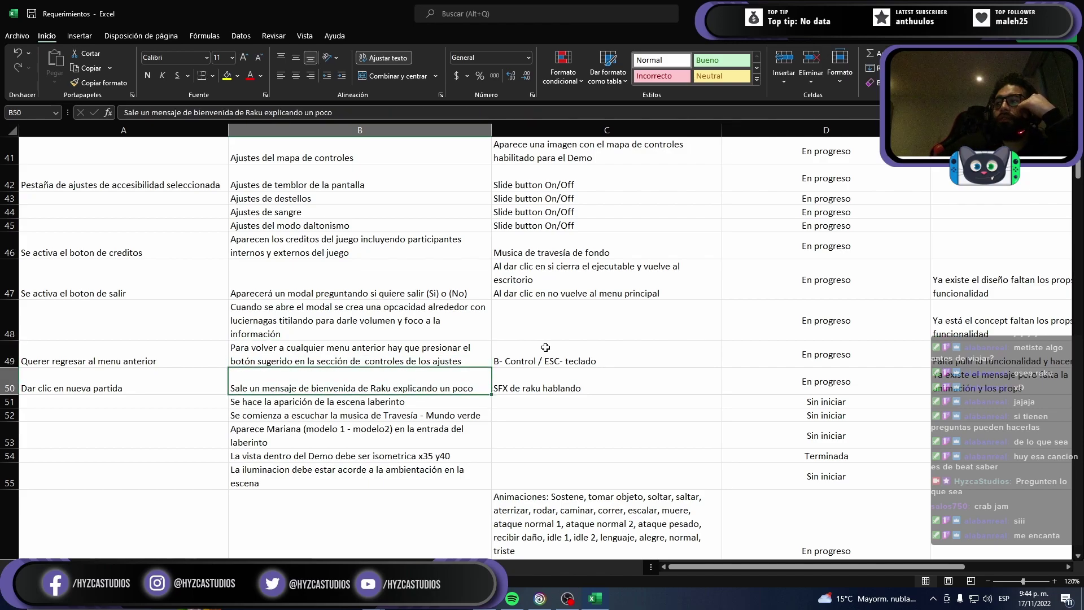
# Step: Return to the top of the sheet and select row 1 with the Acciones, Reacciones and Estado headers
pyautogui.scroll(-5, 541, 375)
pyautogui.scroll(-2, 541, 375)
pyautogui.scroll(-2, 541, 375)
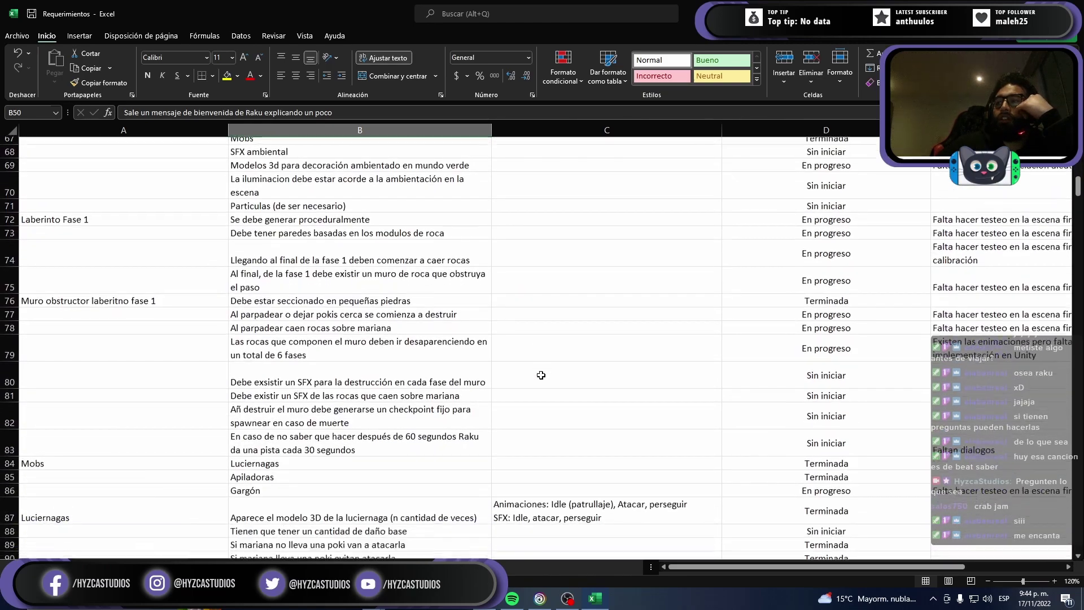
pyautogui.scroll(-2, 542, 375)
pyautogui.scroll(-2, 541, 375)
pyautogui.scroll(8, 541, 375)
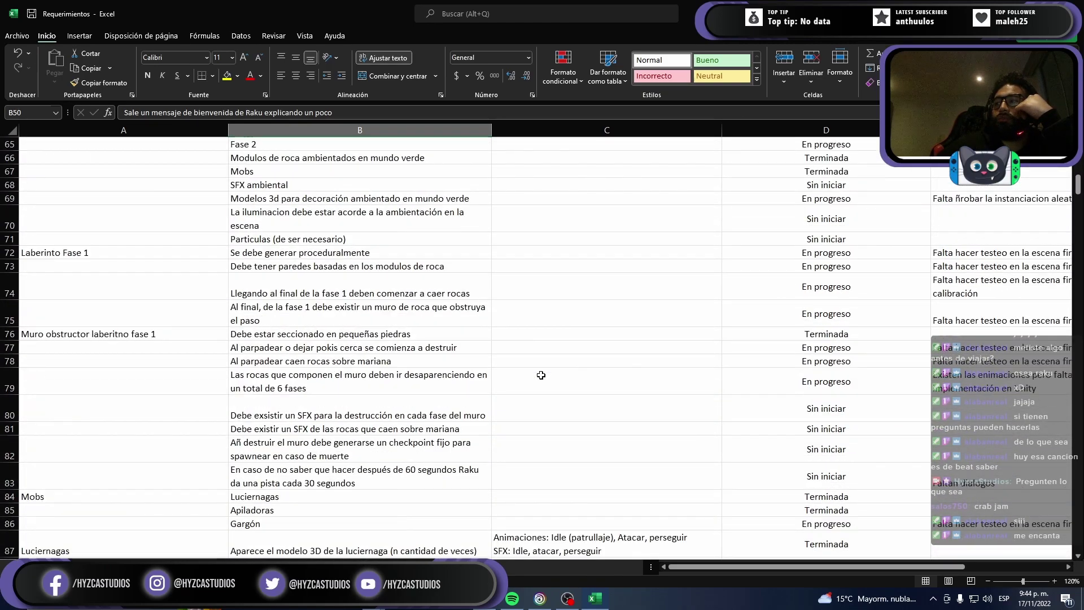
pyautogui.scroll(8, 541, 375)
pyautogui.scroll(10, 709, 243)
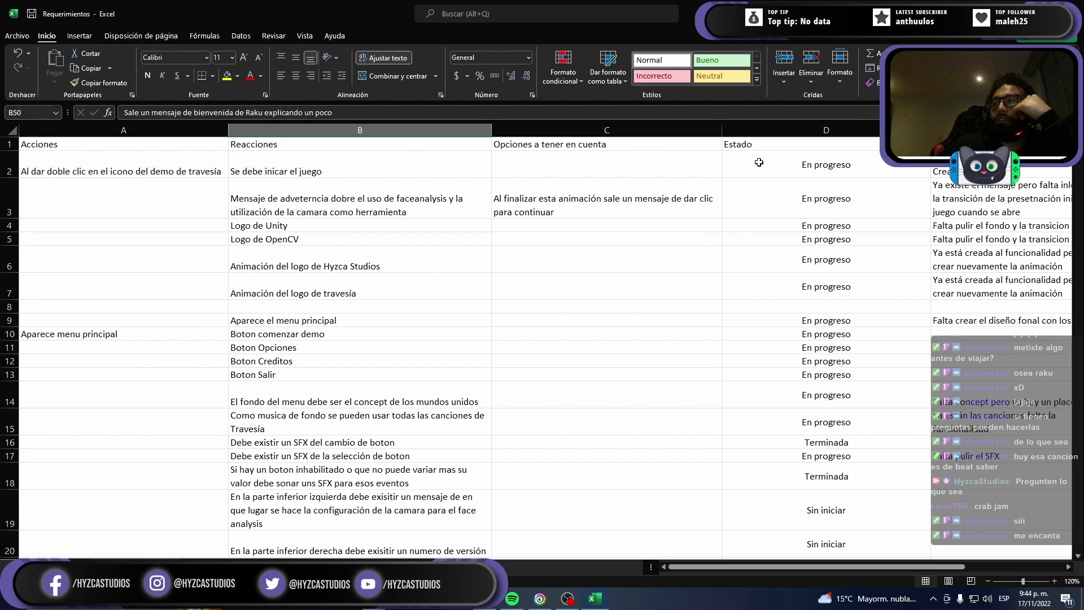
pyautogui.click(6, 145)
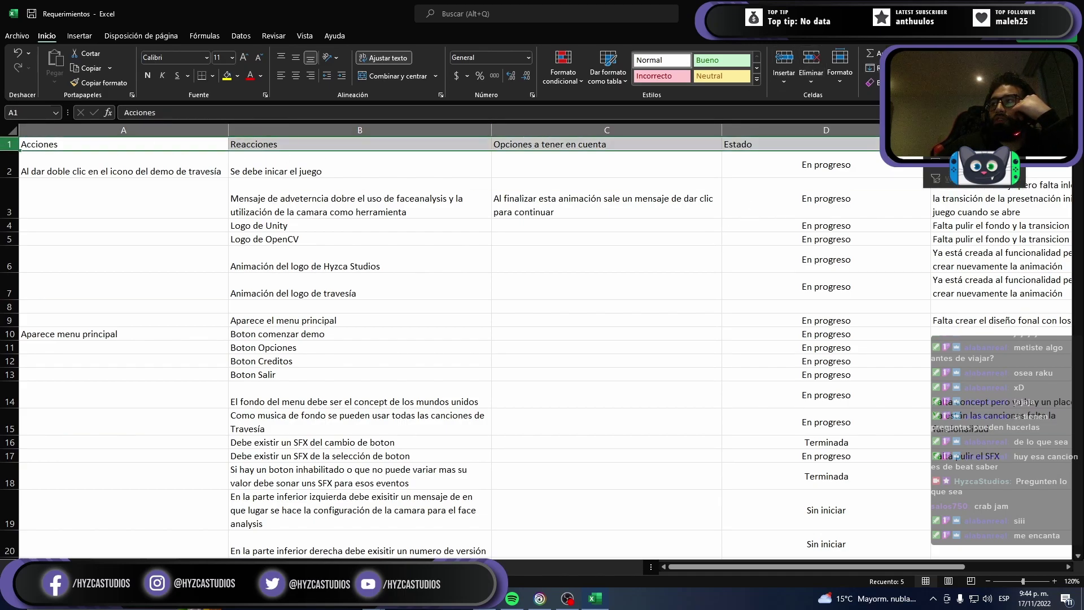
# Step: Turn on AutoFilter for the header row and look at the Estado filter list
pyautogui.click(938, 179)
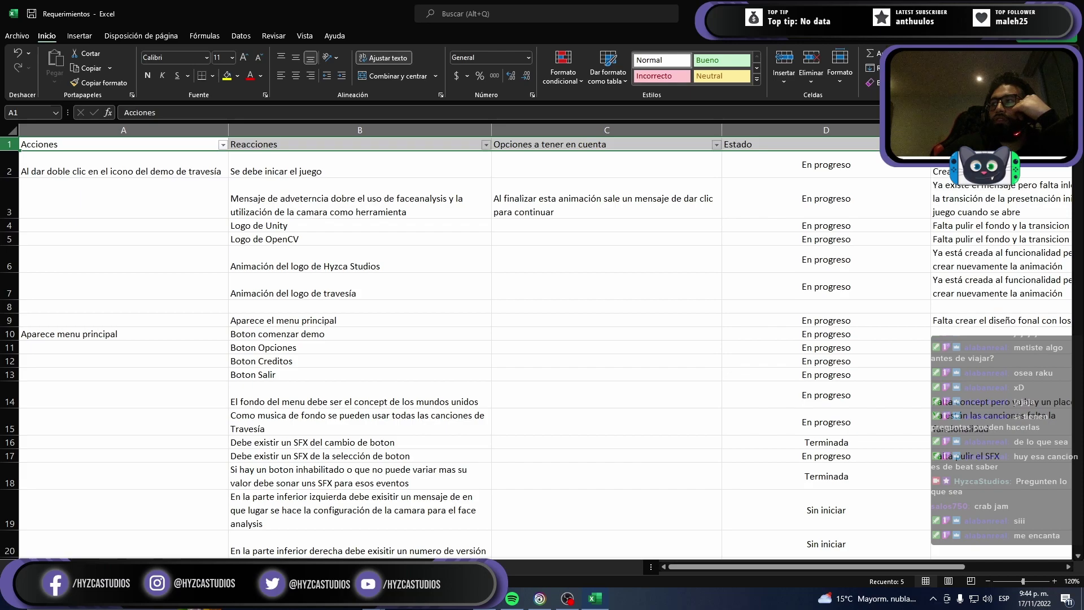
pyautogui.click(914, 158)
pyautogui.click(926, 144)
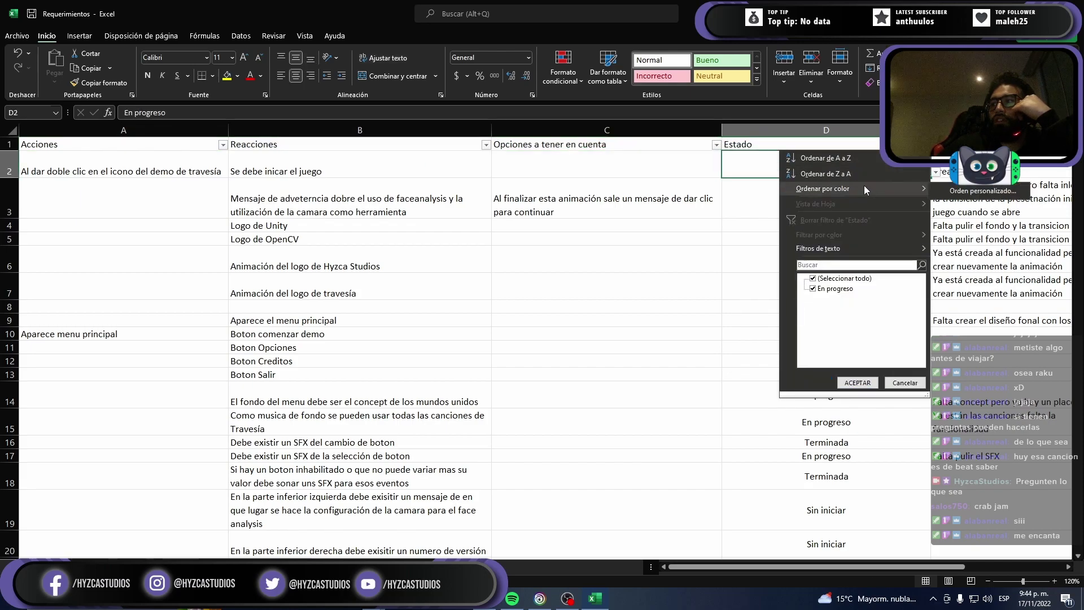
pyautogui.click(716, 258)
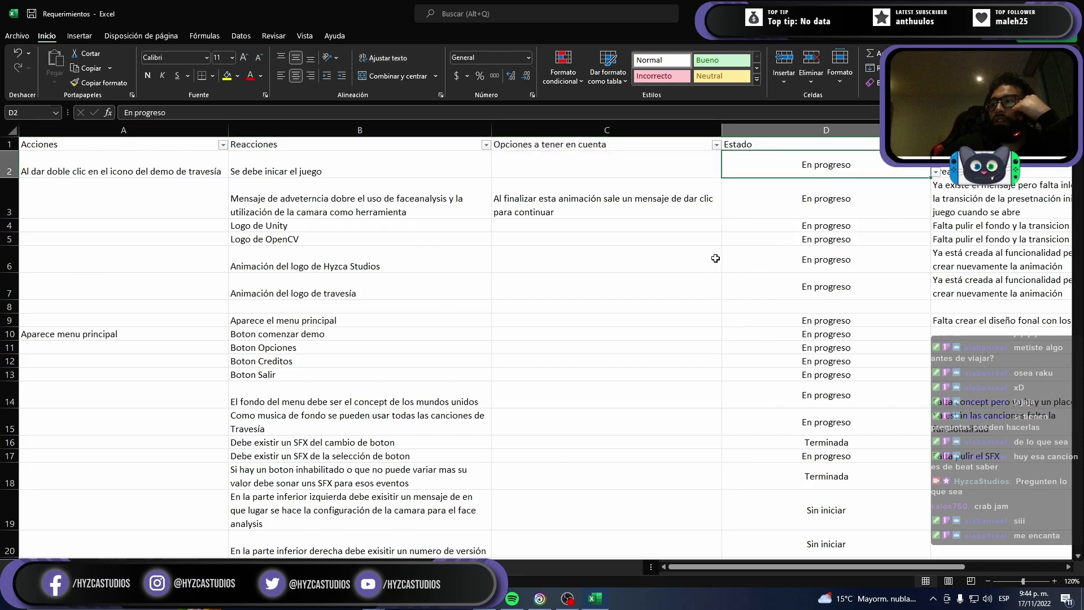
pyautogui.click(785, 189)
pyautogui.click(777, 144)
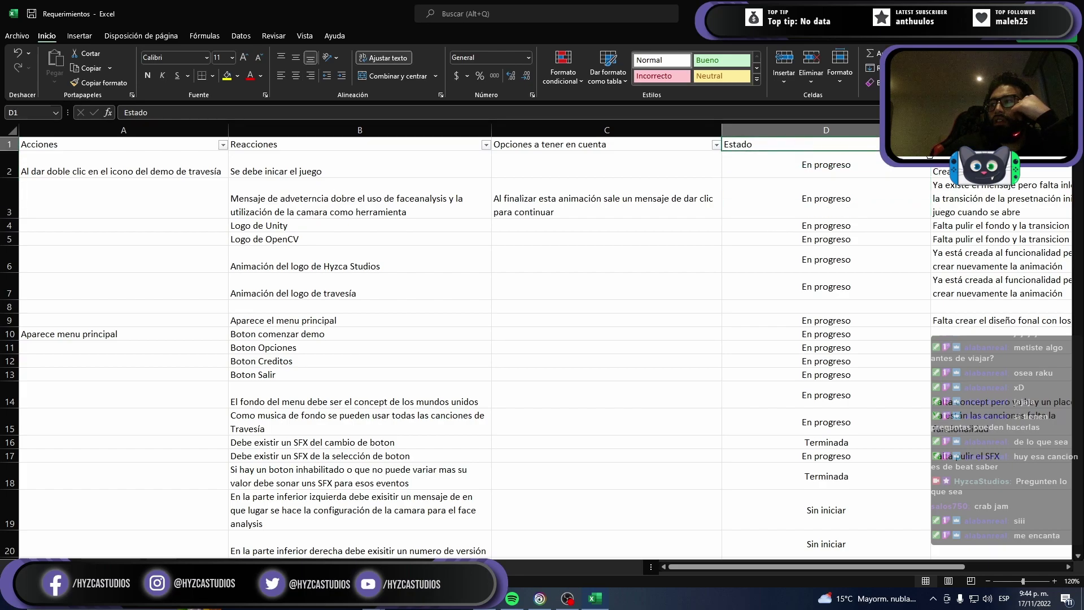
pyautogui.click(927, 145)
pyautogui.click(699, 316)
# Step: Try unticking Estado filter values, including En progreso, and close without applying
pyautogui.scroll(-1, 786, 312)
pyautogui.scroll(1, 787, 310)
pyautogui.click(811, 180)
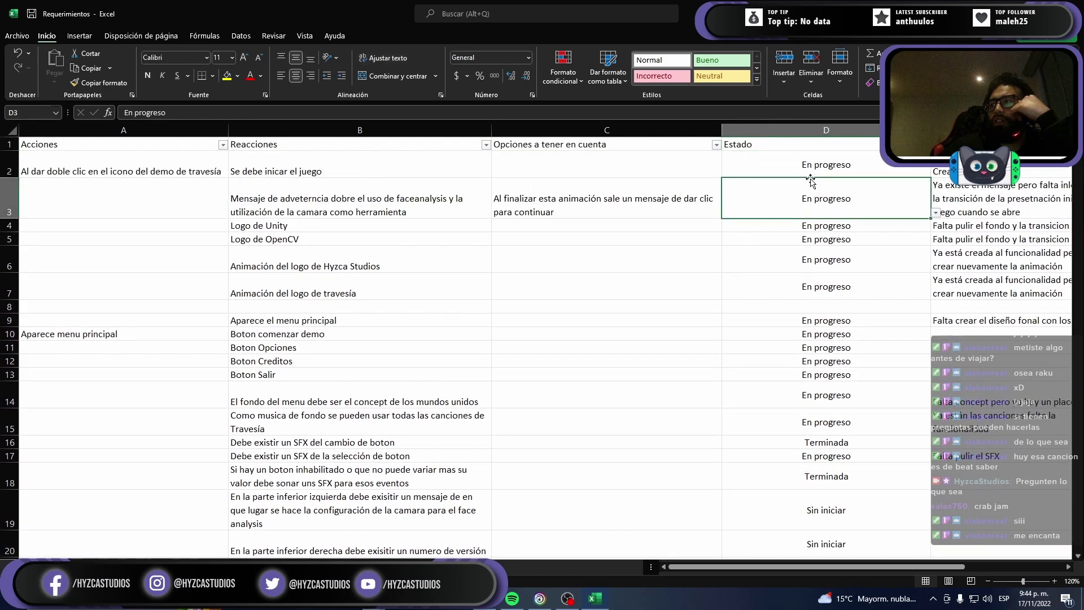
pyautogui.click(799, 148)
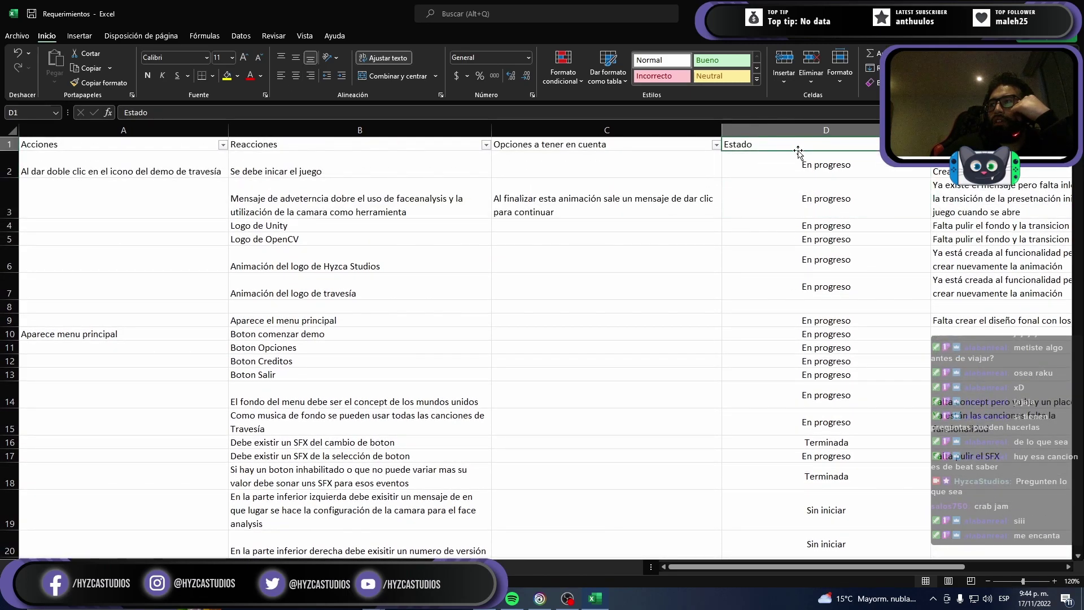
pyautogui.click(789, 163)
pyautogui.click(775, 146)
pyautogui.click(925, 145)
pyautogui.click(813, 278)
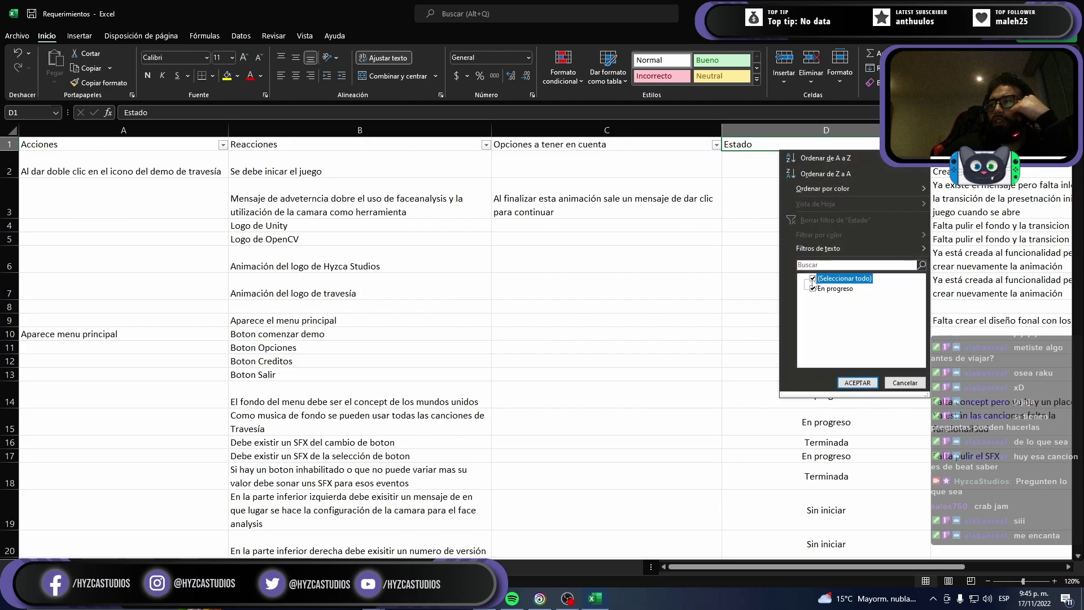
pyautogui.click(906, 383)
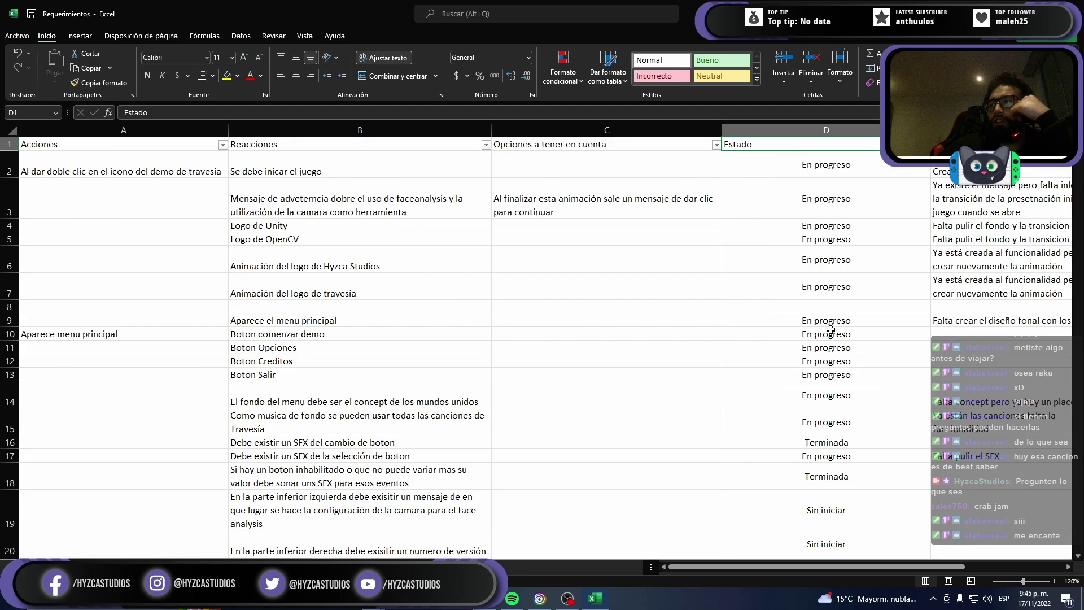
pyautogui.scroll(-5, 829, 316)
pyautogui.scroll(5, 829, 317)
pyautogui.click(797, 206)
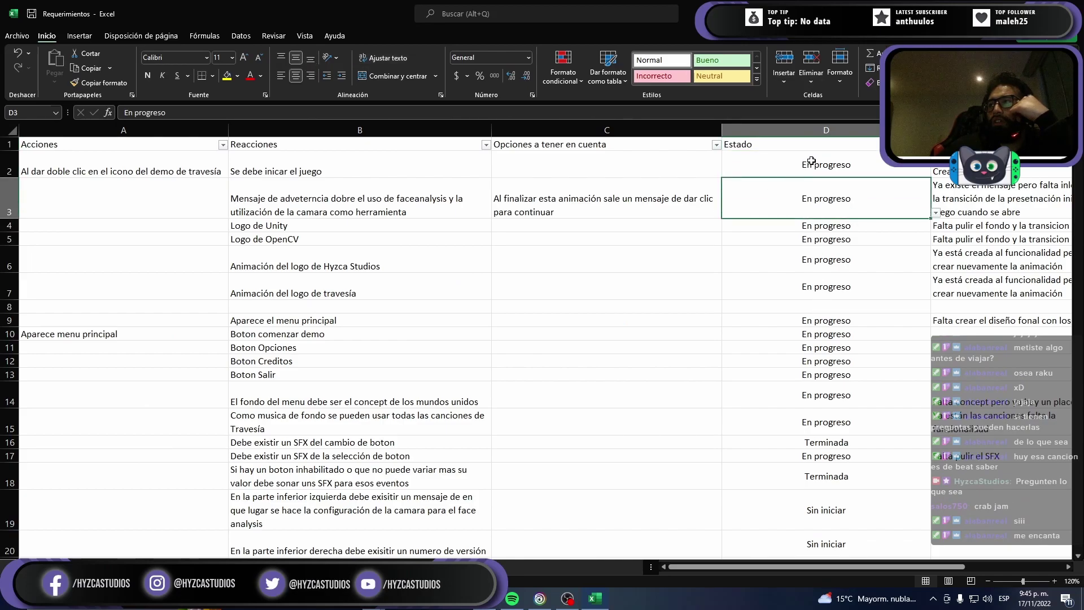
pyautogui.click(926, 144)
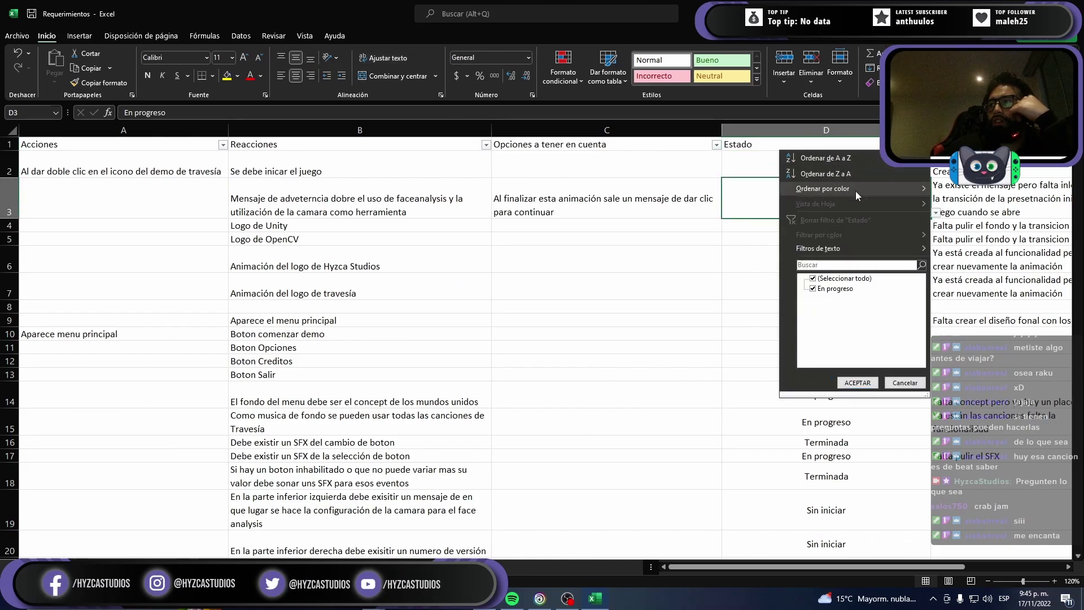
pyautogui.click(813, 288)
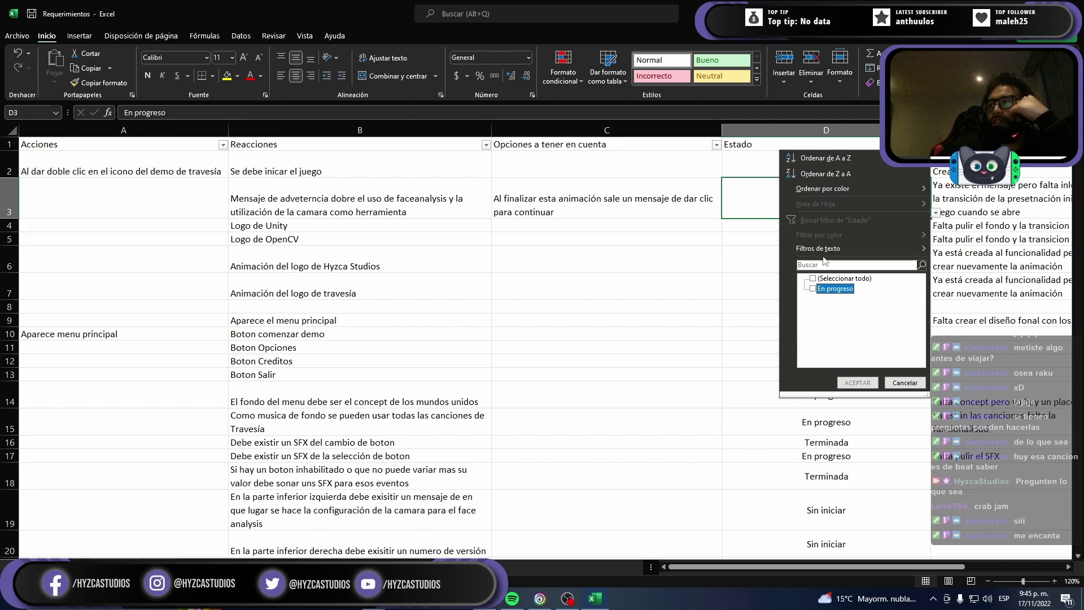
pyautogui.click(763, 265)
# Step: Check the Reacciones column filter values and close it without applying
pyautogui.moveTo(796, 167); pyautogui.dragTo(796, 192)
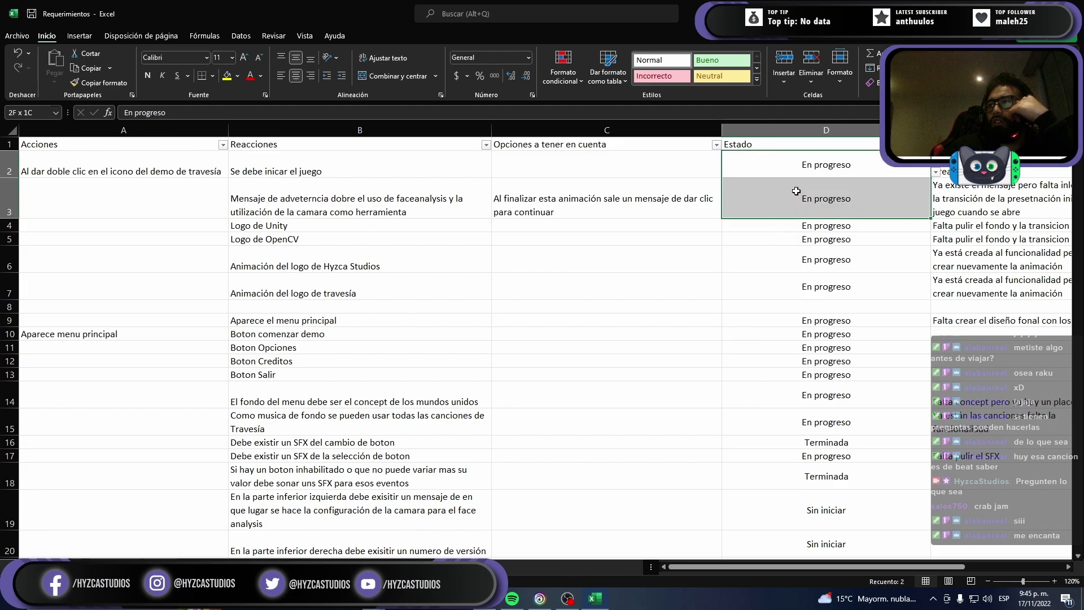
pyautogui.click(486, 146)
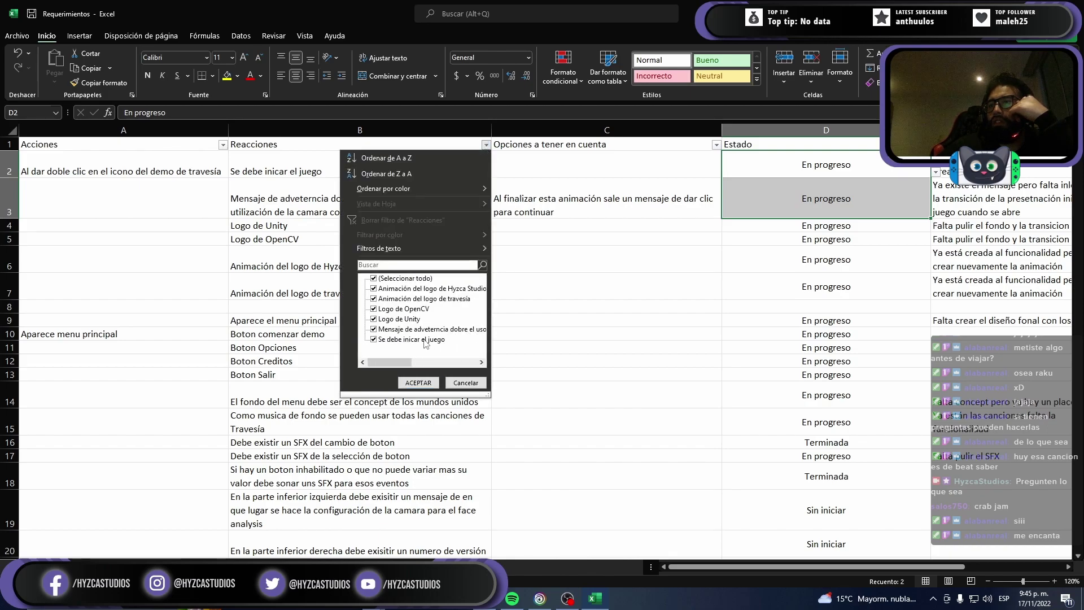
pyautogui.click(568, 331)
pyautogui.click(541, 316)
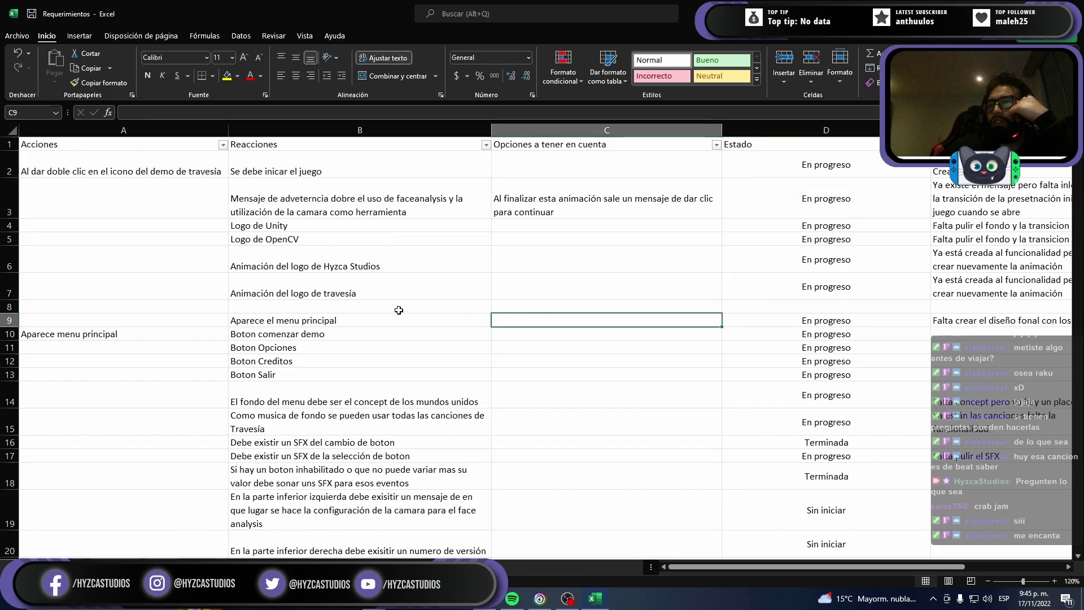
pyautogui.click(394, 303)
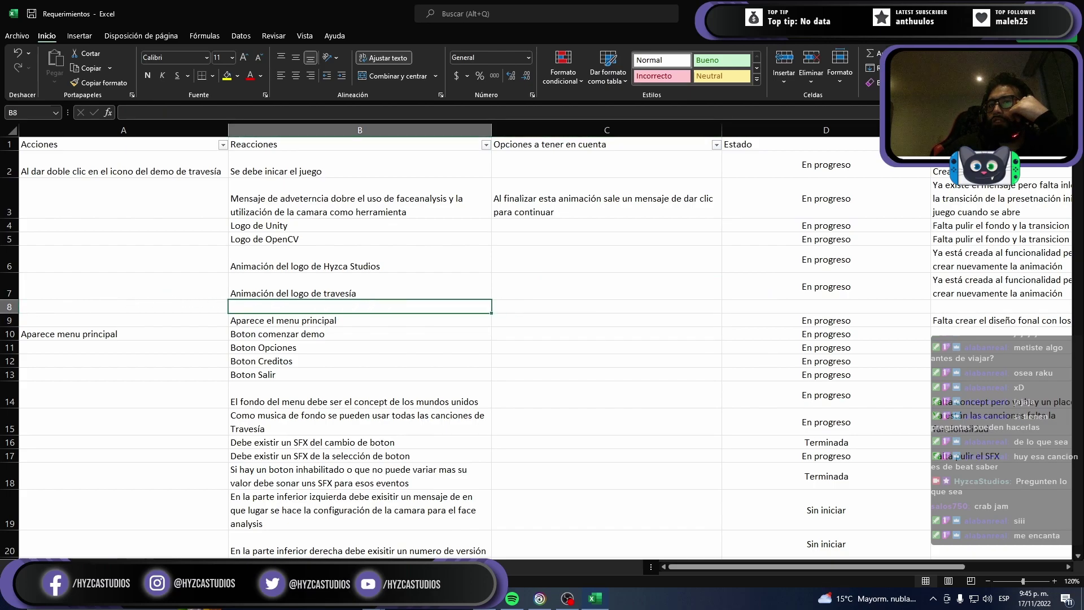
# Step: Delete the empty row 8 from the requirements table with Ctrl+-
pyautogui.click(6, 306)
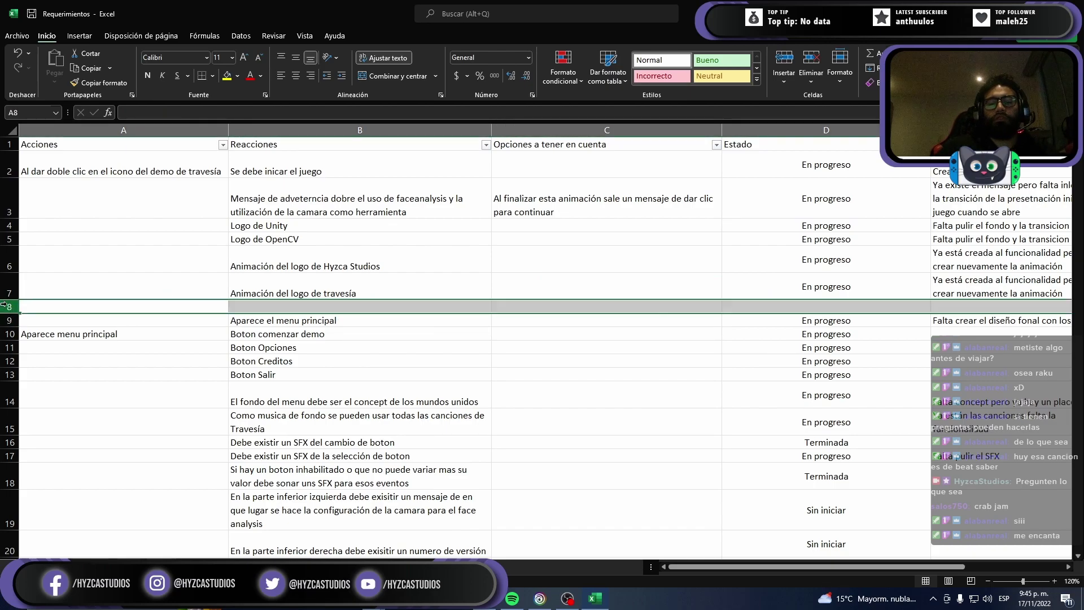
pyautogui.hotkey('ctrl', 'a')
pyautogui.hotkey('ctrl', '-')
pyautogui.press('Escape')
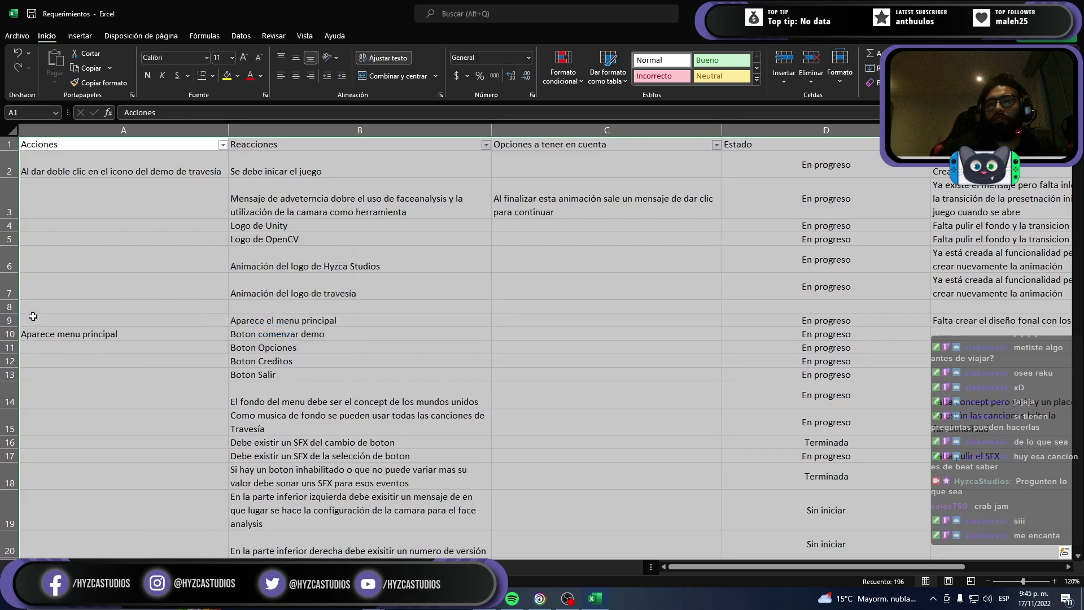
pyautogui.click(47, 305)
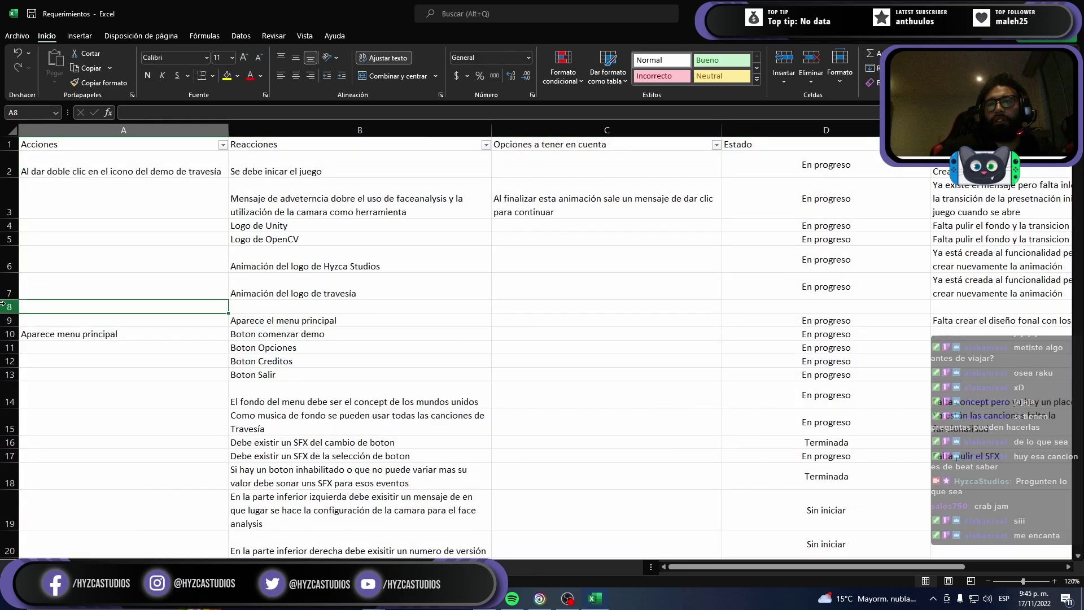
pyautogui.click(8, 306)
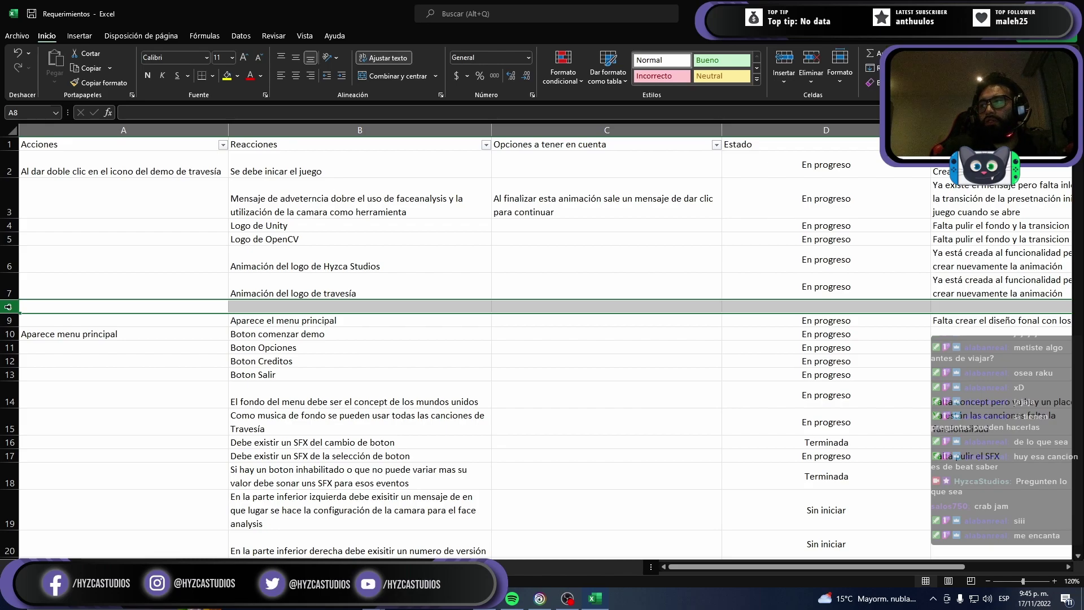
pyautogui.hotkey('ctrl', '-')
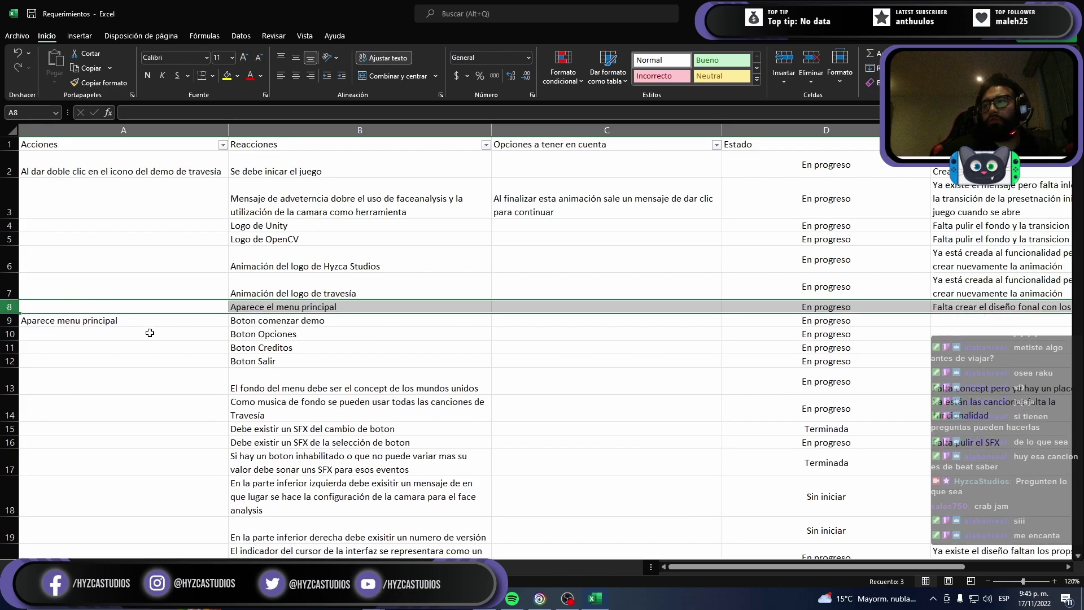
# Step: Delete the empty rows 60 and 61 near the bottom of the table
pyautogui.scroll(-2, 152, 336)
pyautogui.scroll(-2, 152, 336)
pyautogui.scroll(-3, 152, 336)
pyautogui.scroll(-1, 152, 336)
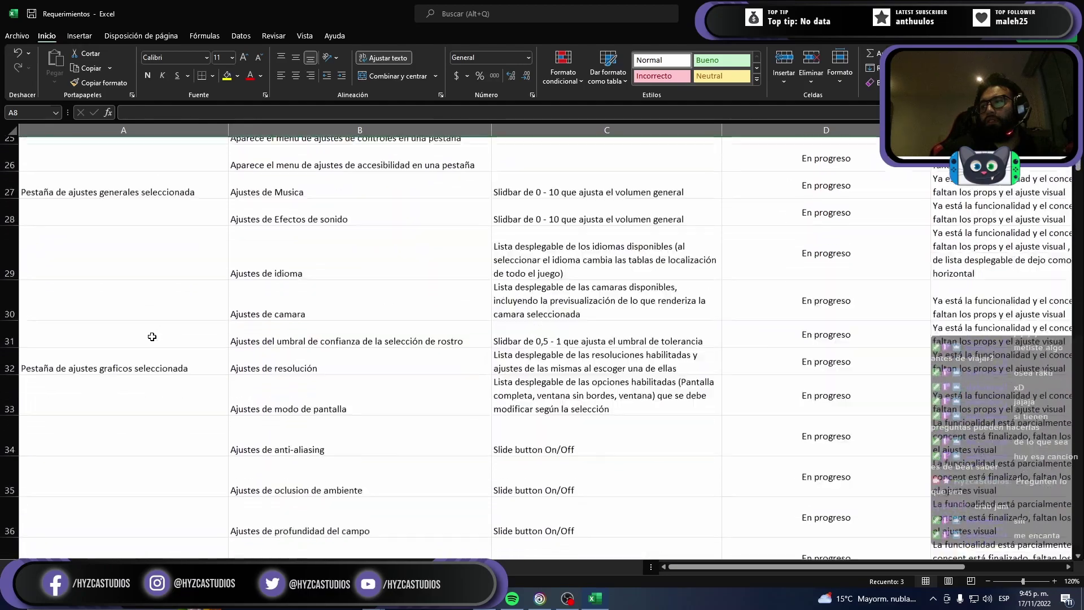
pyautogui.scroll(-3, 151, 336)
pyautogui.scroll(-3, 152, 336)
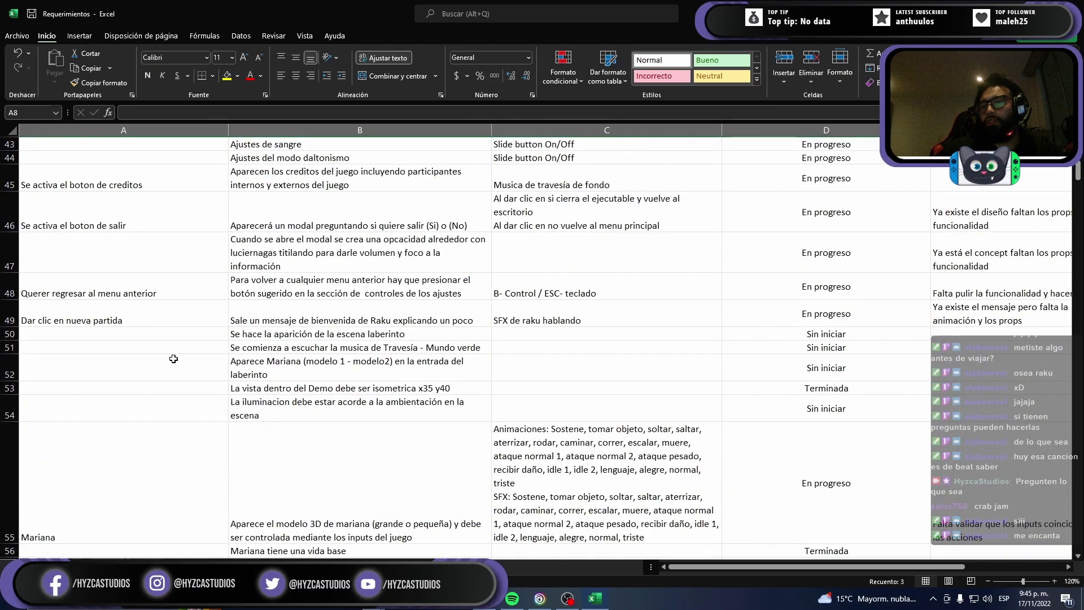
pyautogui.scroll(-2, 174, 359)
pyautogui.scroll(-1, 175, 360)
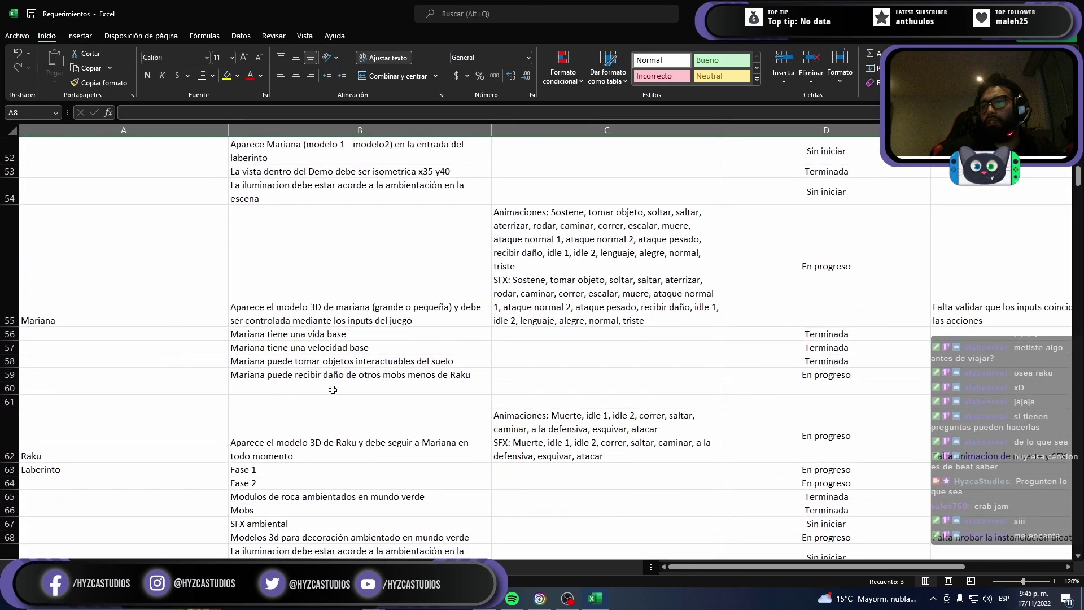
pyautogui.moveTo(332, 389); pyautogui.dragTo(244, 397)
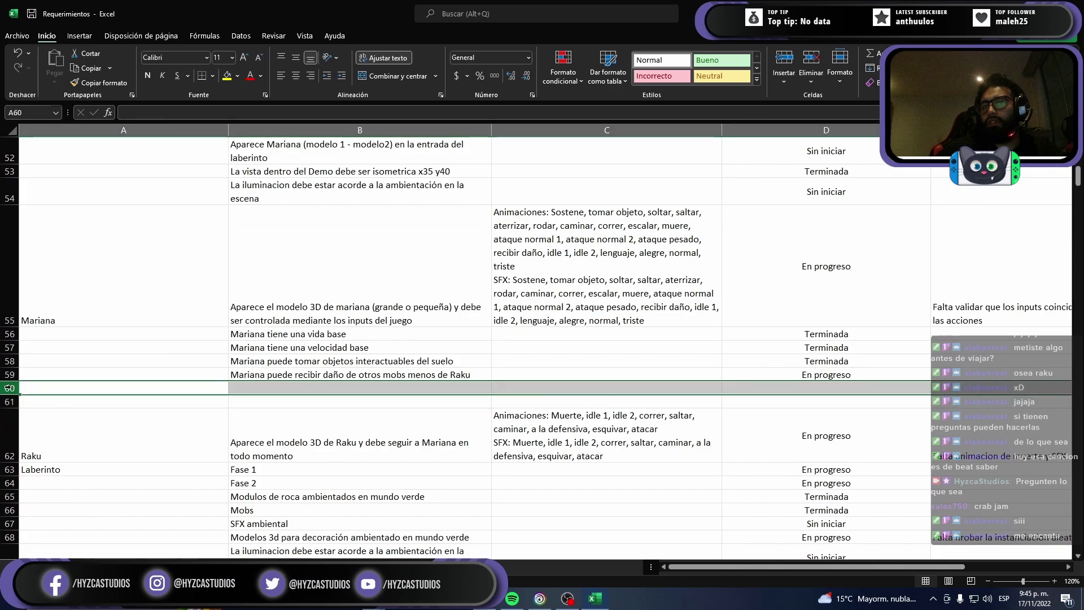
pyautogui.moveTo(10, 388); pyautogui.dragTo(7, 402)
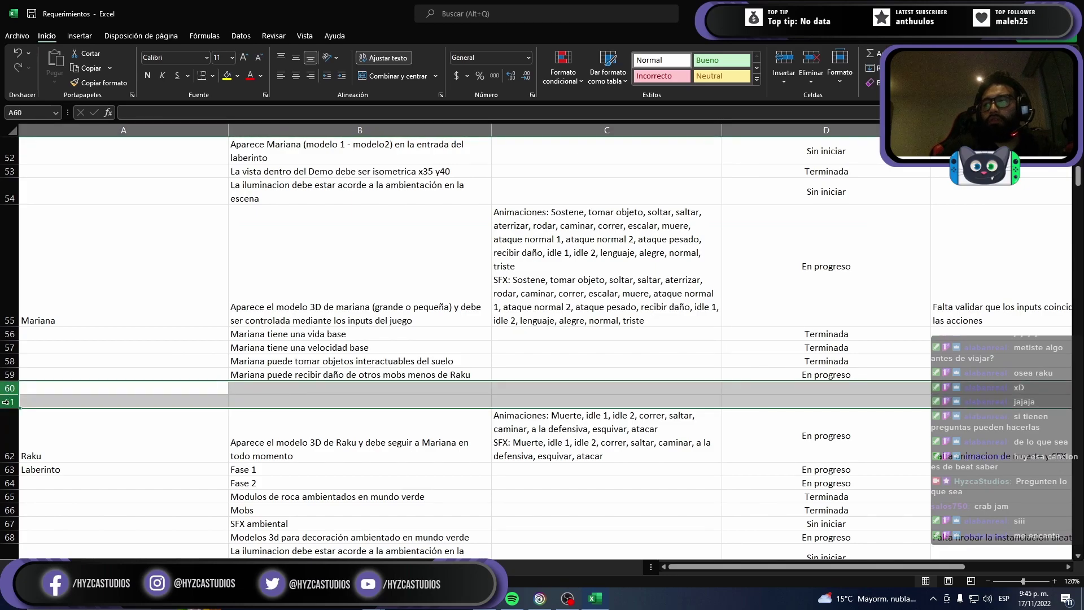
pyautogui.hotkey('ctrl', '-')
pyautogui.click(241, 417)
pyautogui.scroll(-3, 279, 415)
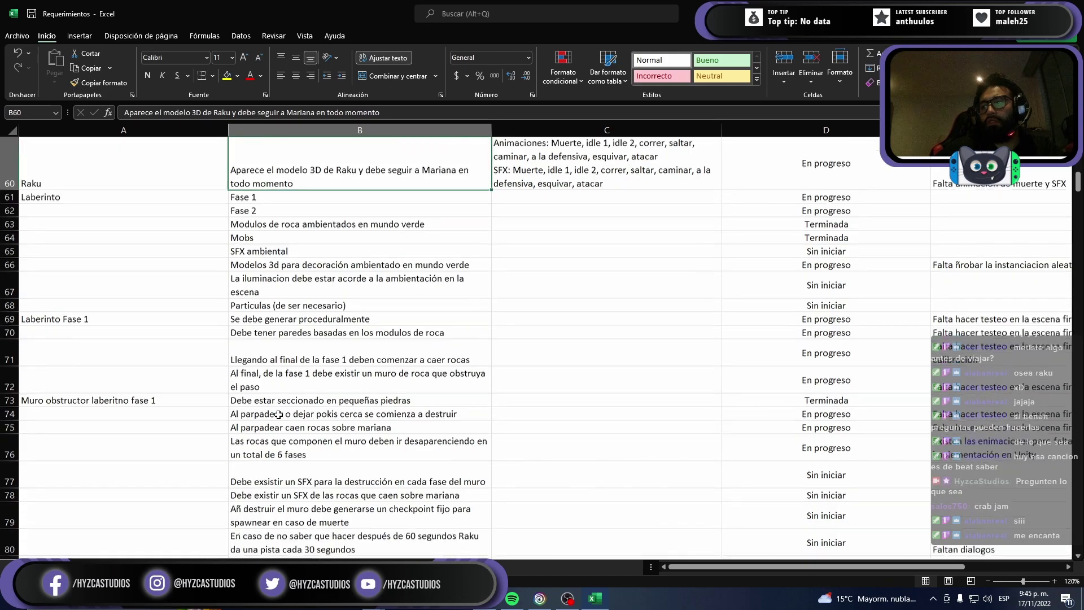
pyautogui.scroll(-3, 279, 415)
pyautogui.scroll(-3, 278, 415)
pyautogui.scroll(8, 285, 429)
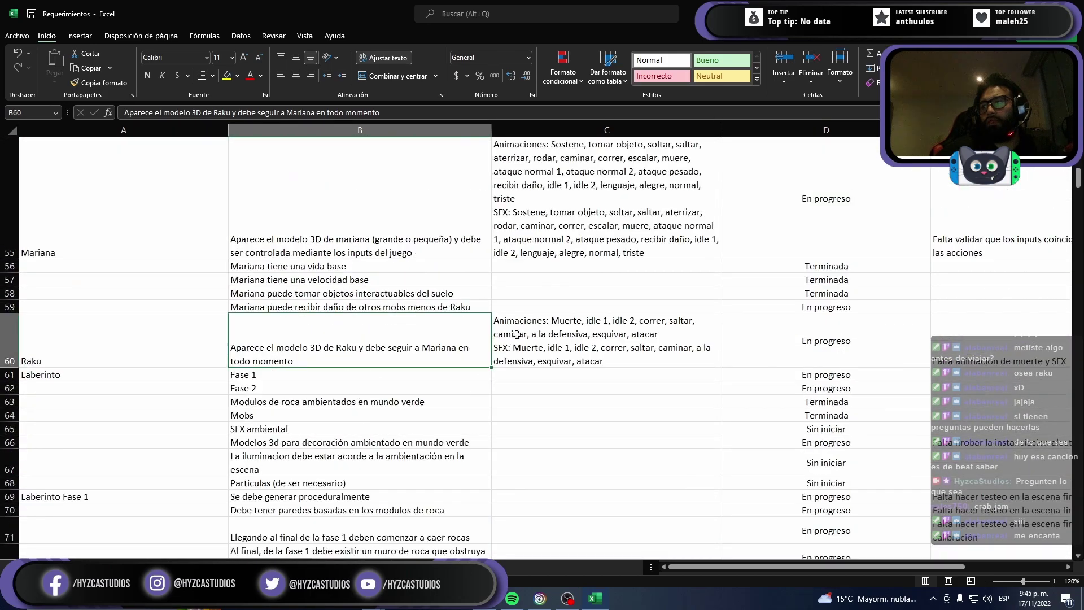
pyautogui.scroll(14, 517, 334)
pyautogui.scroll(4, 750, 194)
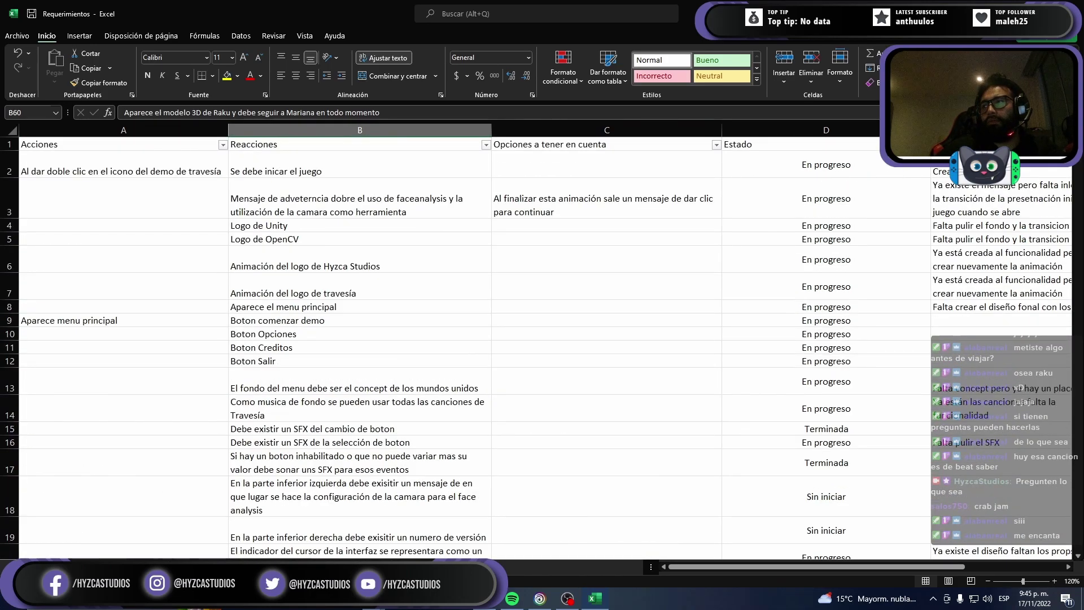
# Step: Filter the Estado column to show only Terminada rows
pyautogui.click(925, 144)
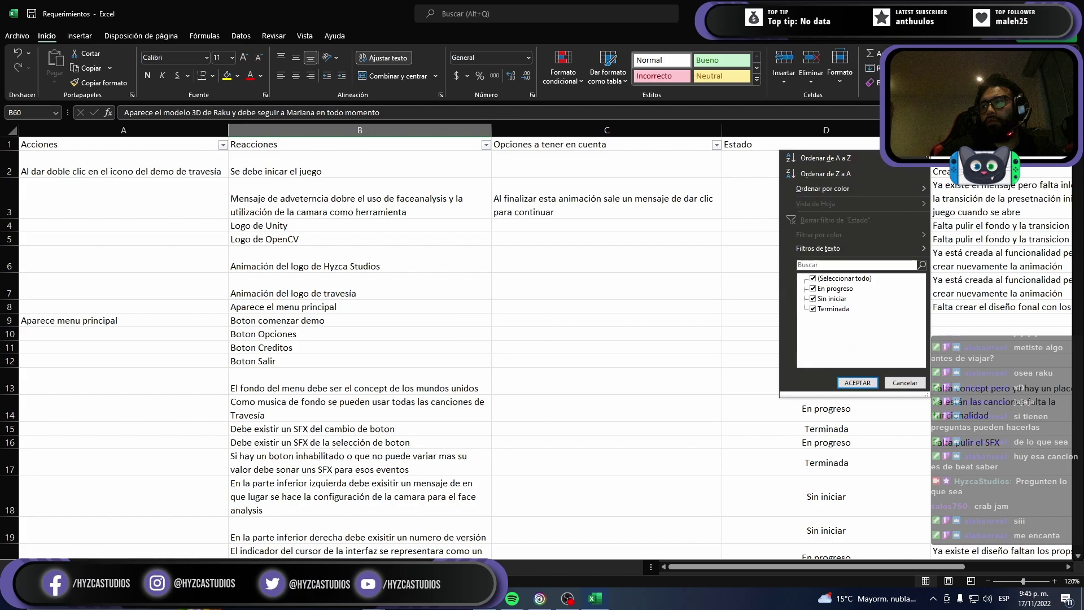
pyautogui.click(814, 279)
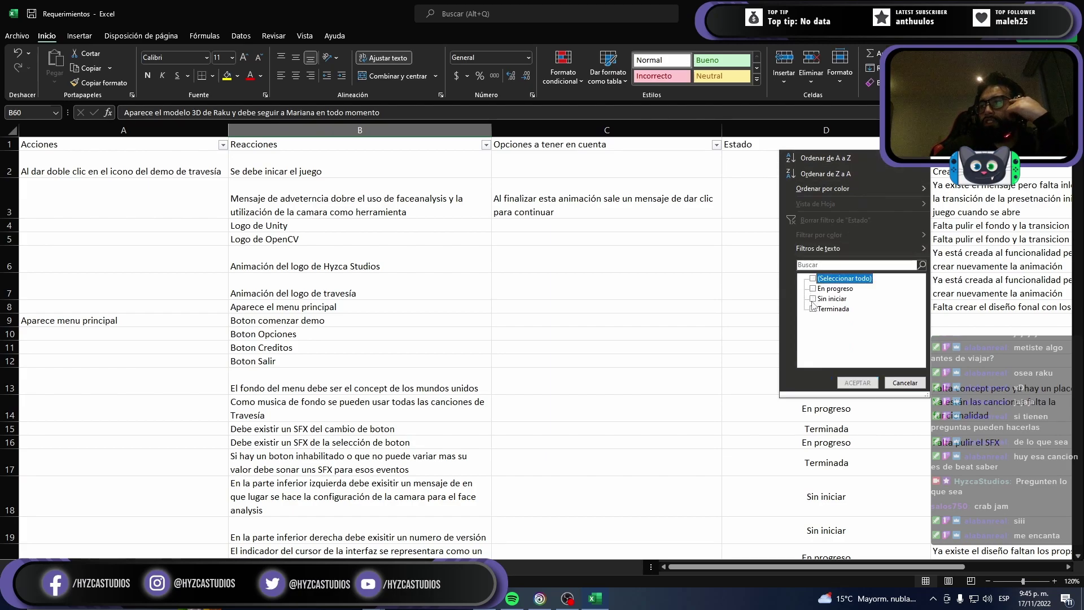
pyautogui.click(813, 309)
pyautogui.click(858, 383)
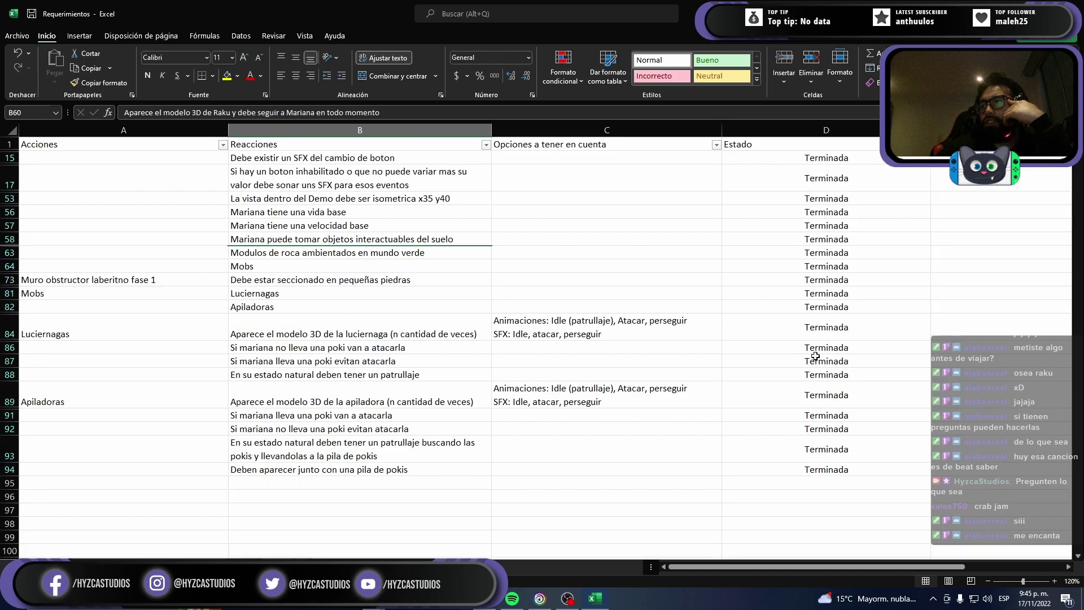
# Step: Step through the Terminada requirements, then reopen the Estado filter with every status ticked
pyautogui.click(273, 157)
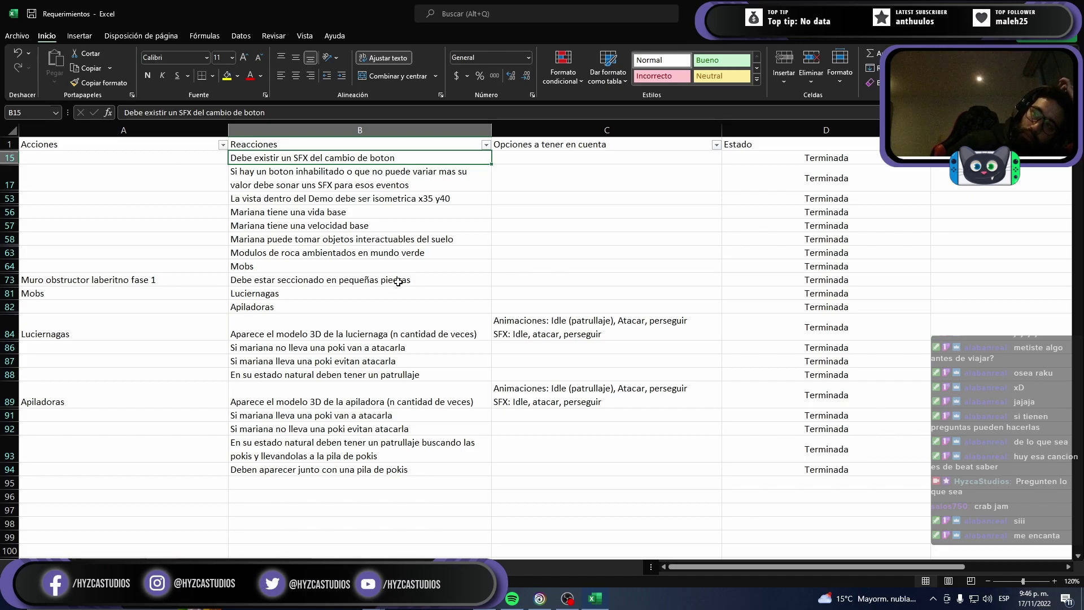
pyautogui.press('Down')
pyautogui.press('Down')
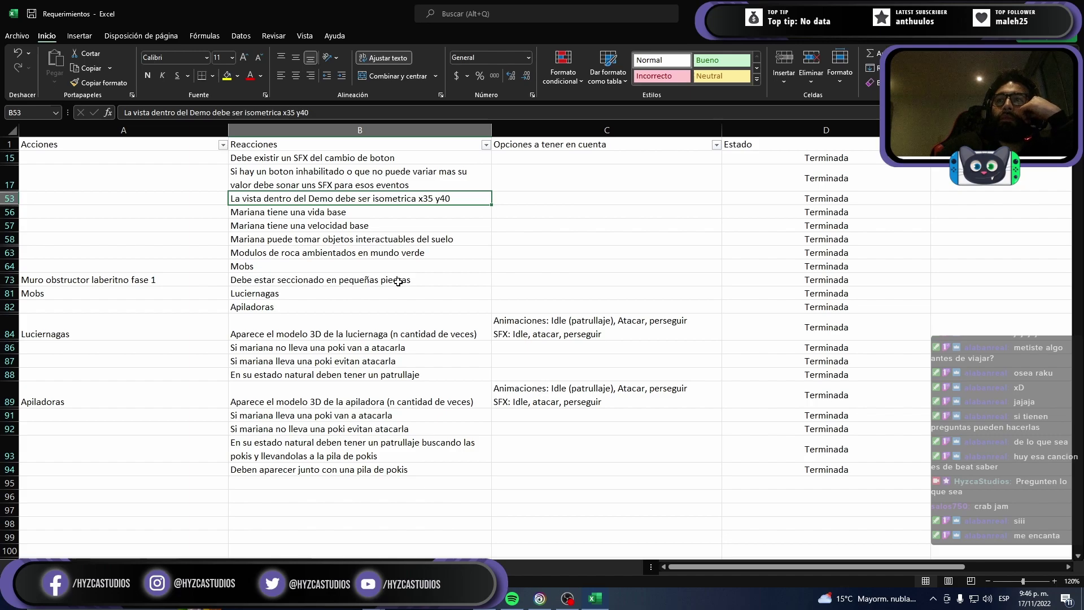
pyautogui.press('Down')
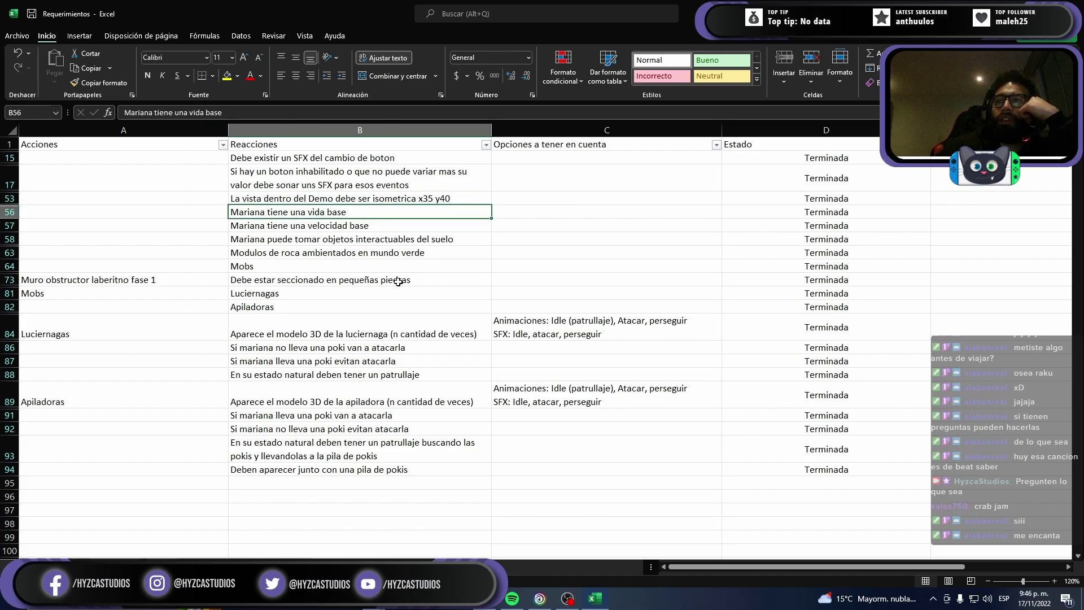
pyautogui.press('Down')
pyautogui.press('Down')
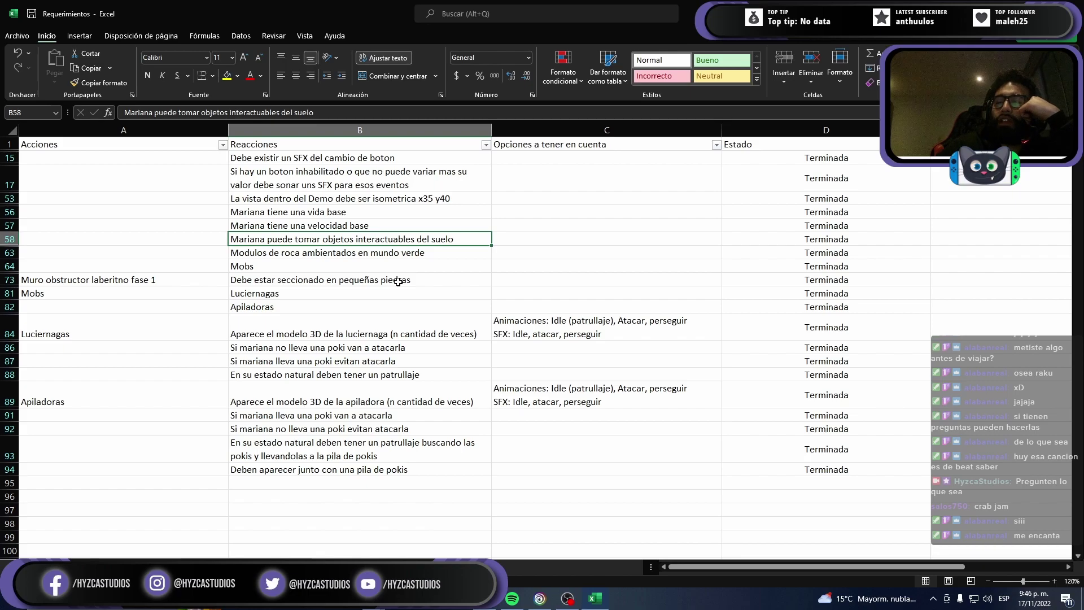
pyautogui.press('Down')
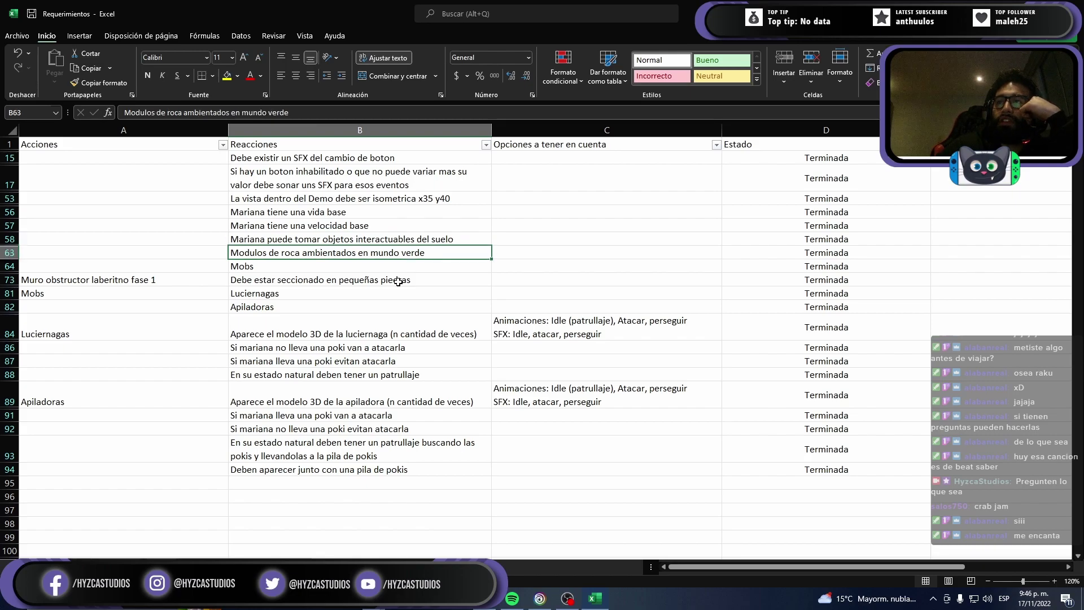
pyautogui.press('Down')
pyautogui.press('Down')
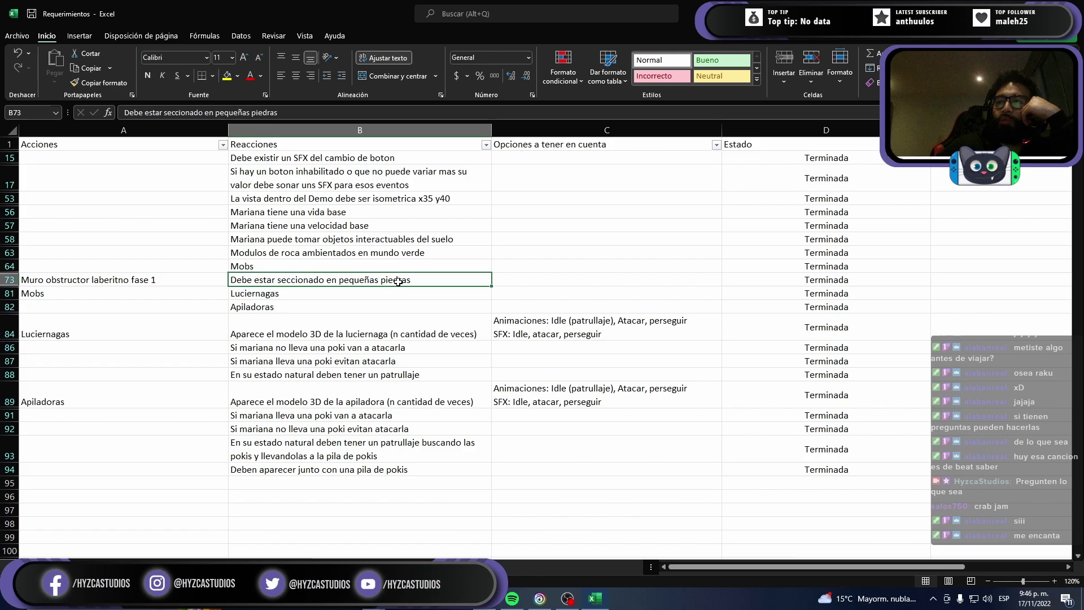
pyautogui.press('Down')
pyautogui.press('Down')
pyautogui.press('Down')
pyautogui.press('Down')
pyautogui.press('Down')
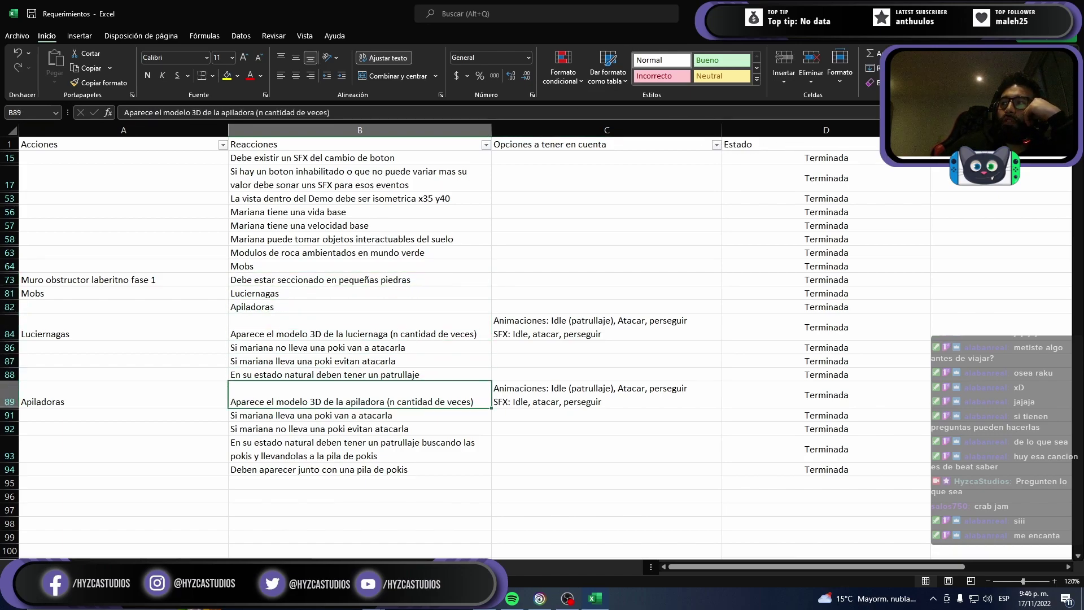
pyautogui.click(925, 144)
pyautogui.click(813, 279)
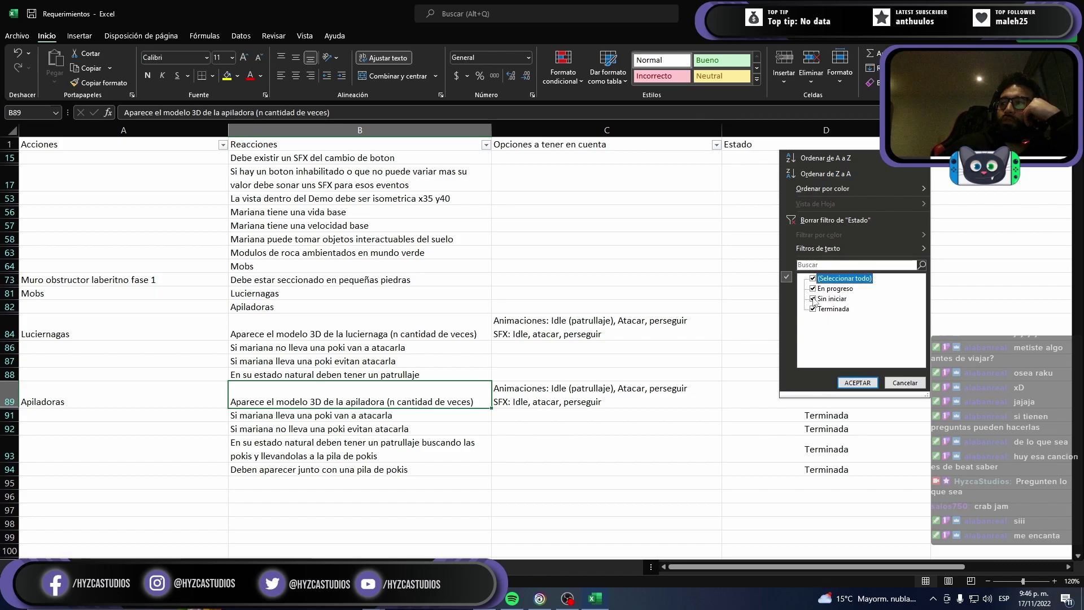
# Step: Untick Terminada and Sin iniciar so only En progreso rows show, then select B2
pyautogui.click(814, 310)
pyautogui.click(814, 300)
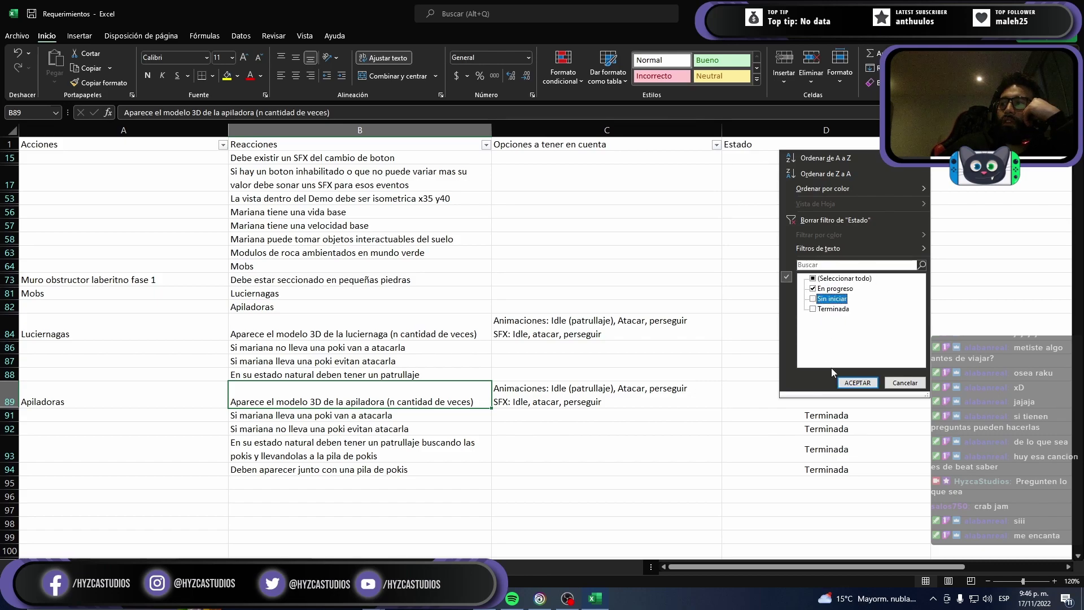
pyautogui.click(850, 383)
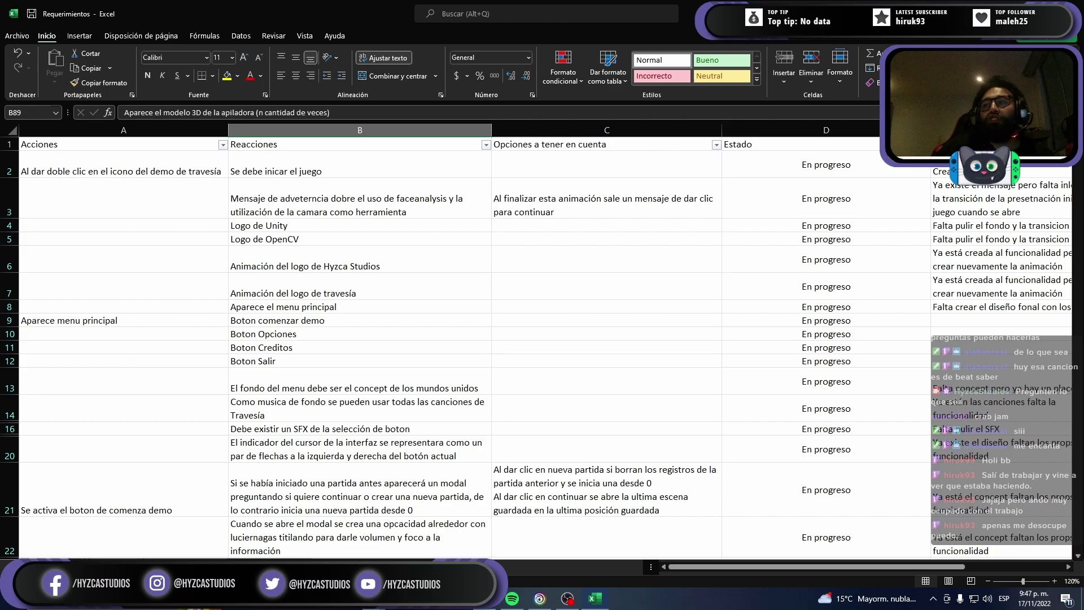
pyautogui.click(260, 173)
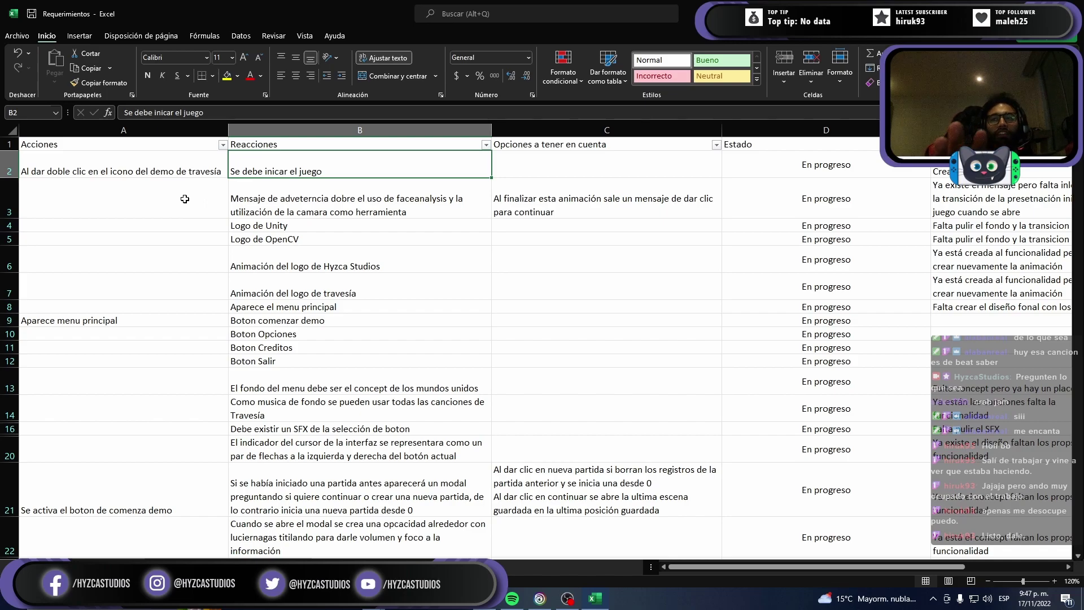
pyautogui.press('Down')
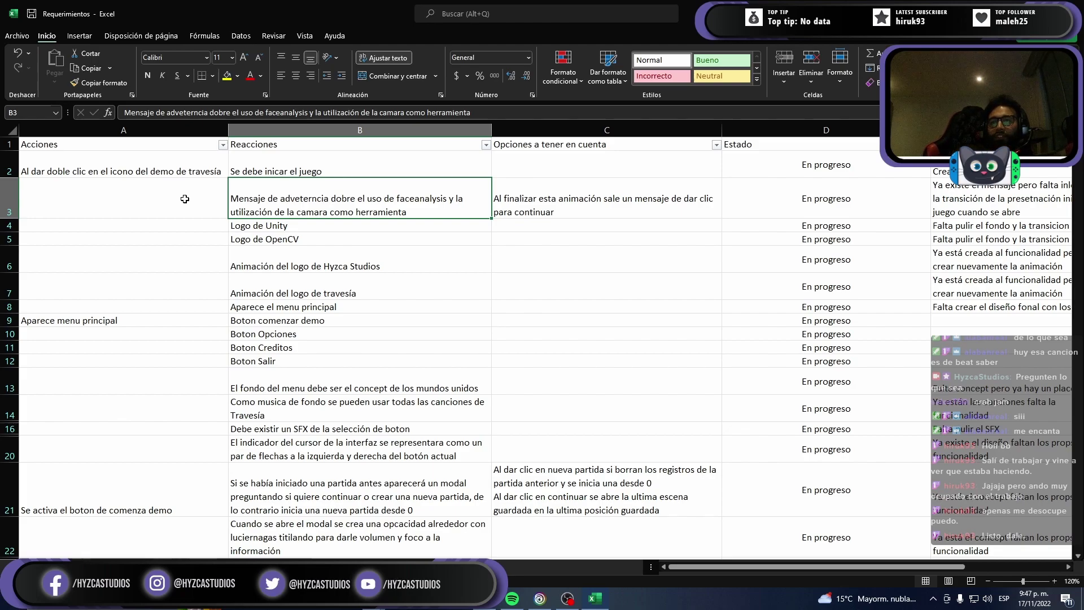
pyautogui.press('Down')
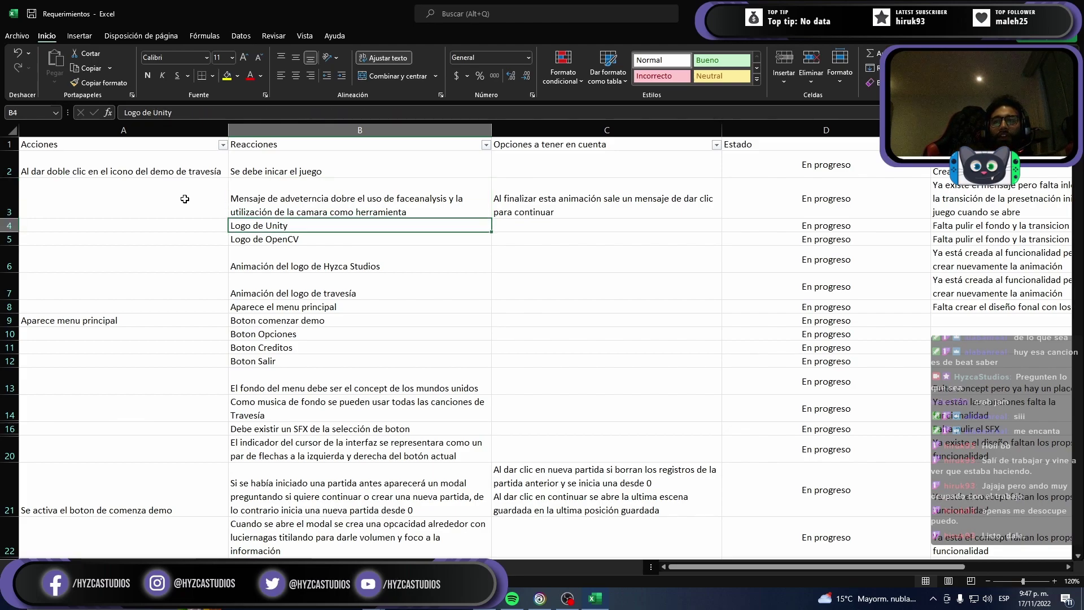
pyautogui.press('Down')
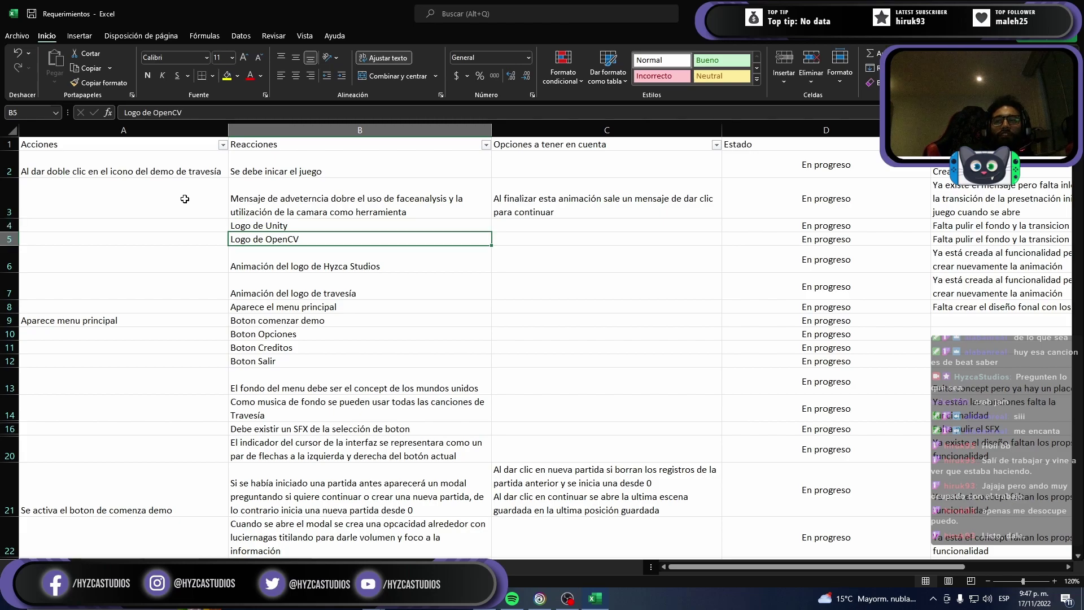
pyautogui.press('Down')
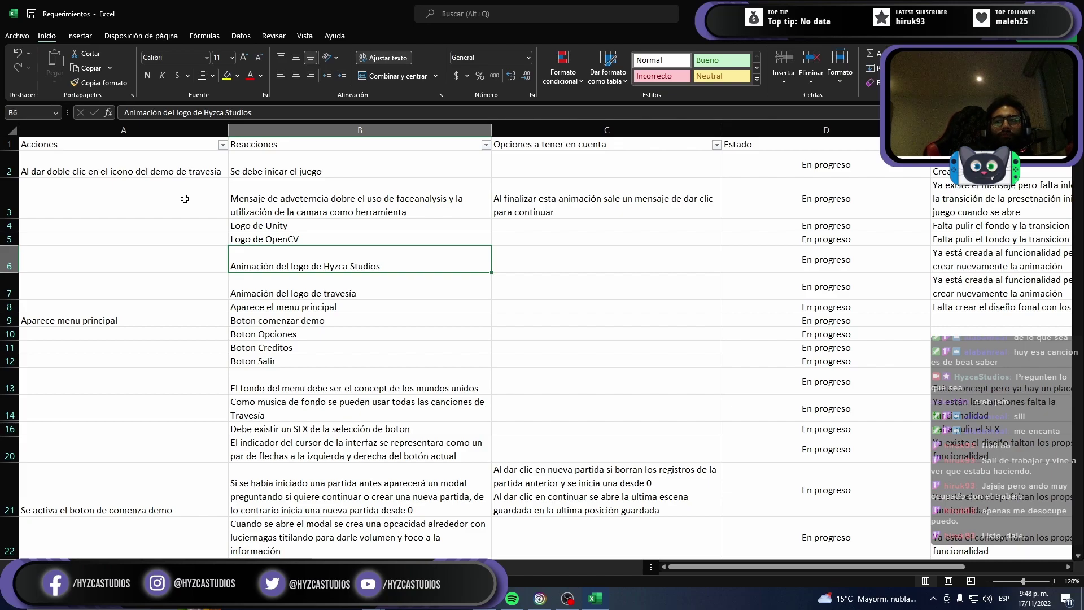
pyautogui.press('Down')
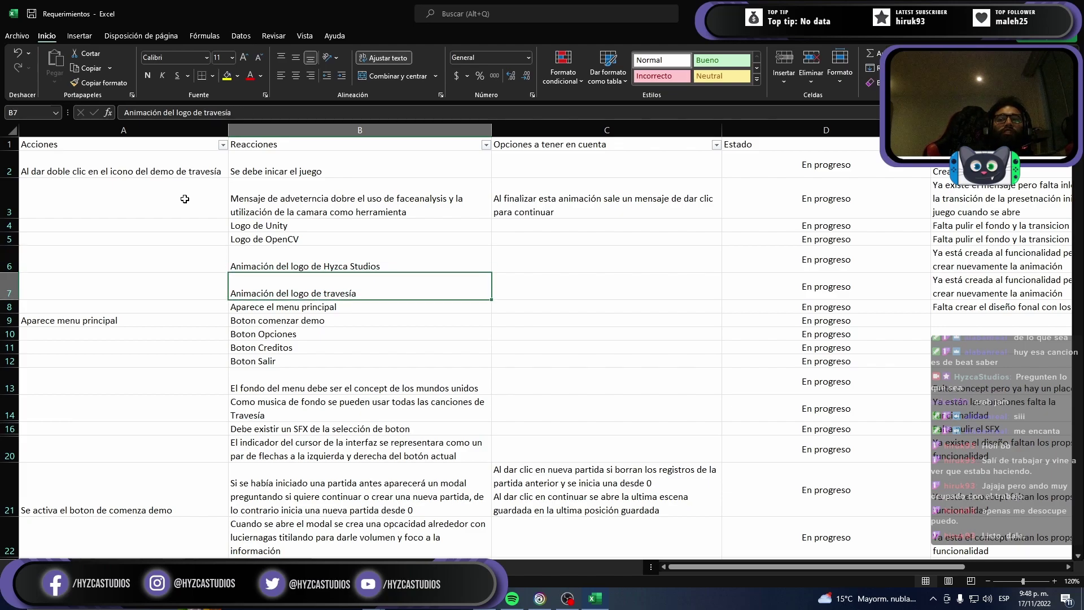
pyautogui.press('Up')
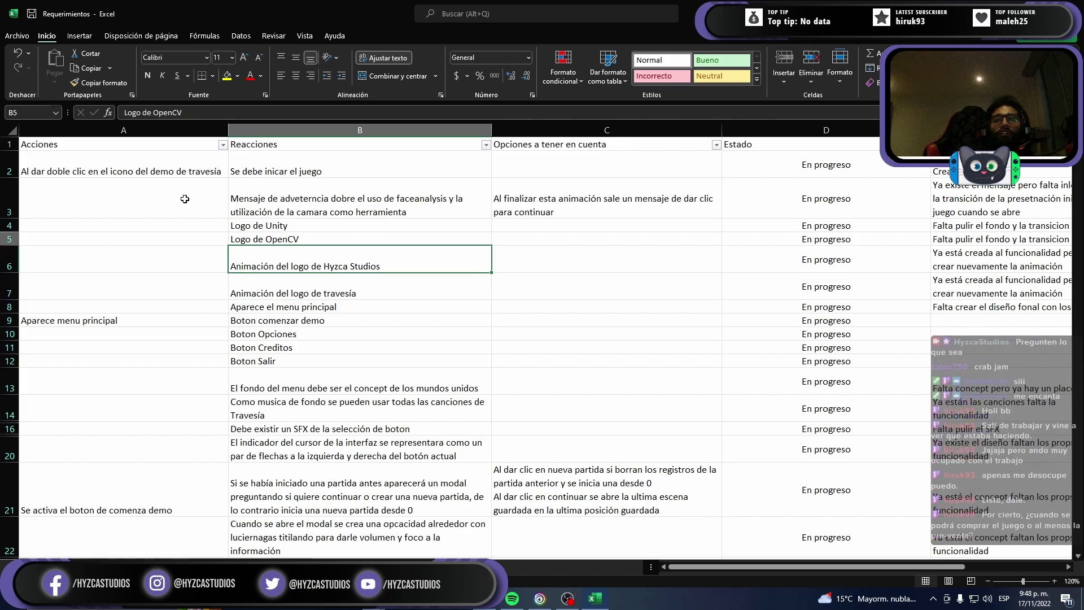
pyautogui.press('Up')
pyautogui.press('Up')
pyautogui.press('Up')
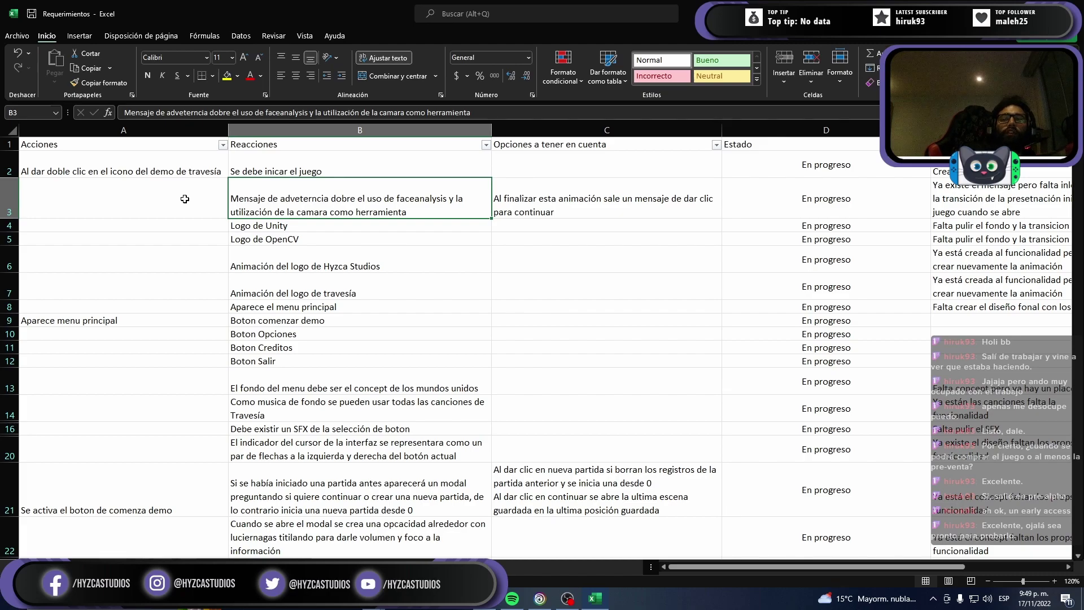
# Step: Review the in-progress main menu rows: start button, menu background, background music, button SFX
pyautogui.click(246, 320)
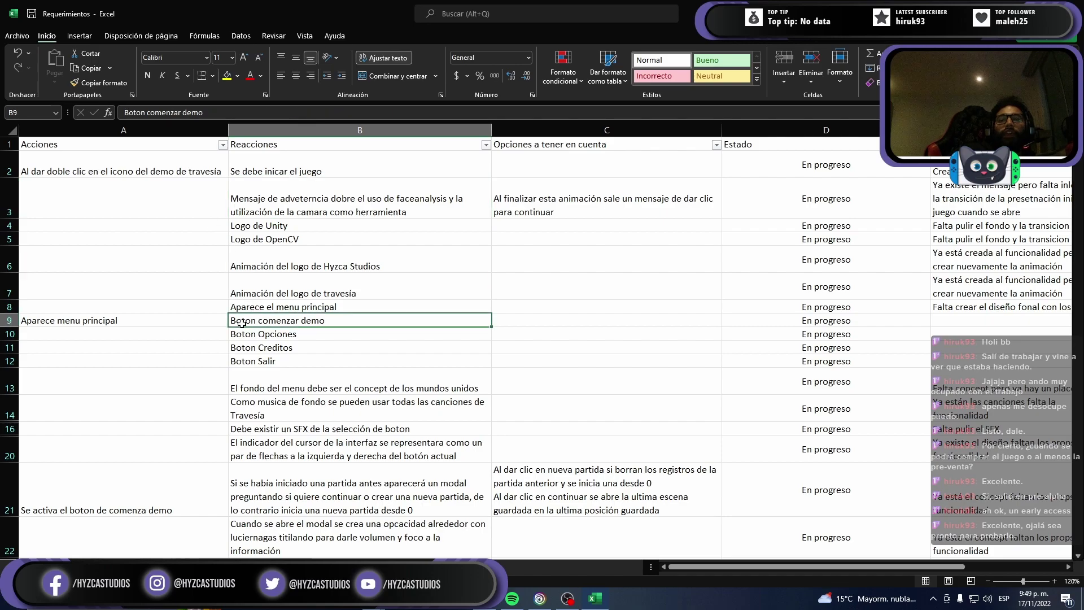
pyautogui.click(250, 311)
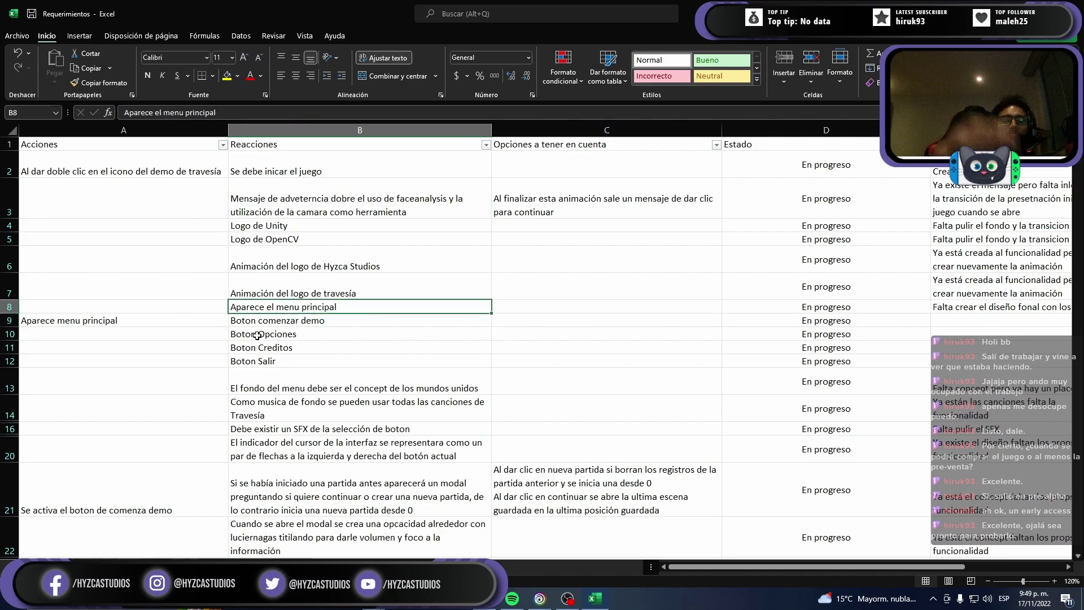
pyautogui.scroll(-1, 279, 340)
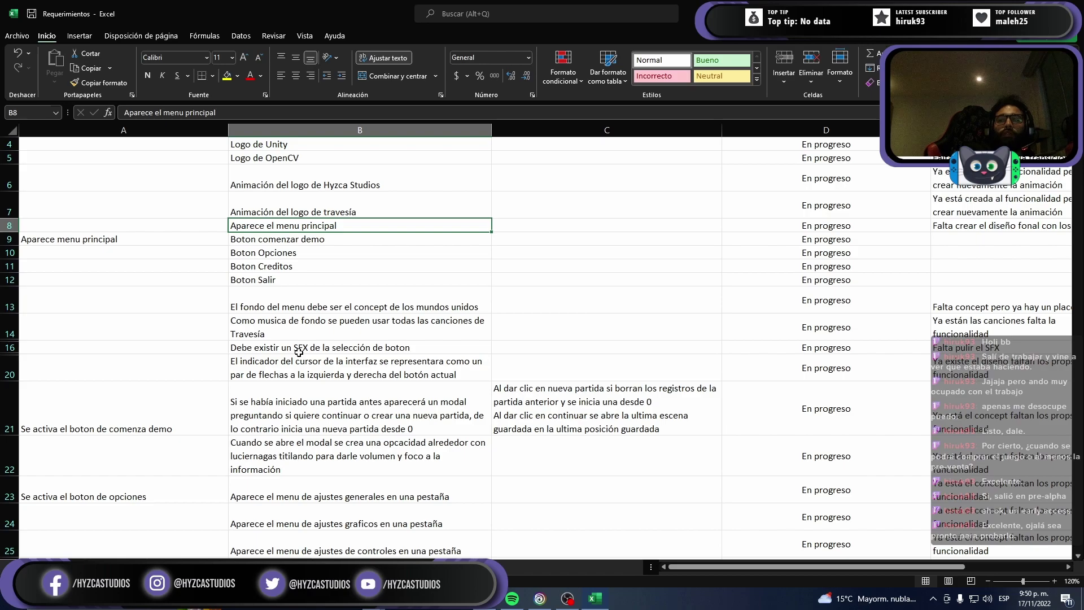
pyautogui.press('Down')
pyautogui.press('Down')
pyautogui.press('Down')
pyautogui.press('Down')
pyautogui.press('Down')
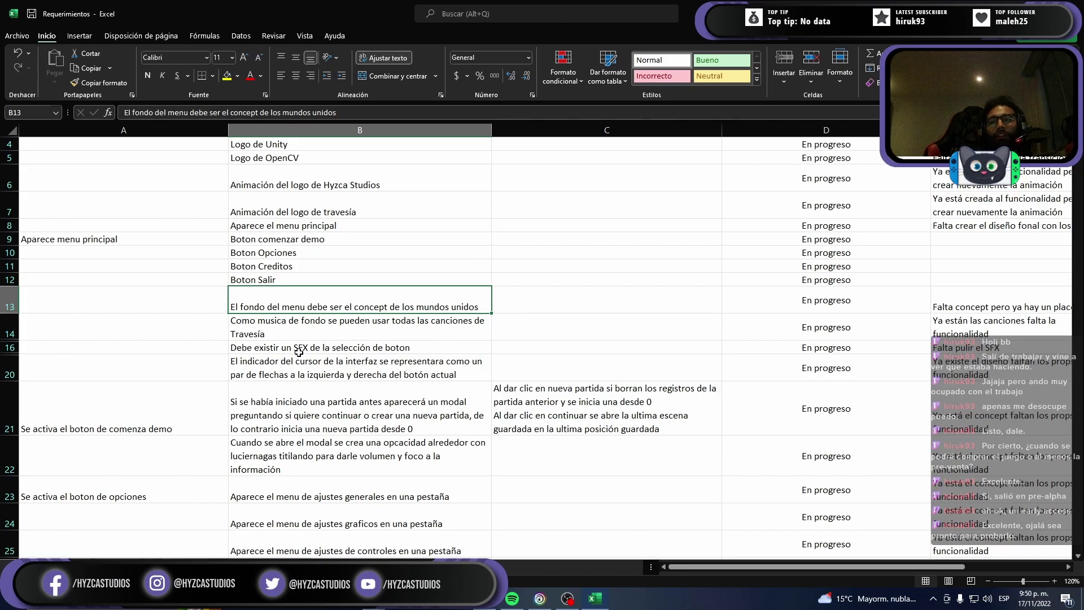
pyautogui.press('Down')
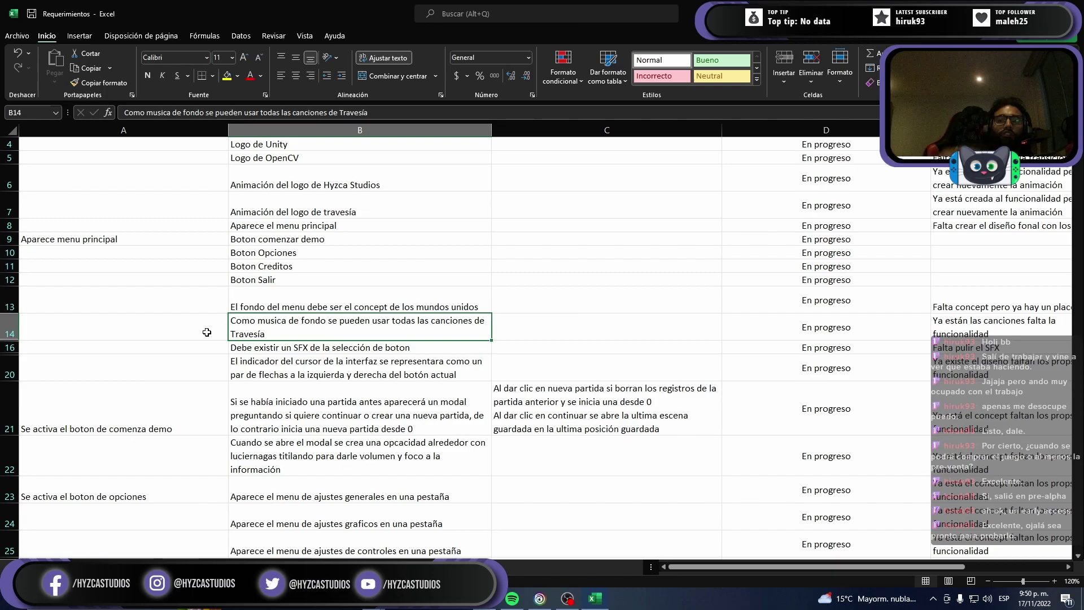
pyautogui.press('Down')
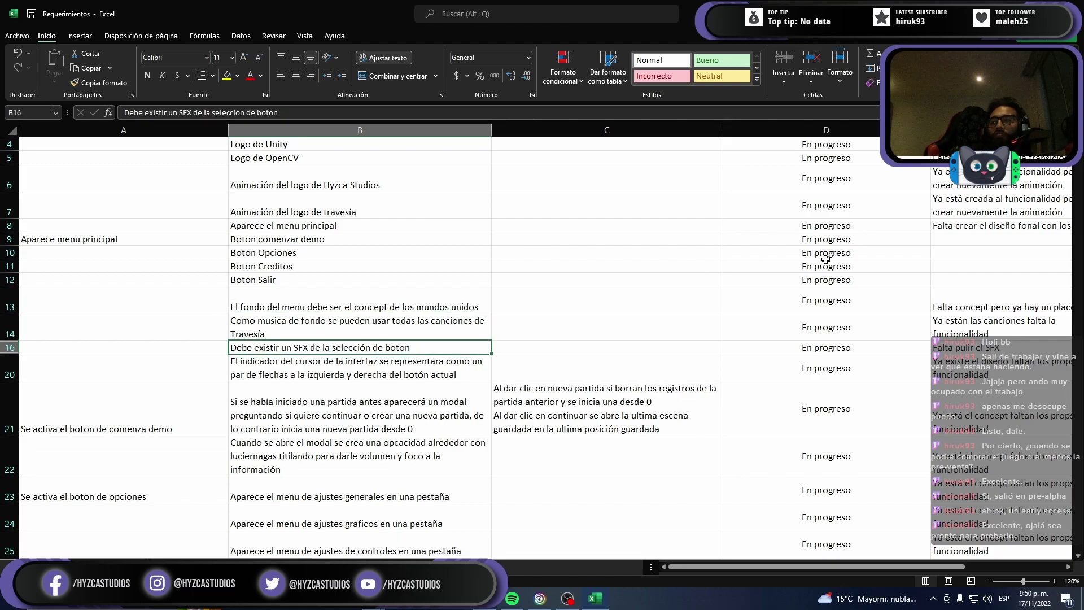
pyautogui.scroll(1, 228, 304)
# Step: Check (Seleccionar todo) in the Estado filter and apply it, clearing the En progreso-only view
pyautogui.click(925, 144)
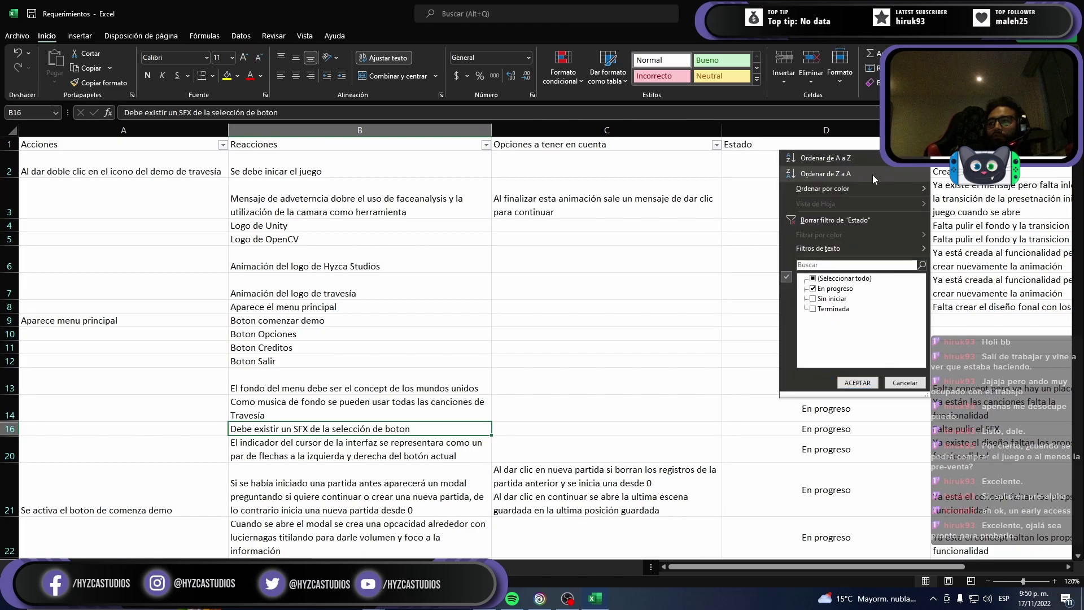
pyautogui.click(814, 279)
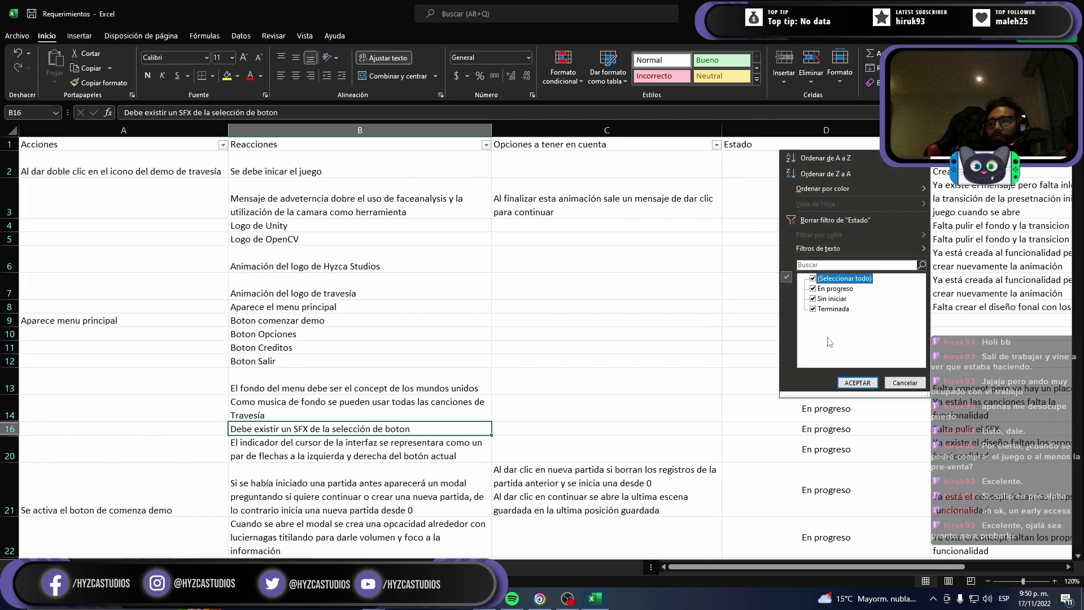
pyautogui.click(858, 382)
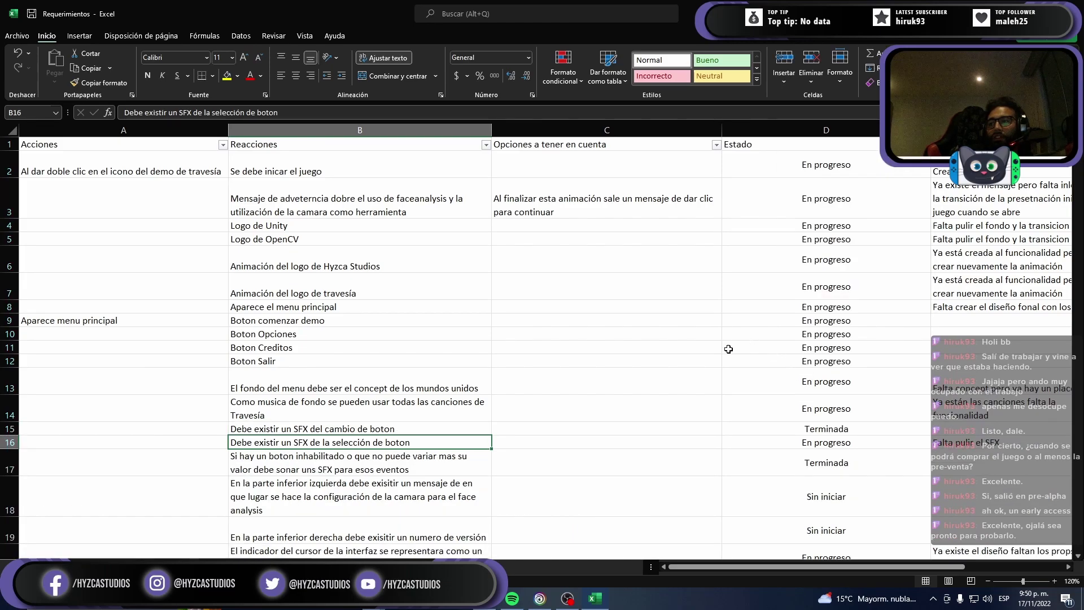
# Step: Review rows 17-20: camera configuration message, version number and interface cursor indicator requirements
pyautogui.scroll(-1, 648, 382)
pyautogui.scroll(-1, 644, 378)
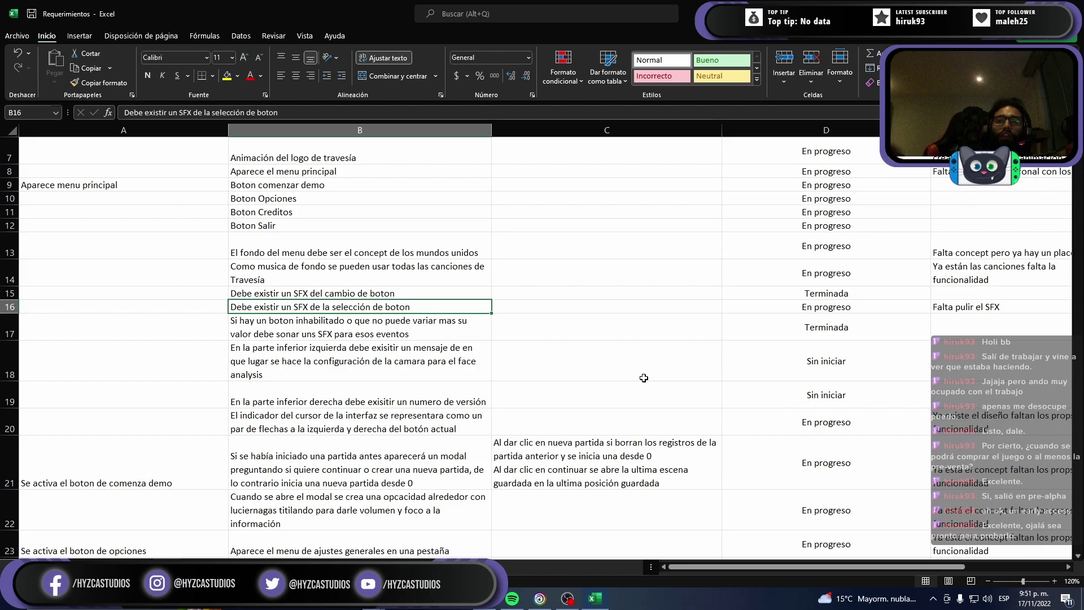
pyautogui.press('Down')
pyautogui.press('Down')
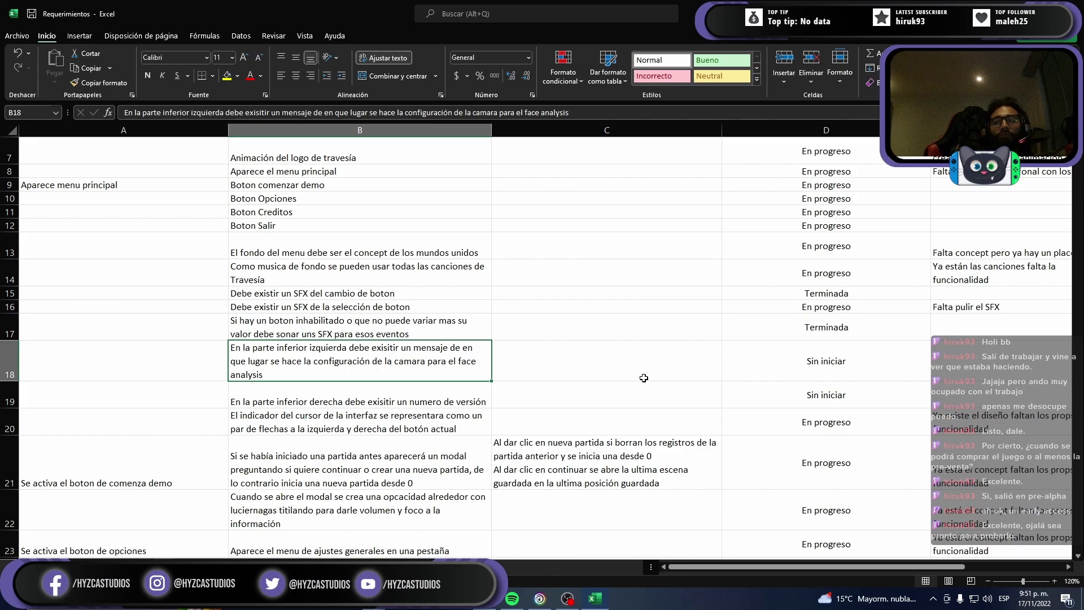
pyautogui.press('Down')
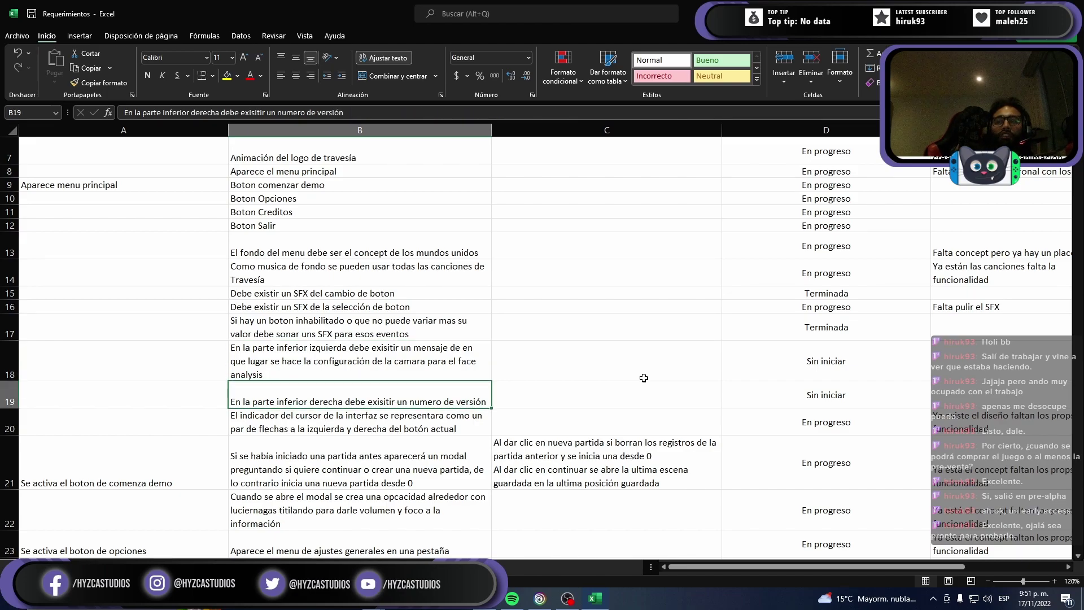
pyautogui.press('Right')
pyautogui.press('Right')
pyautogui.press('Left')
pyautogui.press('Left')
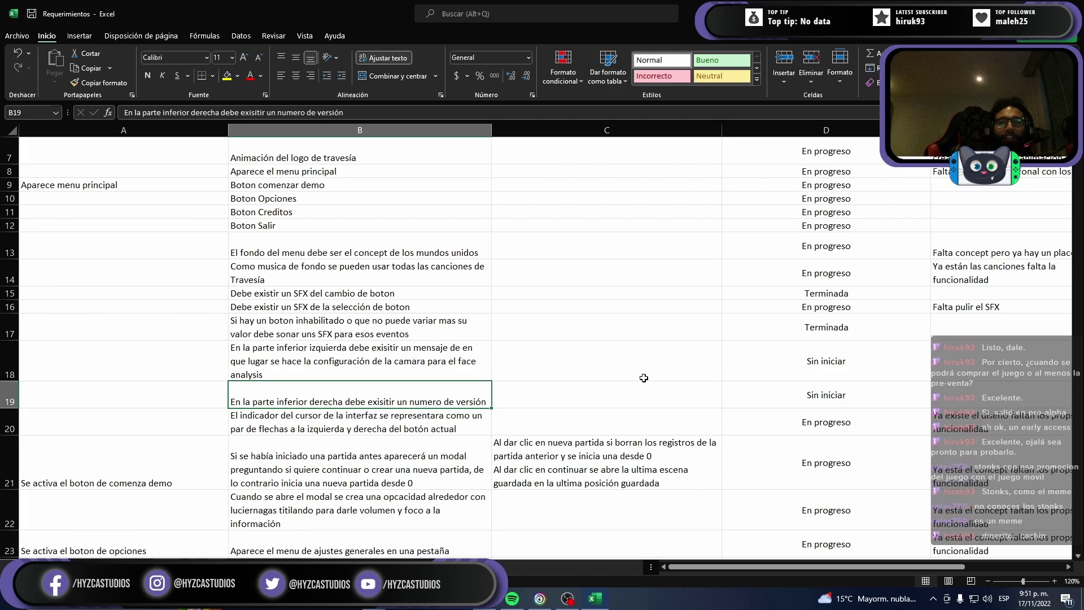
pyautogui.press('Down')
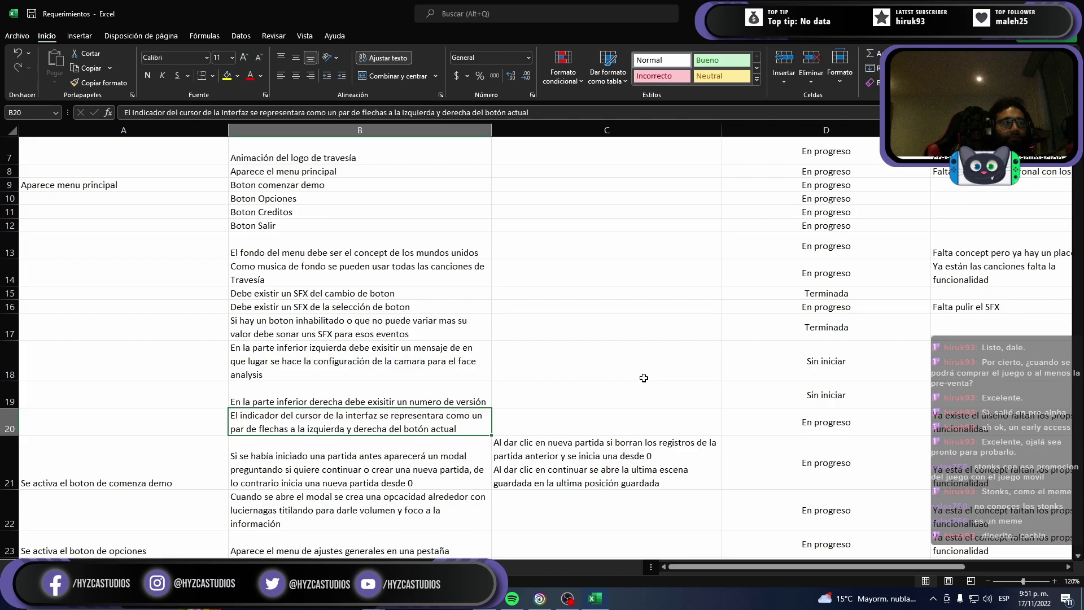
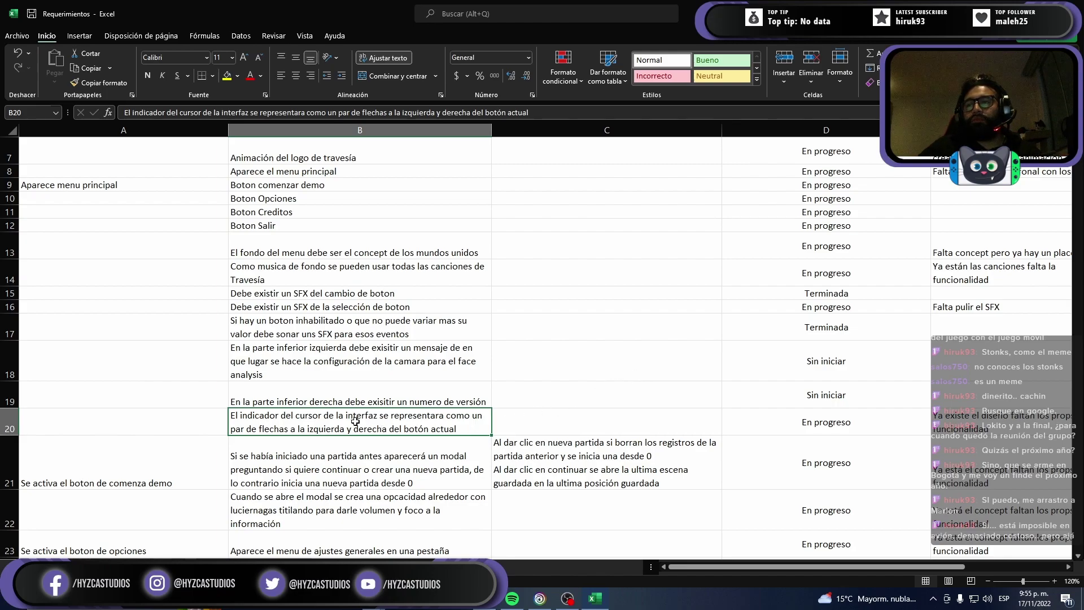
# Step: Scroll down the Requerimientos sheet, bring the Firefox Canva mind map forward, and open a new tab
pyautogui.scroll(-1, 349, 403)
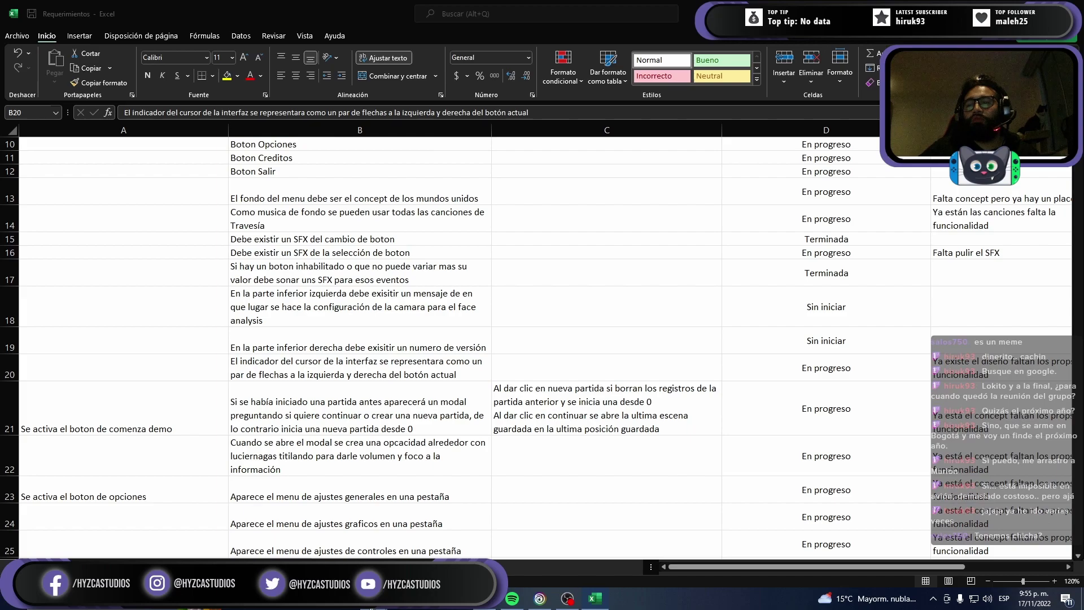
pyautogui.click(435, 531)
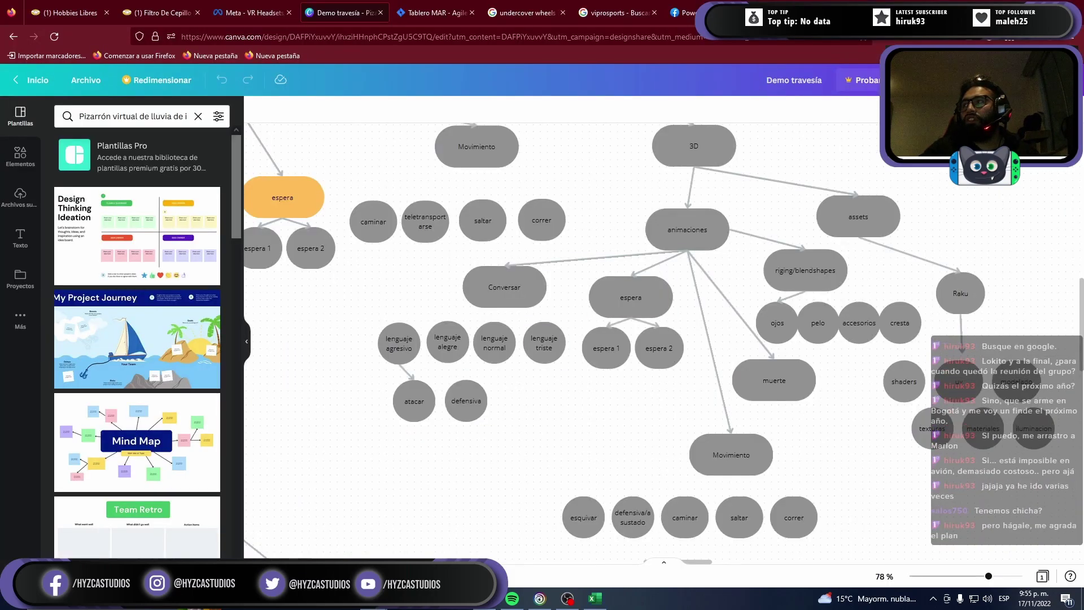
pyautogui.hotkey('ctrl', 't')
# Step: Search Google for 'bogota medellin vuelos' via the suggestion after typing 'vuelos bogota'
pyautogui.click(812, 37)
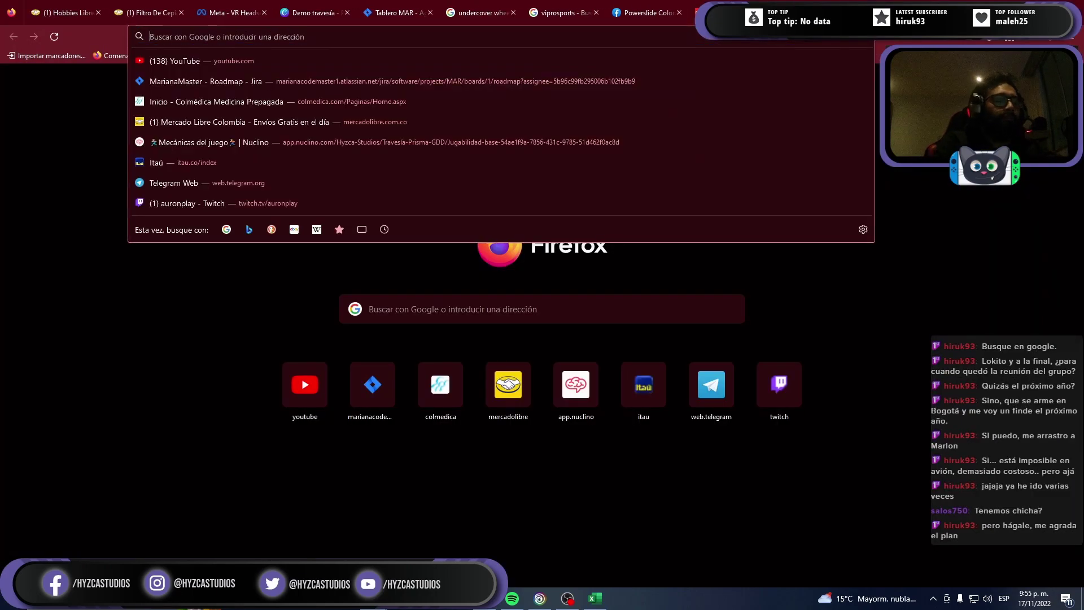
pyautogui.write('vuelos bogo')
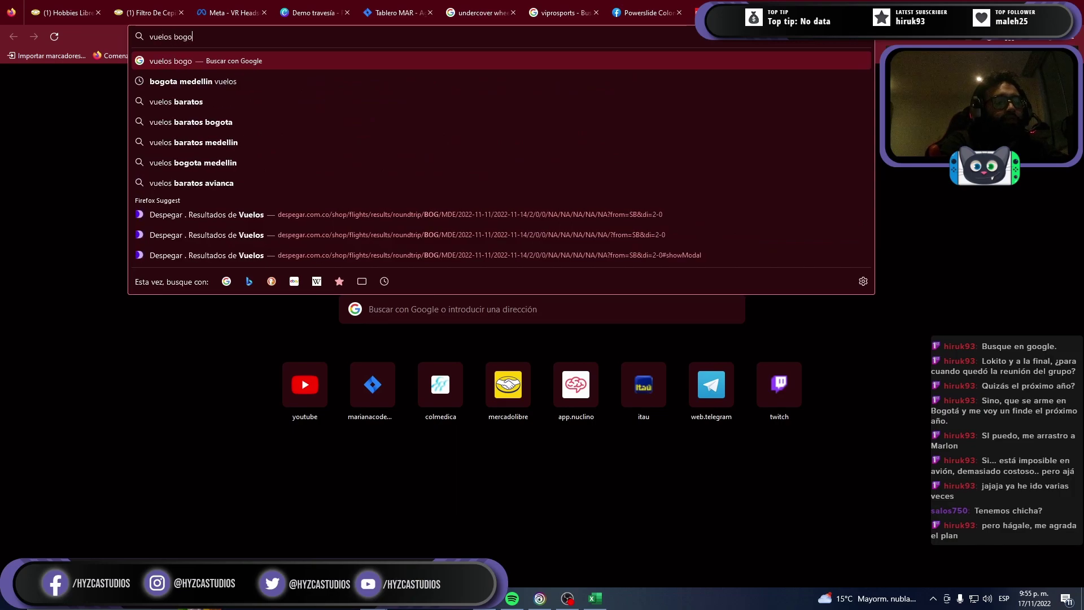
pyautogui.write('ta')
pyautogui.press('Down')
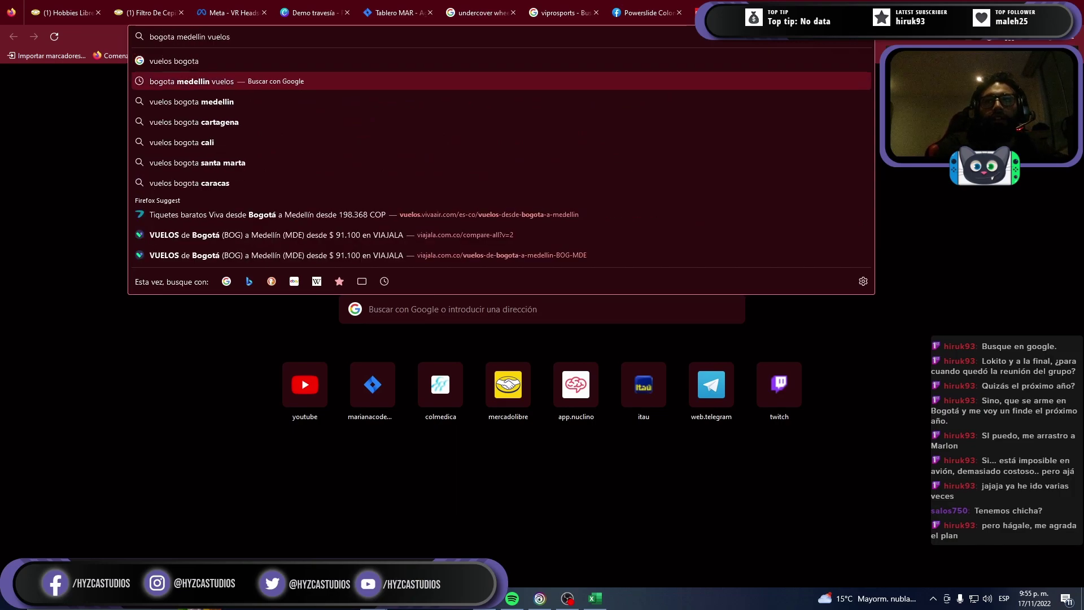
pyautogui.press('Return')
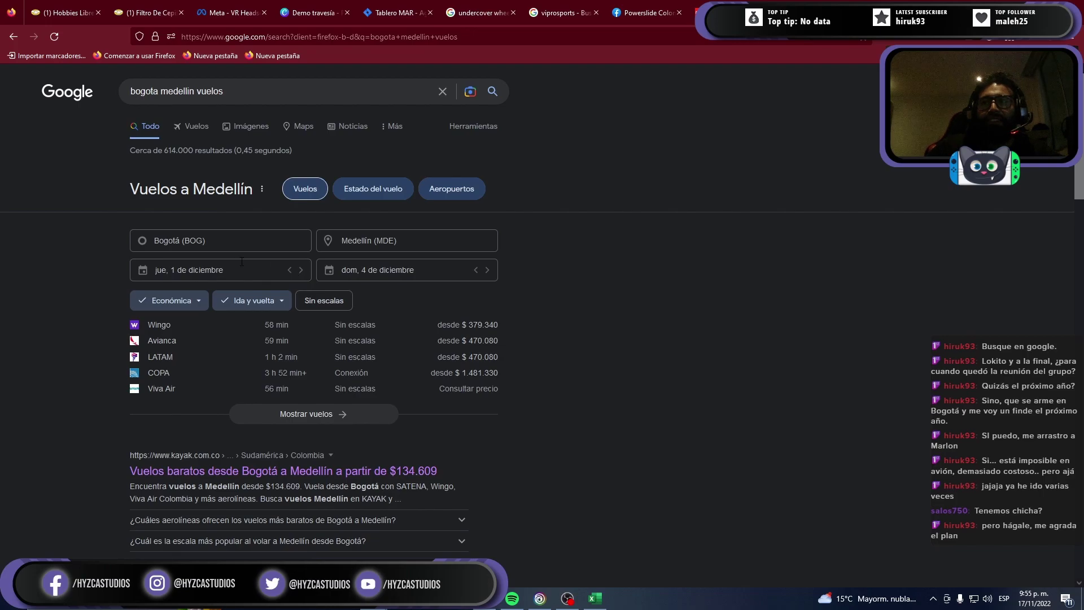
# Step: Show Bogotá–Medellín flight prices for 16–18 December
pyautogui.click(219, 270)
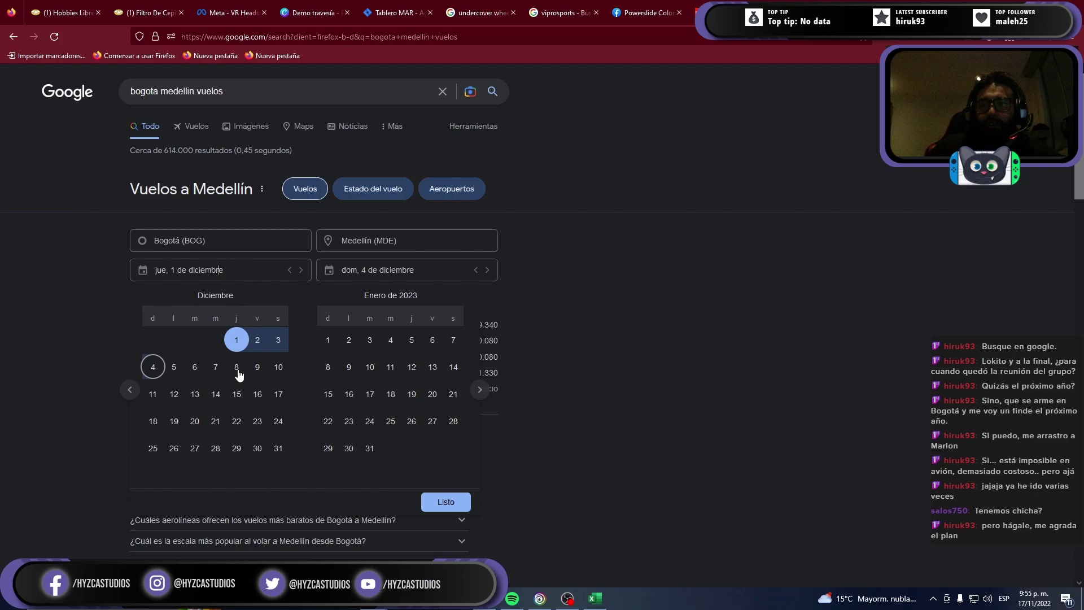
pyautogui.click(256, 397)
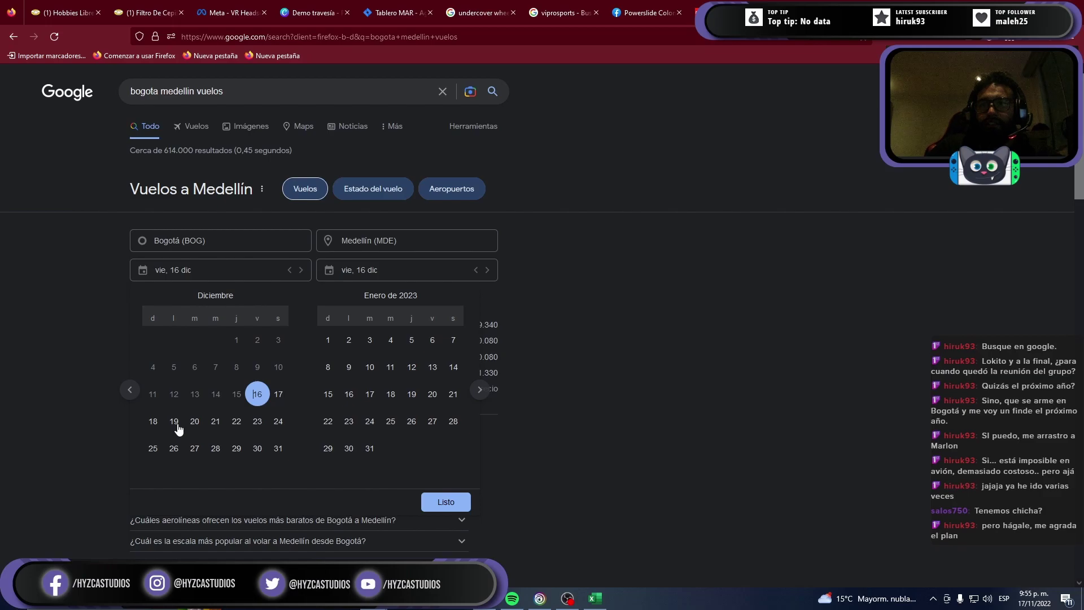
pyautogui.click(153, 422)
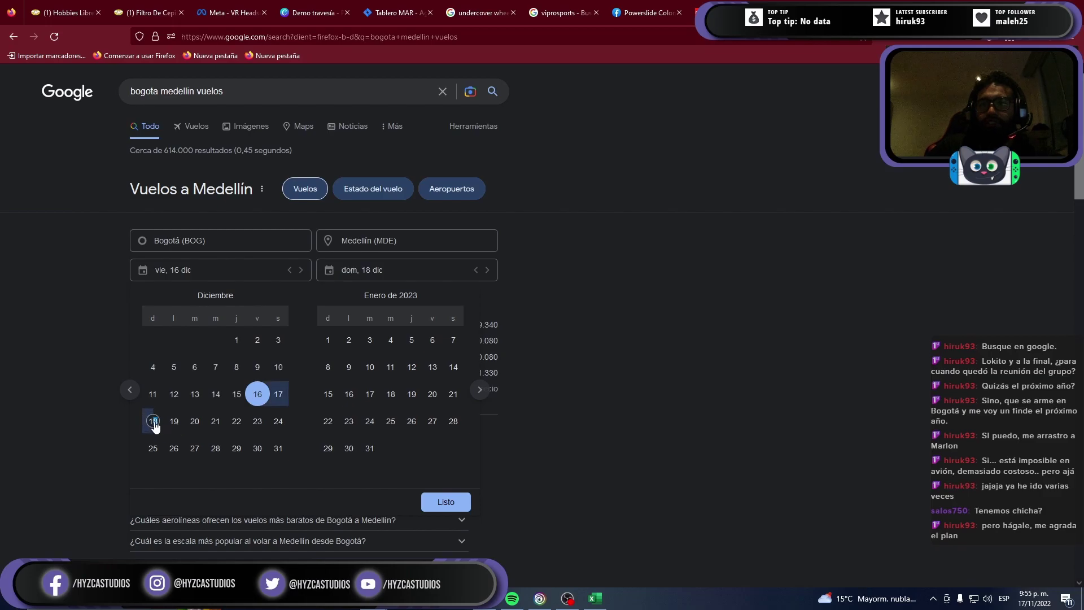
pyautogui.click(446, 503)
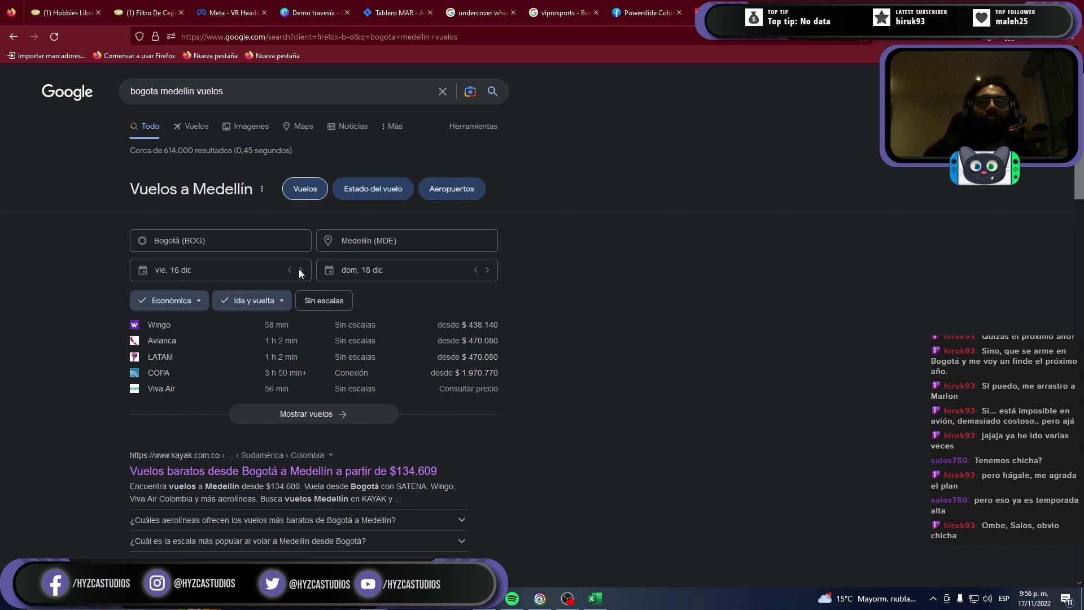
# Step: Change the flight dates to 12–15 December, then close the tab and return to Excel
pyautogui.click(250, 273)
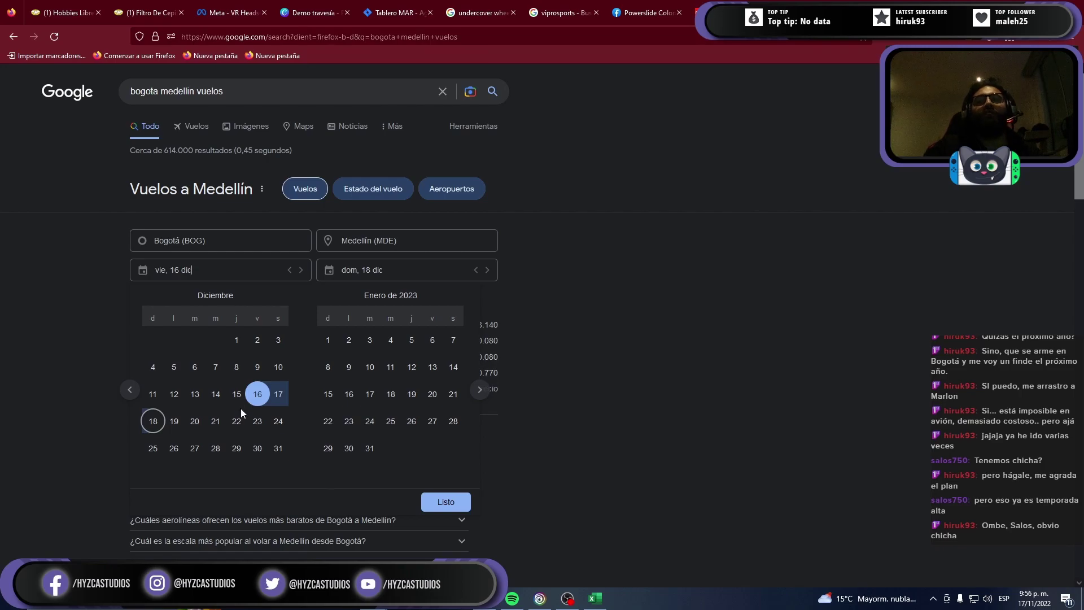
pyautogui.click(174, 395)
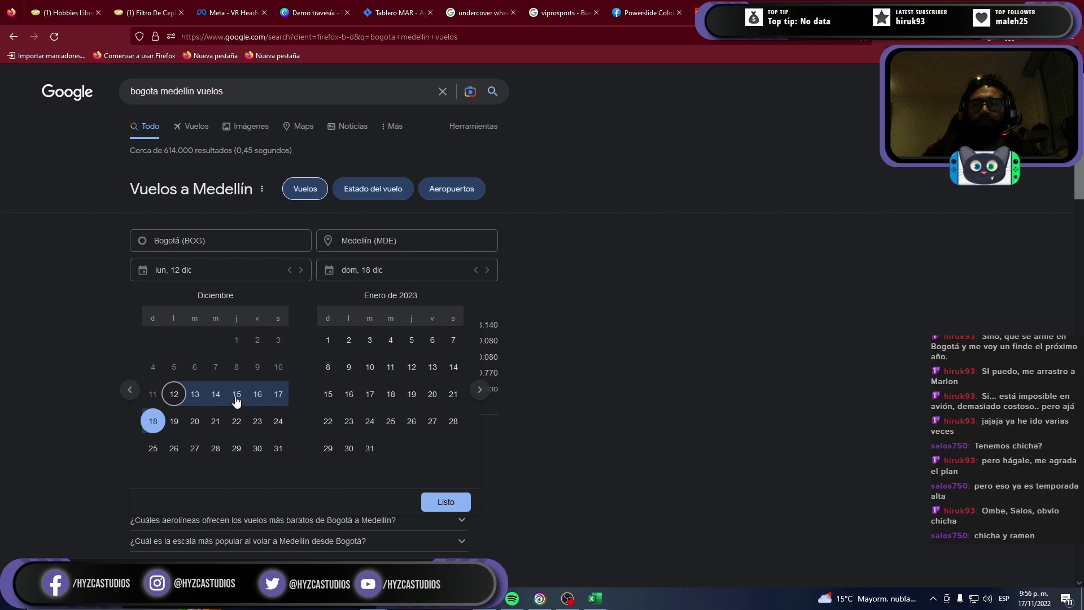
pyautogui.click(237, 399)
pyautogui.click(446, 501)
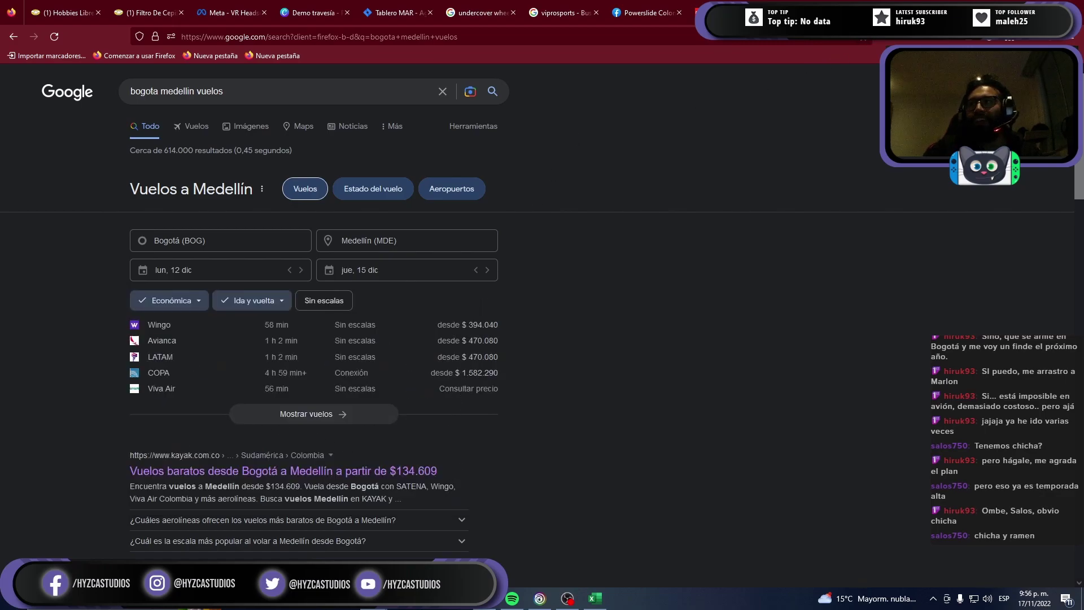
pyautogui.hotkey('ctrl', 'w')
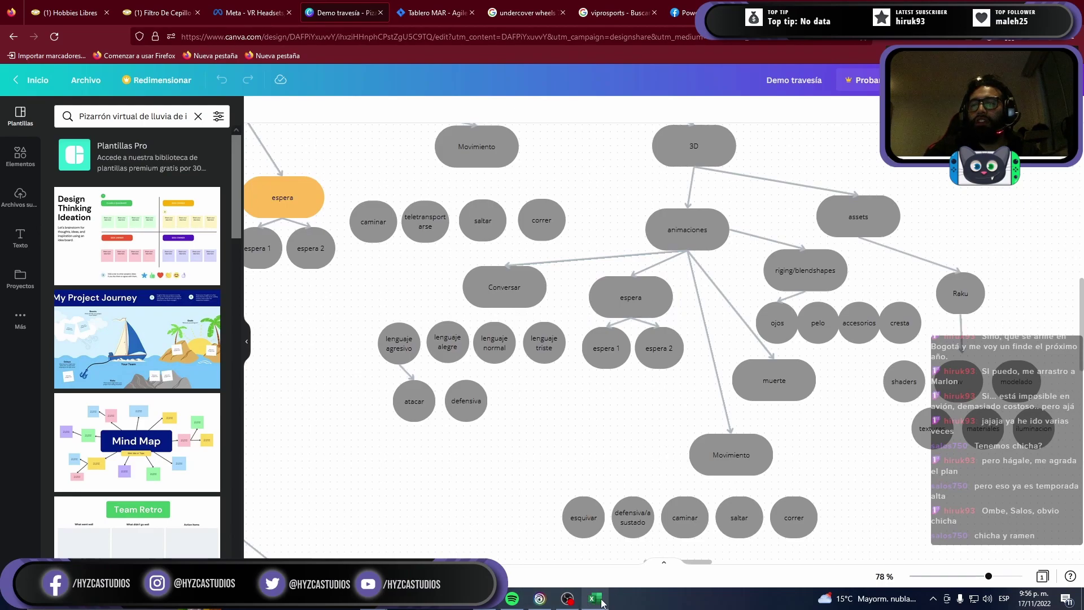
pyautogui.click(595, 598)
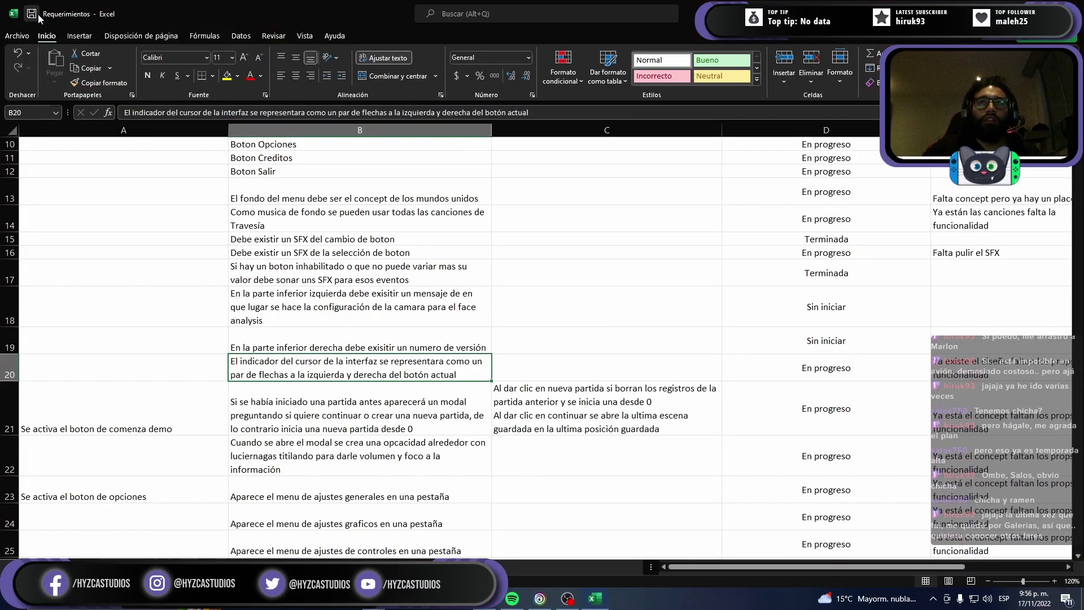